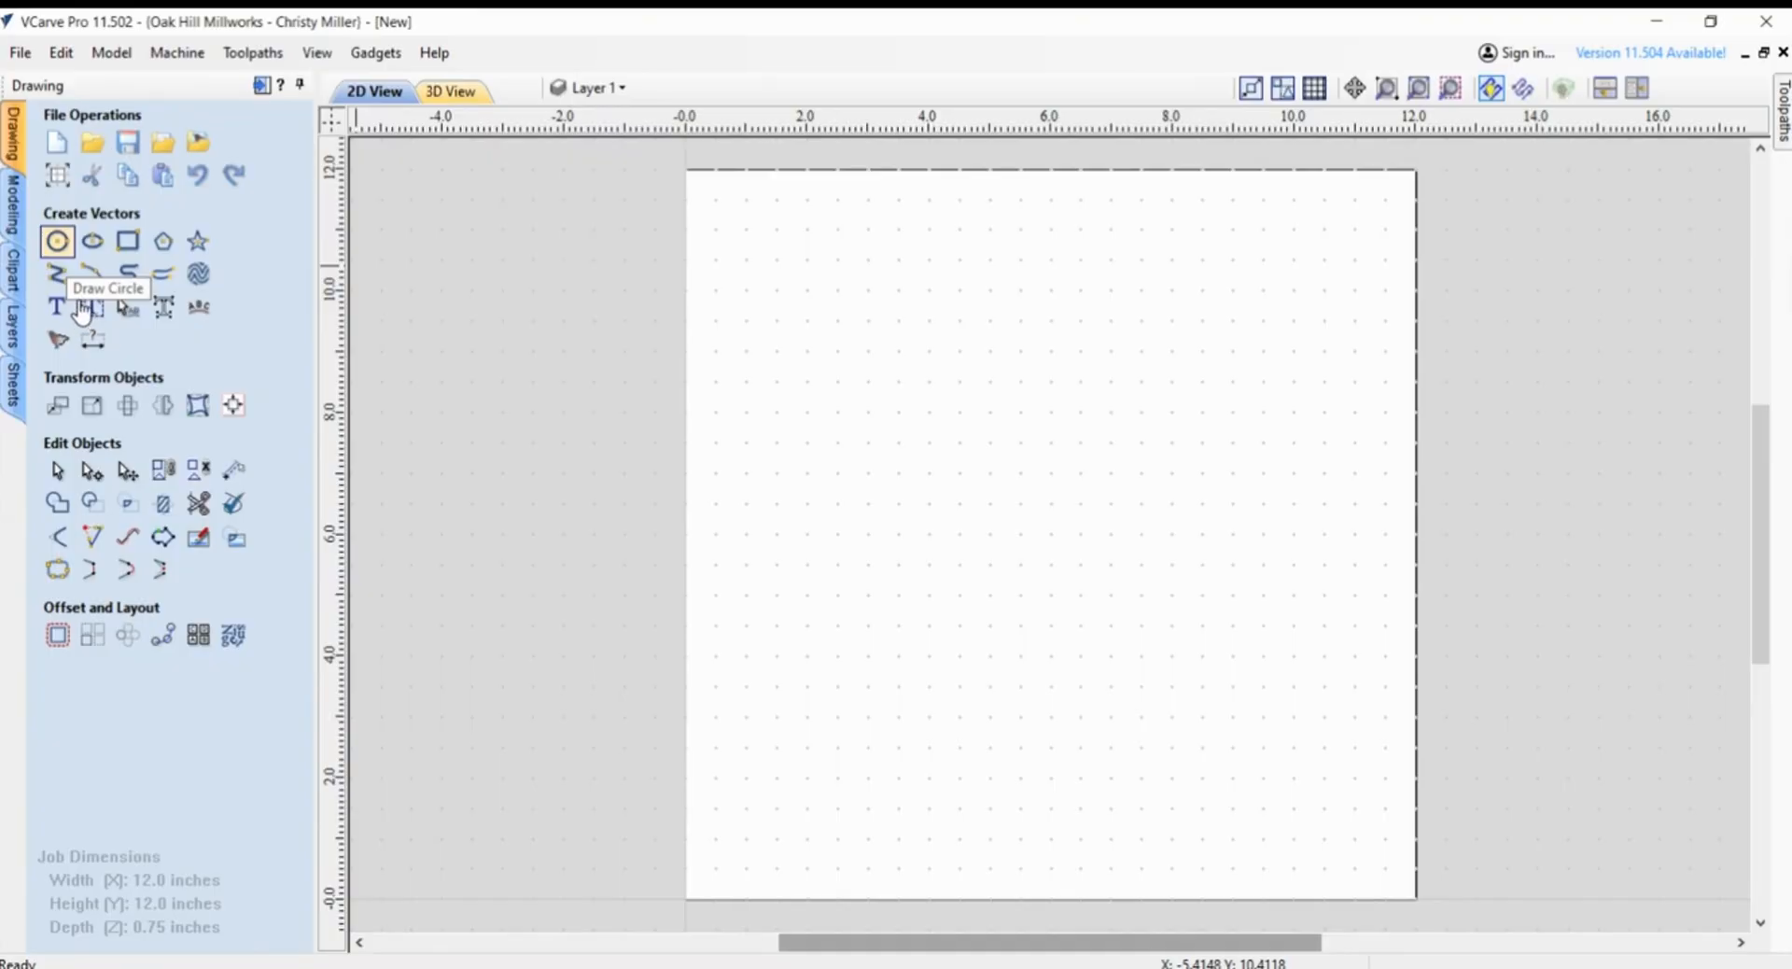
# - Draw two concentric circles centred at X 6, Y 6, one 10 inches and one 8.5 inches in diameter
pyautogui.click(59, 243)
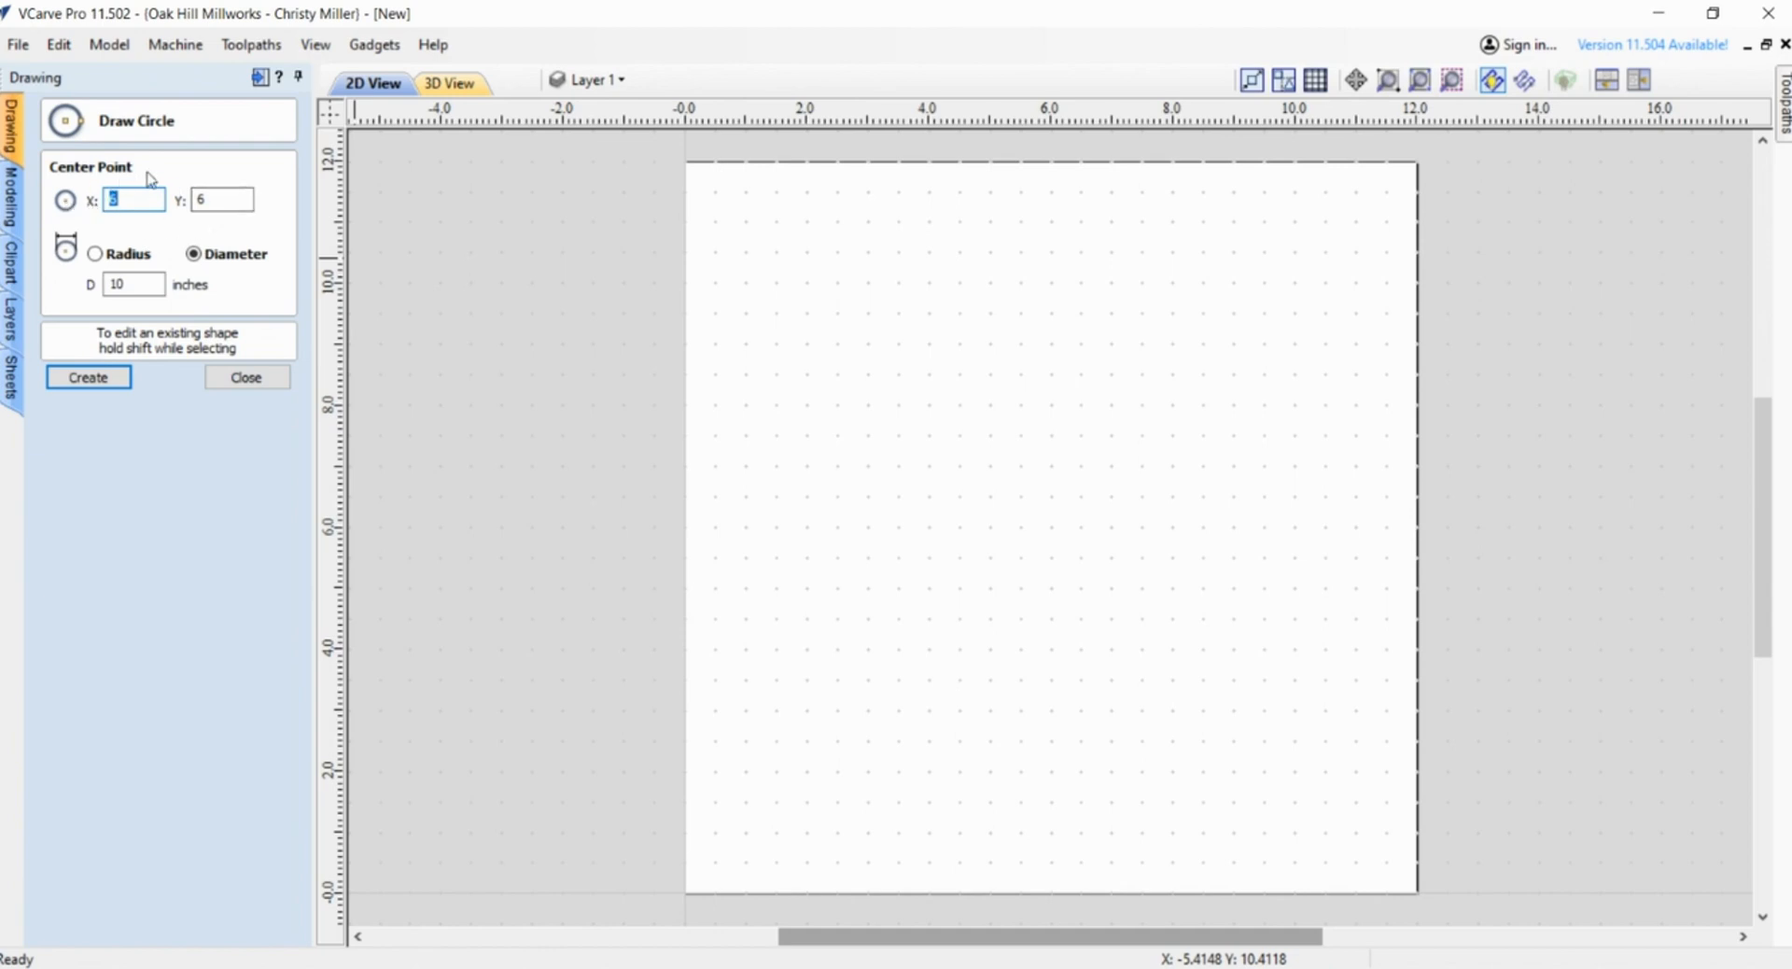
pyautogui.click(211, 200)
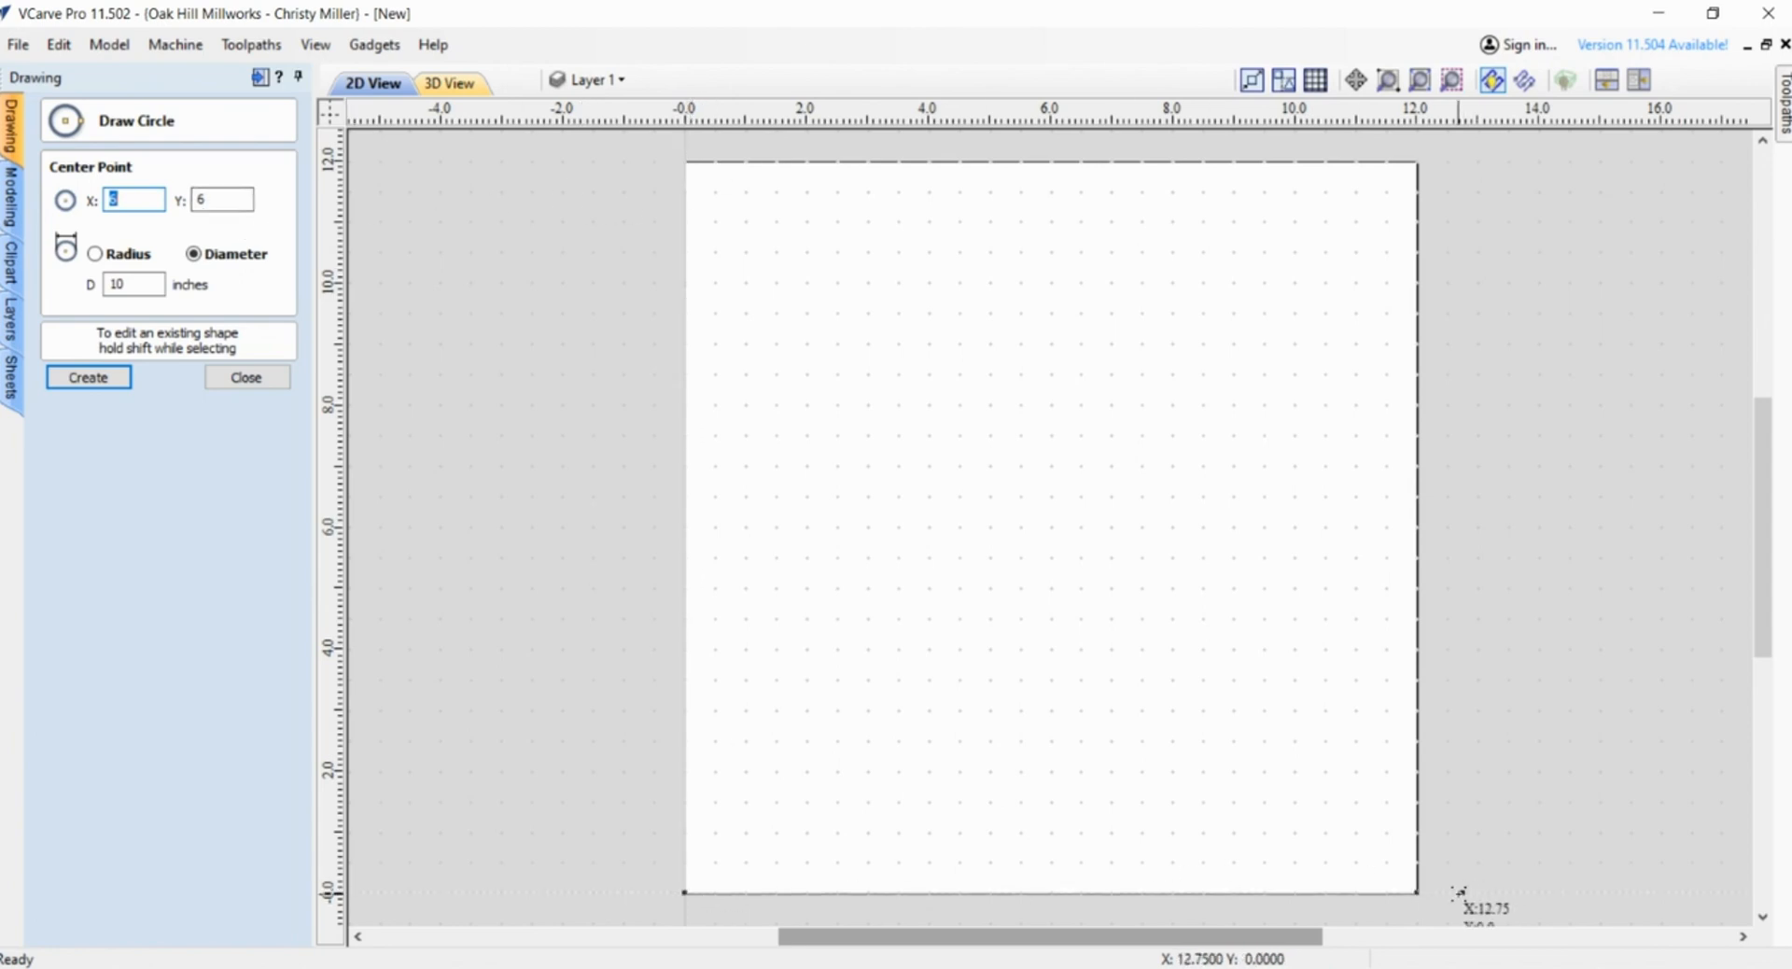
pyautogui.write('6')
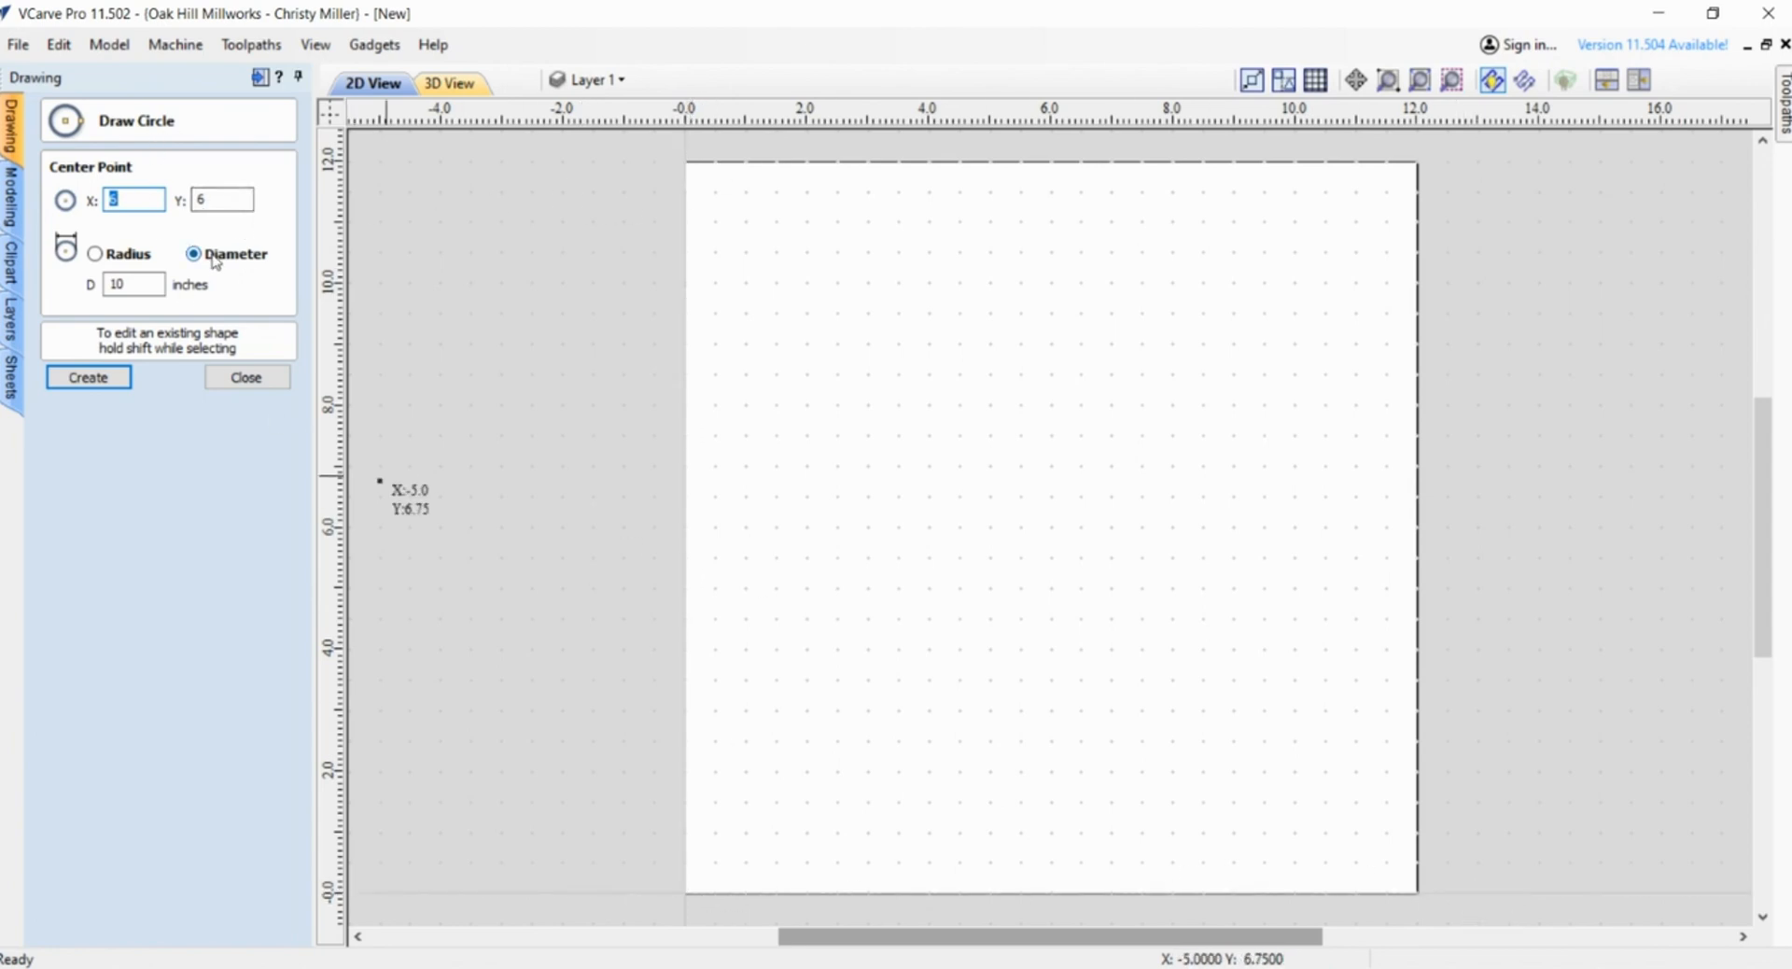
pyautogui.click(89, 377)
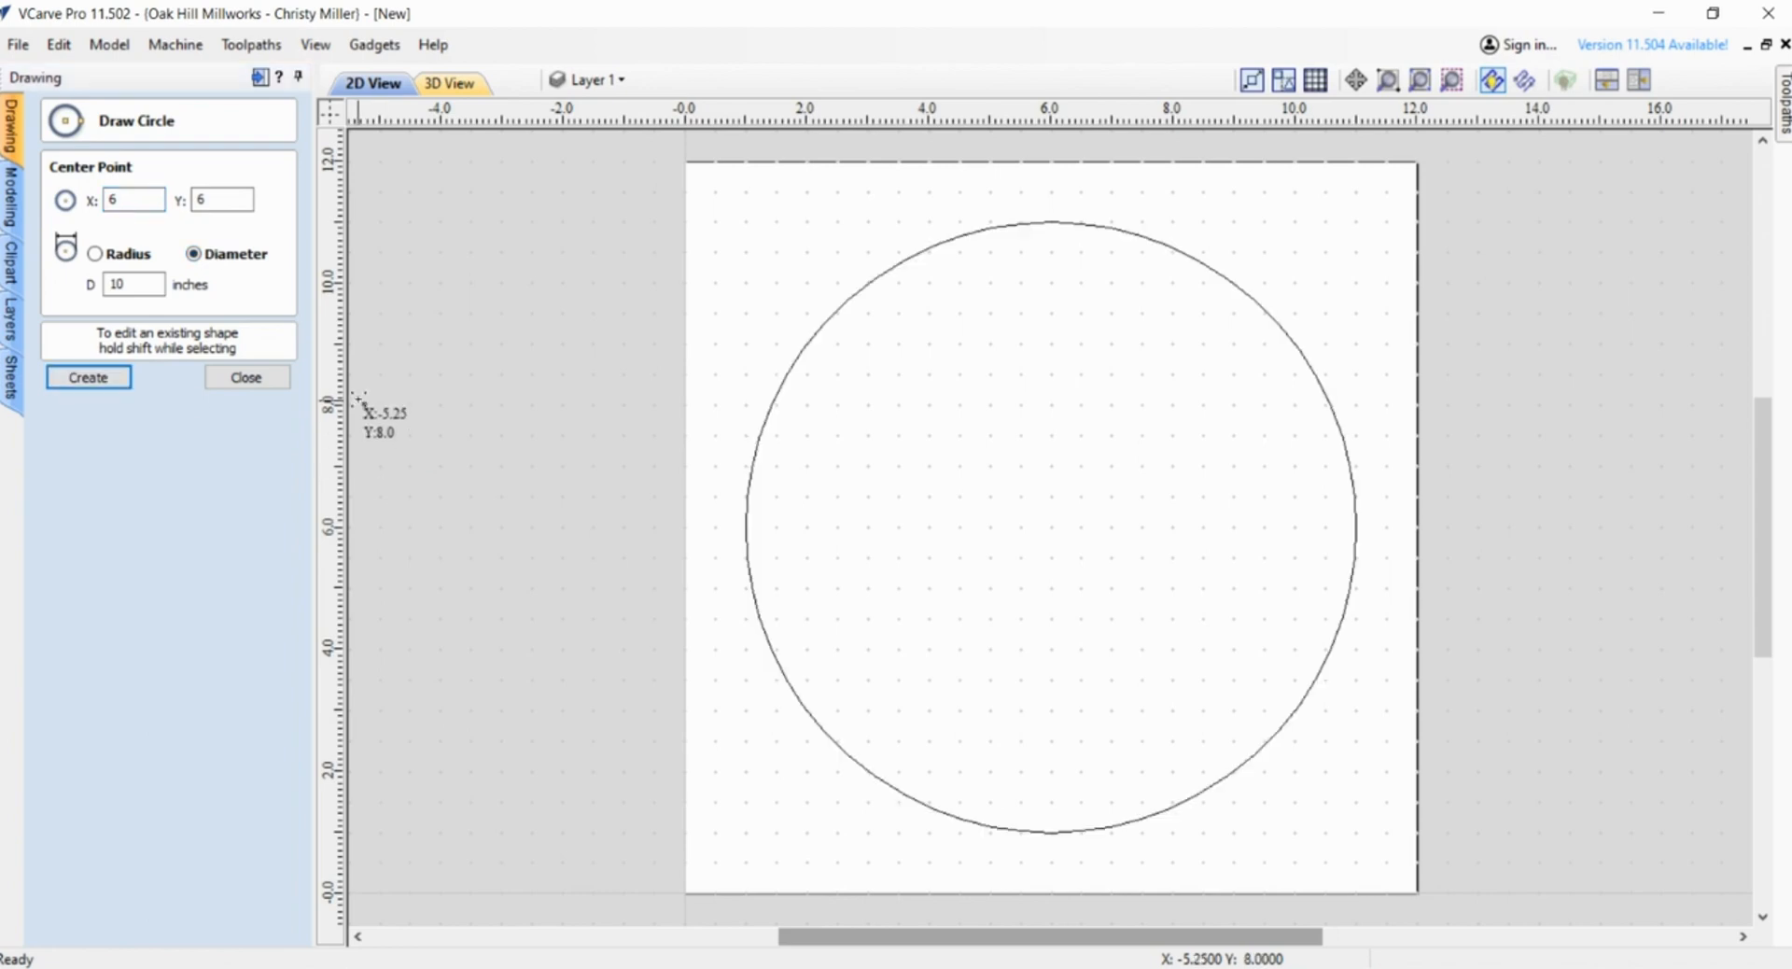
pyautogui.moveTo(140, 287); pyautogui.dragTo(96, 299)
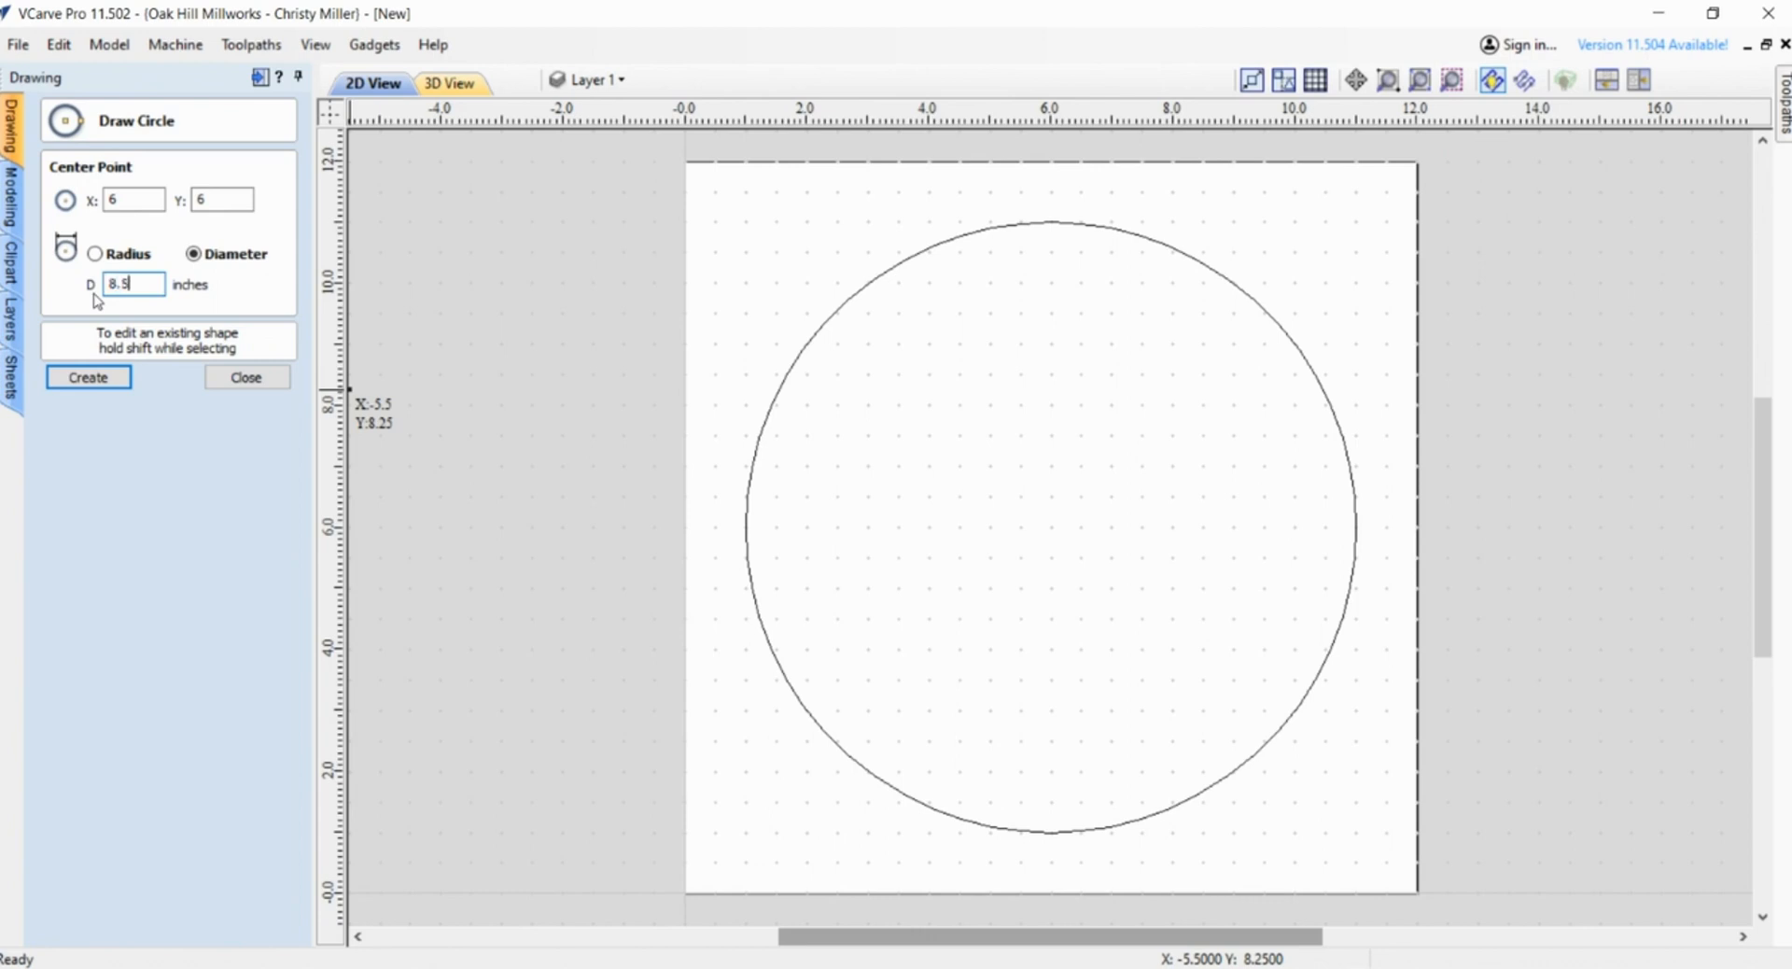
pyautogui.click(93, 379)
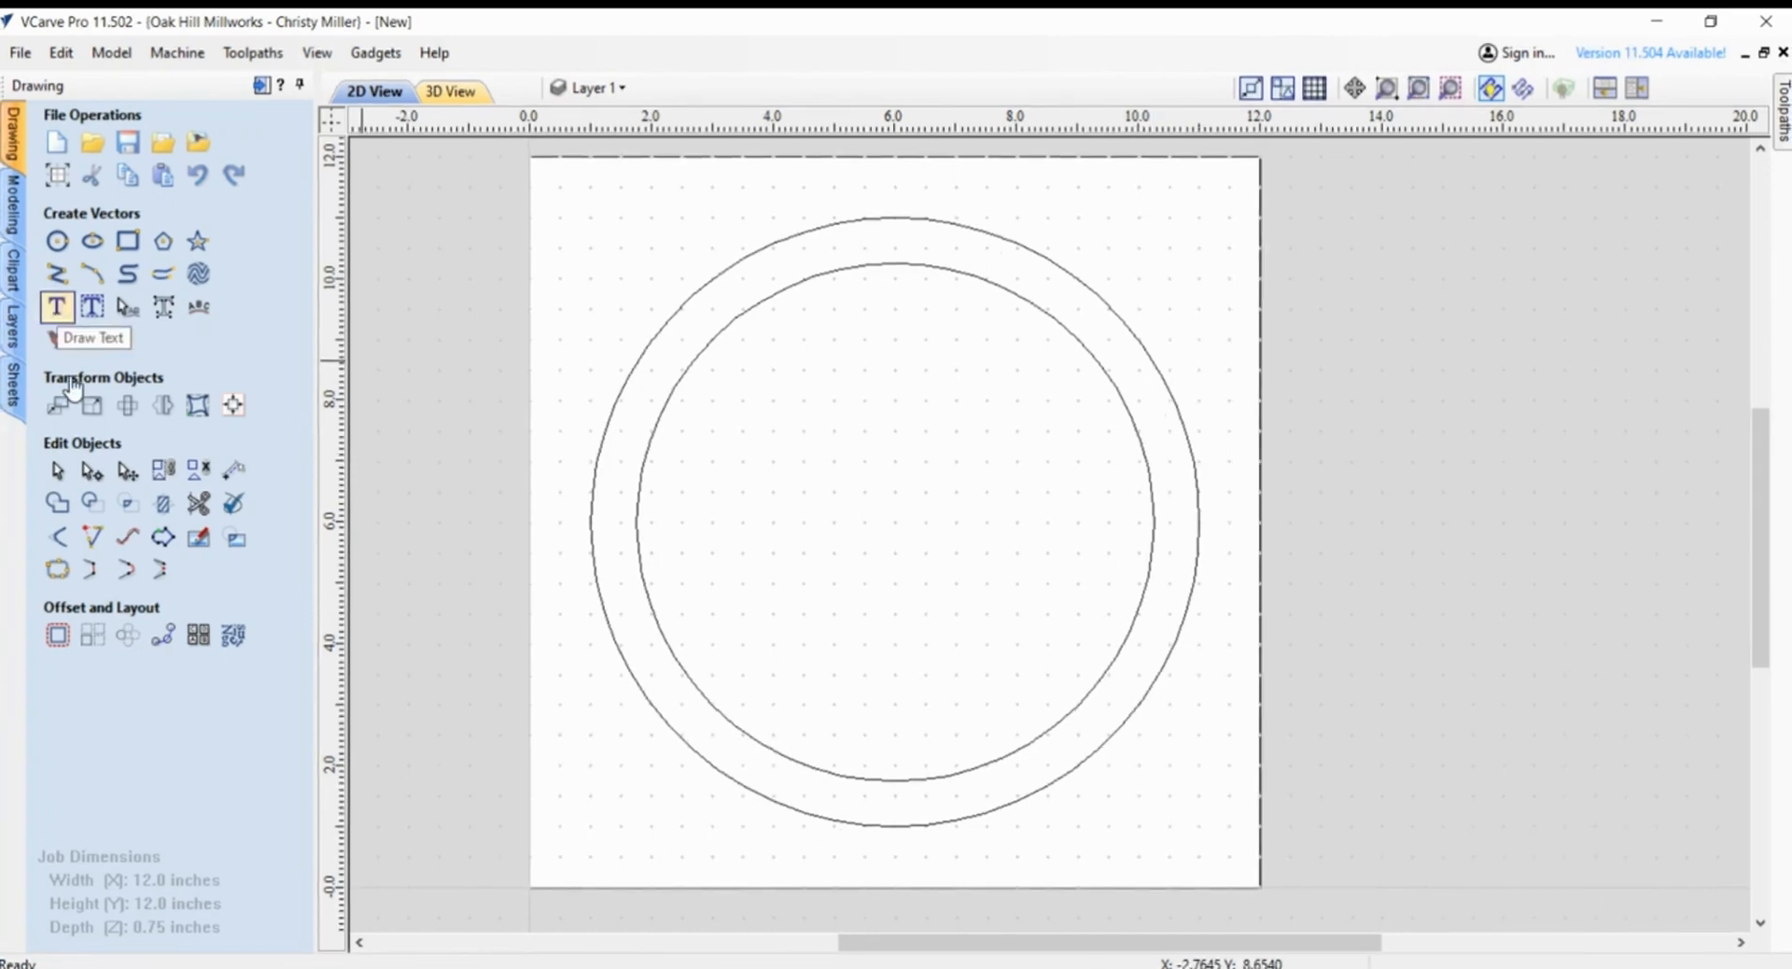
# - Add the text "Bloom" in the Mama Mable script font and enlarge it to a text height of about 1.13 inches
pyautogui.click(58, 307)
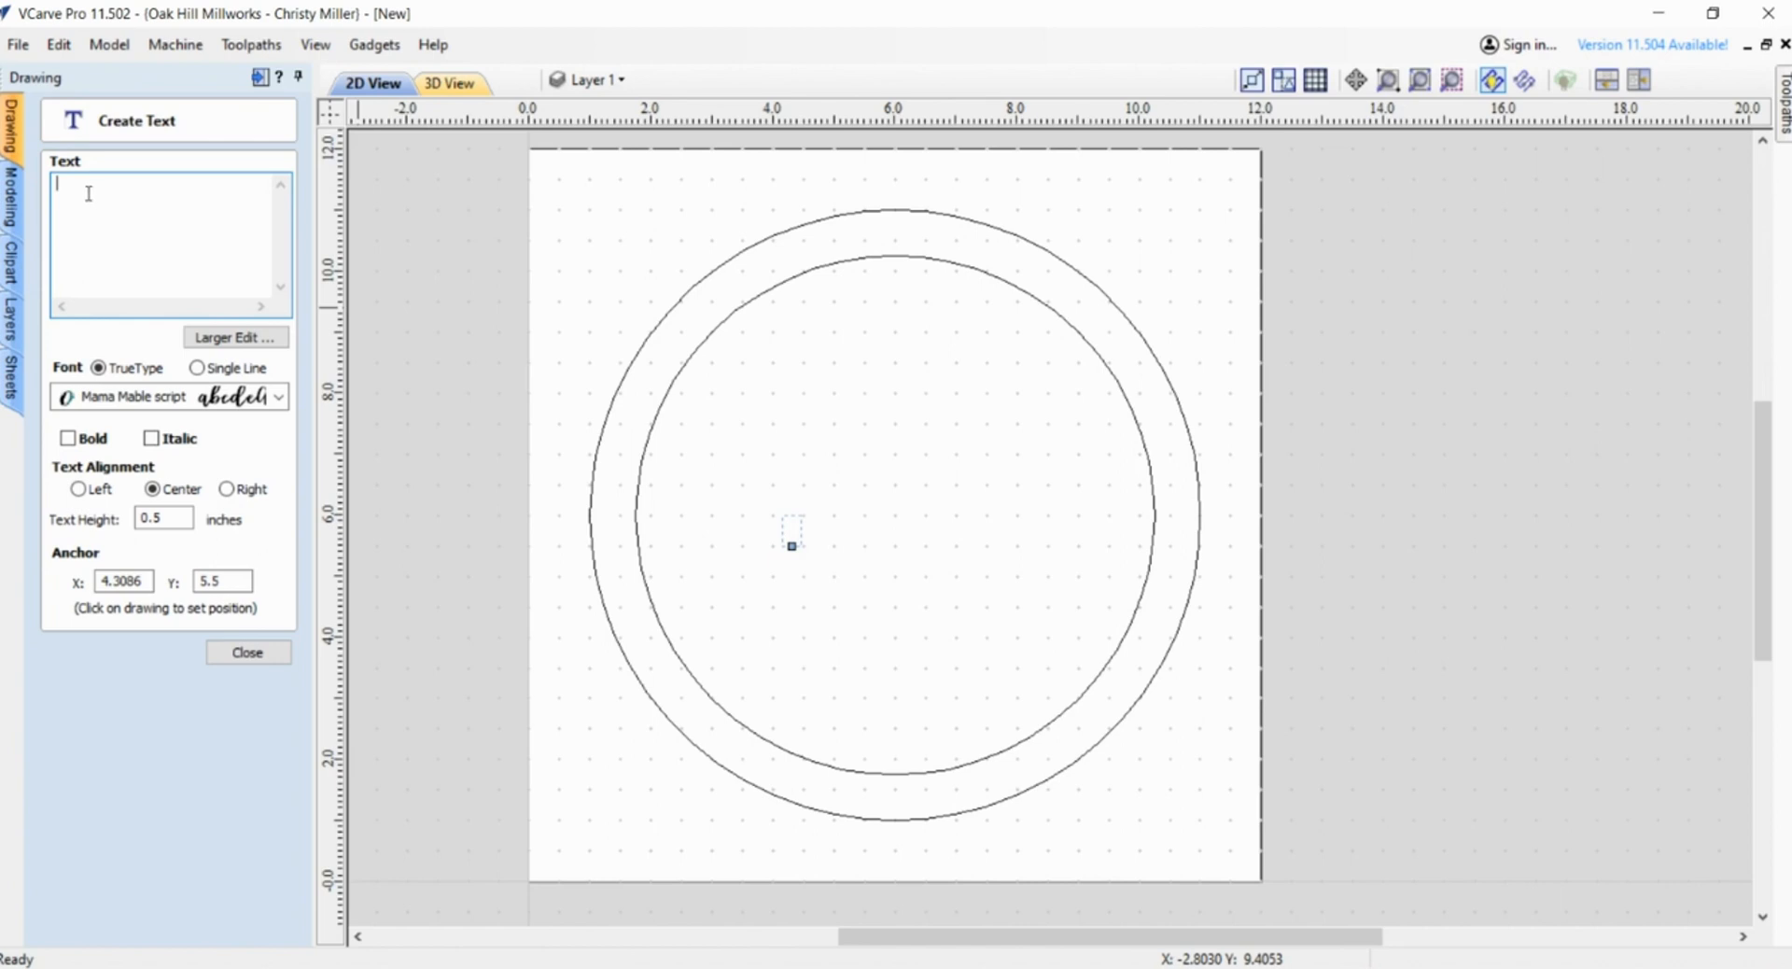
pyautogui.write('Bloom')
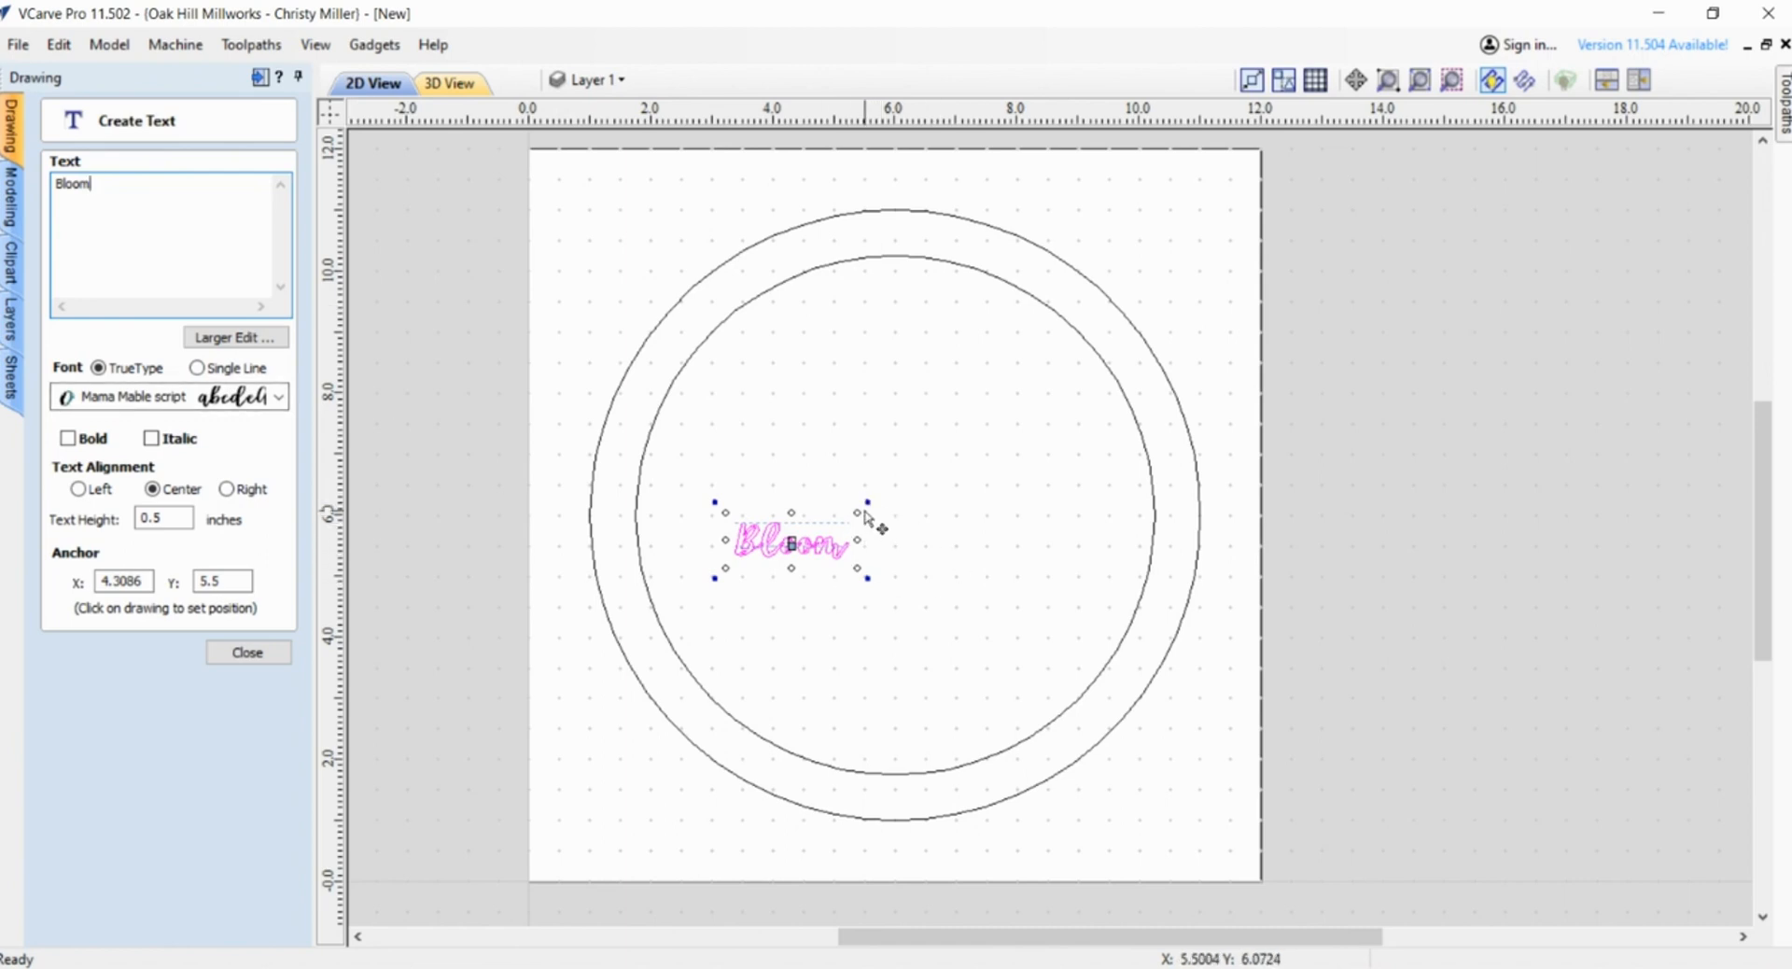
pyautogui.moveTo(867, 508); pyautogui.dragTo(942, 478)
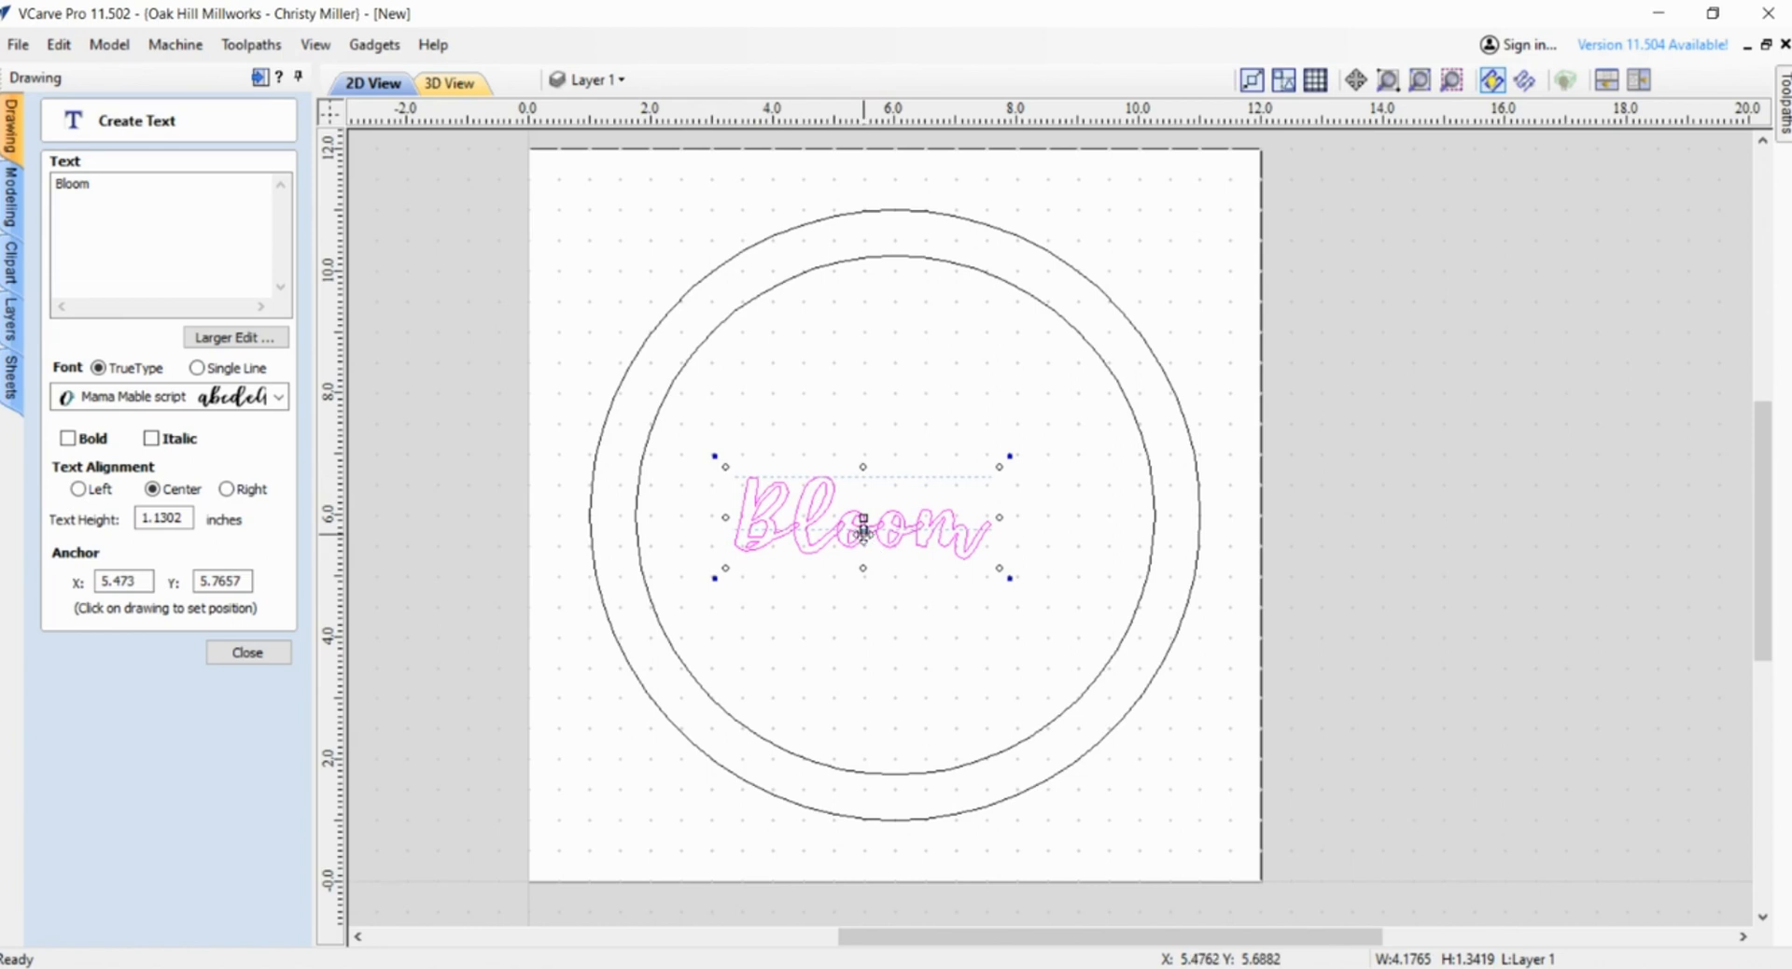
# - Centre the Bloom text on the material, finish the text creation and deselect it
pyautogui.moveTo(863, 529); pyautogui.dragTo(1003, 605)
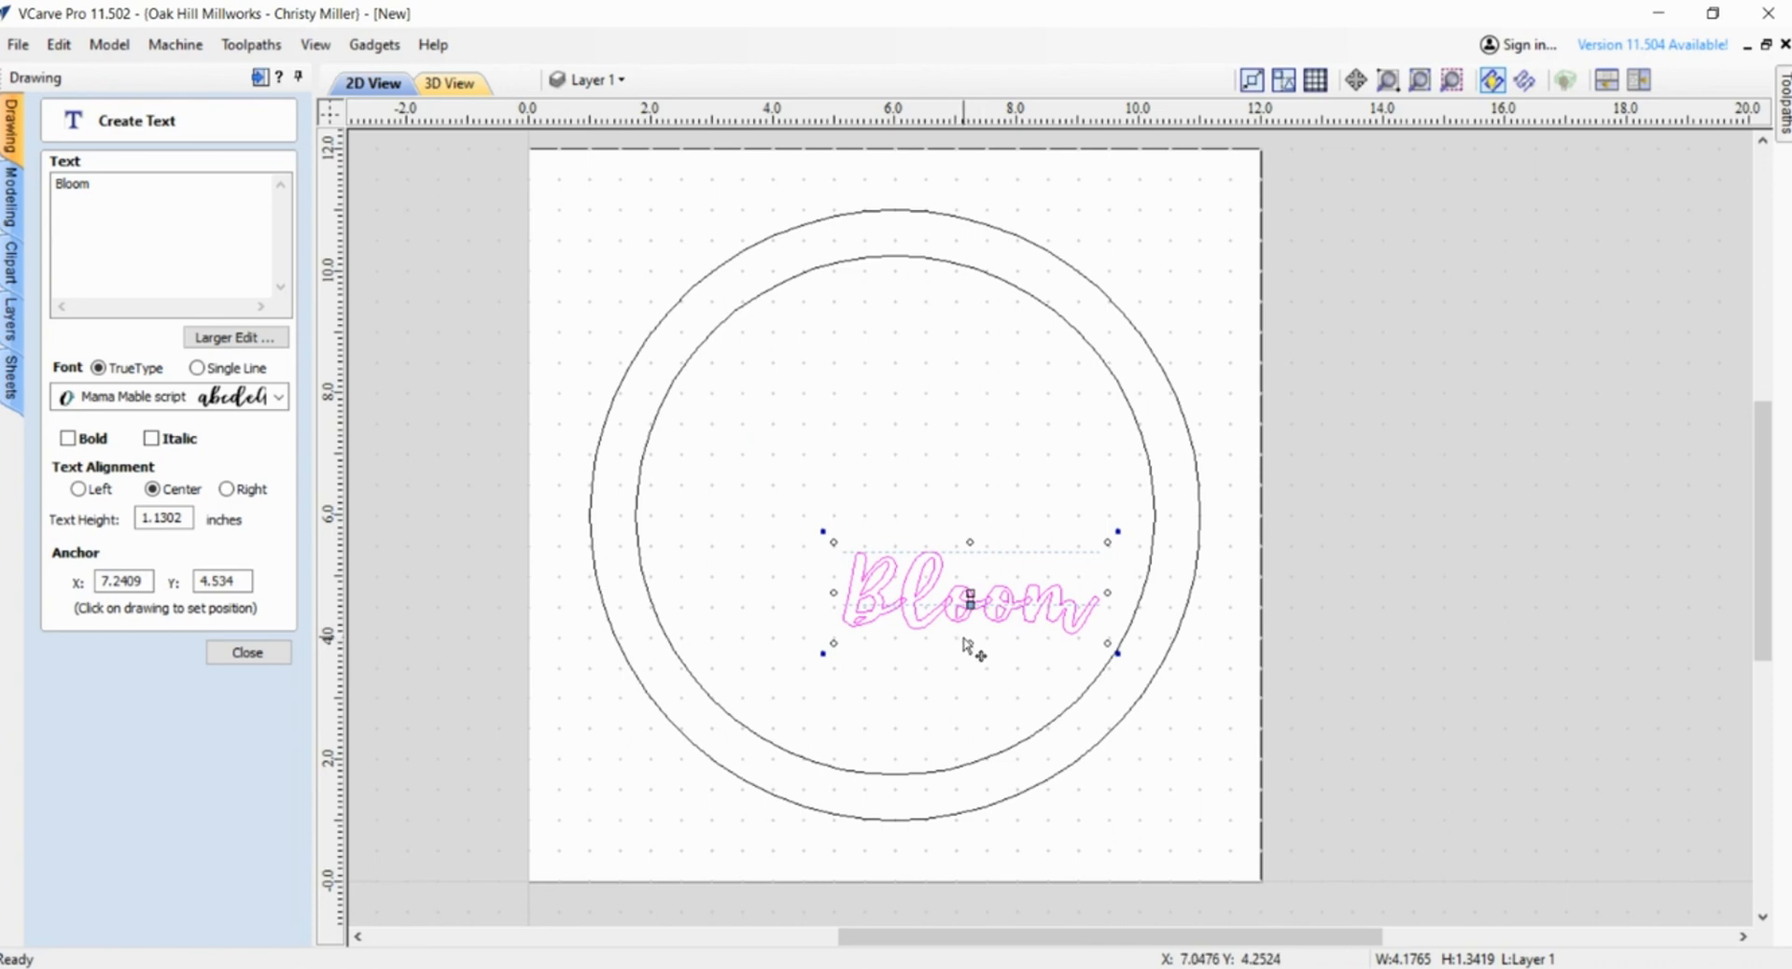
pyautogui.press('F9')
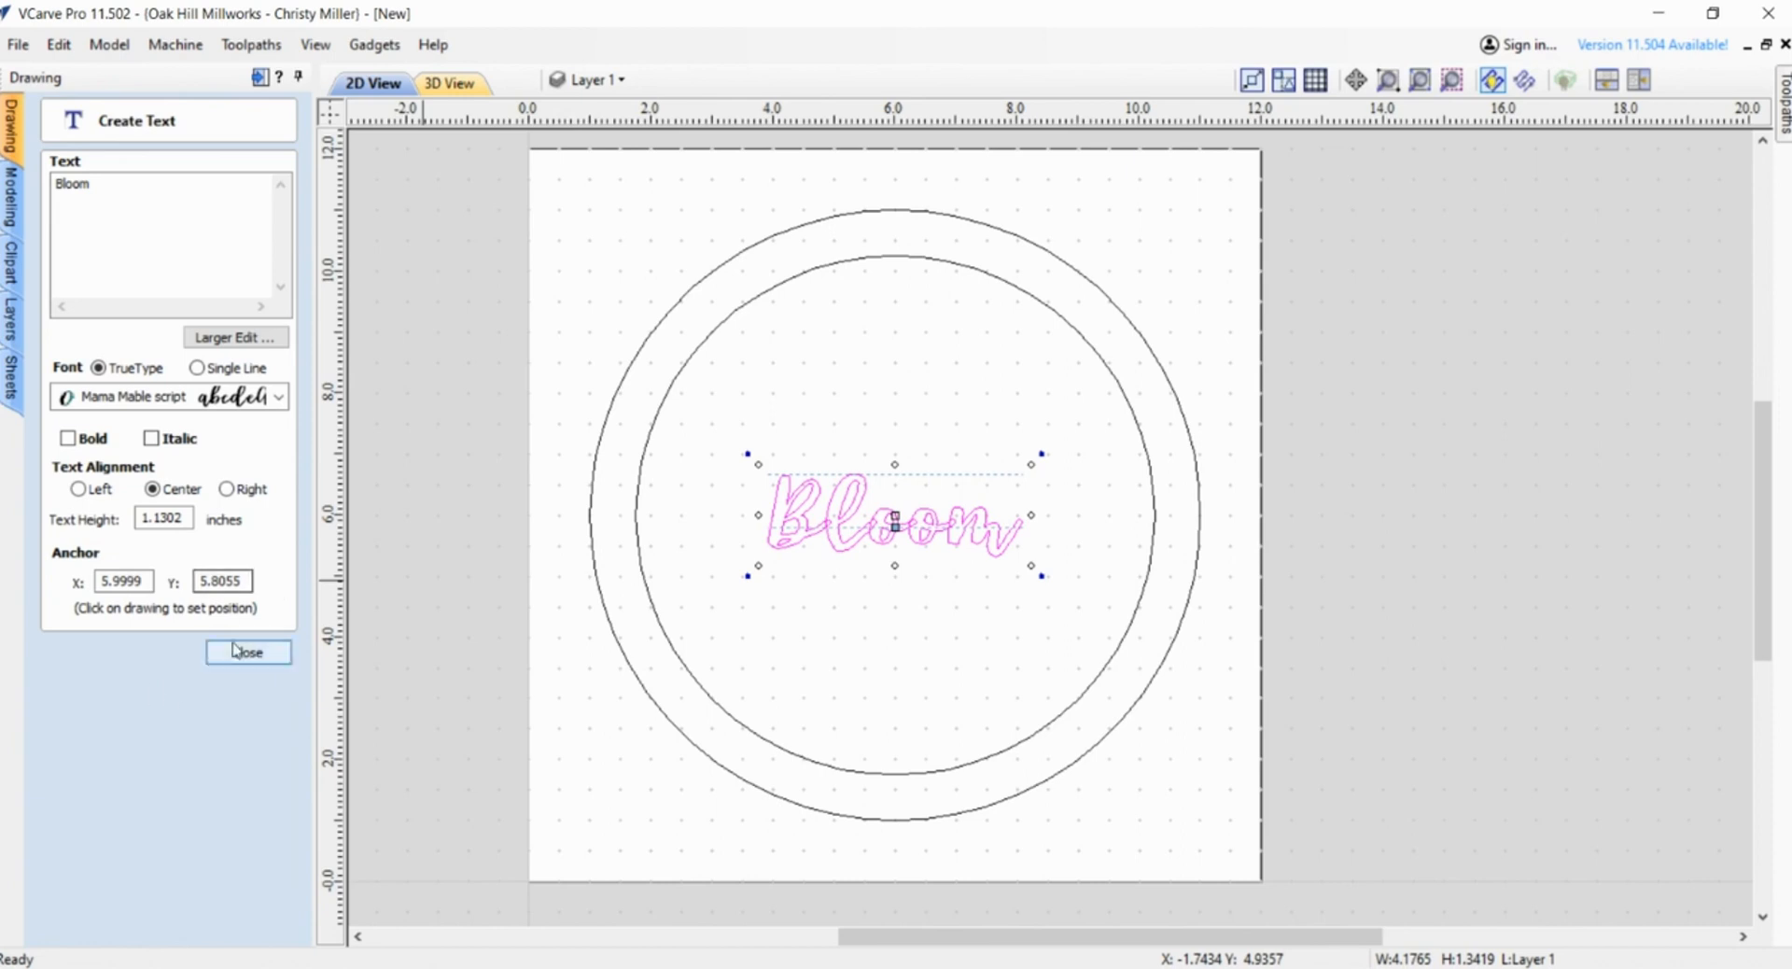
pyautogui.click(259, 659)
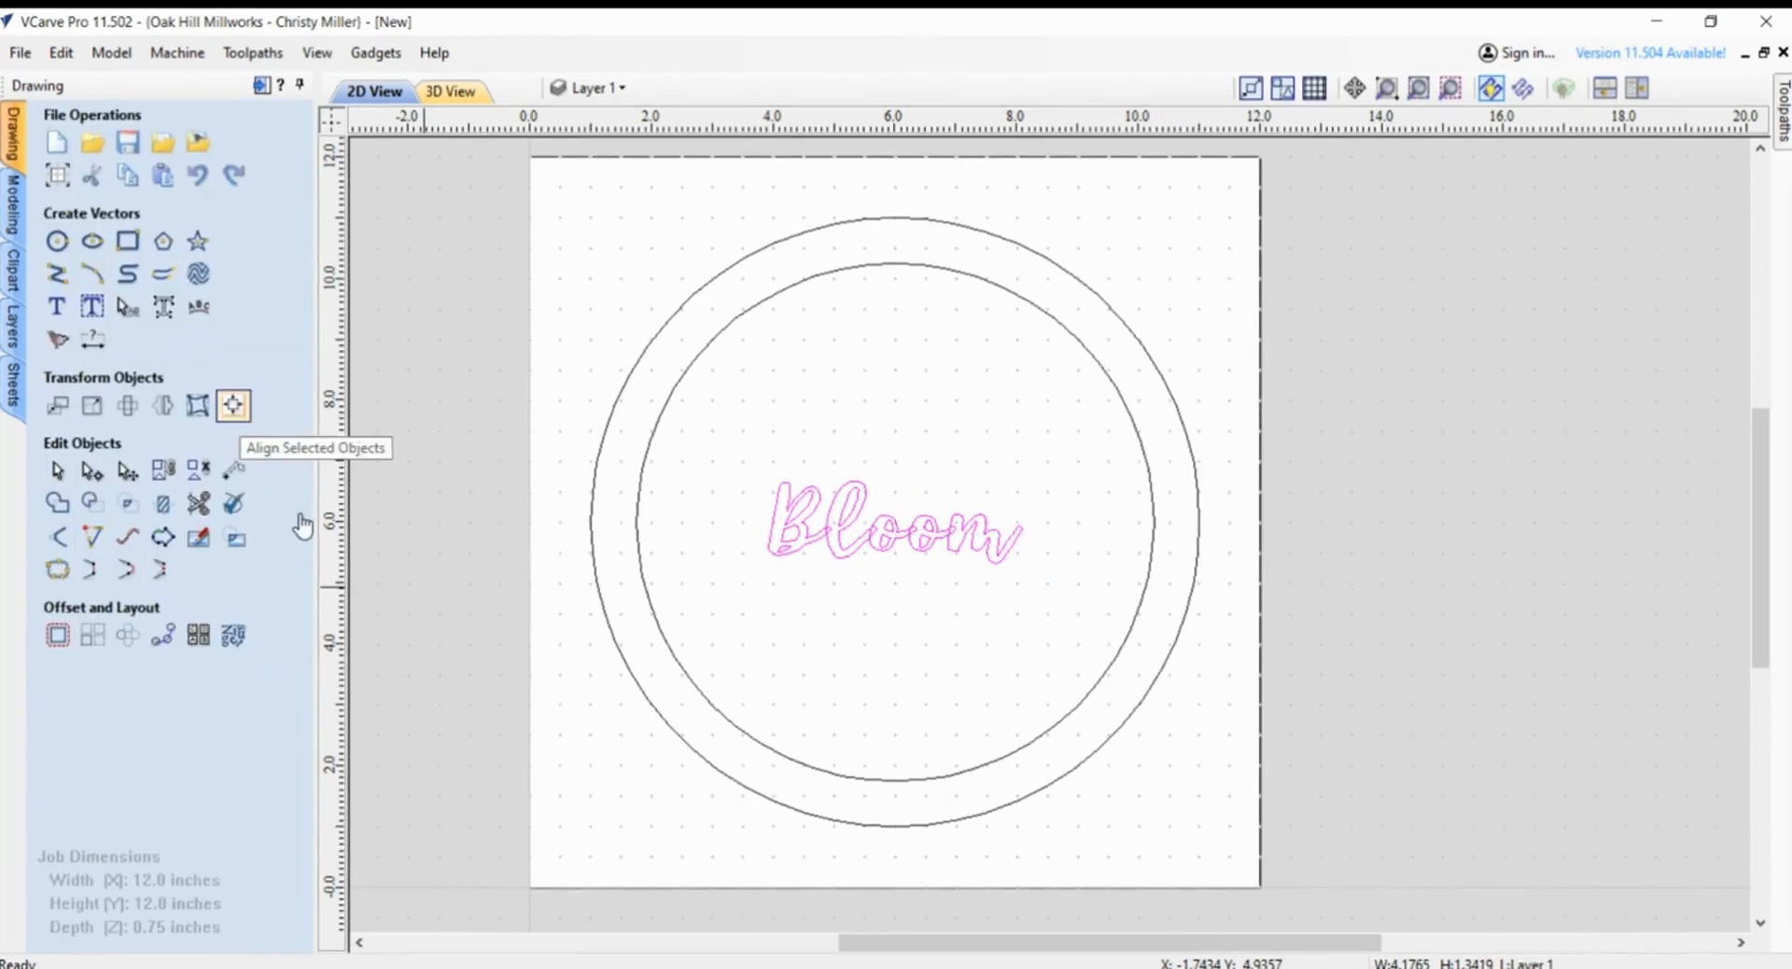
pyautogui.click(233, 405)
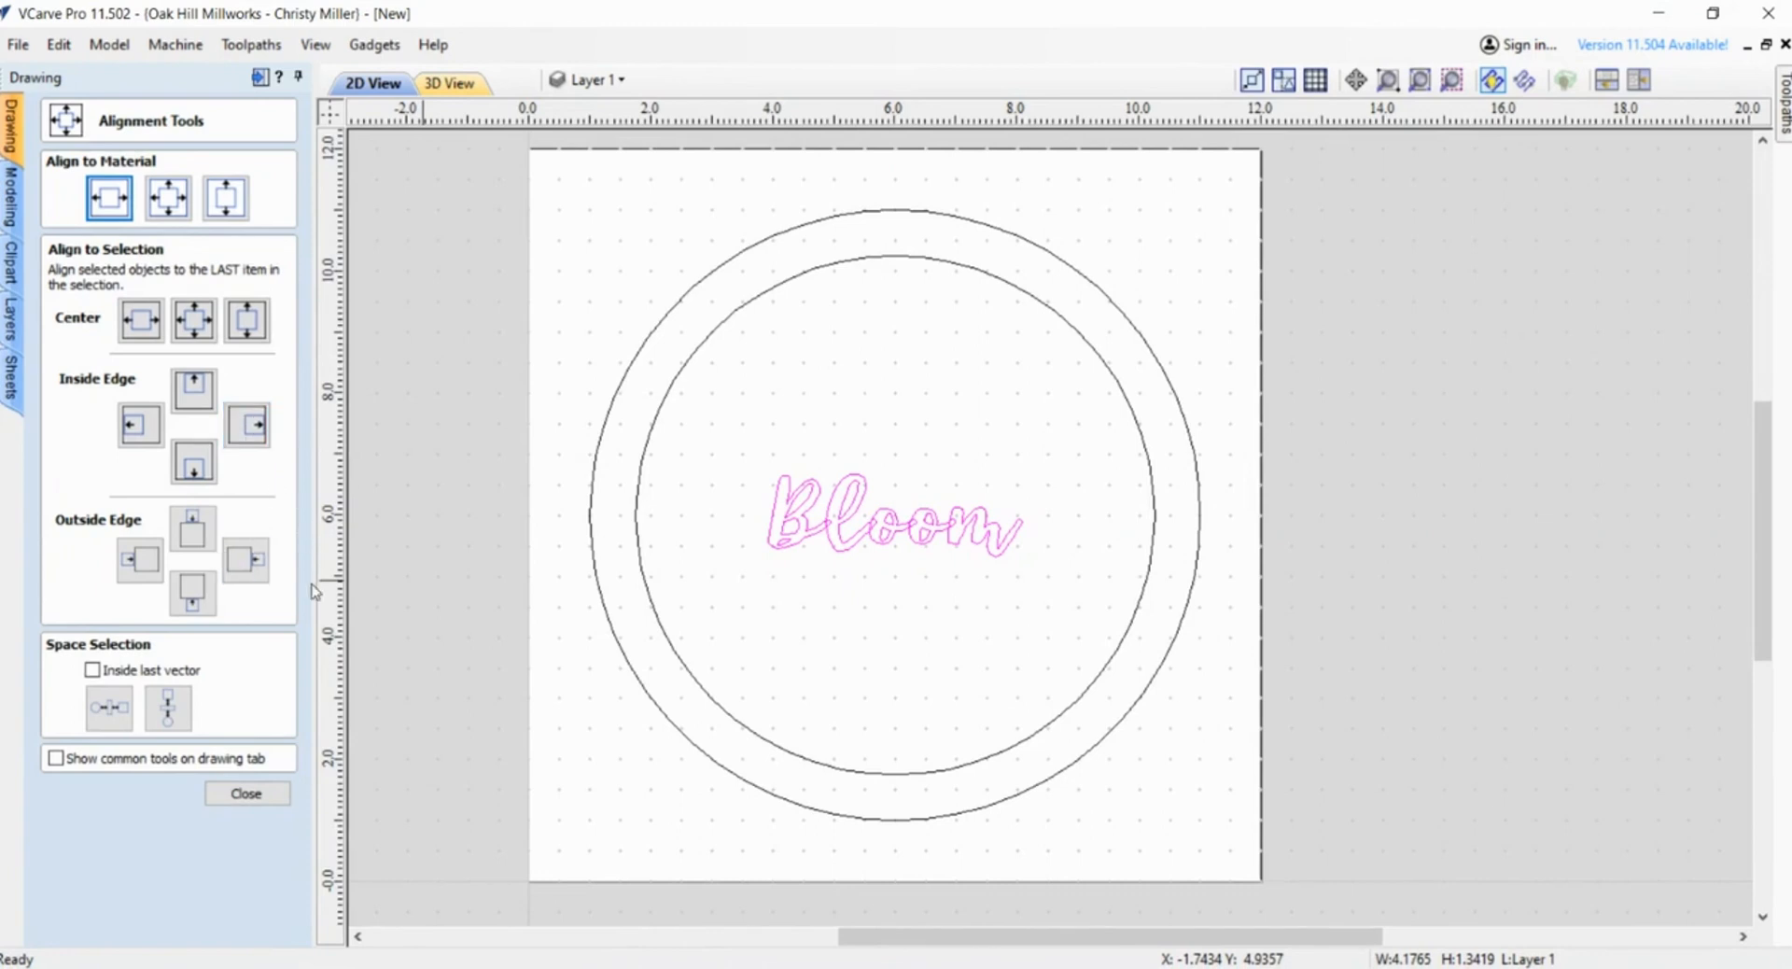
pyautogui.click(247, 794)
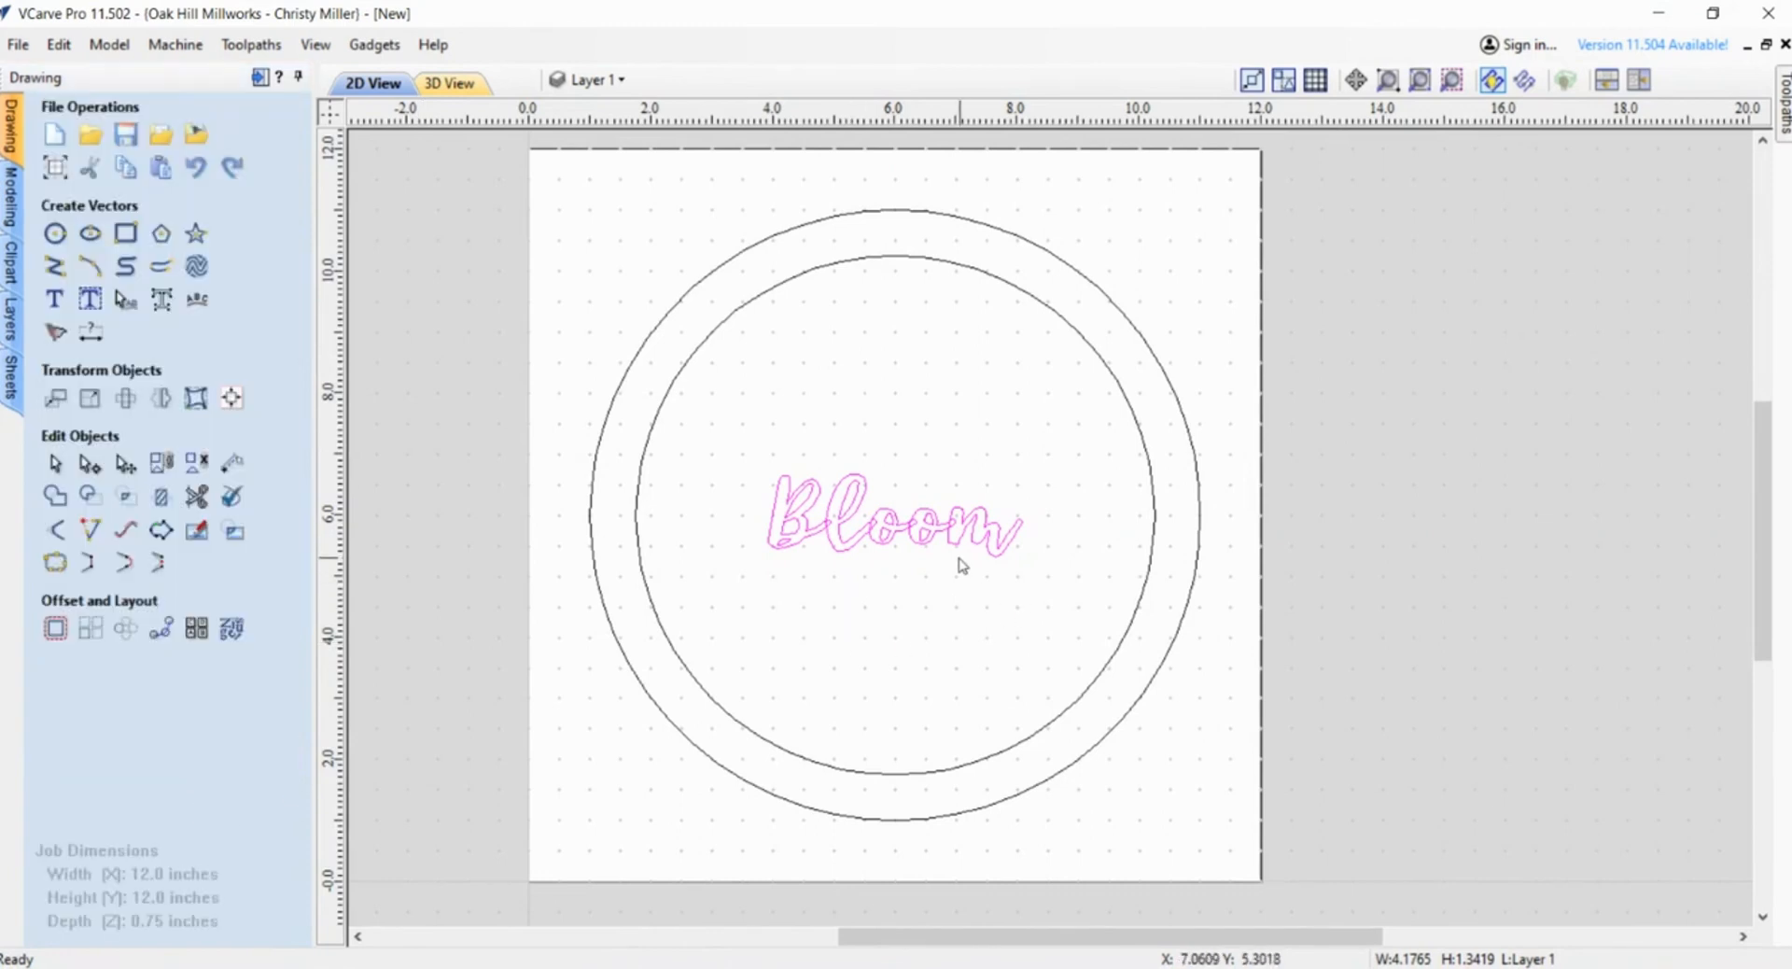
pyautogui.click(910, 607)
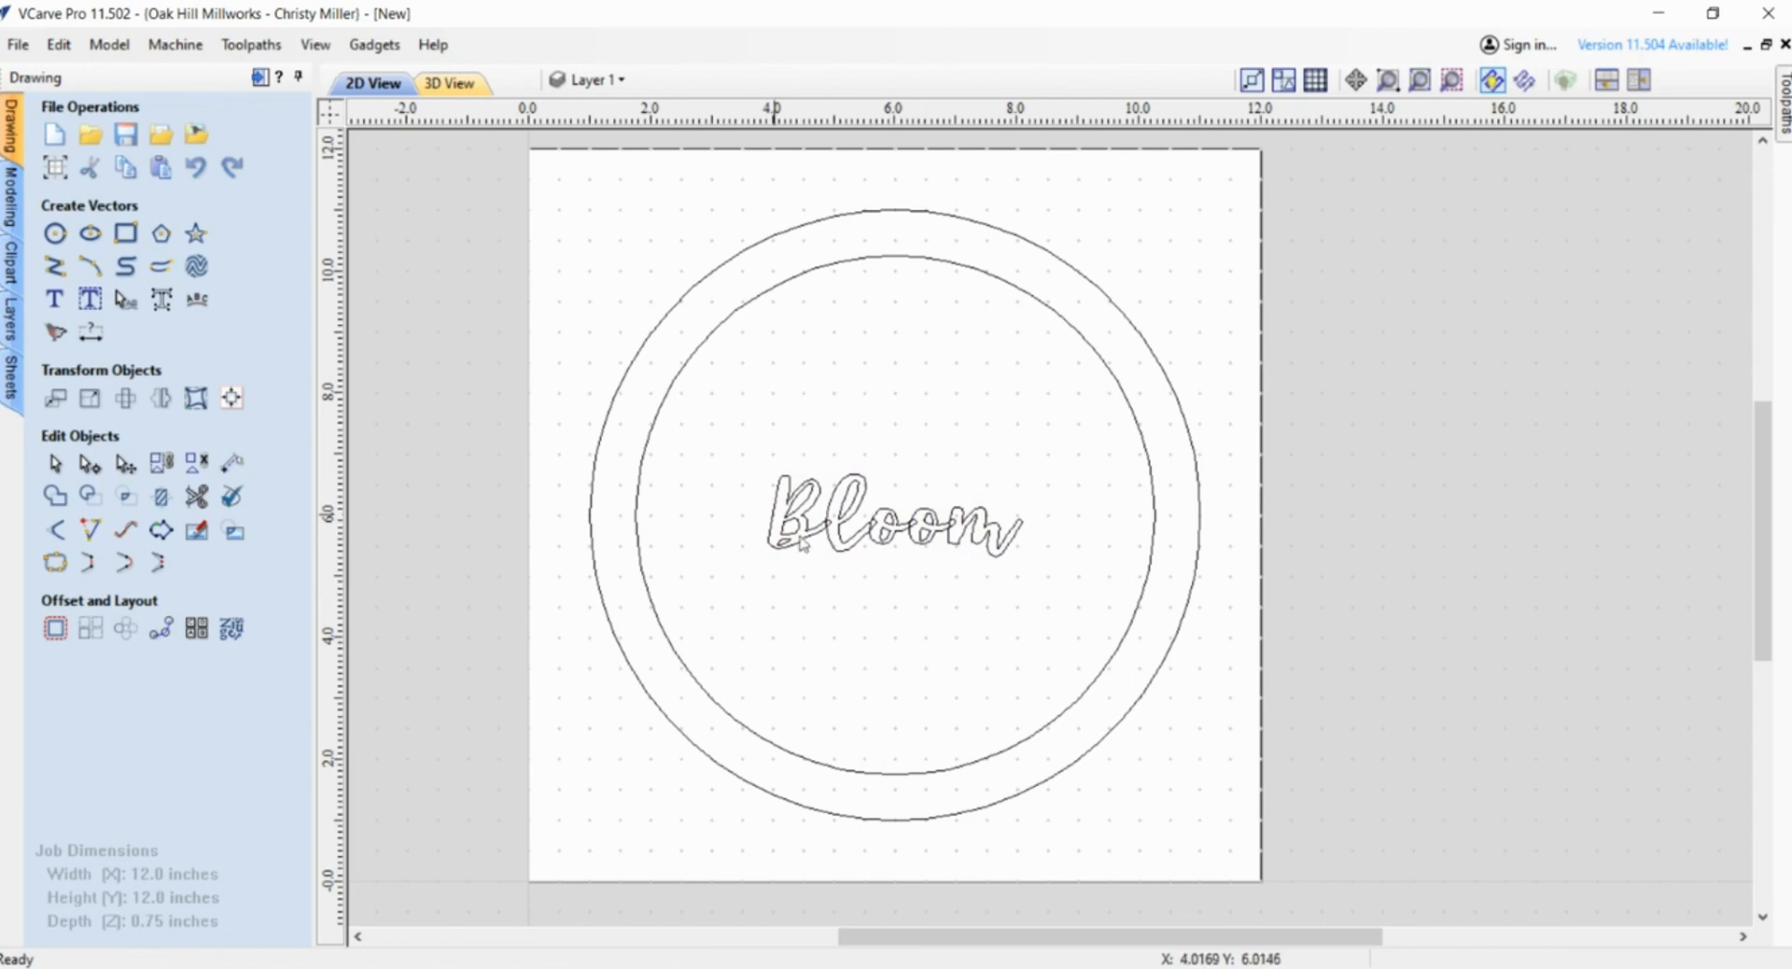
# - Add the text "Where you are planted" in the Bebas font with a text height of 0.5 inches
pyautogui.click(54, 298)
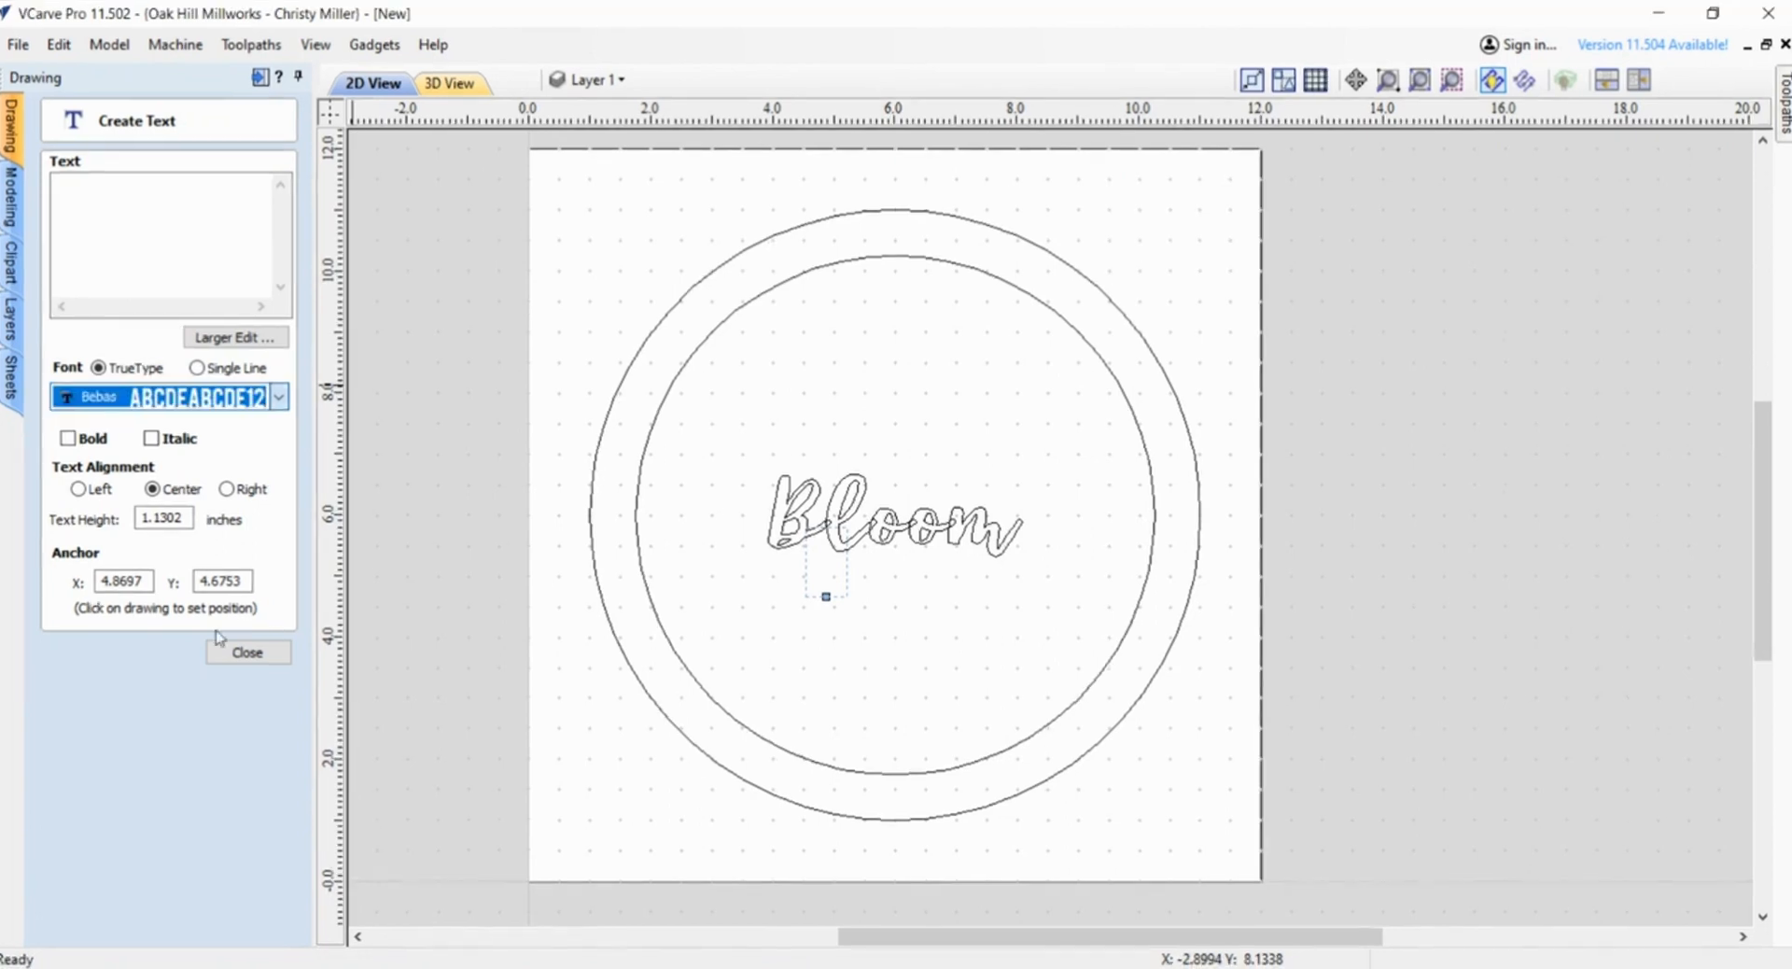
pyautogui.click(162, 249)
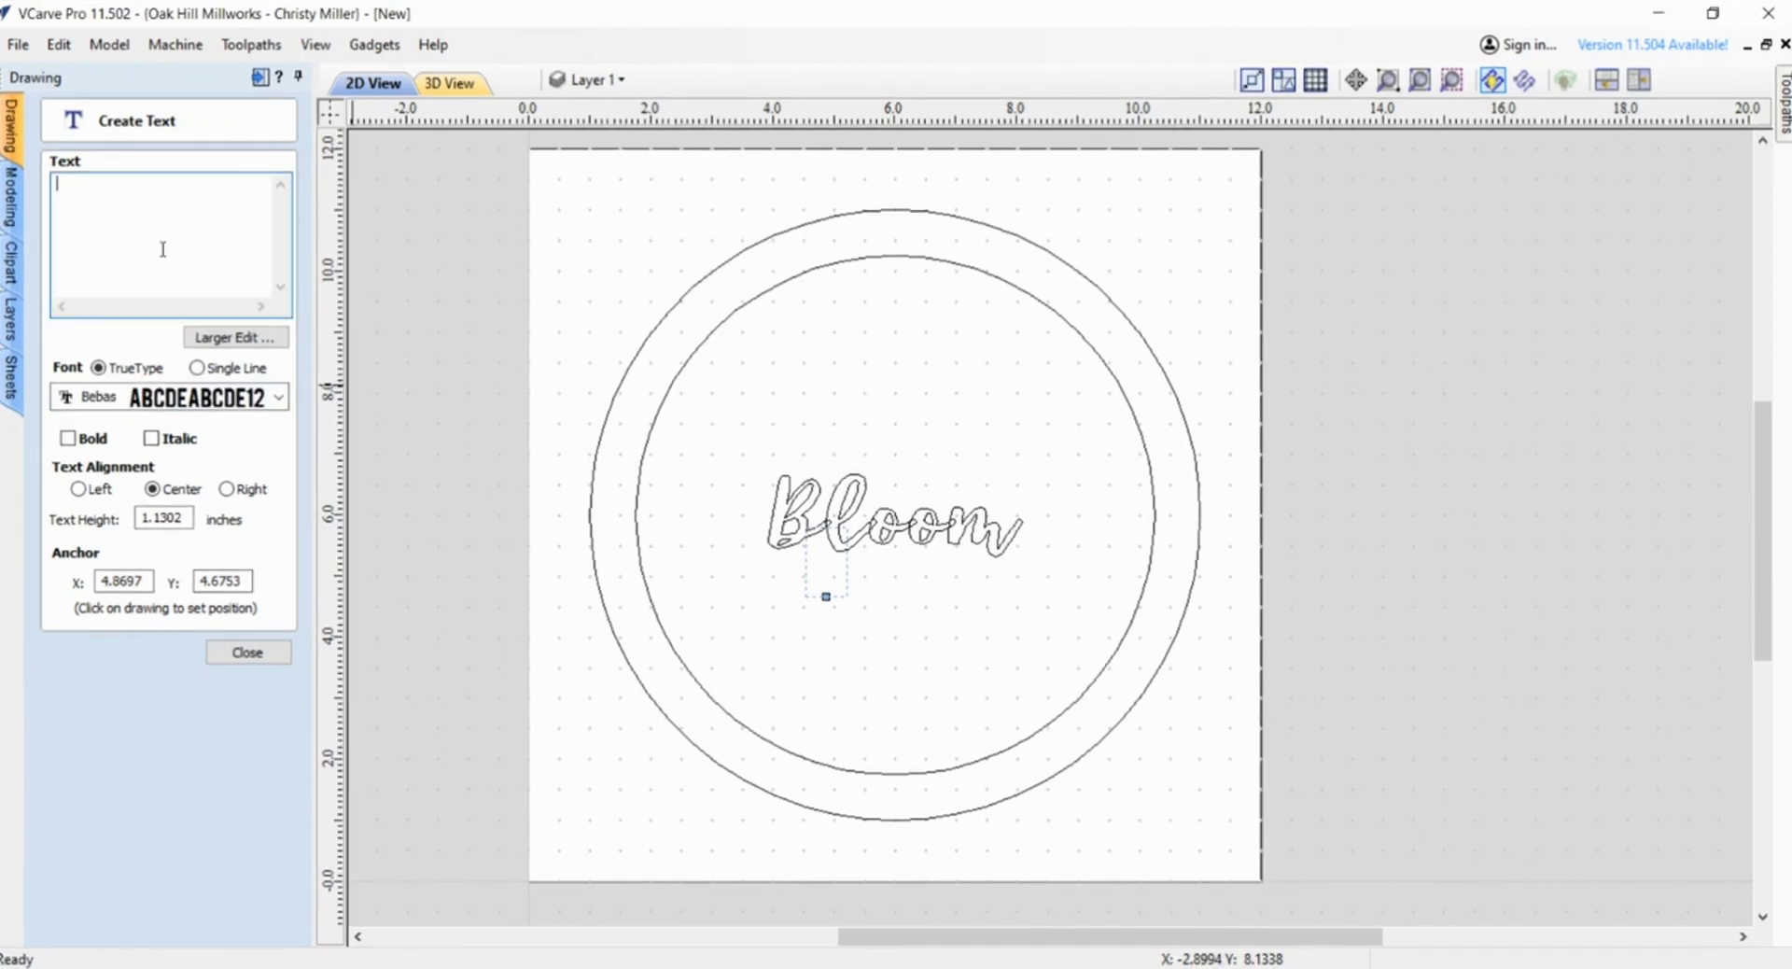
pyautogui.write('Where you are pl')
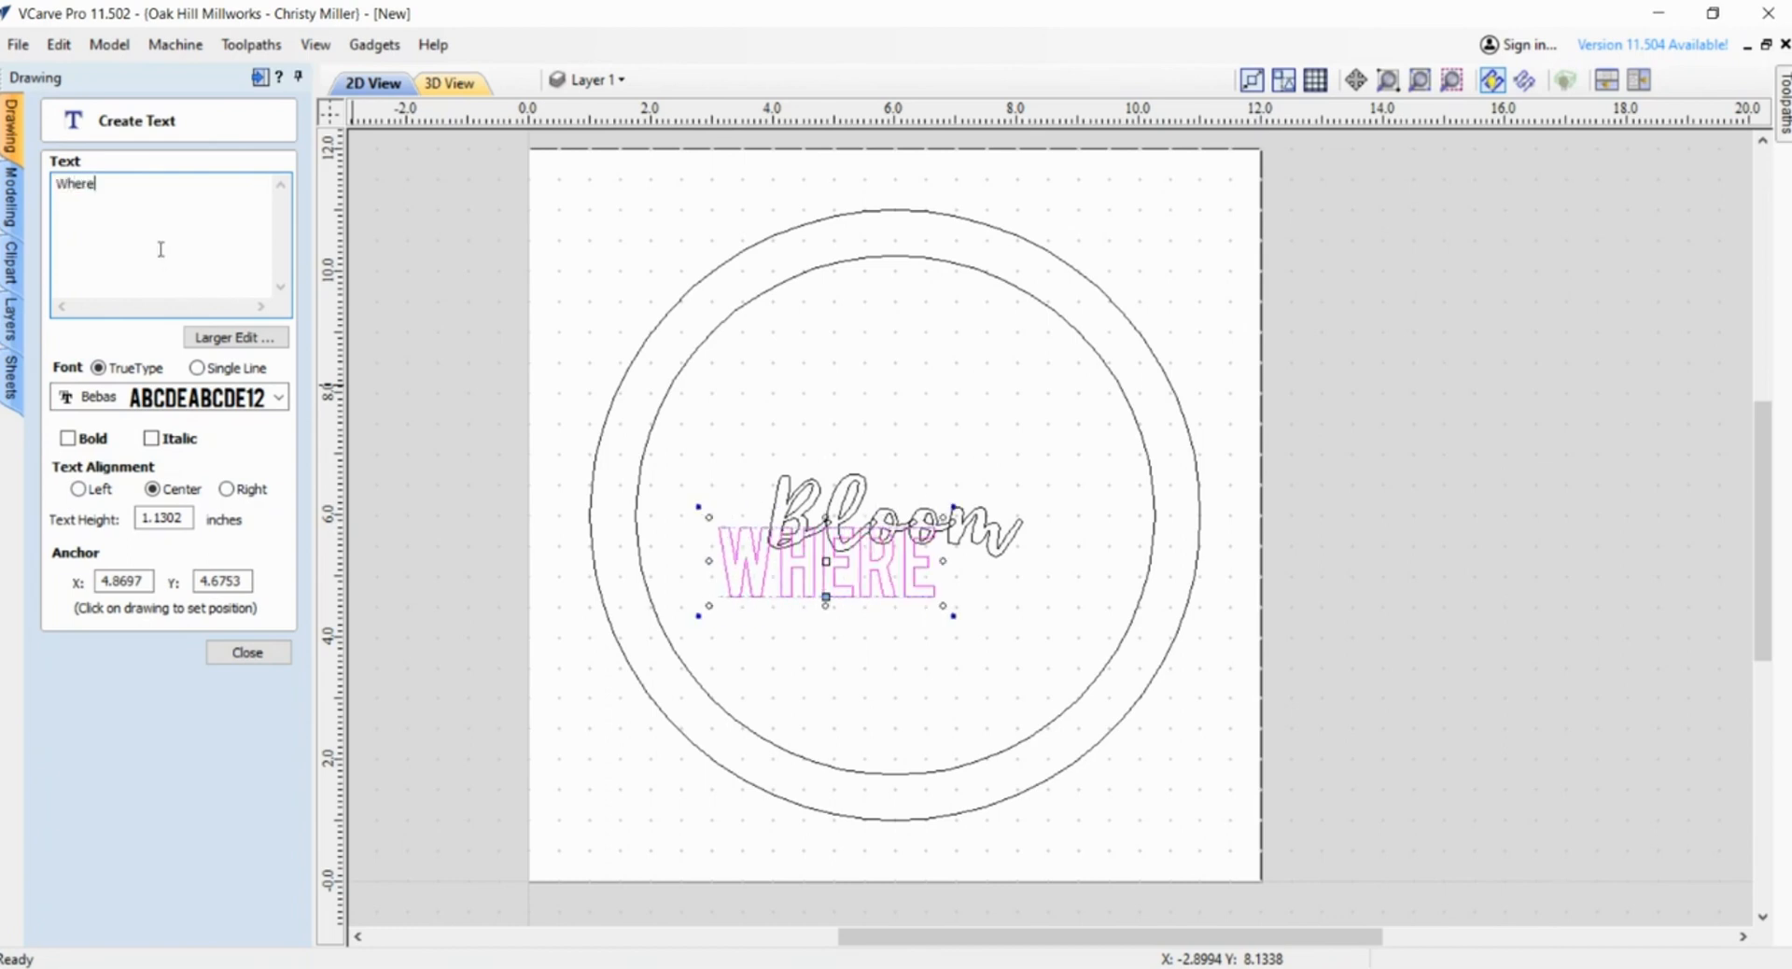
pyautogui.write('anted')
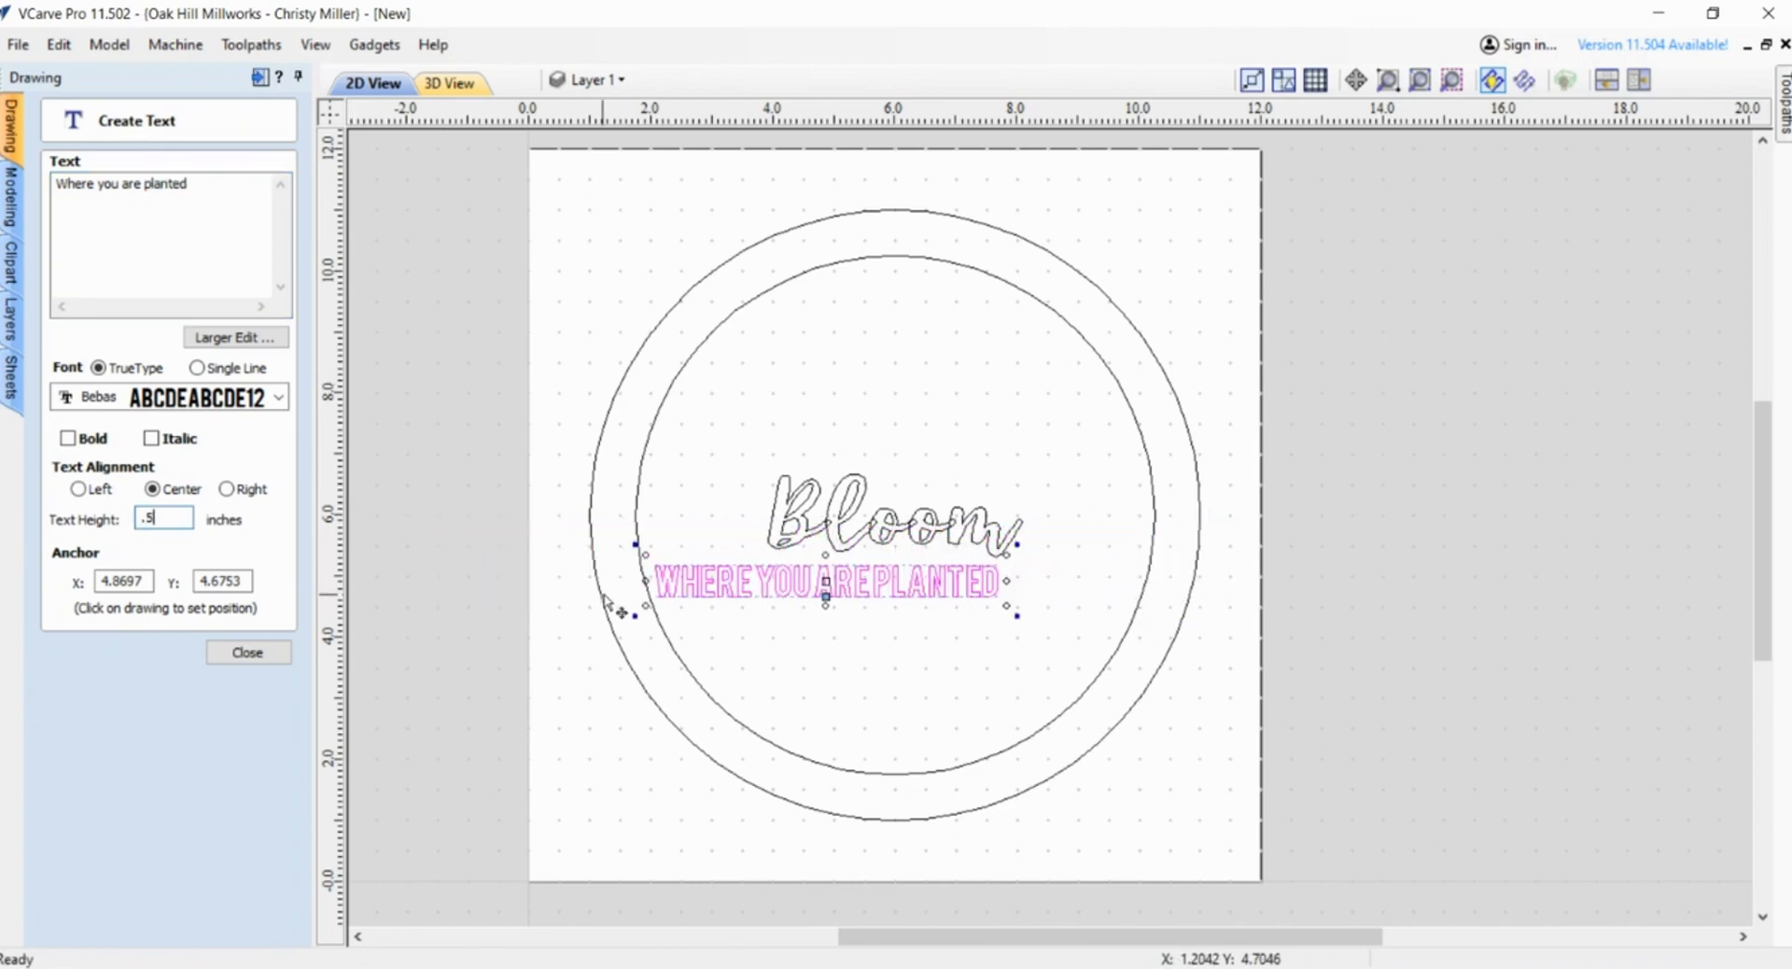
pyautogui.click(805, 594)
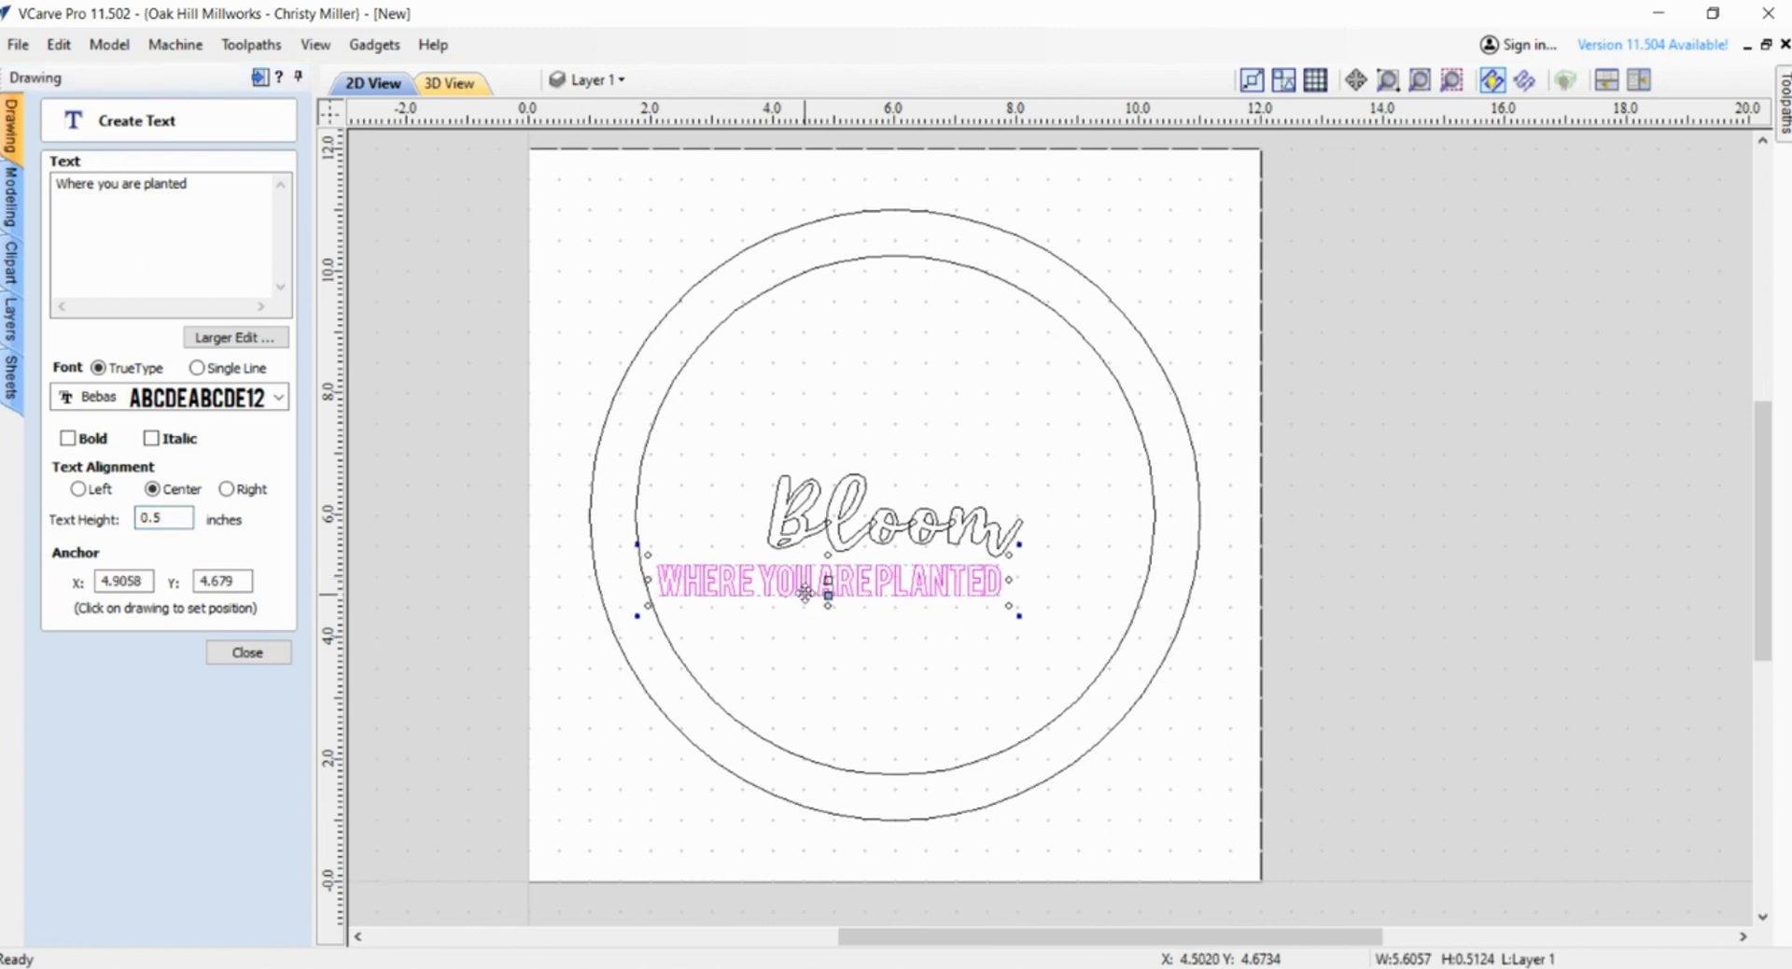
# - Centre the "Where you are planted" text on the material, then nudge it down to just below Bloom
pyautogui.press('F9')
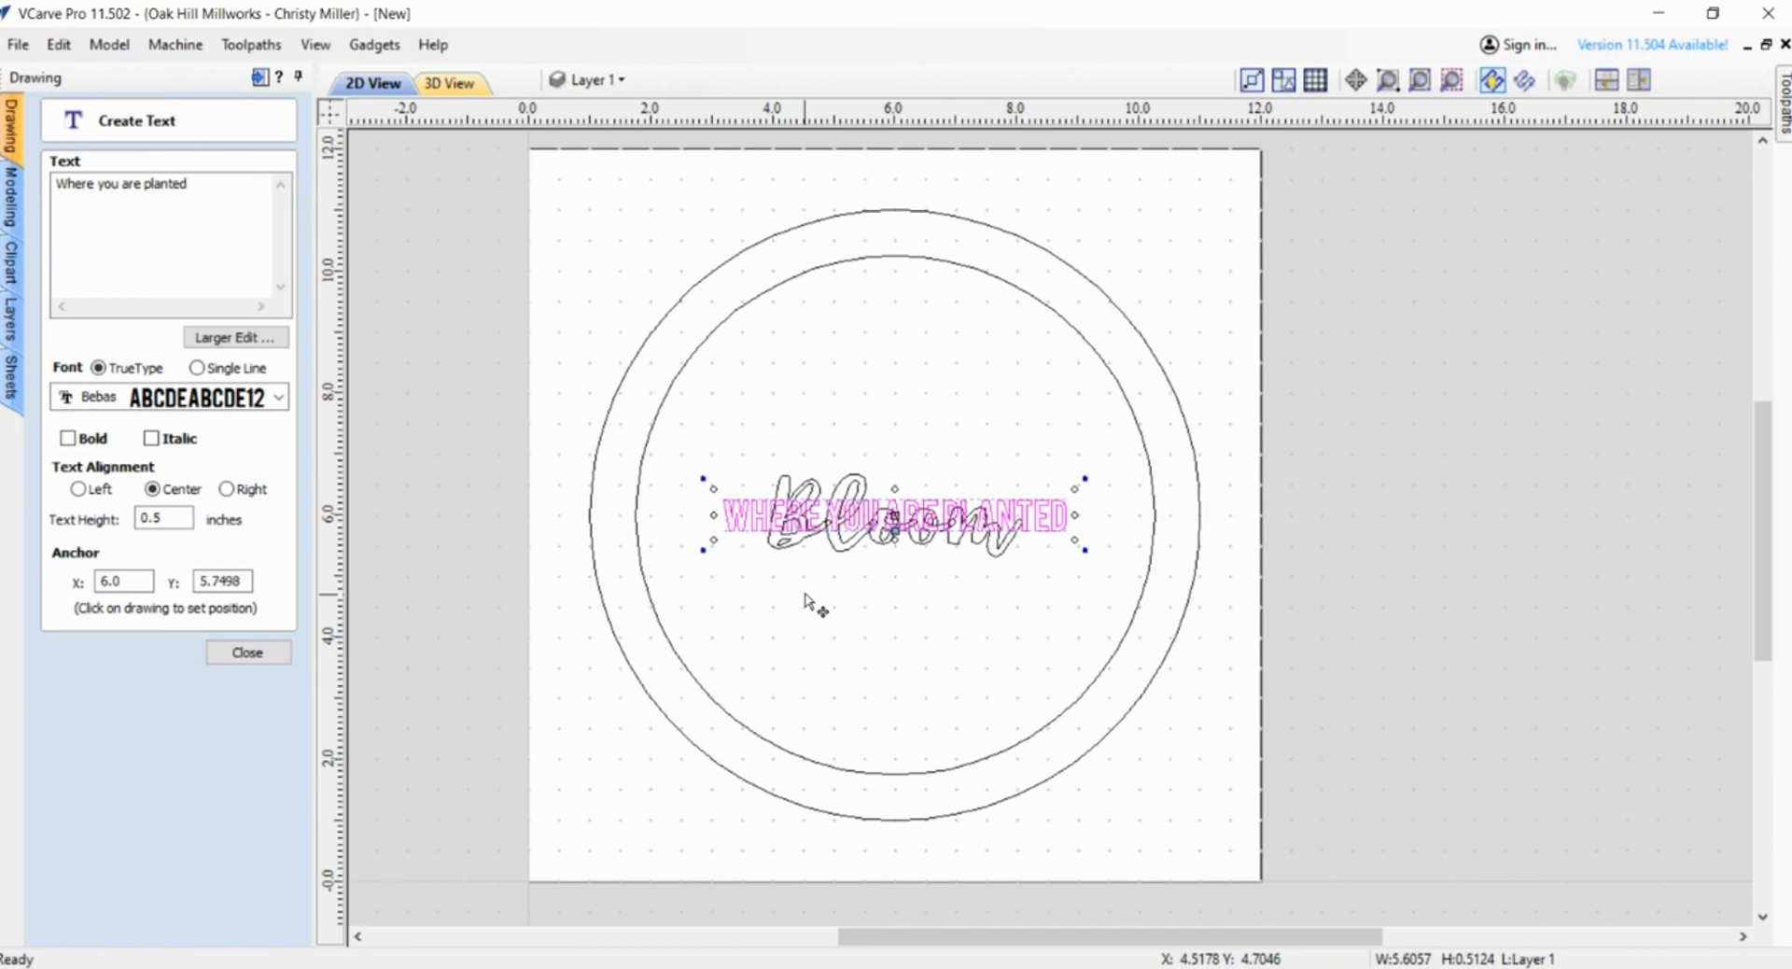
pyautogui.press('Down')
pyautogui.press('Down')
pyautogui.press('Down')
pyautogui.press('Down')
pyautogui.press('Down')
pyautogui.press('Down')
pyautogui.press('Down')
pyautogui.press('Down')
pyautogui.press('Down')
pyautogui.press('Down')
pyautogui.press('Down')
pyautogui.press('Down')
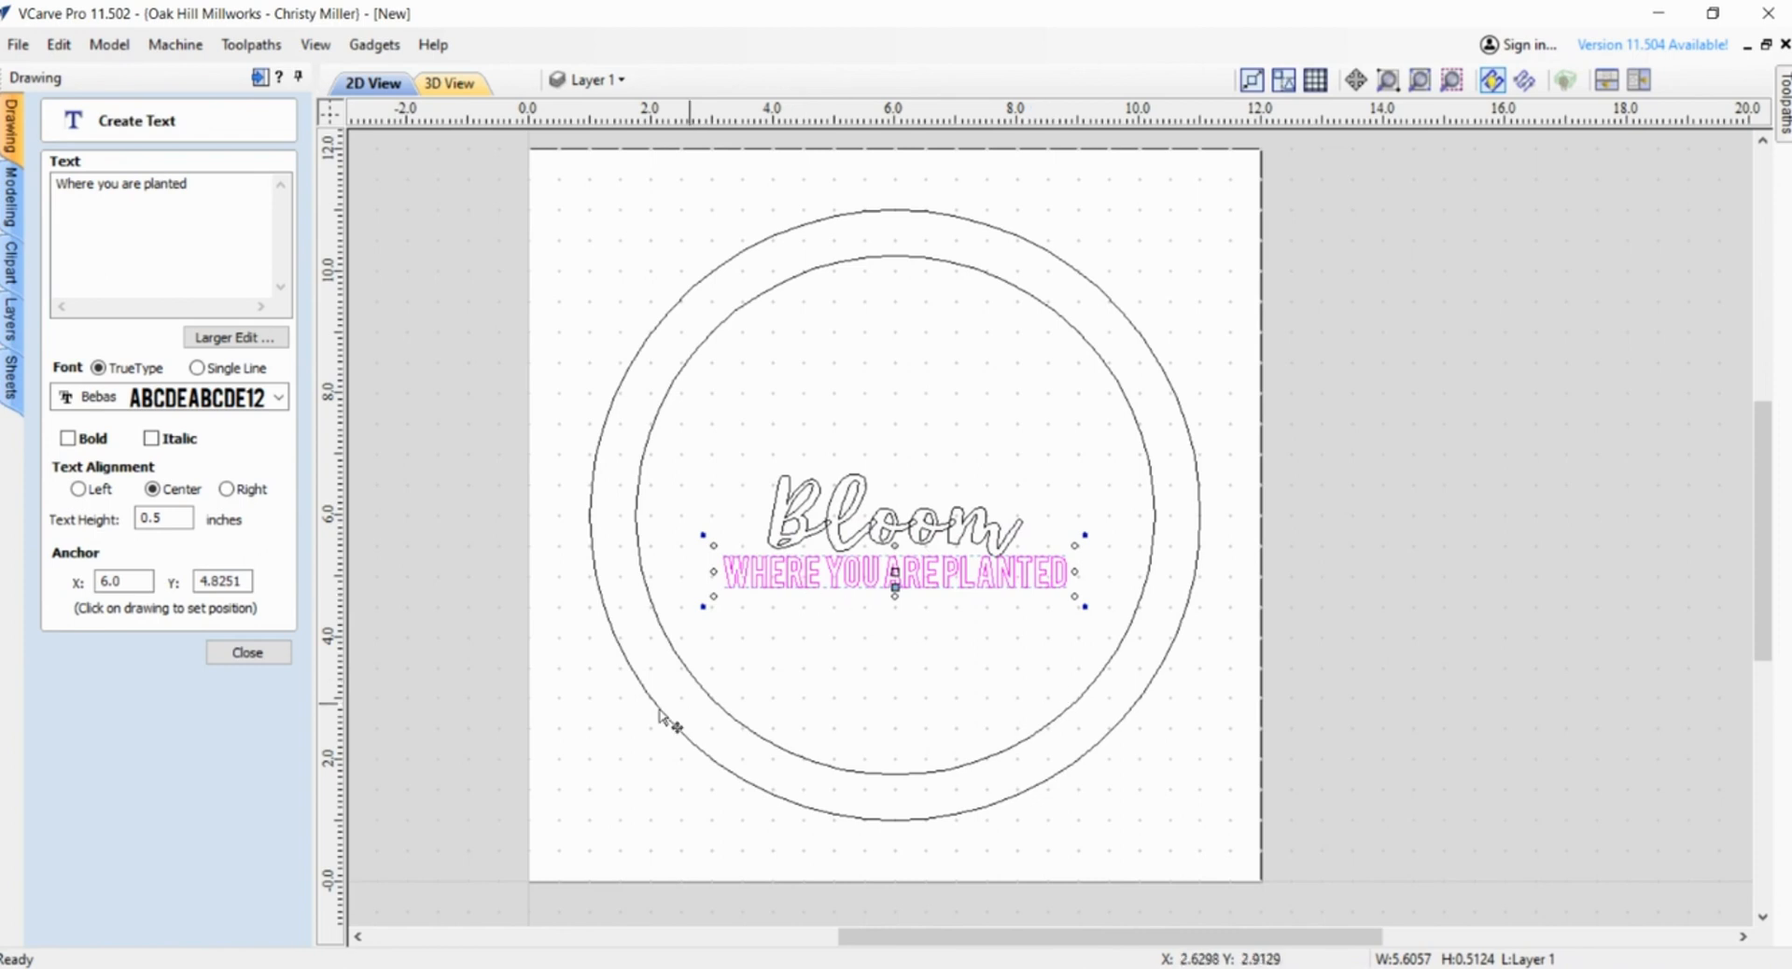
pyautogui.click(247, 651)
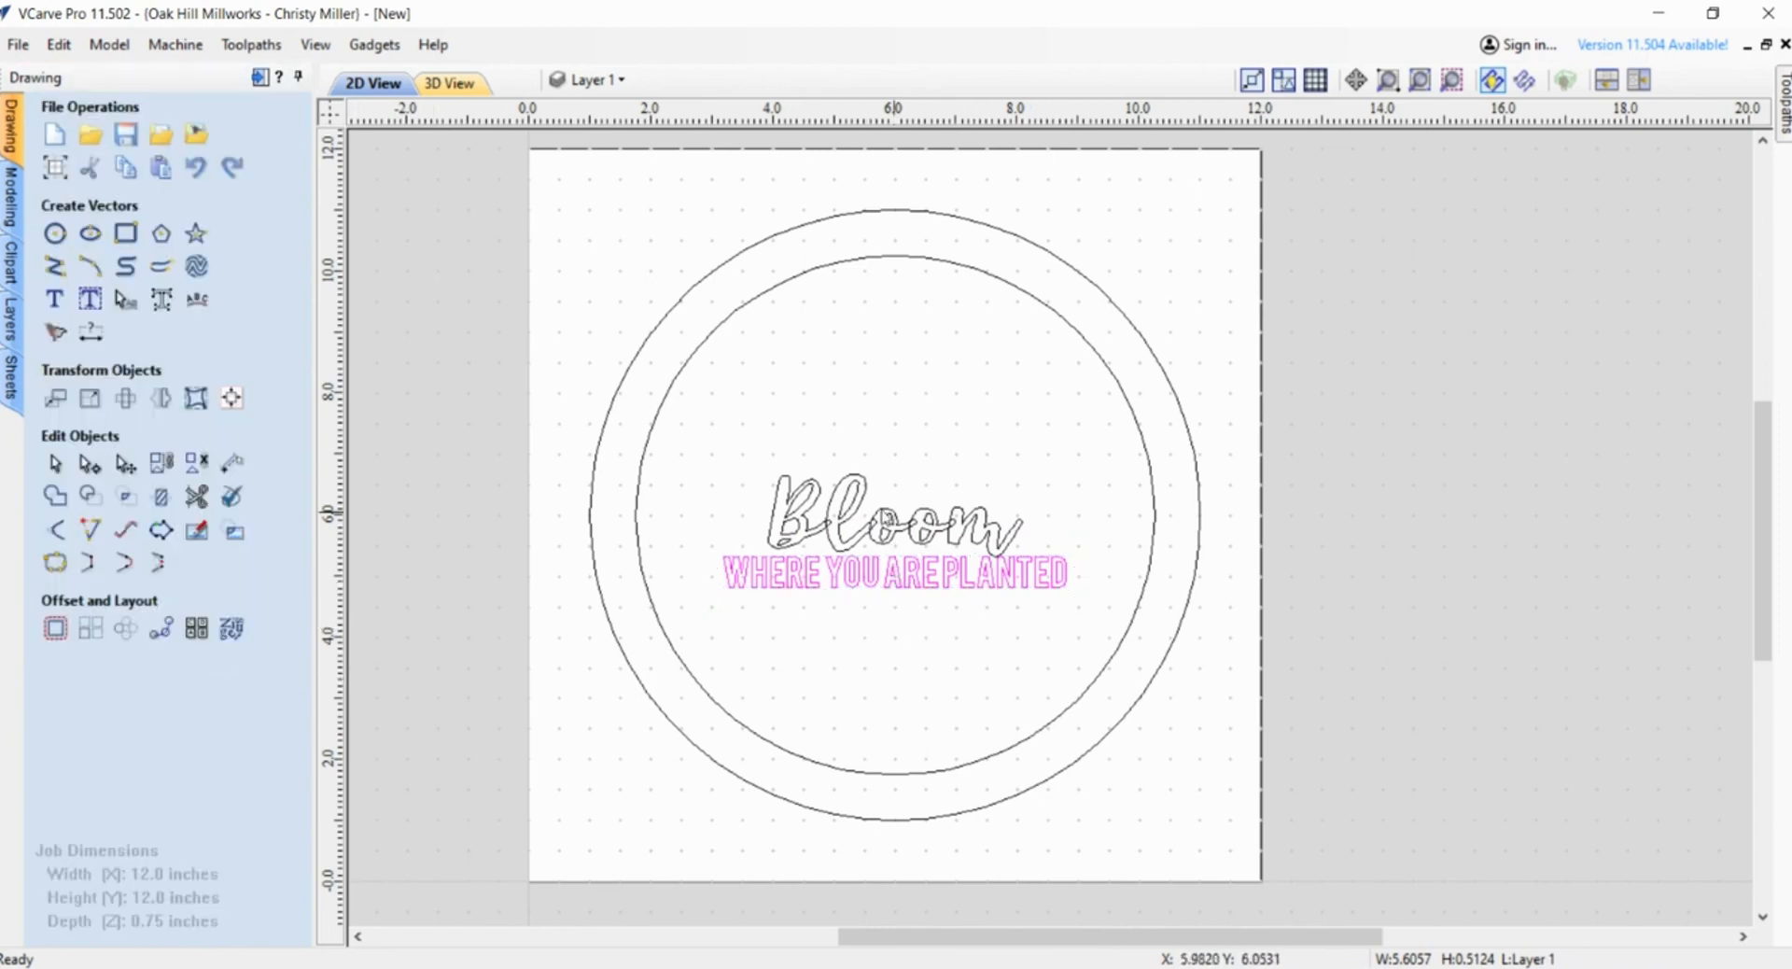
# - Nudge the Bloom text up slightly and rotate it a little counterclockwise to level it above the second line
pyautogui.scroll(1, 884, 515)
pyautogui.scroll(3, 911, 495)
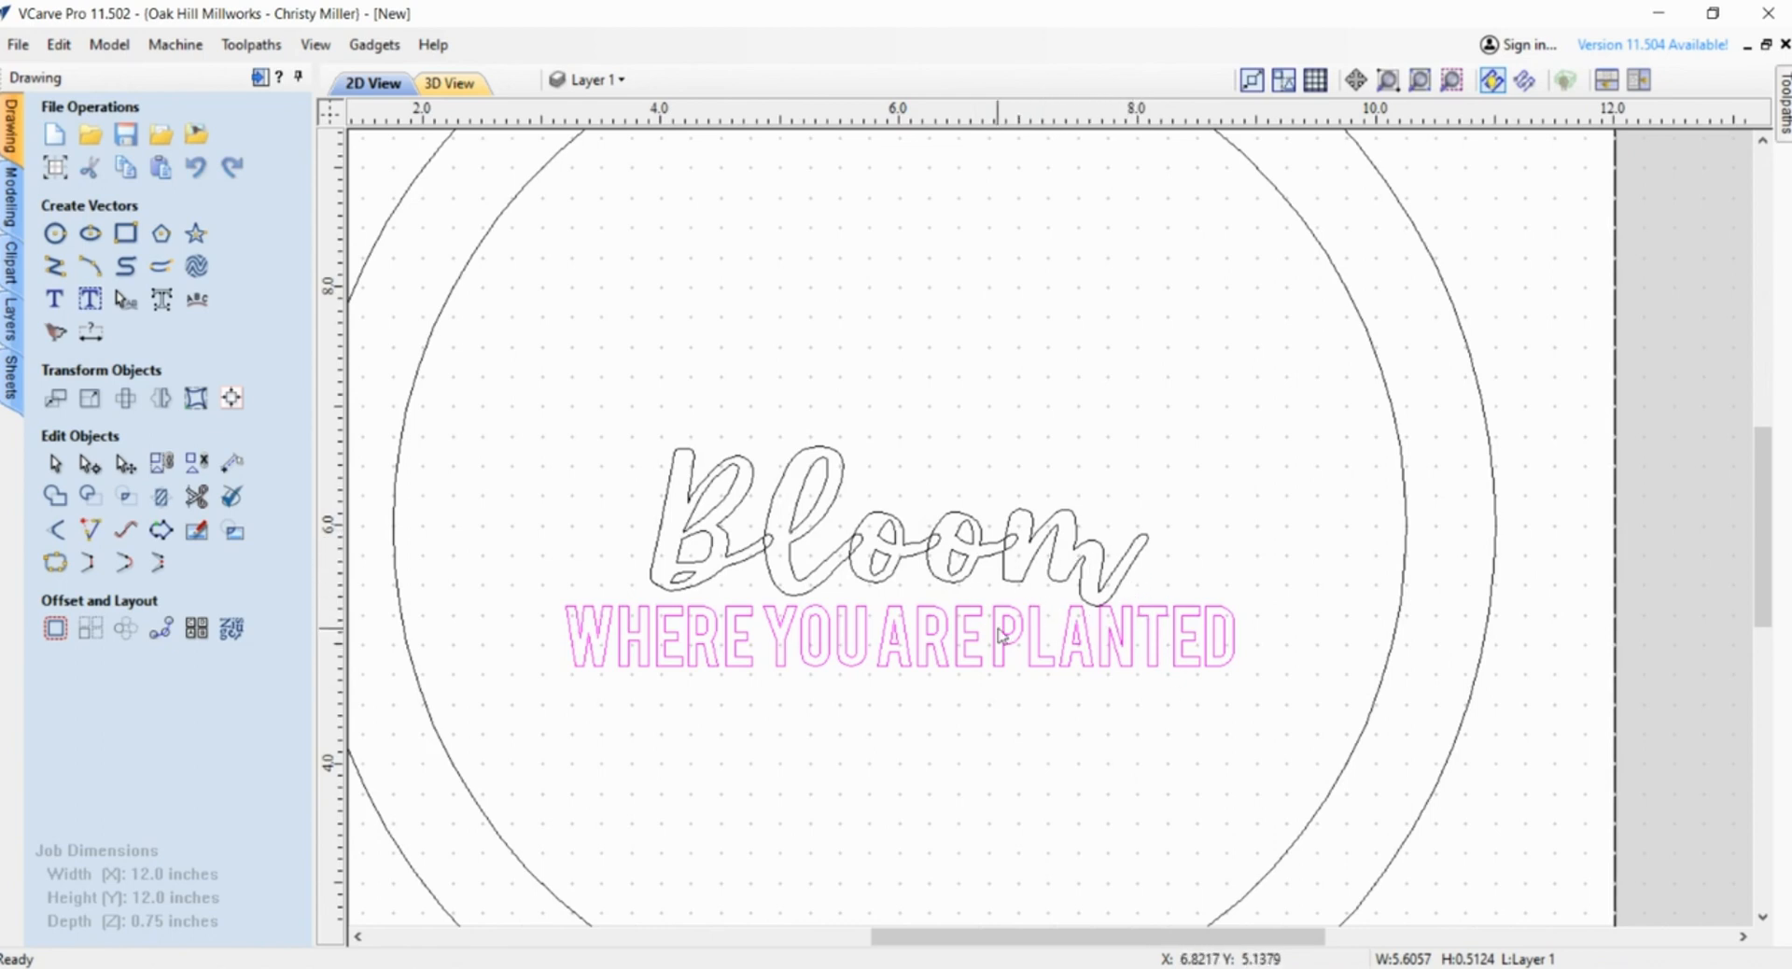
pyautogui.click(1006, 578)
pyautogui.press('Up')
pyautogui.press('Up')
pyautogui.press('Up')
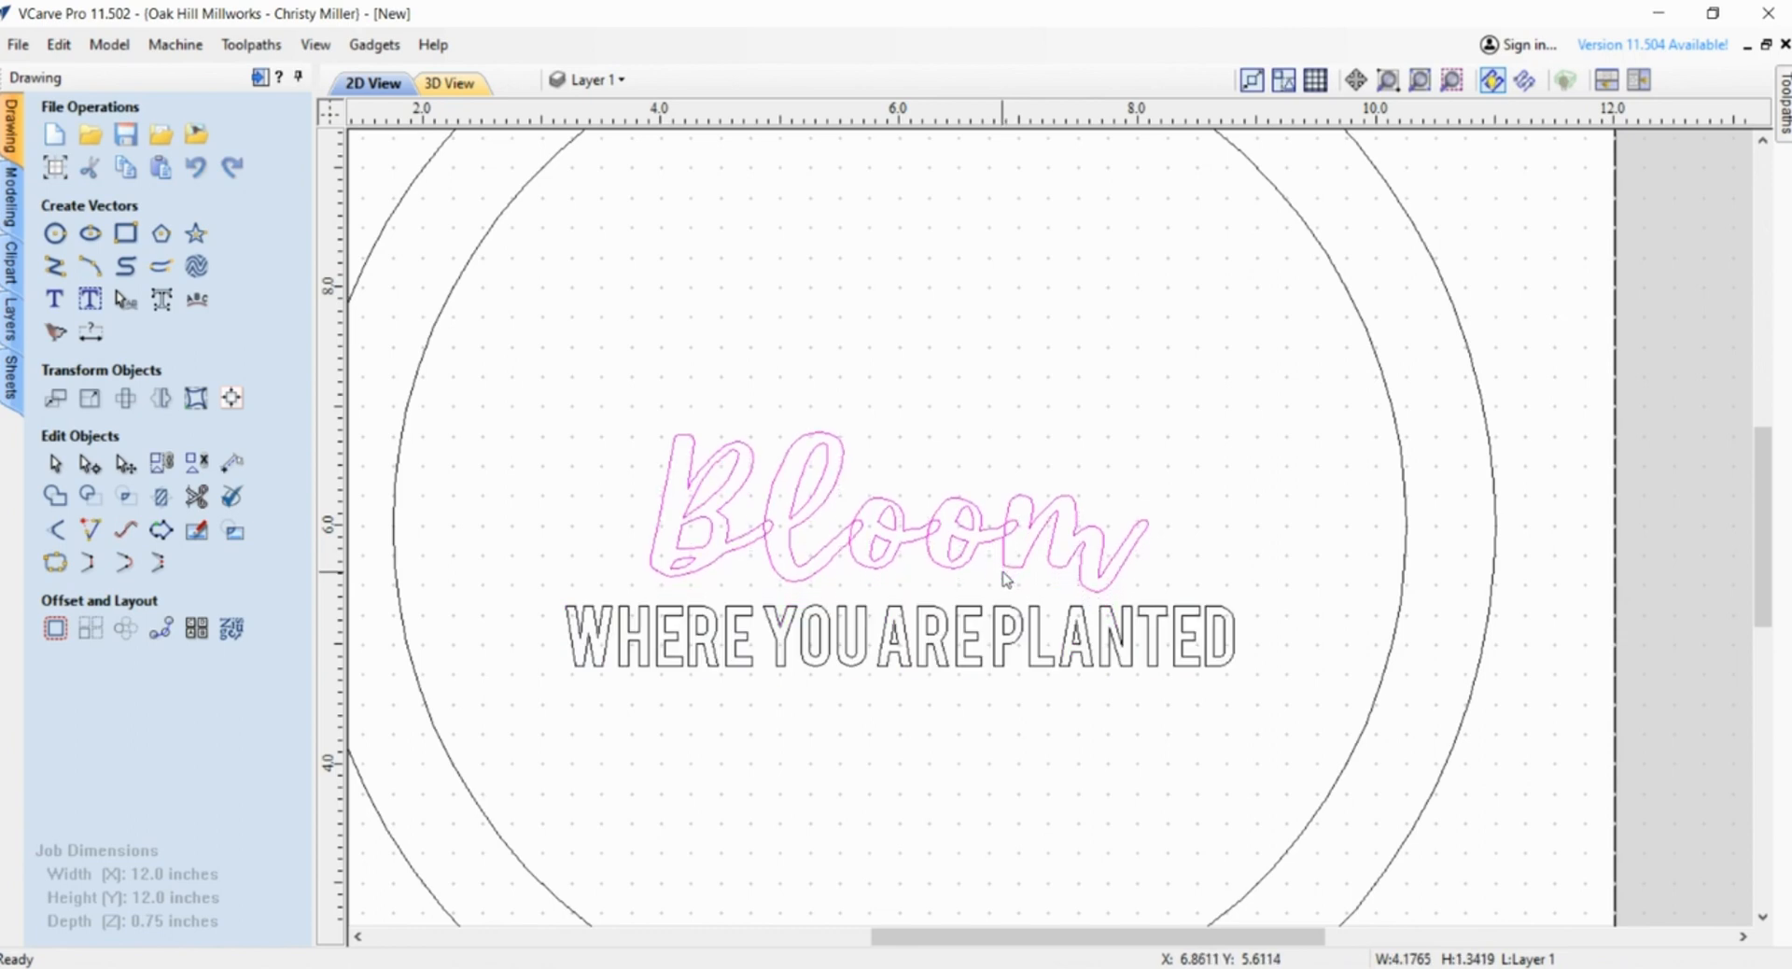
pyautogui.click(916, 538)
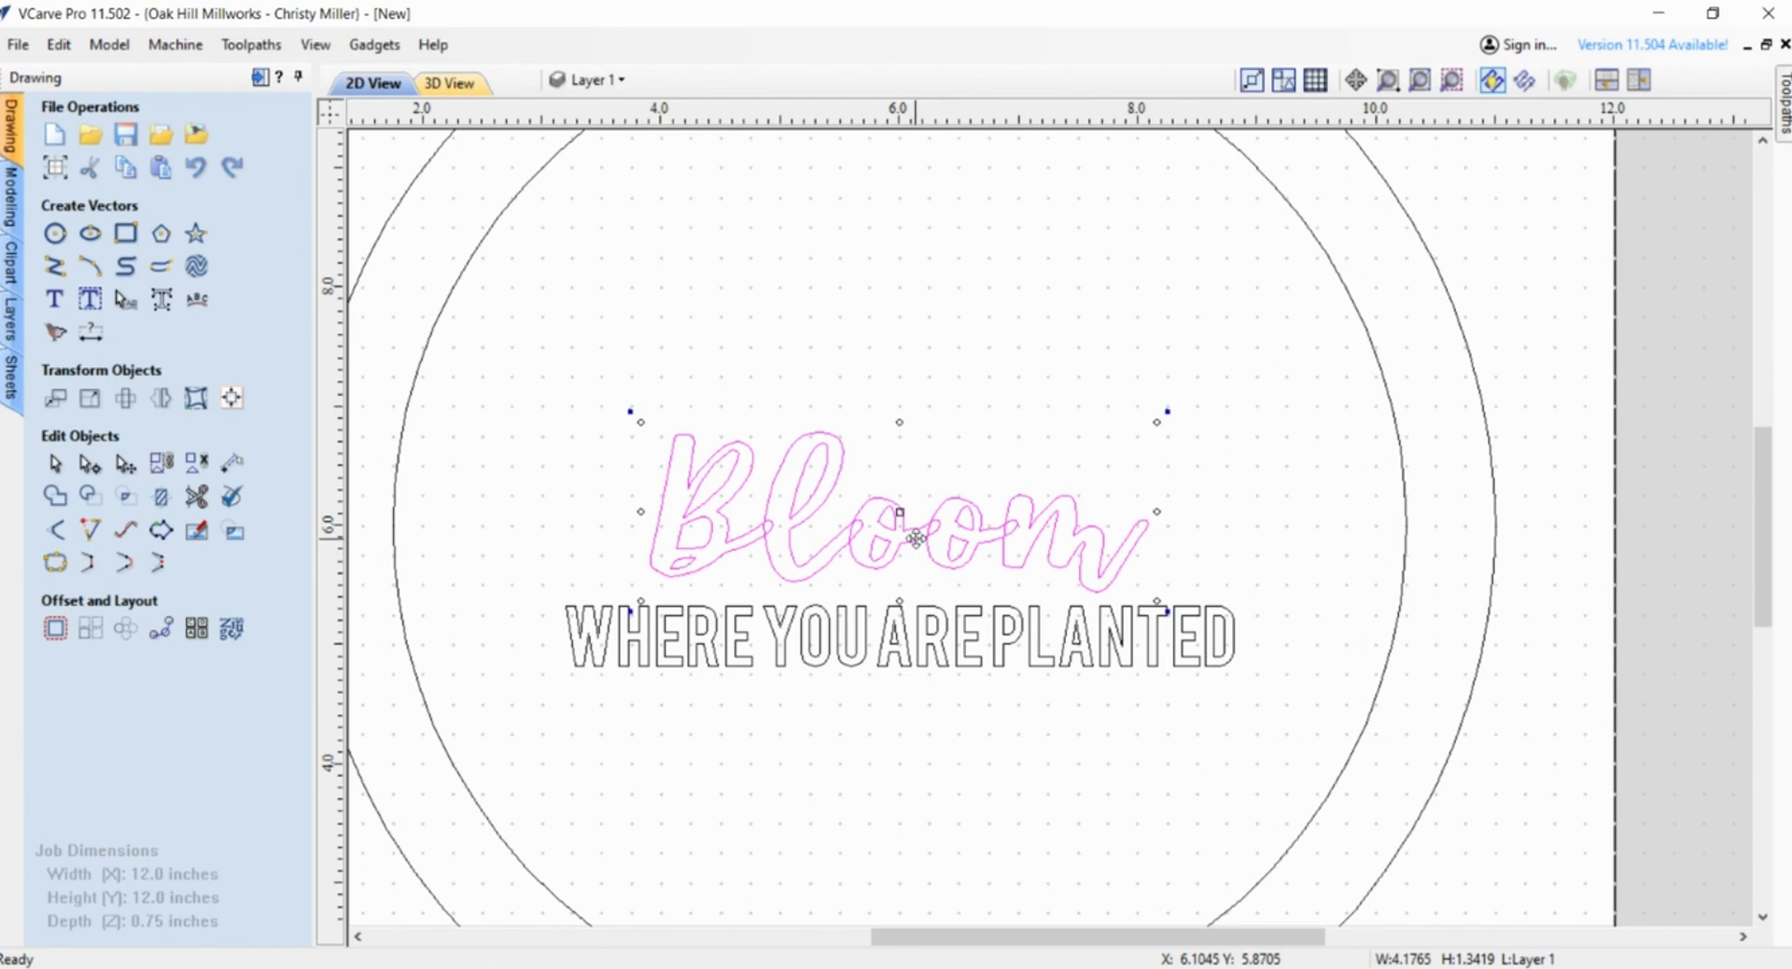
pyautogui.moveTo(627, 410); pyautogui.dragTo(624, 418)
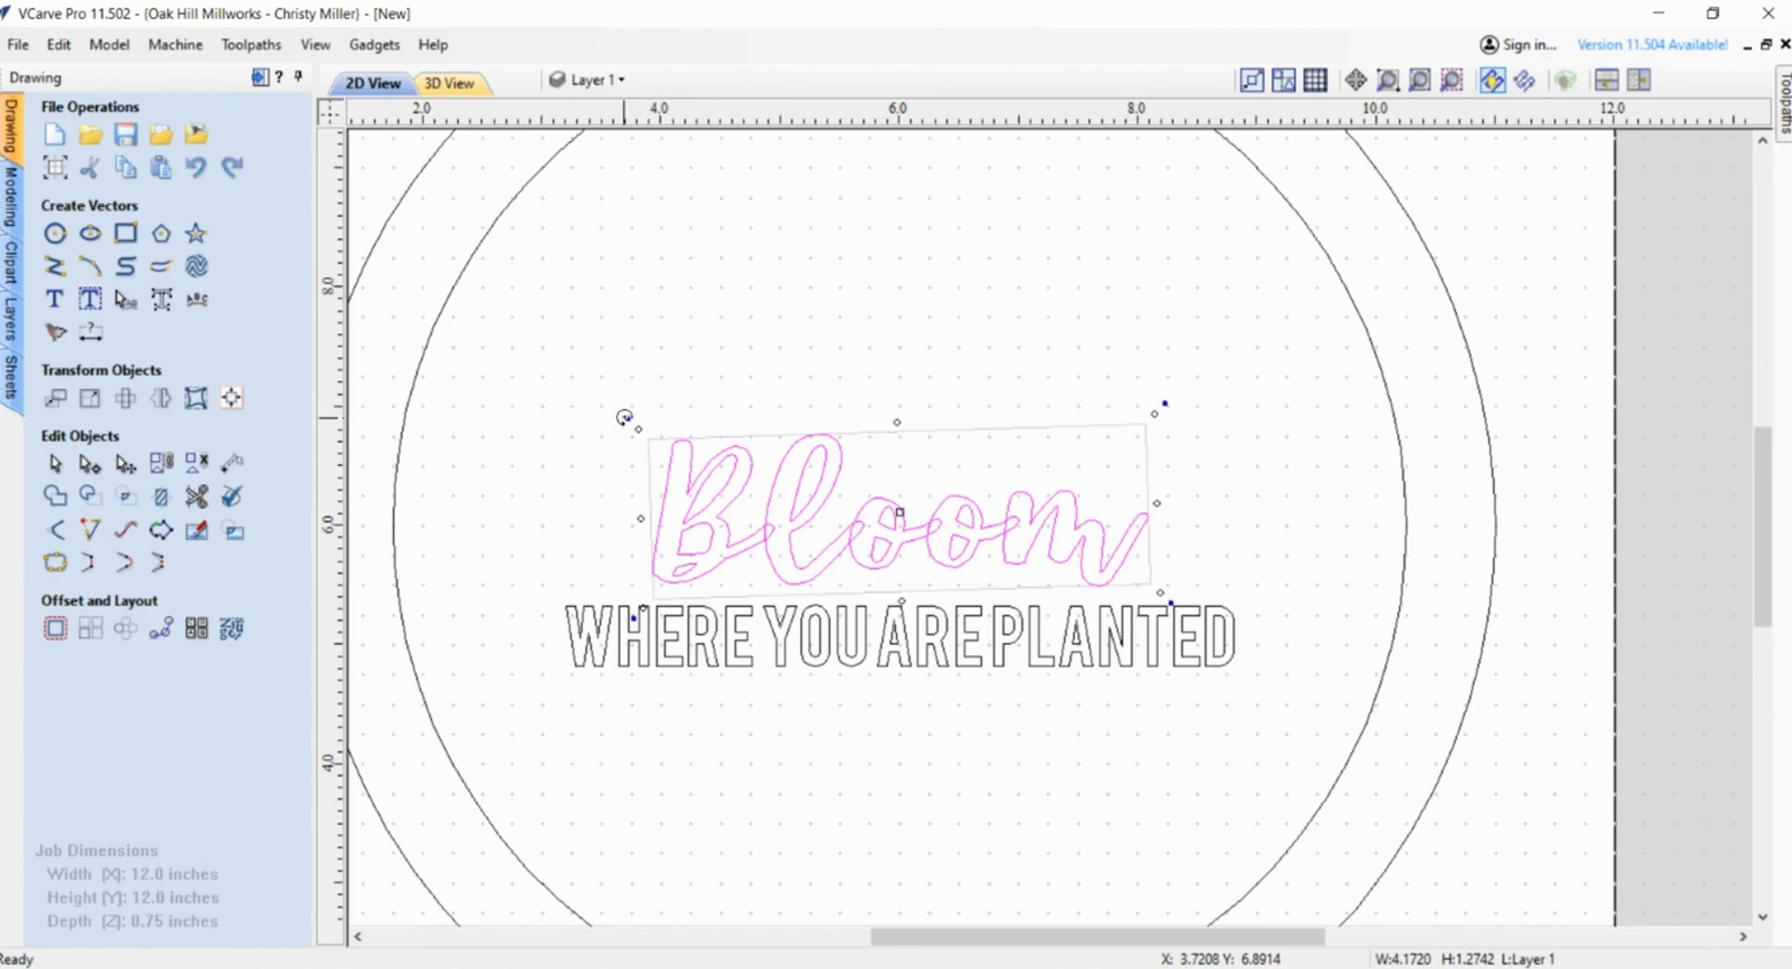
# - Nudge the "Where you are planted" line up slightly closer to Bloom and deselect it
pyautogui.click(962, 662)
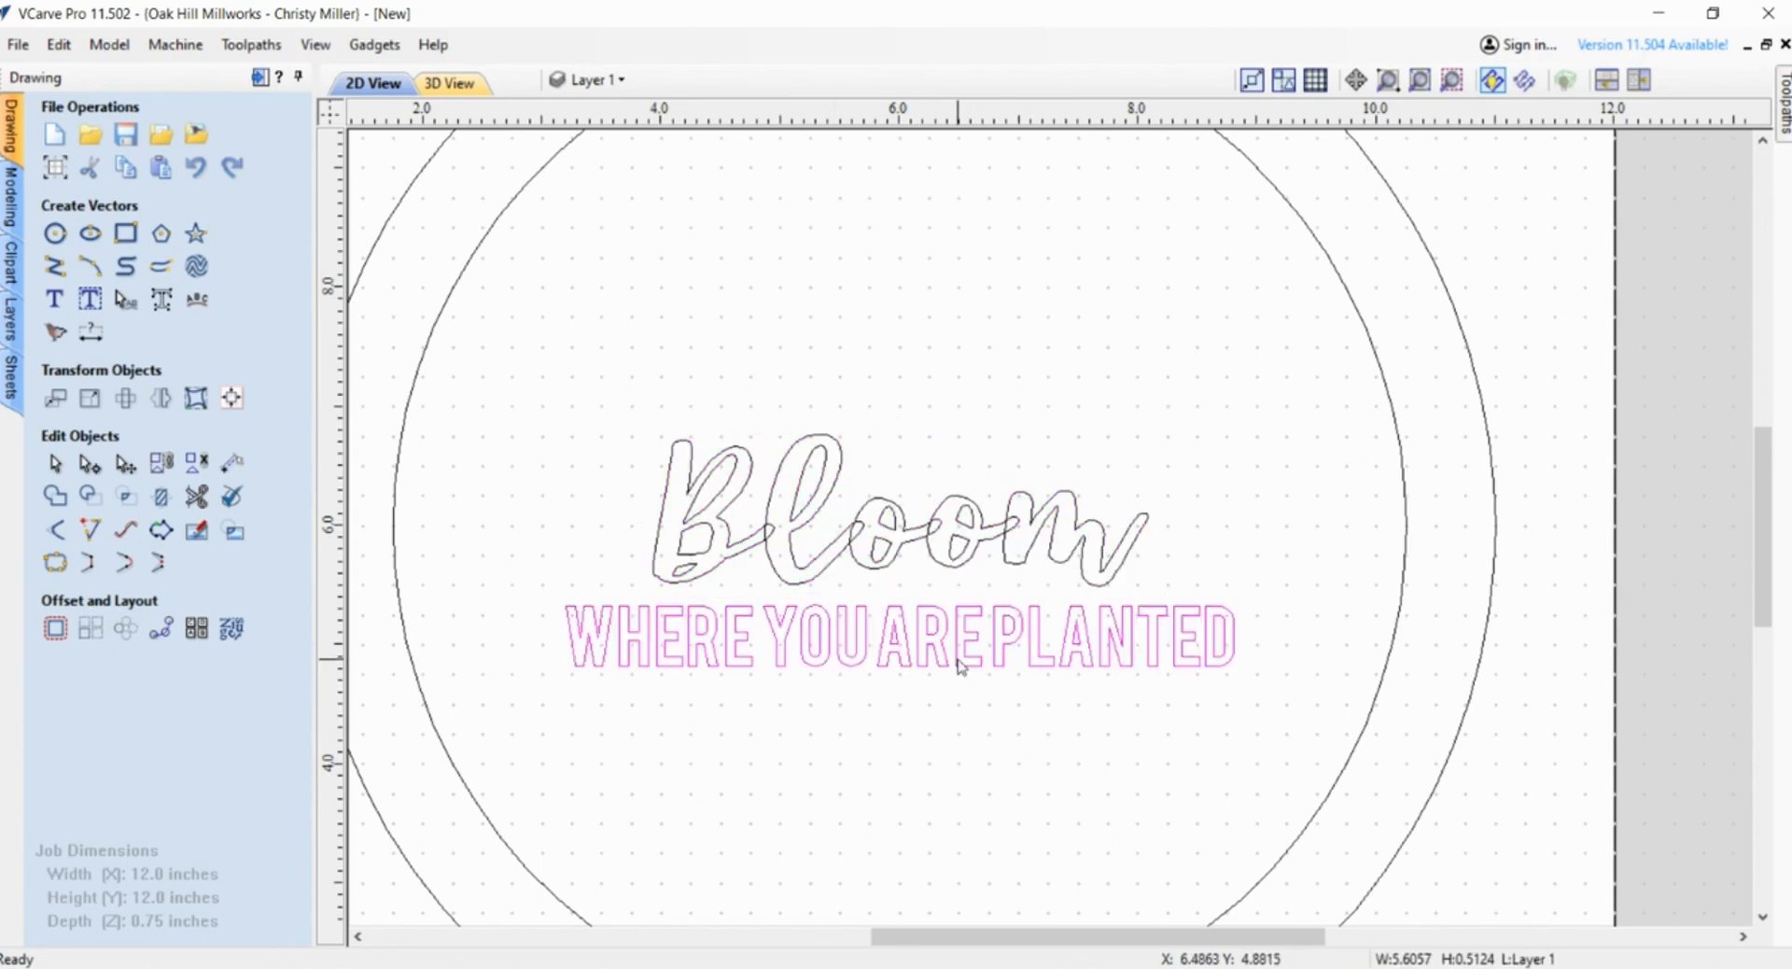
pyautogui.press('Up')
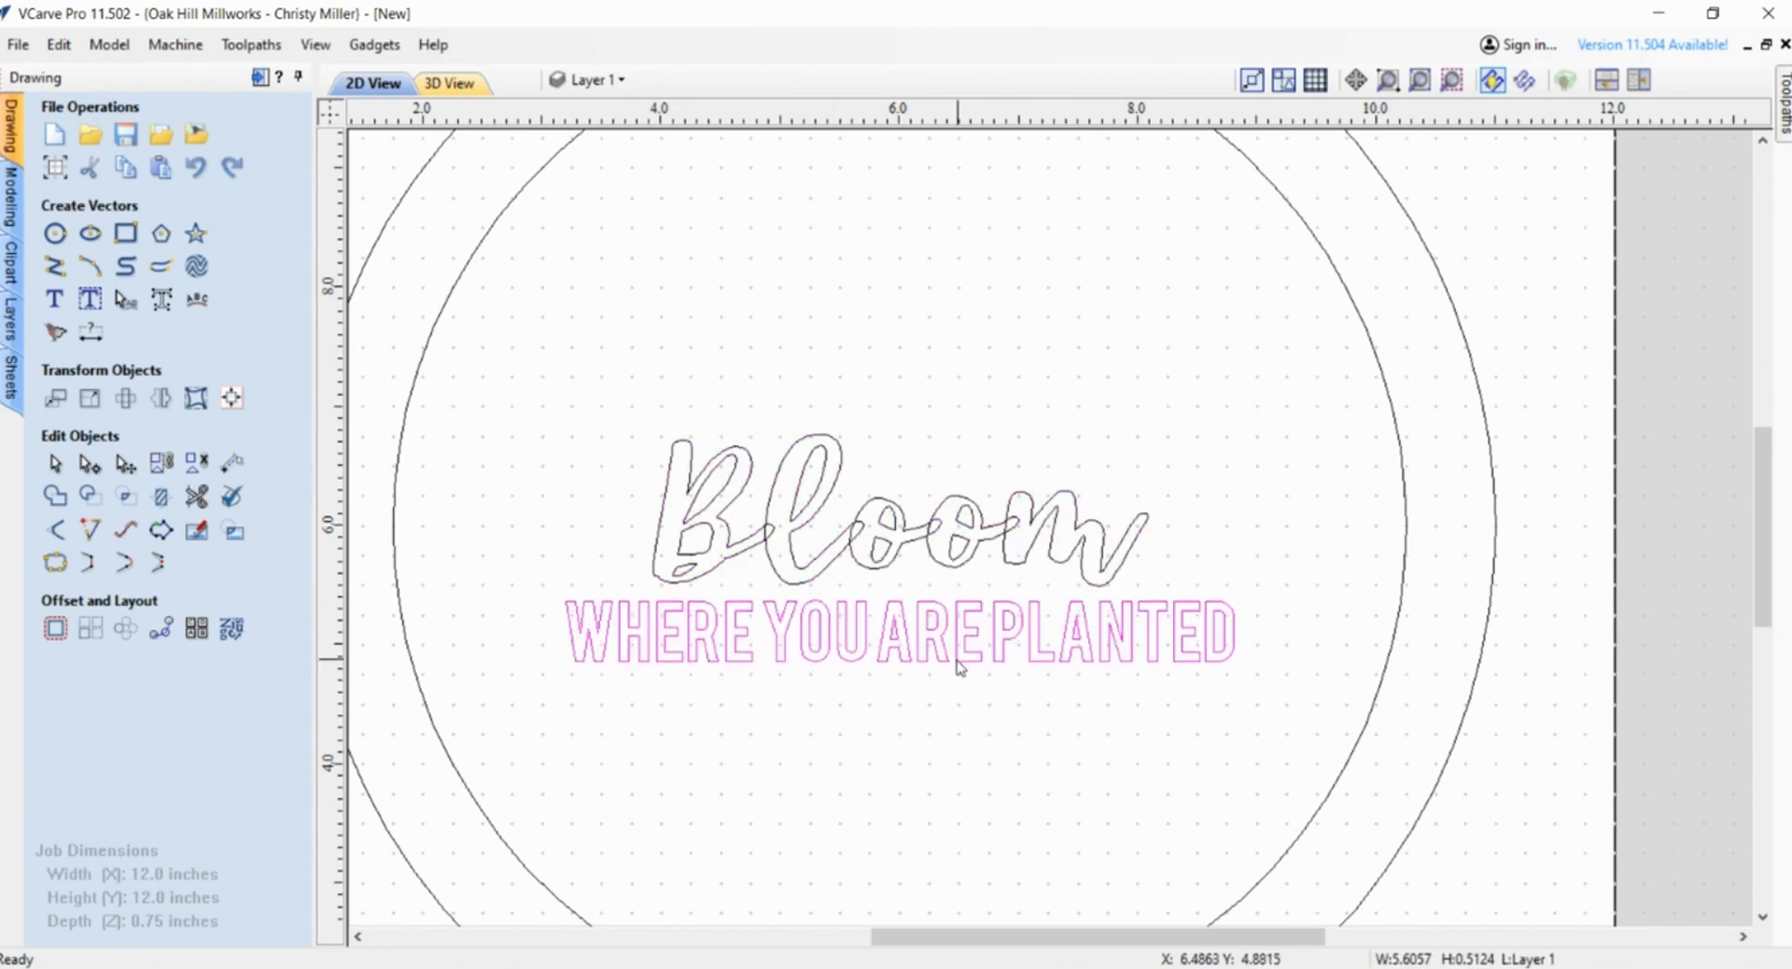
pyautogui.click(920, 732)
pyautogui.scroll(-5, 922, 732)
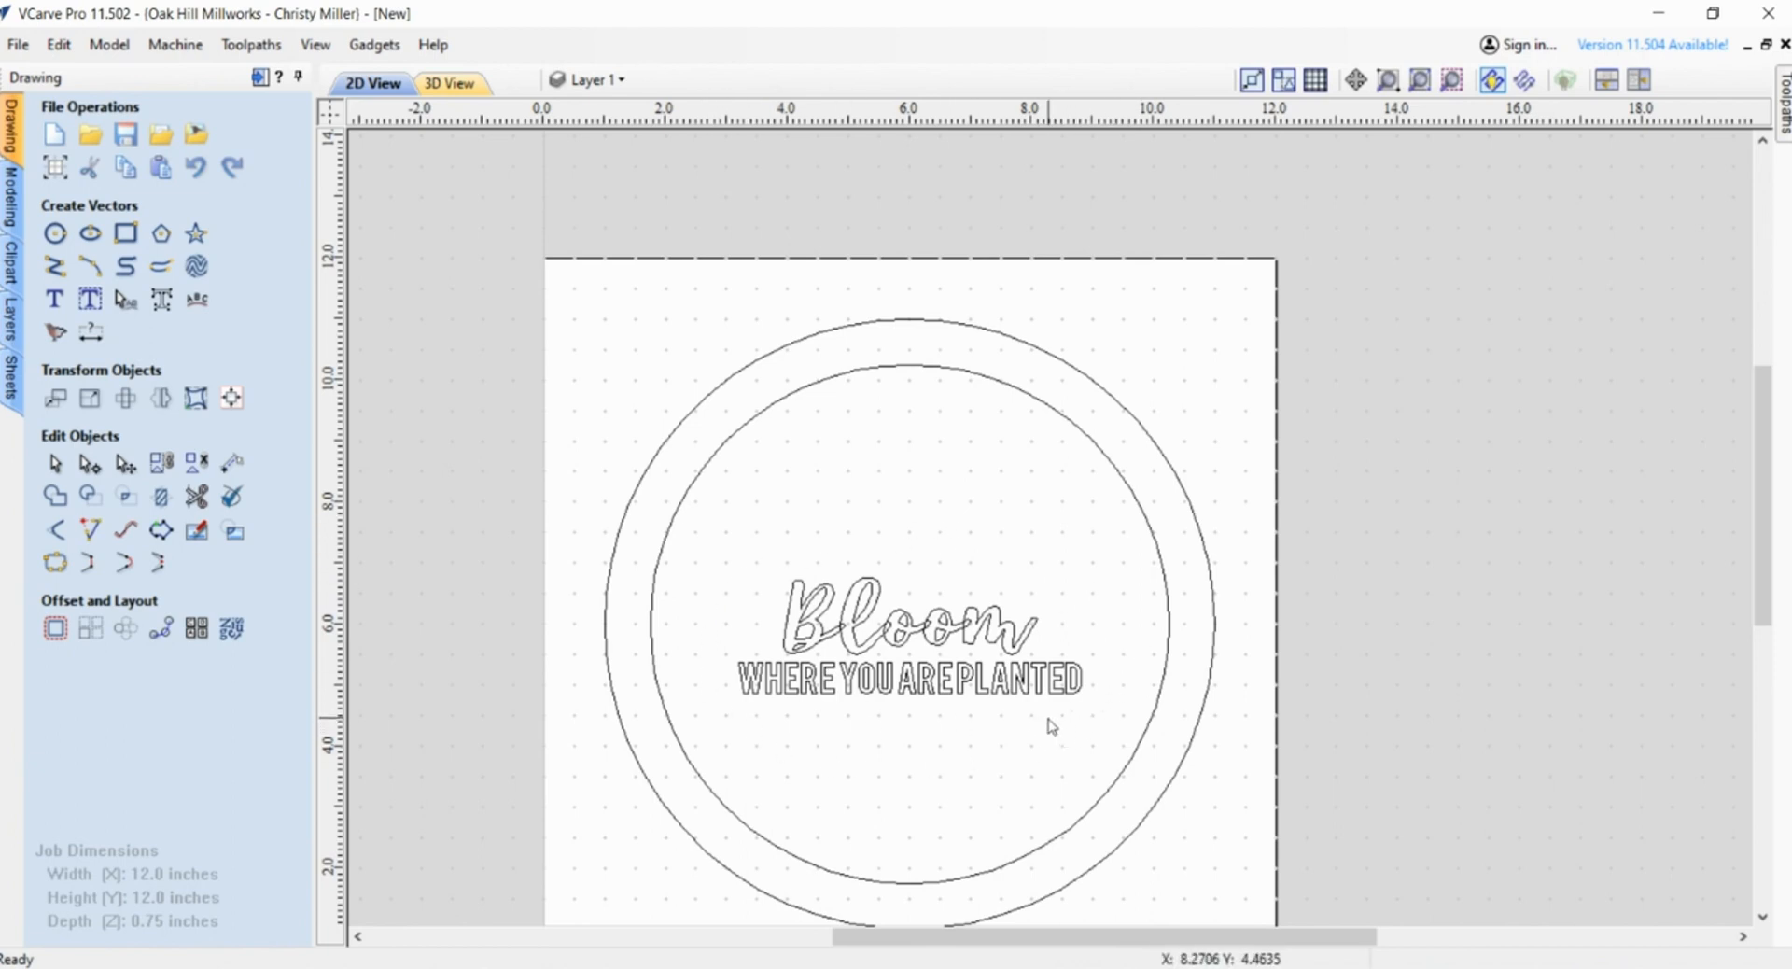
# - Select both text lines together, group them and nudge the group upward inside the inner circle
pyautogui.moveTo(1120, 737); pyautogui.dragTo(711, 536)
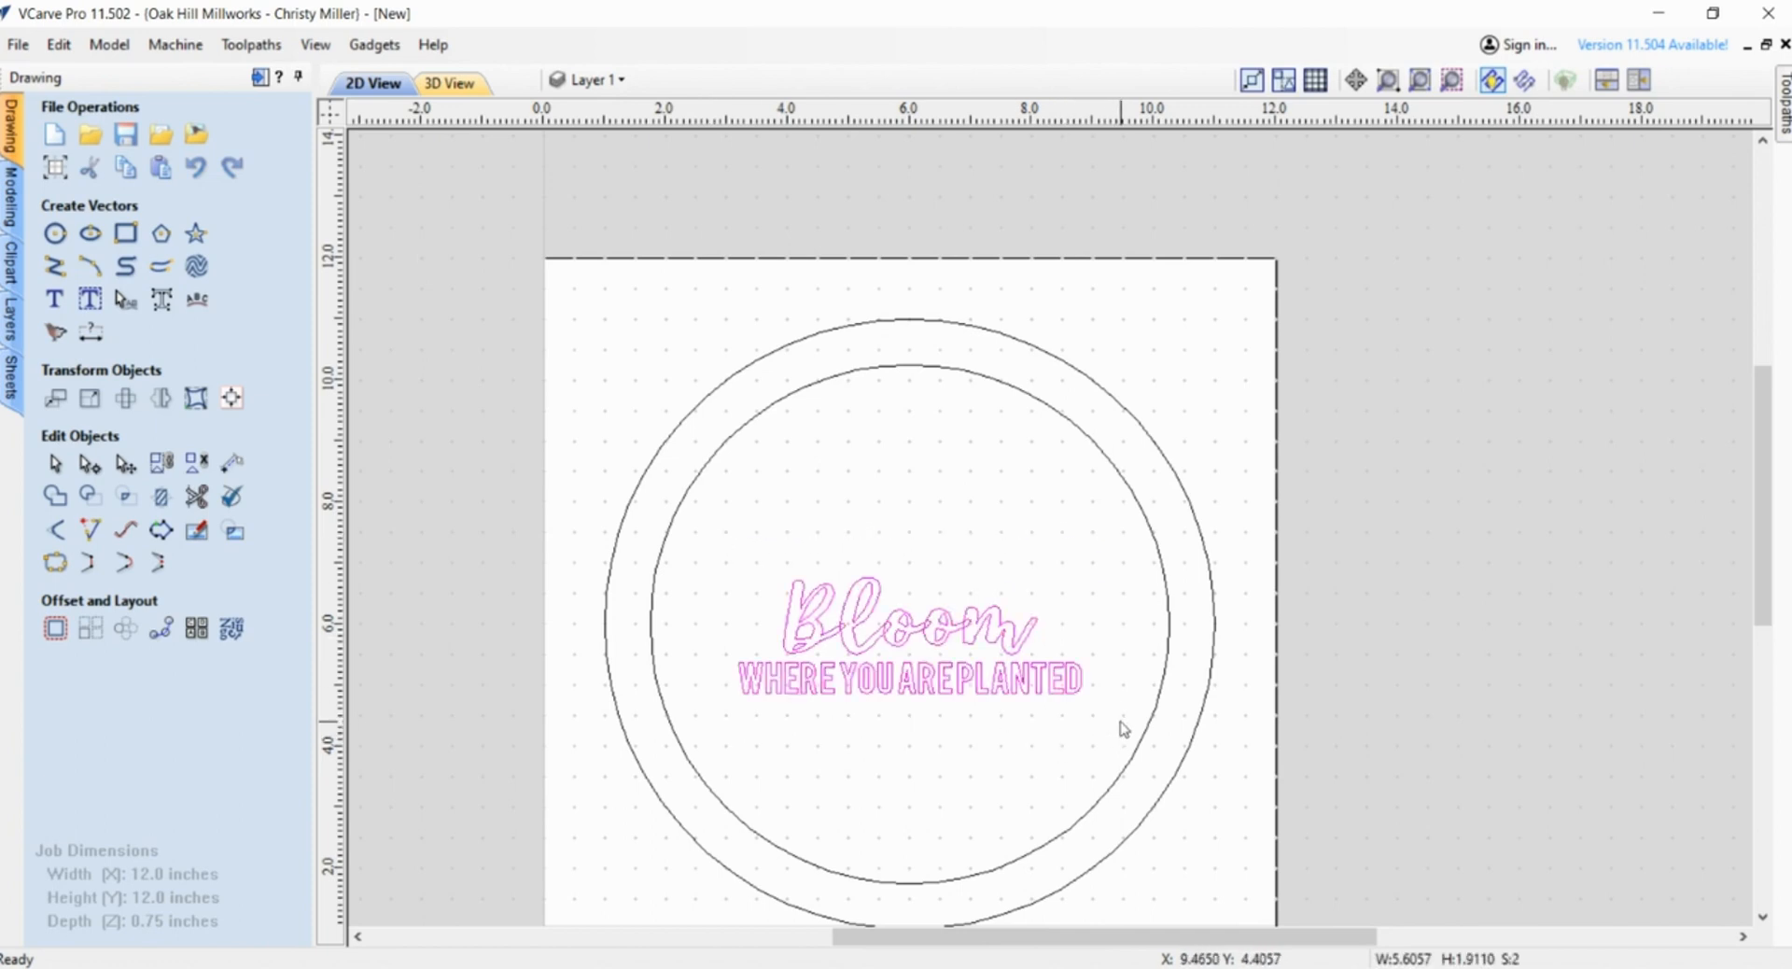
pyautogui.click(1052, 730)
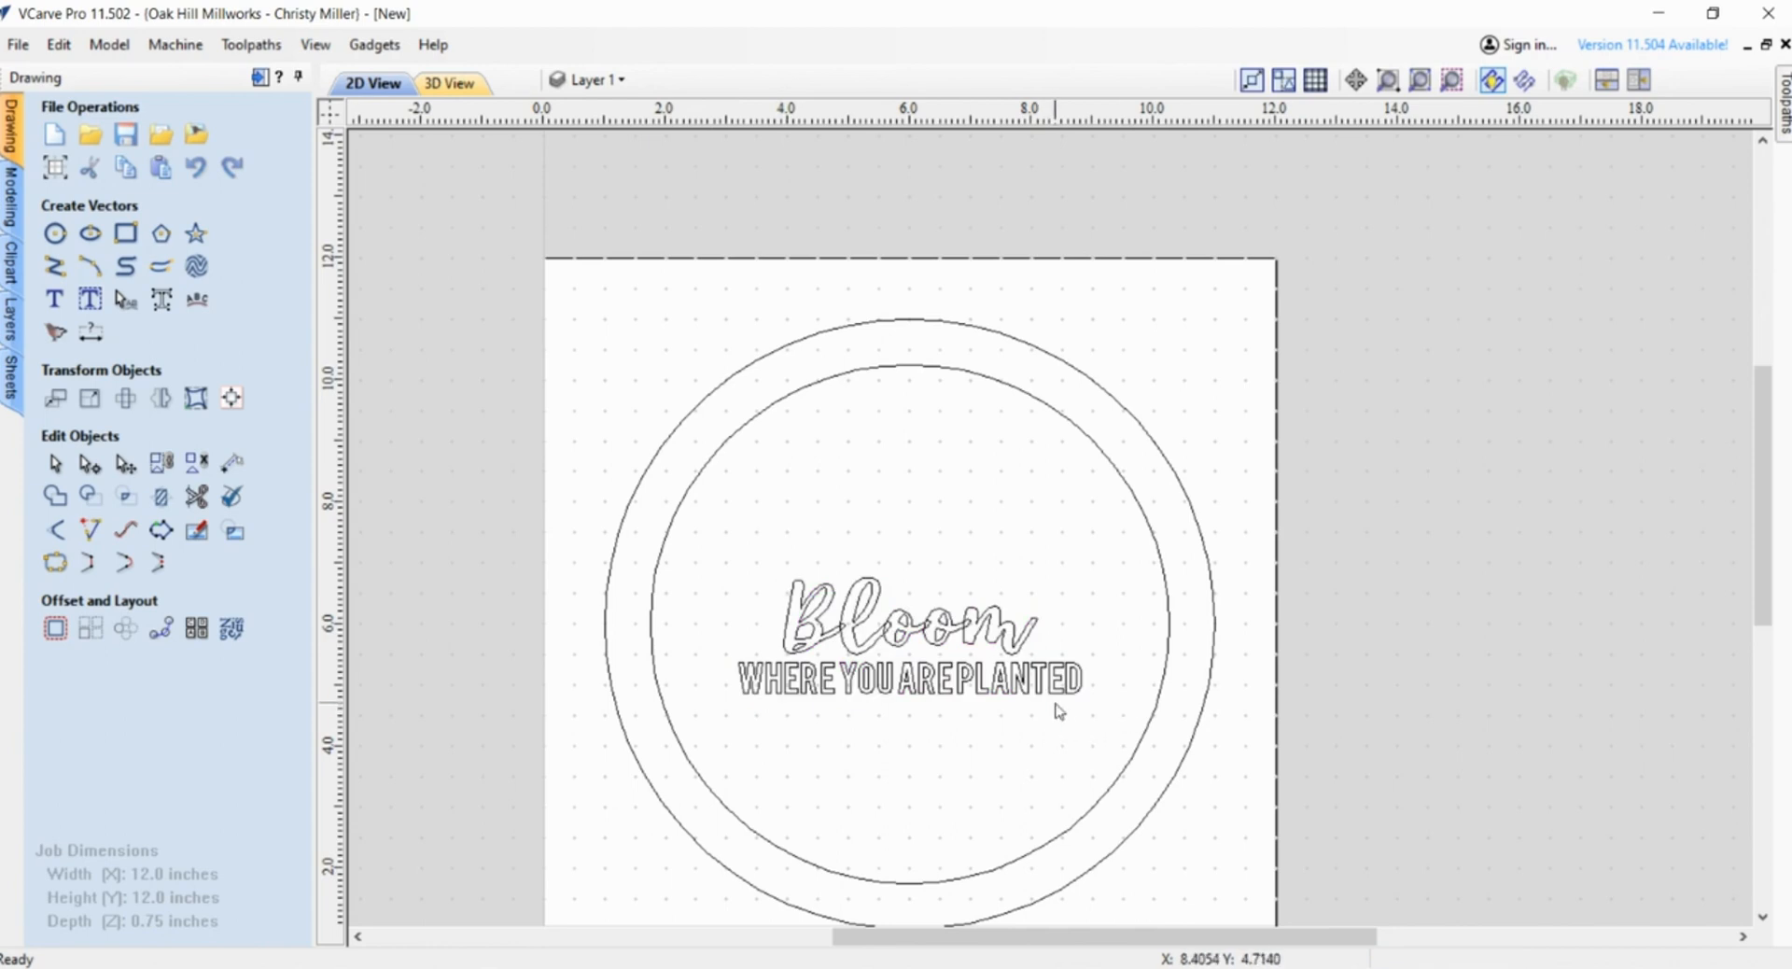
pyautogui.moveTo(1088, 712); pyautogui.dragTo(997, 626)
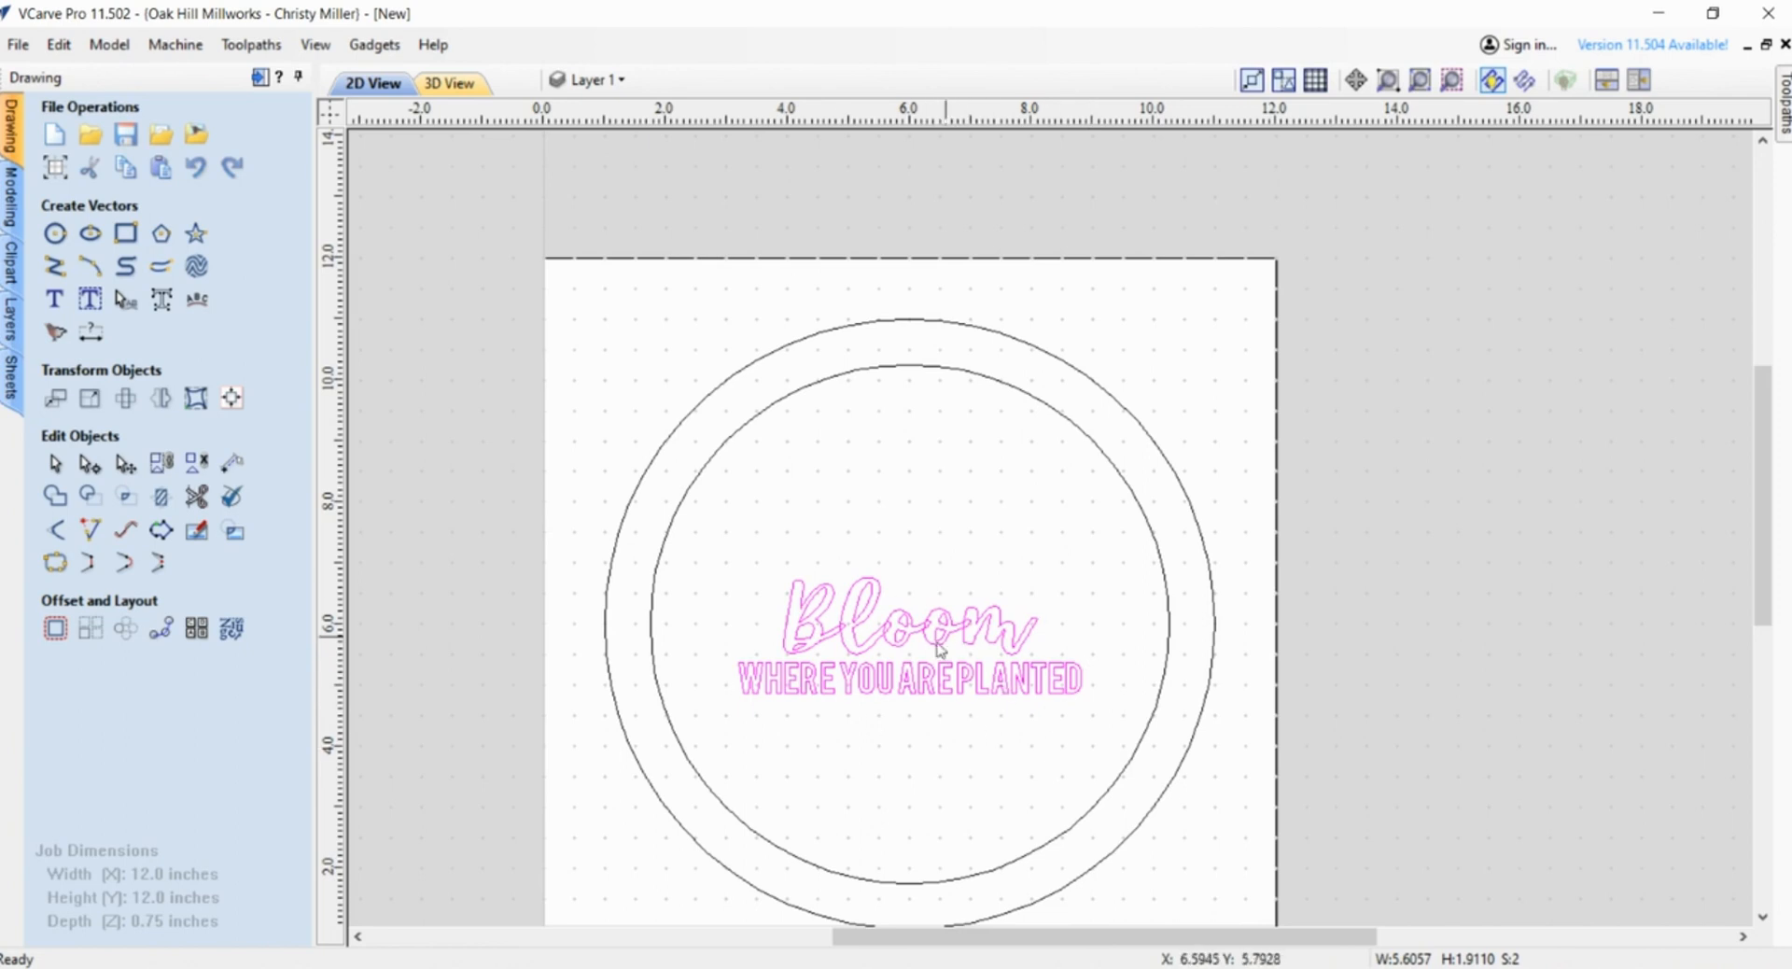
pyautogui.click(1596, 742)
pyautogui.click(973, 689)
pyautogui.click(938, 587)
pyautogui.click(931, 627)
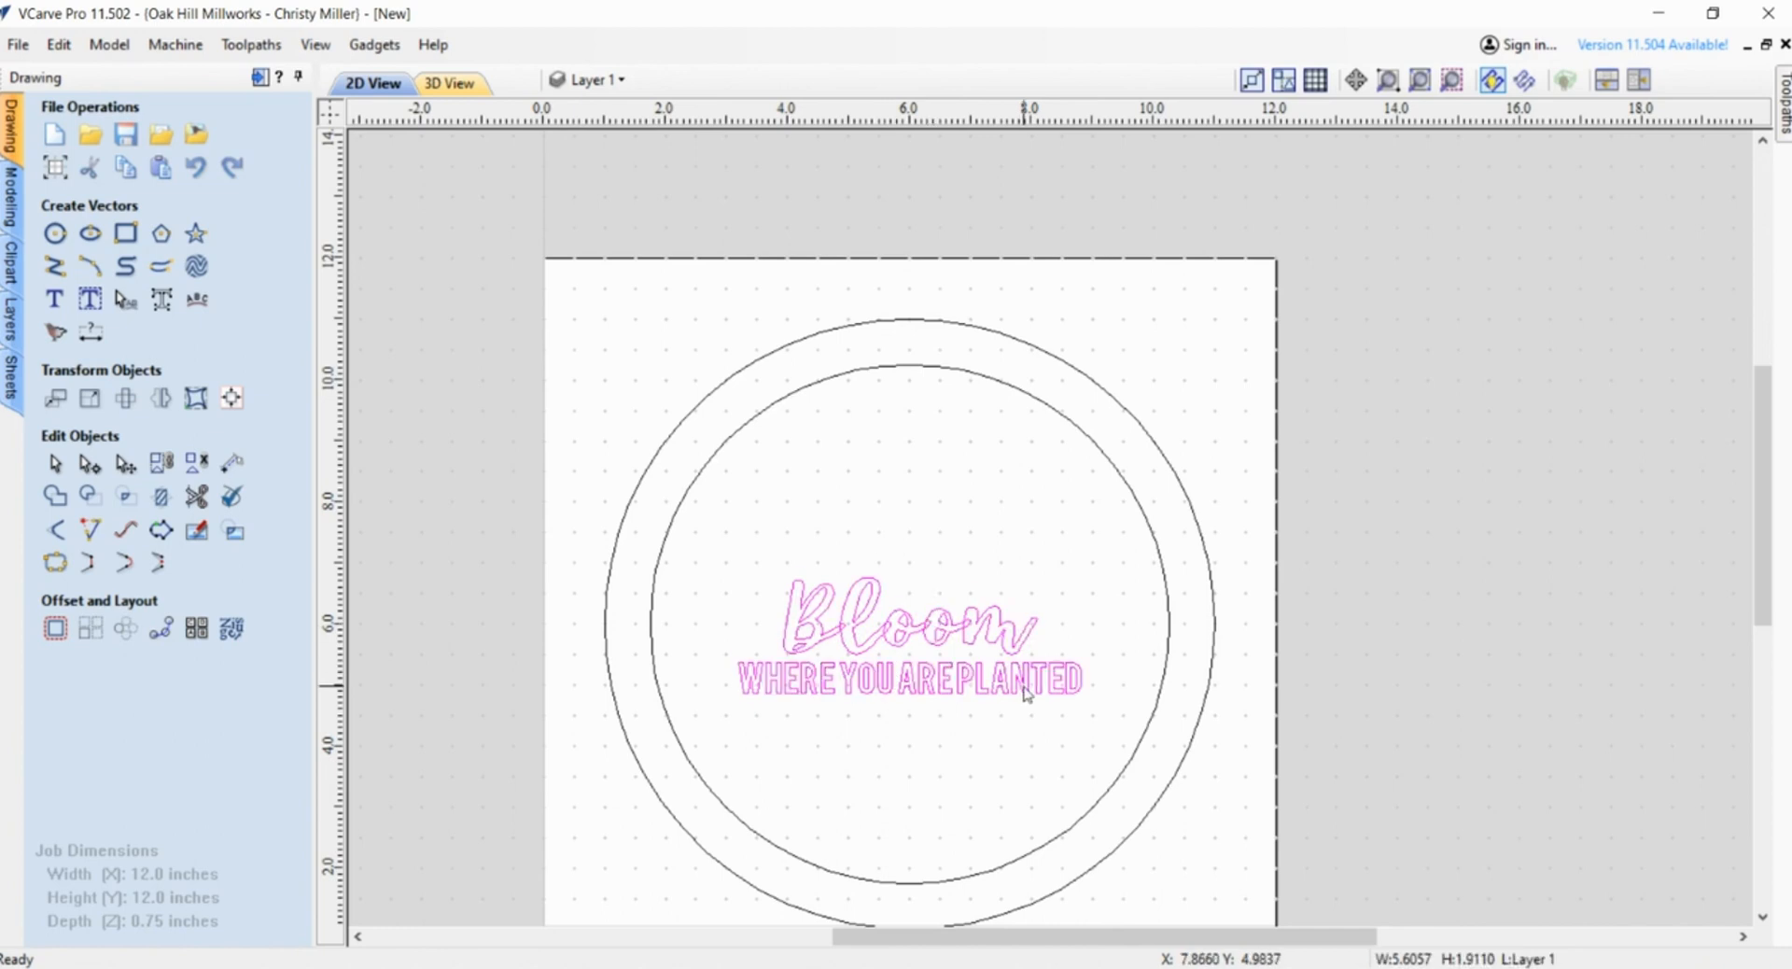
pyautogui.press('Up')
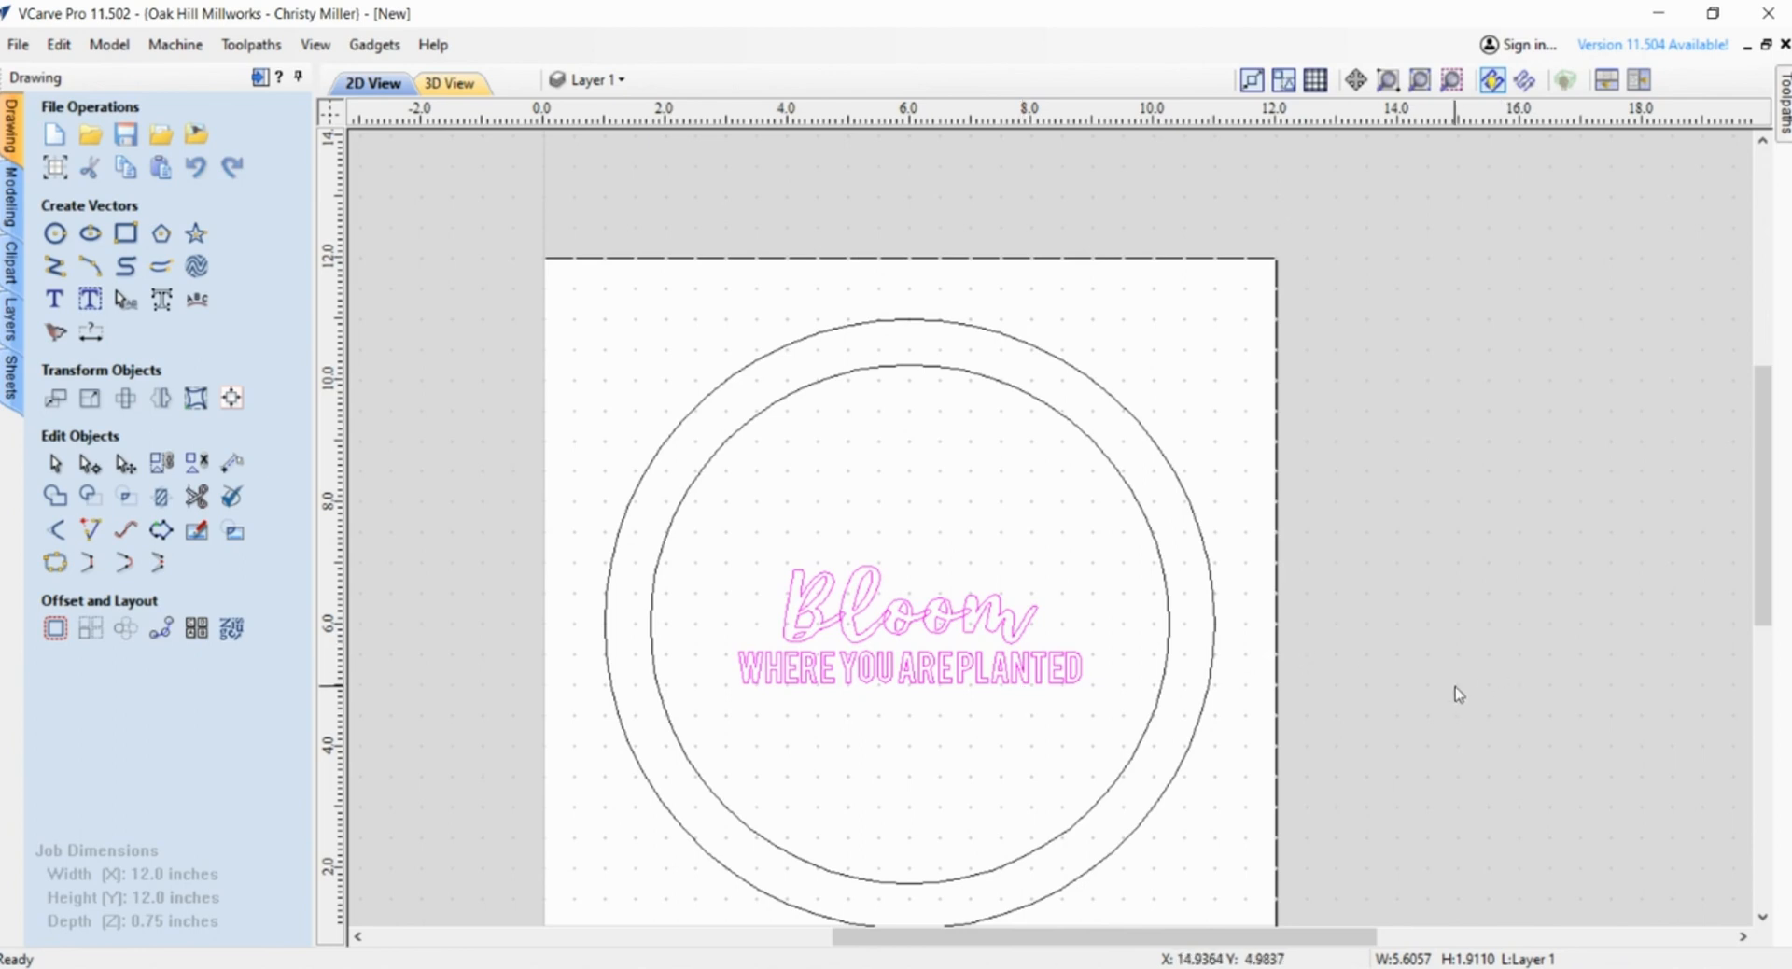
# - Ungroup the two text lines and select only the Bloom text
pyautogui.click(1149, 743)
pyautogui.moveTo(1770, 509); pyautogui.dragTo(1773, 539)
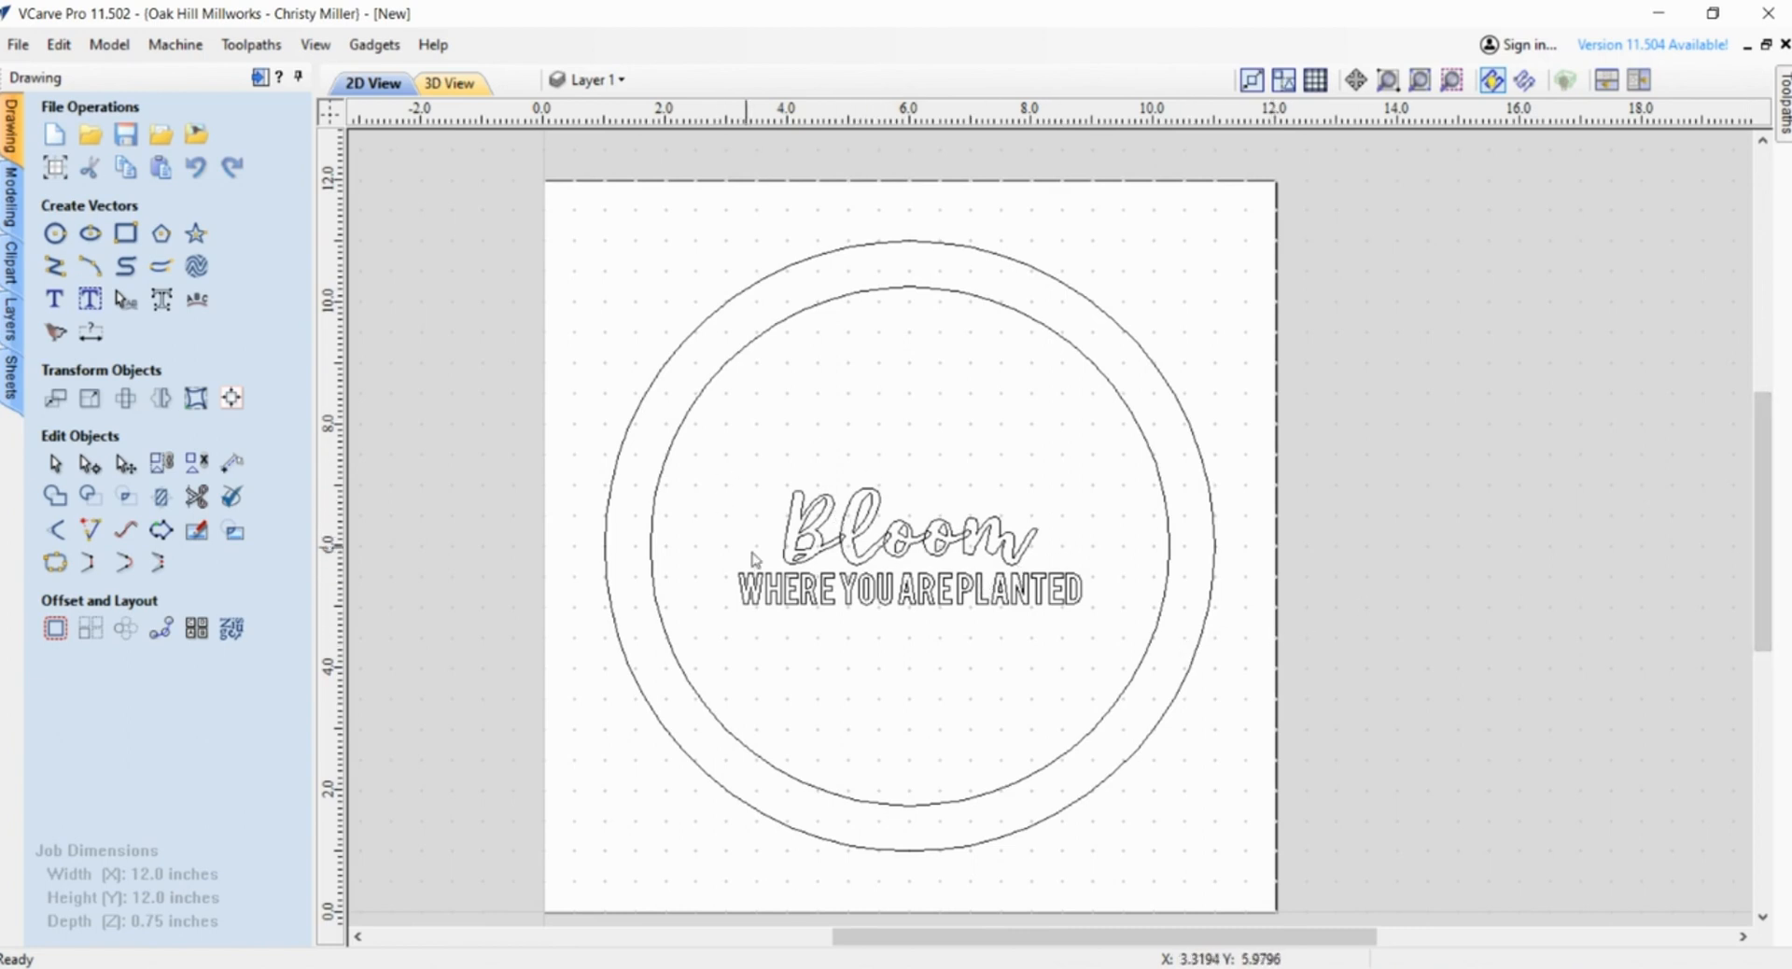
pyautogui.scroll(4, 854, 542)
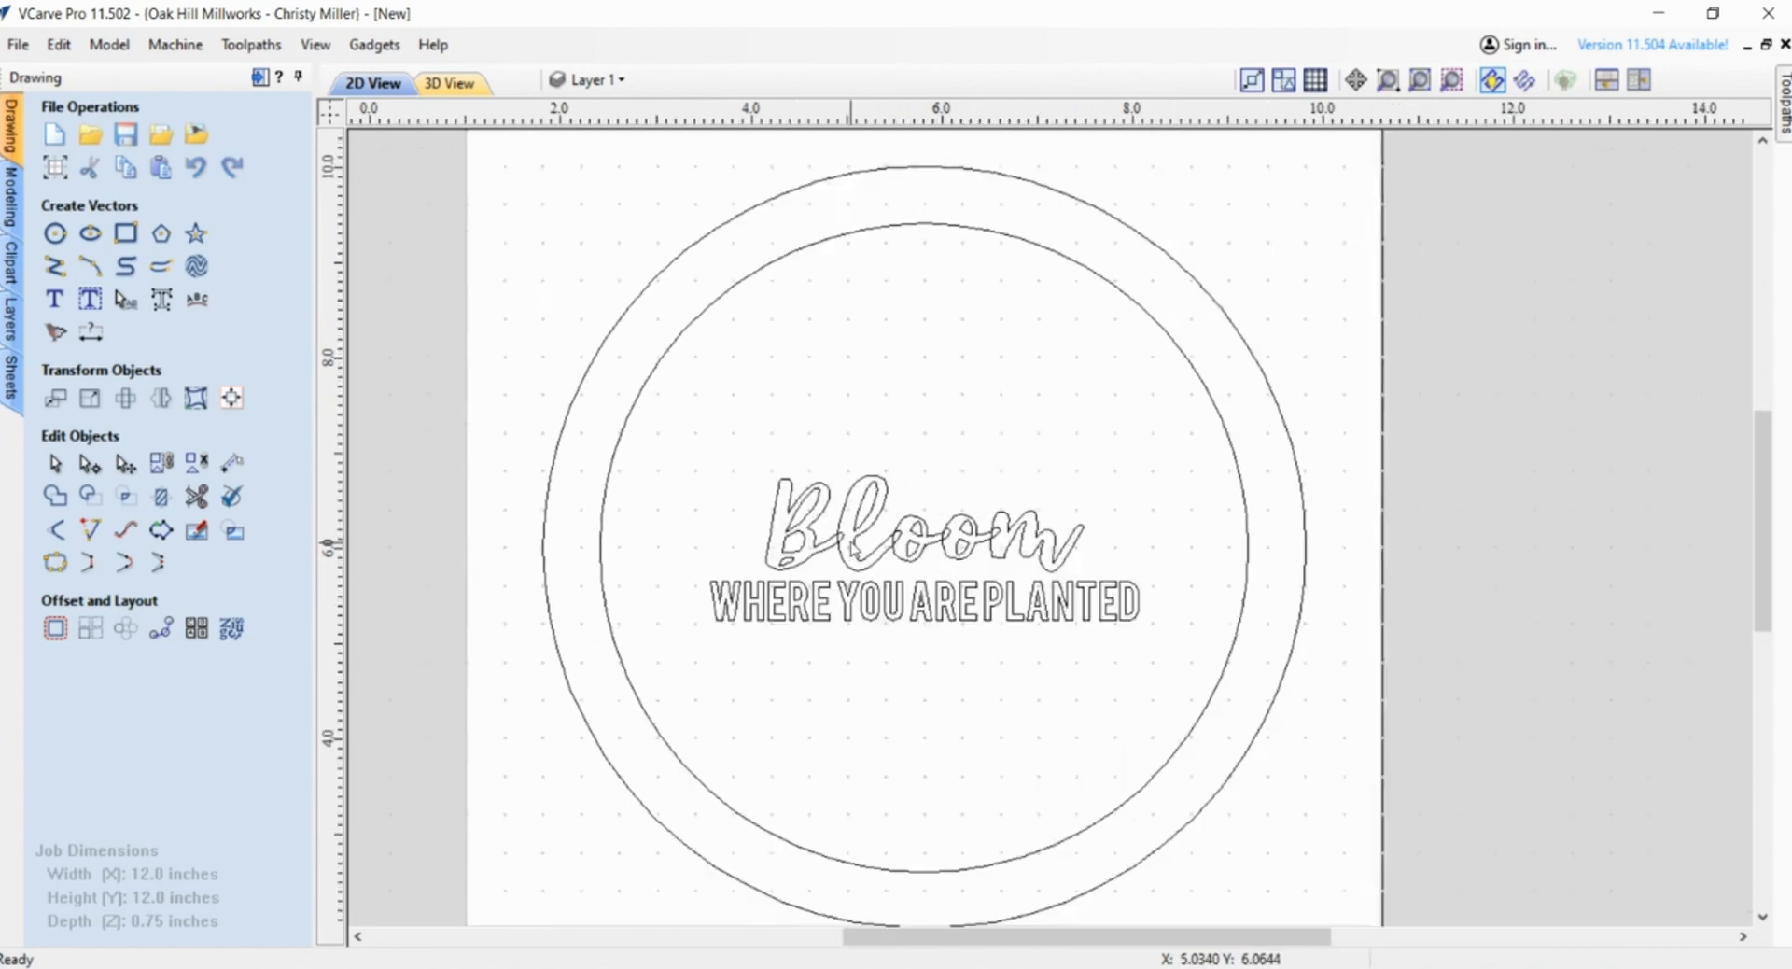
pyautogui.scroll(1, 857, 548)
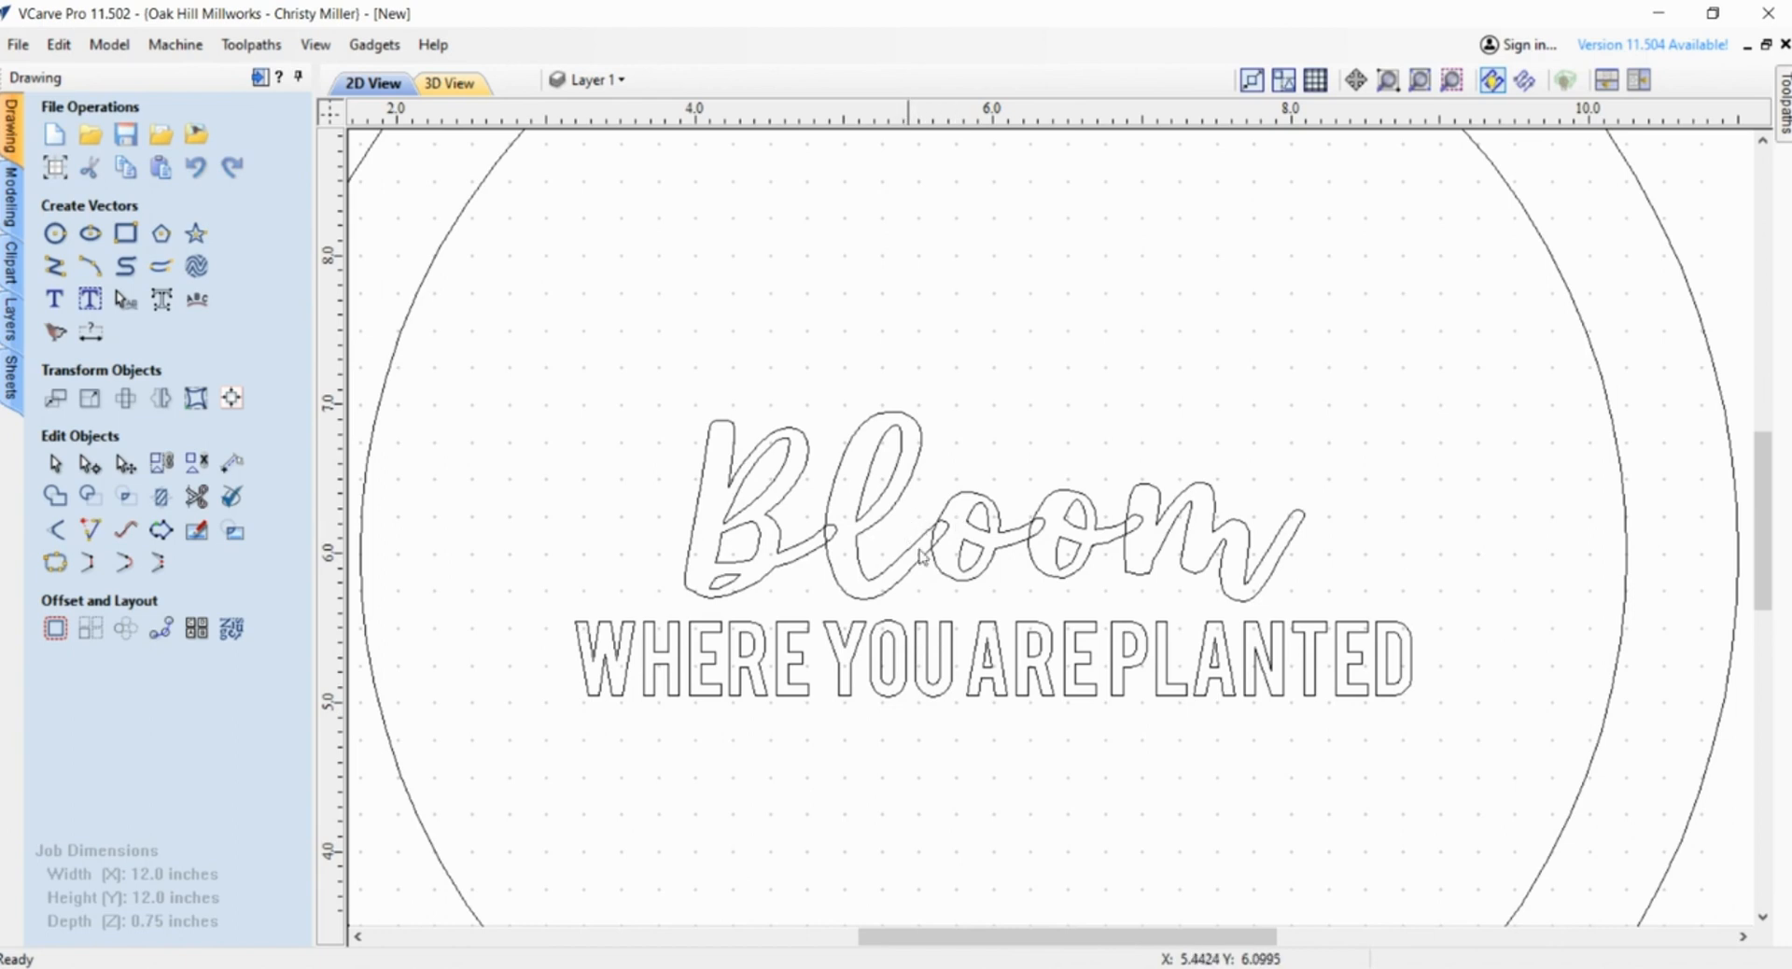
pyautogui.click(1128, 543)
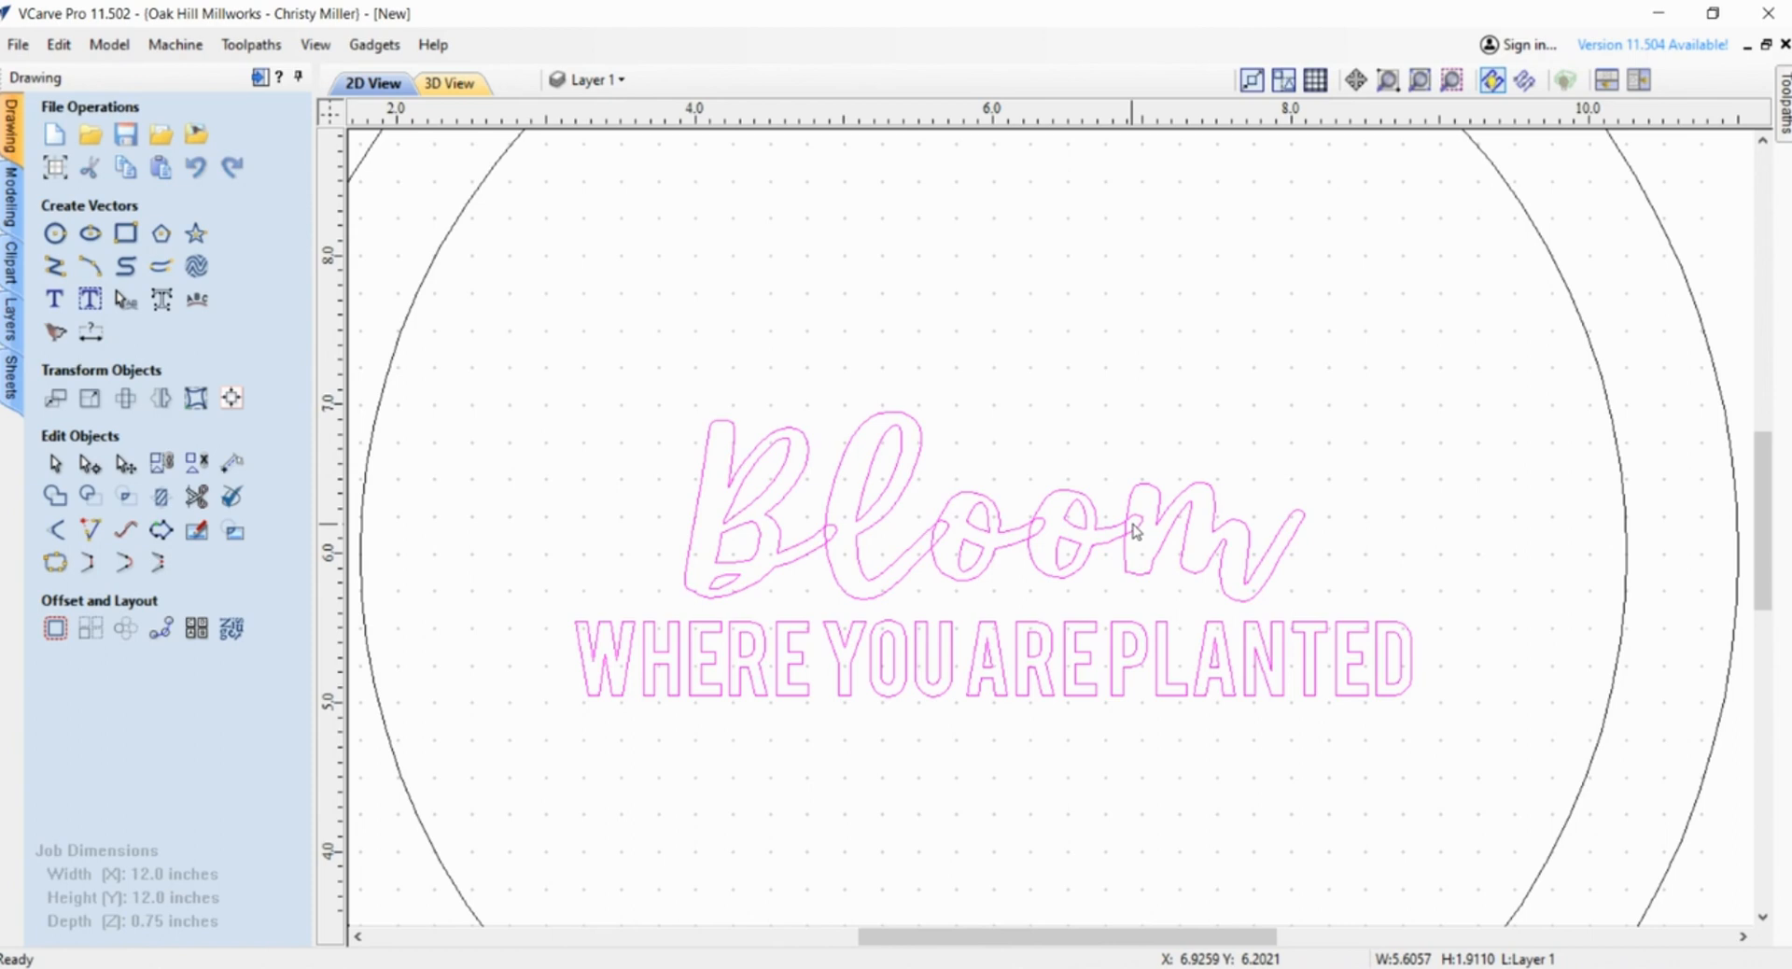
pyautogui.click(1223, 425)
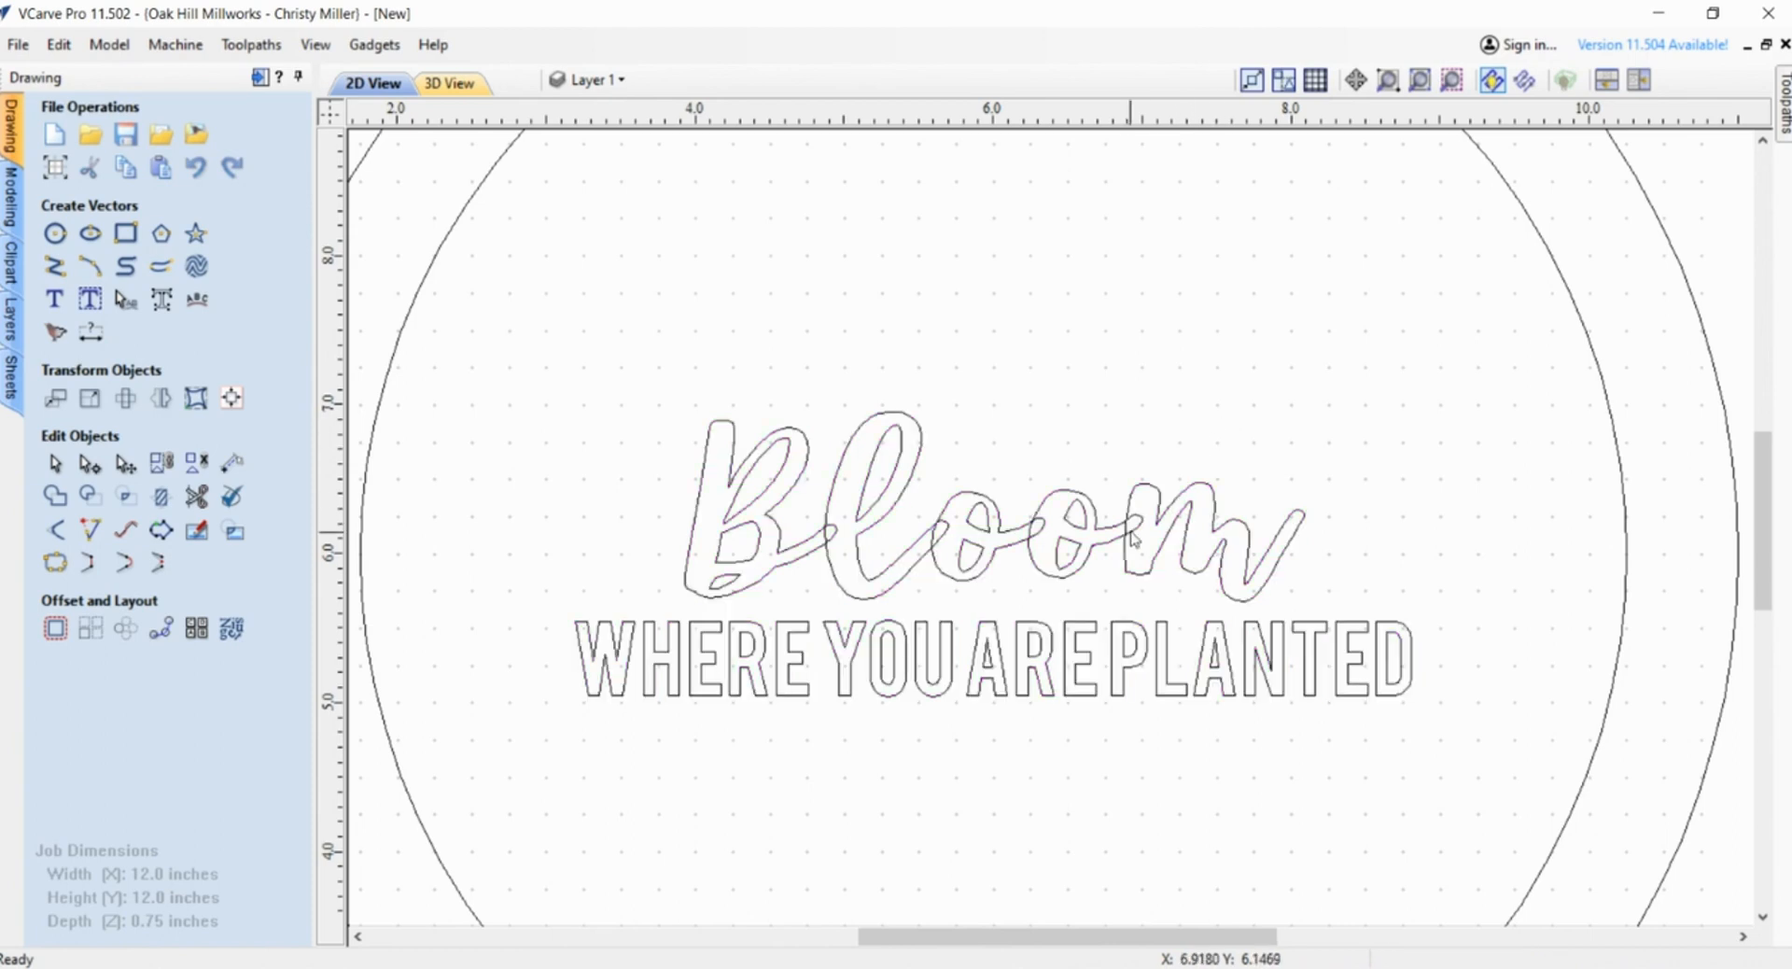
pyautogui.click(1133, 537)
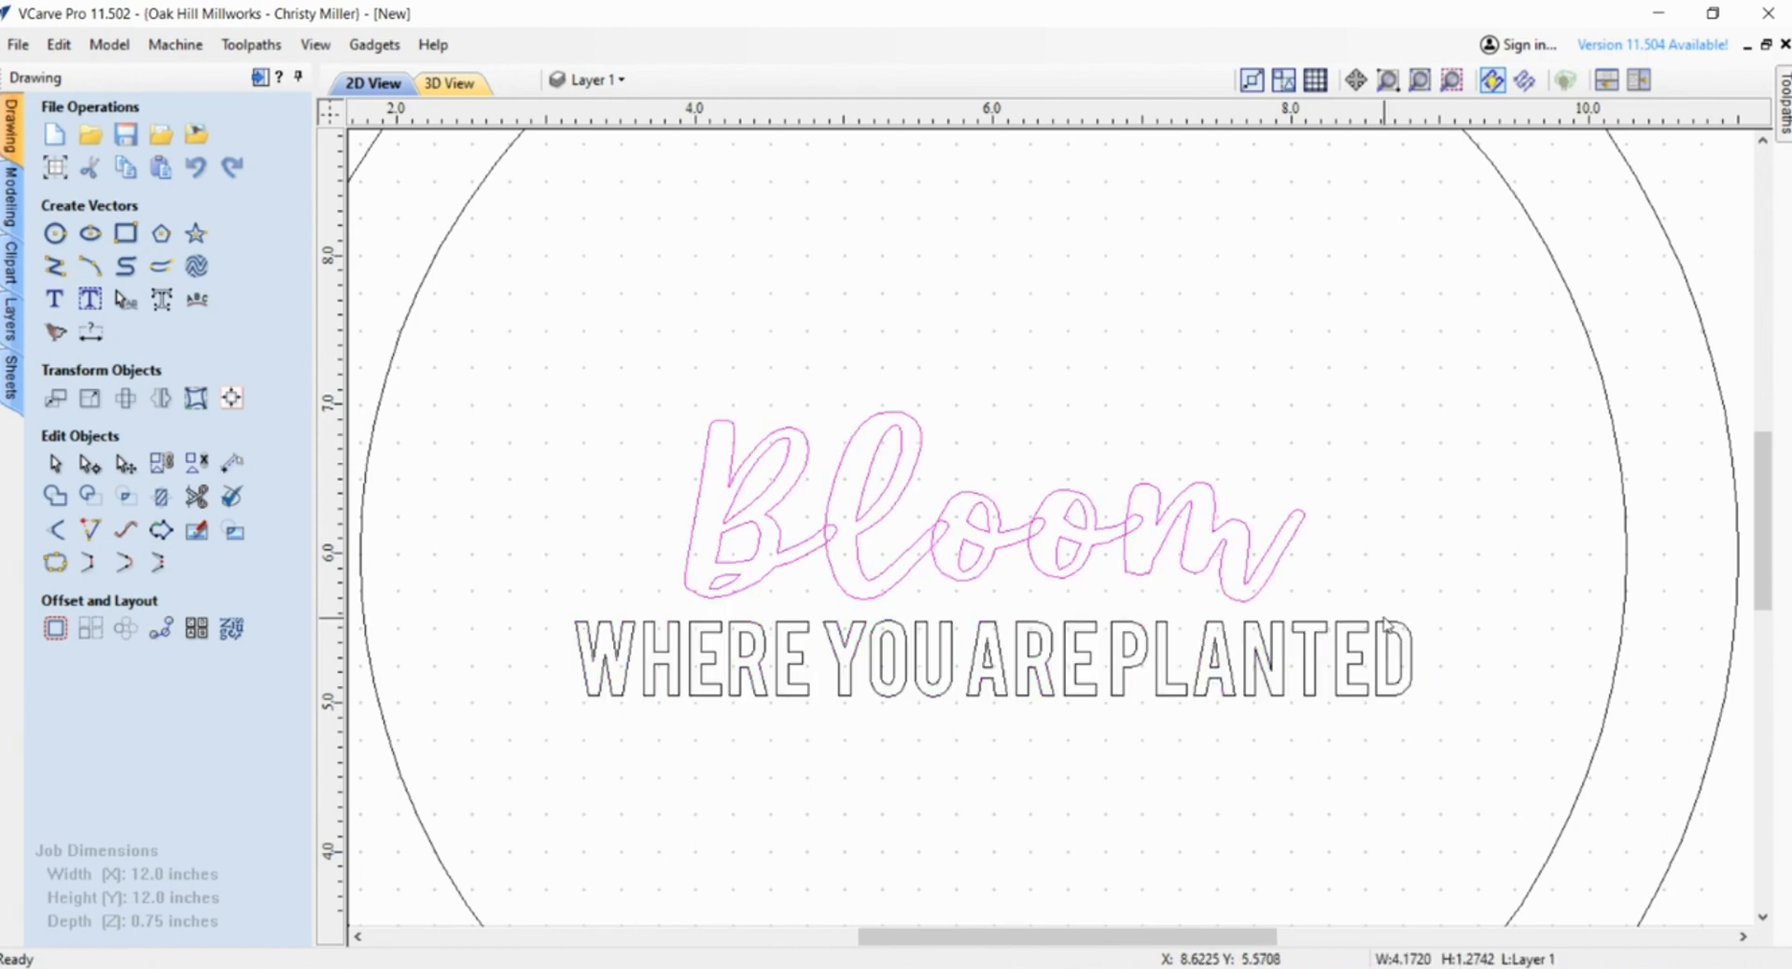
# - Convert the Bloom text to curves, ungroup it and pick individual letter outlines to check that they are separate
pyautogui.scroll(2, 1157, 560)
pyautogui.scroll(2, 1027, 618)
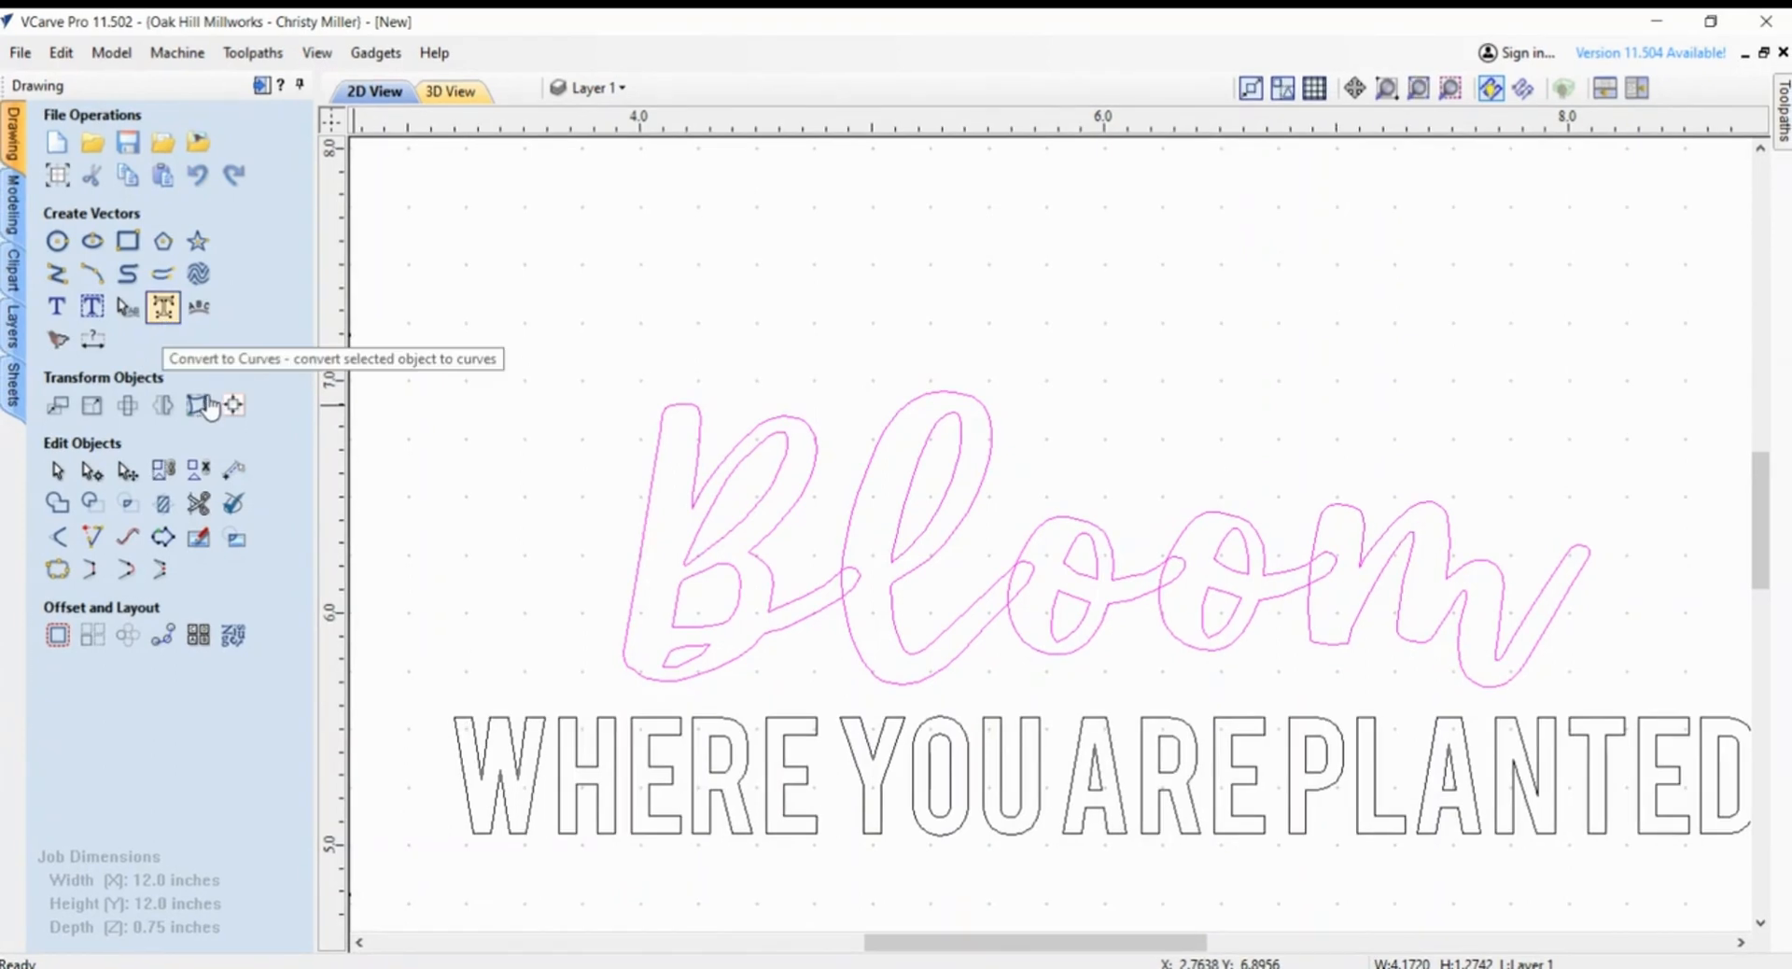
pyautogui.click(163, 308)
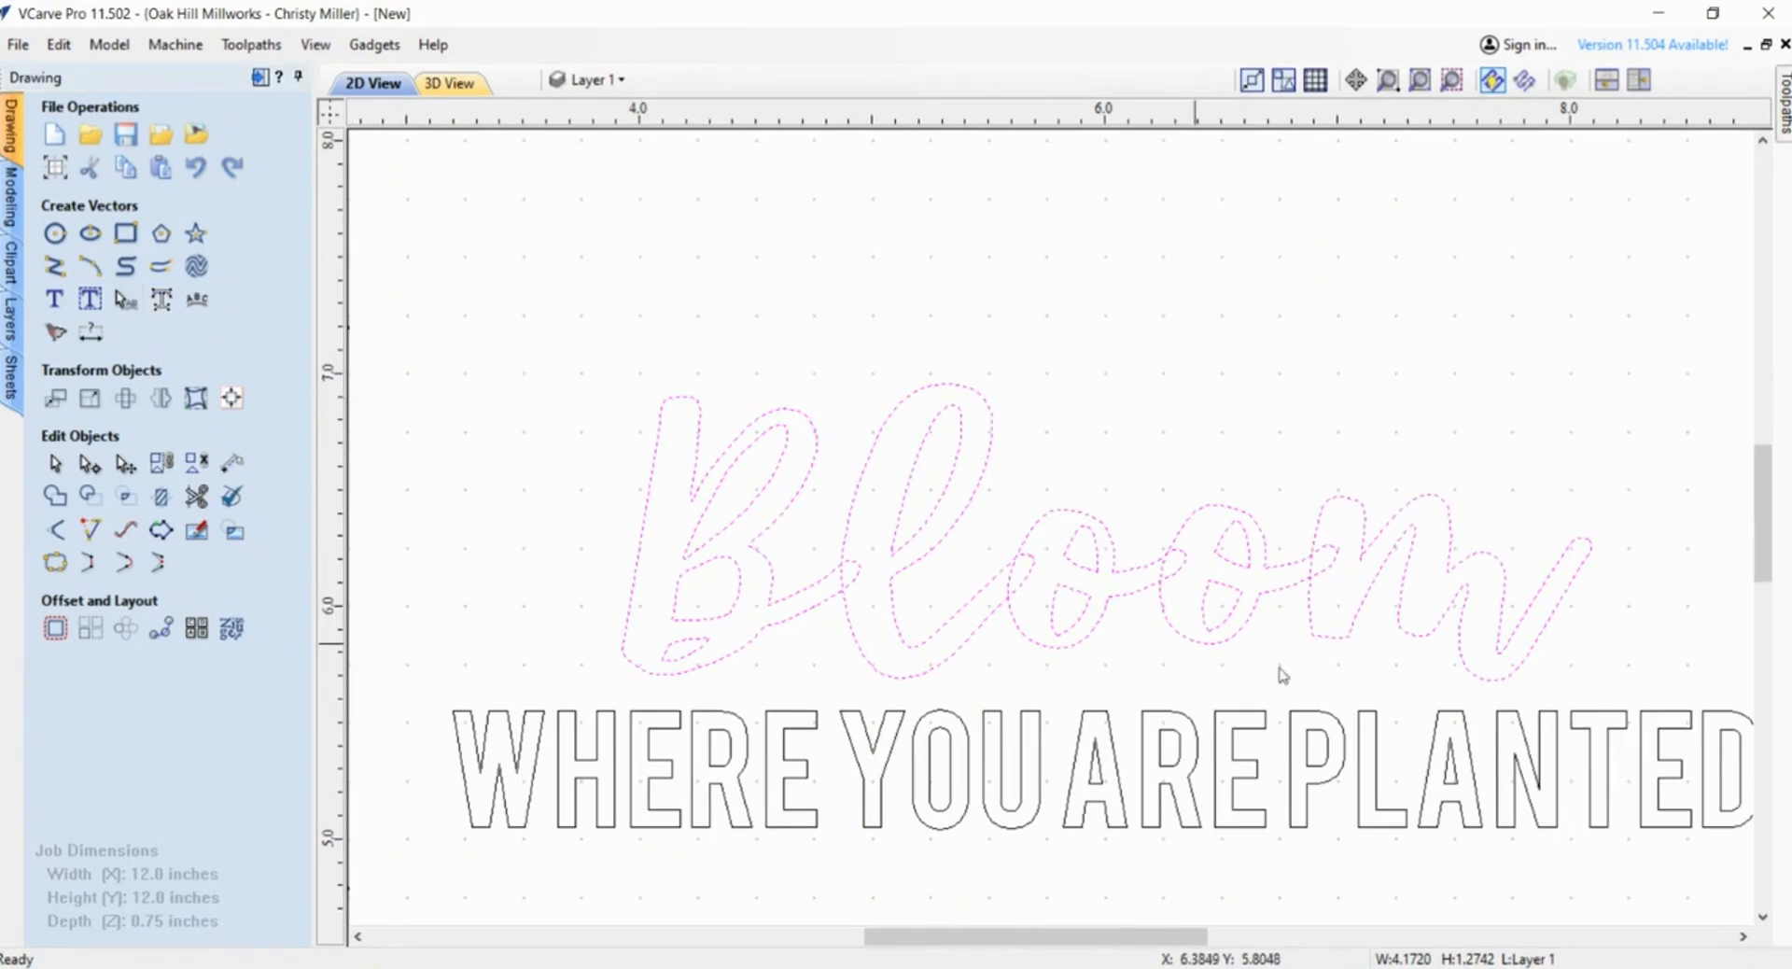
pyautogui.click(846, 443)
pyautogui.click(848, 590)
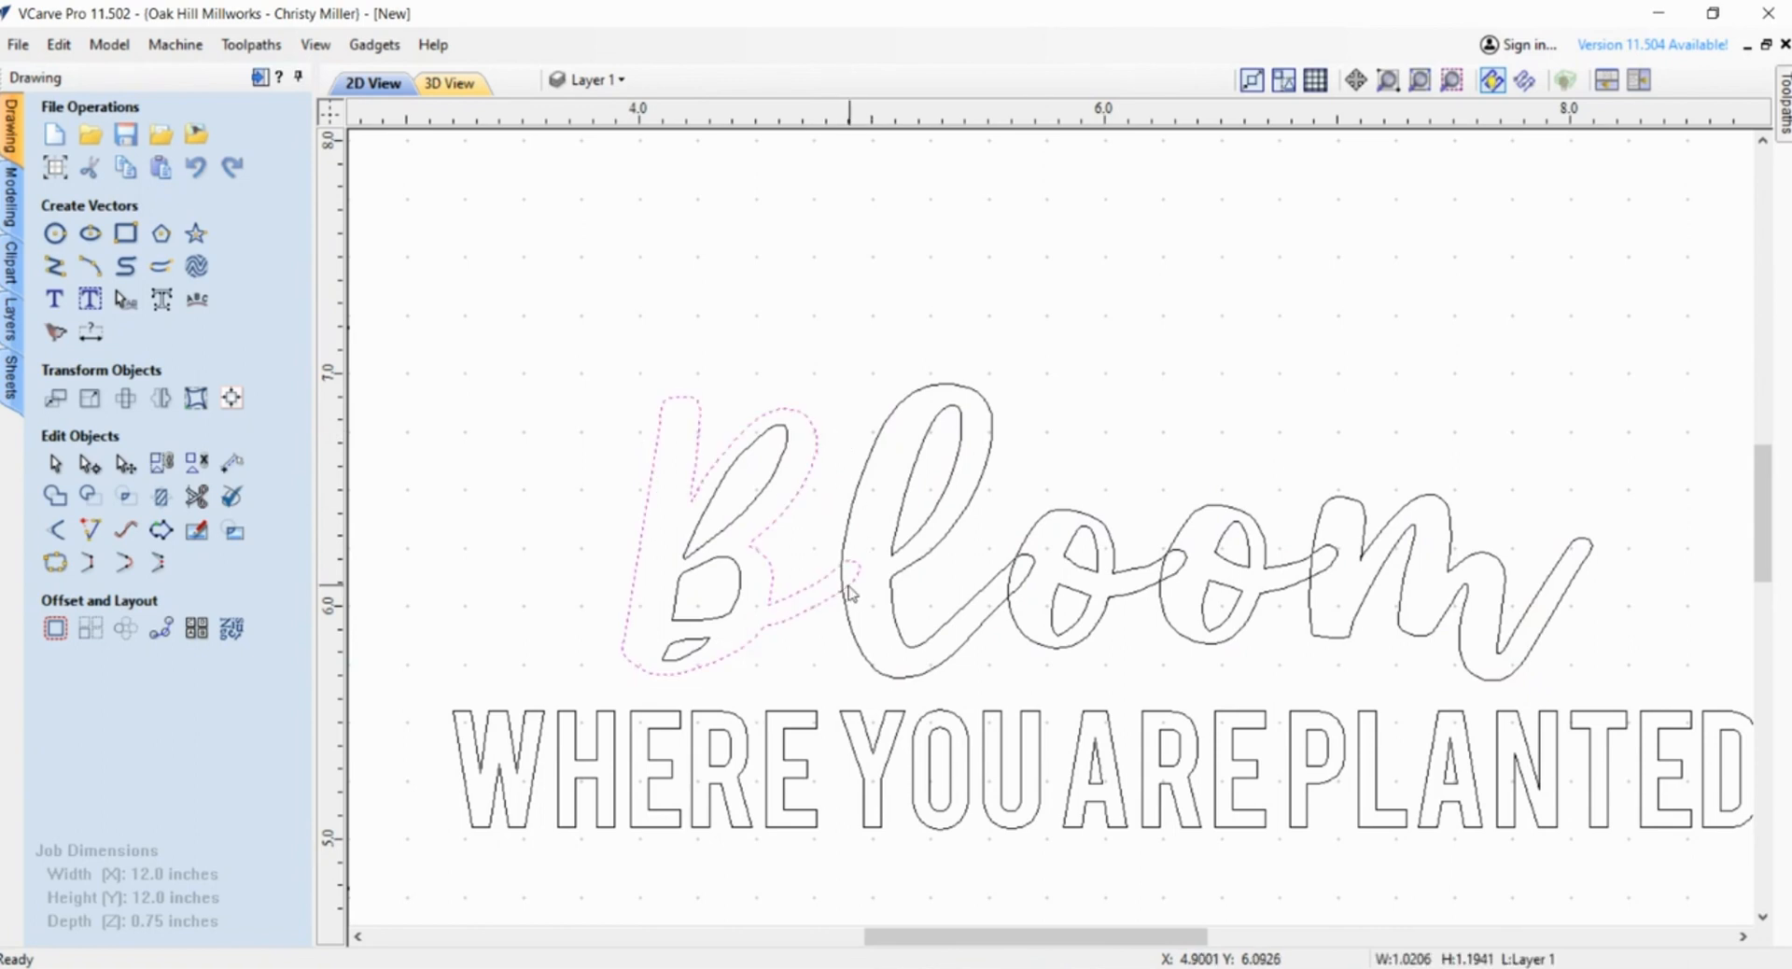
pyautogui.click(896, 581)
pyautogui.click(1062, 591)
# - Trim the overlapping outlines between the B and l and between the l and first o, undoing the stray cut in the l
pyautogui.click(196, 495)
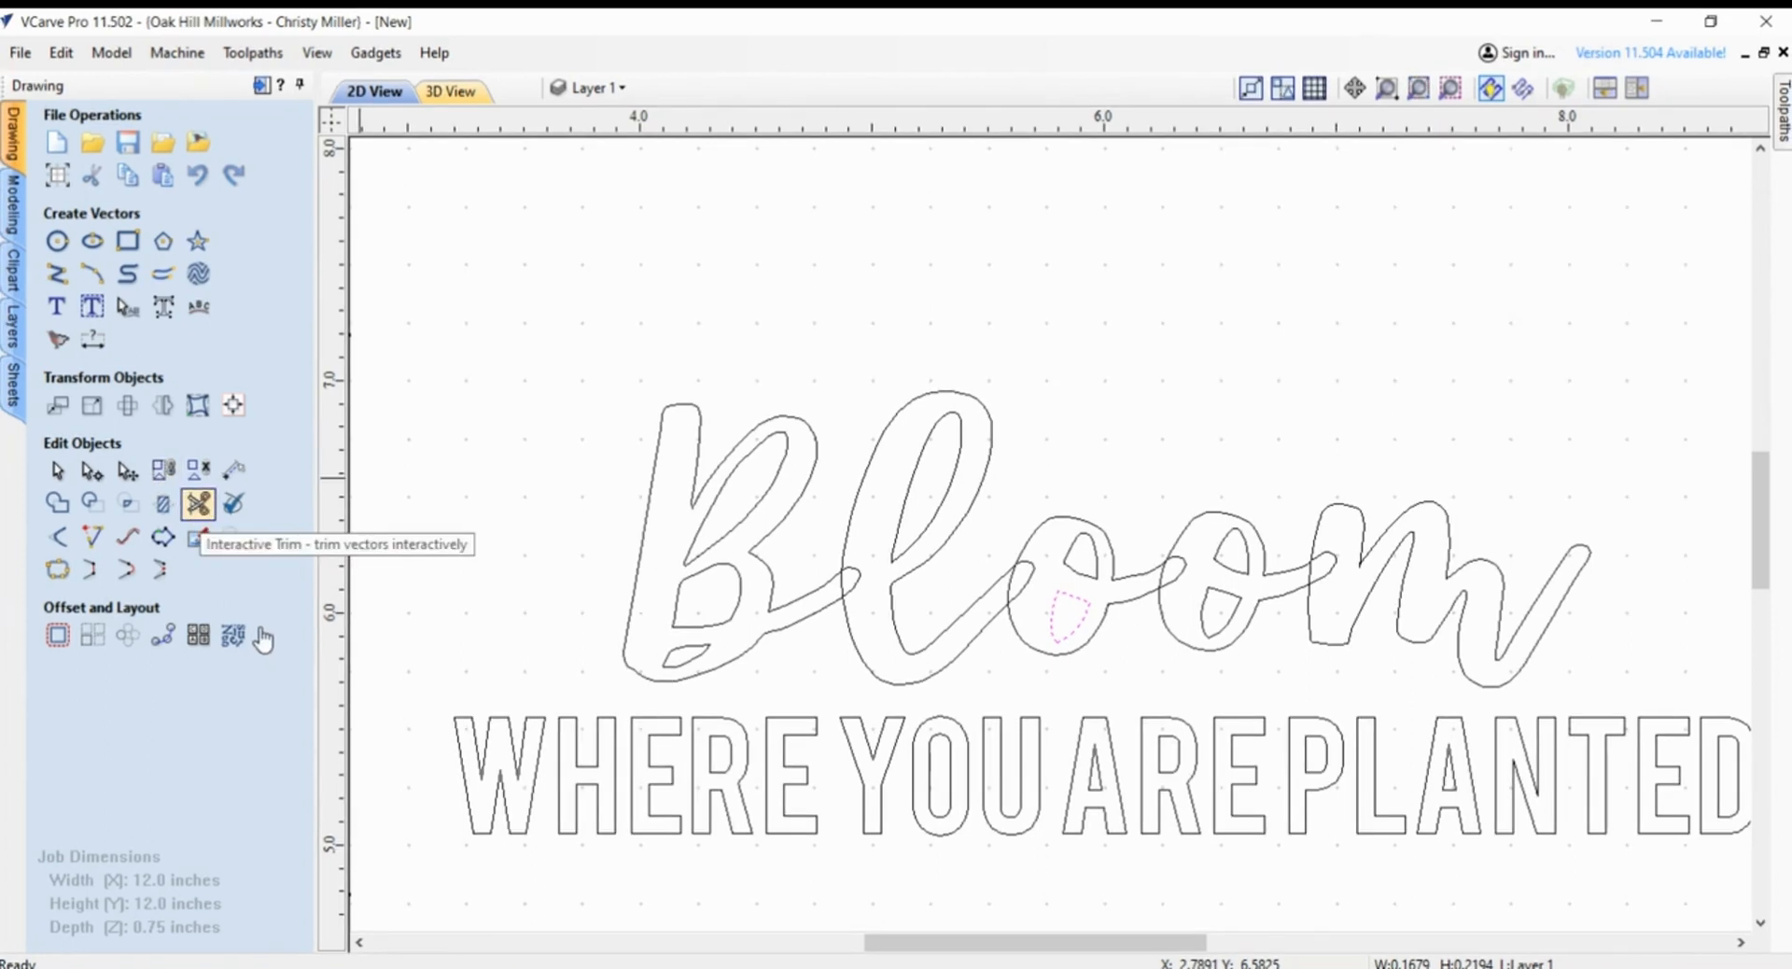
pyautogui.click(198, 504)
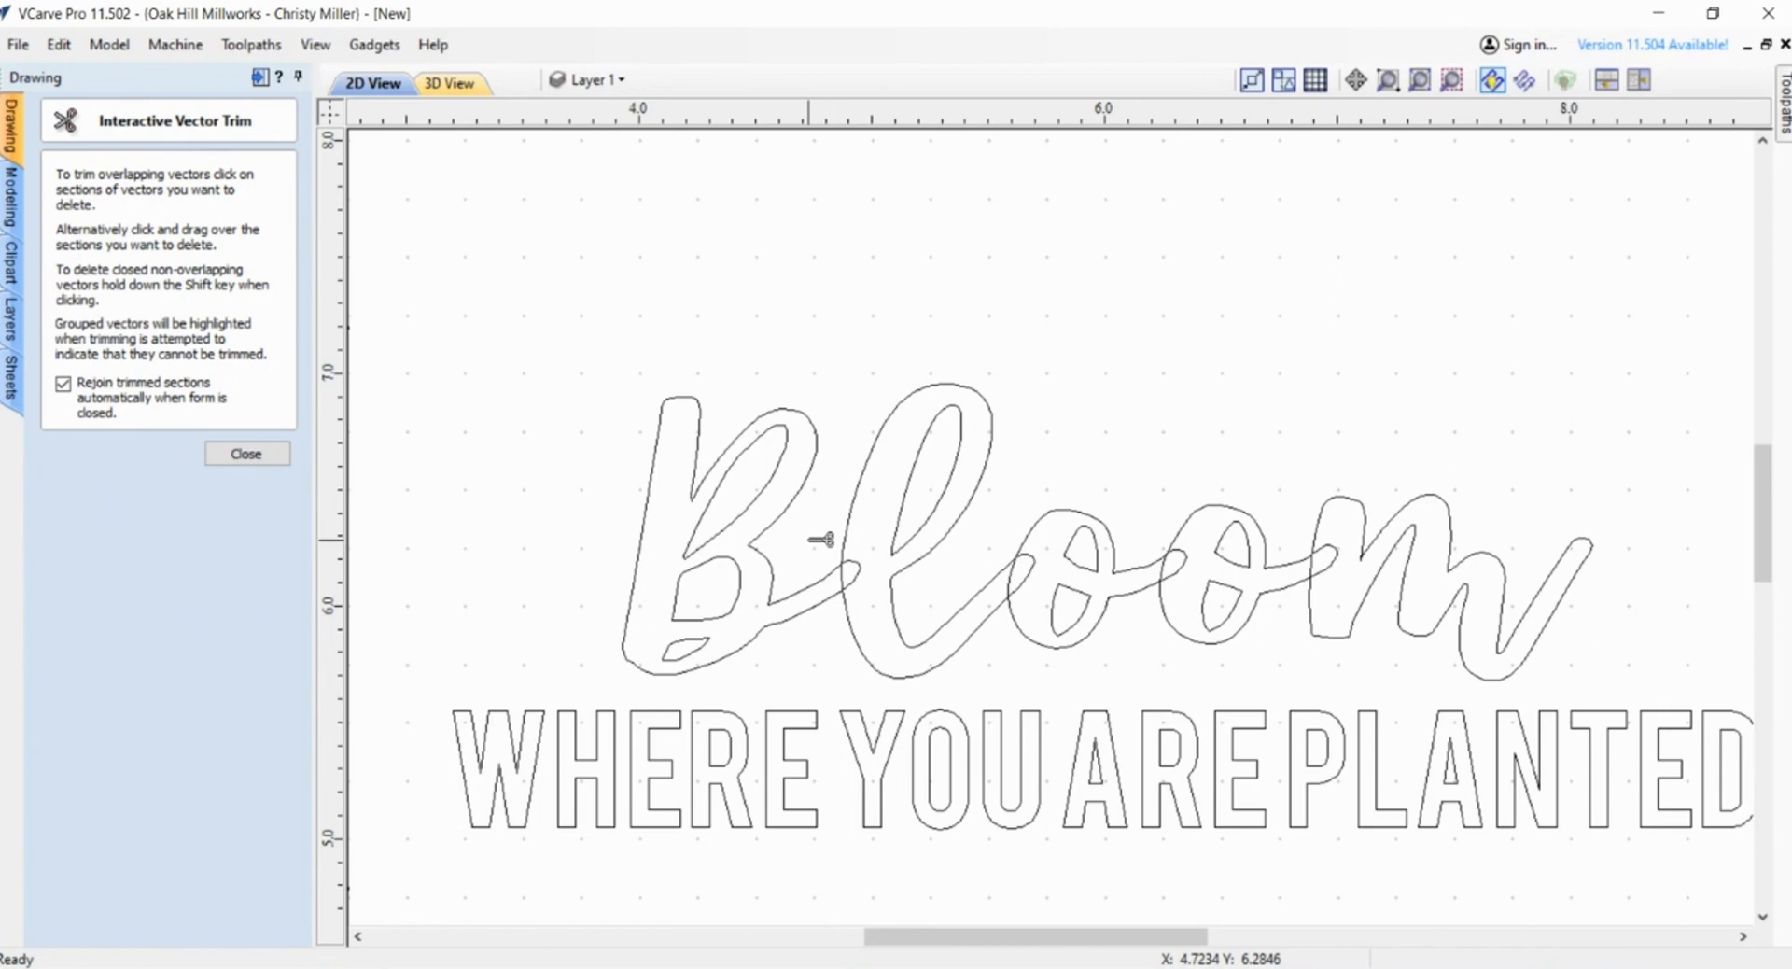
pyautogui.click(850, 568)
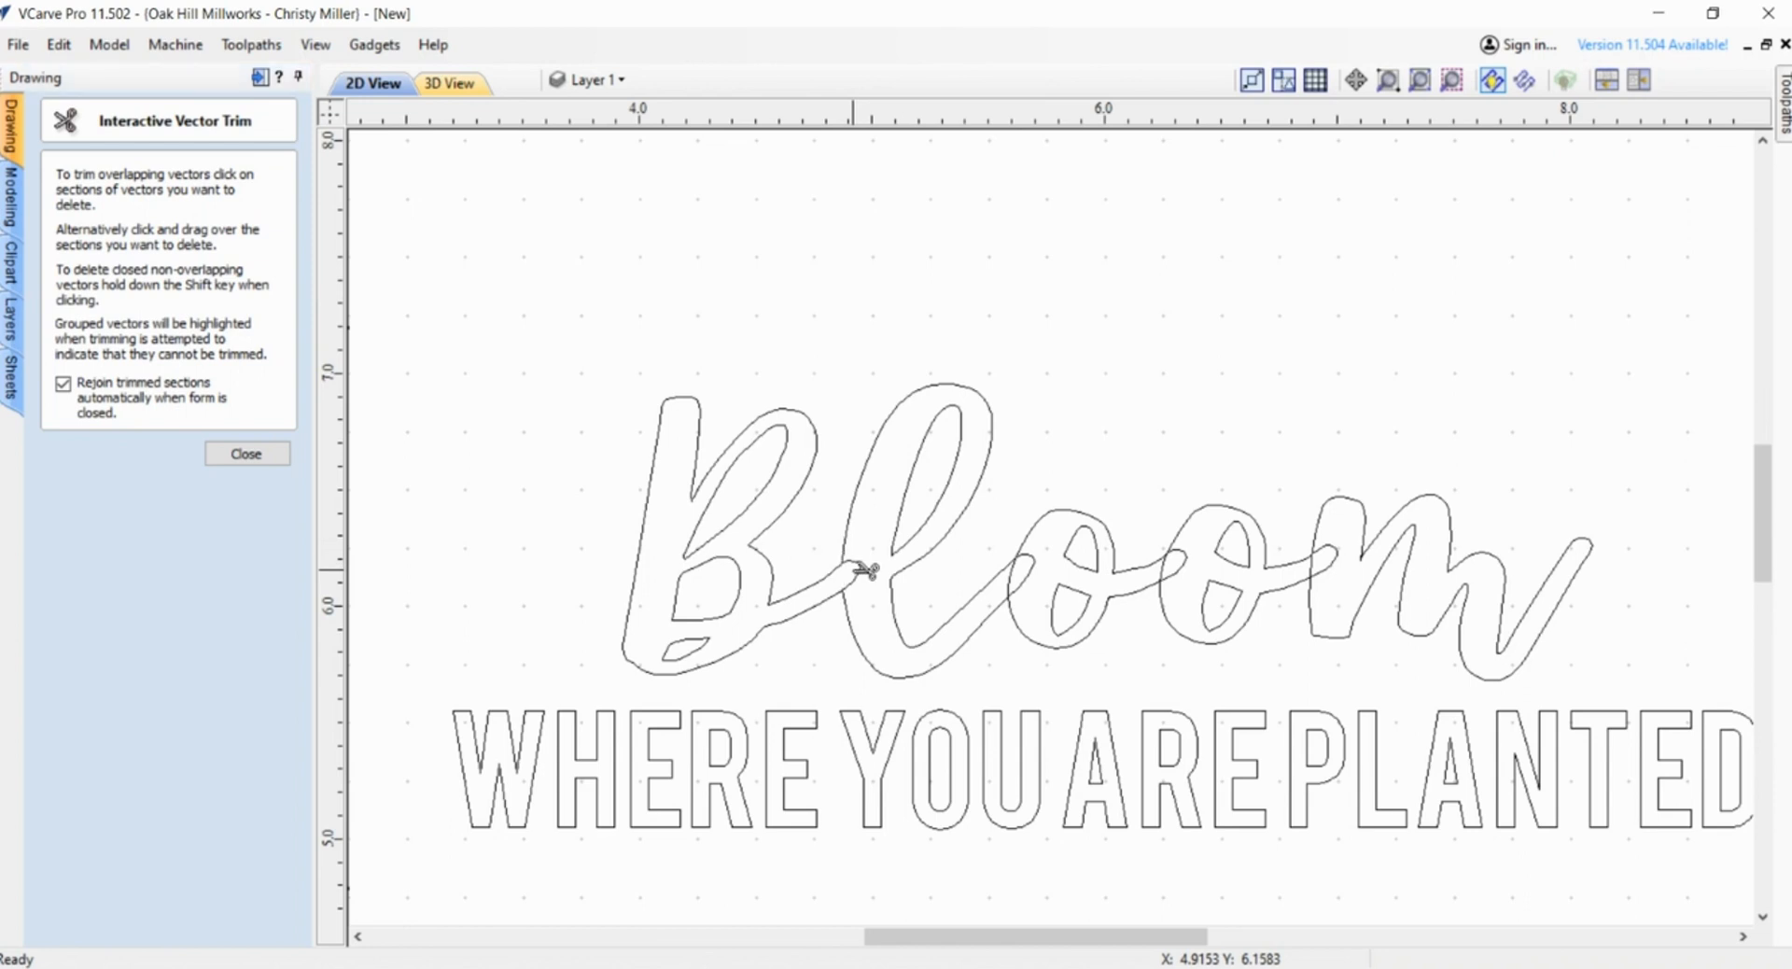
pyautogui.click(865, 574)
pyautogui.click(1025, 584)
pyautogui.click(1017, 586)
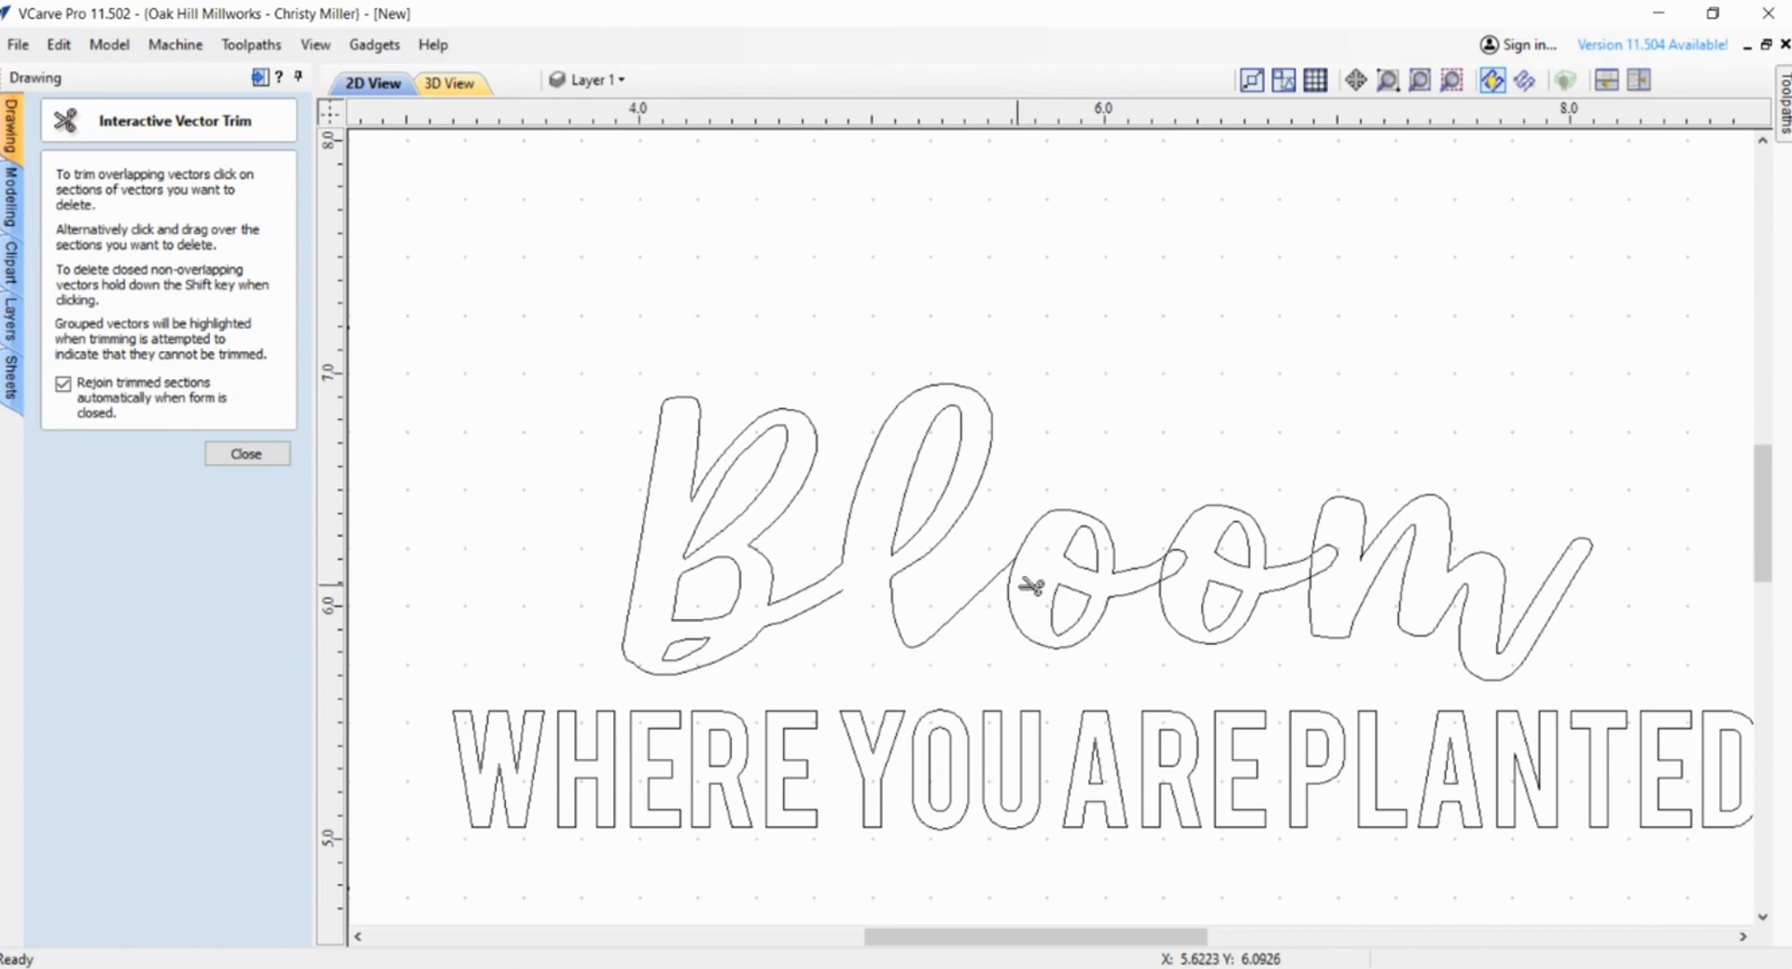
pyautogui.hotkey('ctrl', 'z')
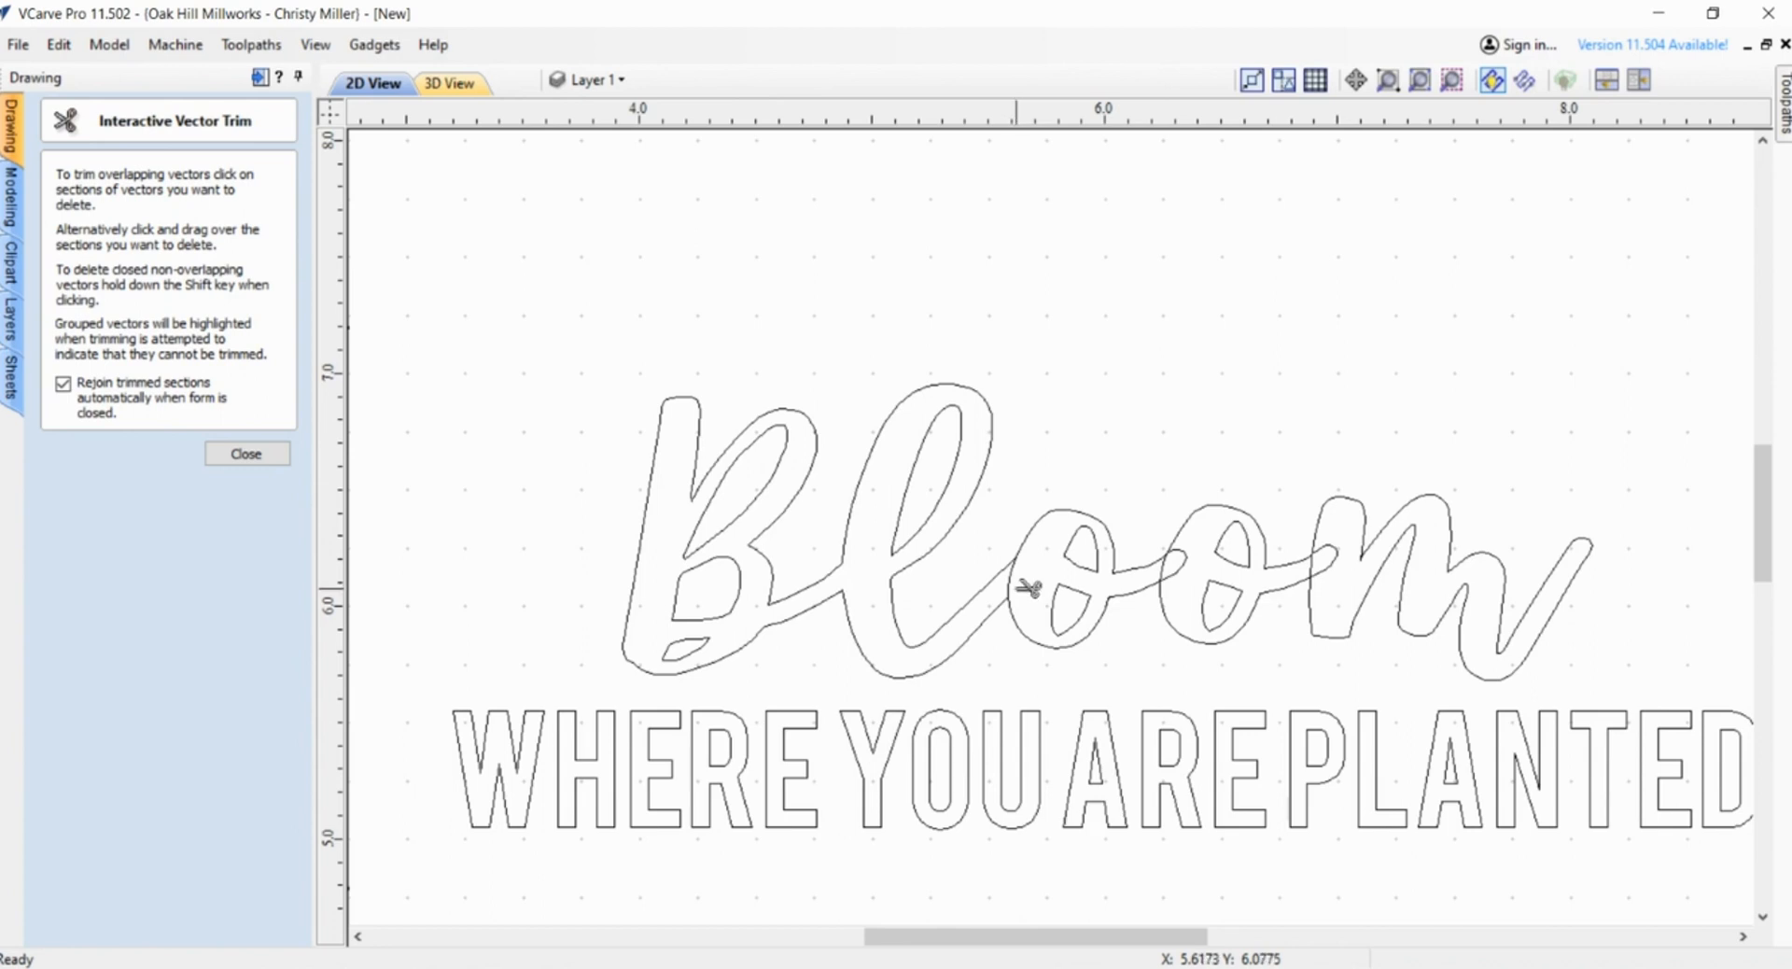
pyautogui.scroll(4, 1024, 583)
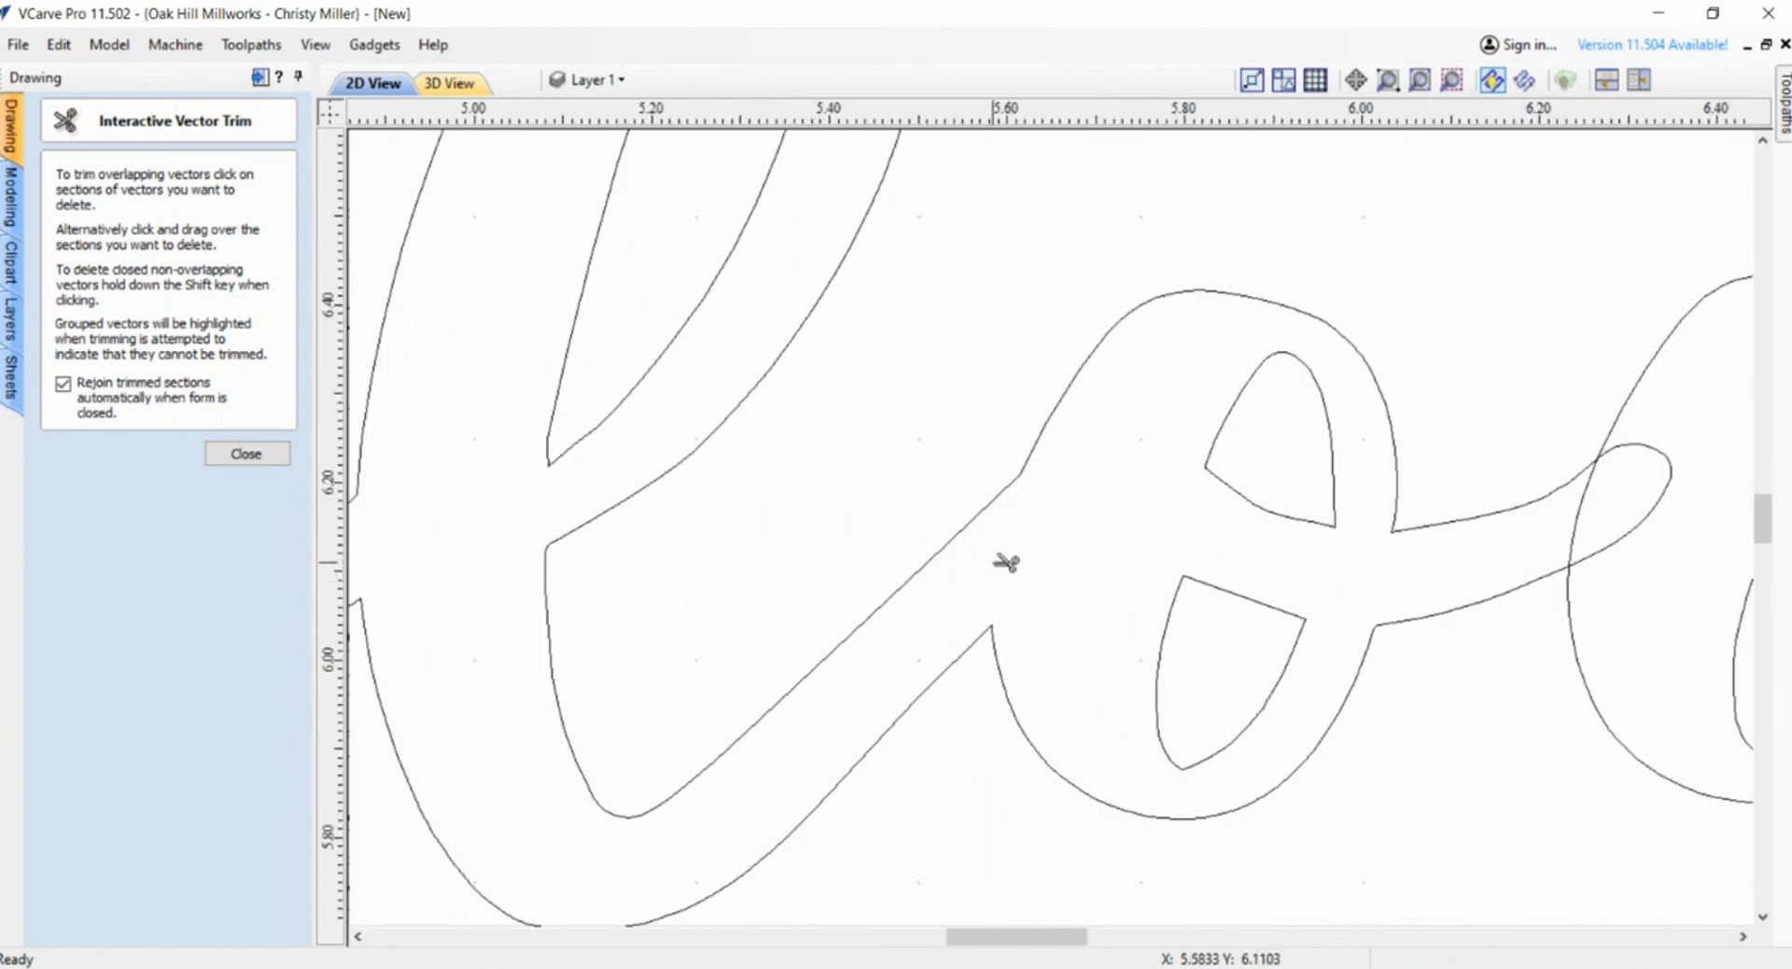
pyautogui.scroll(-4, 1003, 558)
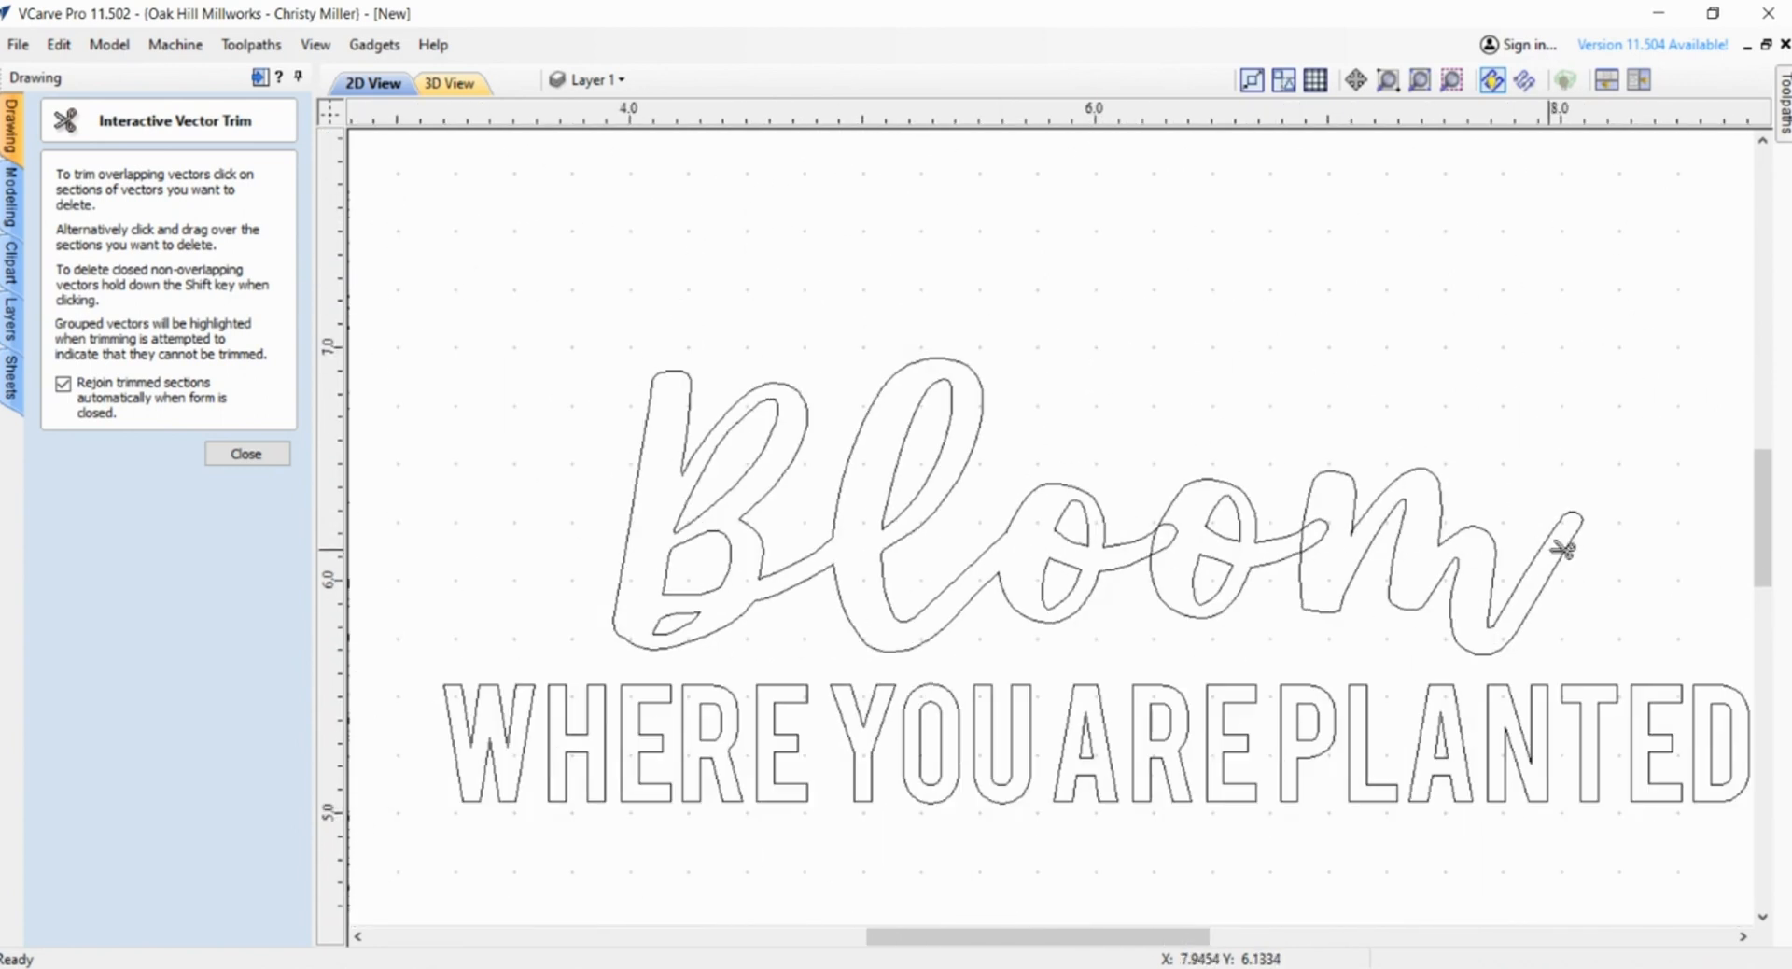
# - Trim the overlapping outlines between the two o's and between the second o and the m, and finish trimming
pyautogui.scroll(2, 1557, 549)
pyautogui.scroll(1, 968, 527)
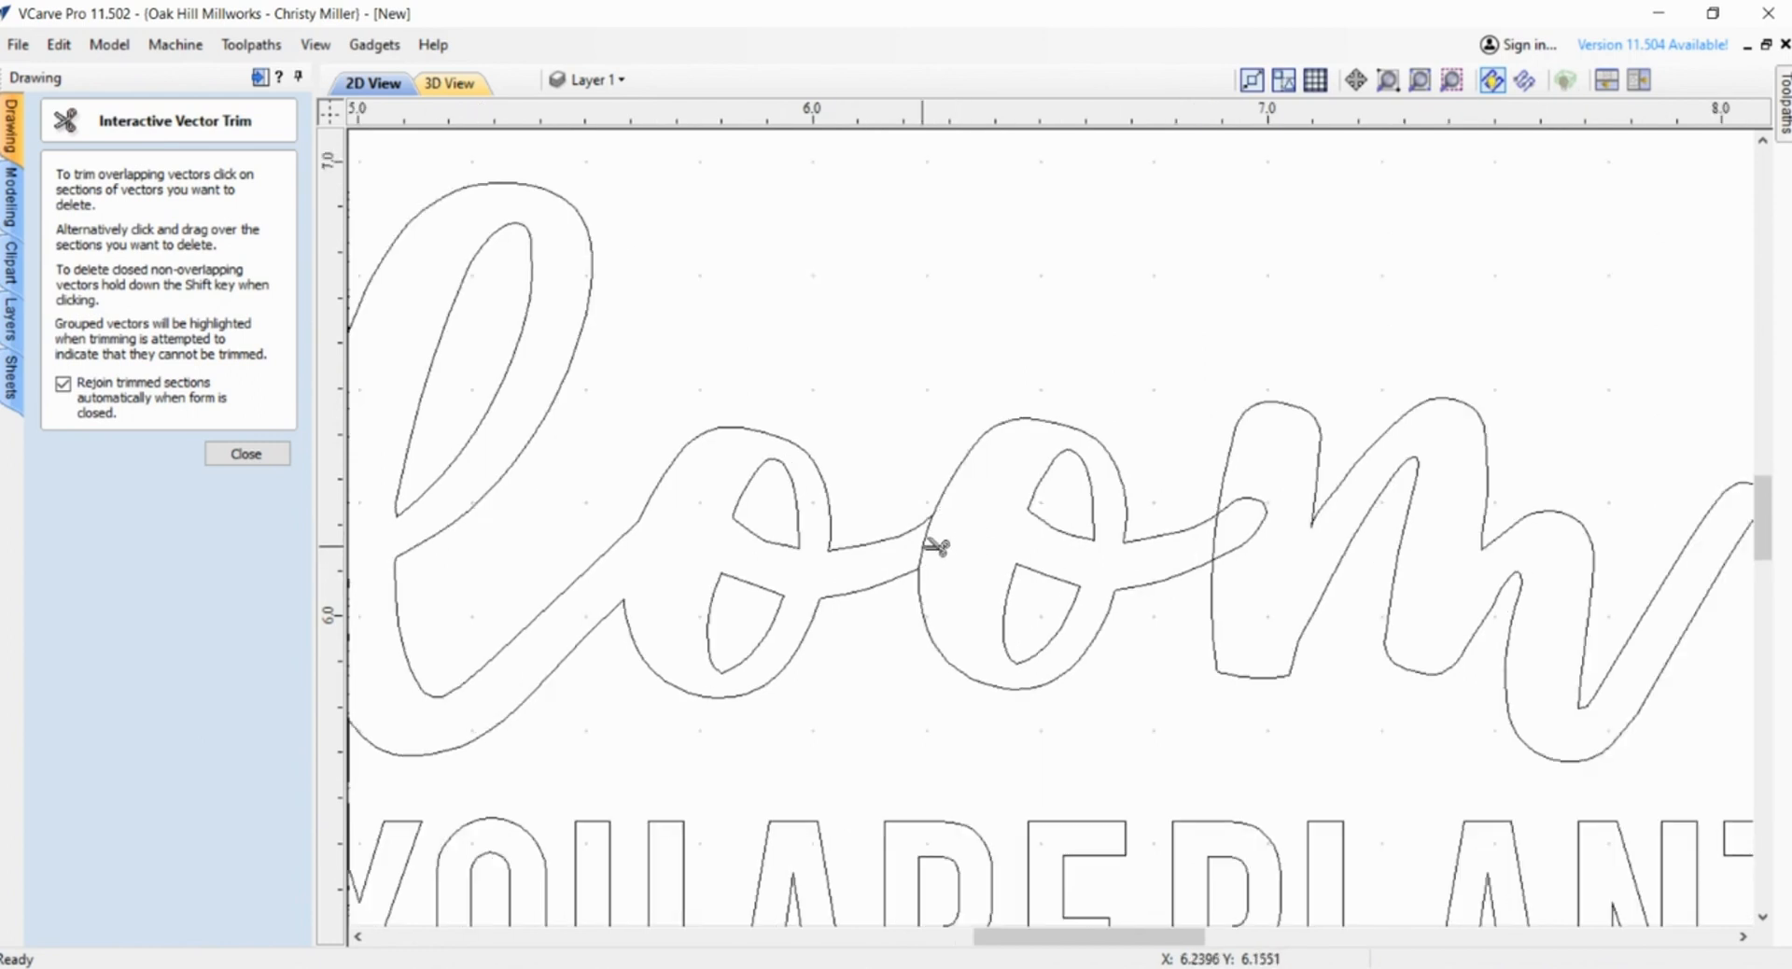
pyautogui.scroll(-2, 1316, 521)
pyautogui.scroll(2, 1306, 523)
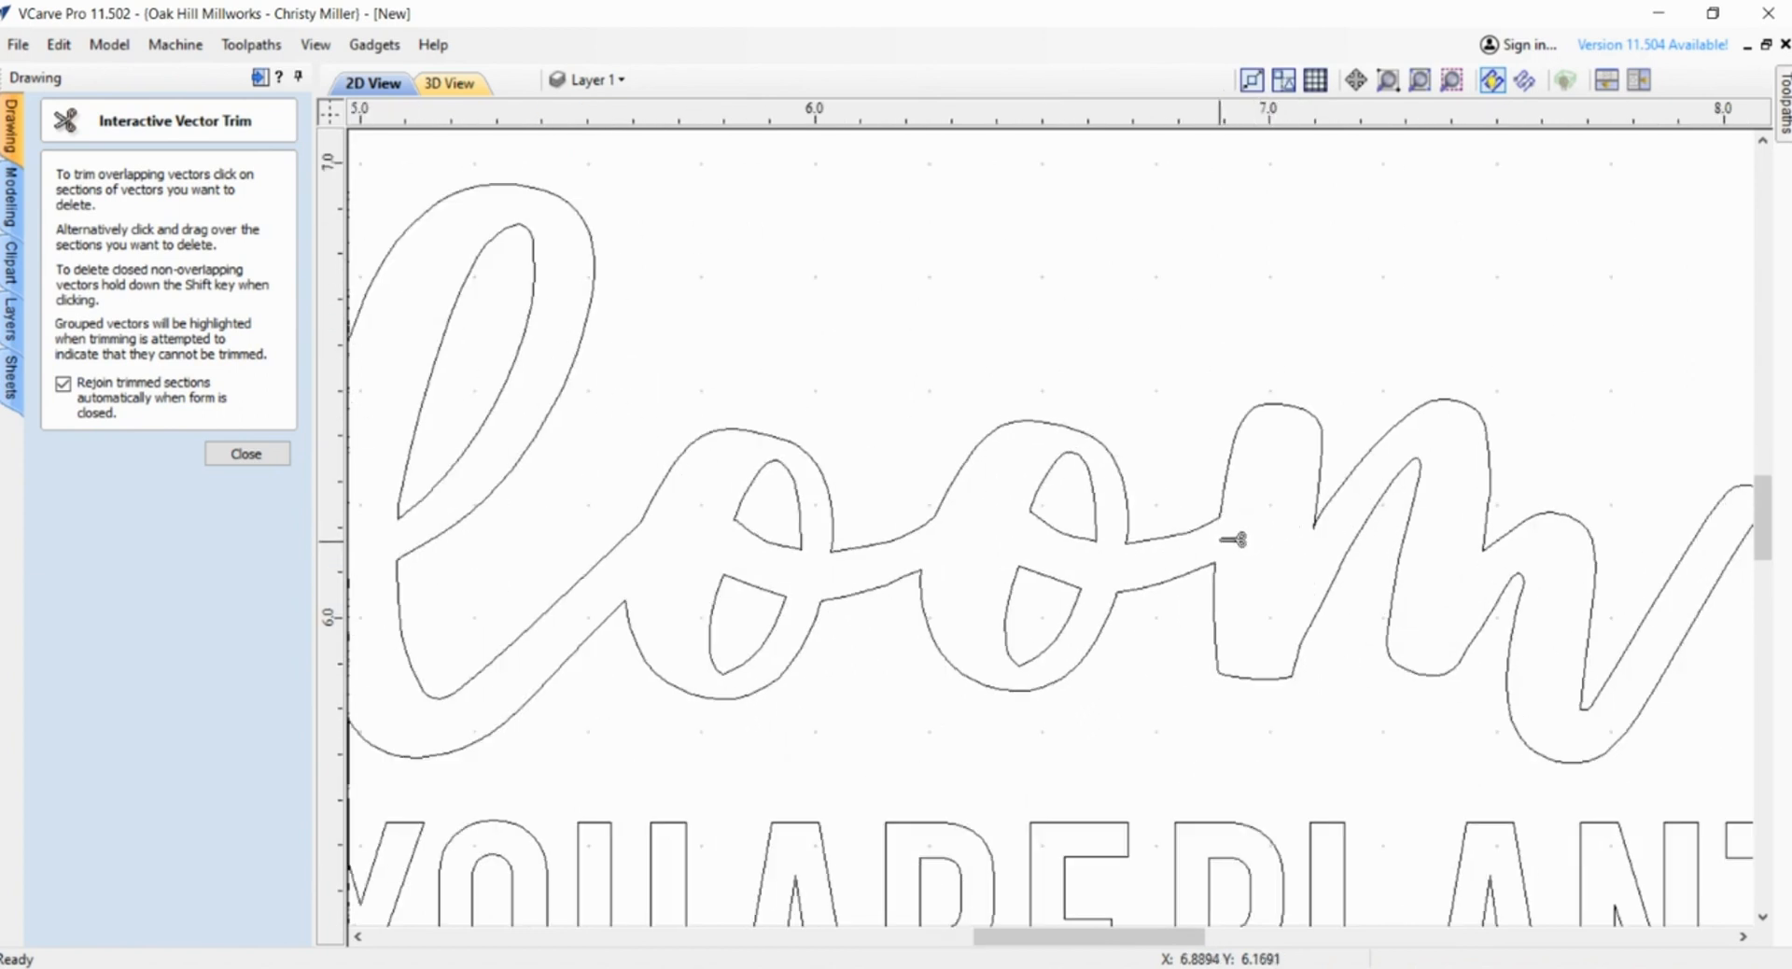
pyautogui.scroll(-3, 1241, 537)
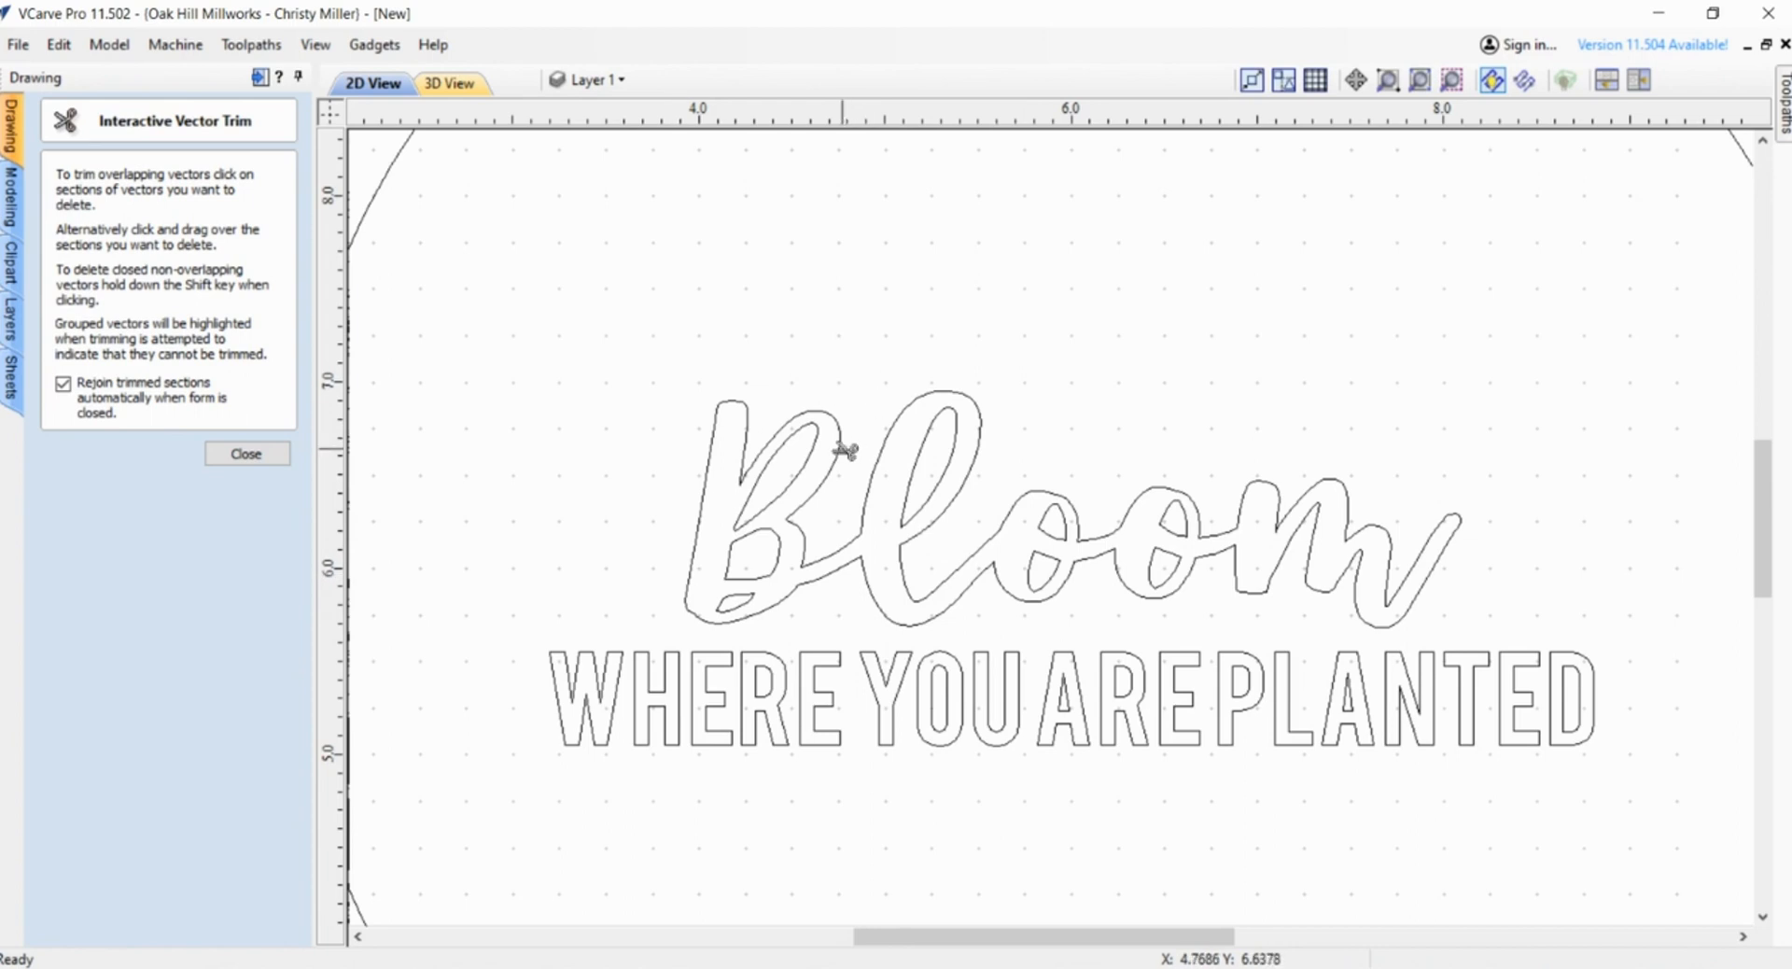
pyautogui.click(247, 454)
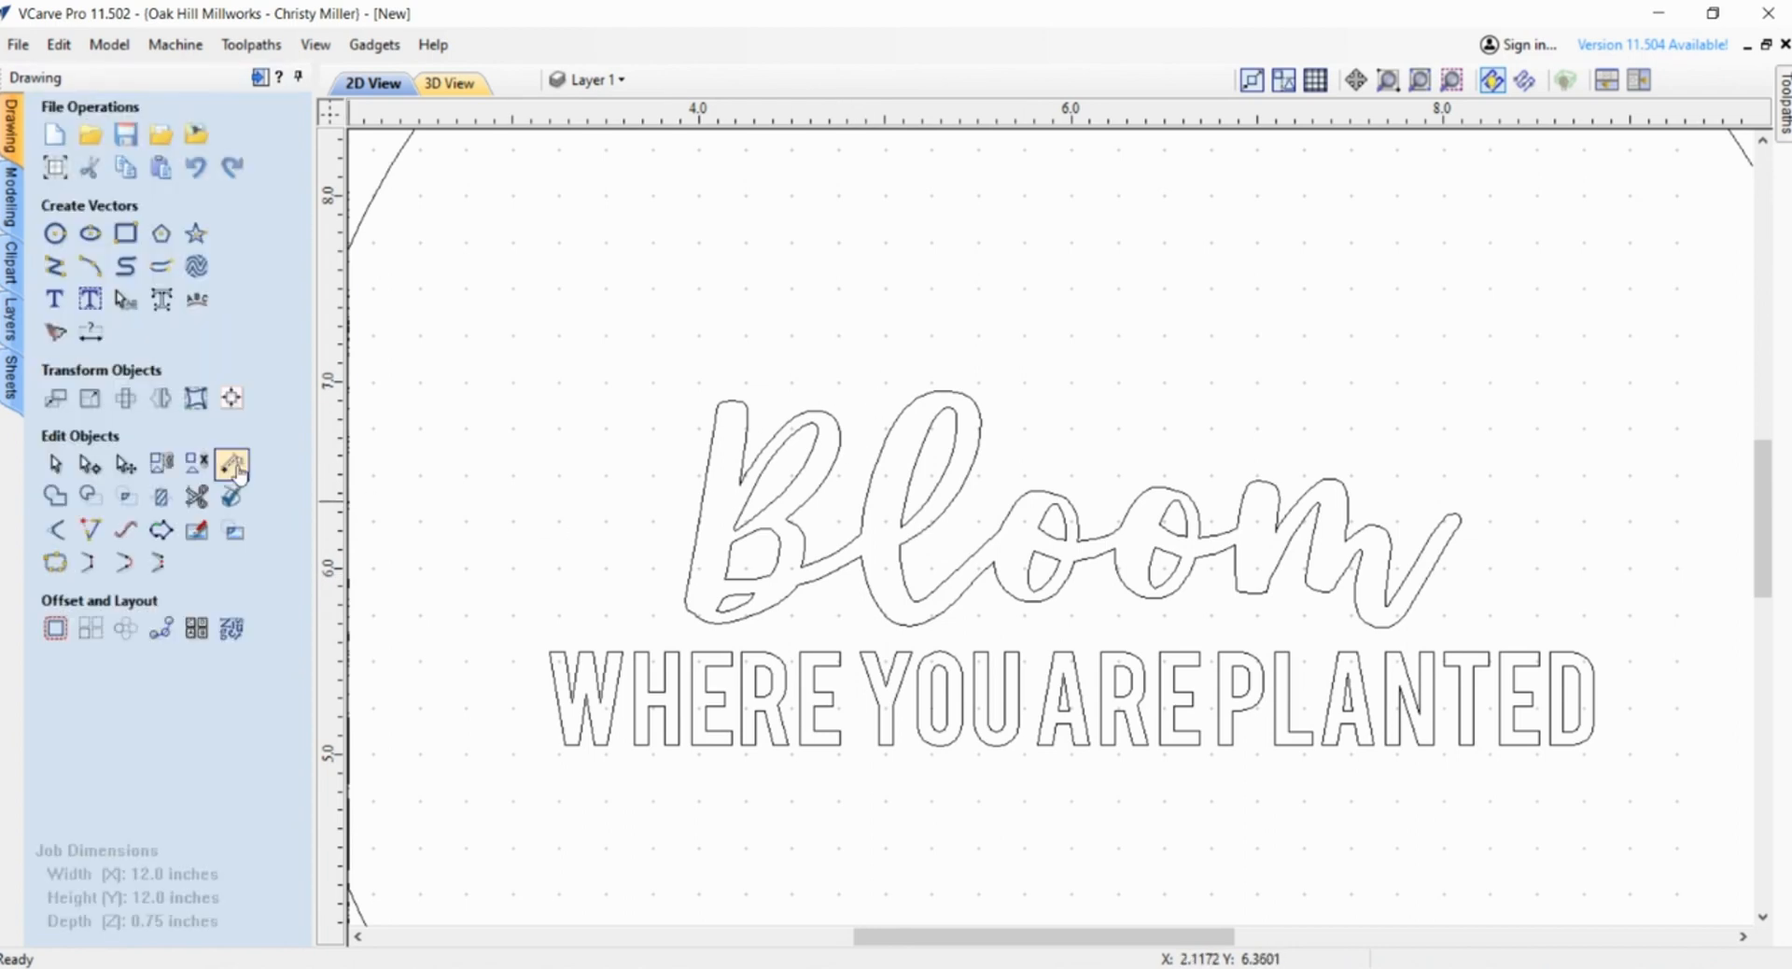
# - Select all the trimmed Bloom letter outlines and group them into one object
pyautogui.click(128, 470)
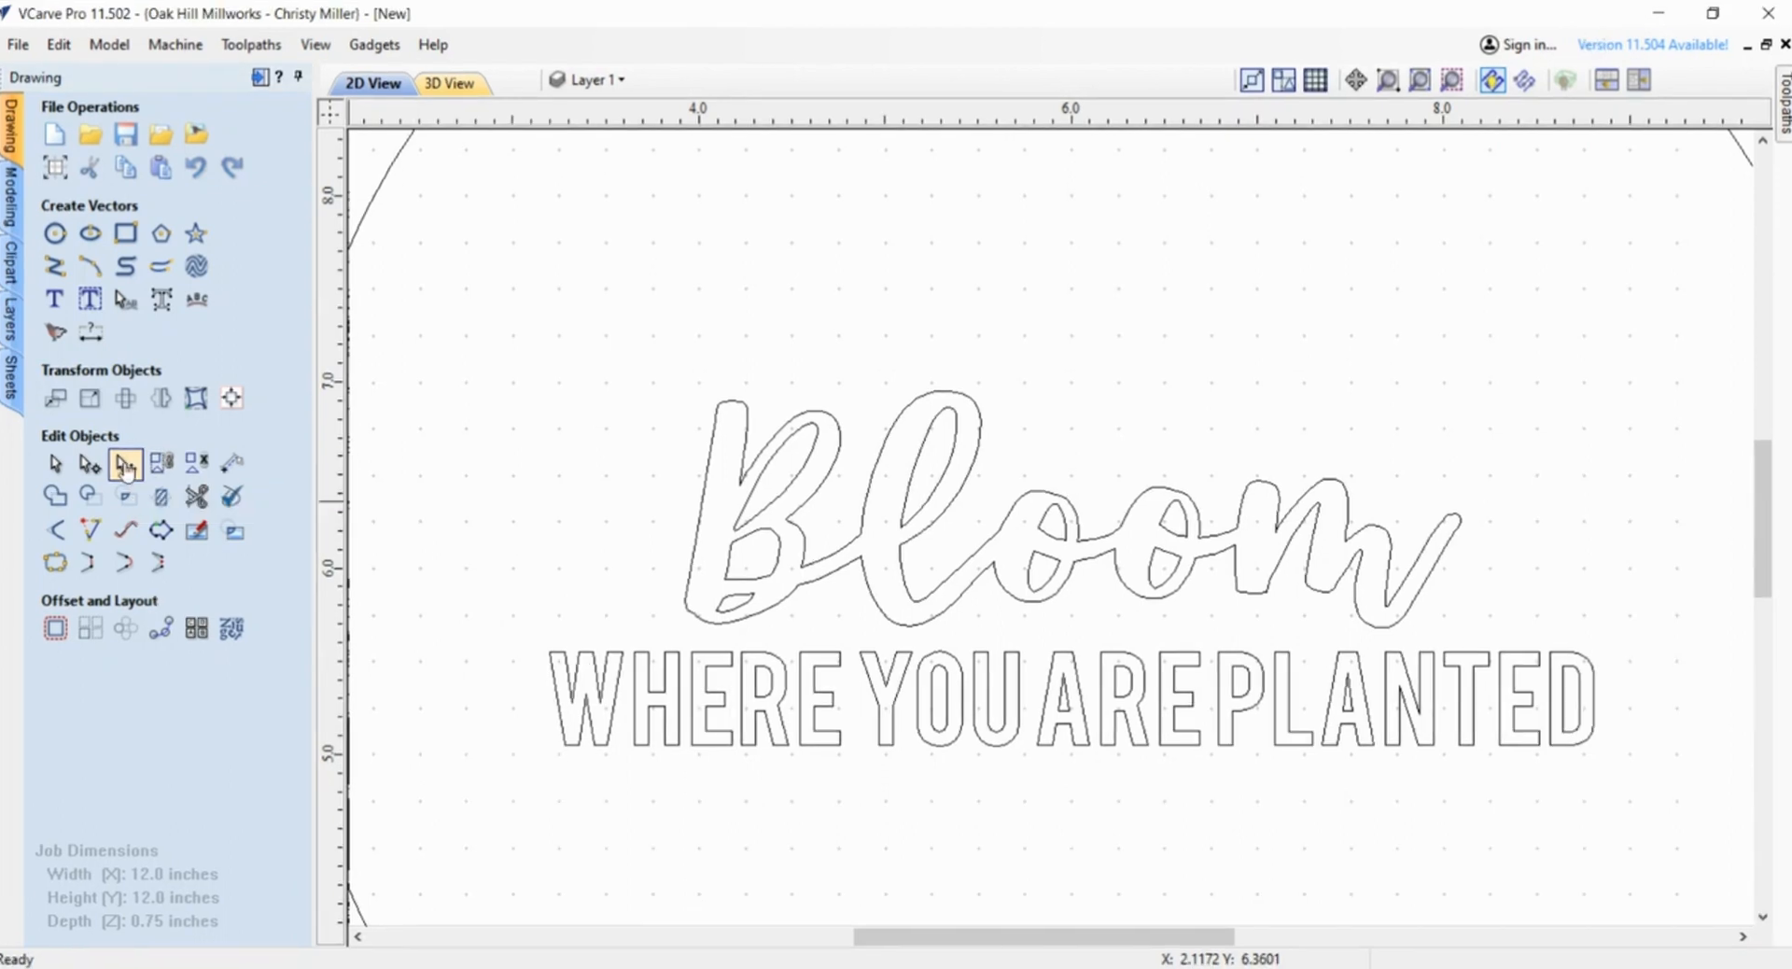
pyautogui.moveTo(1491, 614); pyautogui.dragTo(637, 370)
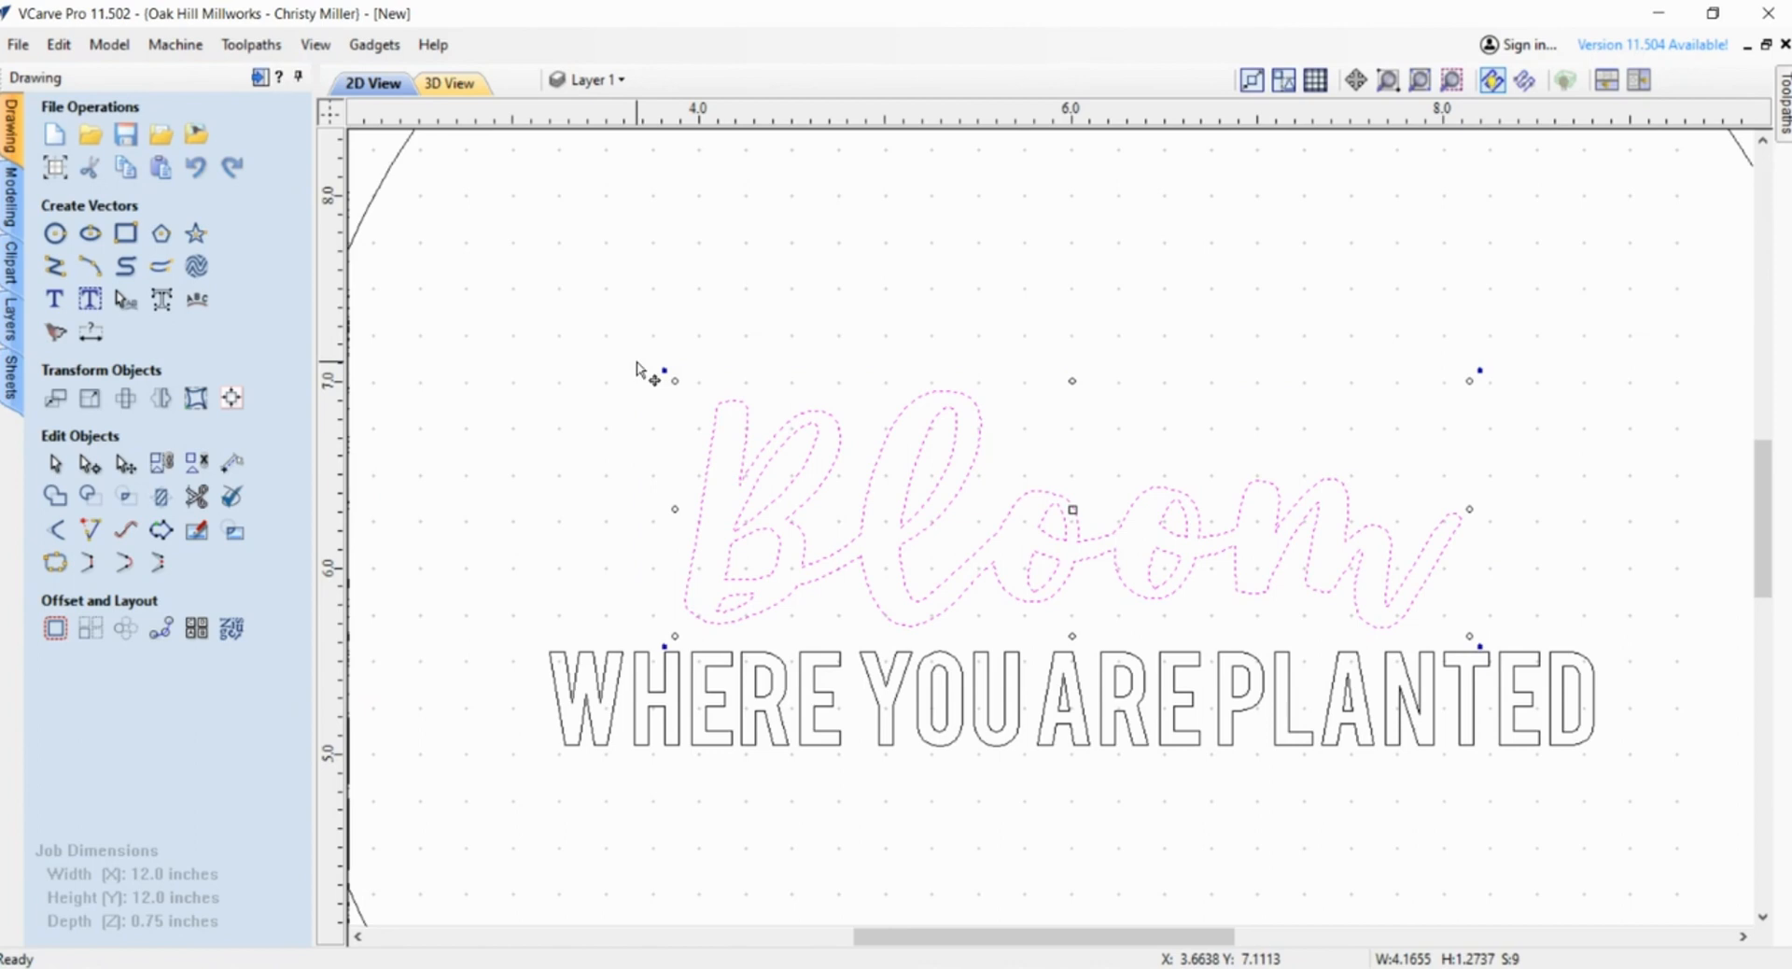
pyautogui.click(162, 469)
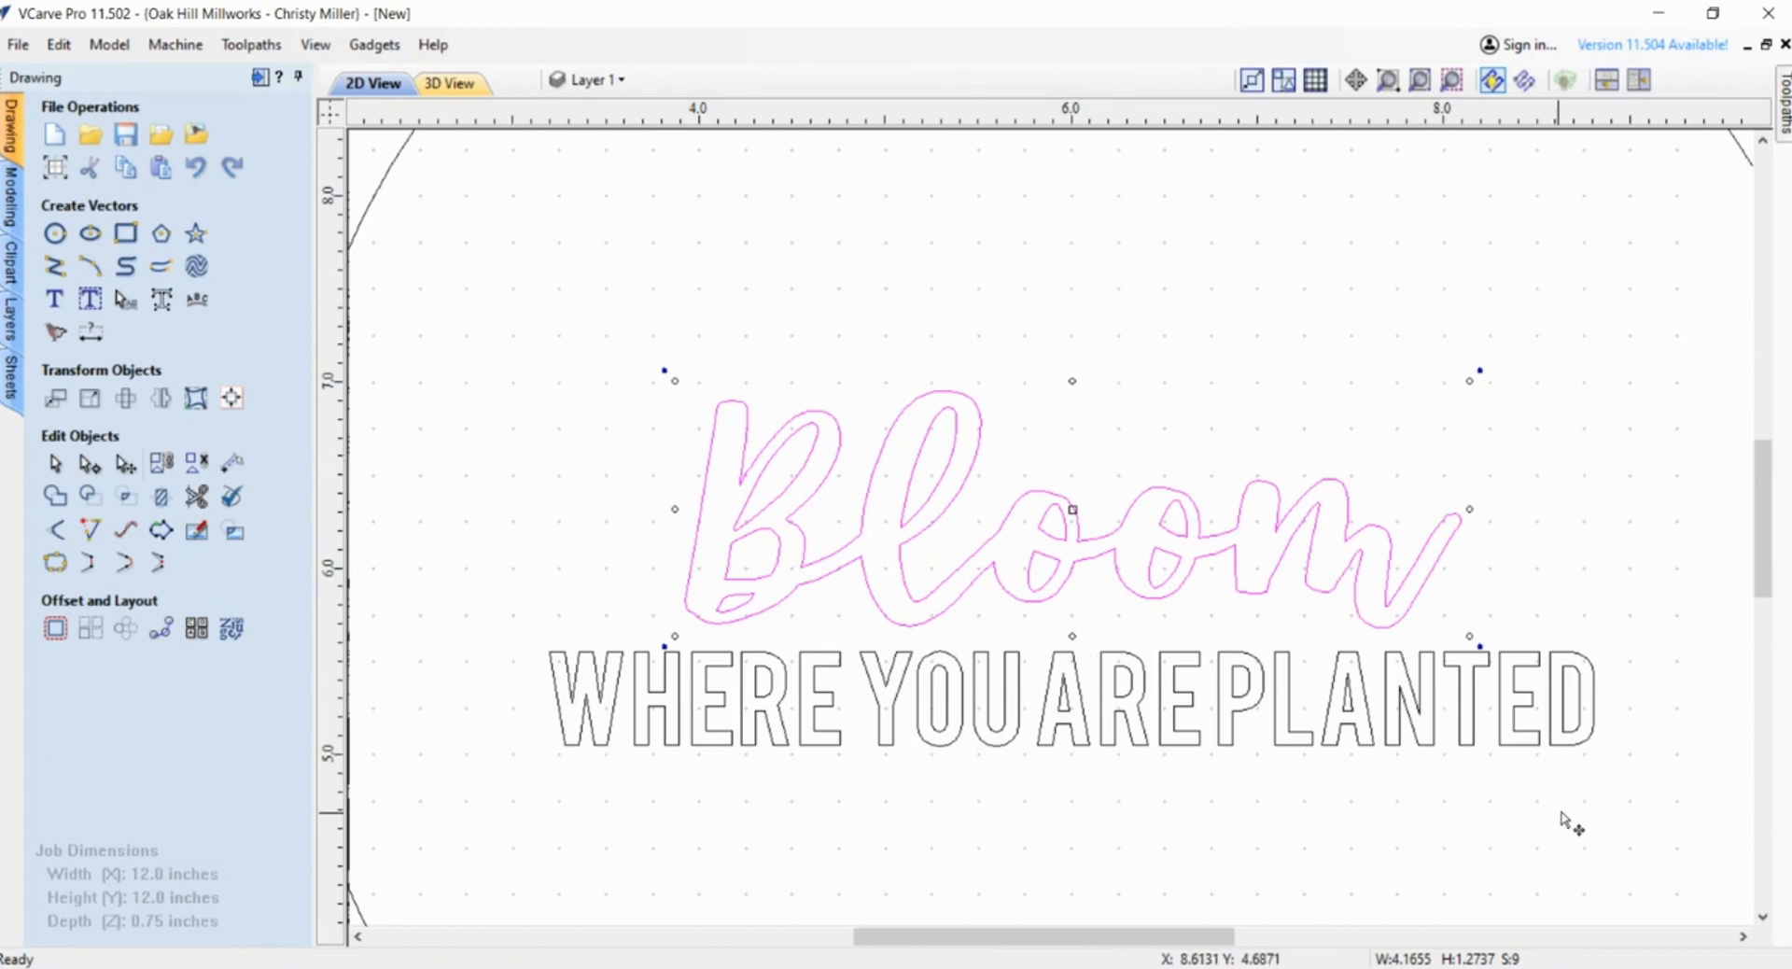
# - Group the Bloom outlines with the "Where you are planted" line and deselect the group
pyautogui.moveTo(1648, 787); pyautogui.dragTo(1303, 549)
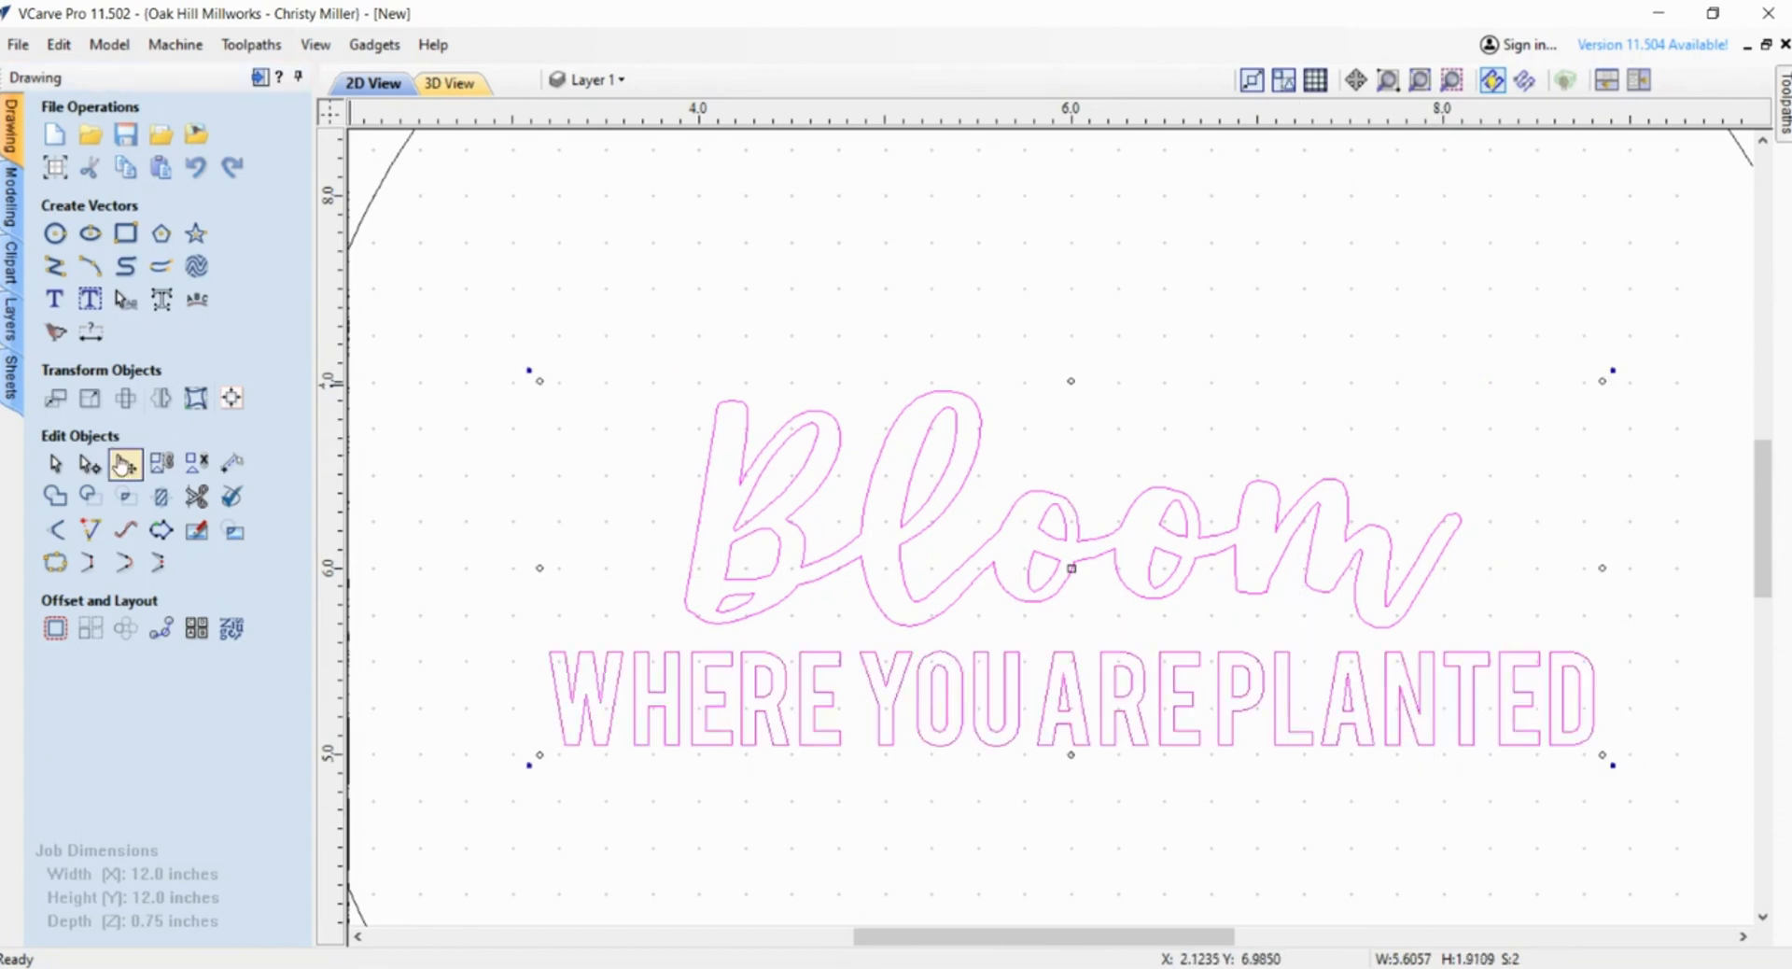
pyautogui.click(161, 462)
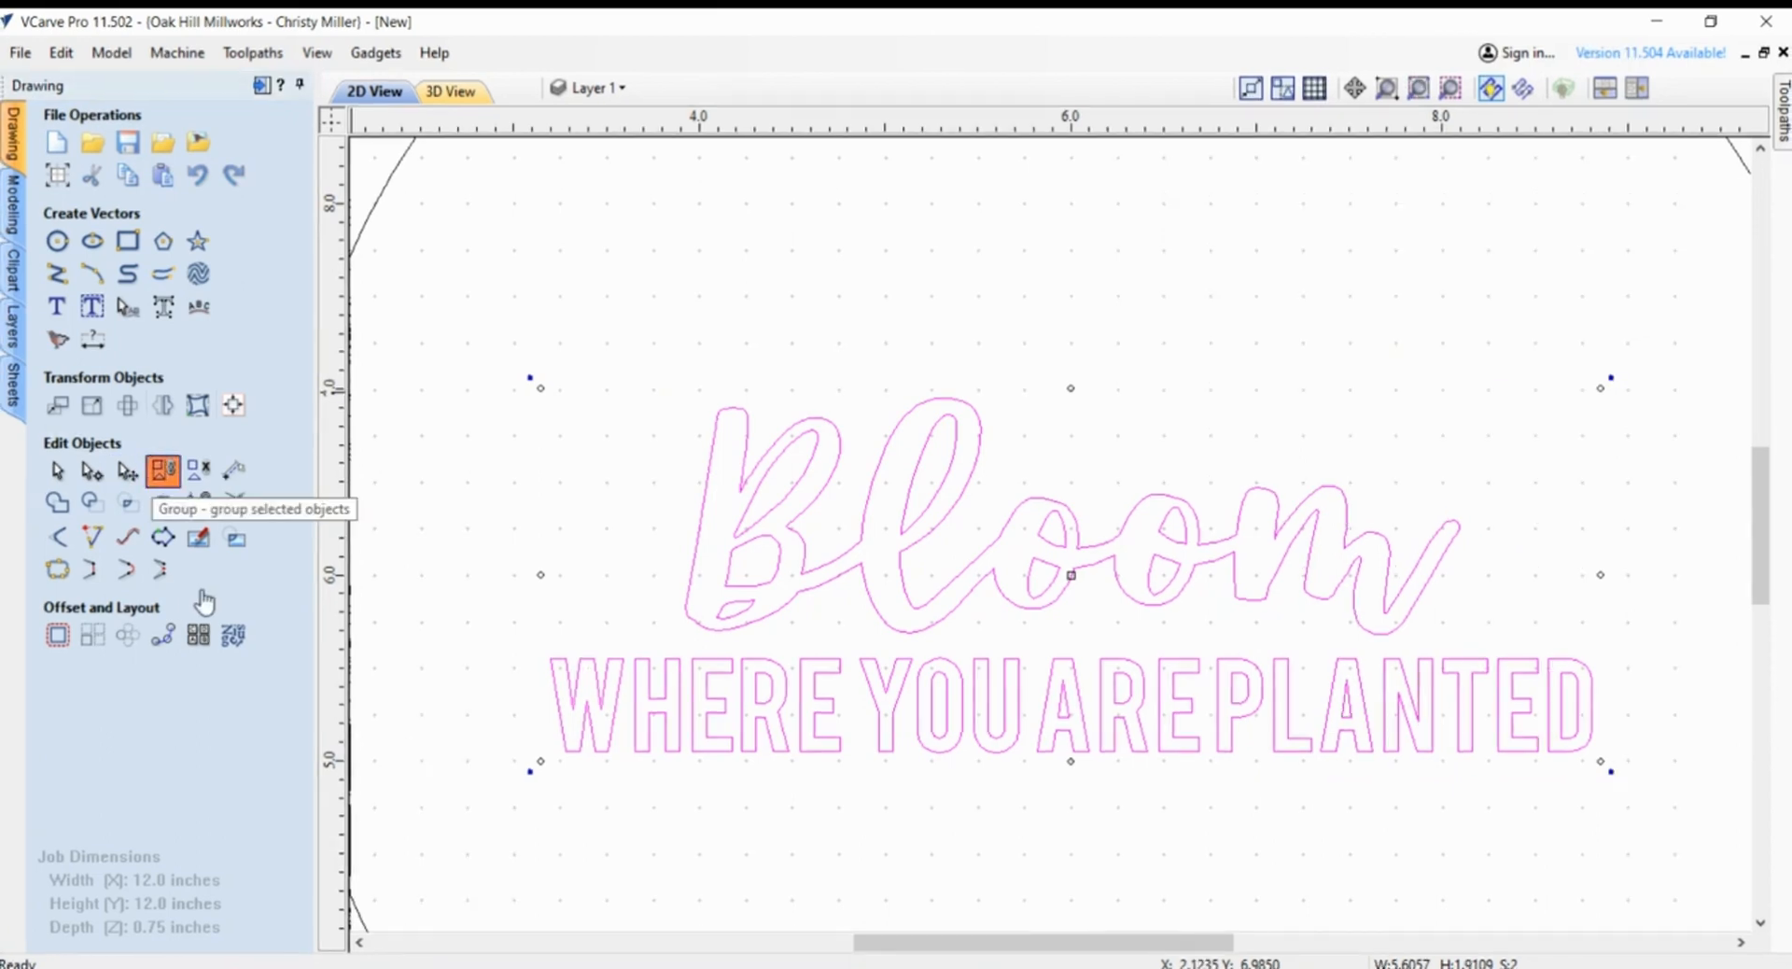
pyautogui.scroll(-2, 420, 509)
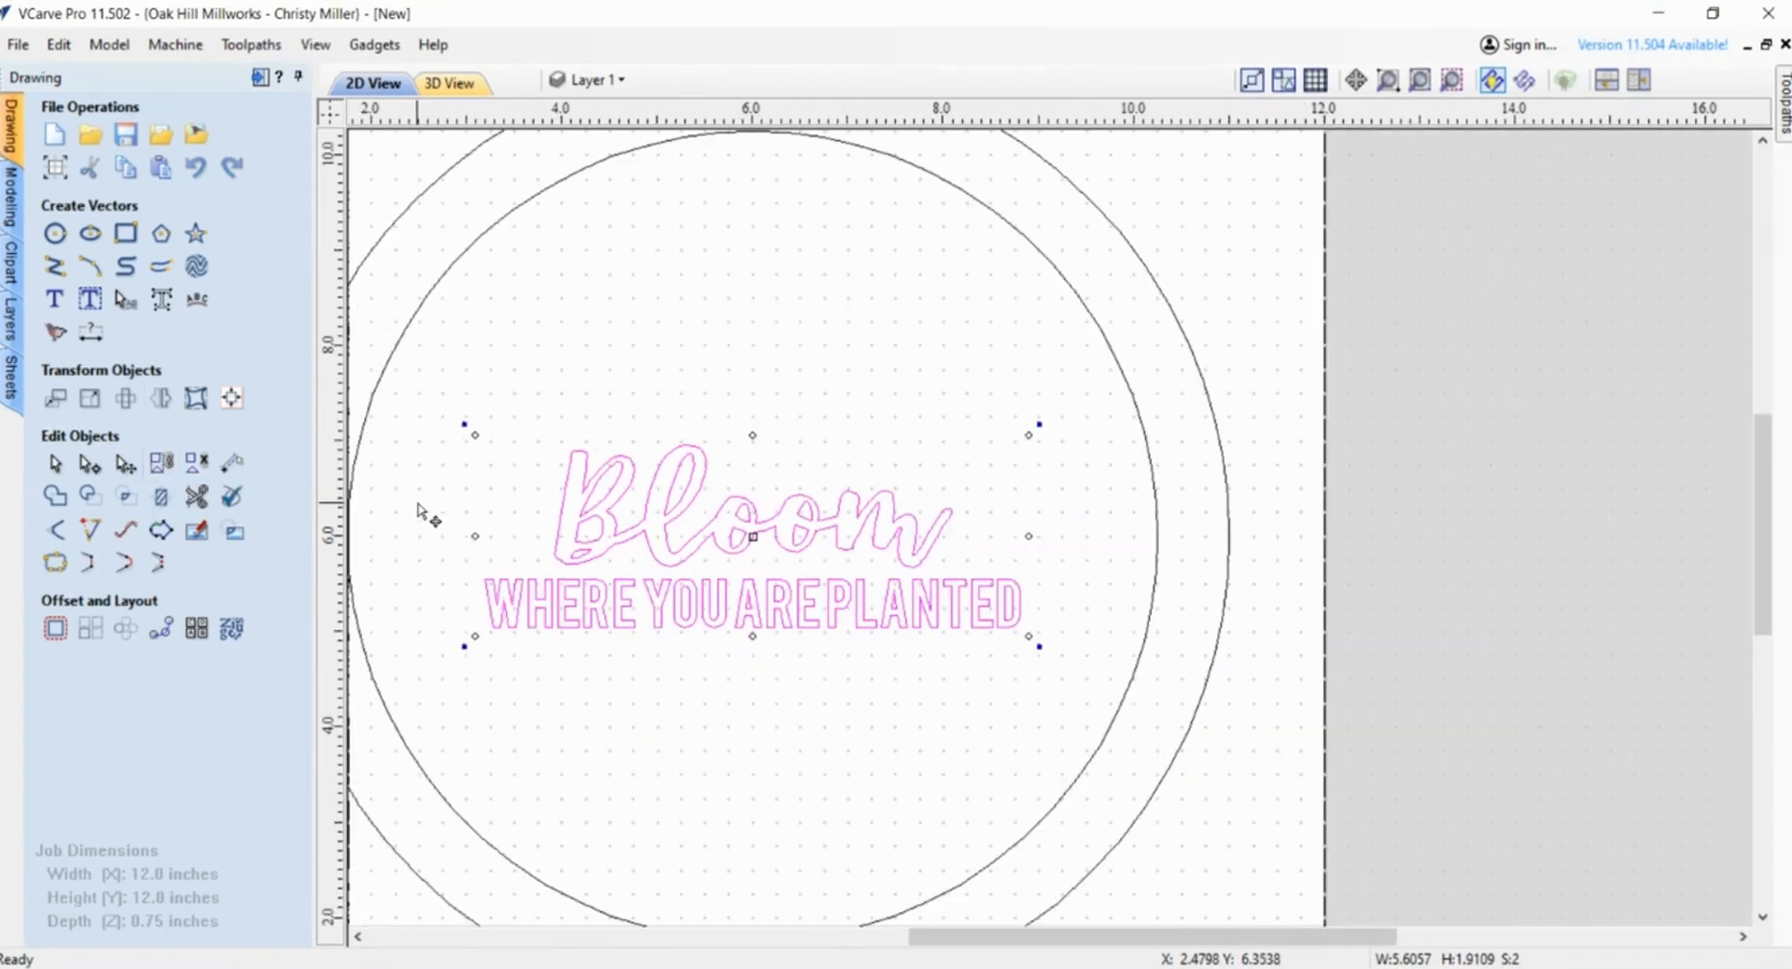
pyautogui.click(1447, 666)
pyautogui.moveTo(1299, 936); pyautogui.dragTo(1241, 945)
pyautogui.scroll(-2, 1161, 720)
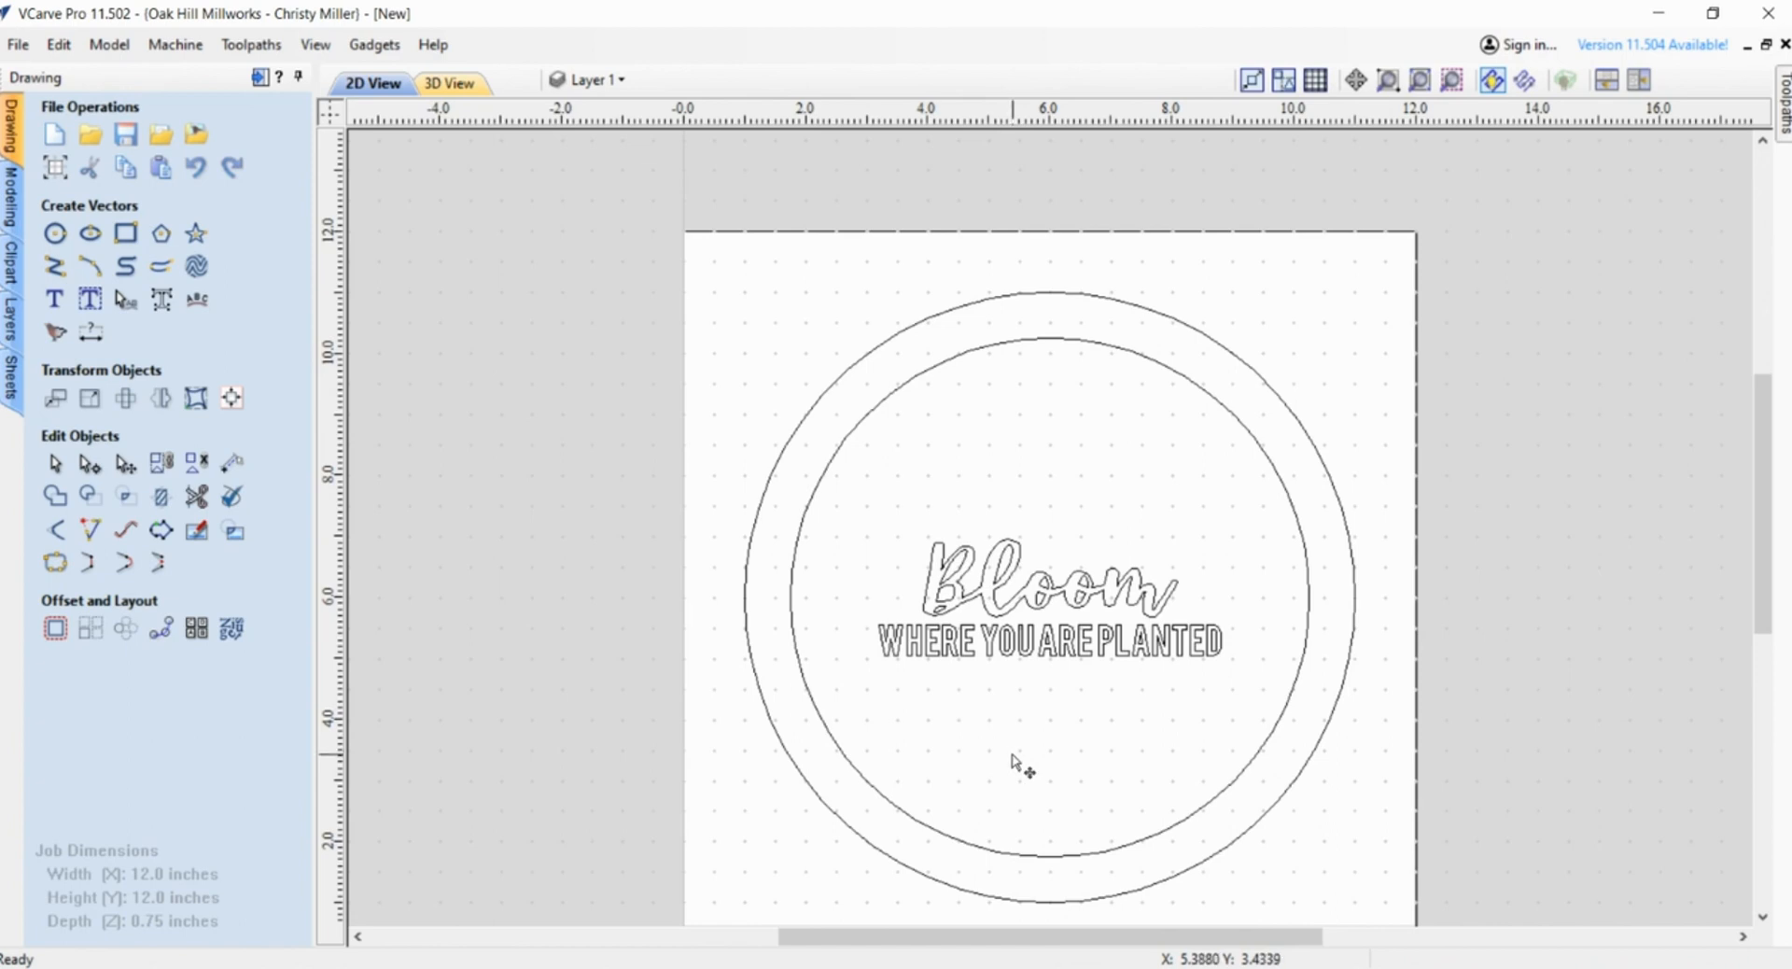
pyautogui.moveTo(1763, 474); pyautogui.dragTo(1763, 494)
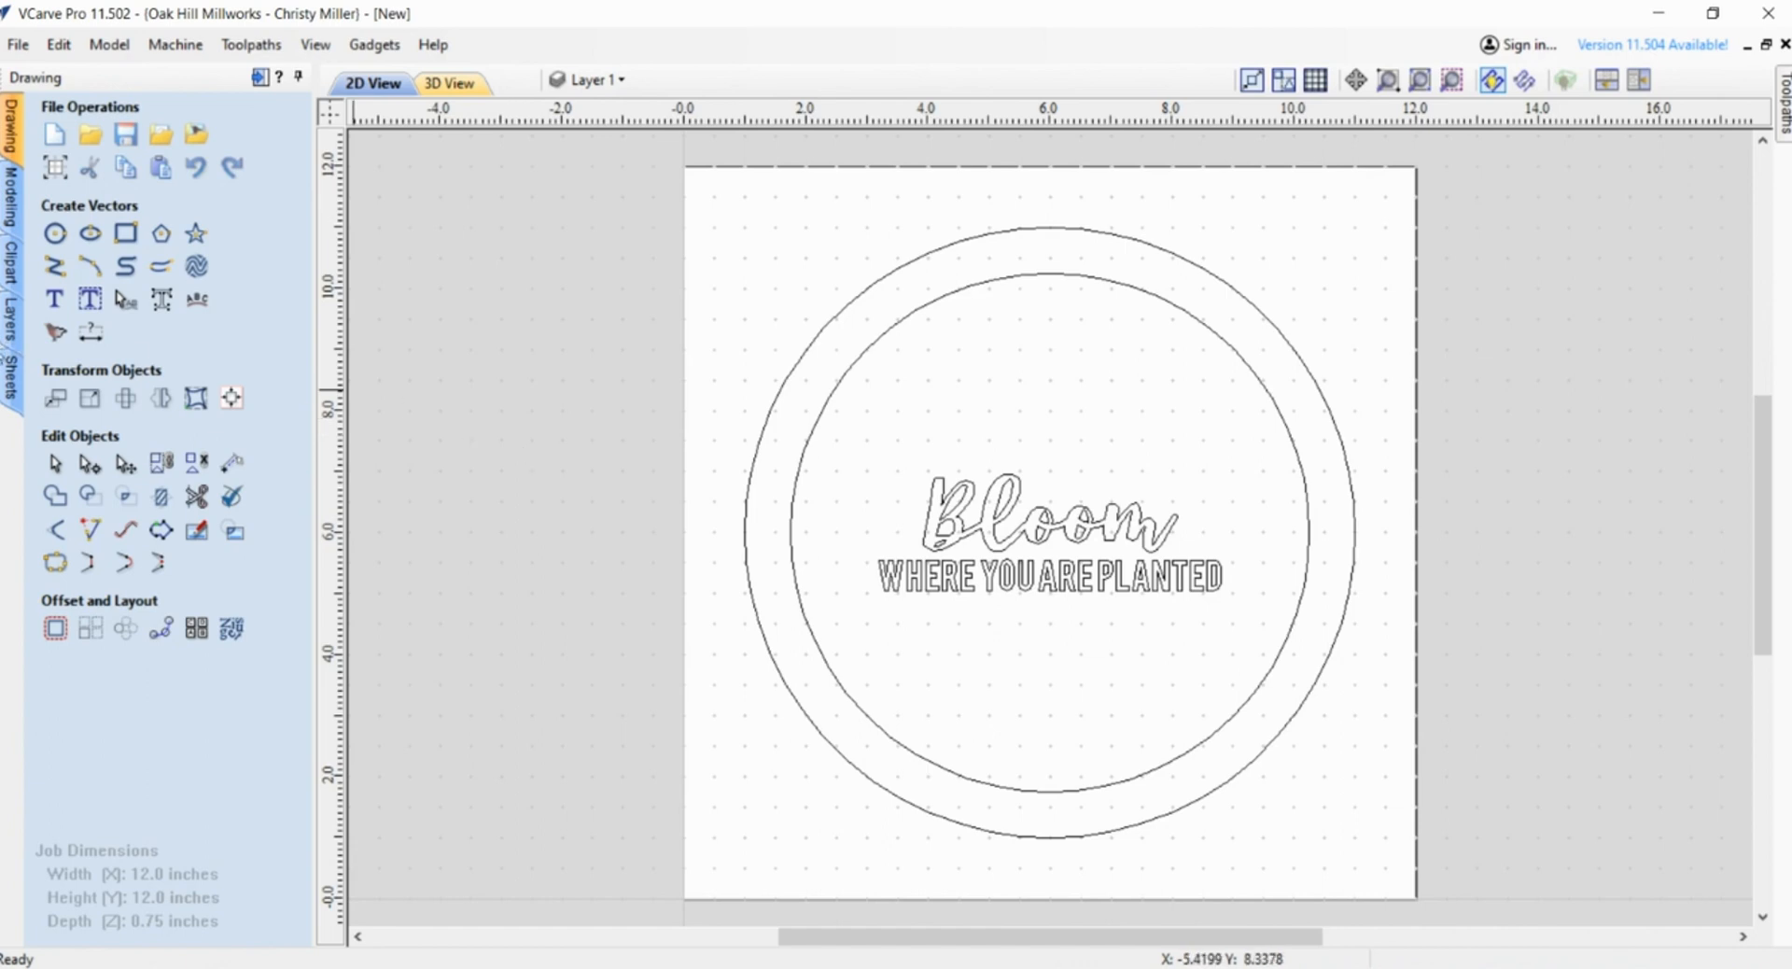
# - Rename the existing sheet Sheet 1 as Planter
pyautogui.click(11, 376)
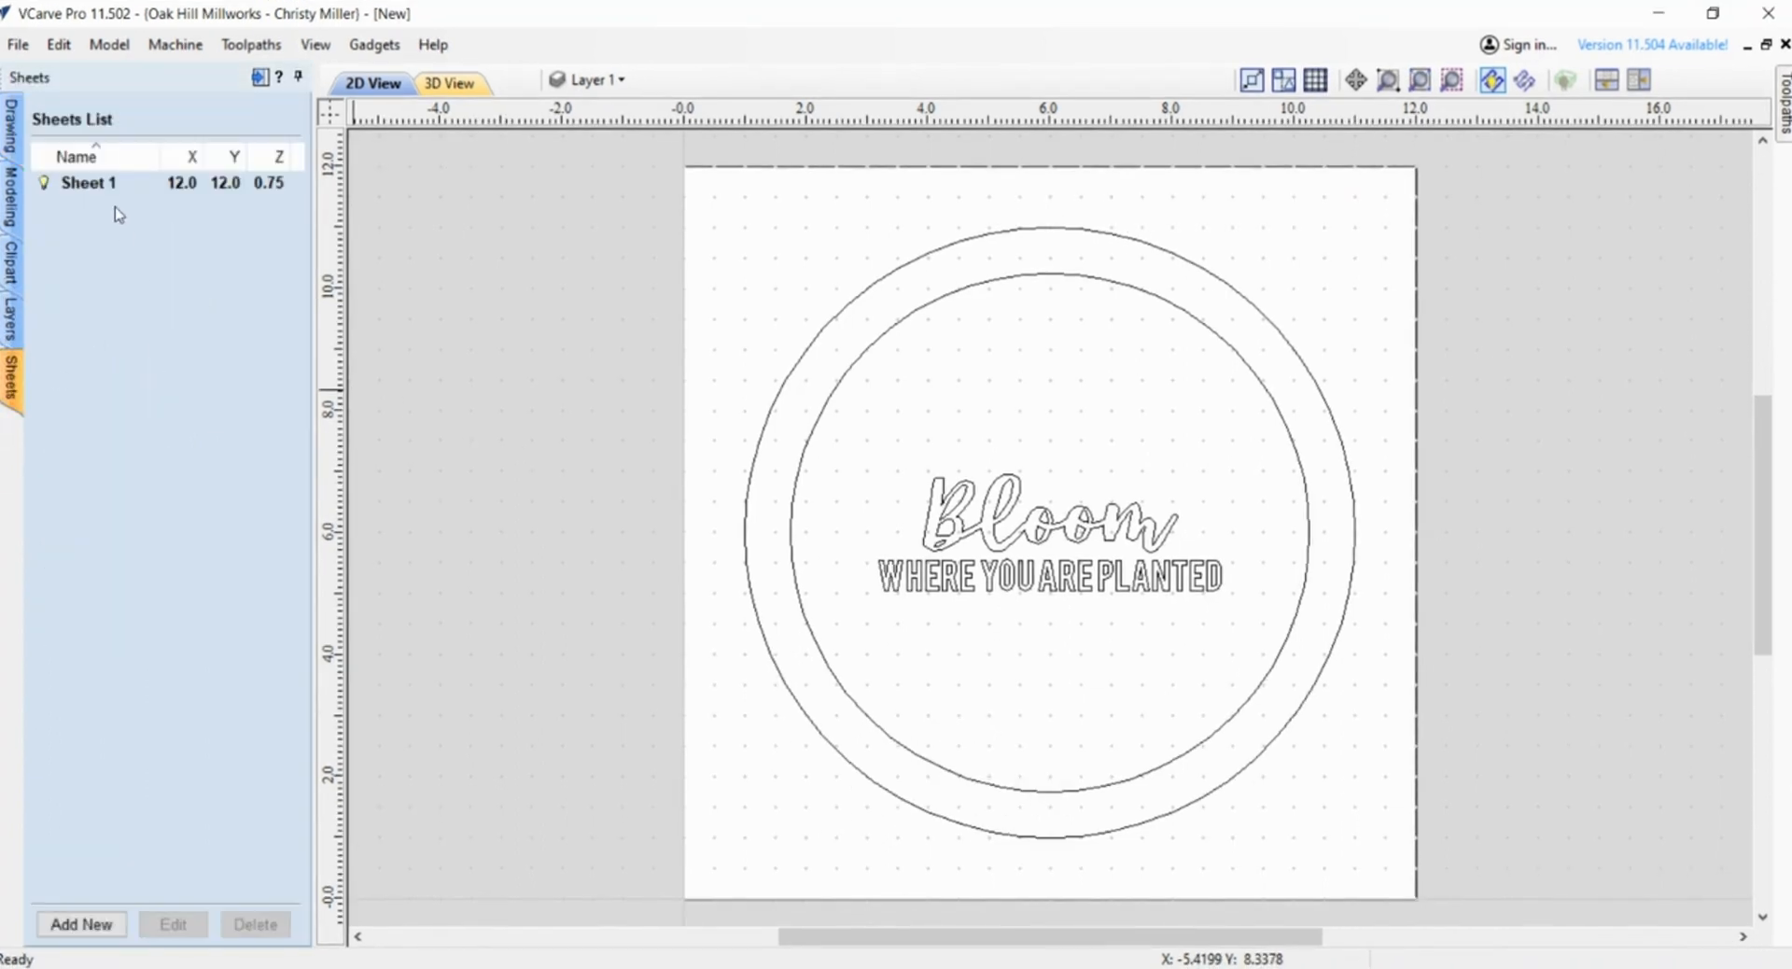
pyautogui.click(108, 184)
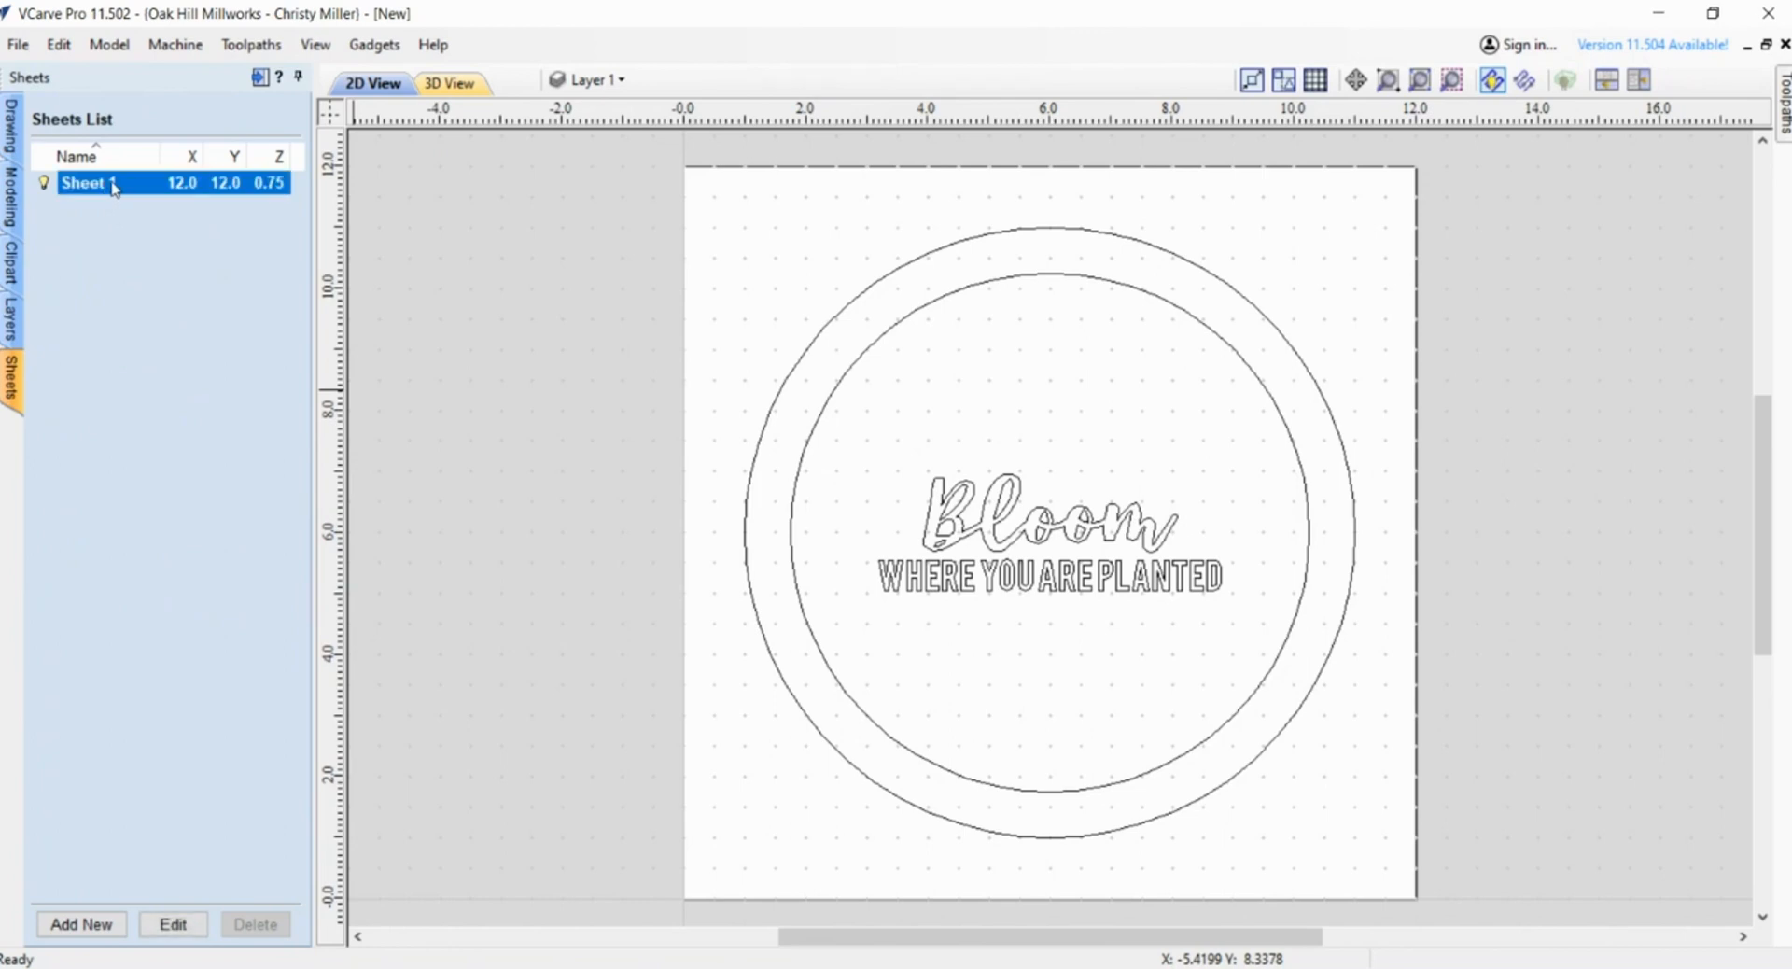
pyautogui.click(114, 184)
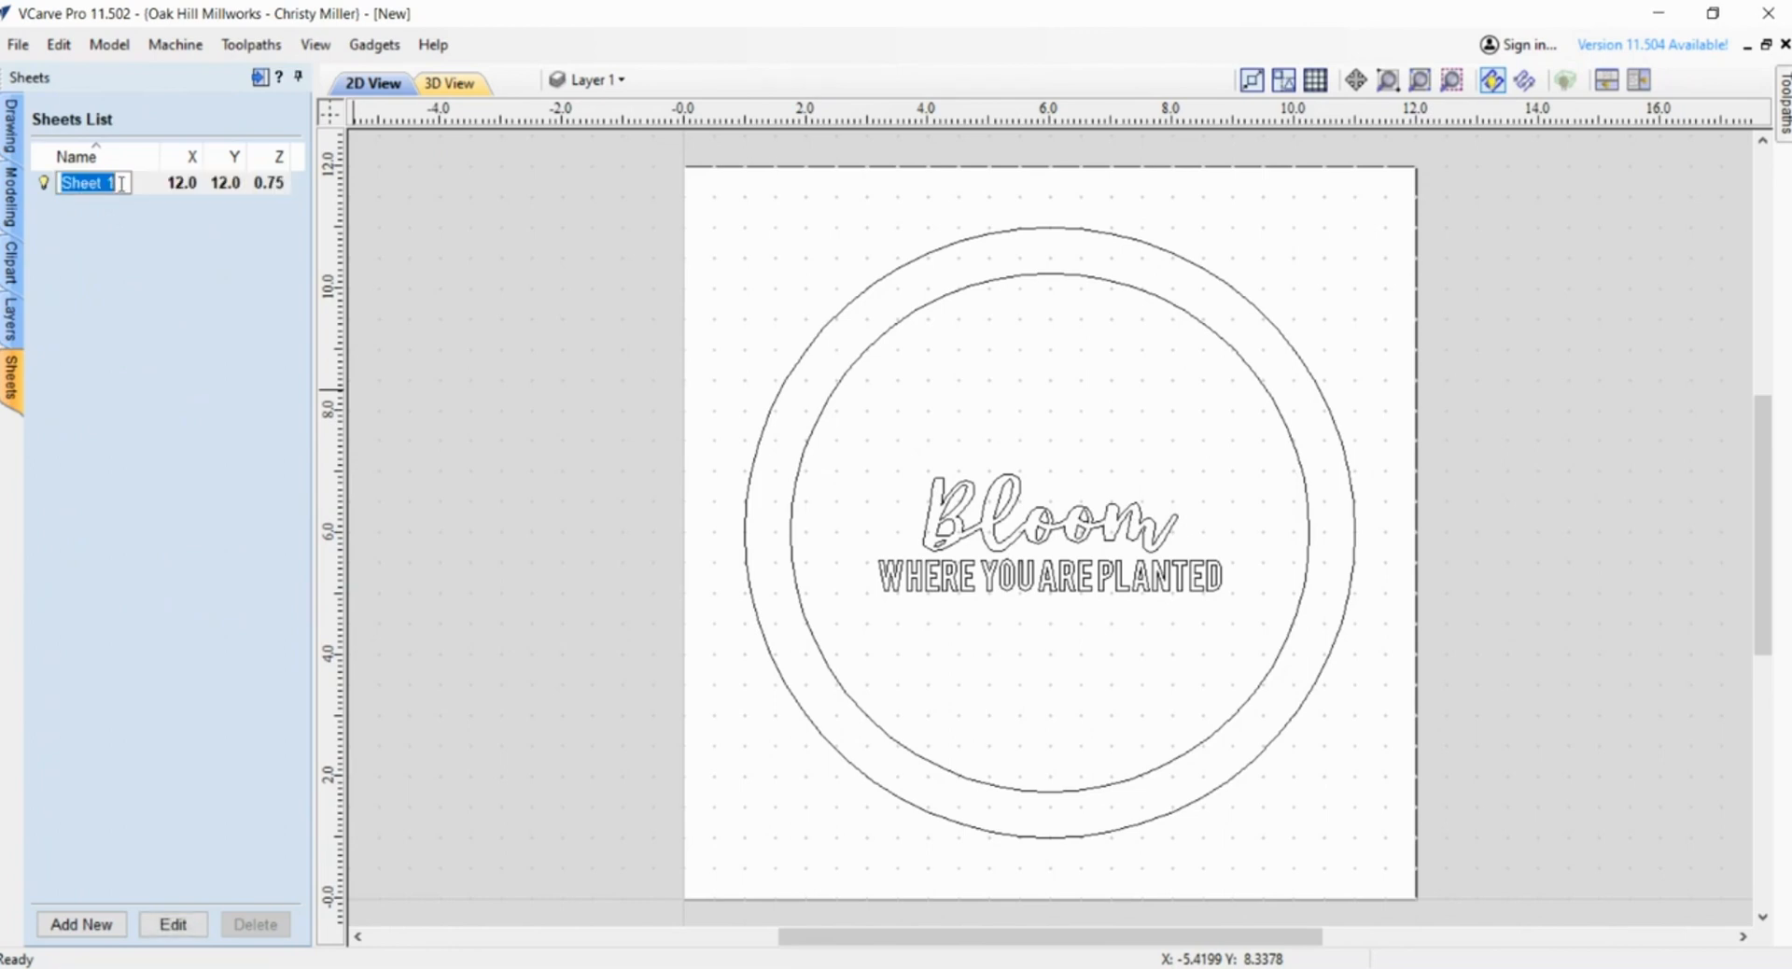
pyautogui.write('Planter')
pyautogui.press('Return')
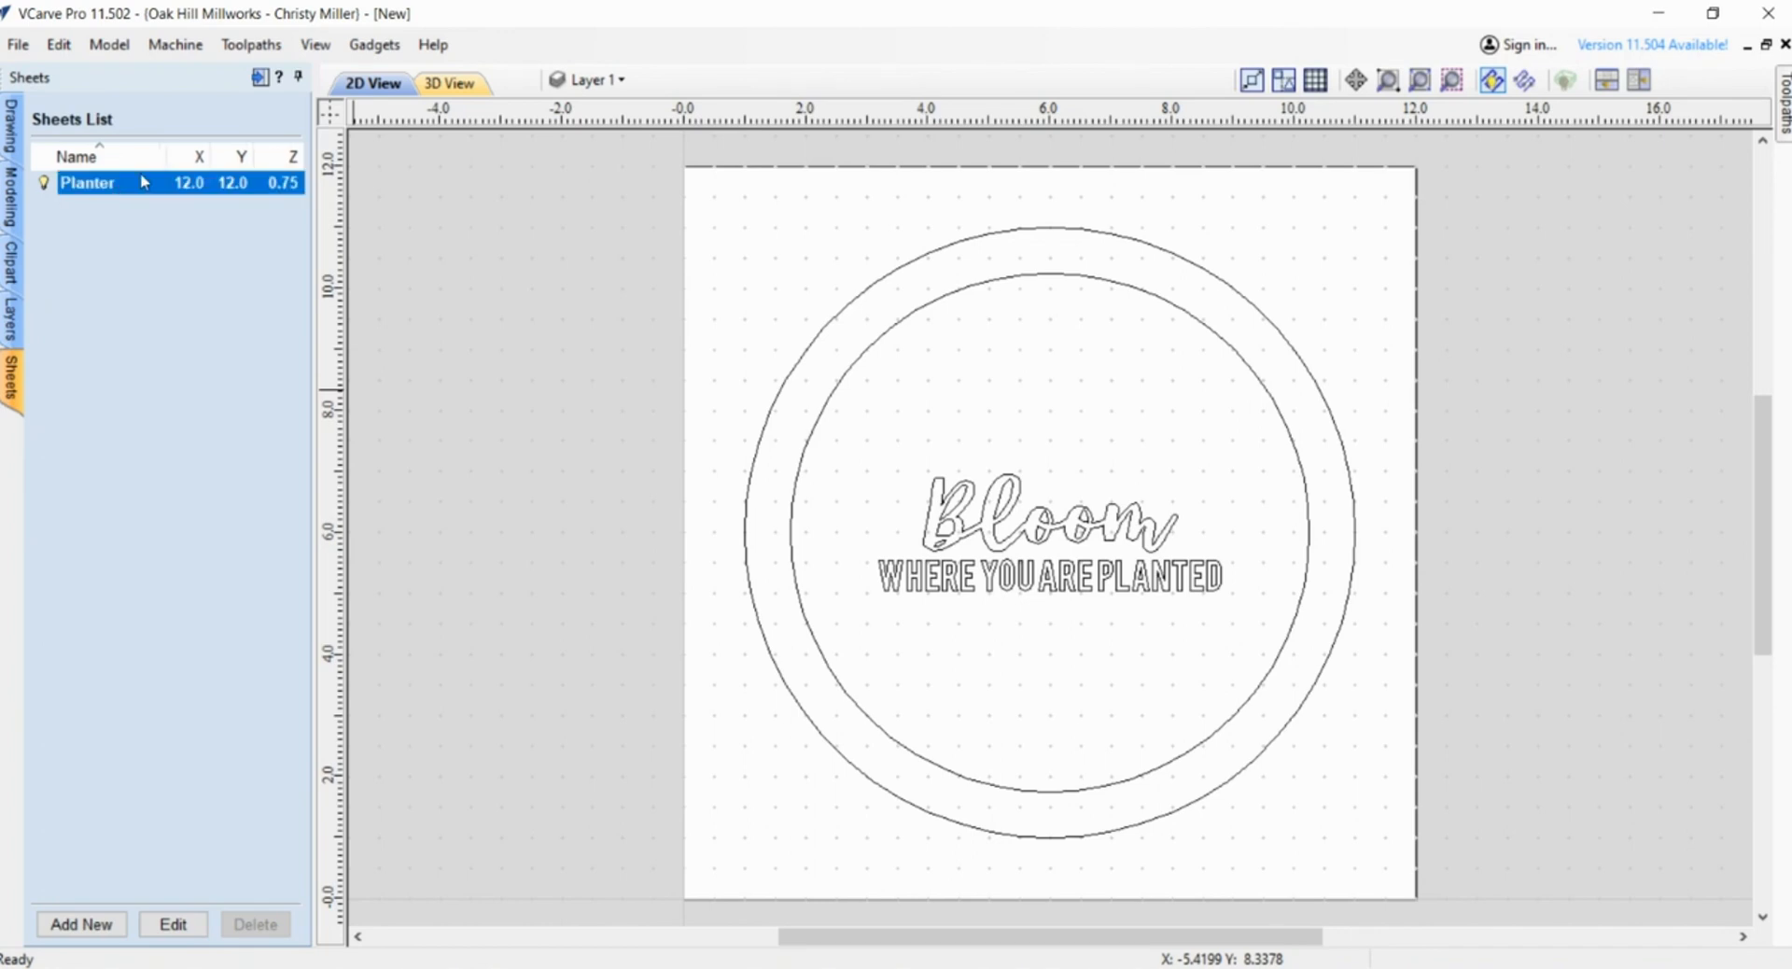
# - Add a new sheet to the job and name it Legs
pyautogui.click(81, 924)
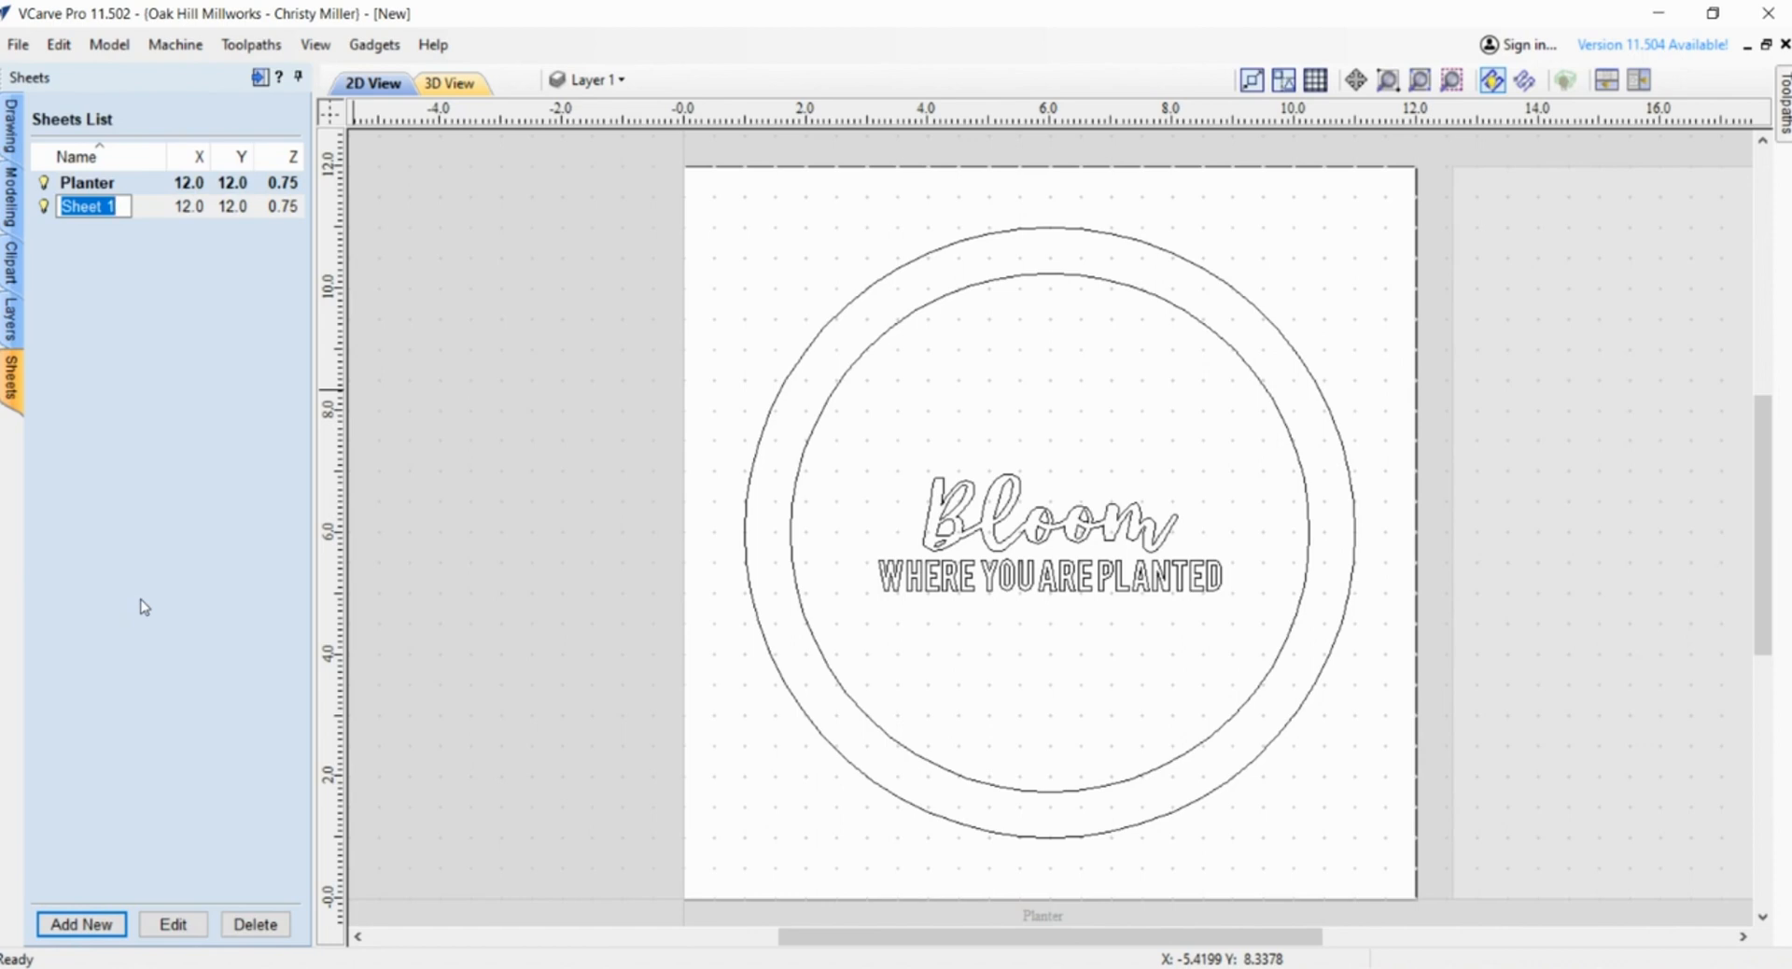
pyautogui.write('Legs')
pyautogui.press('Return')
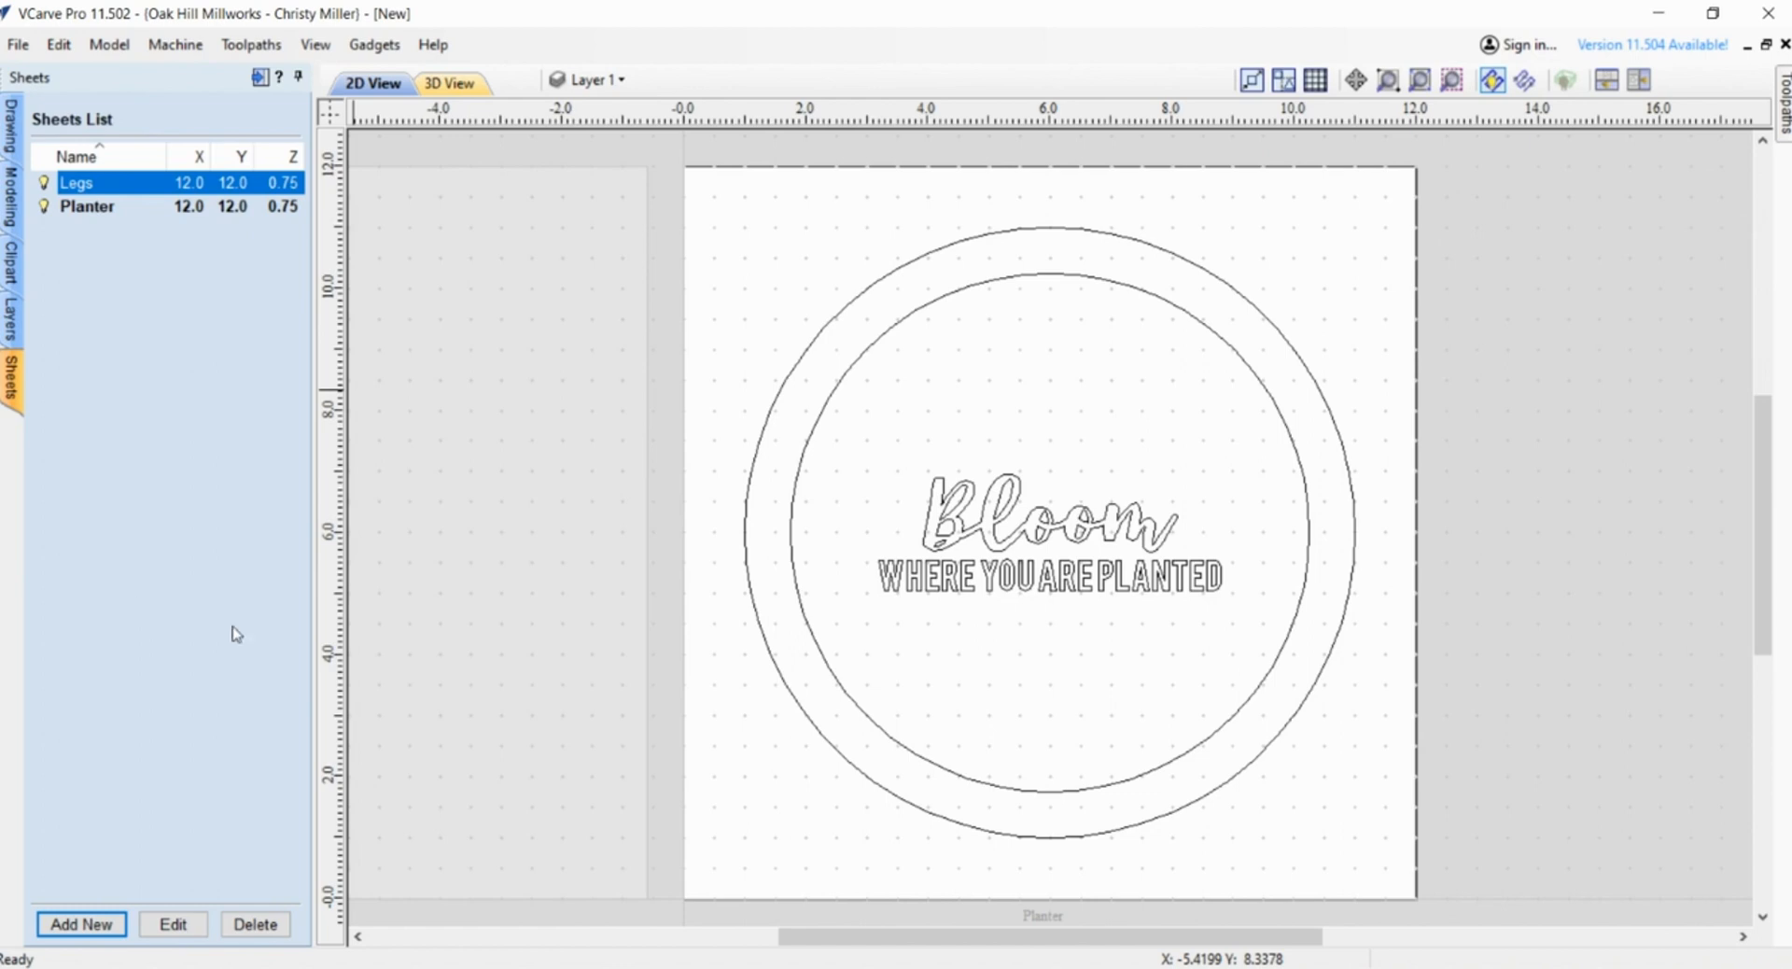
pyautogui.click(546, 592)
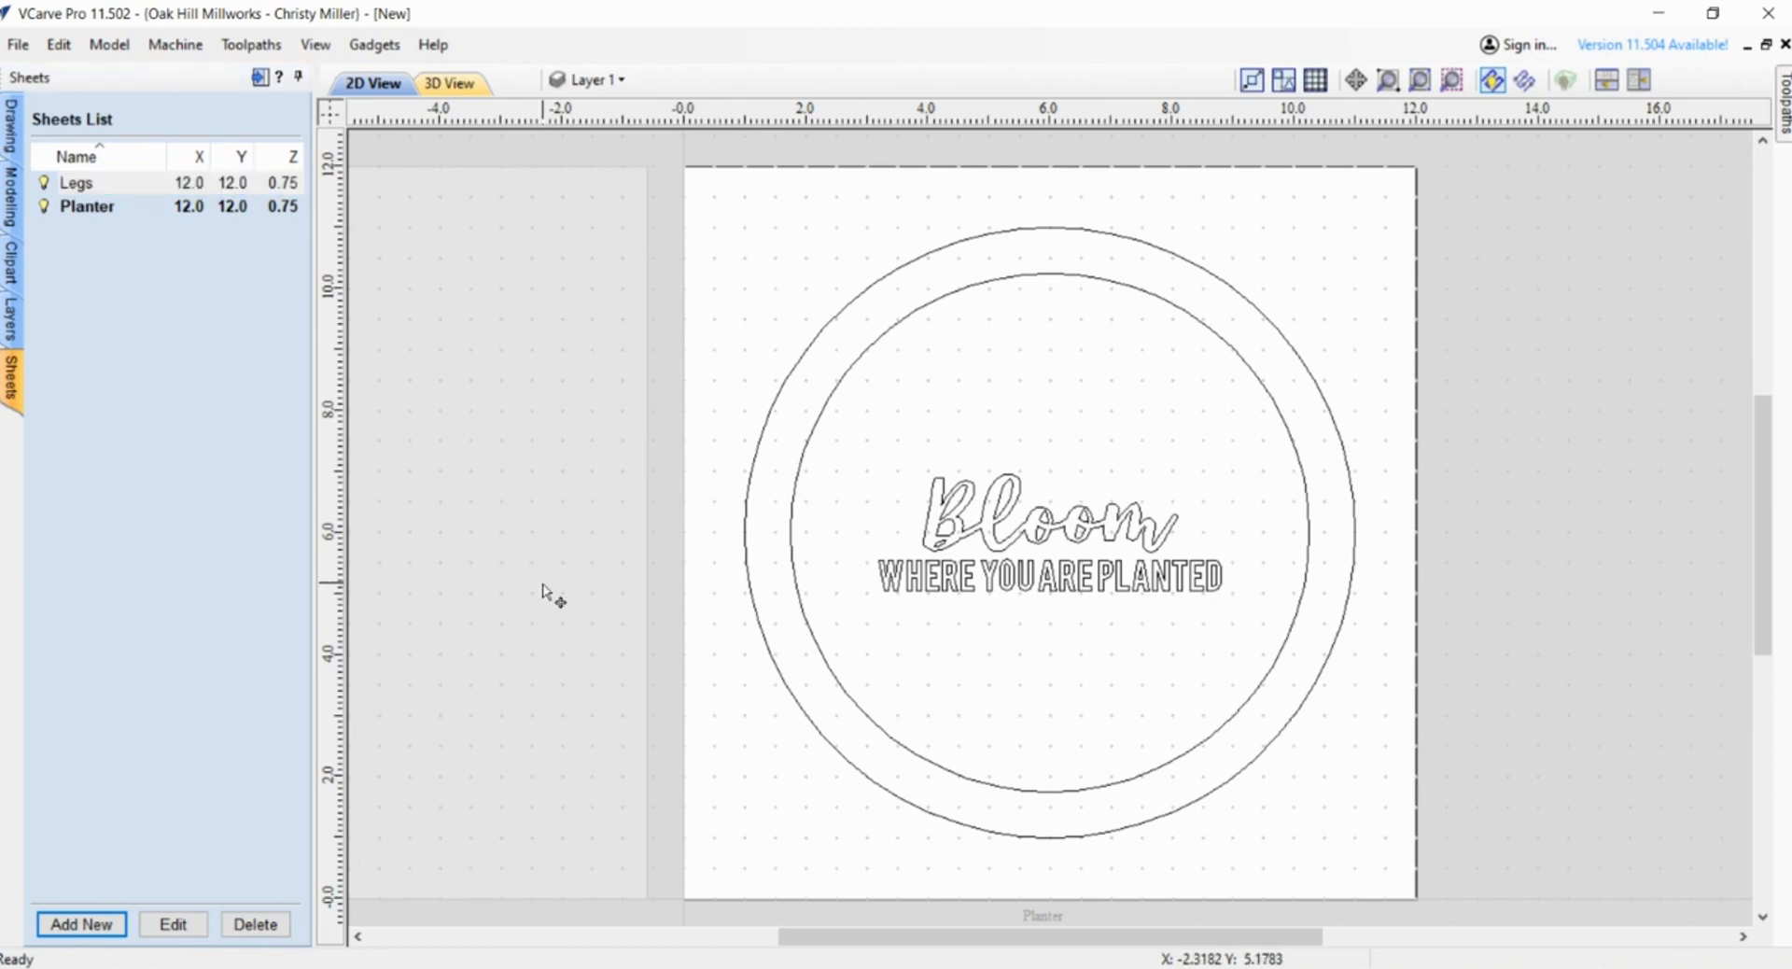
# - Switch between the Legs and Planter sheets, ending with the Legs sheet active
pyautogui.click(546, 592)
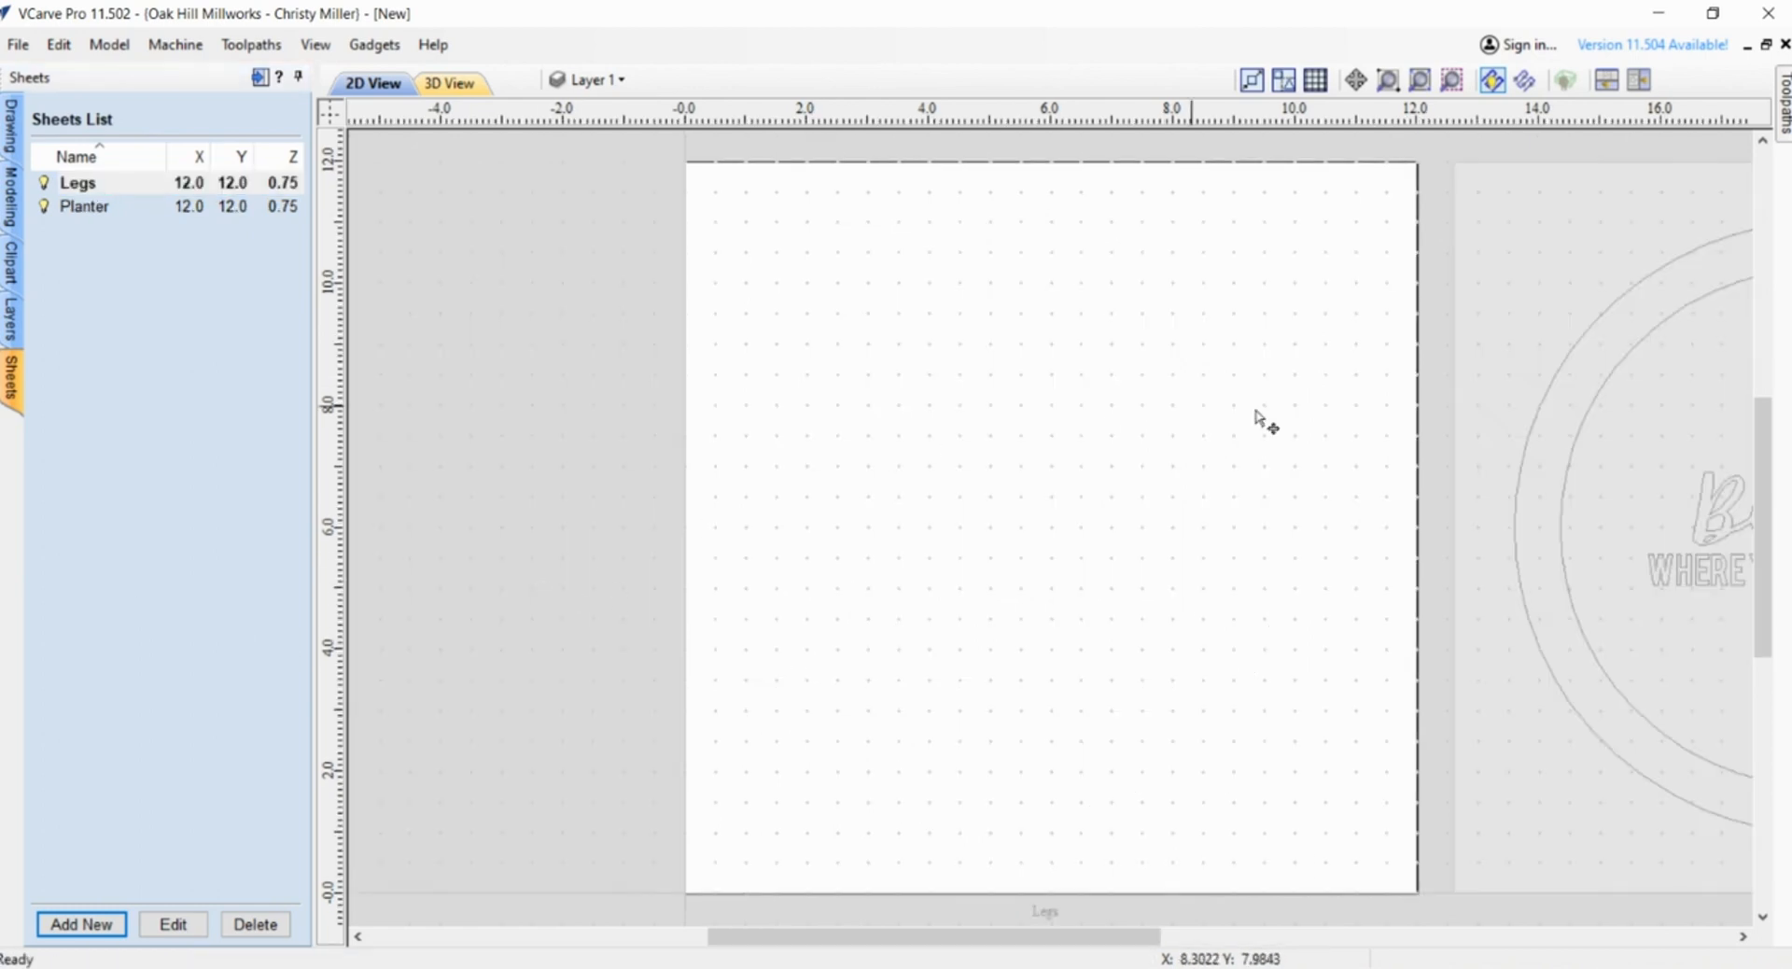
pyautogui.click(1560, 272)
pyautogui.click(580, 344)
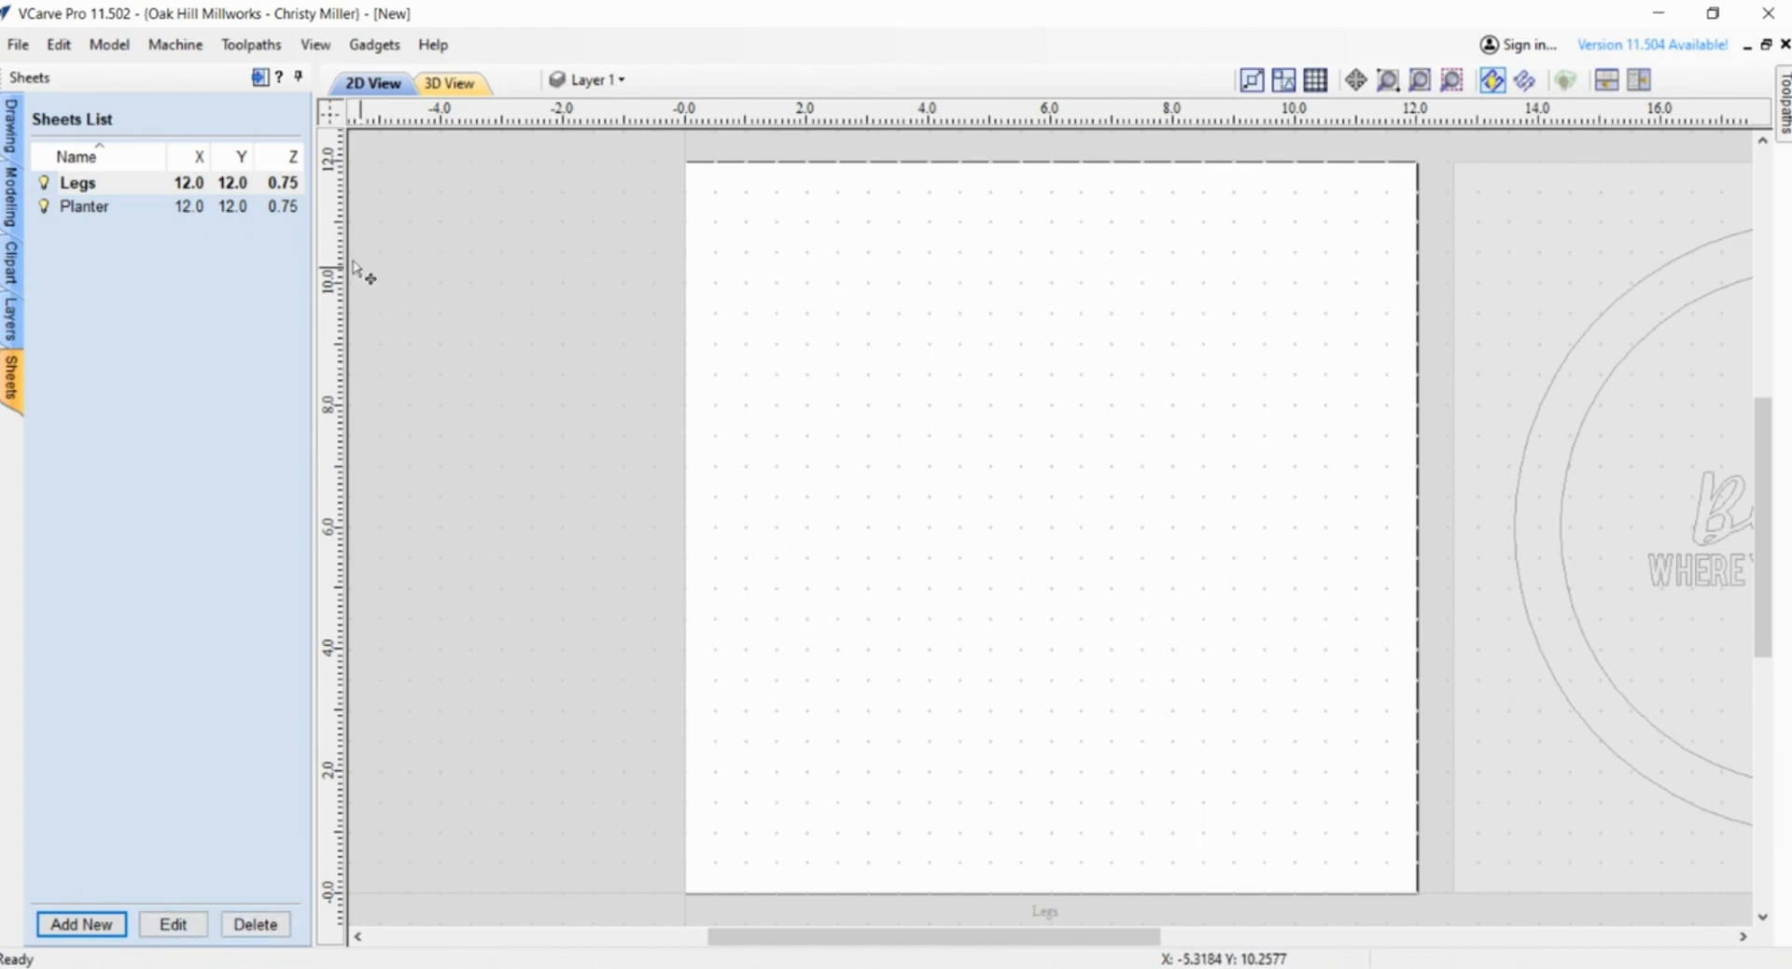
# - Draw a rectangle 2.0 inches wide and 10 inches high with external radiused corners of 0.125 inches
pyautogui.click(21, 165)
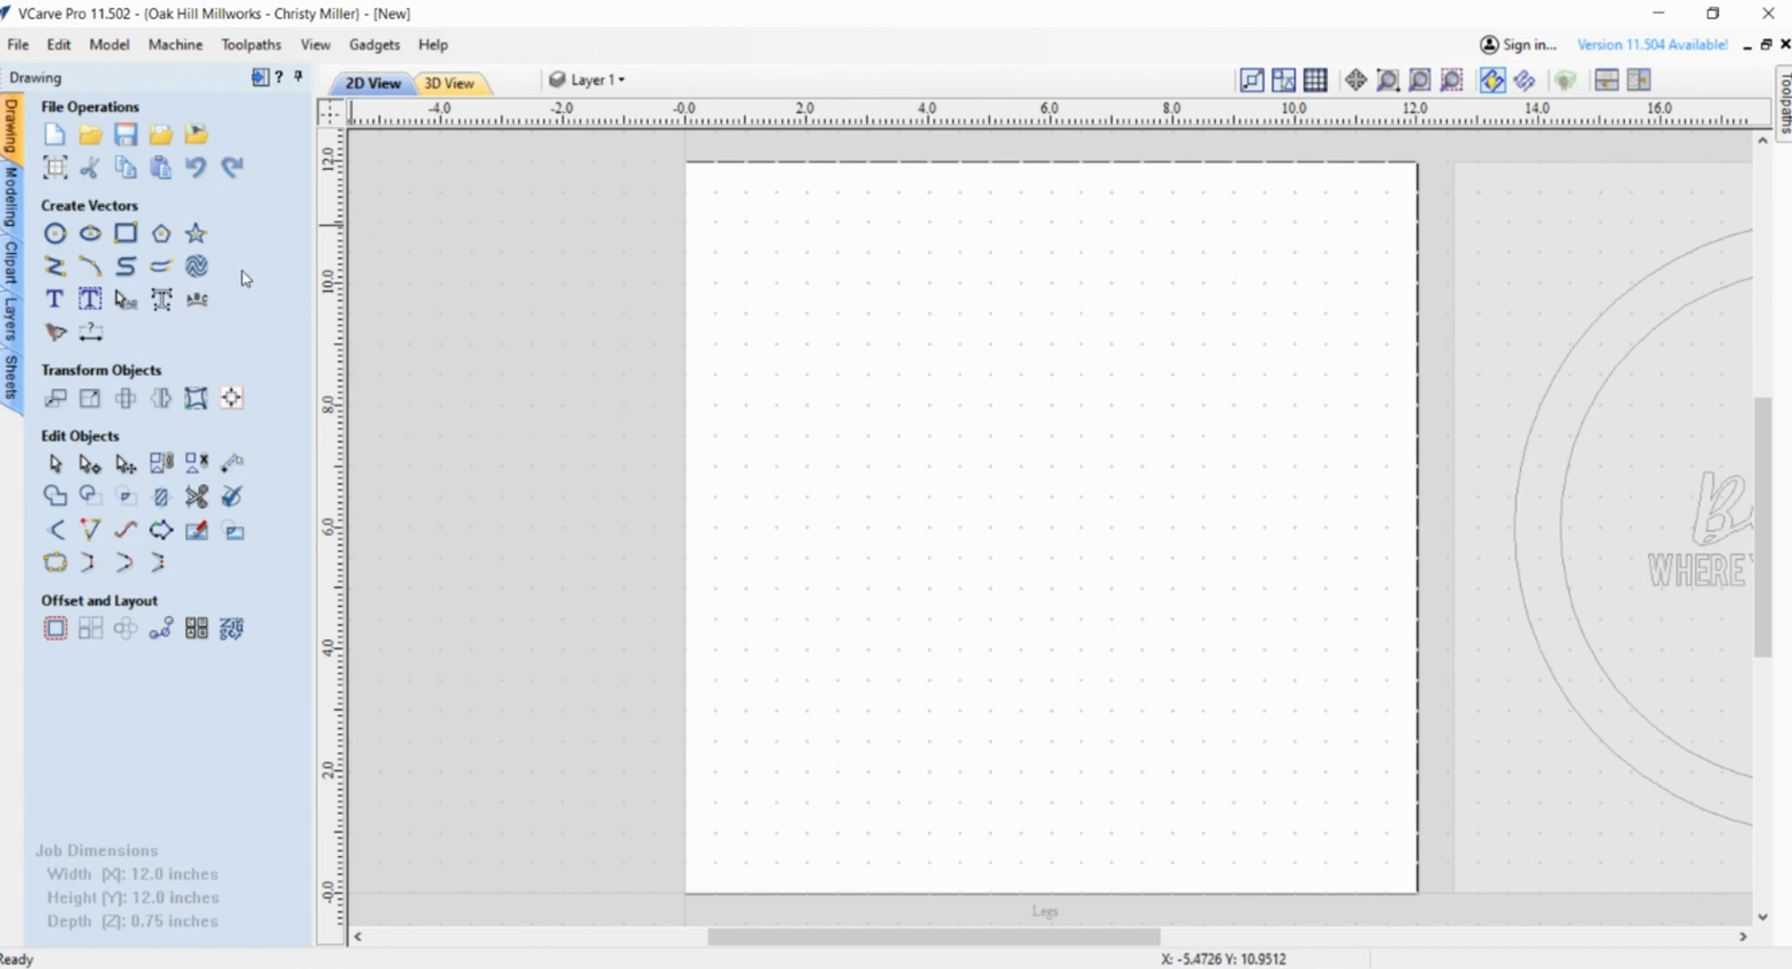
pyautogui.click(125, 232)
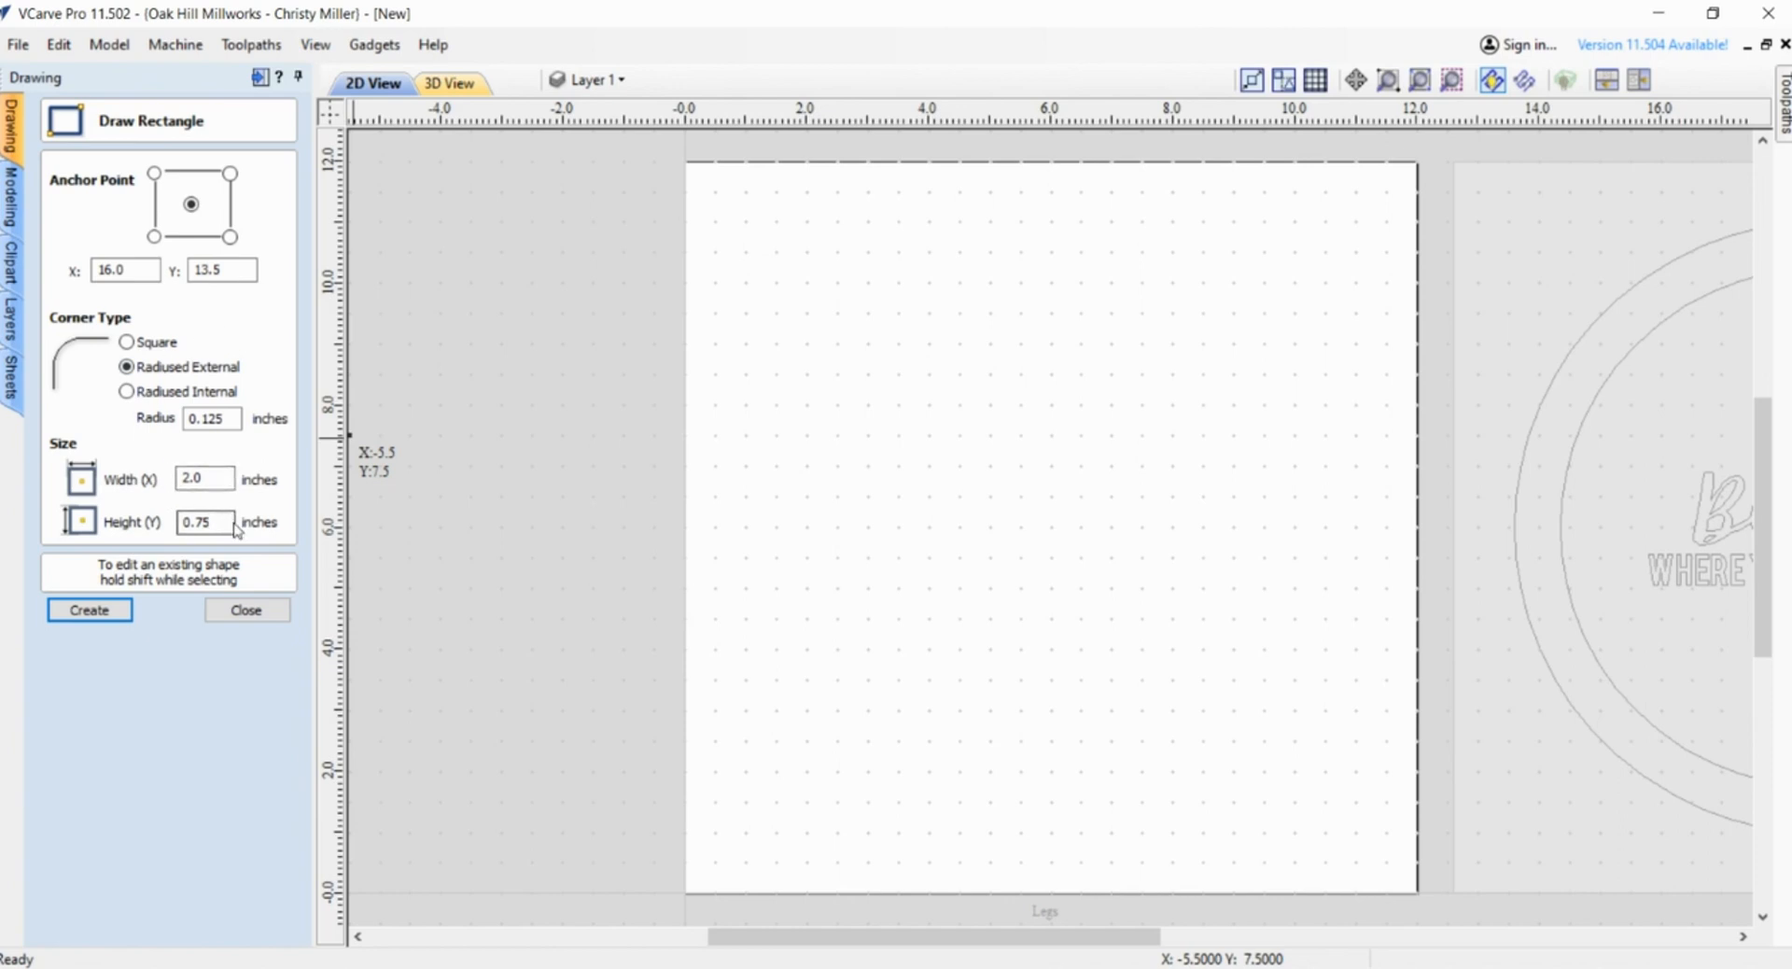
pyautogui.moveTo(233, 522); pyautogui.dragTo(103, 549)
pyautogui.press('BackSpace')
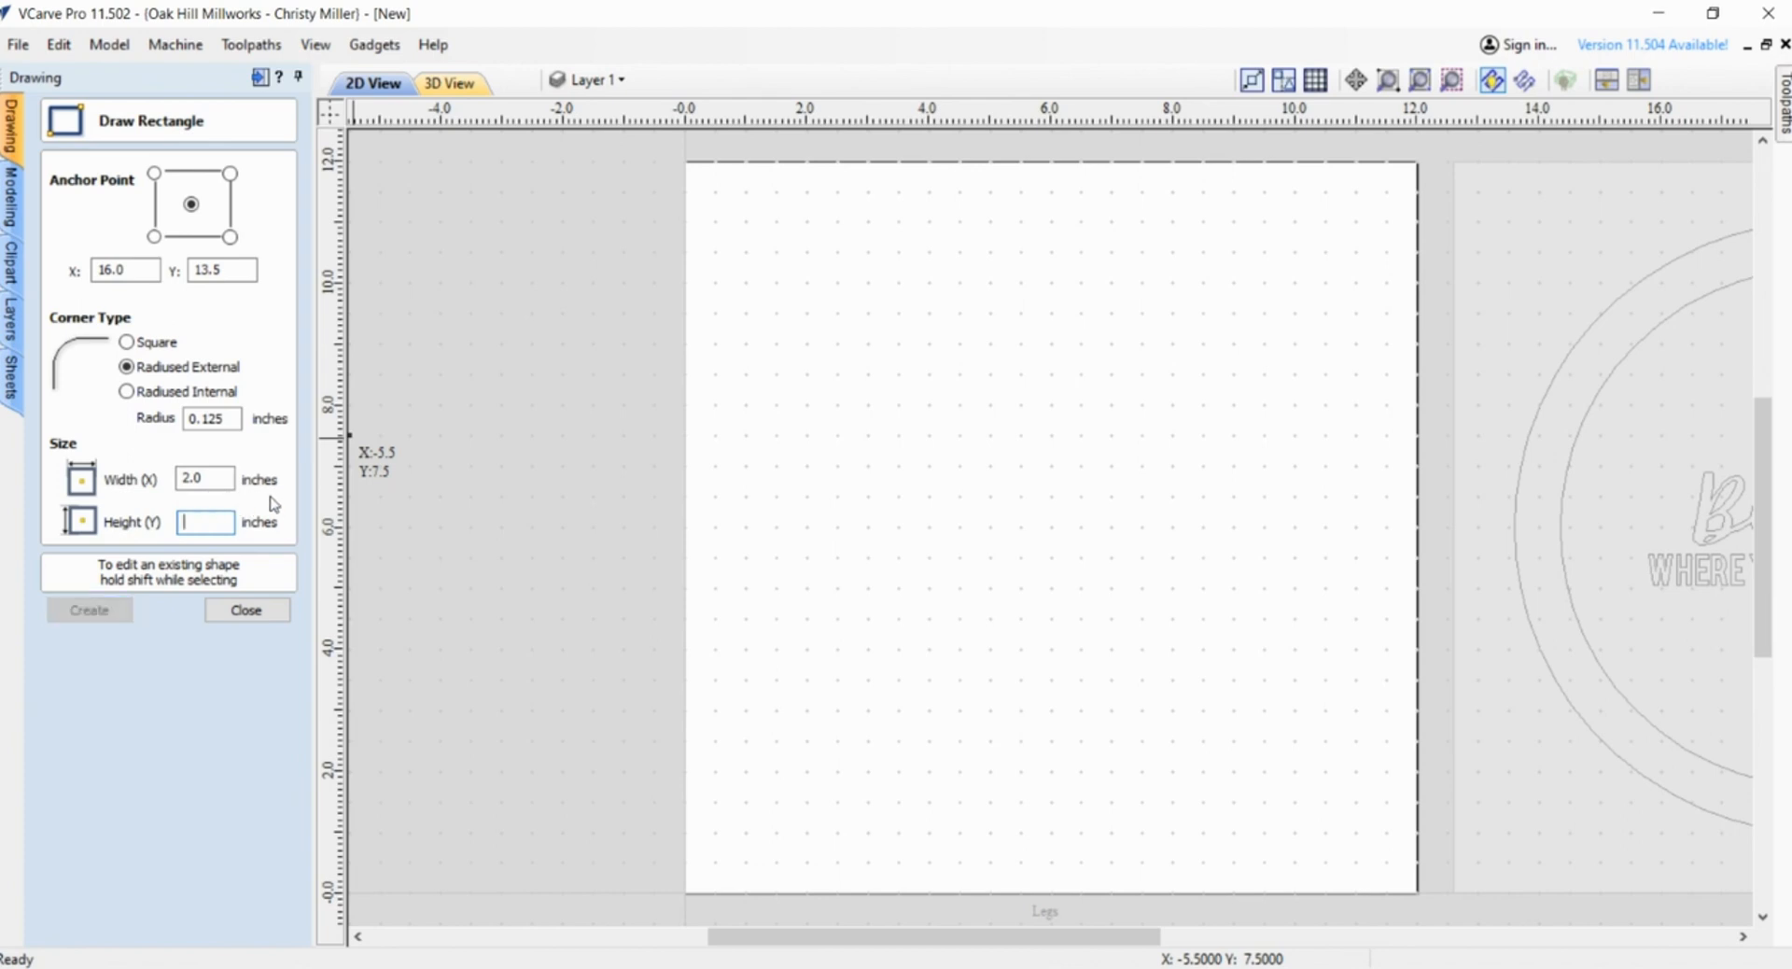
pyautogui.write('10')
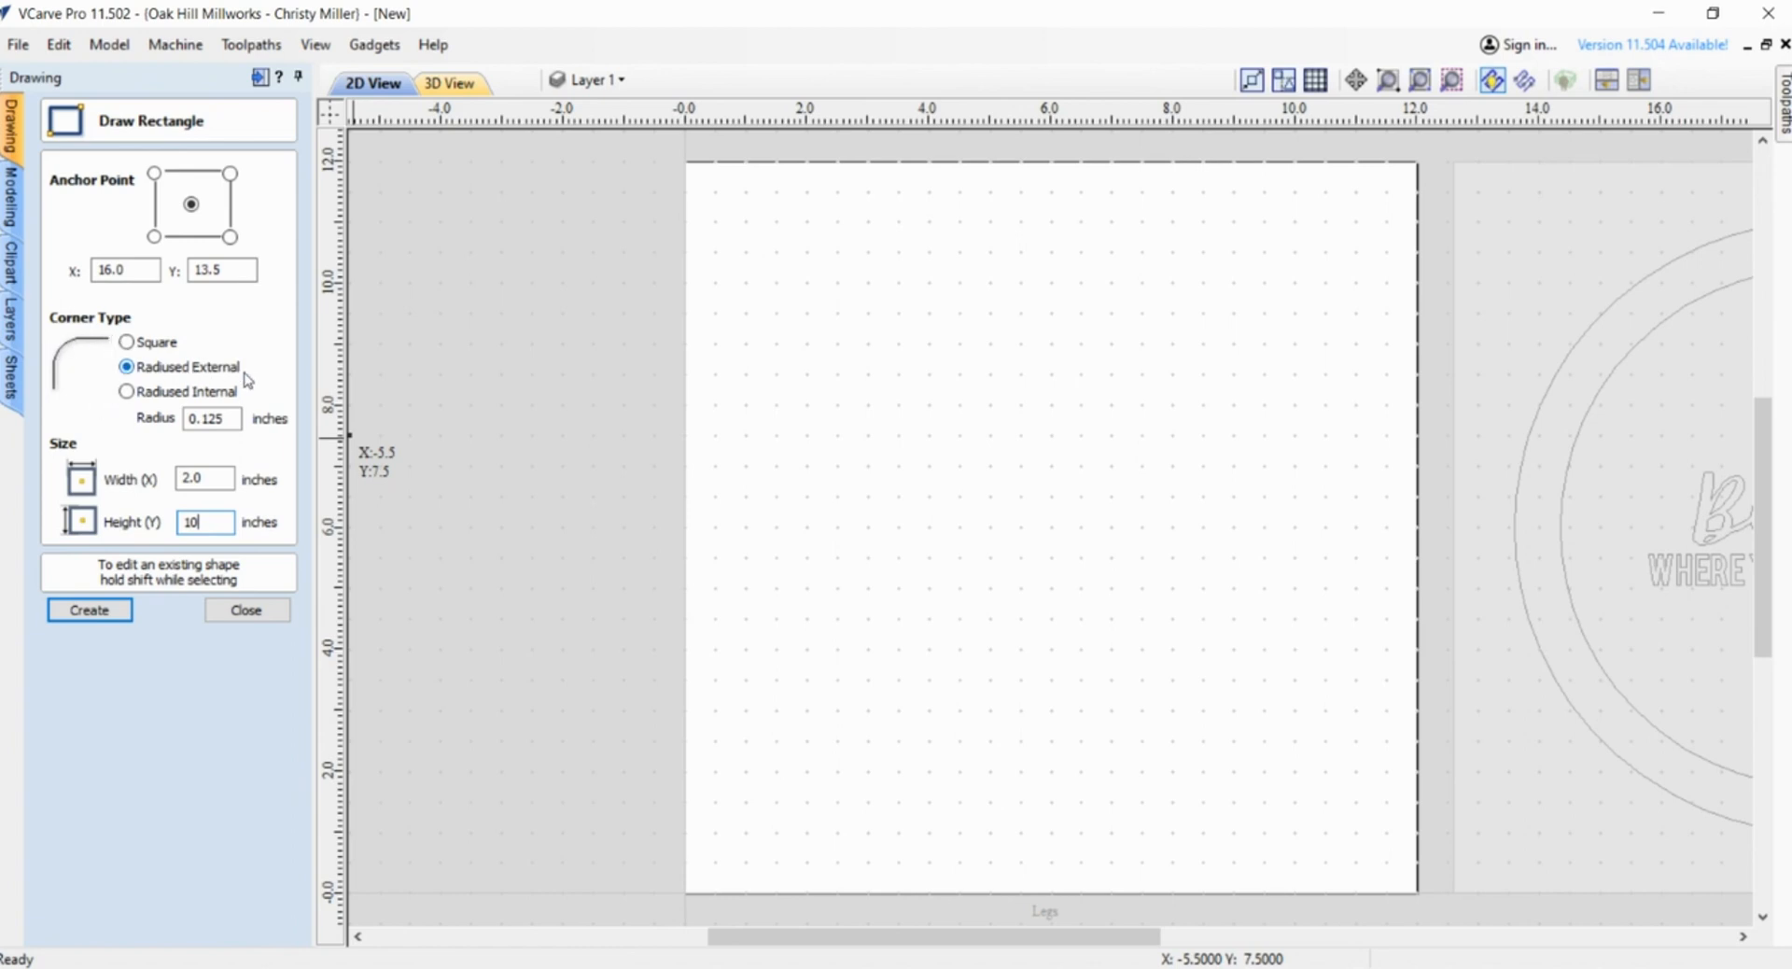
pyautogui.click(127, 392)
pyautogui.click(128, 368)
pyautogui.click(221, 418)
pyautogui.click(94, 610)
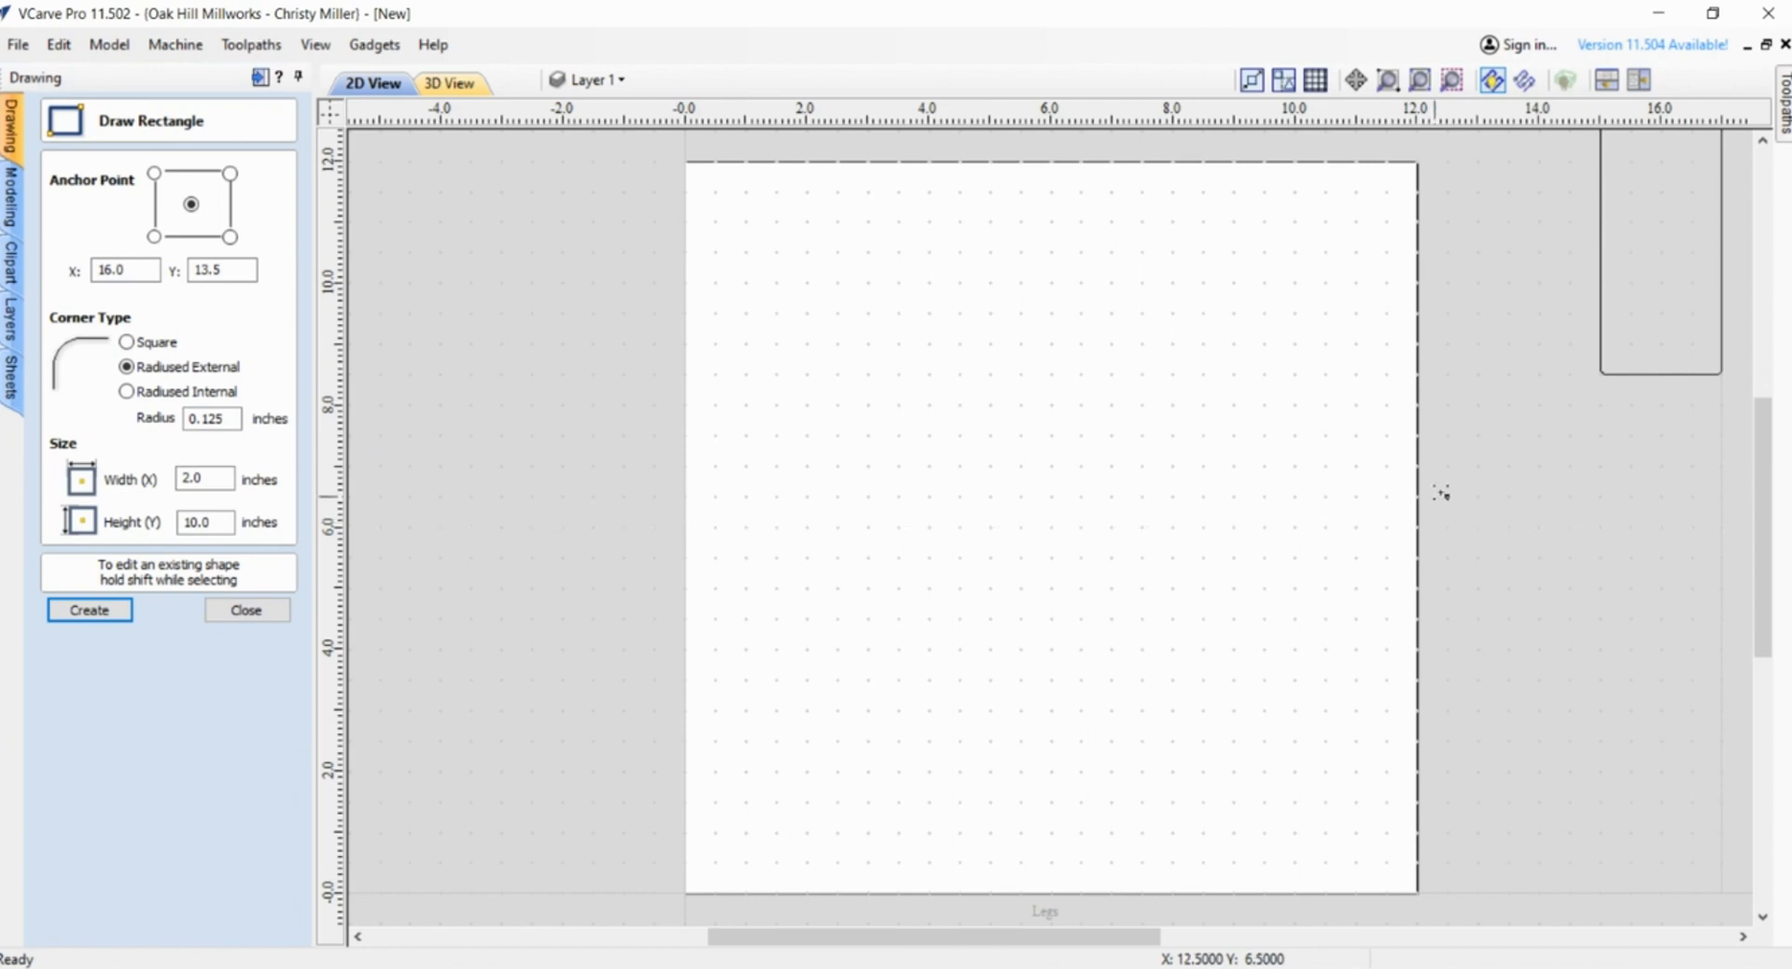
pyautogui.click(225, 606)
# - Move the rectangle onto the Legs sheet so it spans about X 3 to X 5 inches, and deselect it
pyautogui.click(130, 468)
pyautogui.click(1635, 374)
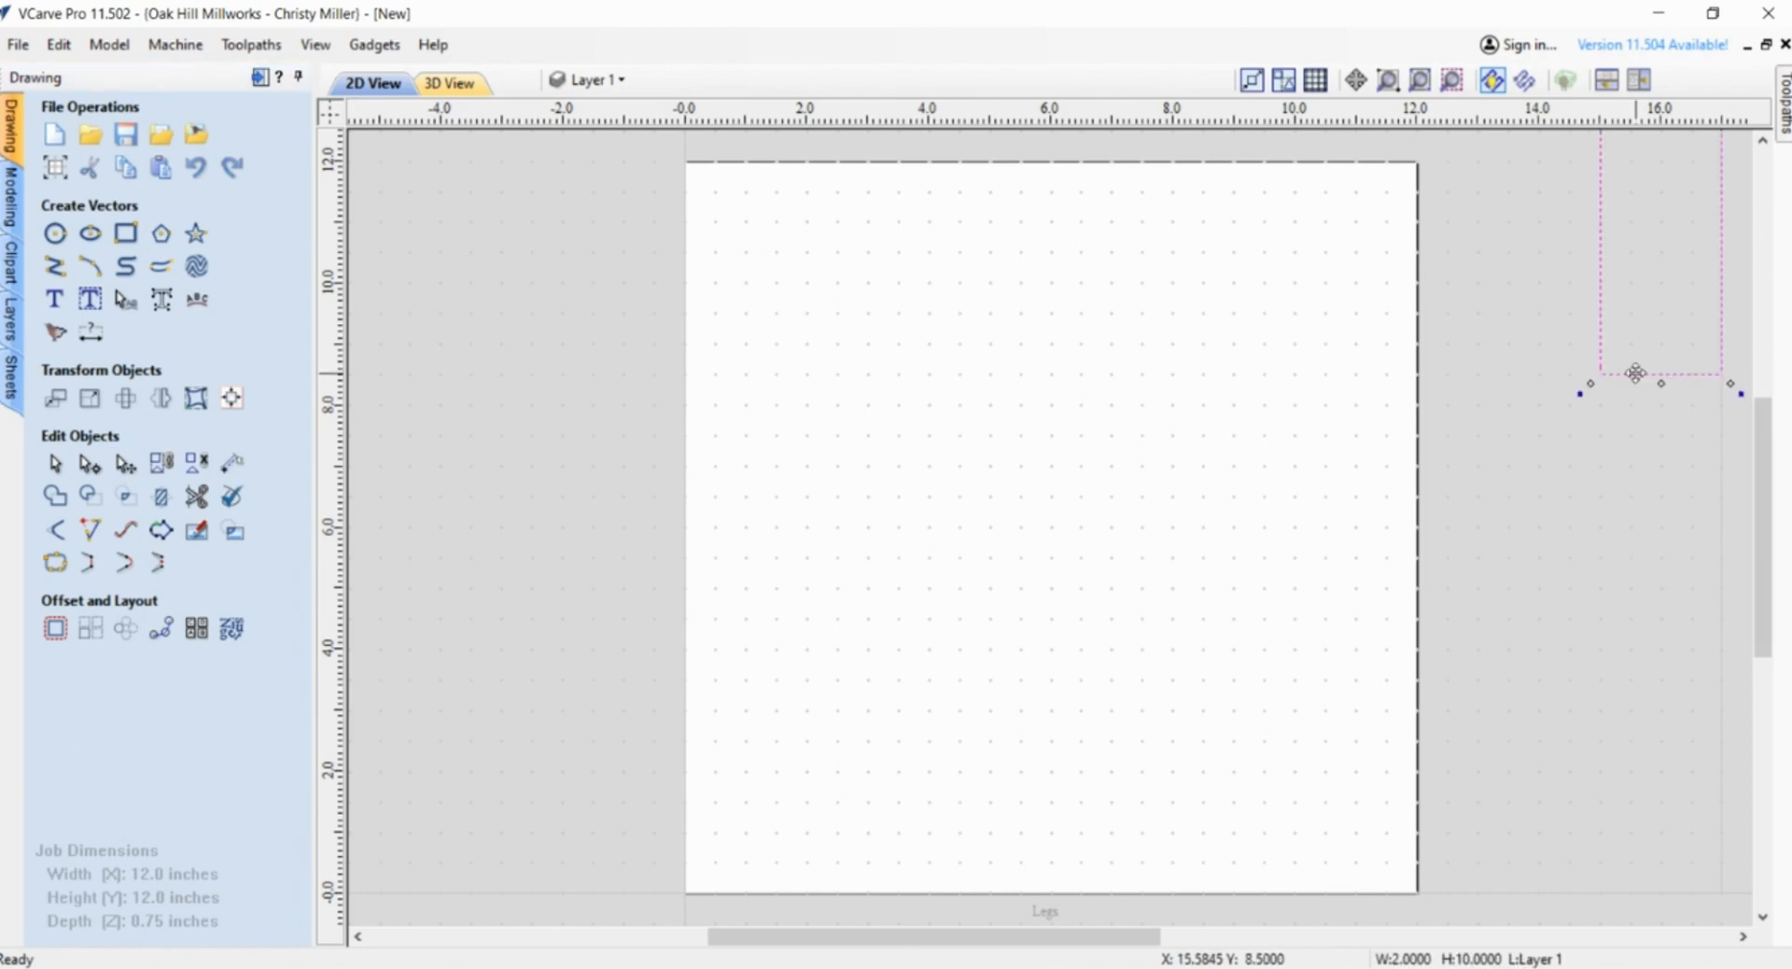
pyautogui.moveTo(1635, 373); pyautogui.dragTo(776, 861)
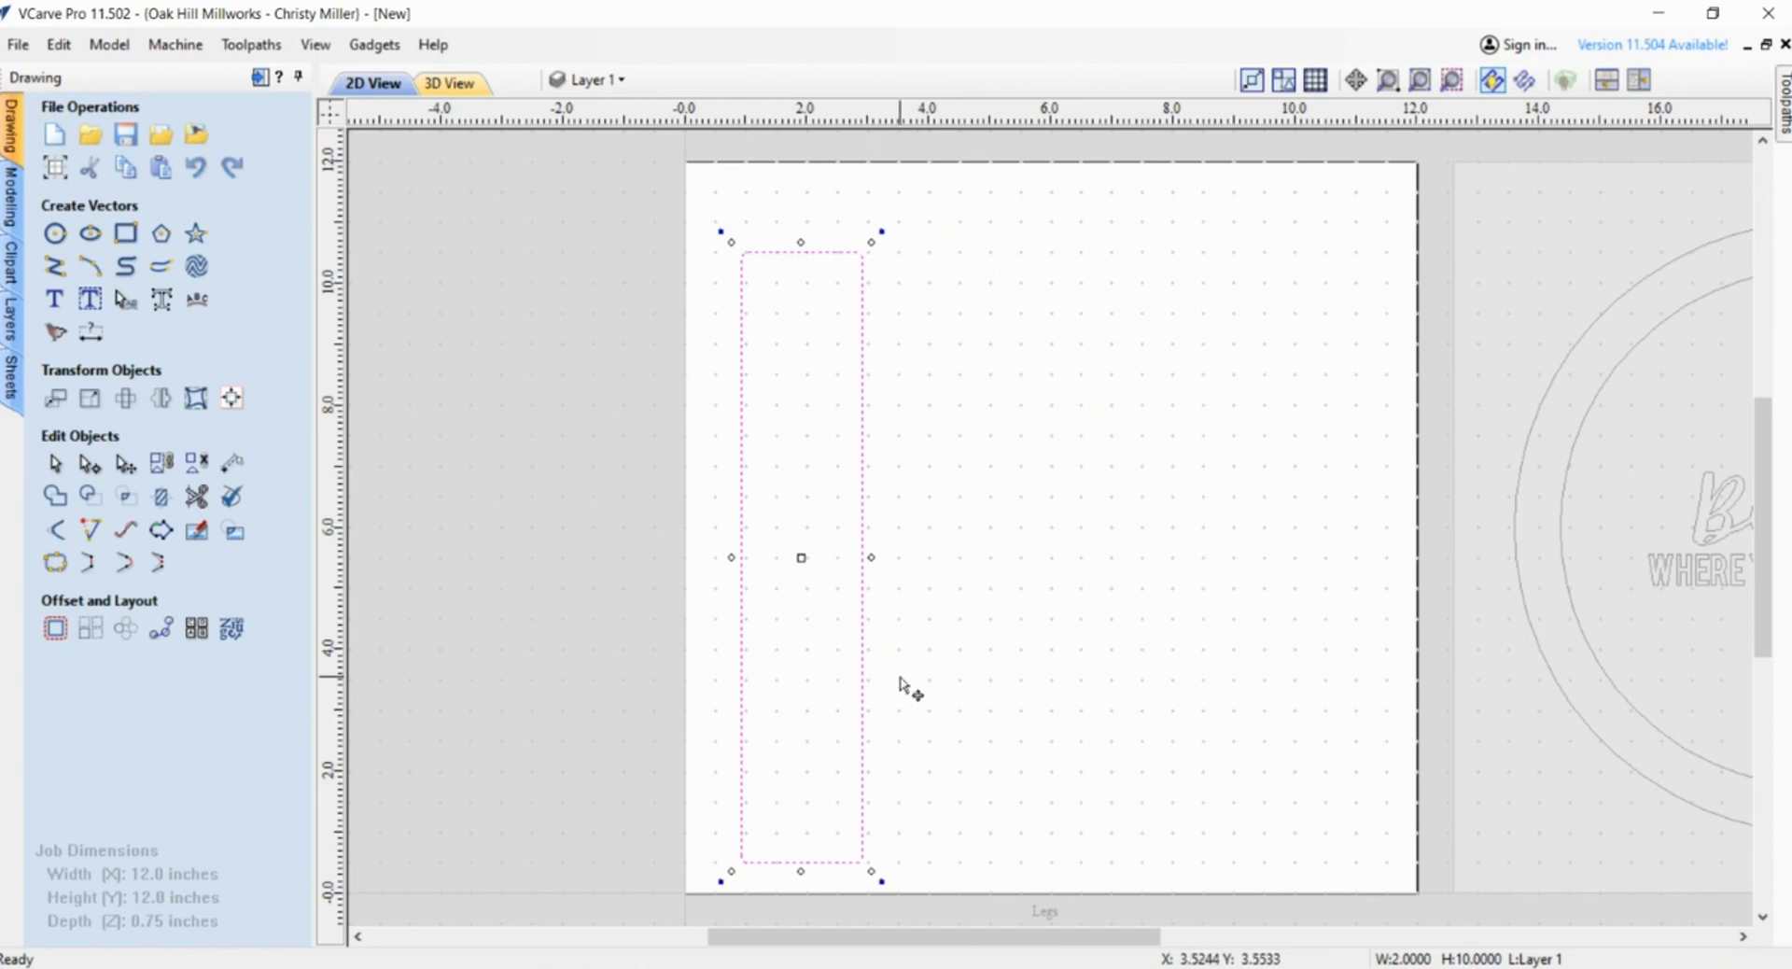
pyautogui.keyDown('ctrl'); pyautogui.moveTo(801, 550); pyautogui.dragTo(929, 553); pyautogui.keyUp('ctrl')
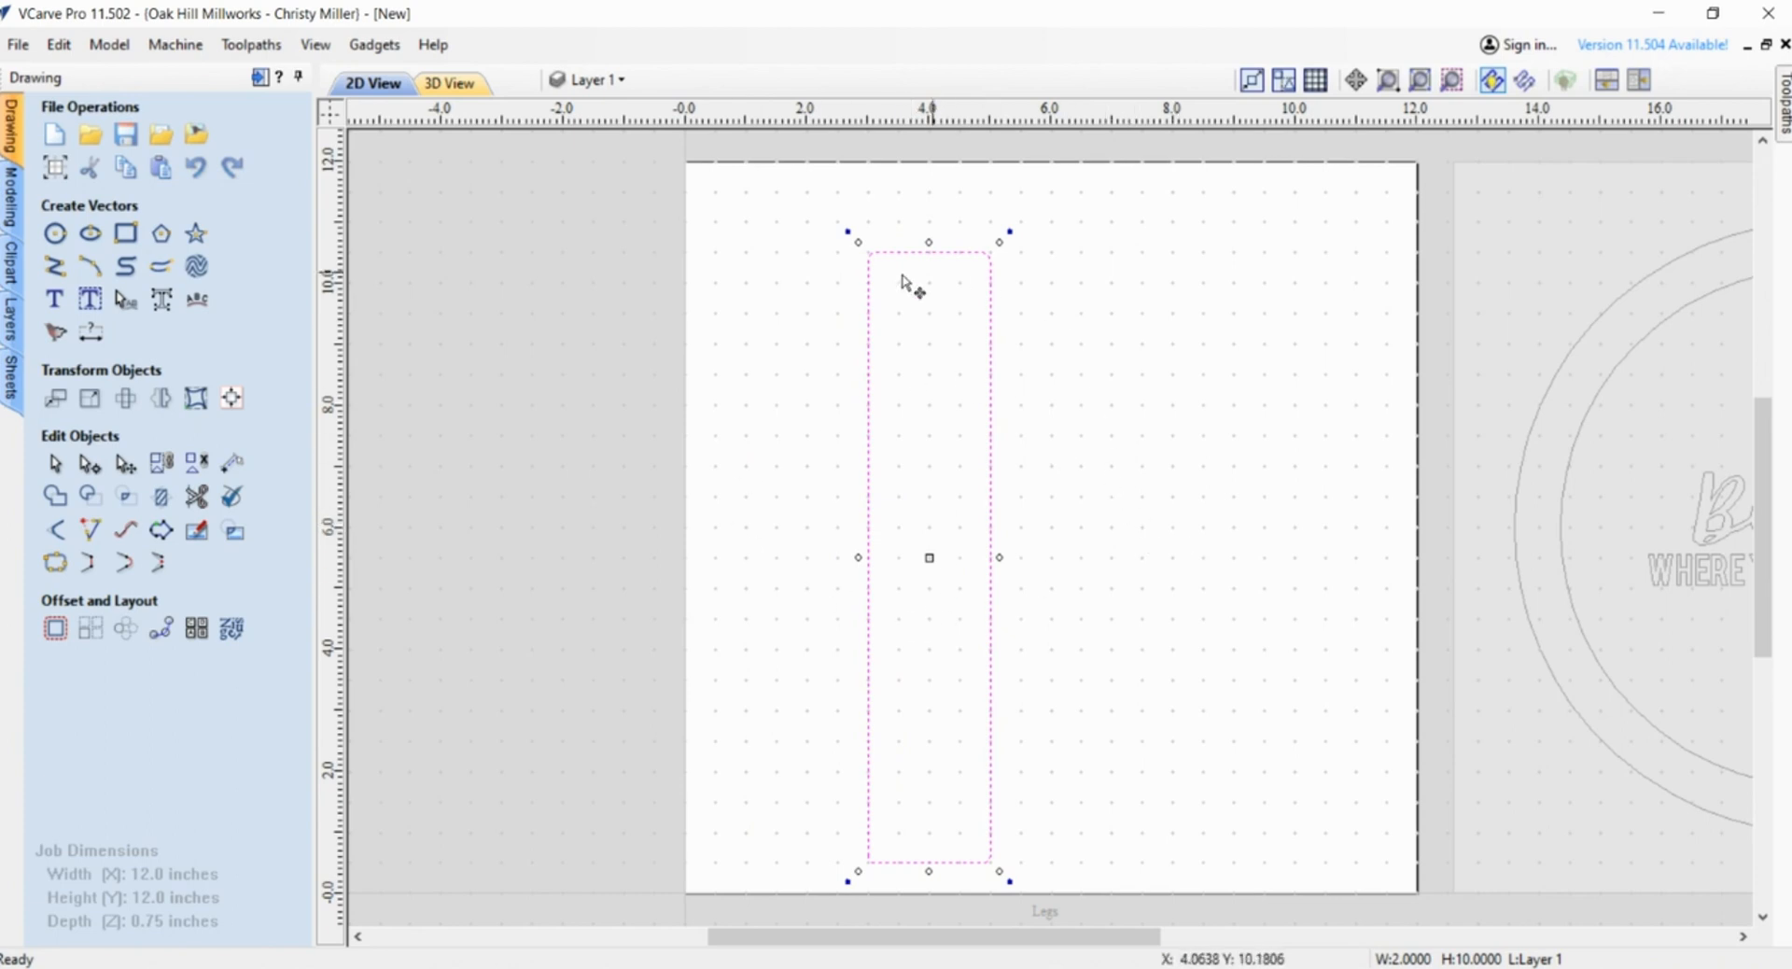
pyautogui.click(1093, 550)
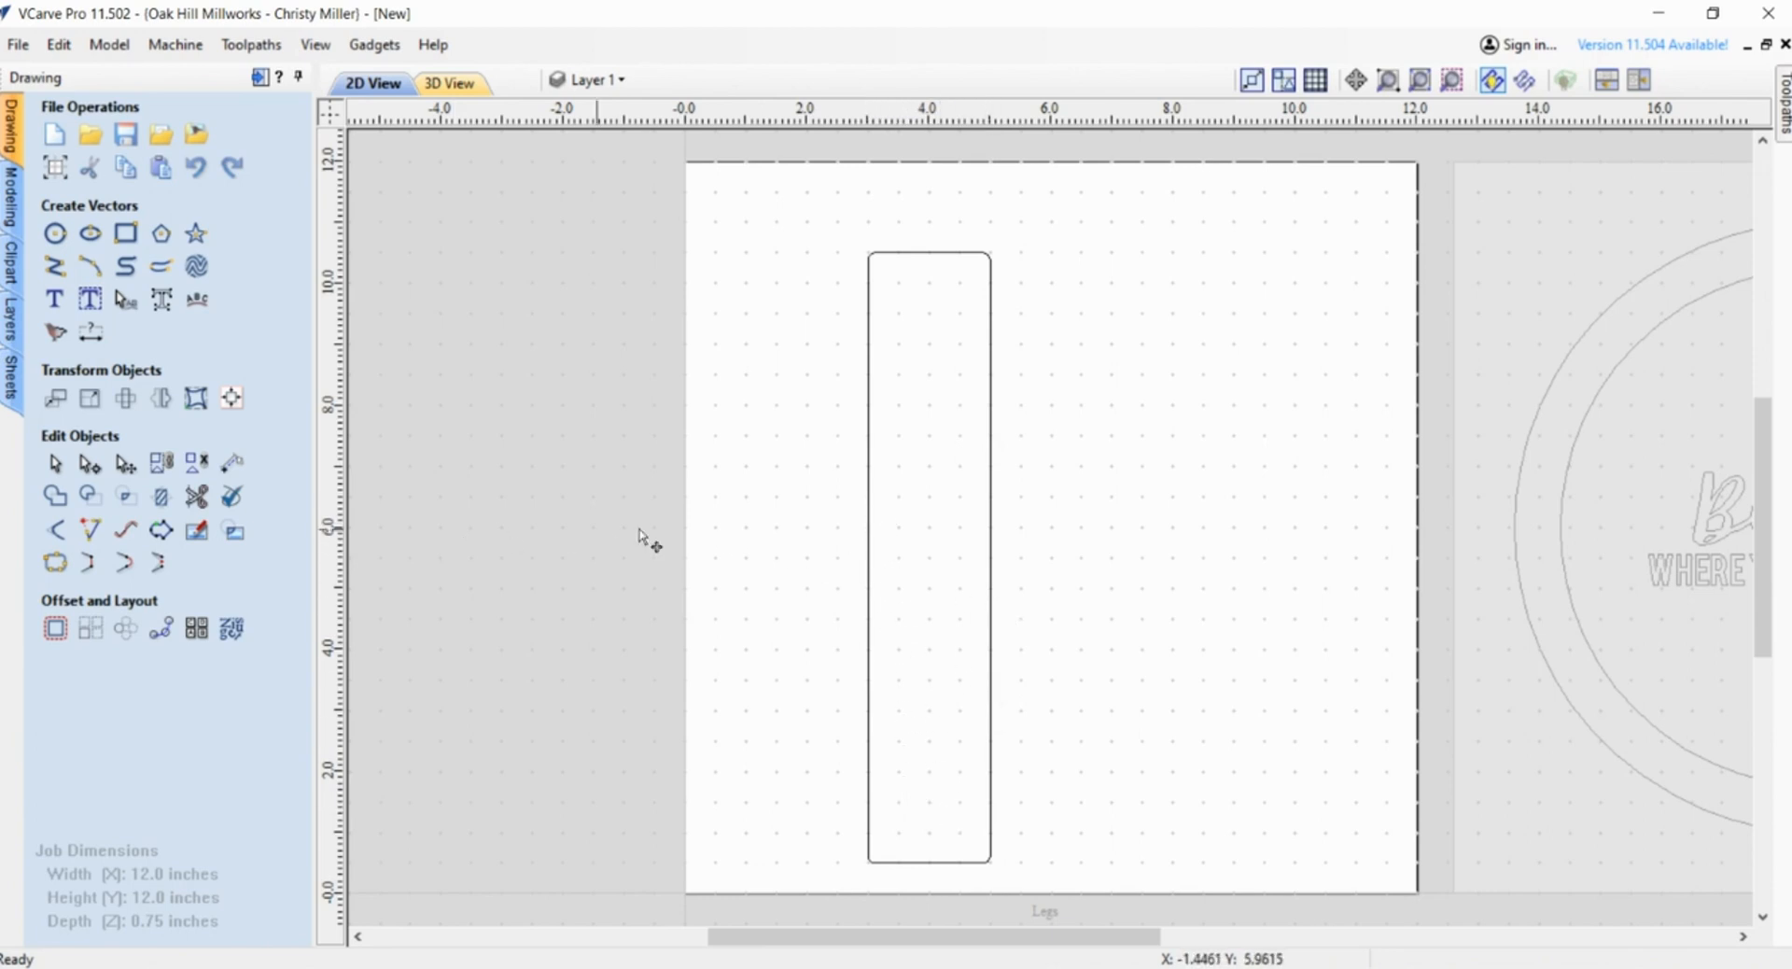
# - Duplicate the leg rectangle to its right and rotate the copy slightly counterclockwise
pyautogui.click(867, 494)
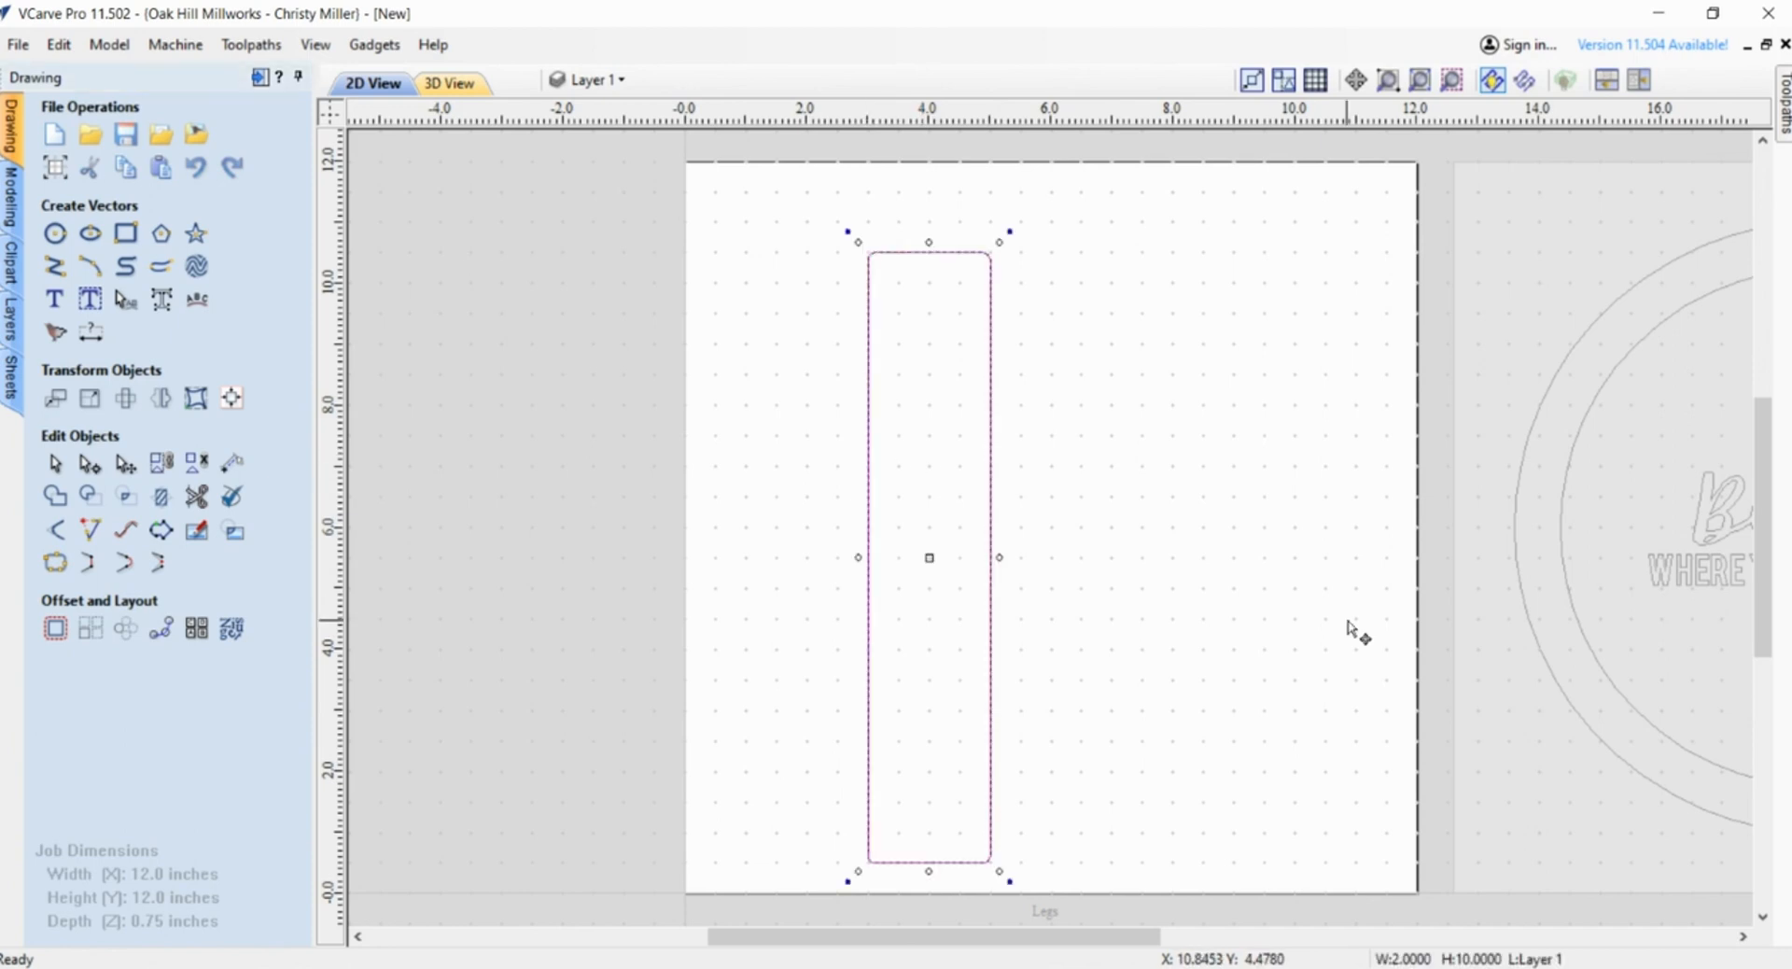
pyautogui.moveTo(942, 552); pyautogui.dragTo(1137, 515)
pyautogui.click(991, 538)
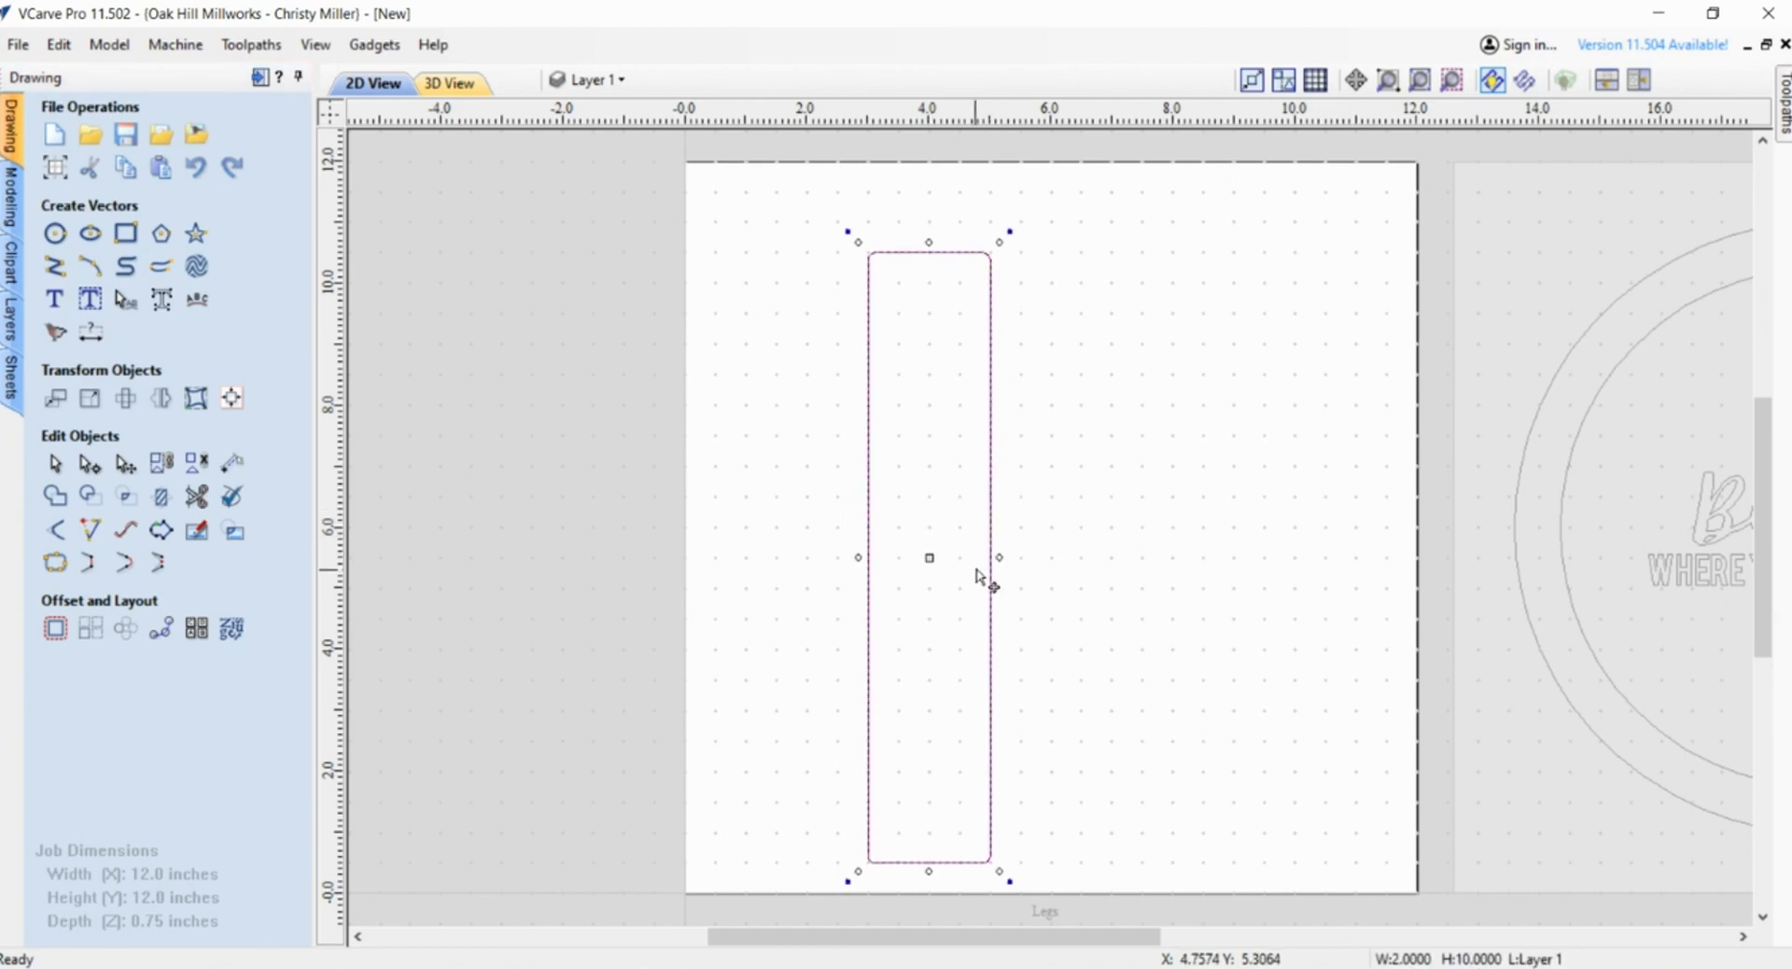
pyautogui.keyDown('ctrl'); pyautogui.moveTo(989, 560); pyautogui.dragTo(1221, 544); pyautogui.keyUp('ctrl')
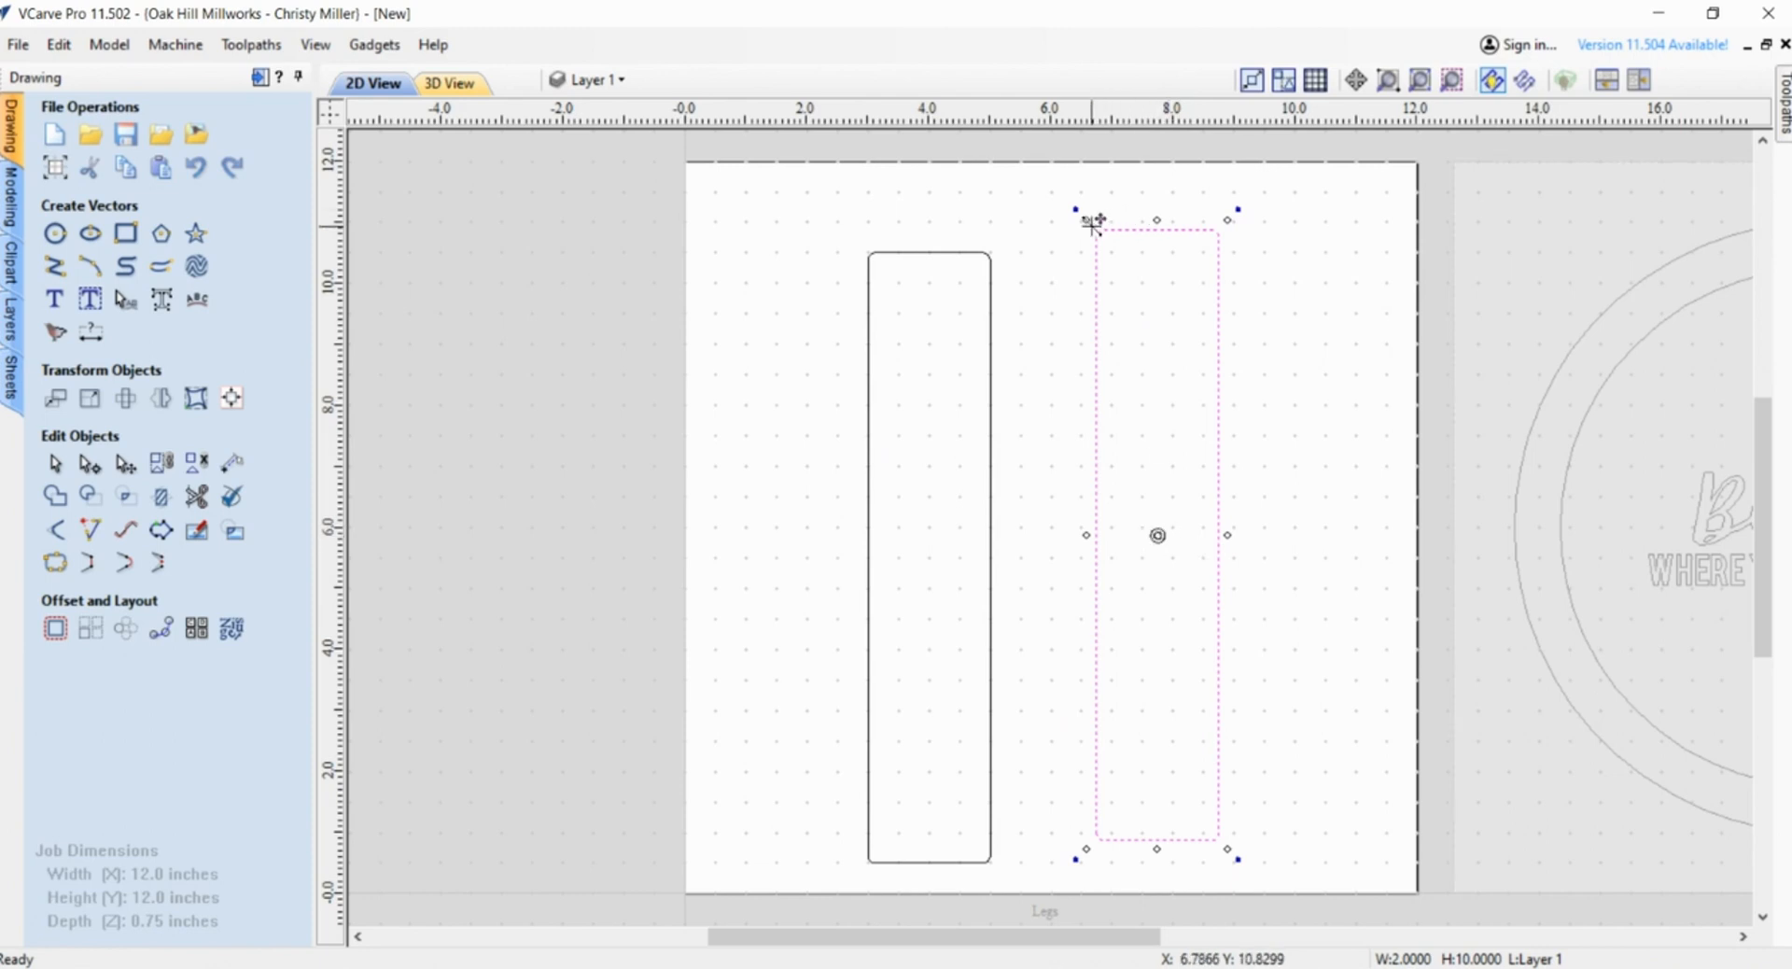
pyautogui.moveTo(1076, 207); pyautogui.dragTo(1054, 215)
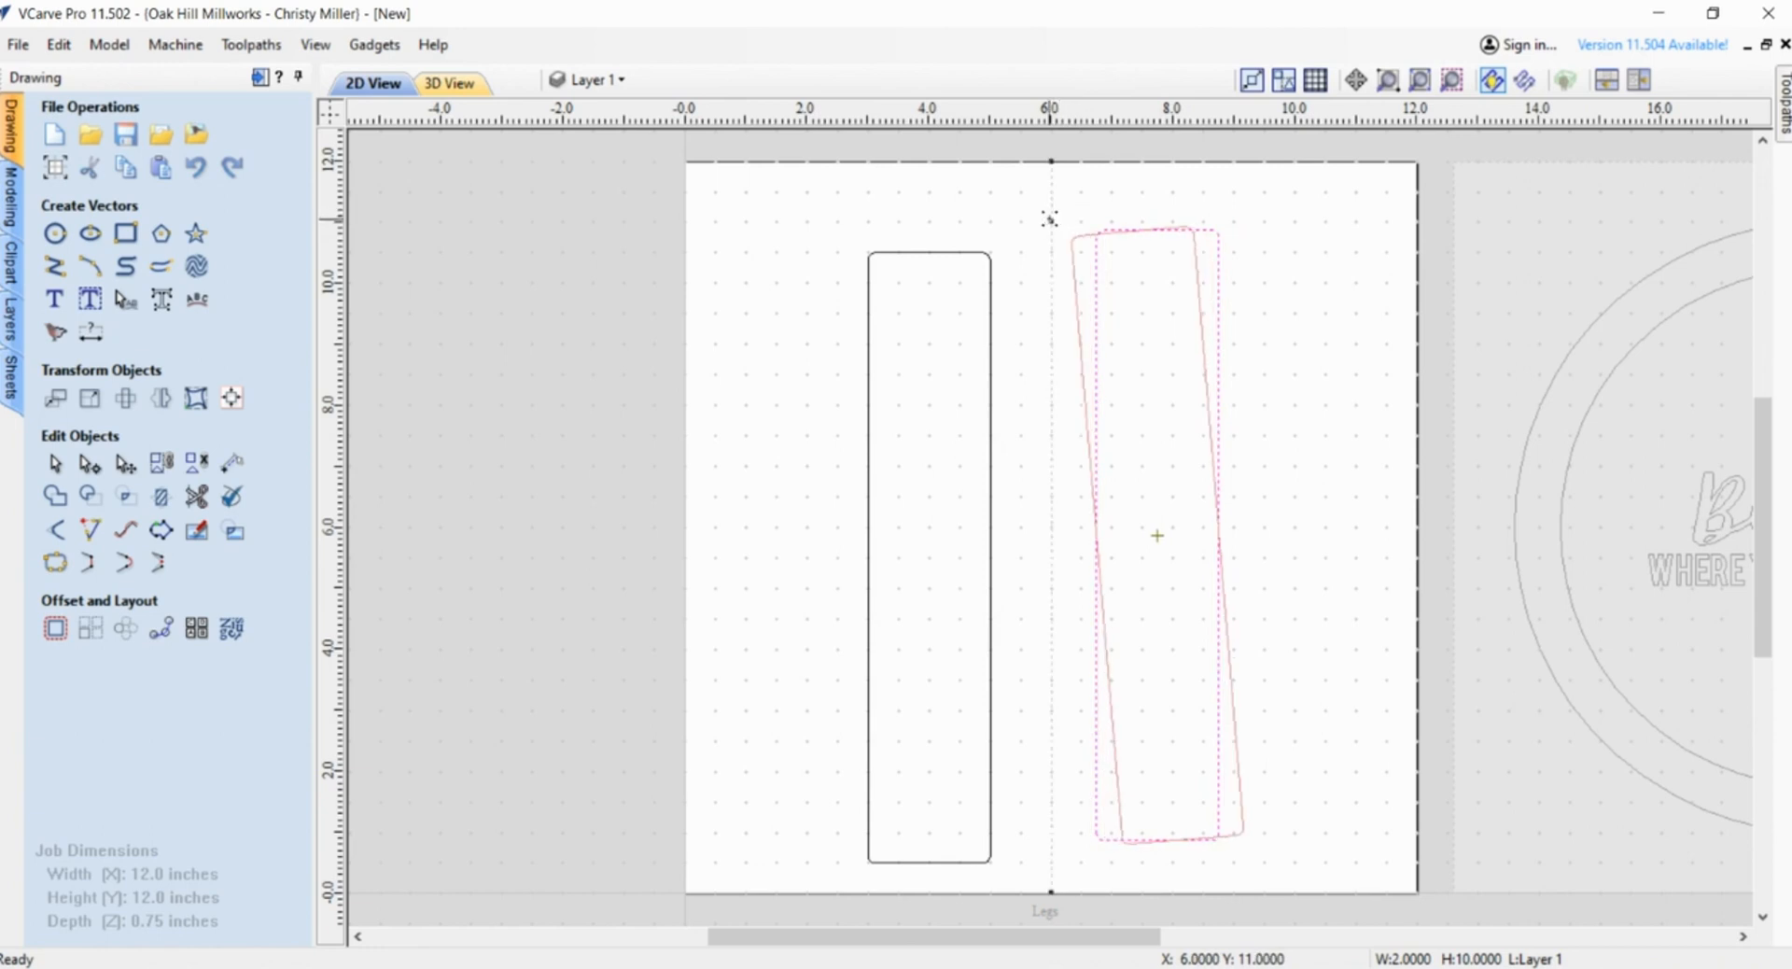
pyautogui.moveTo(1047, 218)
pyautogui.mouseDown()
pyautogui.moveTo(1022, 233)
pyautogui.moveTo(1041, 226)
pyautogui.mouseUp()
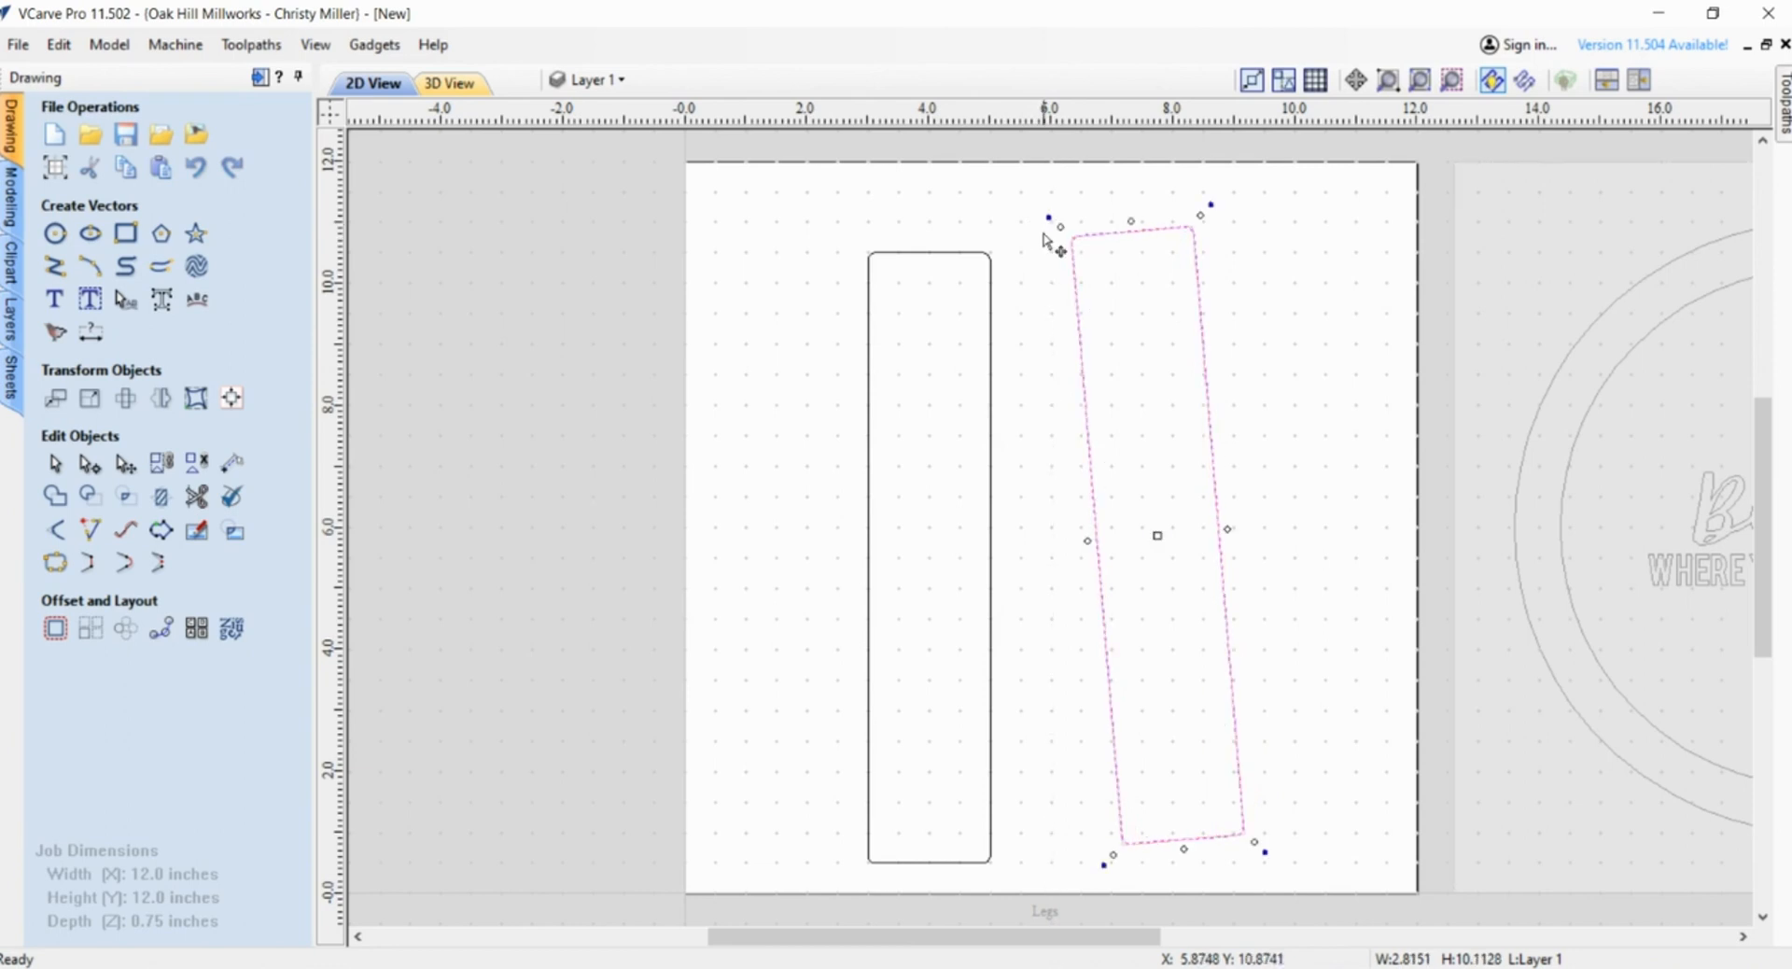
# - Move the tilted copy over the upright rectangle's left edge, stretch it lengthwise to about 13.4 inches high overall, and shift it down
pyautogui.moveTo(1218, 558); pyautogui.dragTo(896, 655)
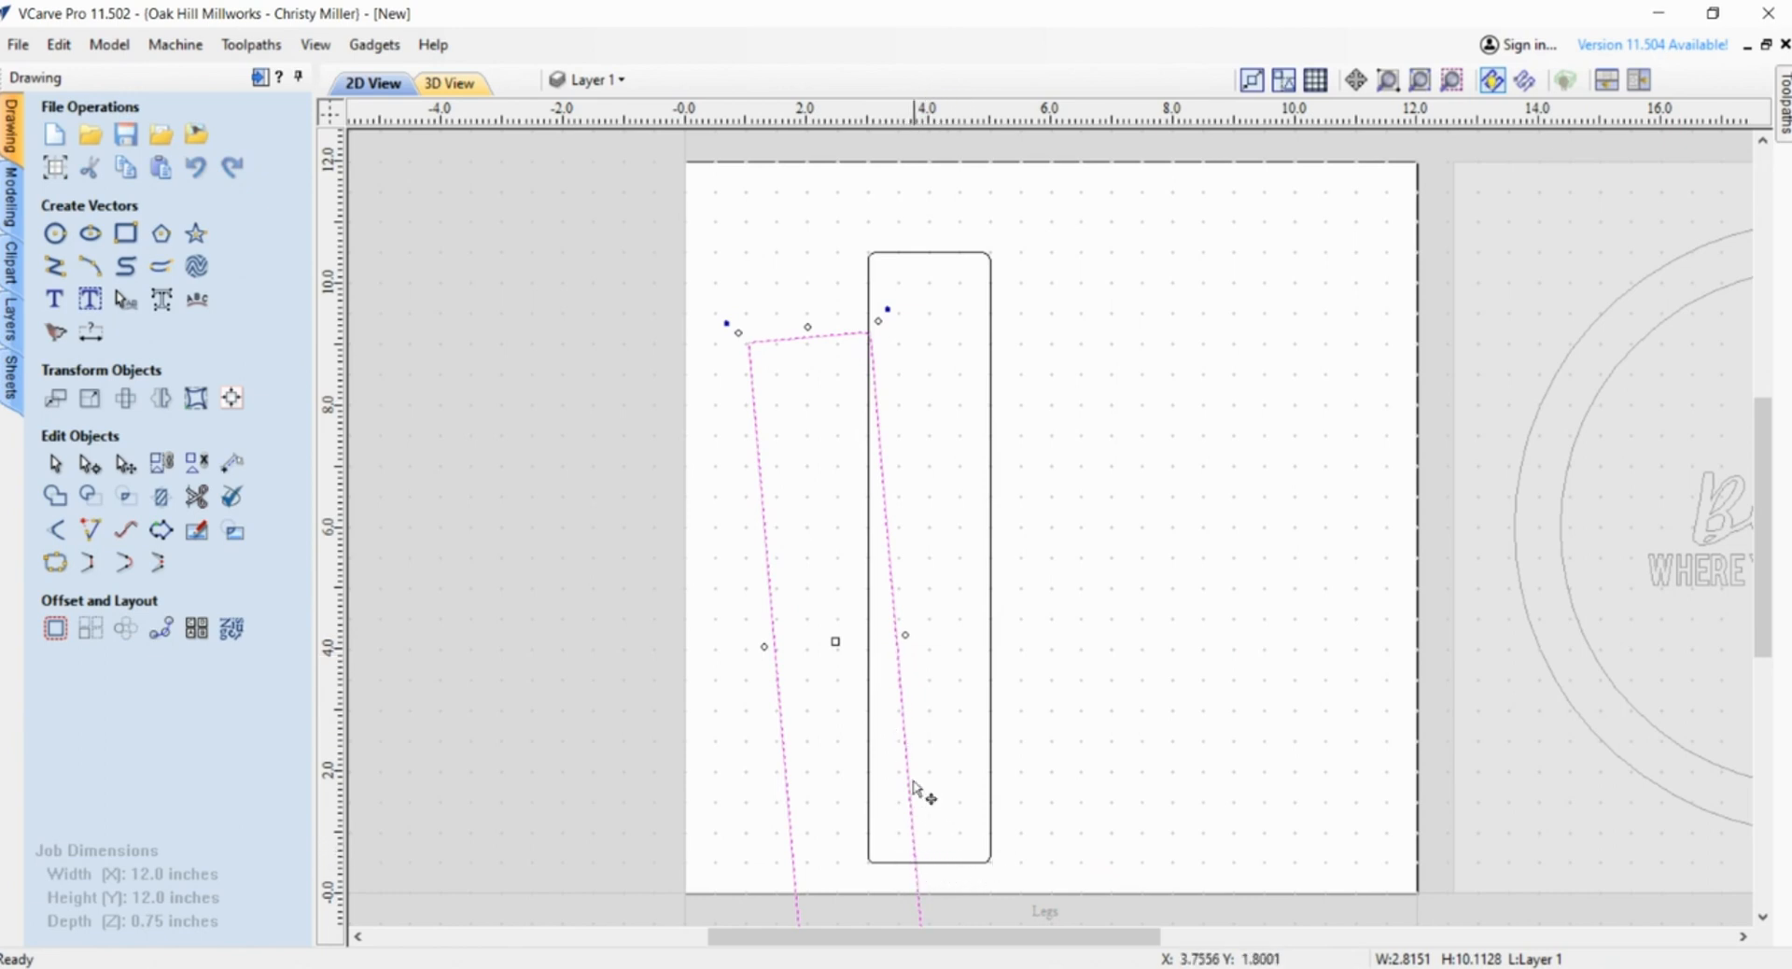
pyautogui.moveTo(838, 333); pyautogui.dragTo(835, 419)
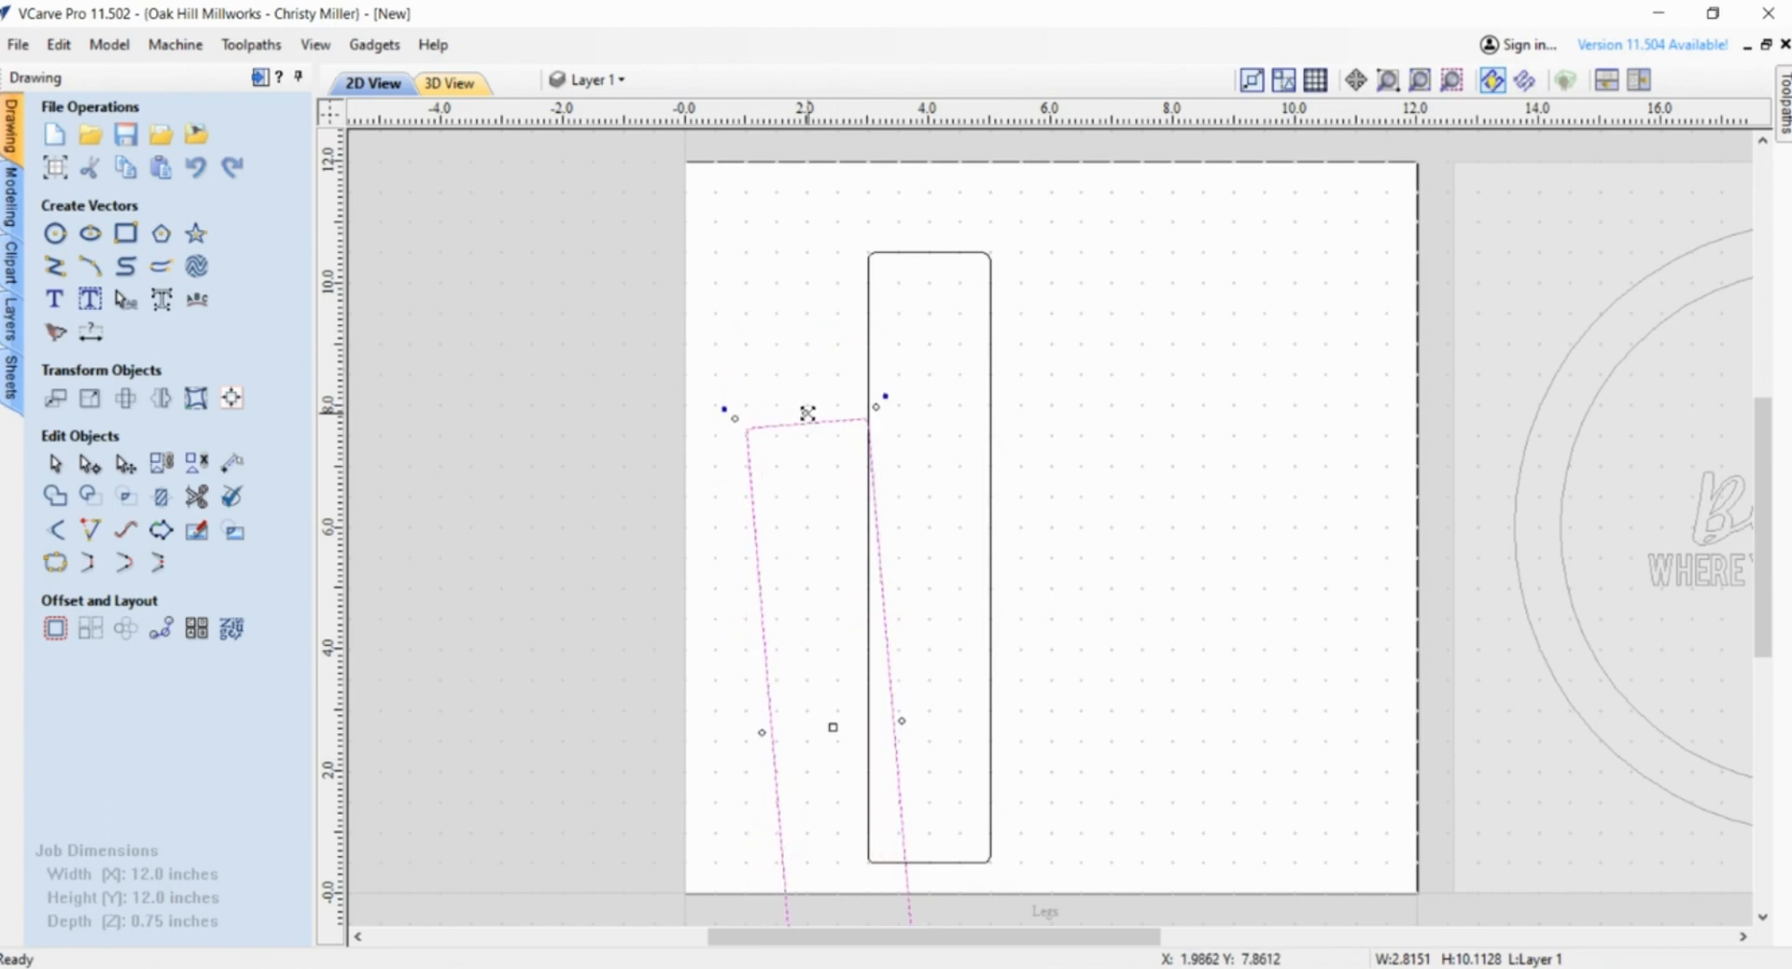
pyautogui.moveTo(808, 411); pyautogui.dragTo(791, 209)
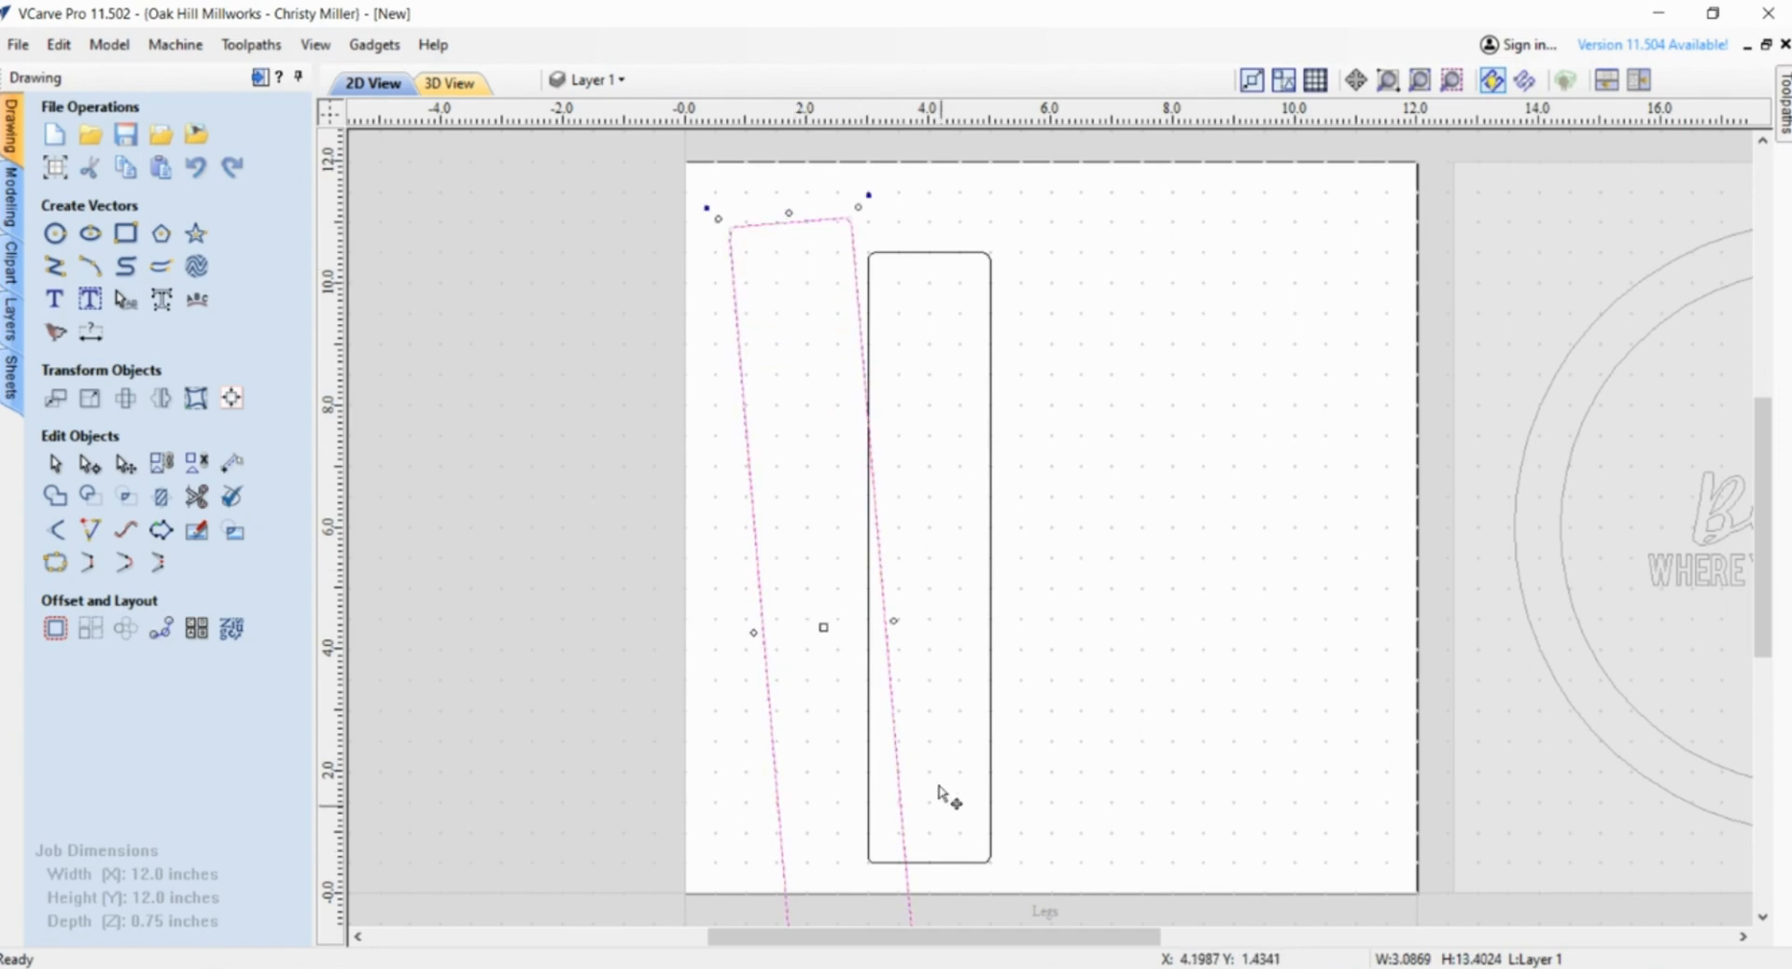
pyautogui.moveTo(822, 626); pyautogui.dragTo(825, 721)
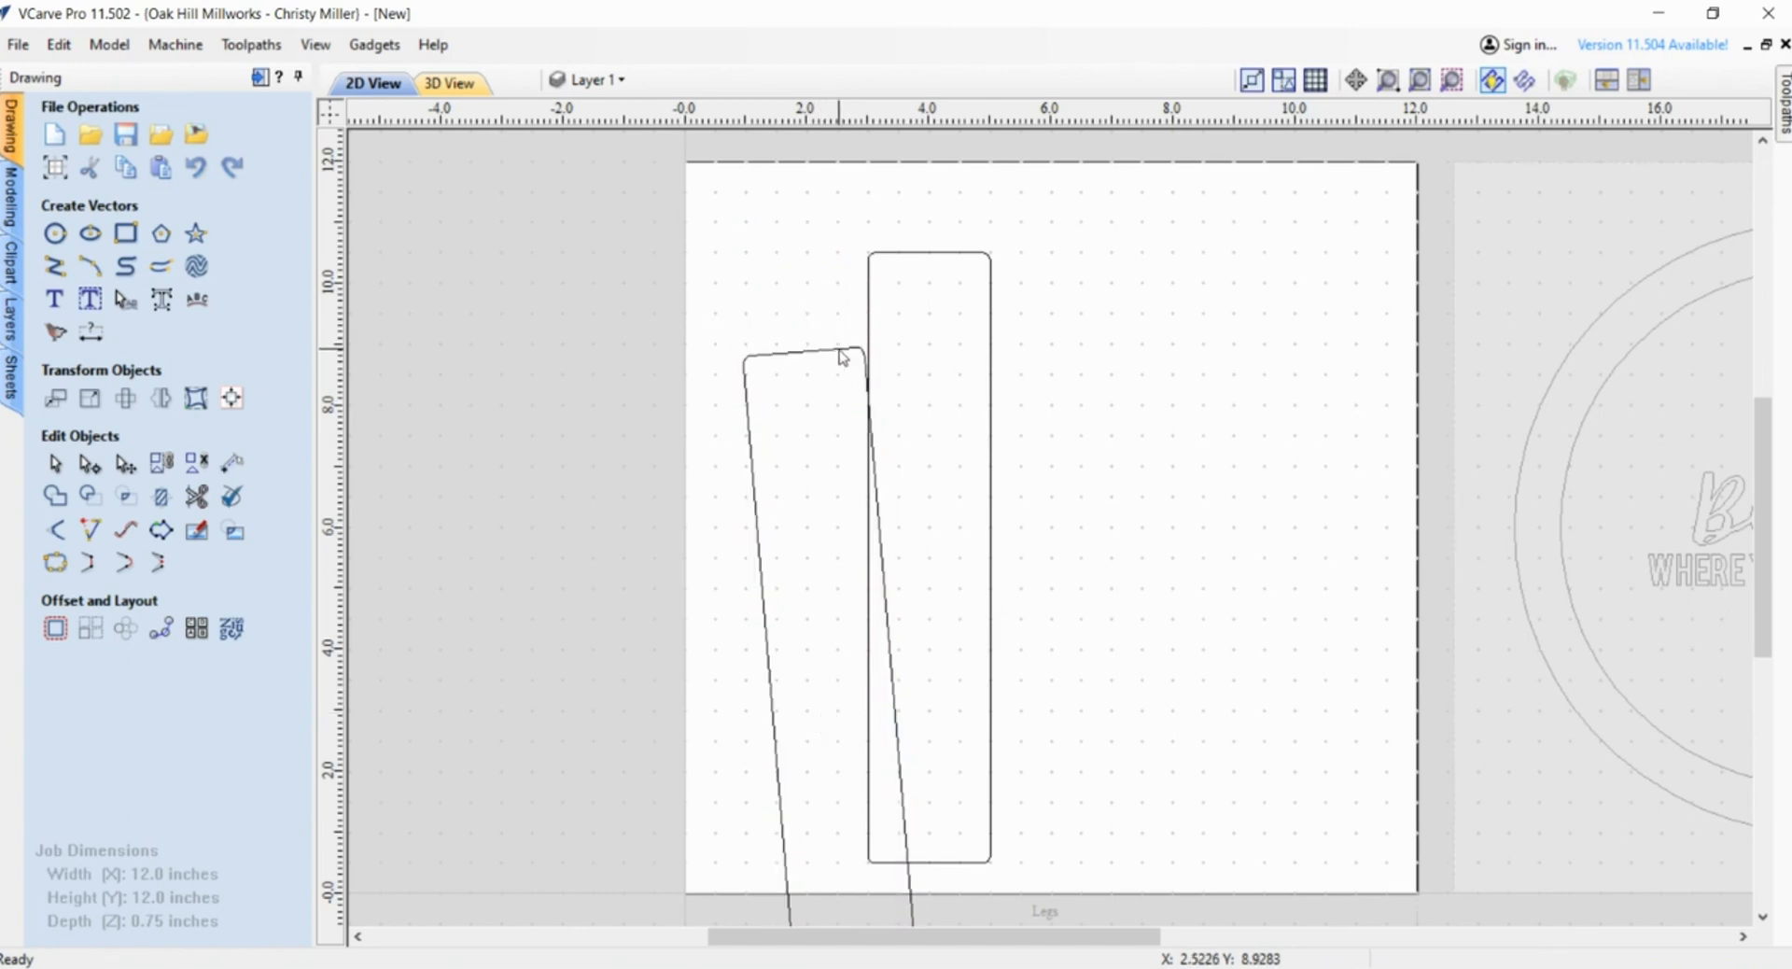
# - Select the stretched copy and rotate it further counterclockwise to steepen the leg's taper
pyautogui.click(842, 358)
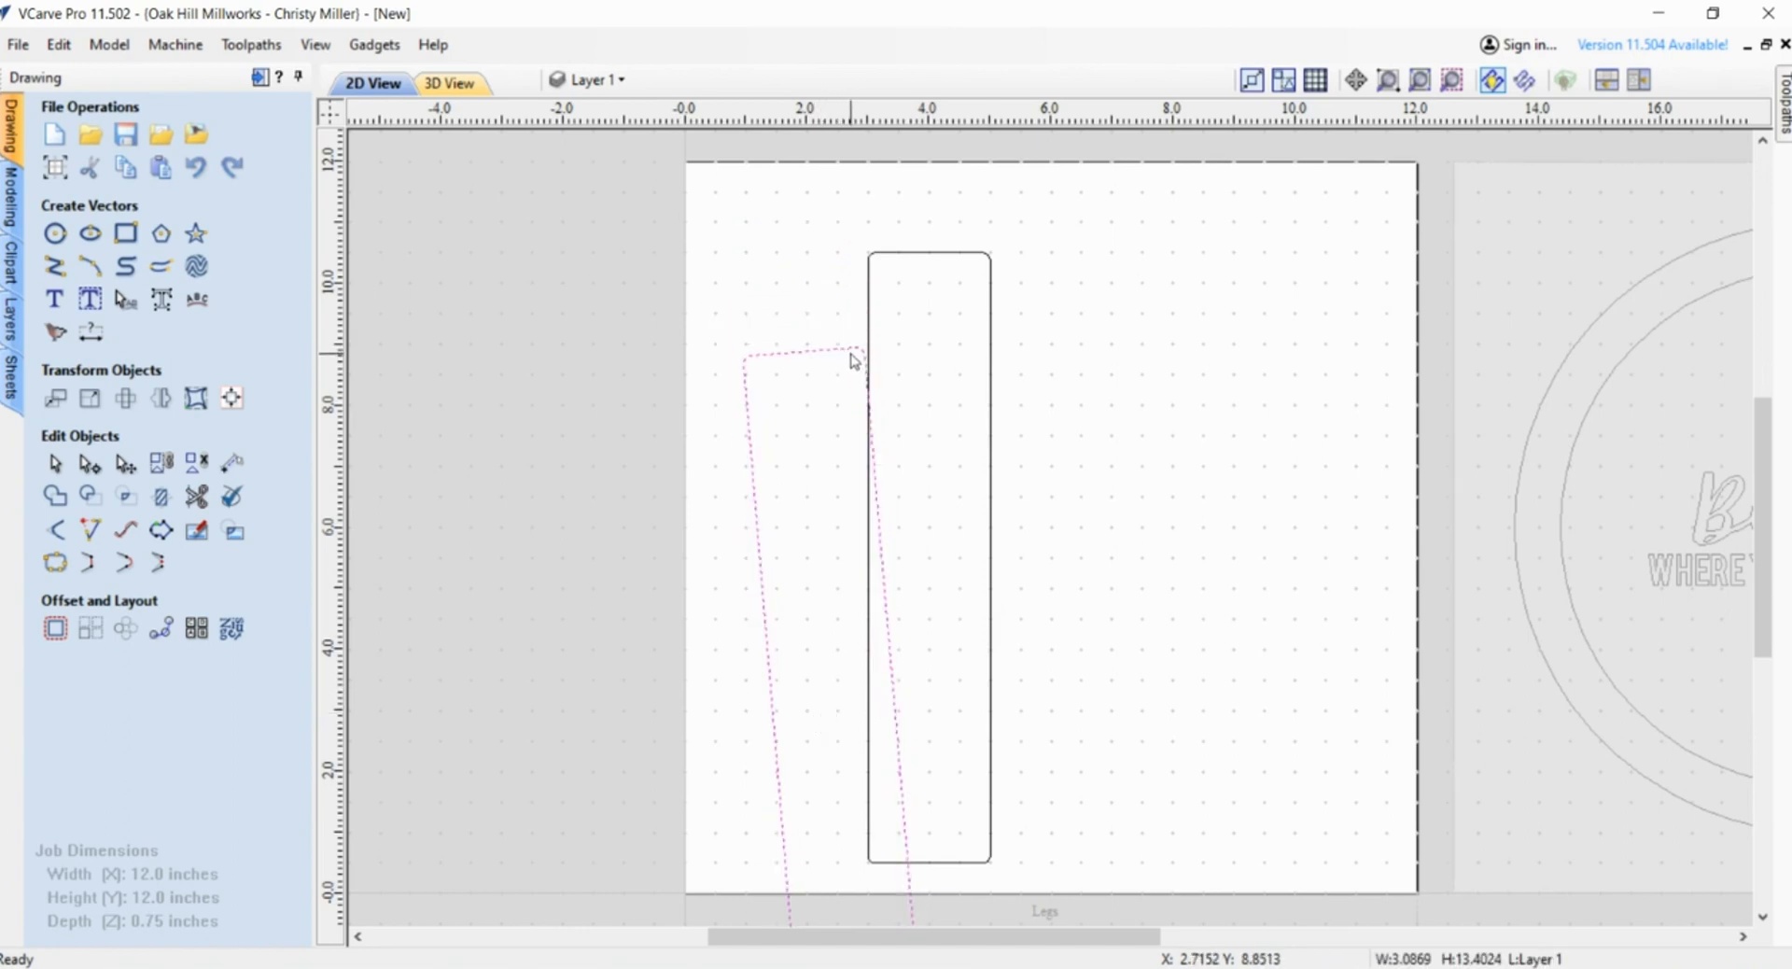
pyautogui.scroll(-2, 849, 702)
pyautogui.click(849, 763)
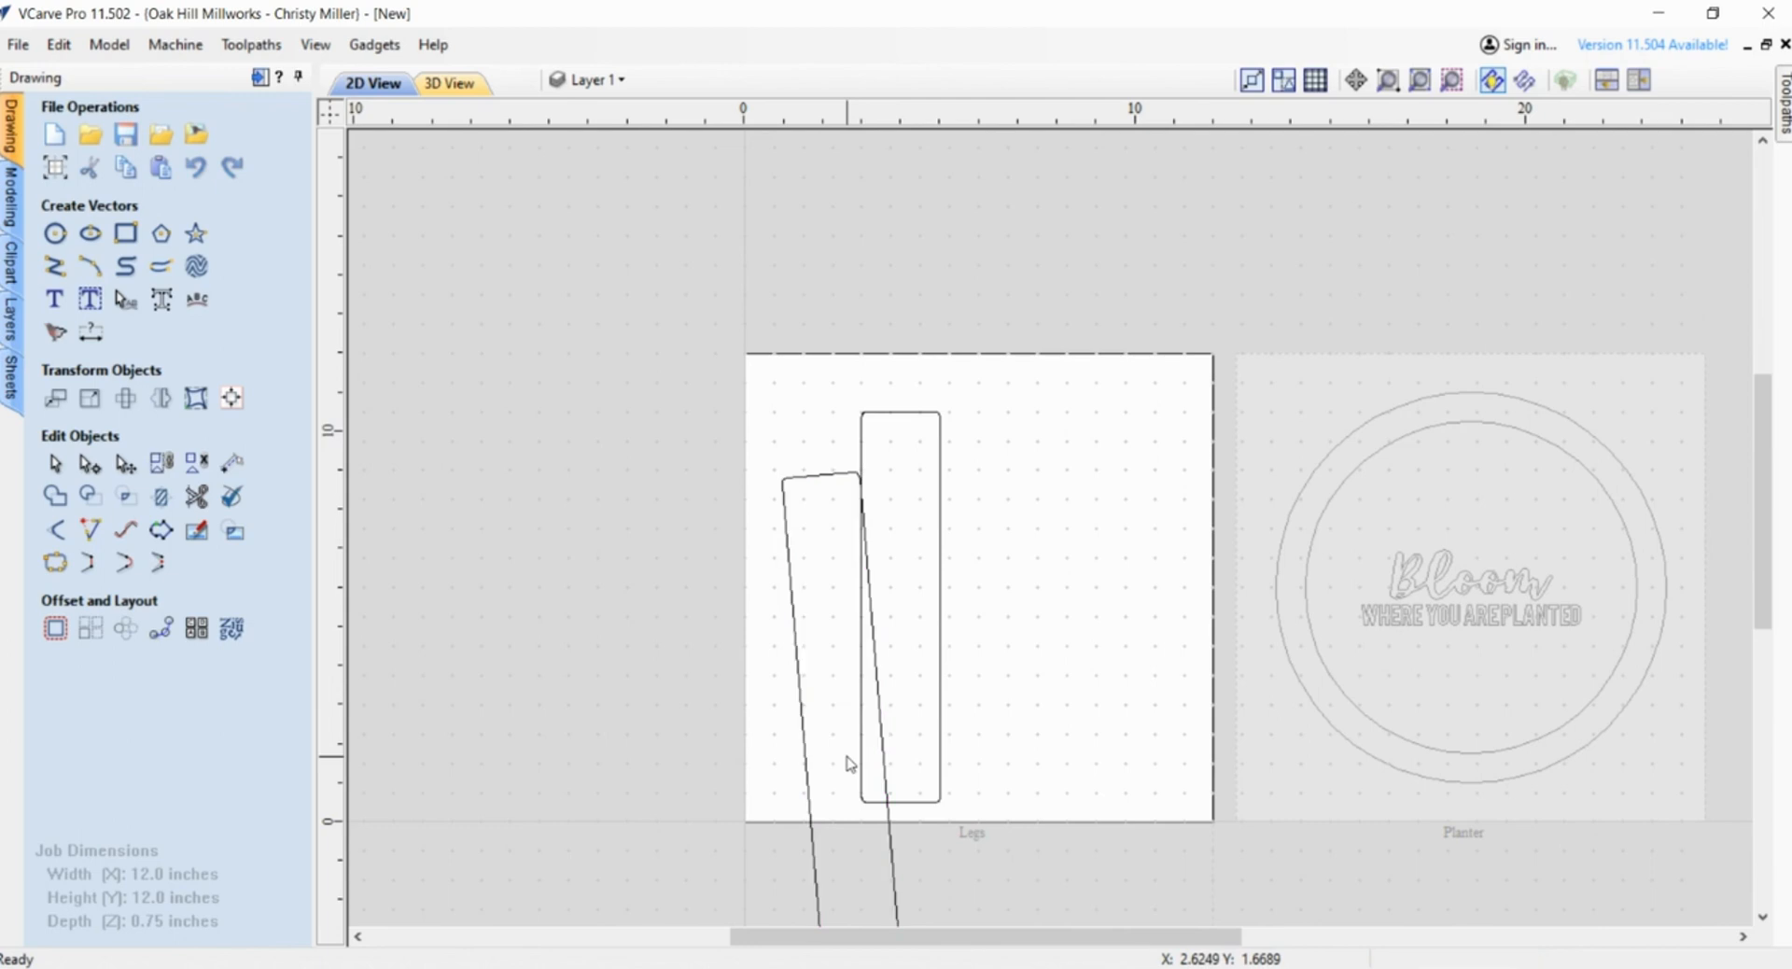
pyautogui.scroll(-2, 850, 763)
pyautogui.click(865, 881)
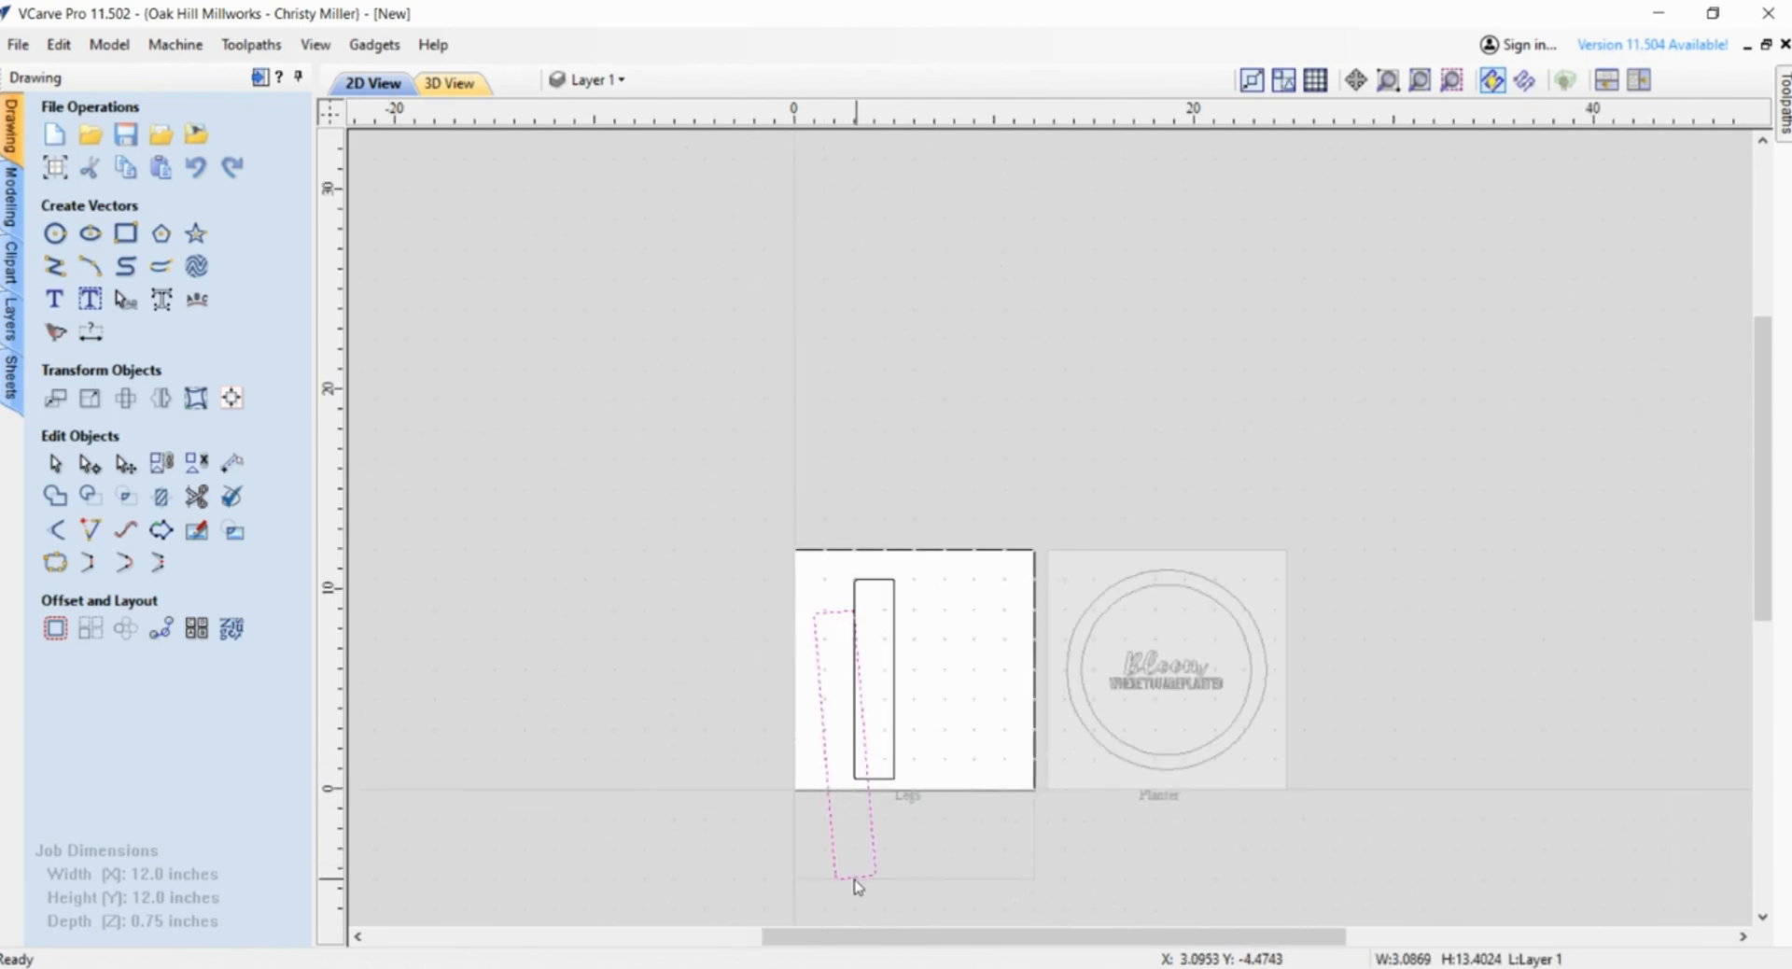
pyautogui.click(125, 462)
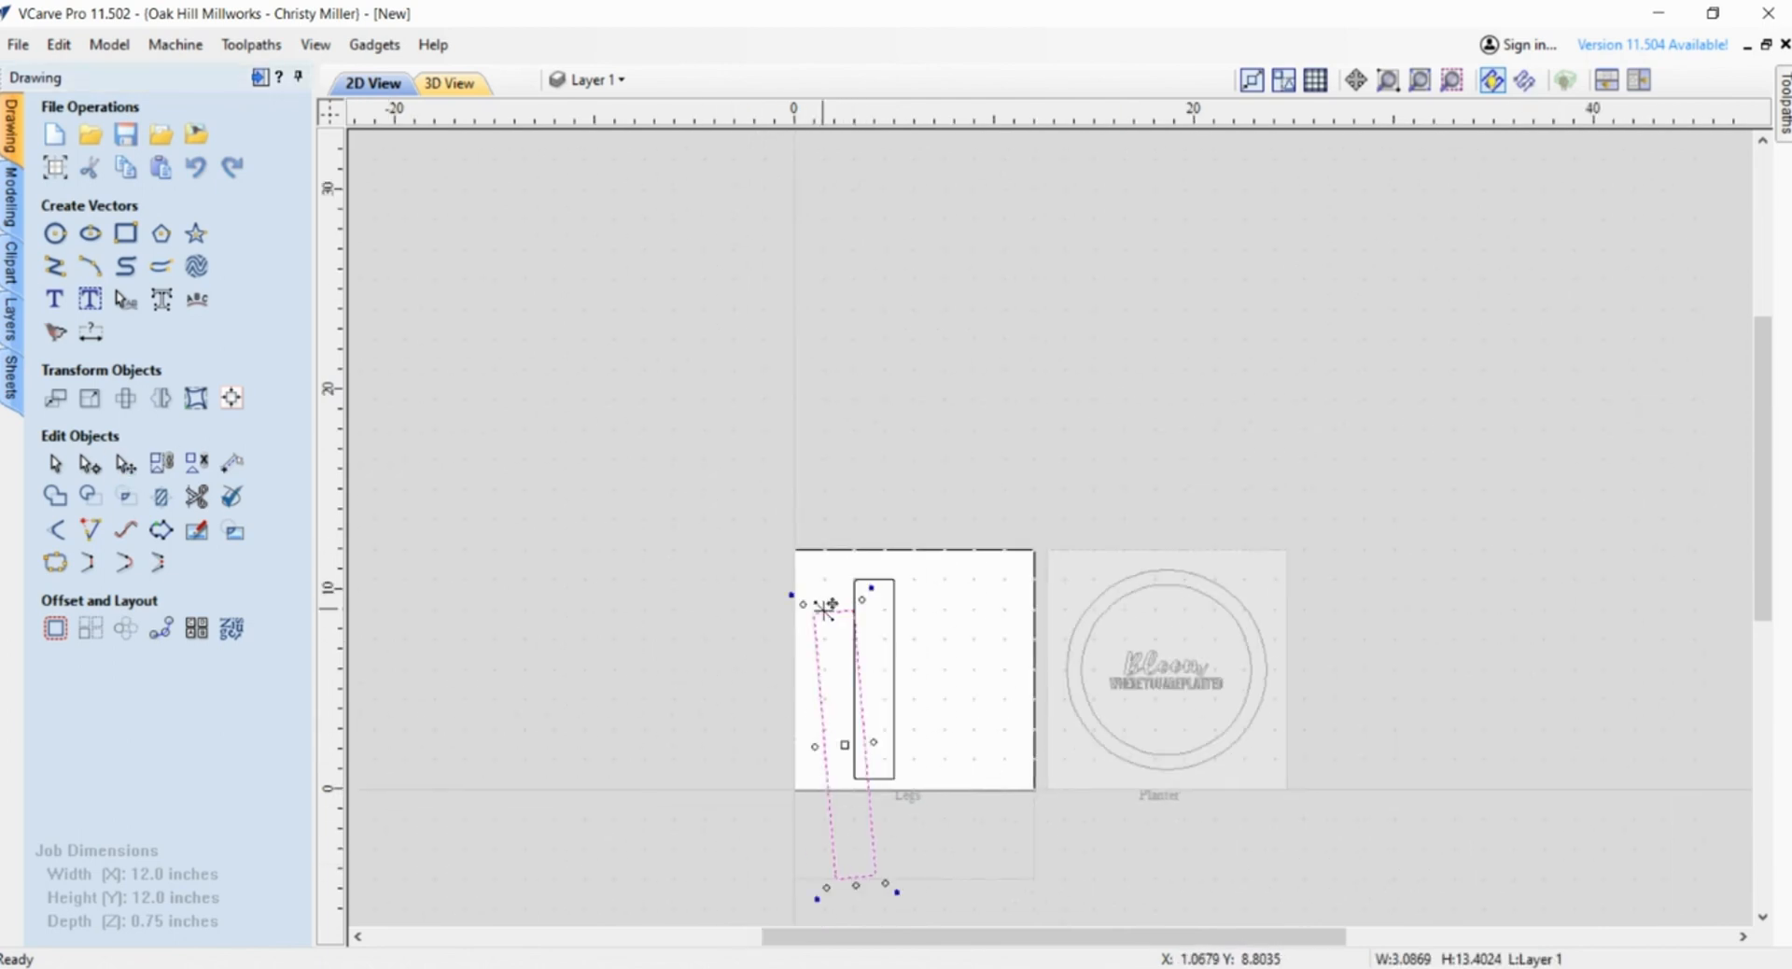
pyautogui.scroll(4, 825, 607)
pyautogui.moveTo(945, 564); pyautogui.dragTo(894, 585)
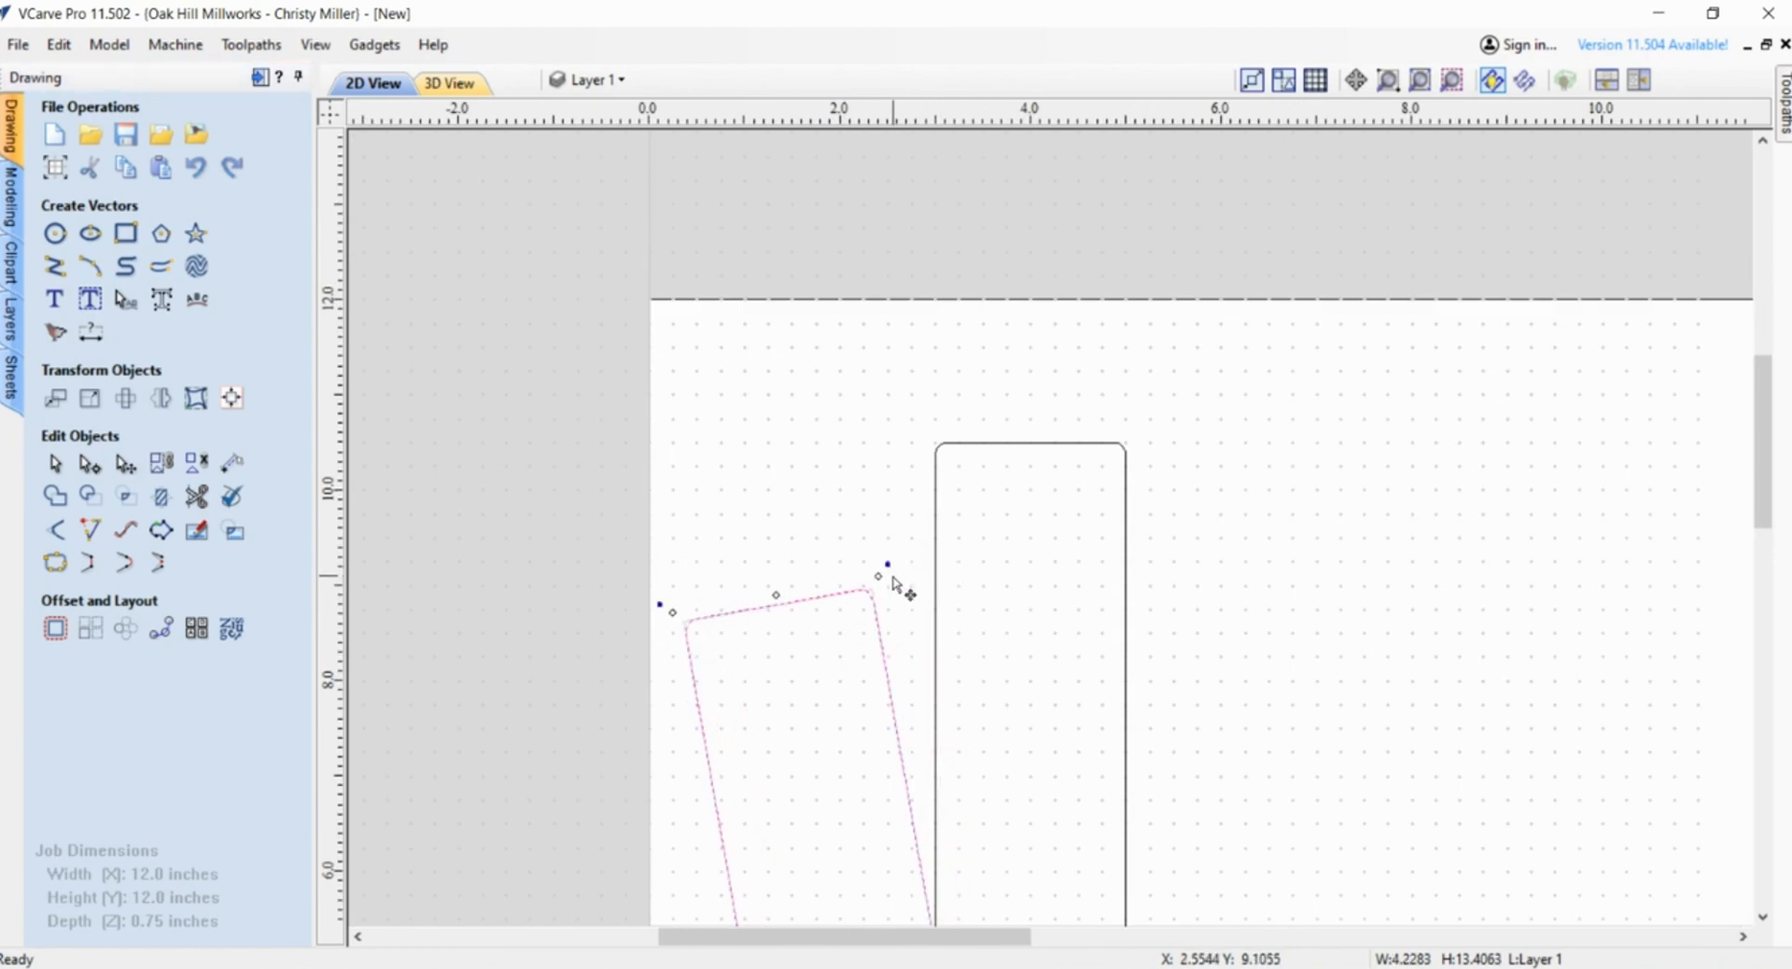
# - Nudge the tilted rectangle up and right so its right edge crosses the upright rectangle's left and bottom edges
pyautogui.scroll(-2, 894, 584)
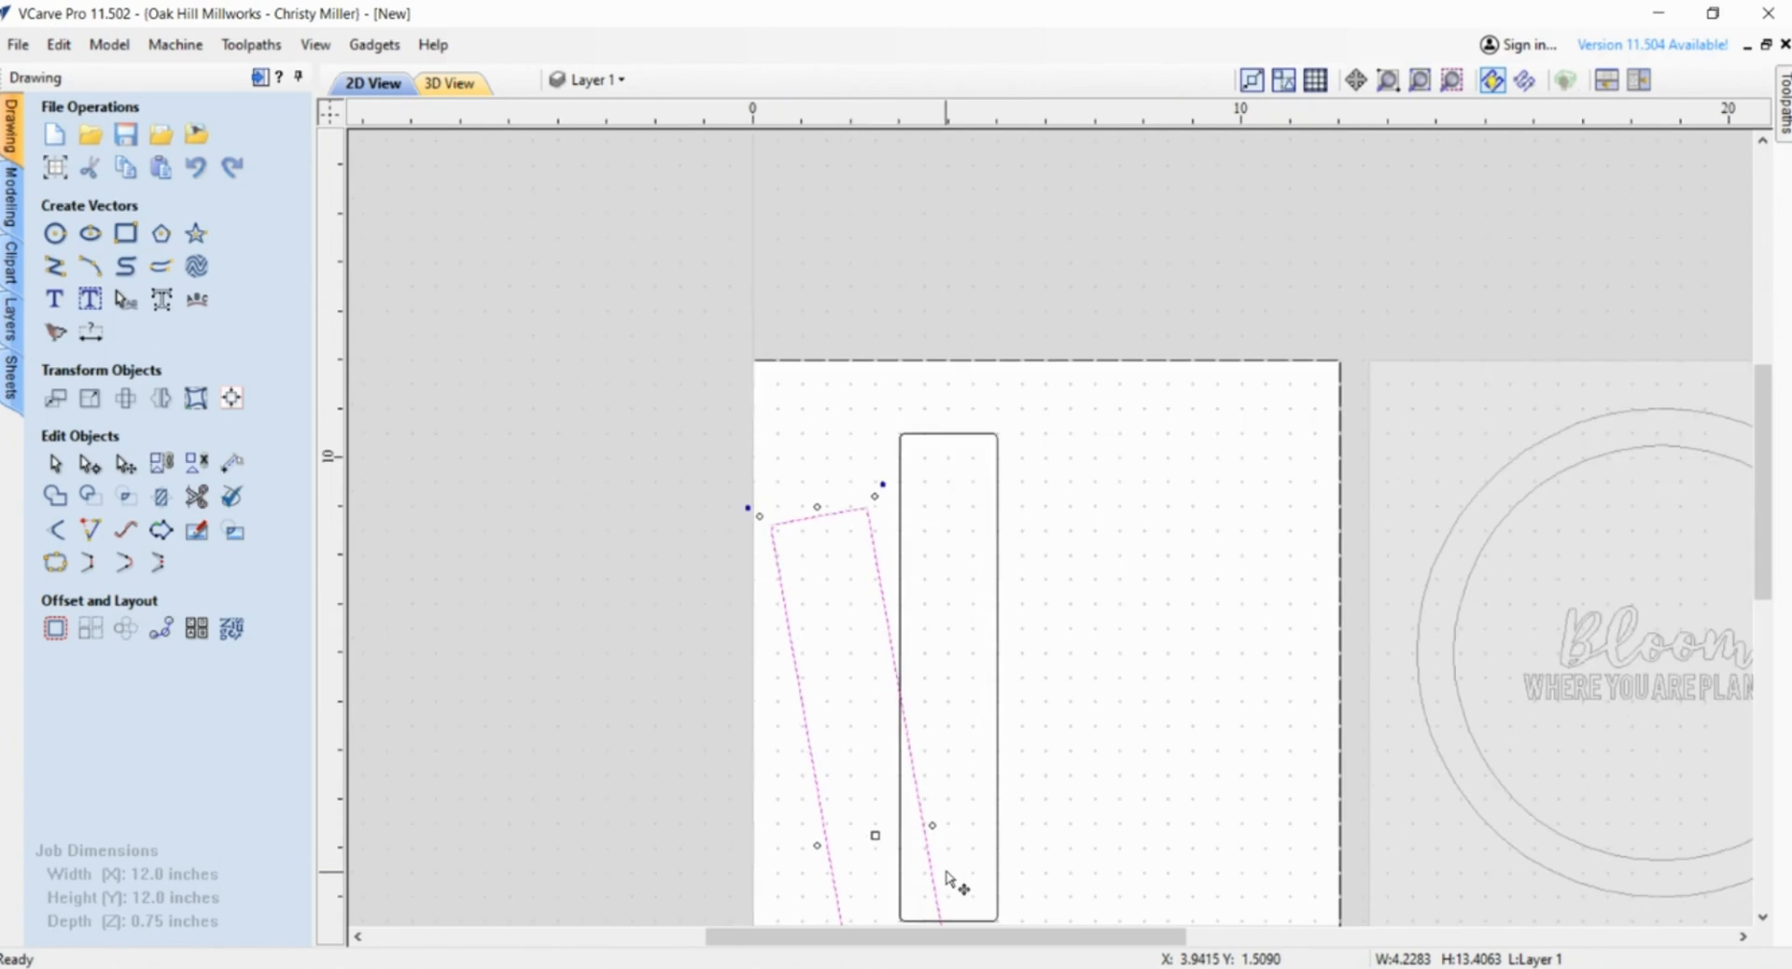
pyautogui.press('Up')
pyautogui.press('Up')
pyautogui.press('Up')
pyautogui.press('Up')
pyautogui.press('Up')
pyautogui.press('Right')
pyautogui.press('Right')
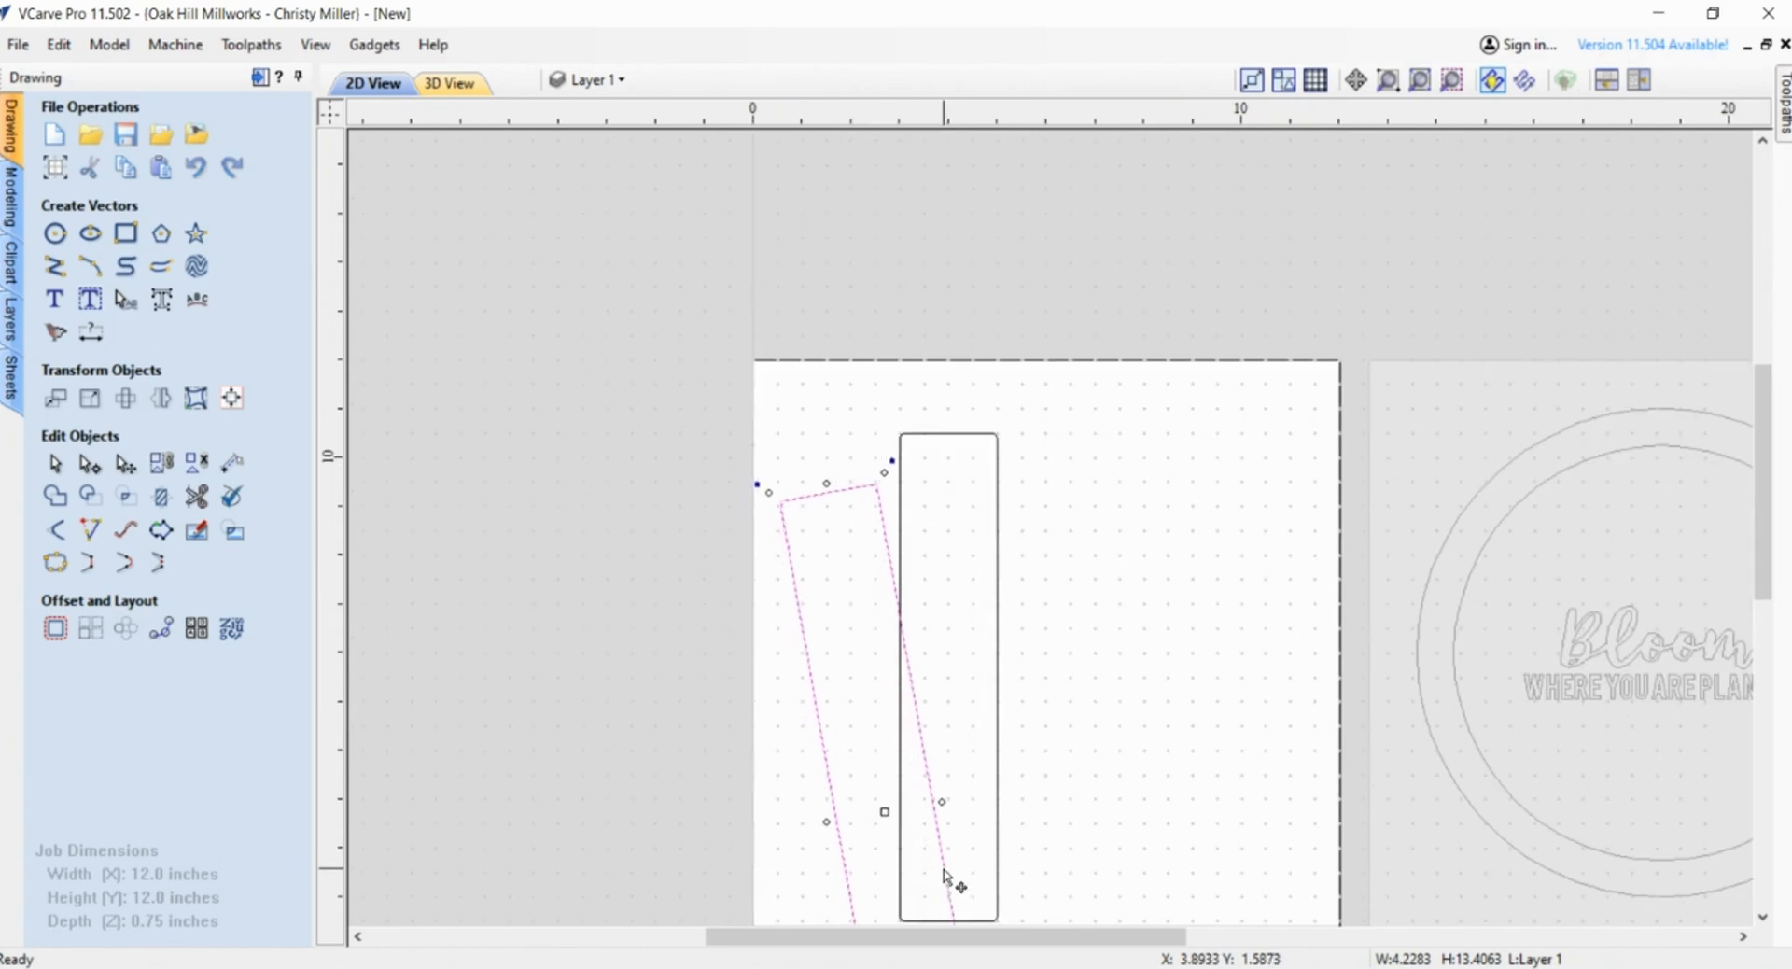
pyautogui.scroll(-1, 989, 794)
pyautogui.scroll(4, 976, 919)
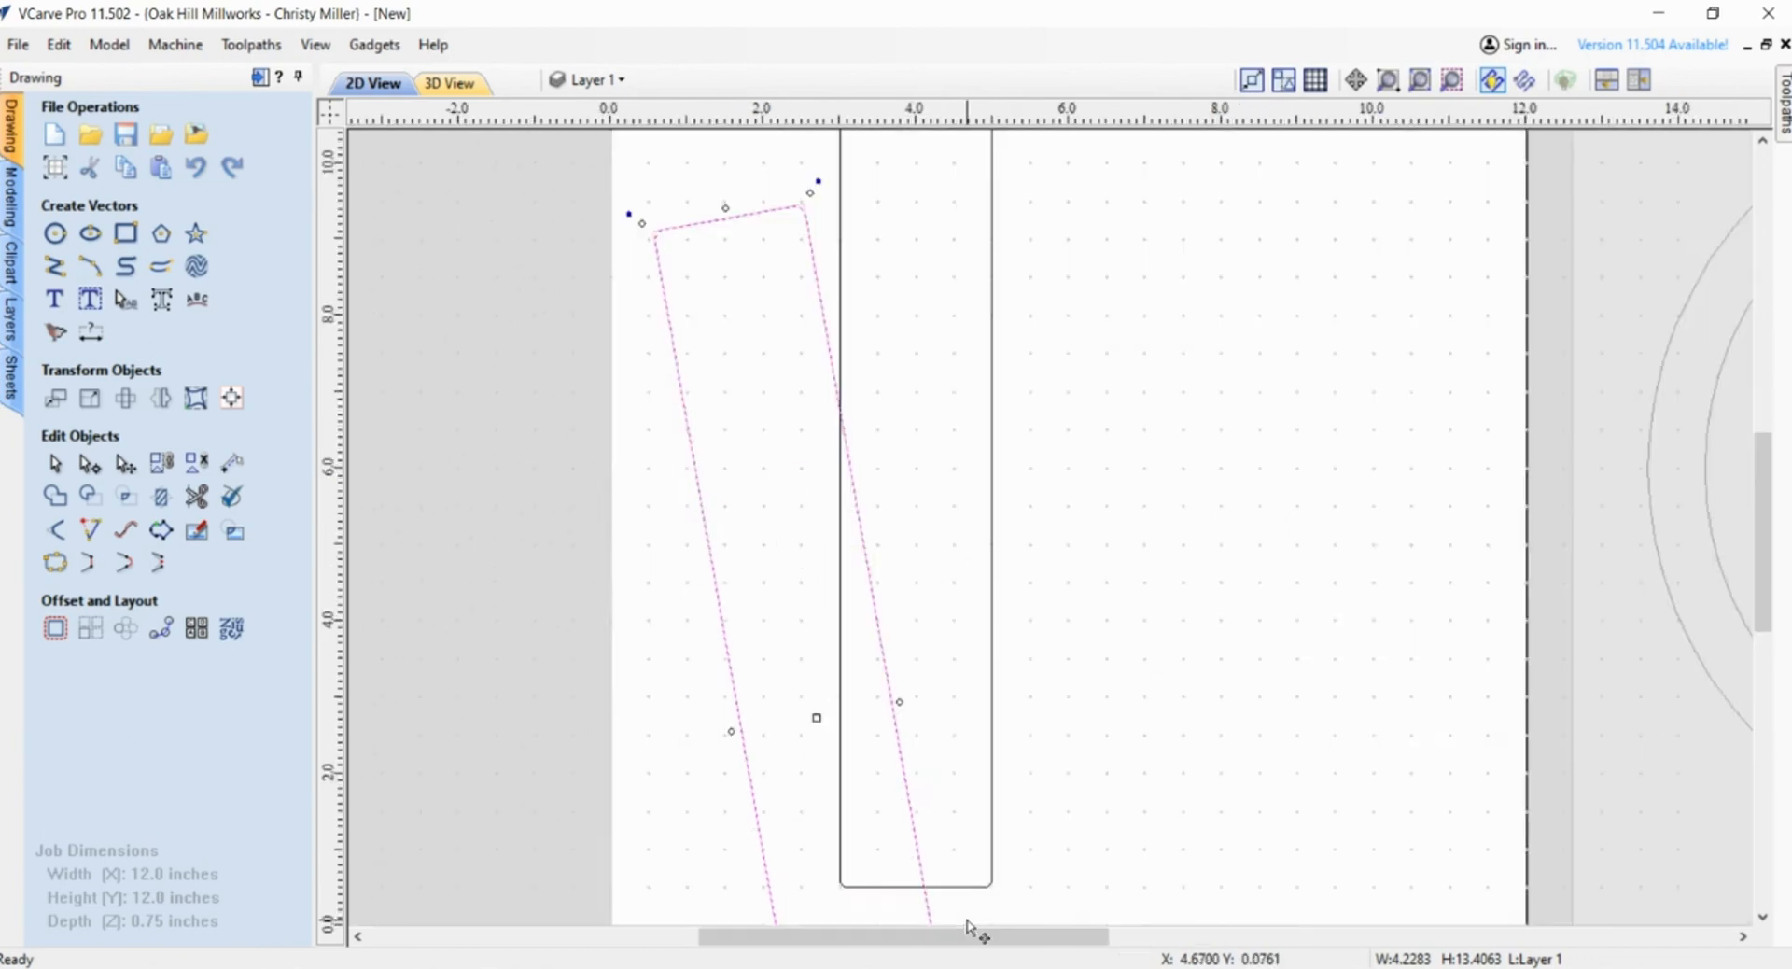
pyautogui.scroll(1, 960, 789)
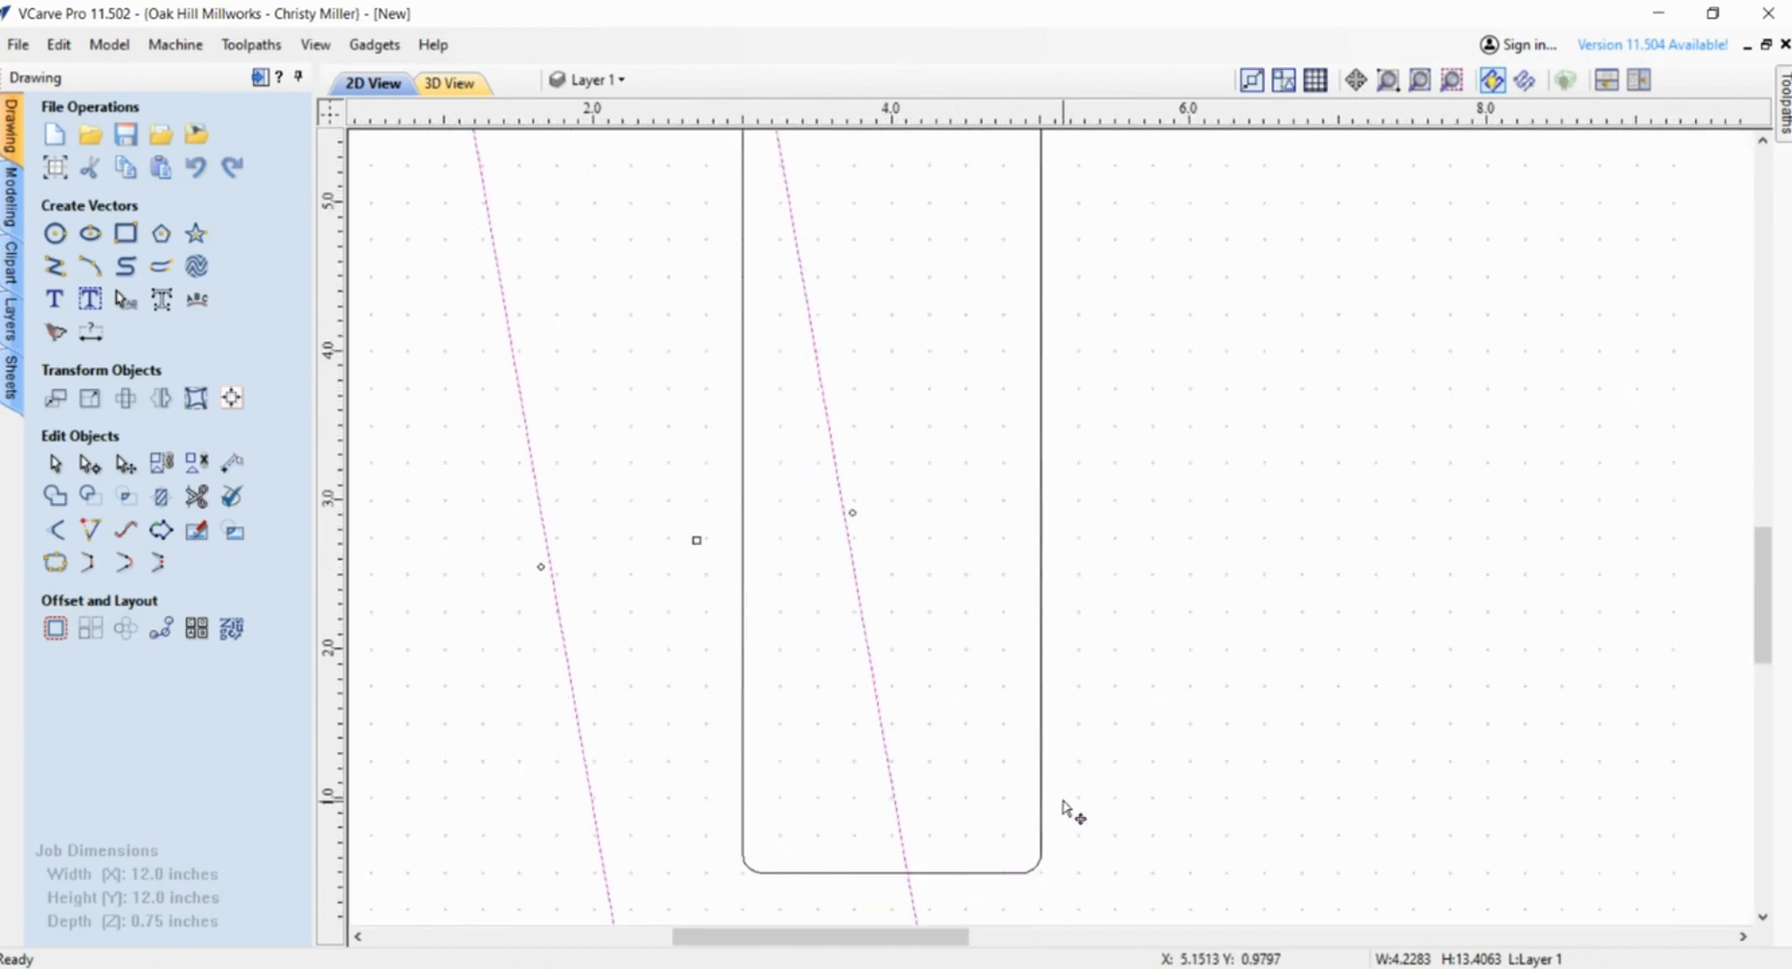
pyautogui.scroll(-2, 1063, 814)
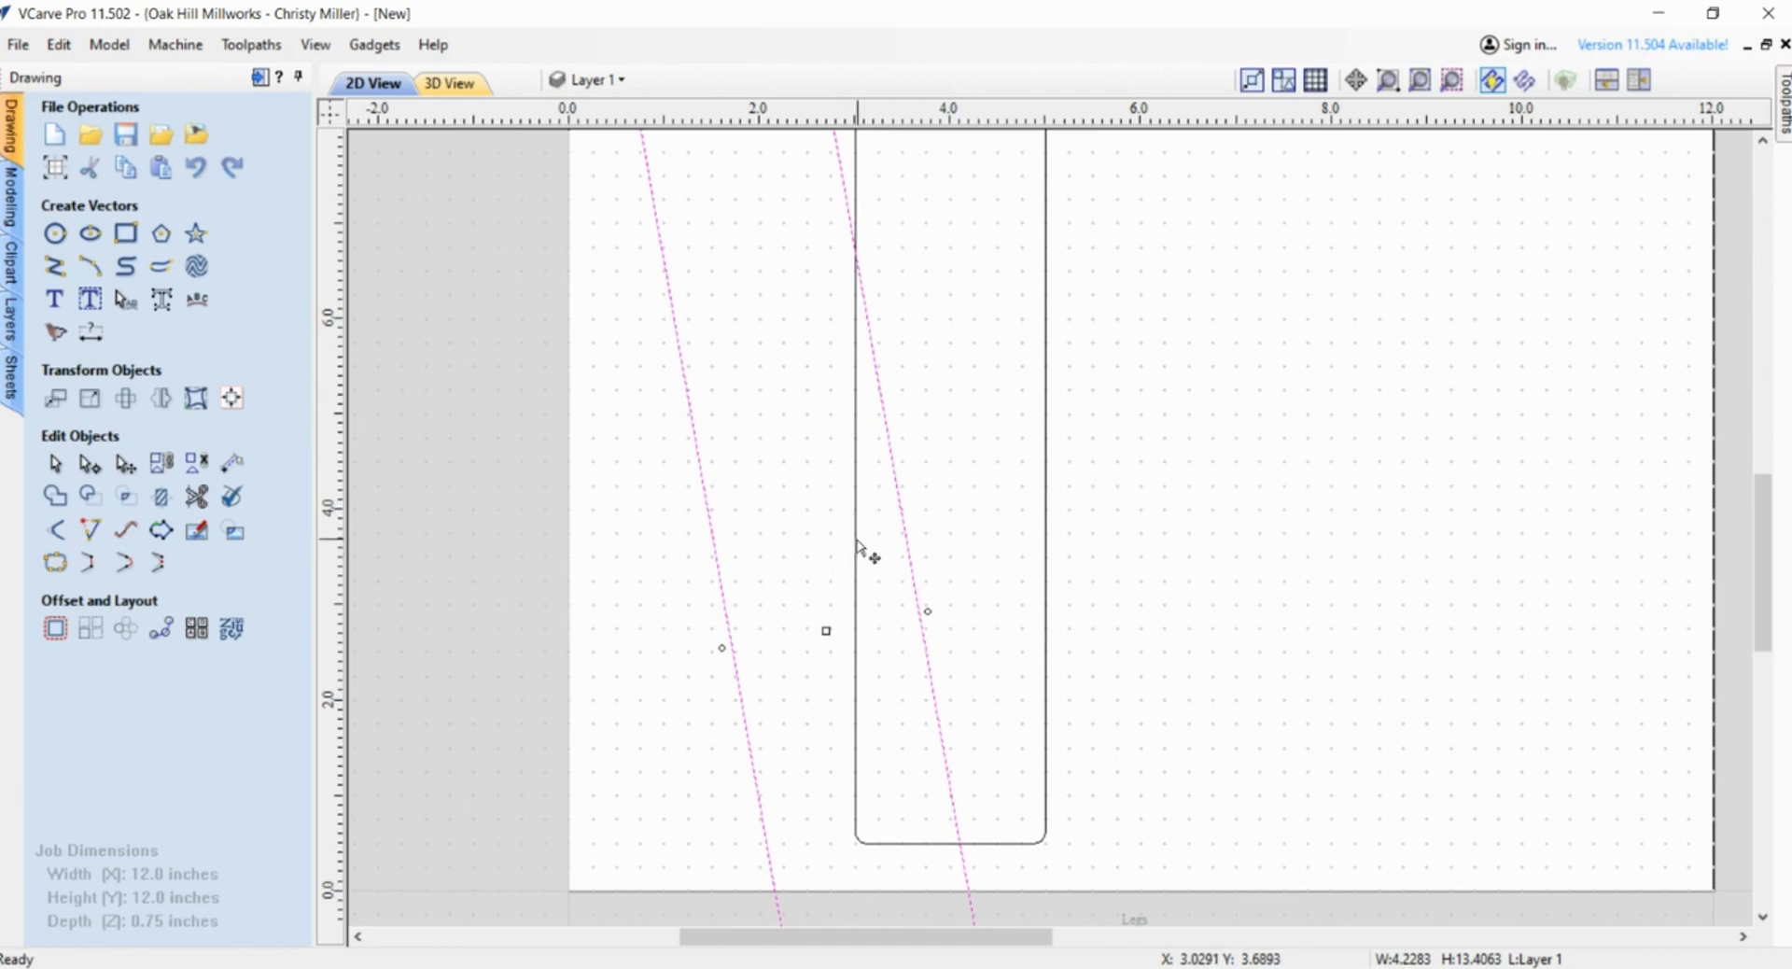
pyautogui.scroll(-2, 868, 551)
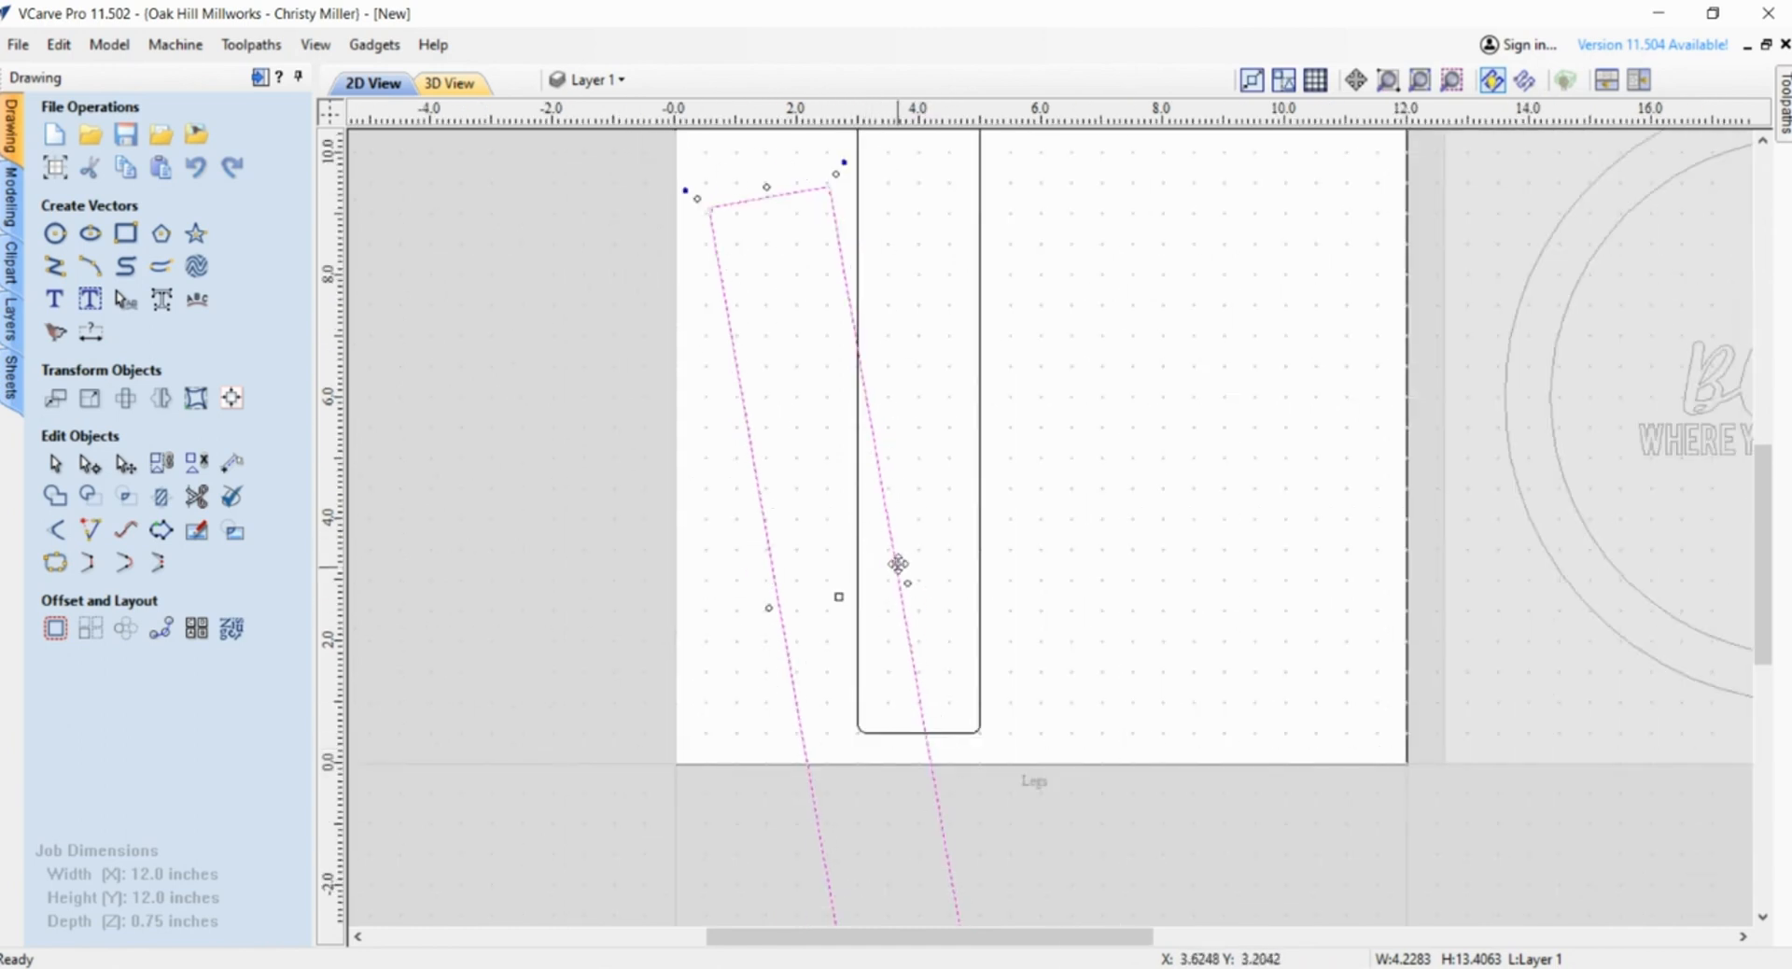
pyautogui.scroll(-1, 1167, 428)
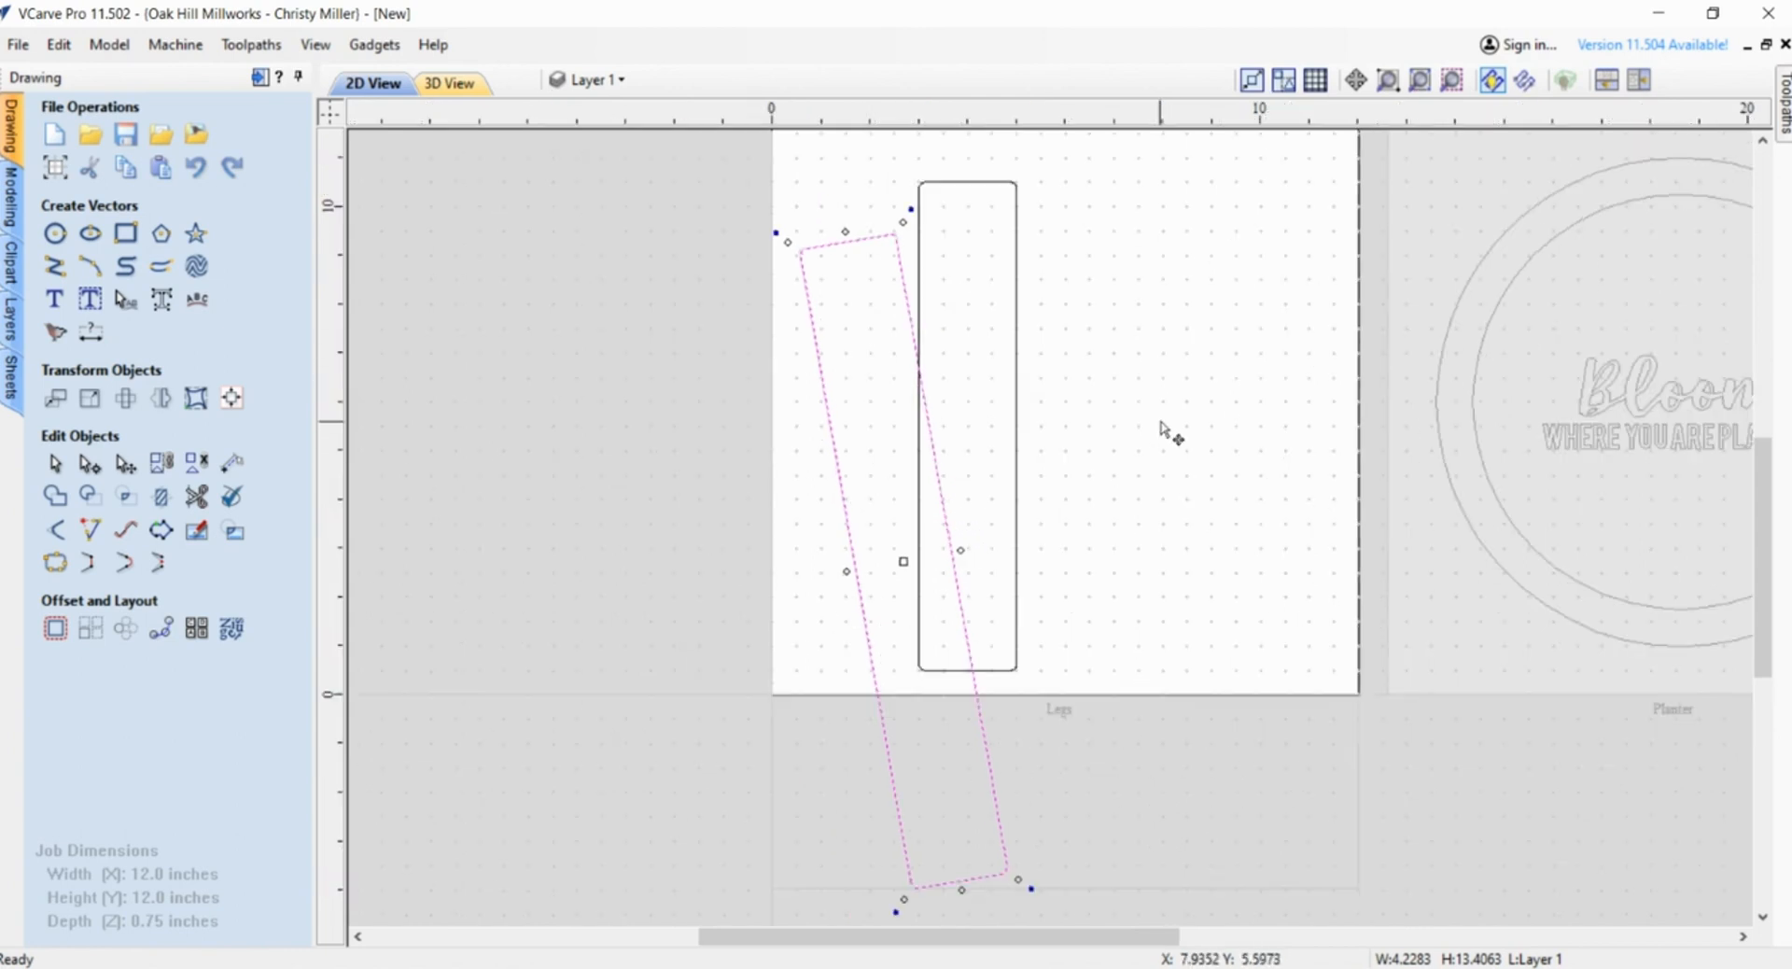
pyautogui.scroll(1, 1003, 313)
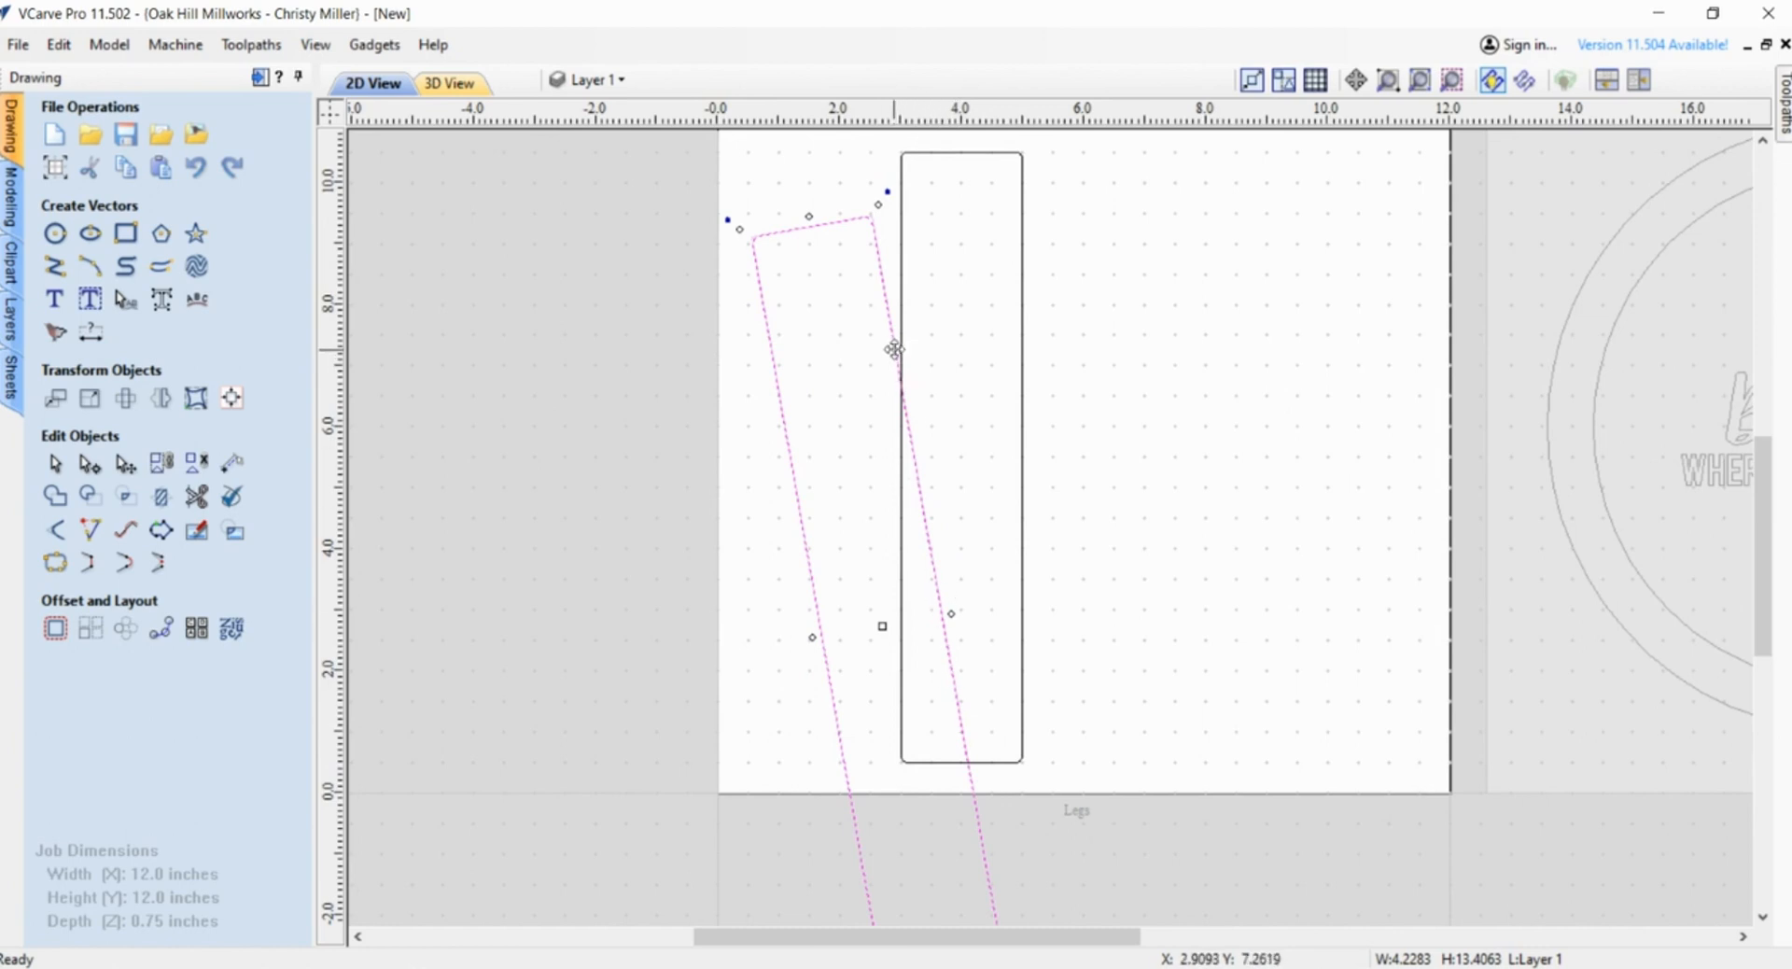
# - Trim away the tilted rectangle and the upright rectangle's lower-left corner with Interactive Vector Trim, leaving a single tapered leg outline
pyautogui.click(197, 498)
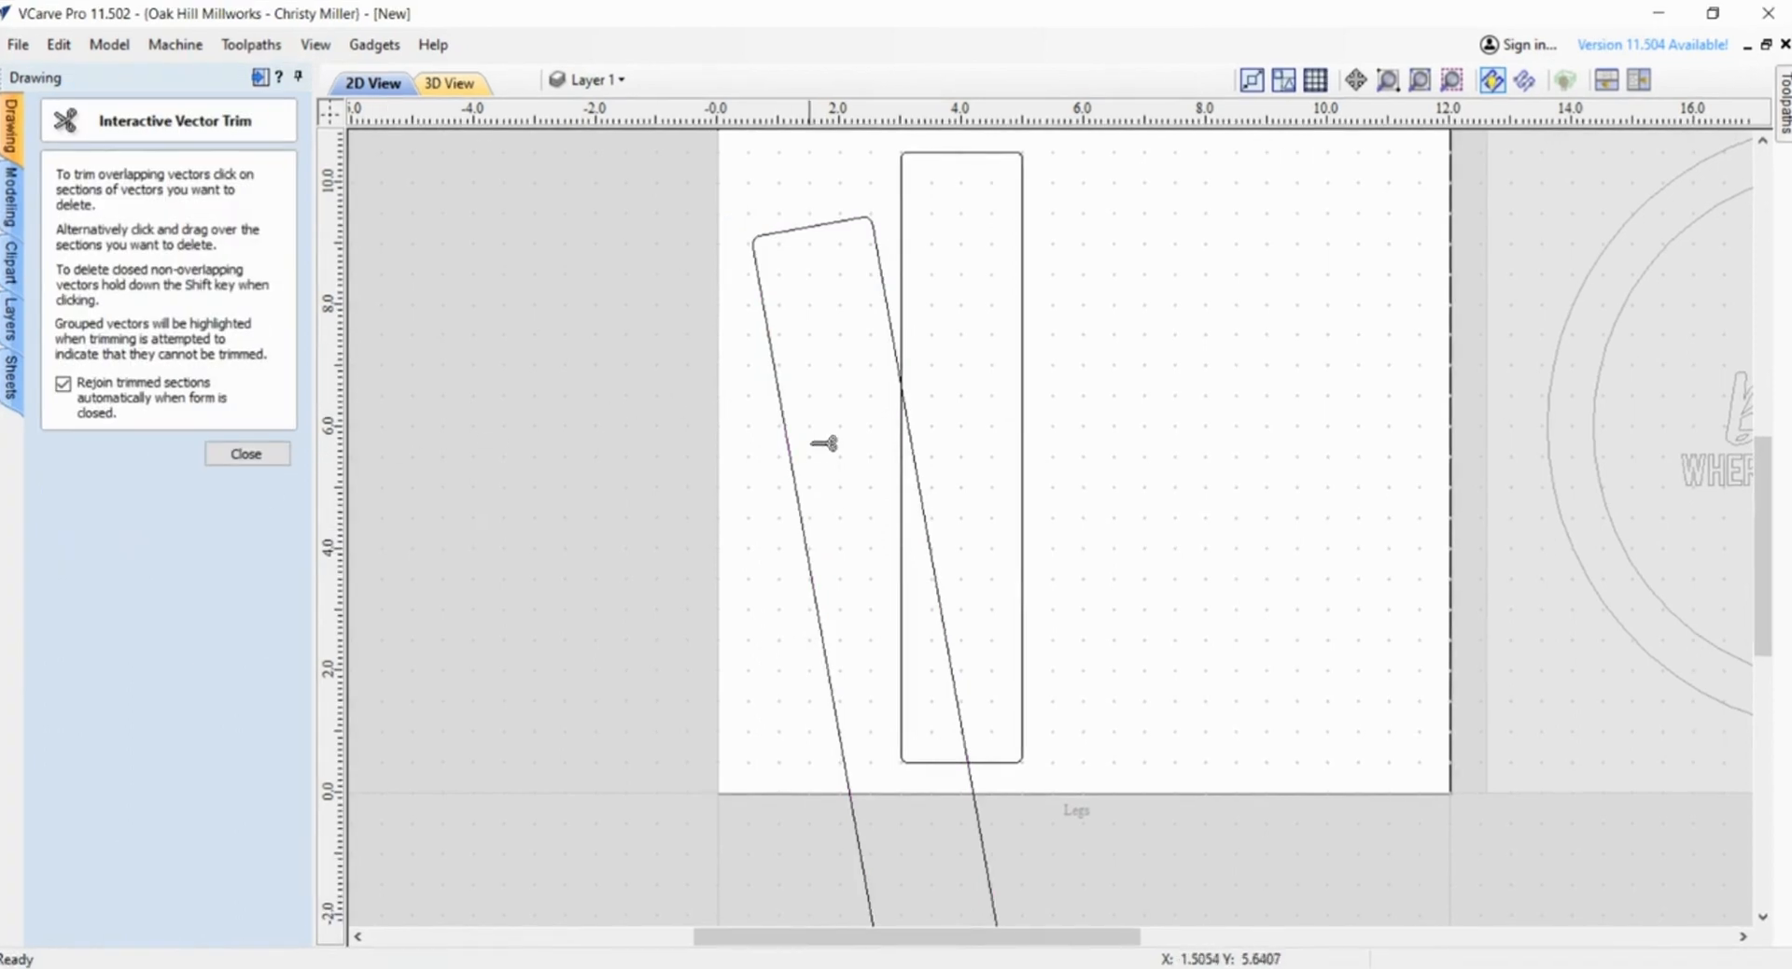
pyautogui.click(863, 222)
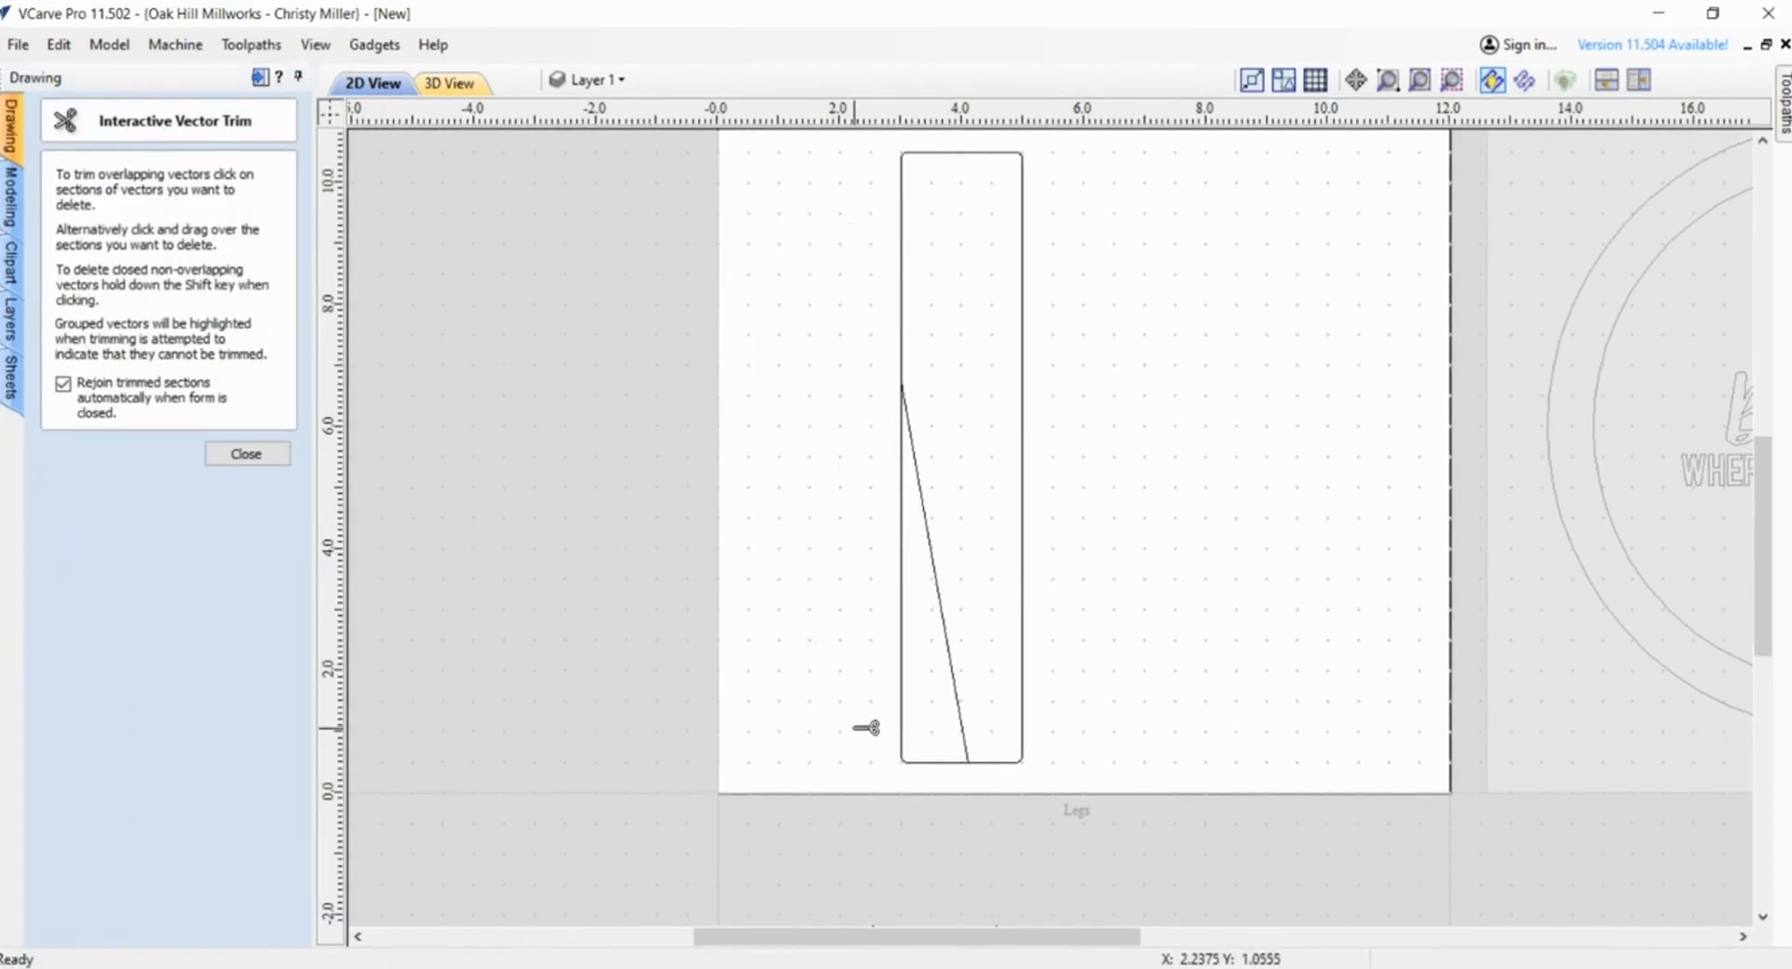
pyautogui.click(902, 705)
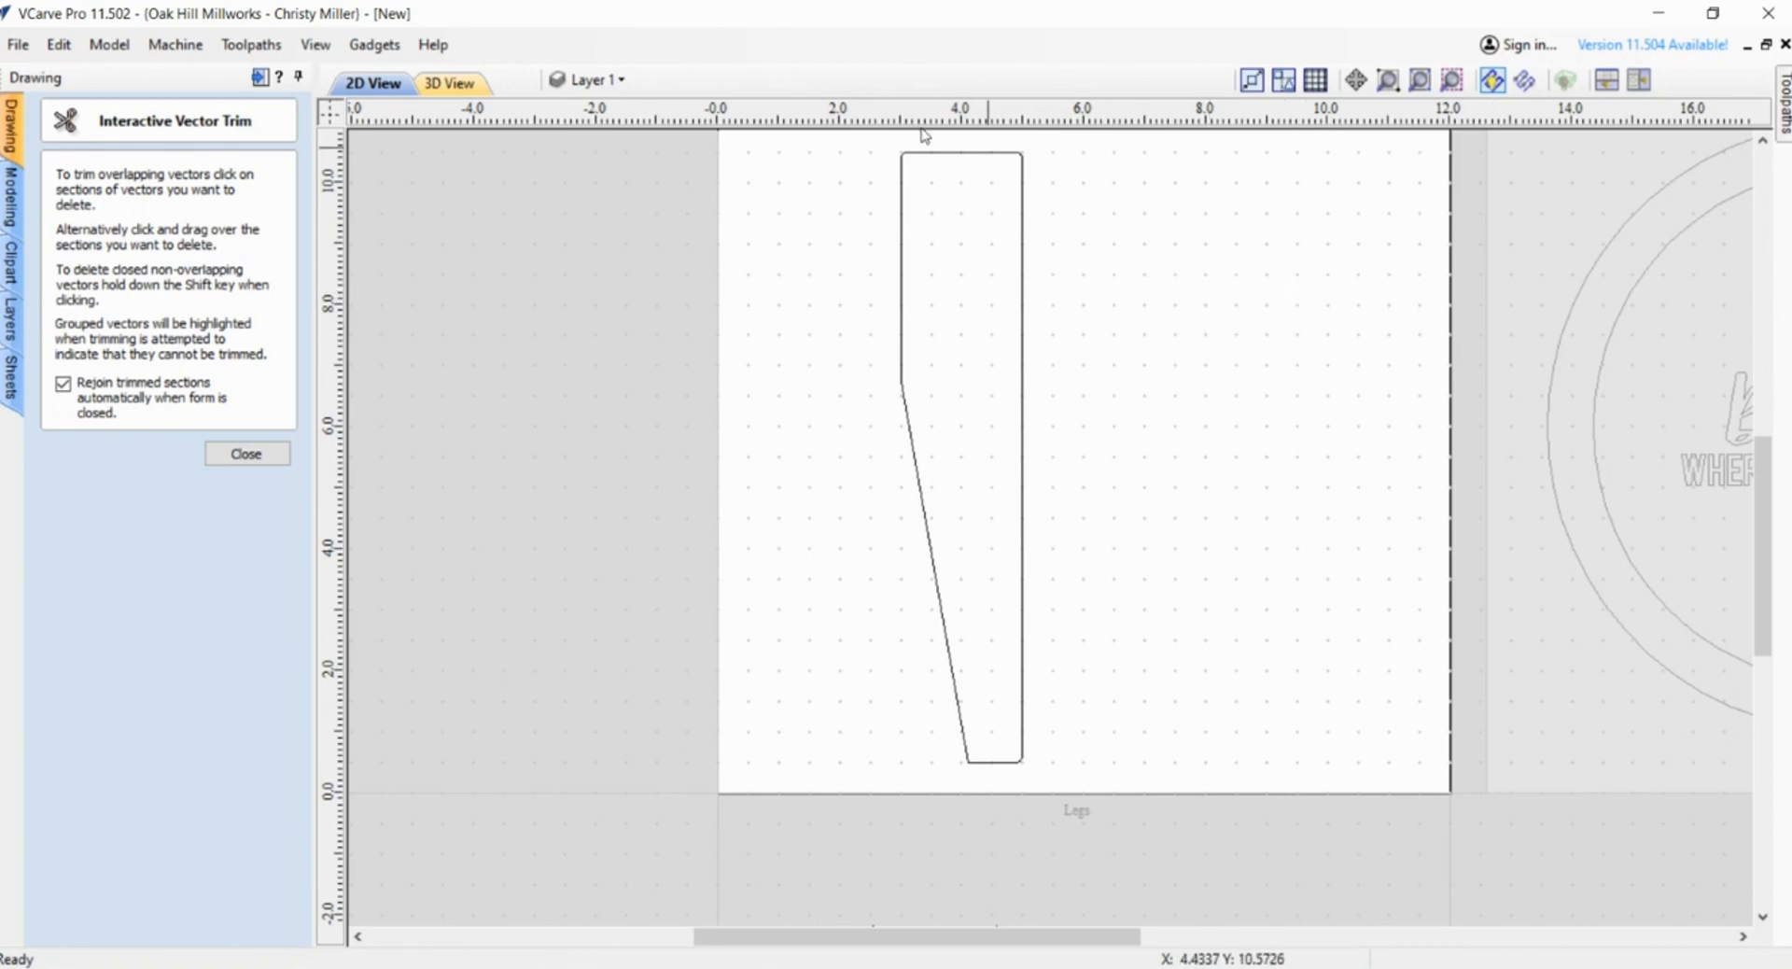
pyautogui.scroll(1, 927, 152)
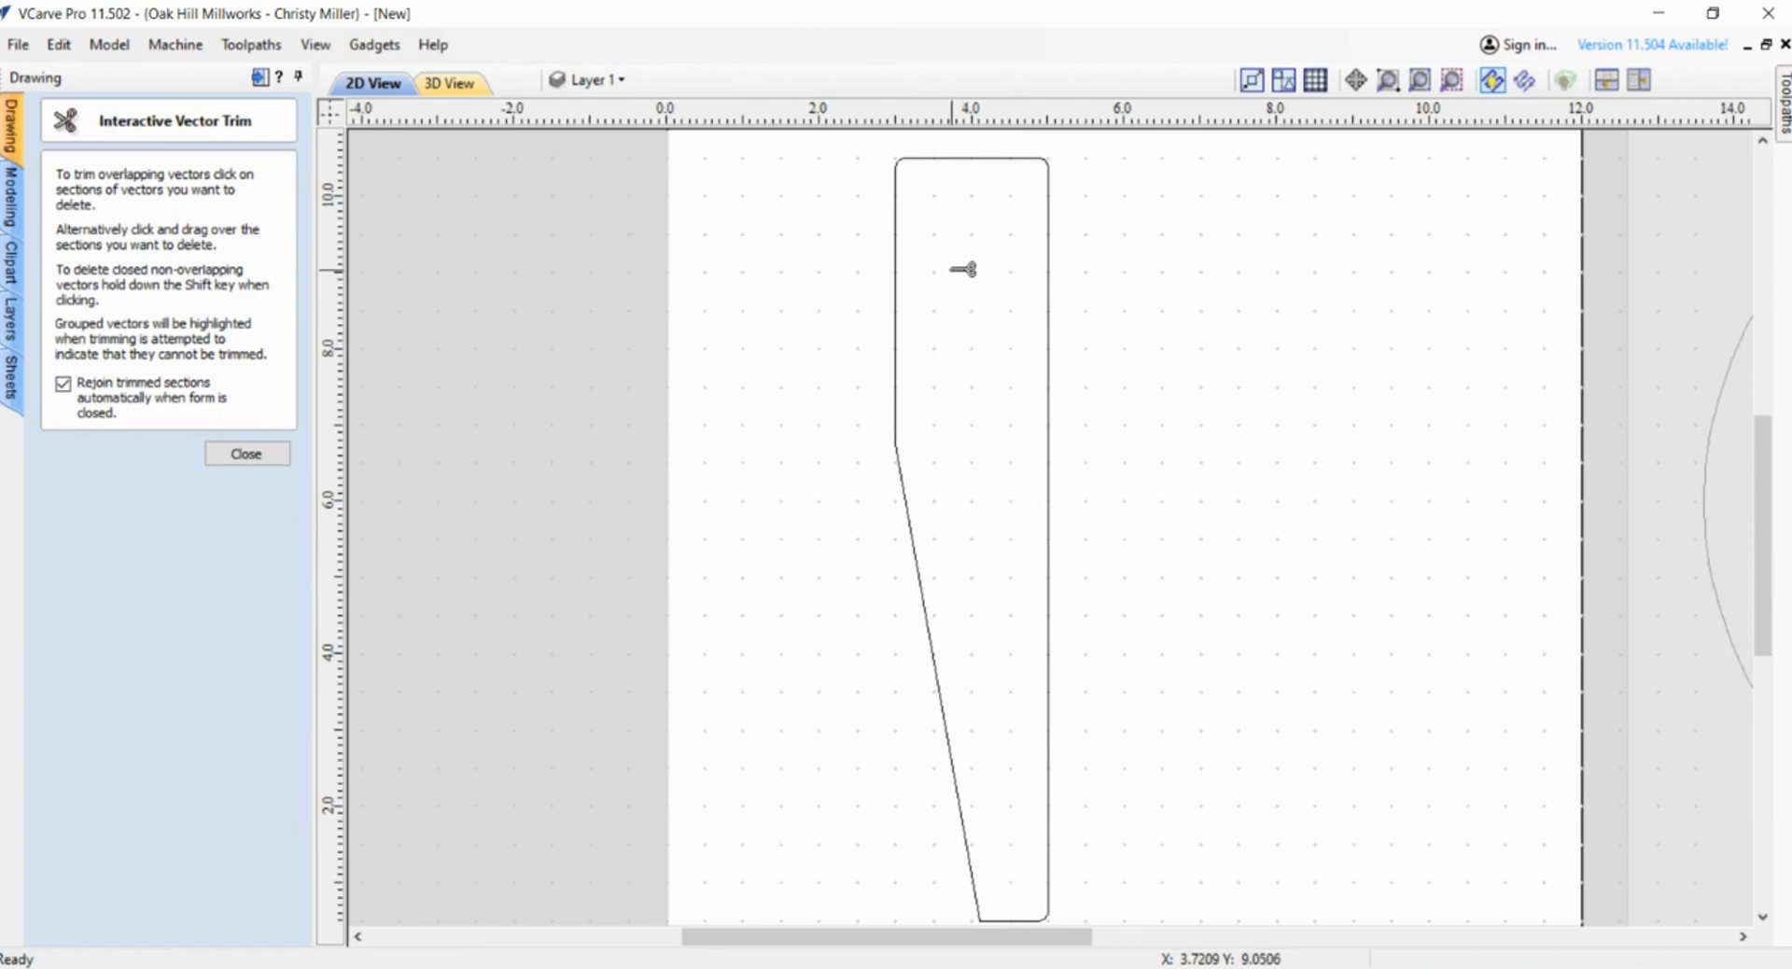
pyautogui.click(250, 455)
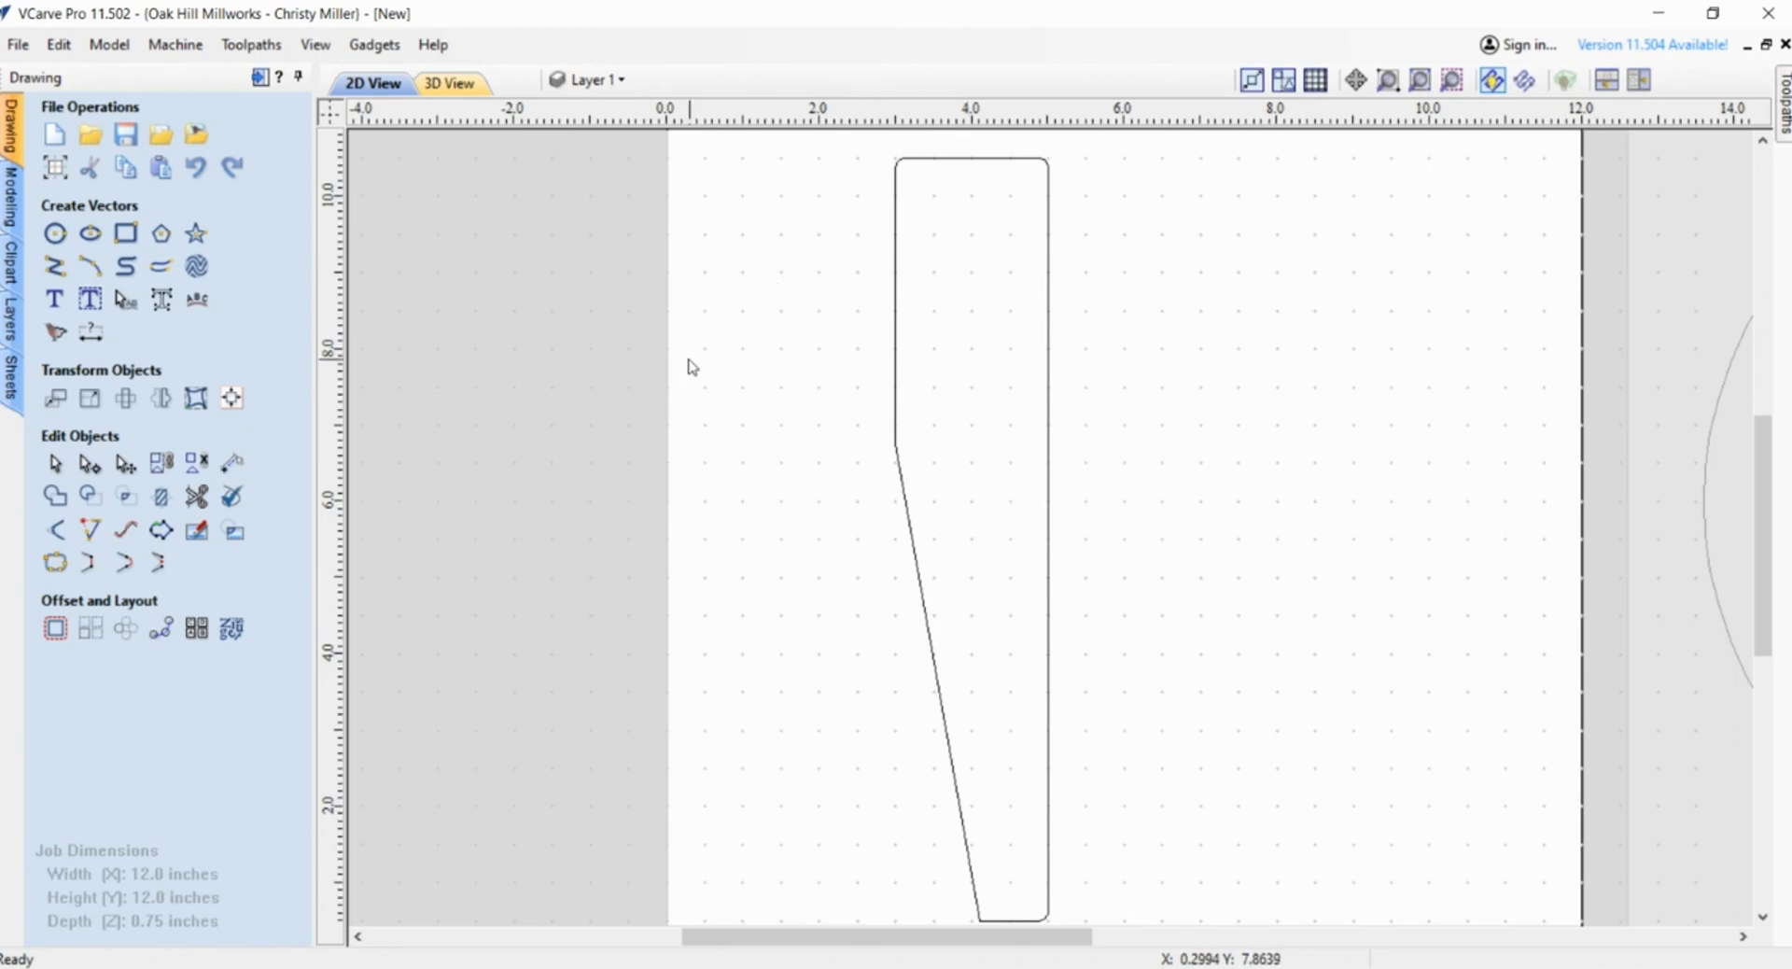
# - Create a square-cornered rectangle 2.0 inches wide and 0.75 inches high
pyautogui.click(127, 243)
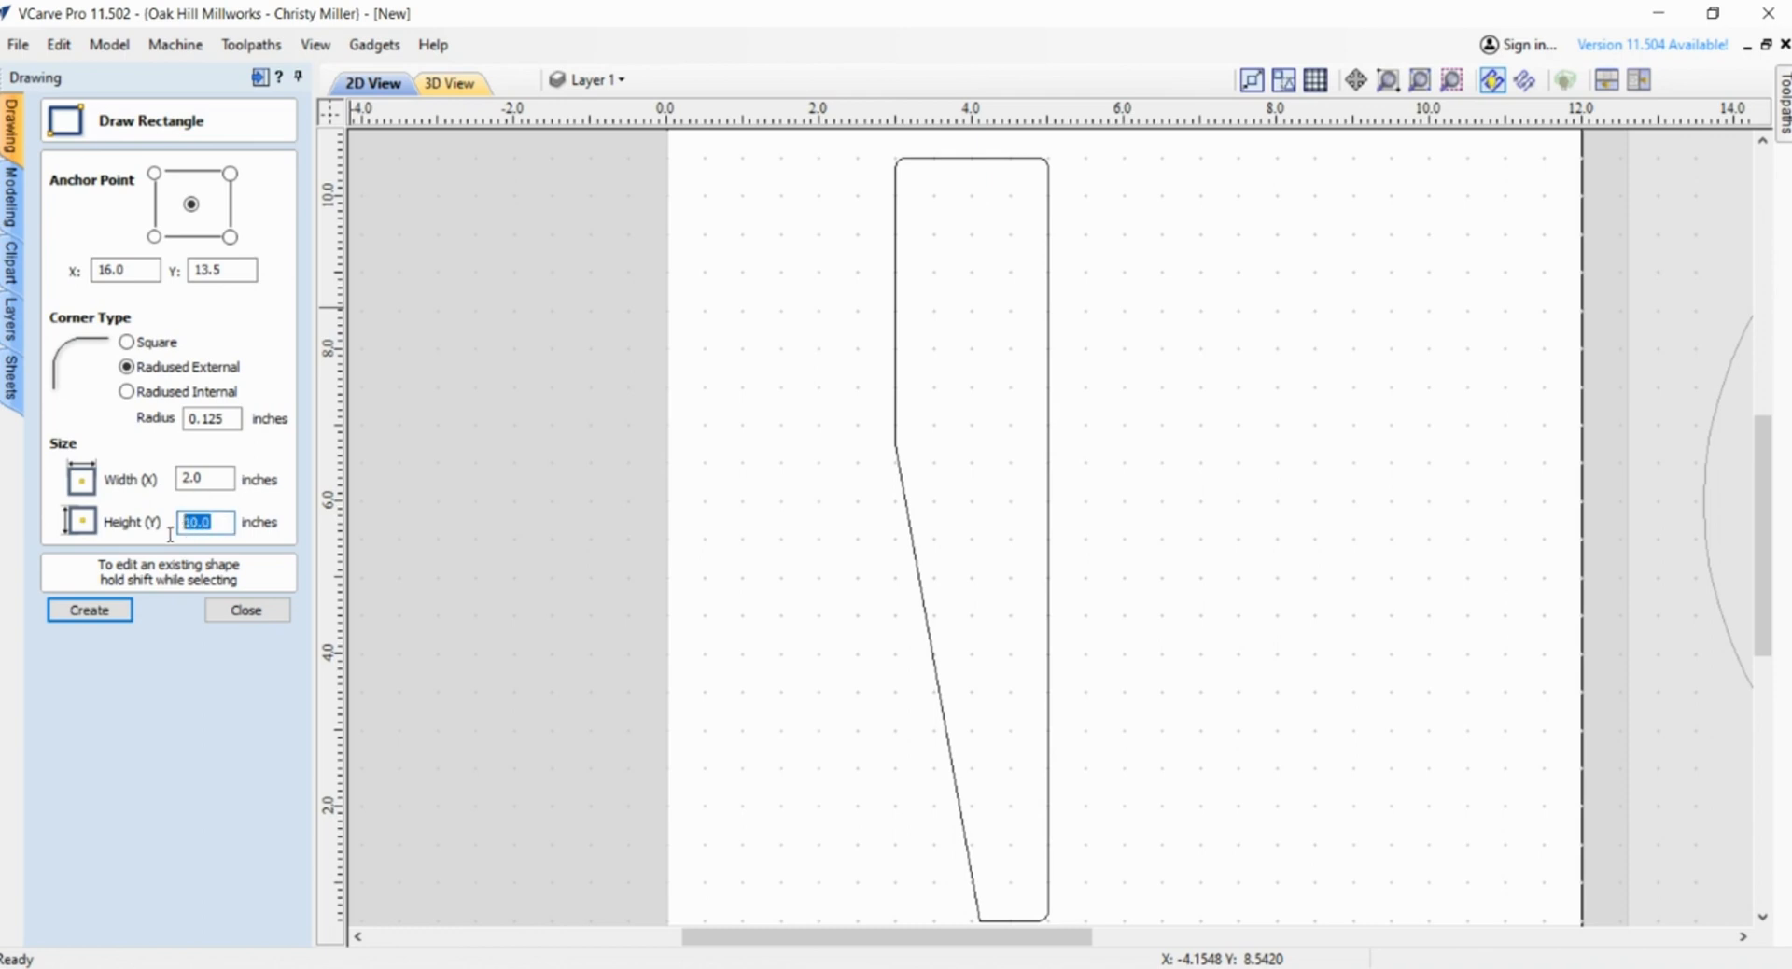
pyautogui.write('.75')
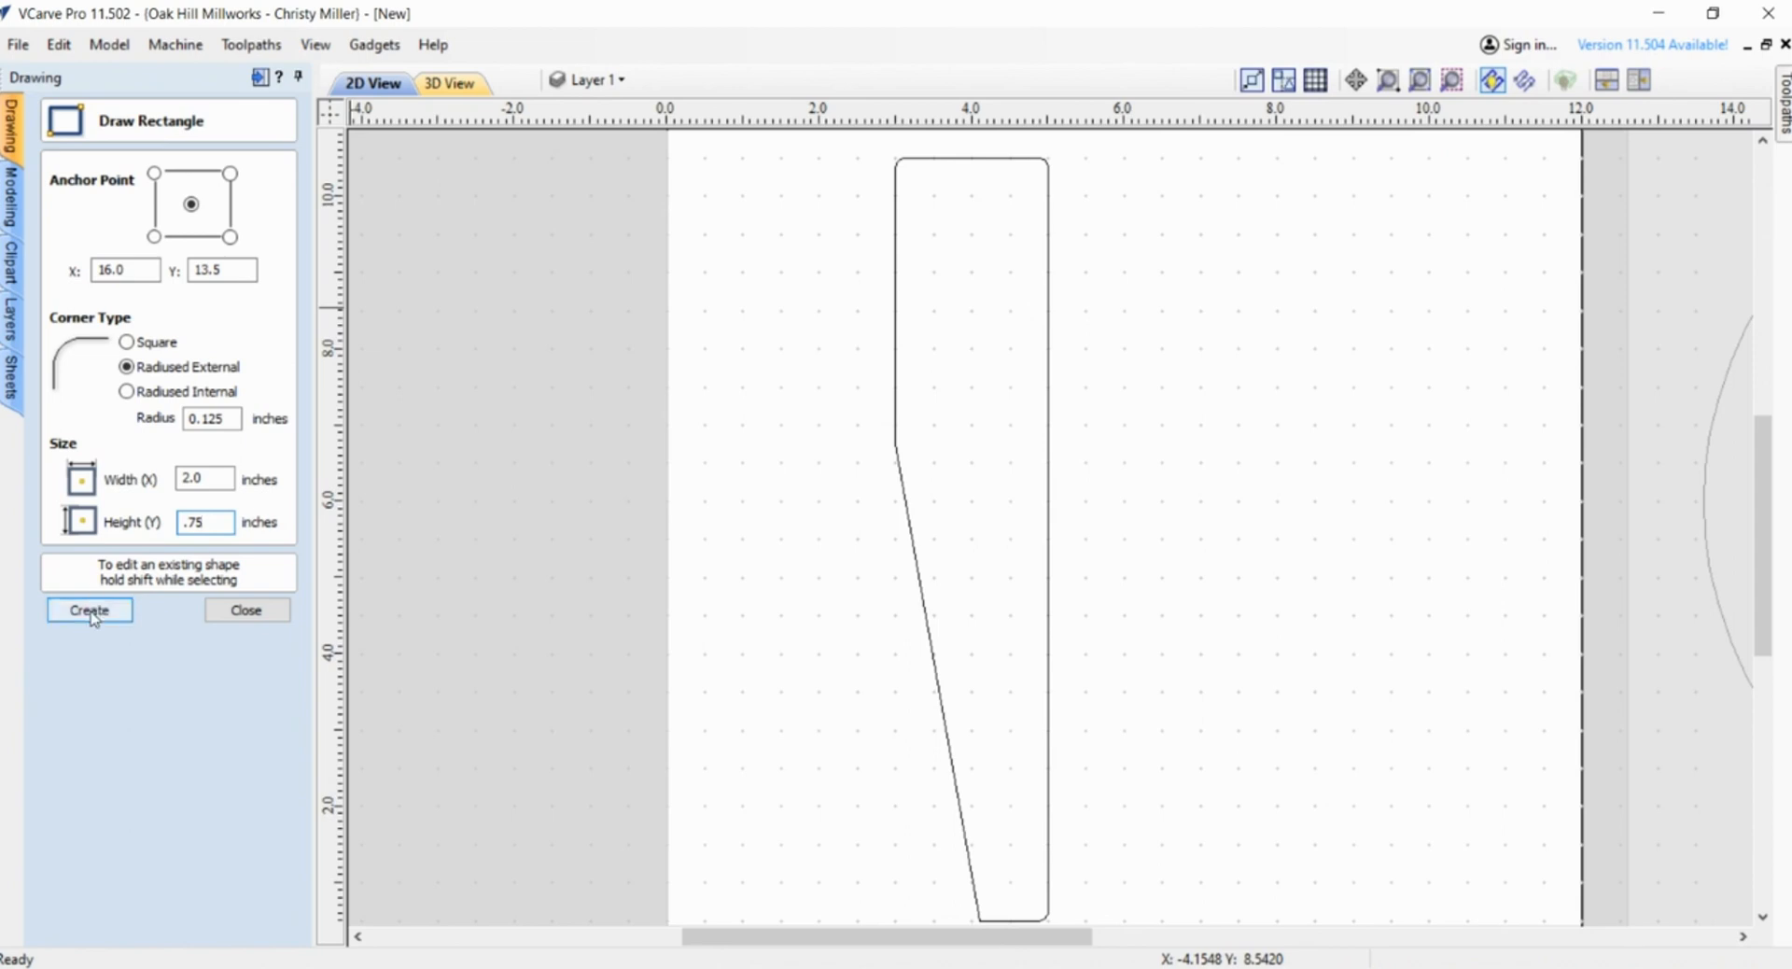
pyautogui.click(129, 343)
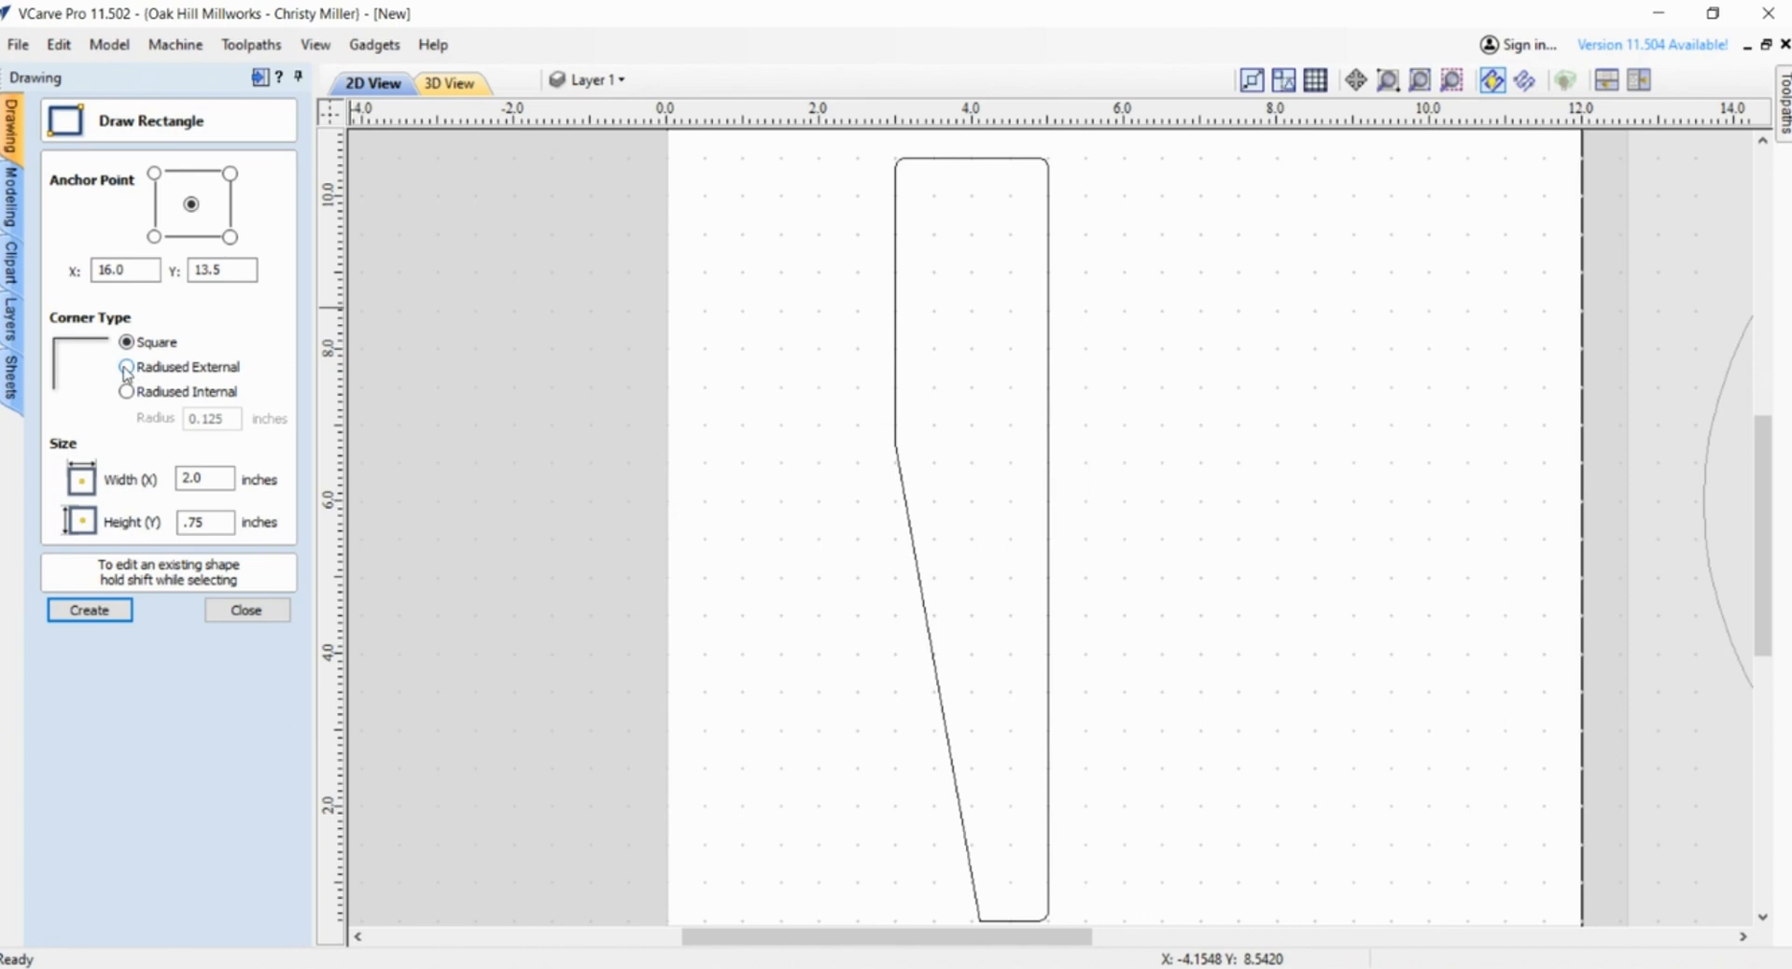
pyautogui.click(87, 611)
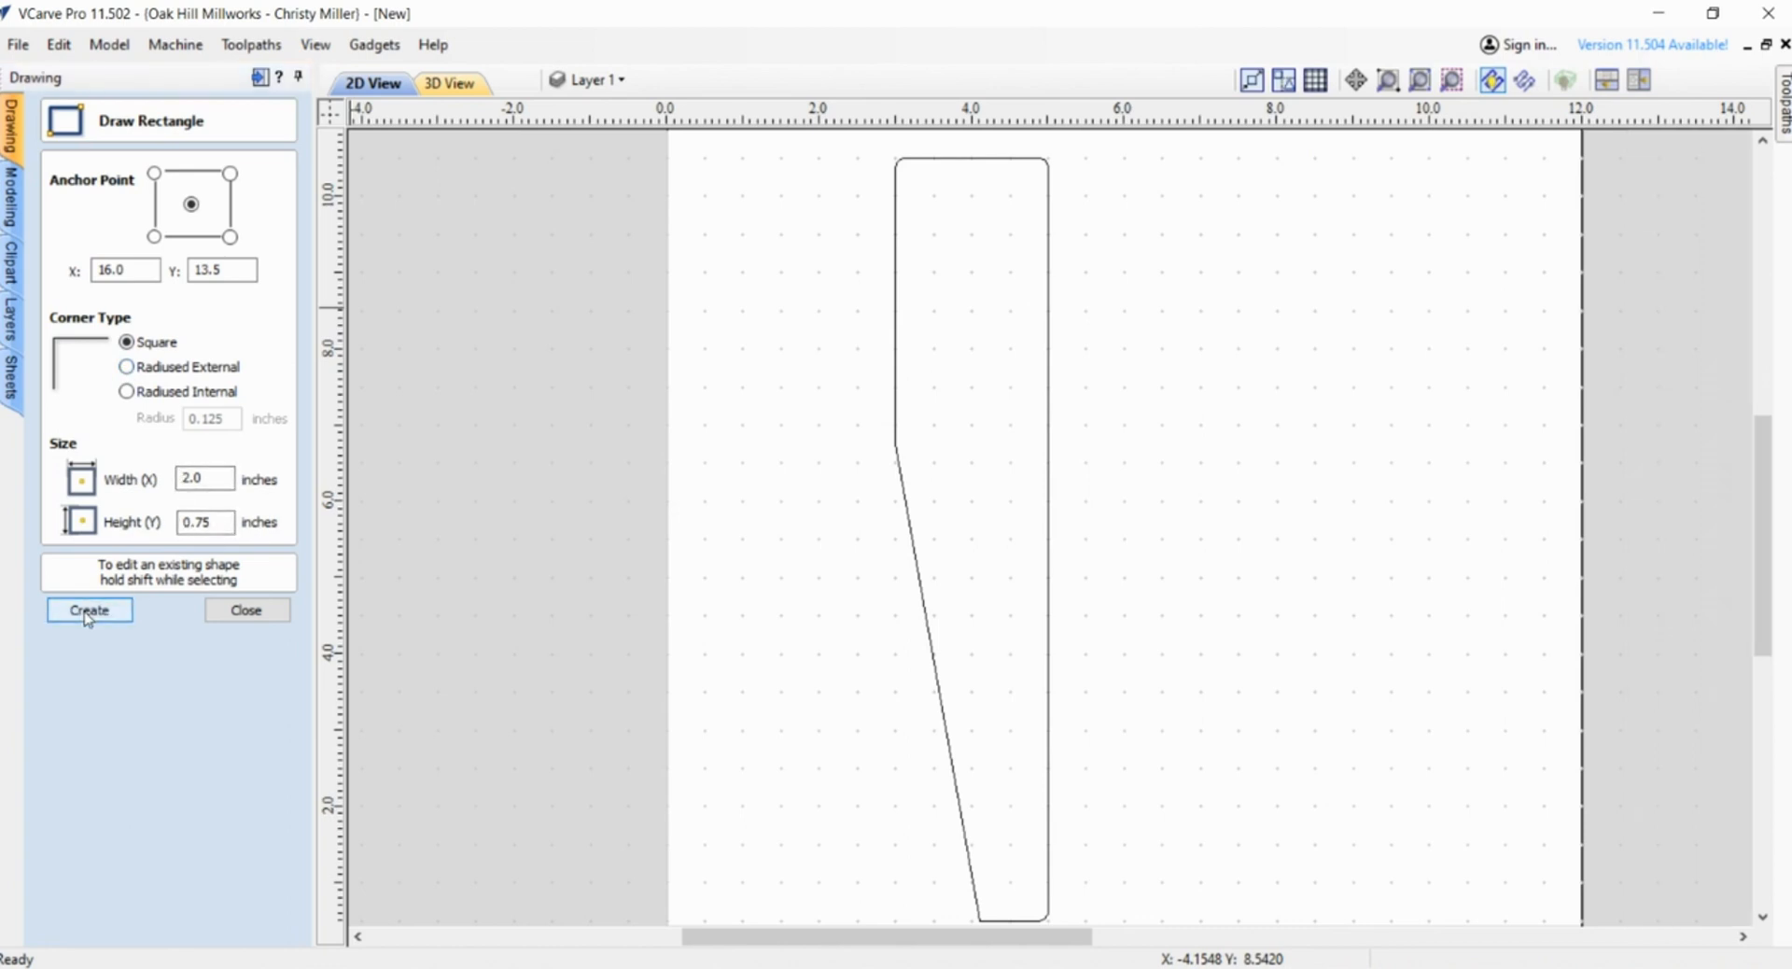
pyautogui.scroll(-4, 1213, 523)
pyautogui.scroll(1, 1321, 374)
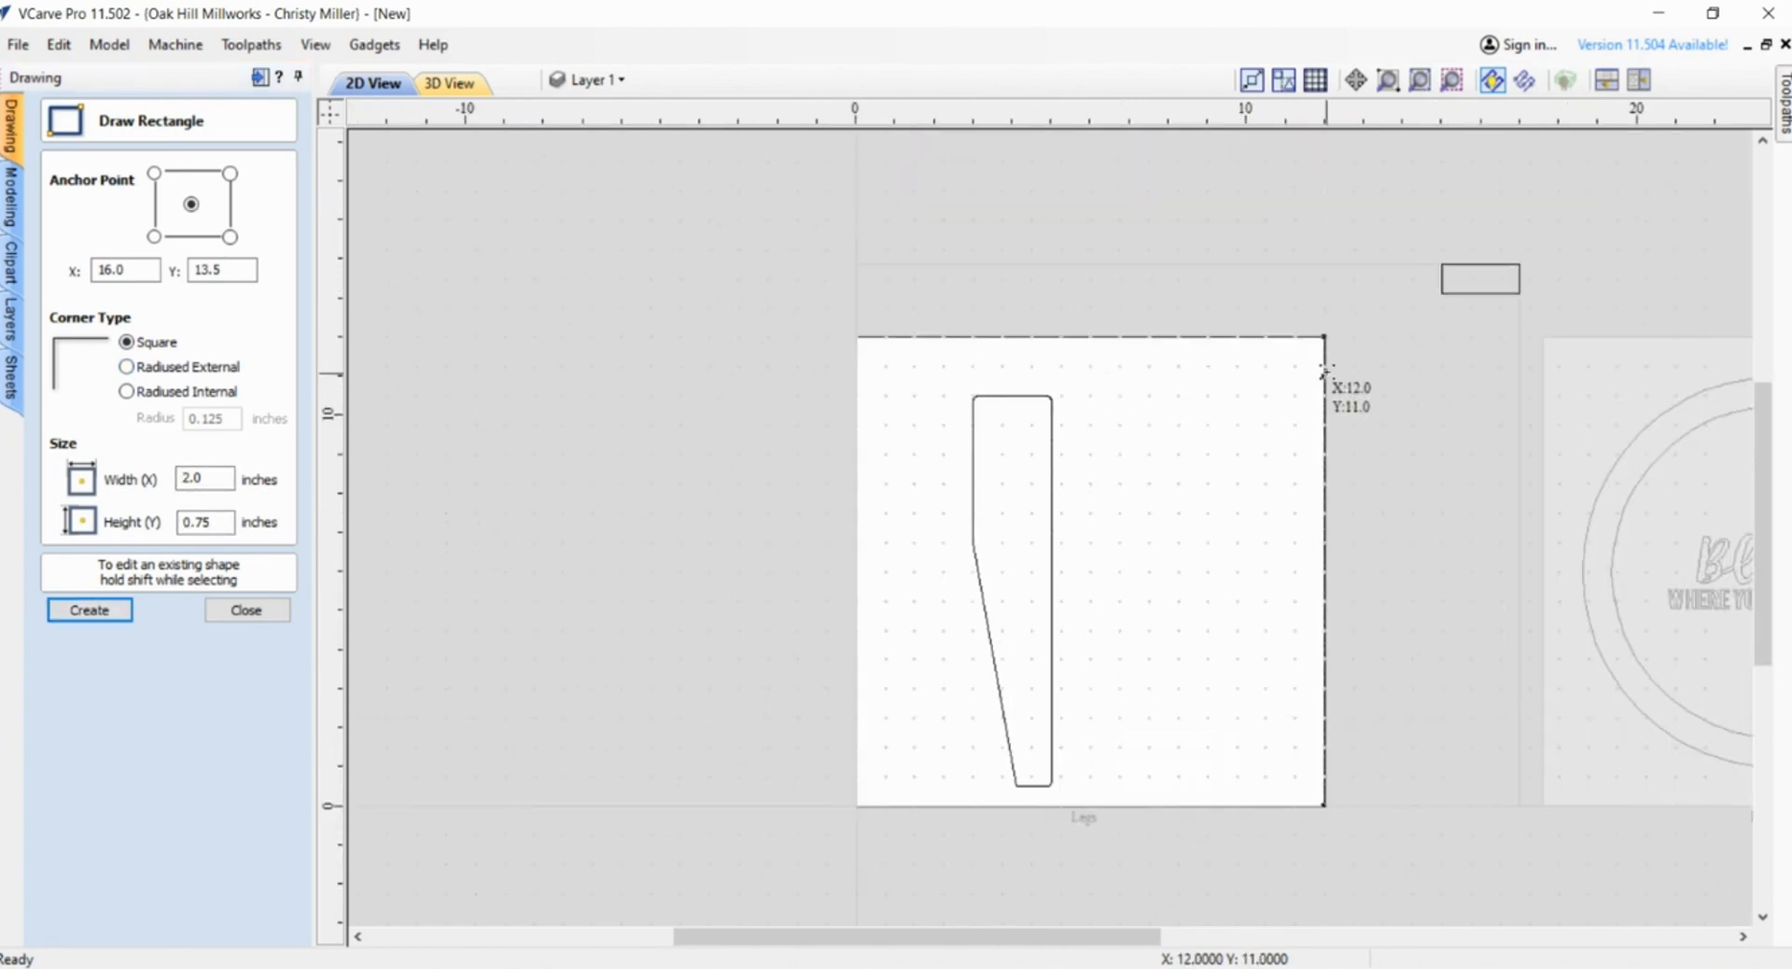
pyautogui.click(273, 614)
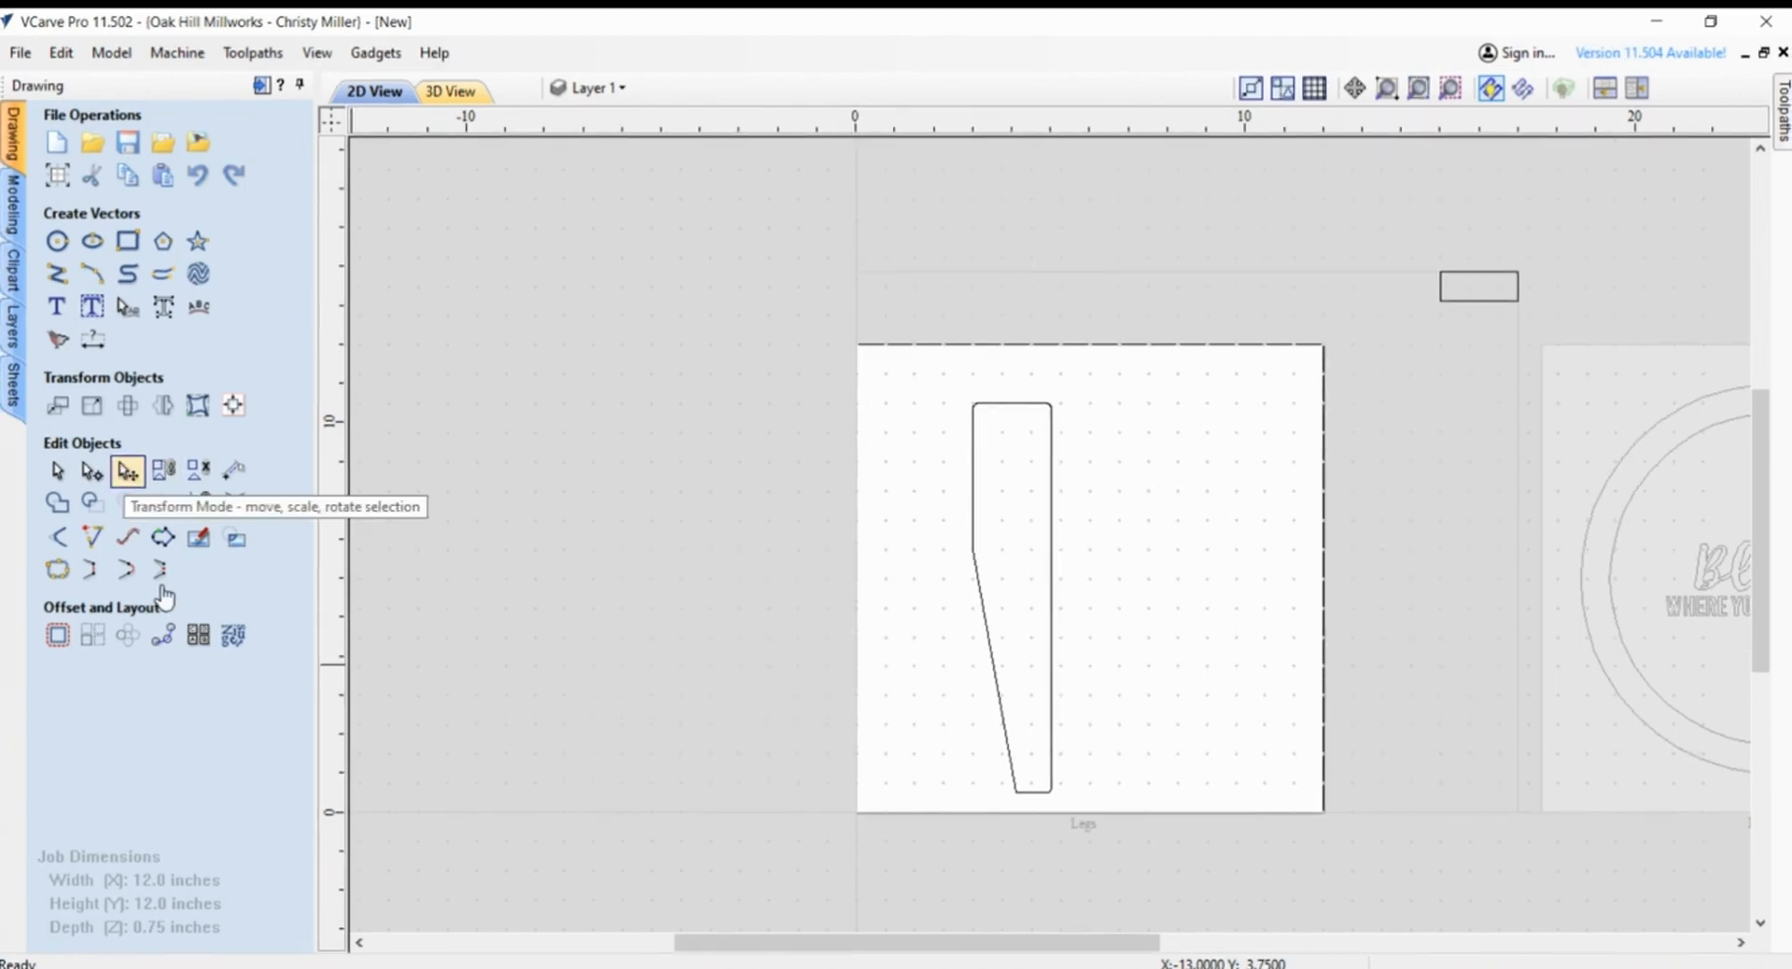
# - Move the 2.0 by 0.75 inch rectangle onto the Legs sheet so it straddles the leg's left edge near the upper end
pyautogui.click(1481, 294)
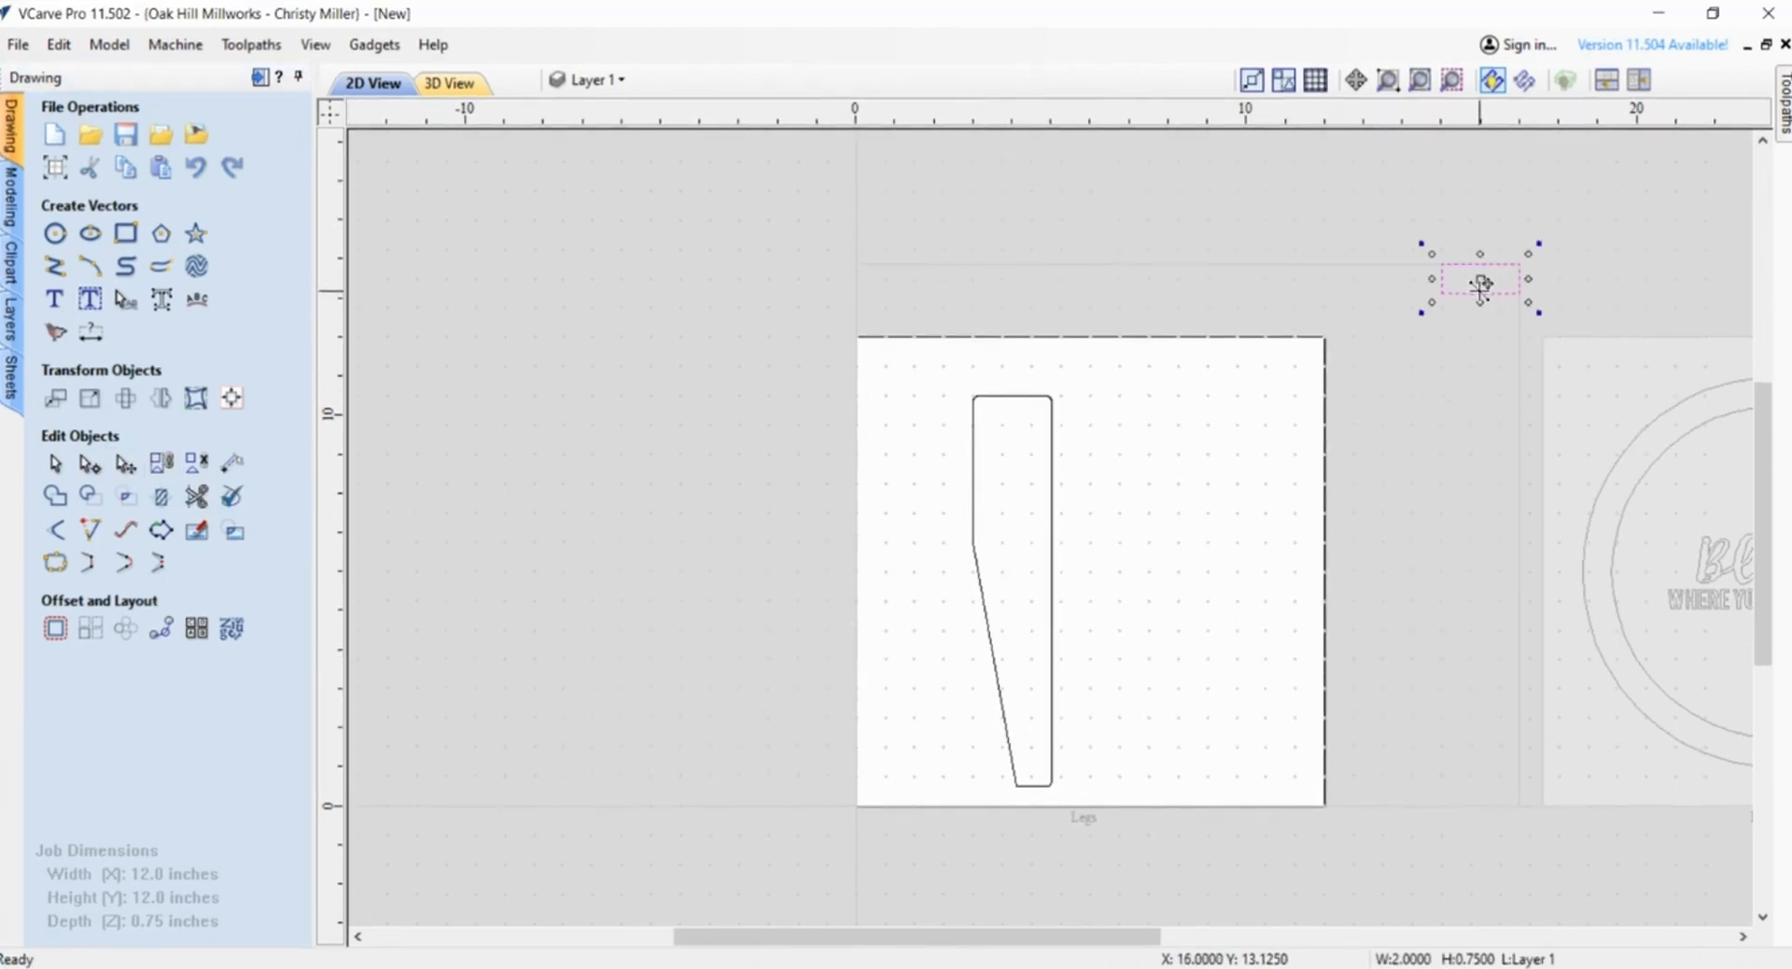
pyautogui.moveTo(1182, 504); pyautogui.dragTo(975, 471)
pyautogui.scroll(1, 971, 494)
pyautogui.scroll(1, 973, 497)
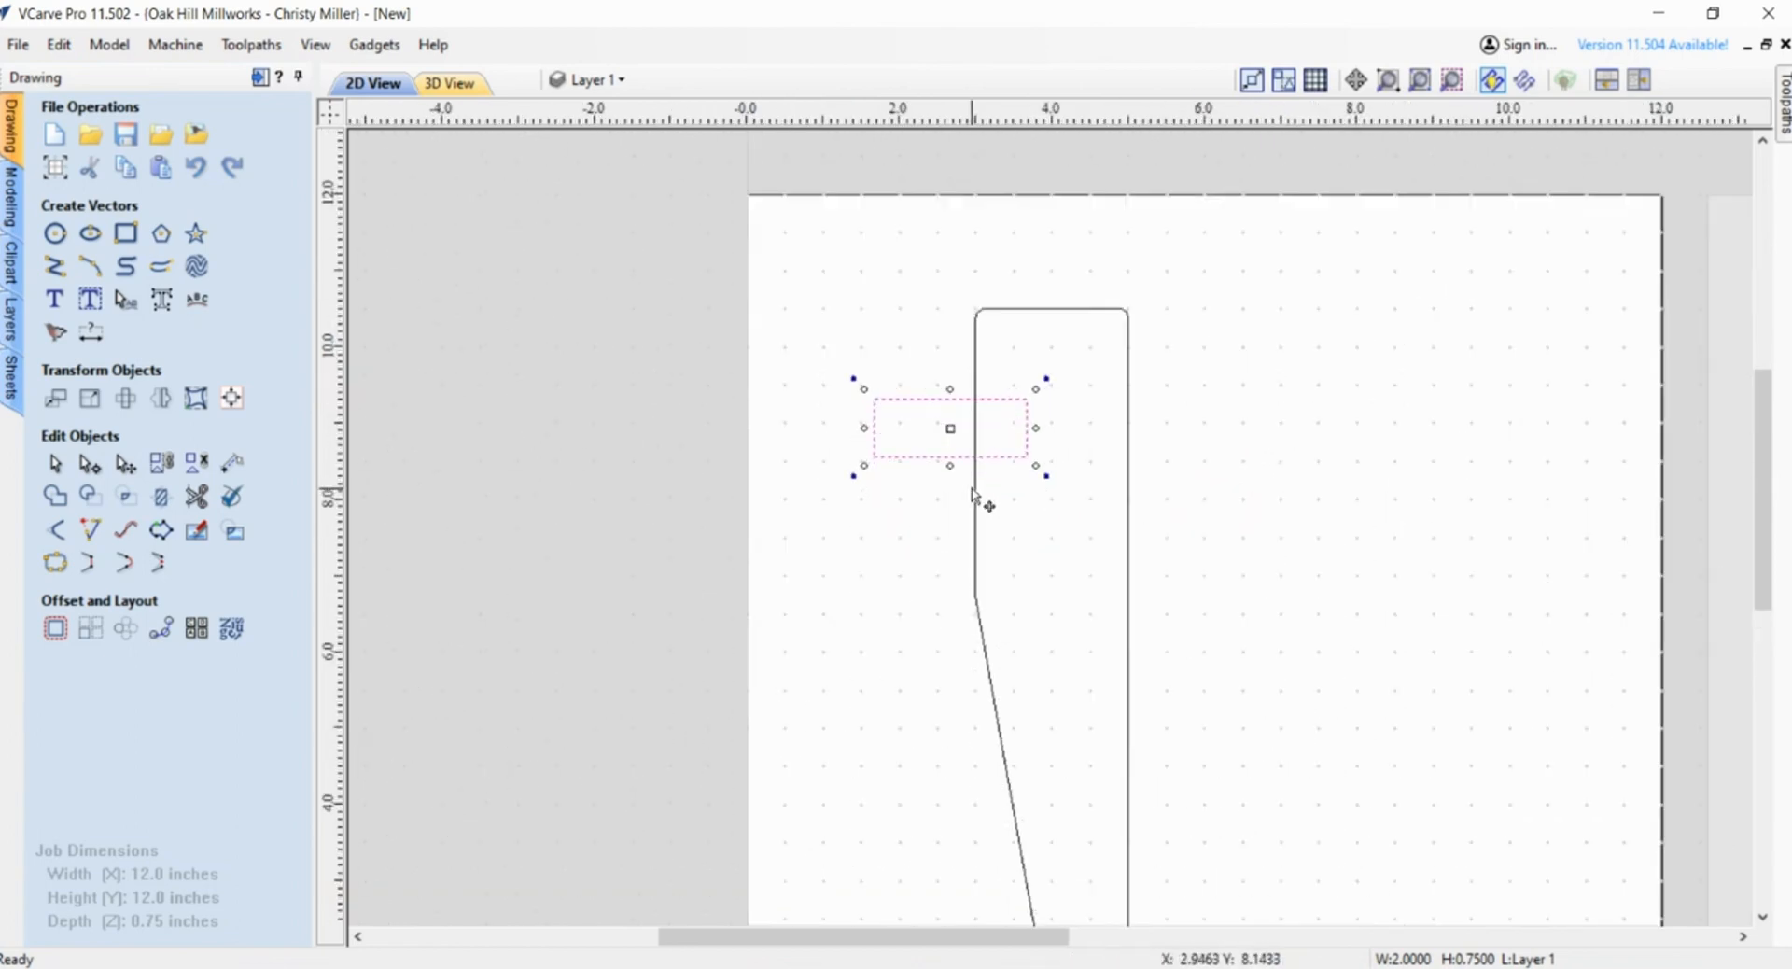
pyautogui.scroll(1, 978, 501)
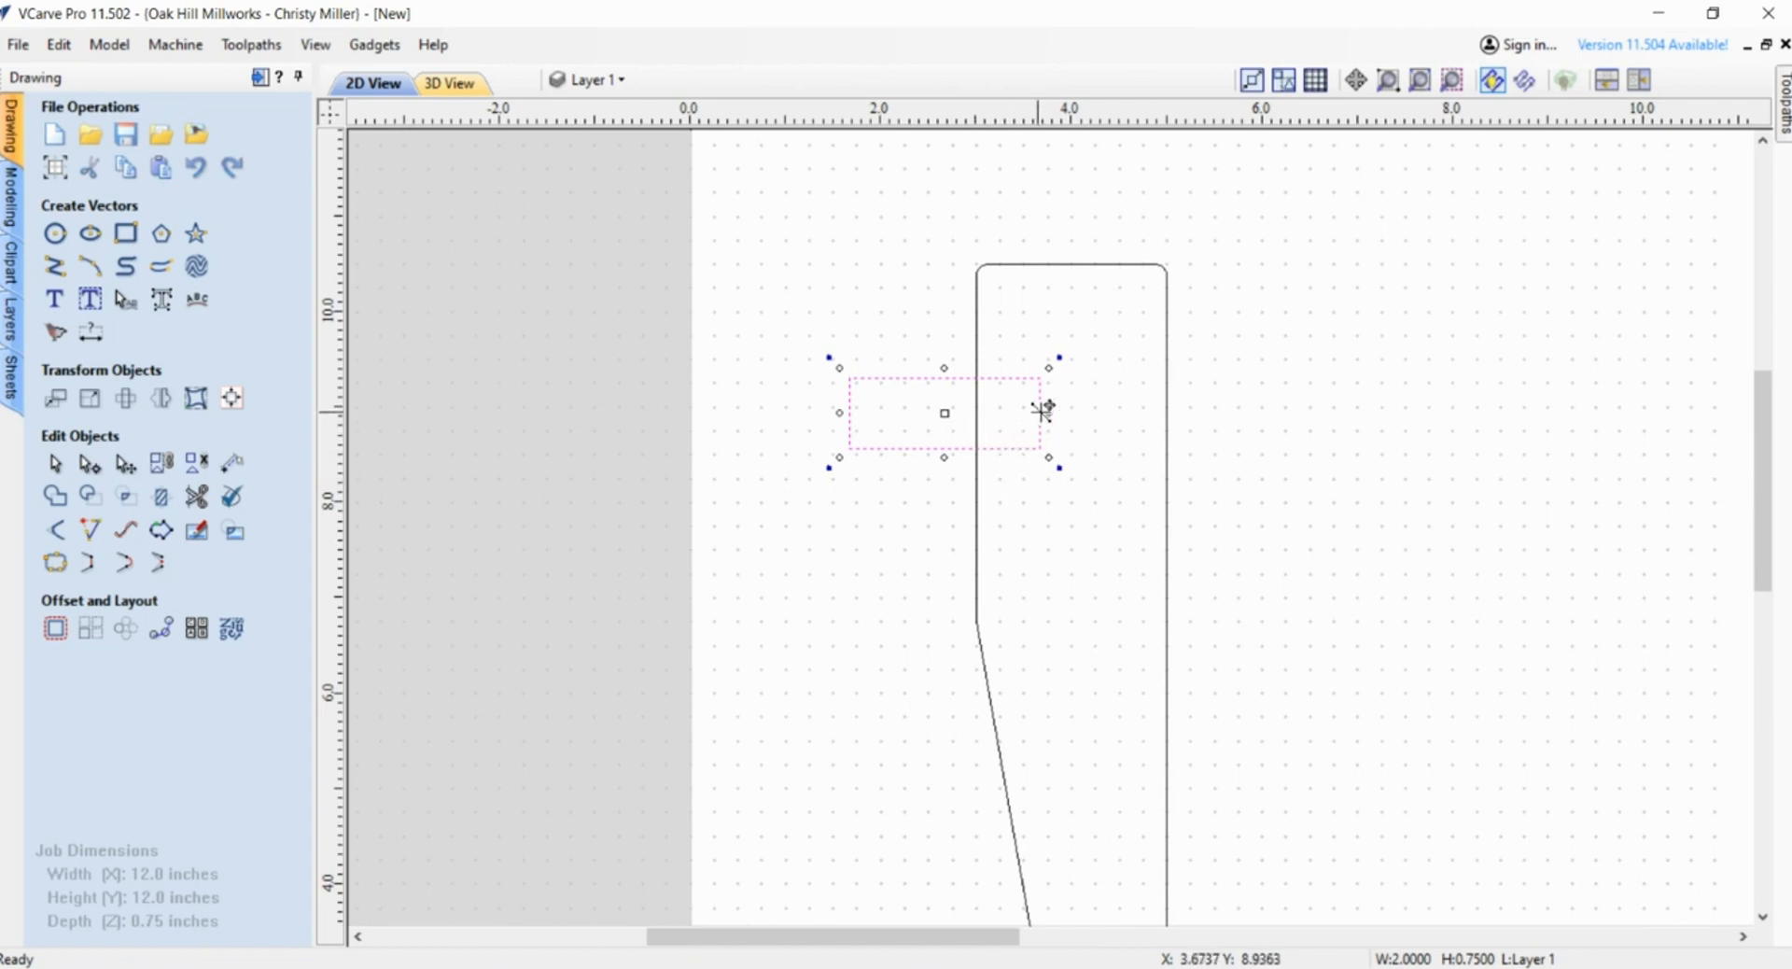
pyautogui.moveTo(997, 445); pyautogui.dragTo(1021, 433)
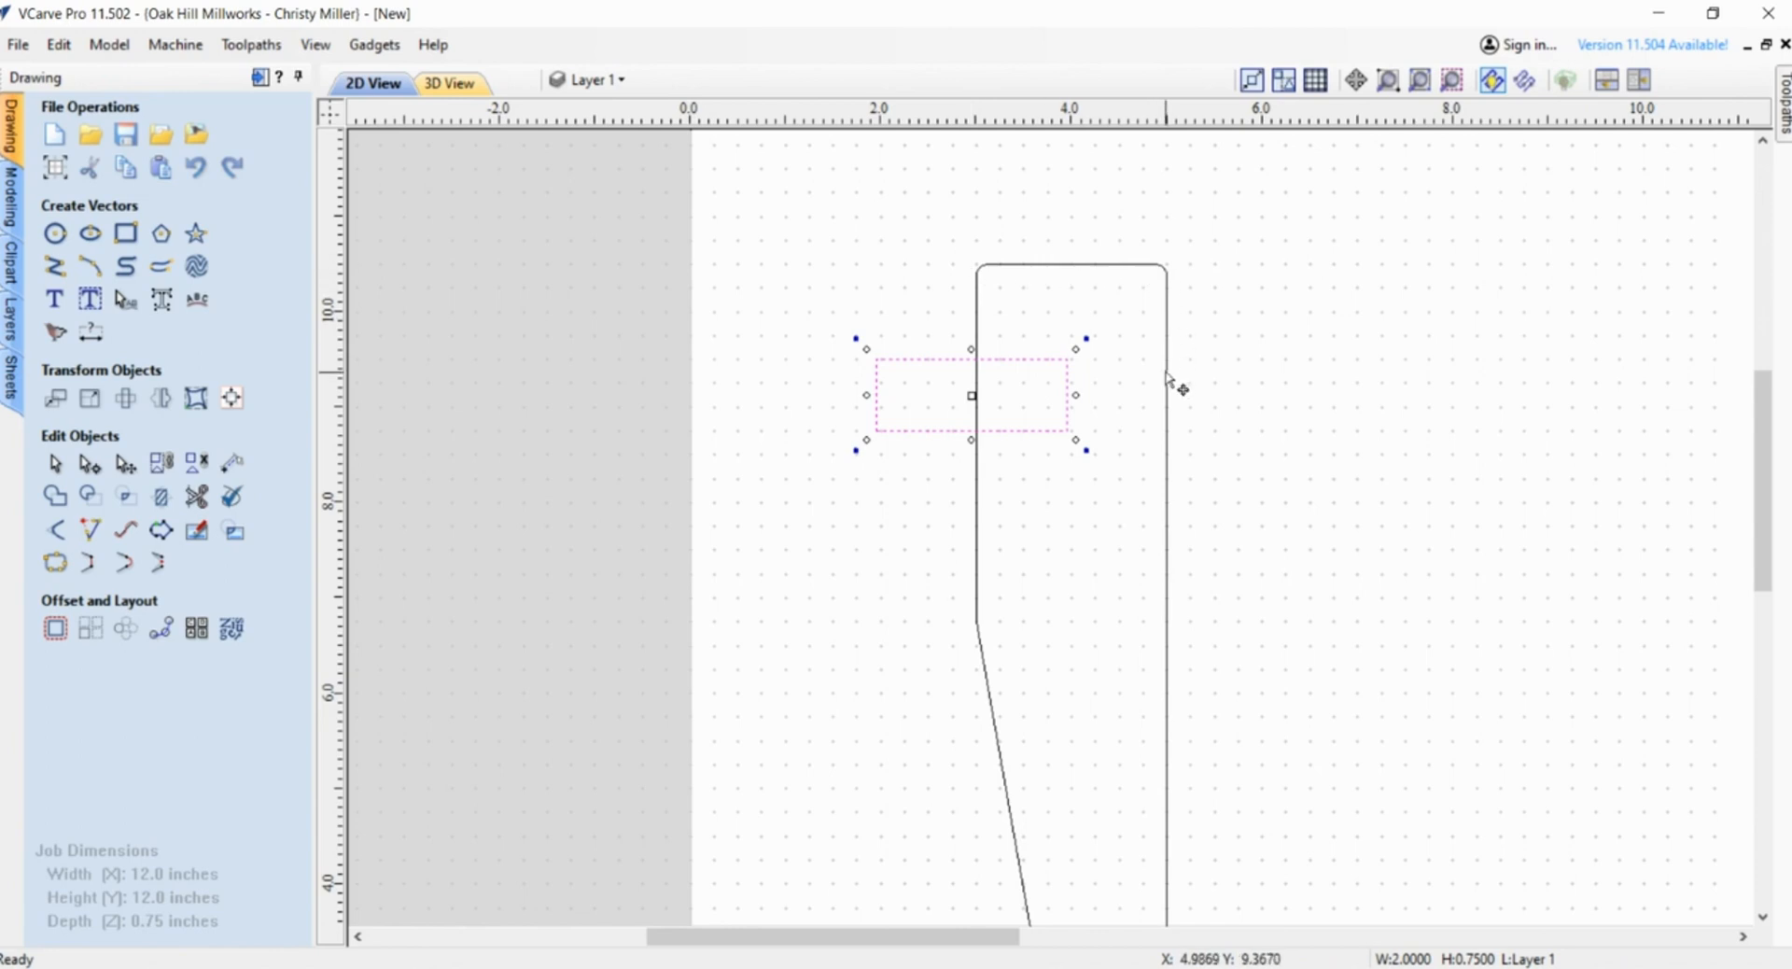
pyautogui.moveTo(940, 428)
pyautogui.mouseDown()
pyautogui.moveTo(897, 342)
pyautogui.moveTo(942, 335)
pyautogui.moveTo(941, 430)
pyautogui.mouseUp()
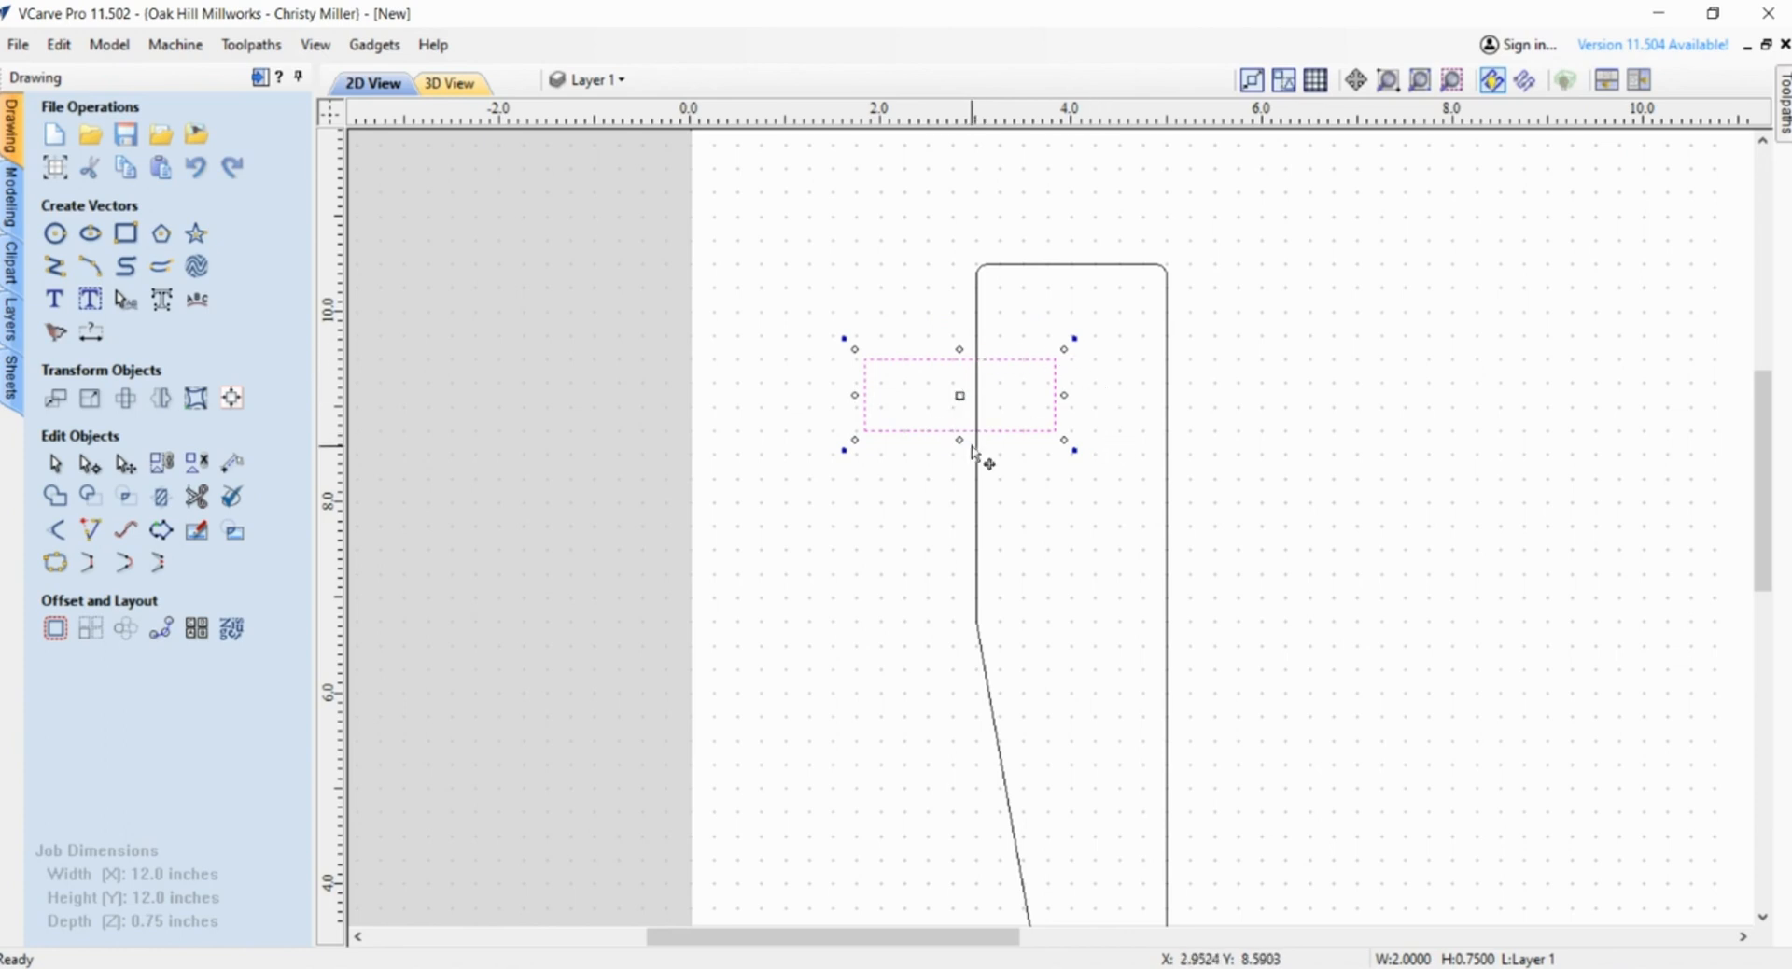
# - Compare the planter's border ring on the Planter sheet with the small rectangle's overlap on the leg, ending on the Legs sheet
pyautogui.scroll(-2, 988, 457)
pyautogui.click(1511, 361)
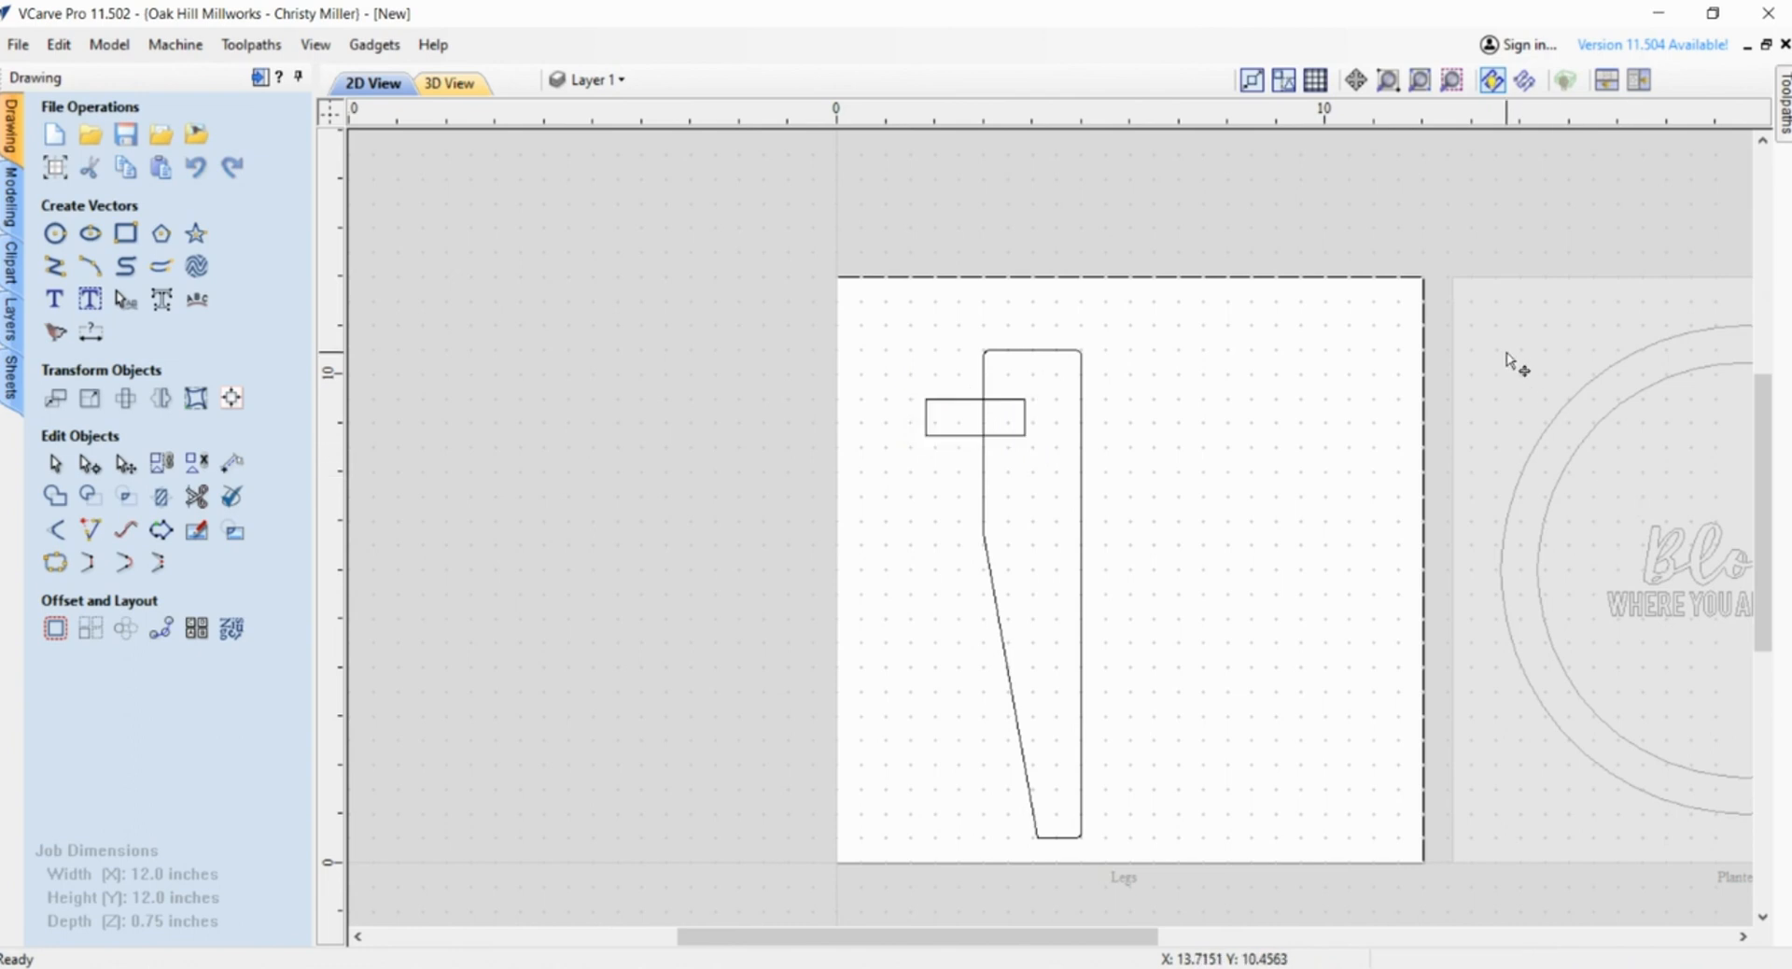
pyautogui.click(1518, 403)
pyautogui.scroll(2, 886, 408)
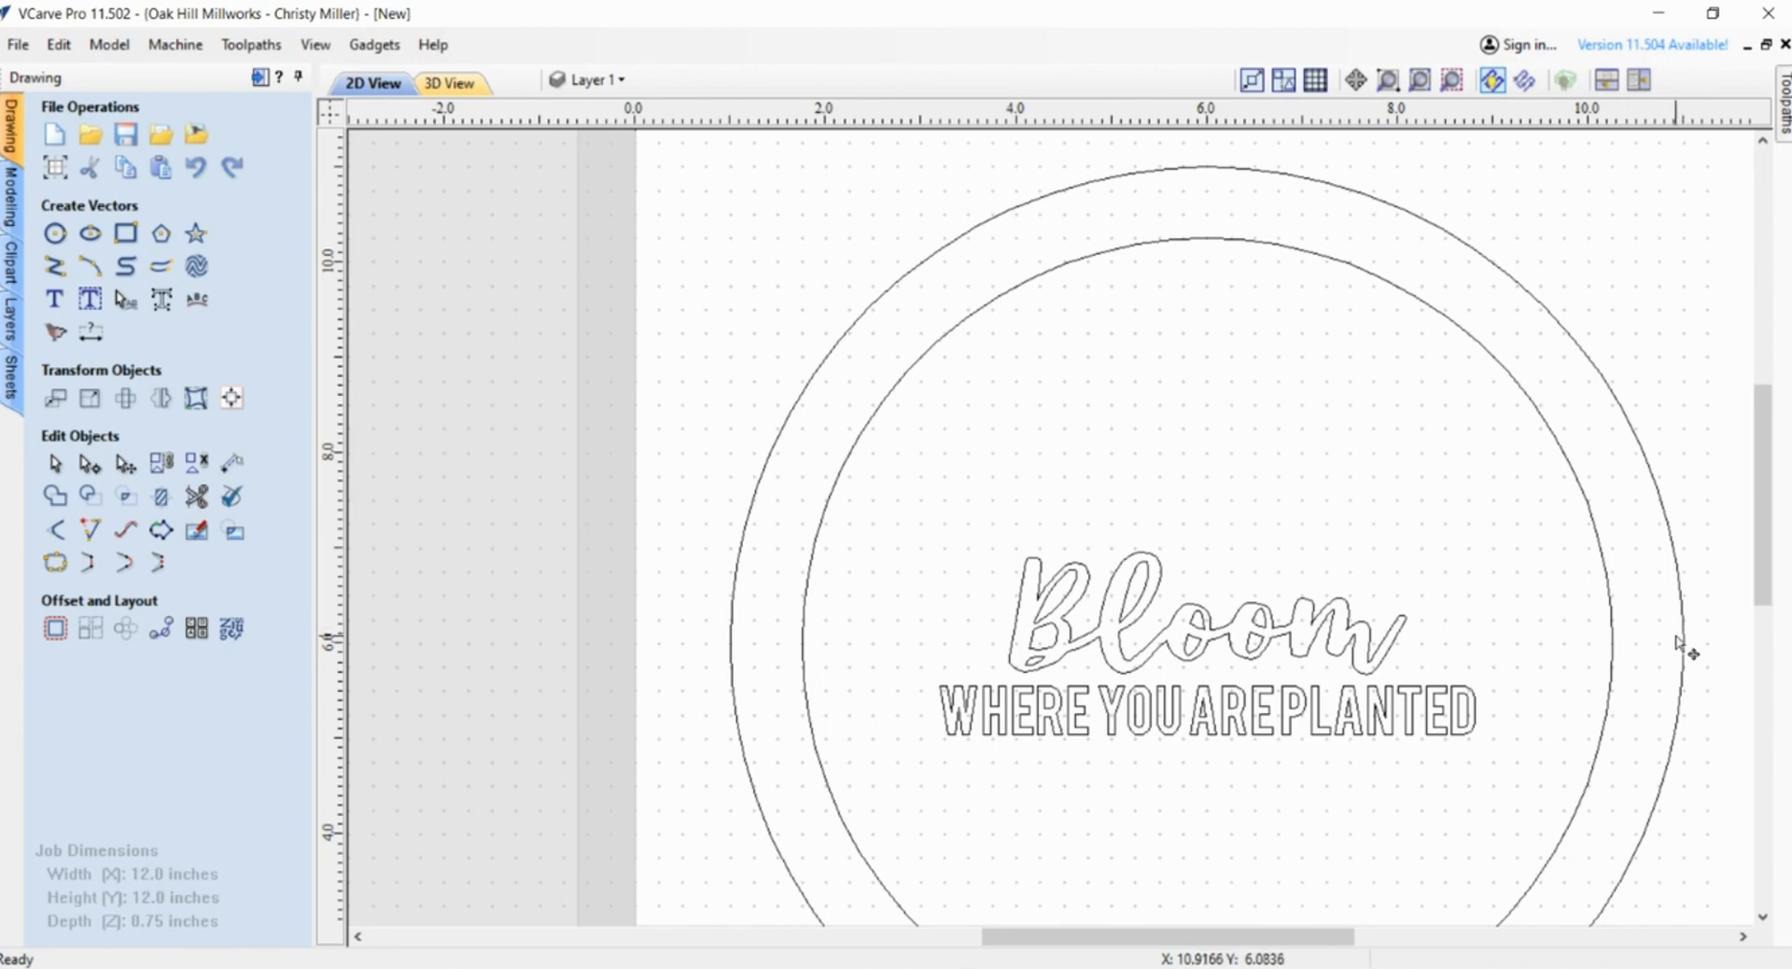
pyautogui.scroll(-5, 1621, 661)
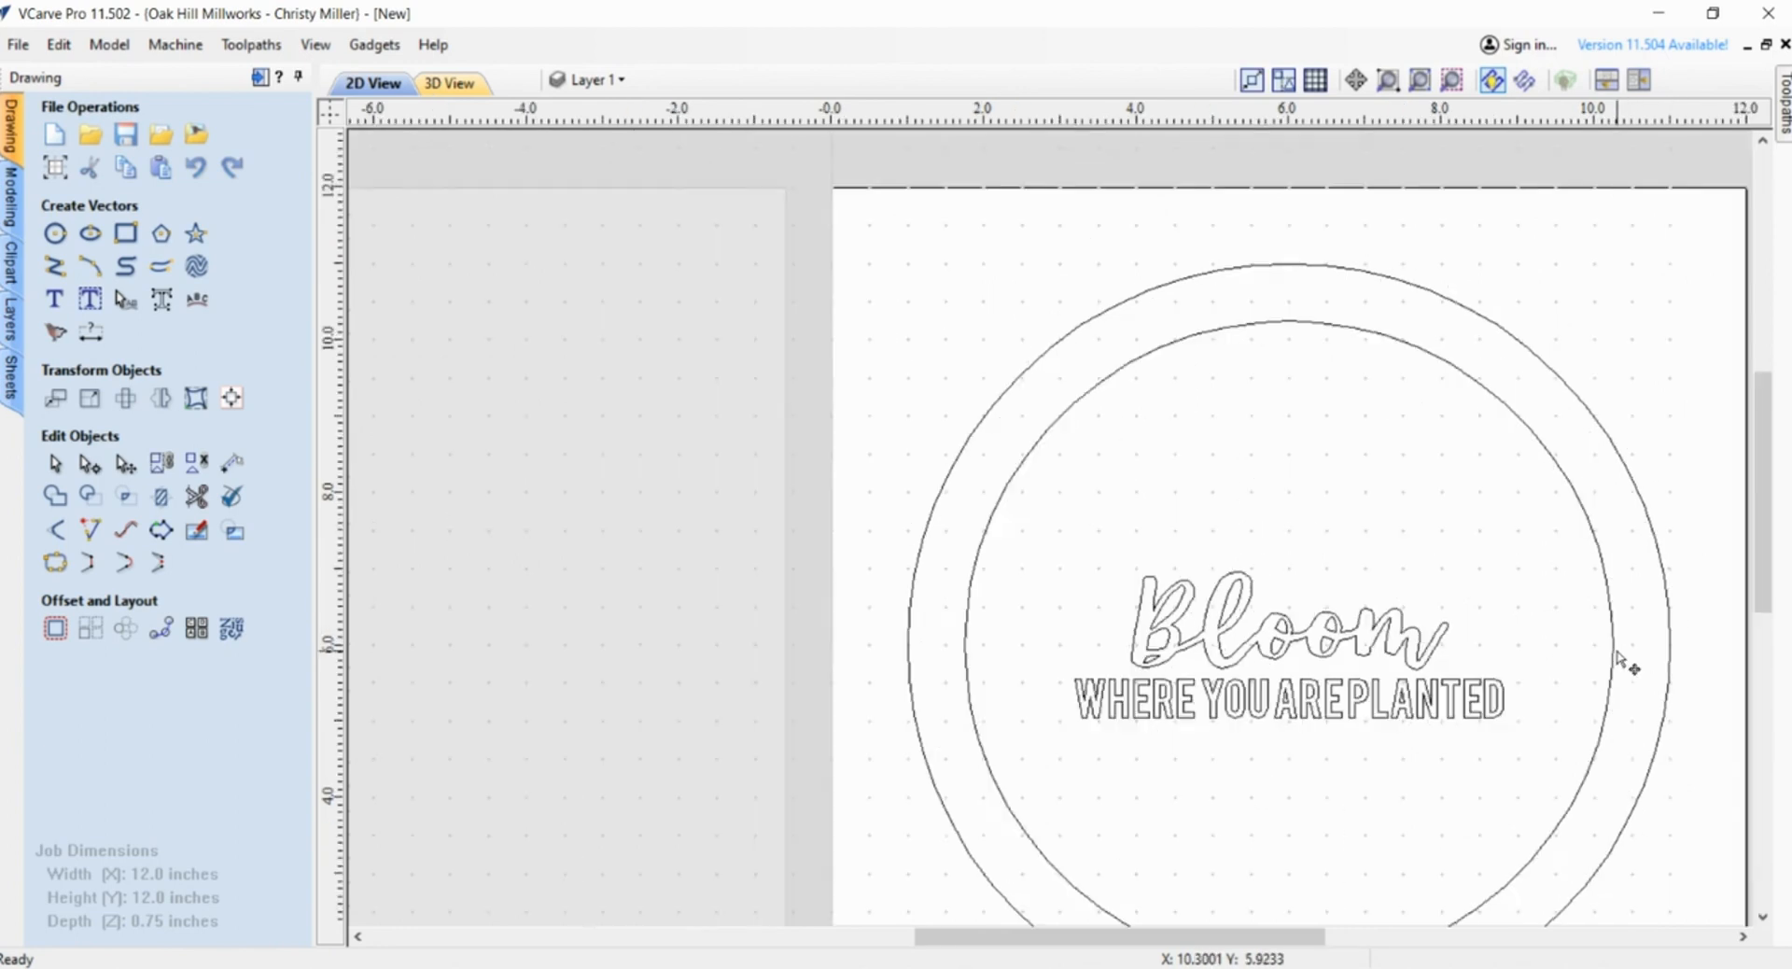
pyautogui.scroll(4, 859, 547)
pyautogui.scroll(1, 832, 534)
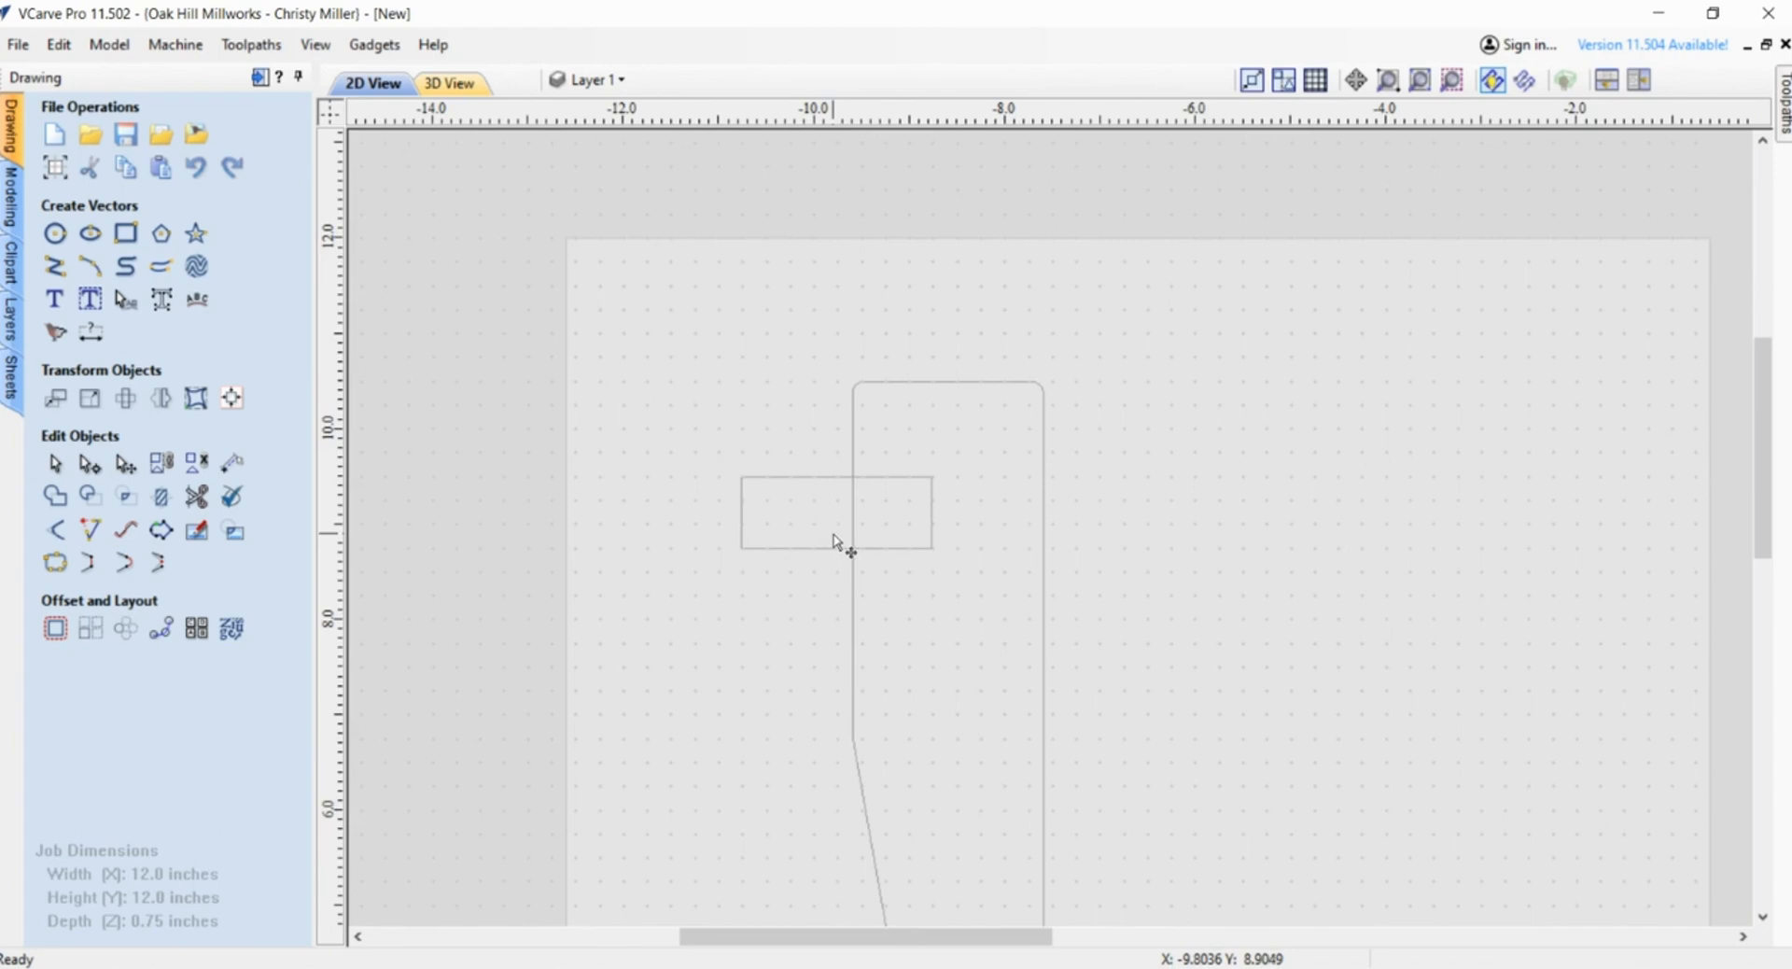
pyautogui.doubleClick(841, 547)
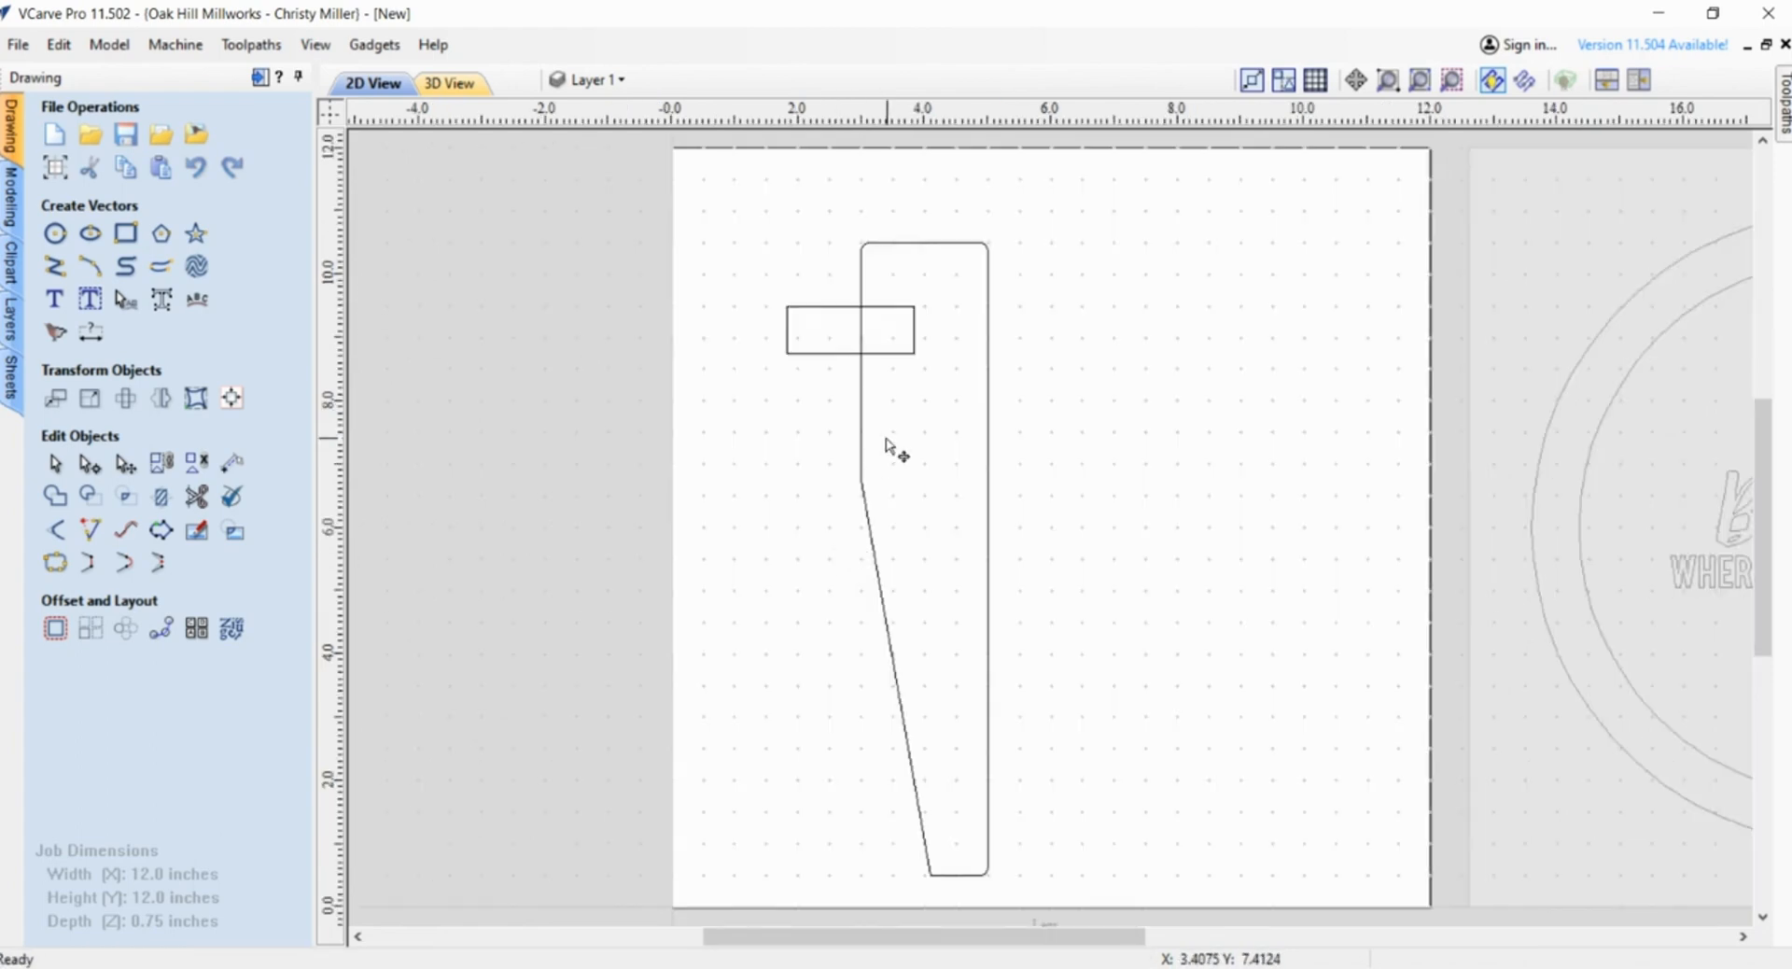
pyautogui.scroll(3, 900, 308)
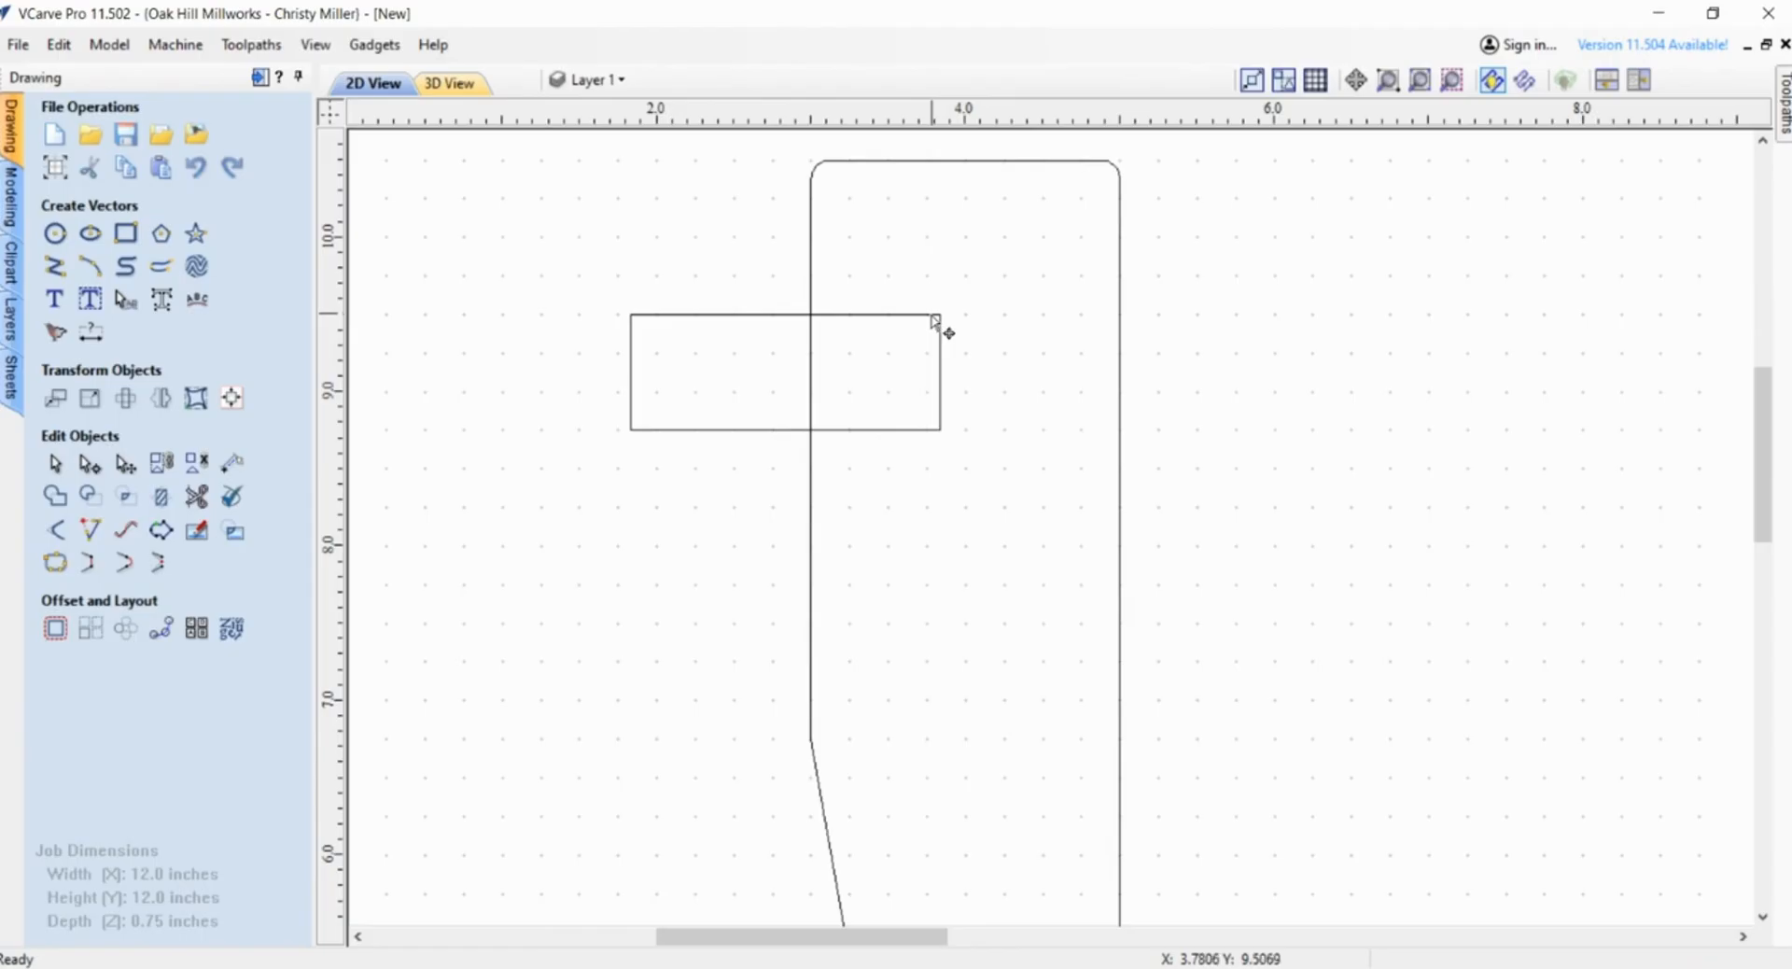
# - Shift the small rectangle slightly left so it overlaps the leg by about 0.75 inches
pyautogui.click(933, 315)
pyautogui.scroll(3, 932, 317)
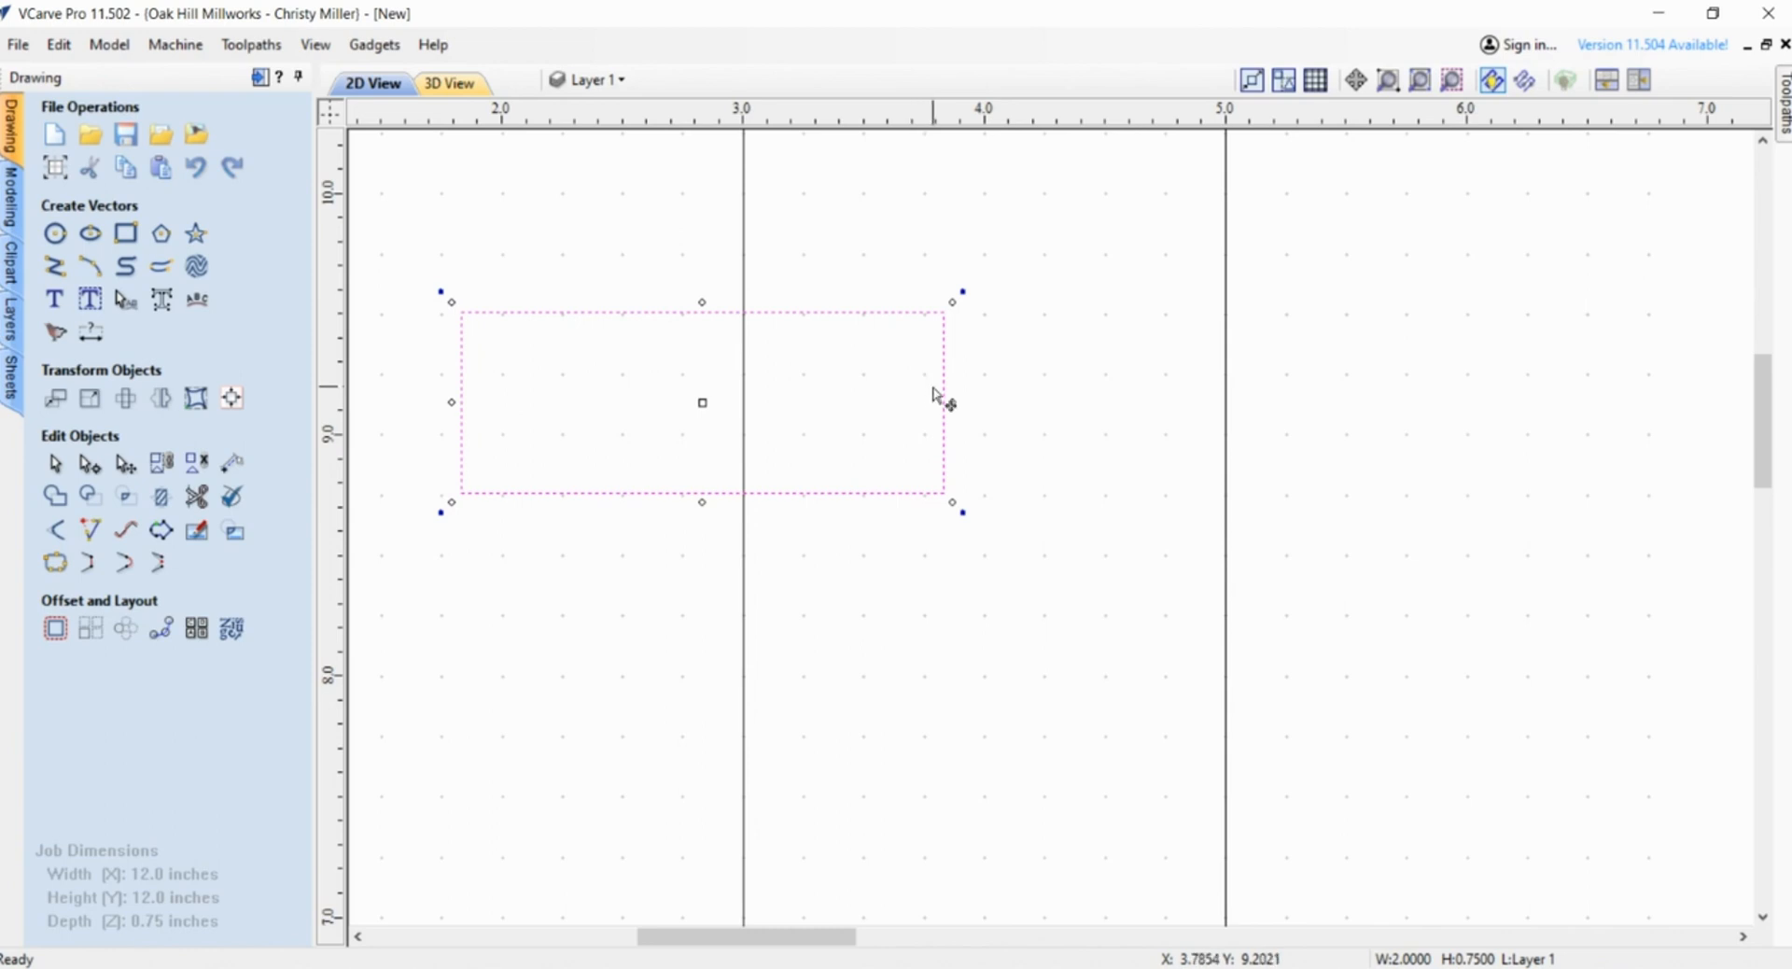
pyautogui.moveTo(943, 392); pyautogui.dragTo(926, 390)
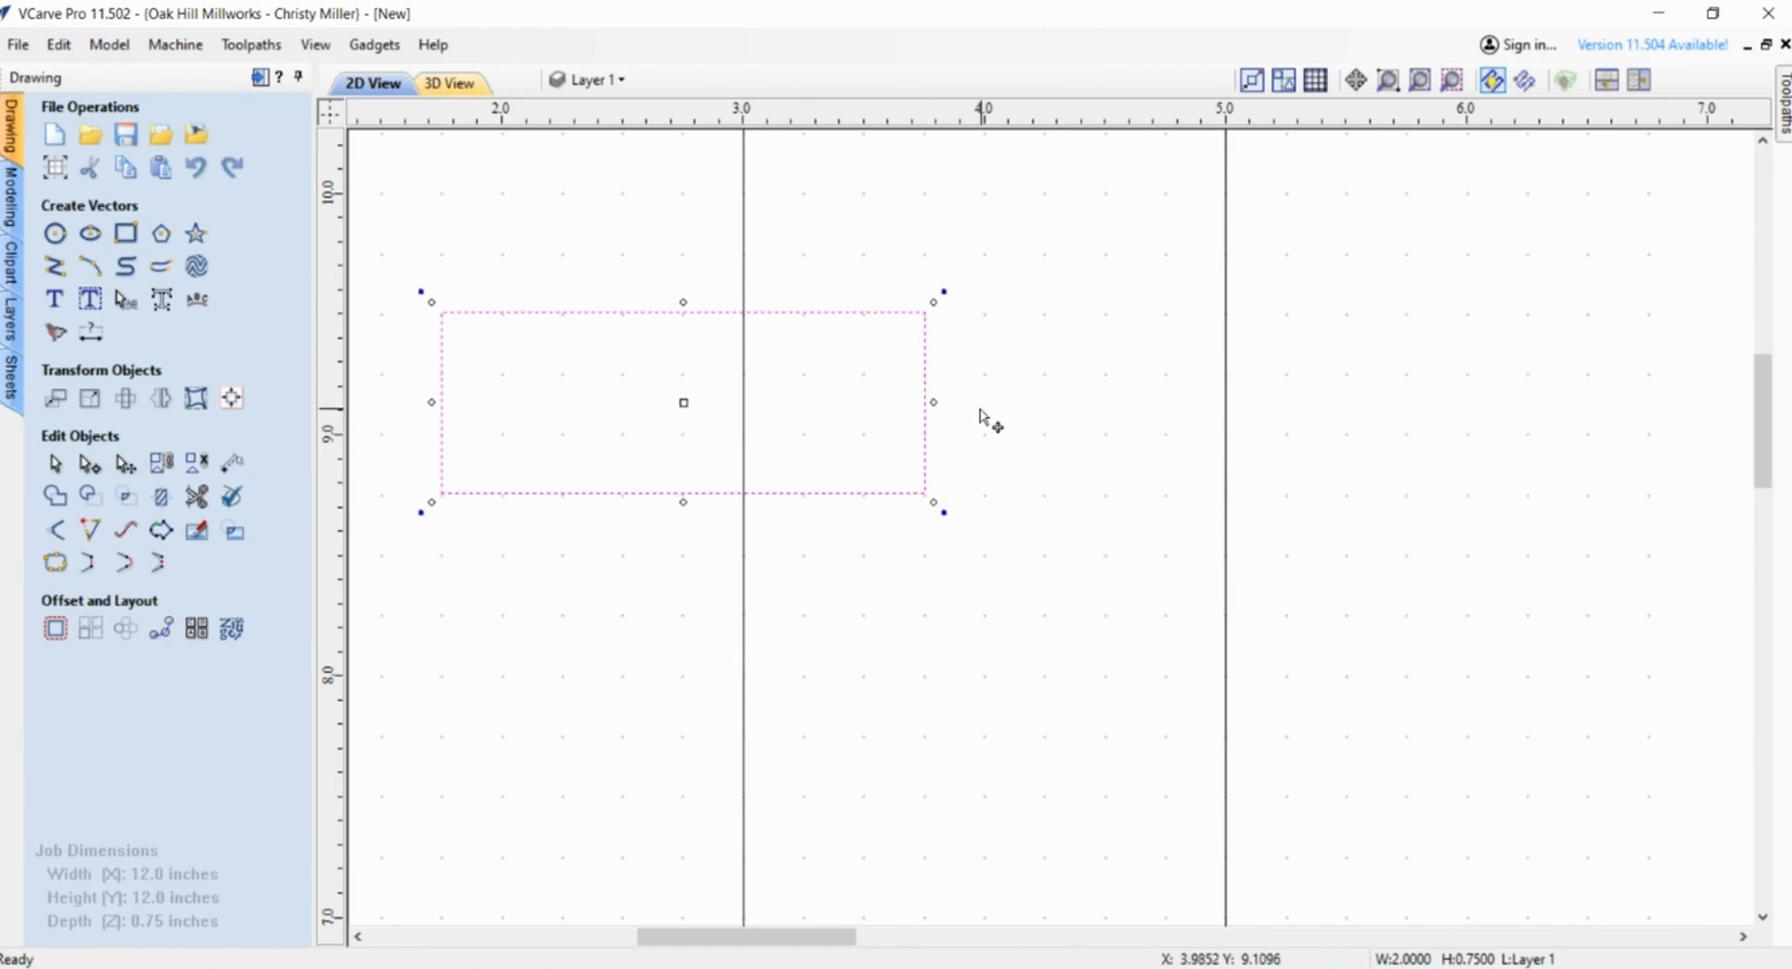
pyautogui.scroll(-3, 979, 408)
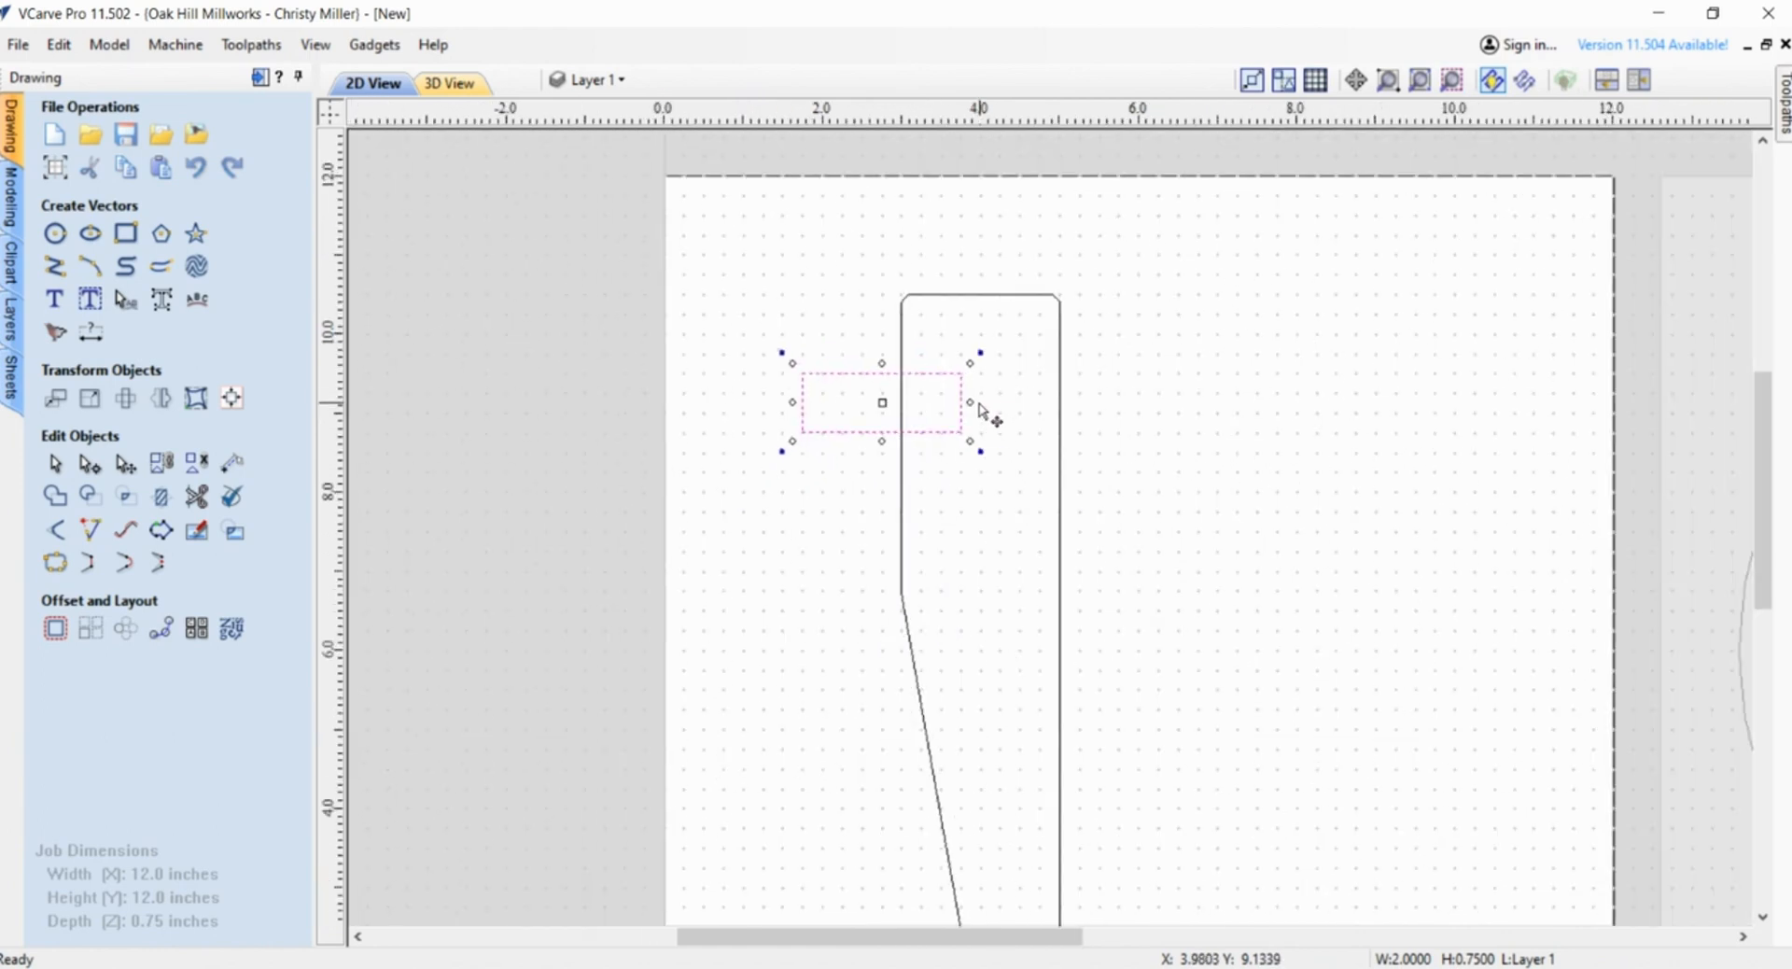
# - Trim off the rectangle's part outside the leg and the leg edge crossing it, forming a notch in the leg outline
pyautogui.scroll(1, 966, 401)
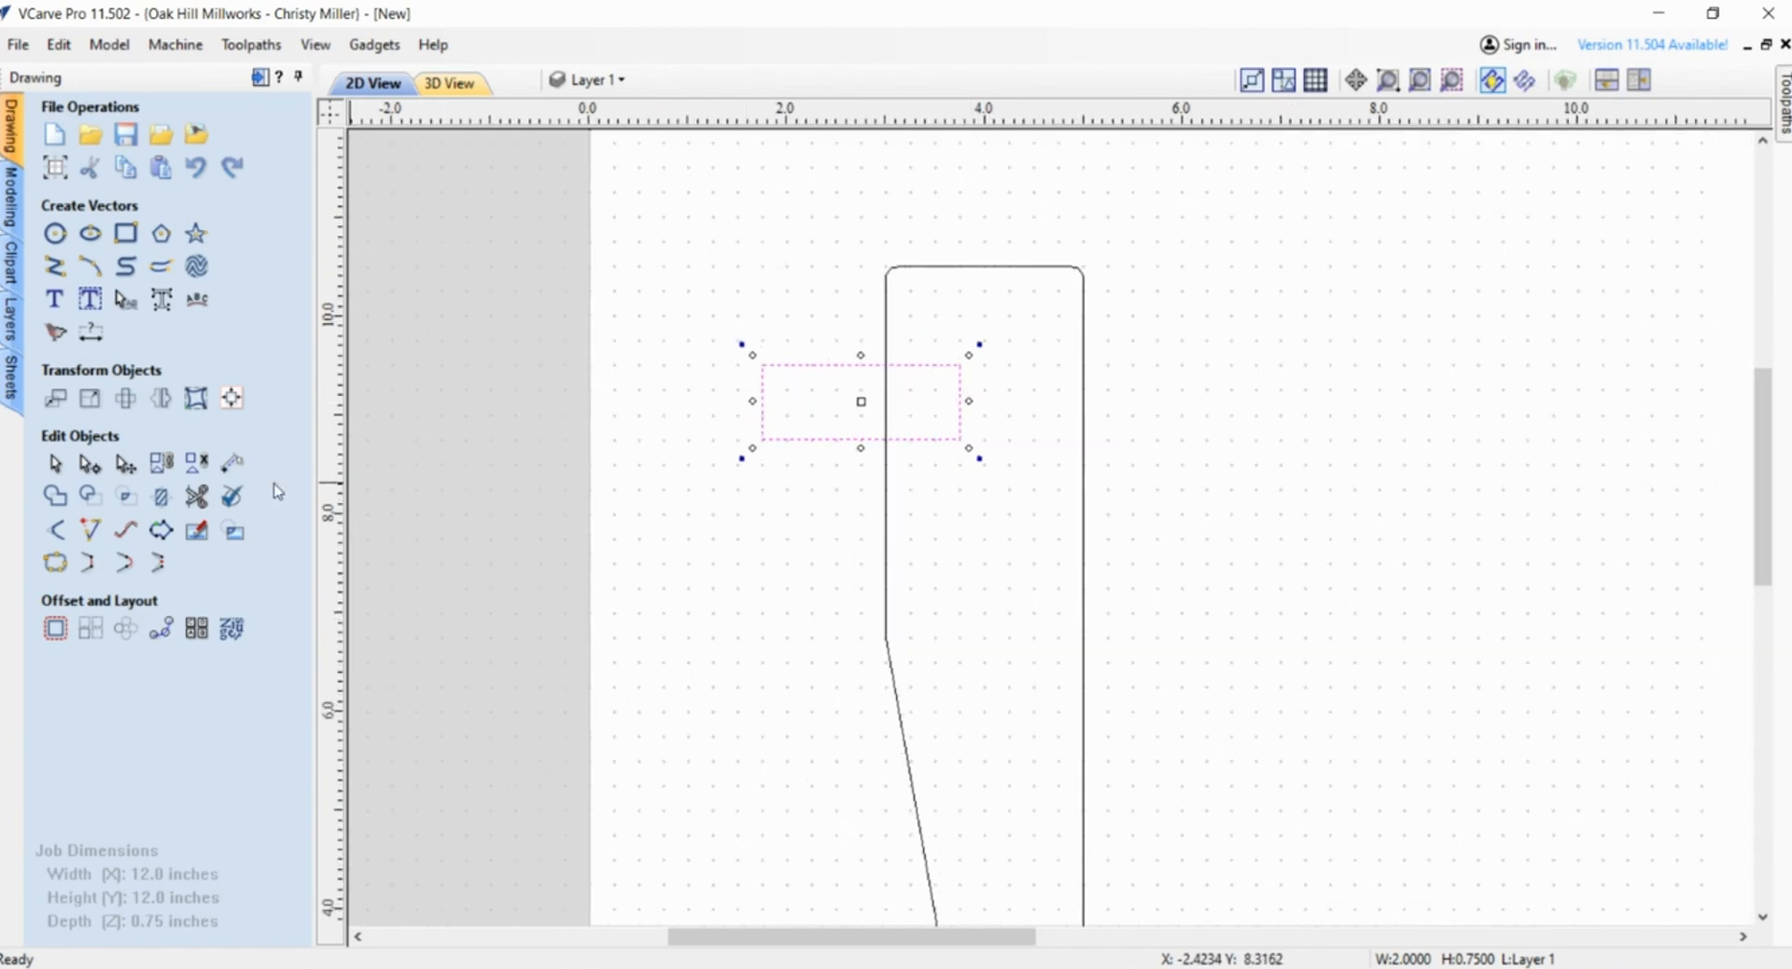
pyautogui.click(195, 504)
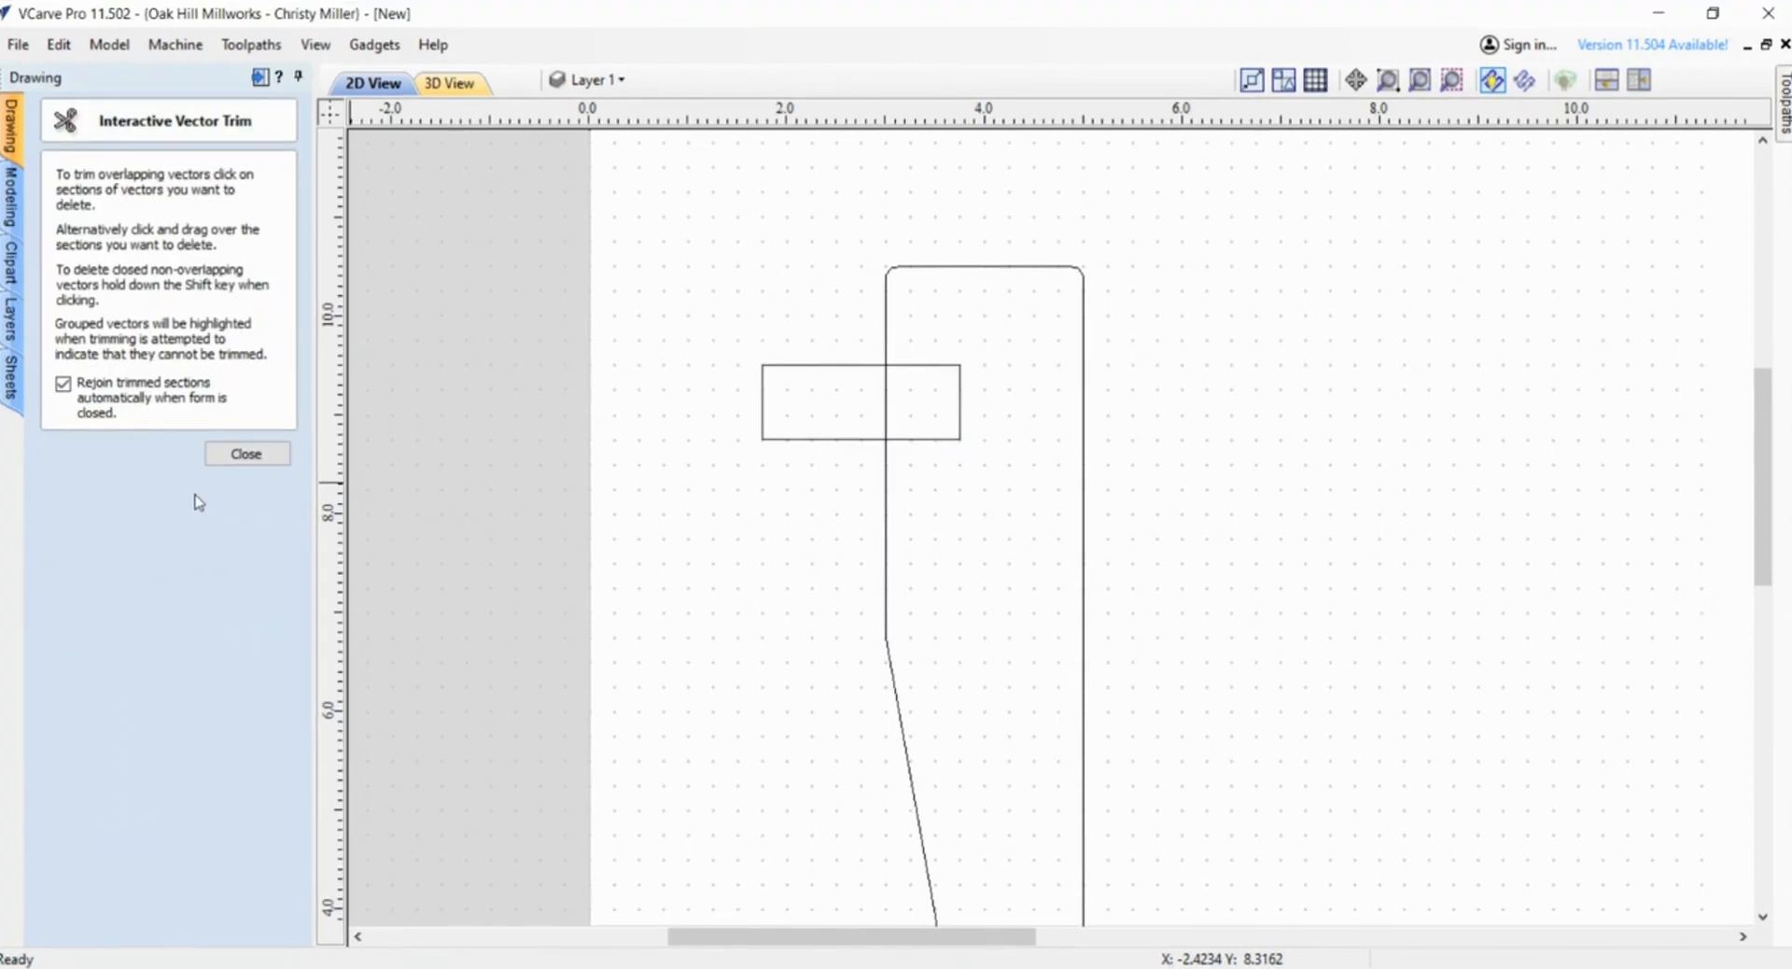
pyautogui.click(851, 364)
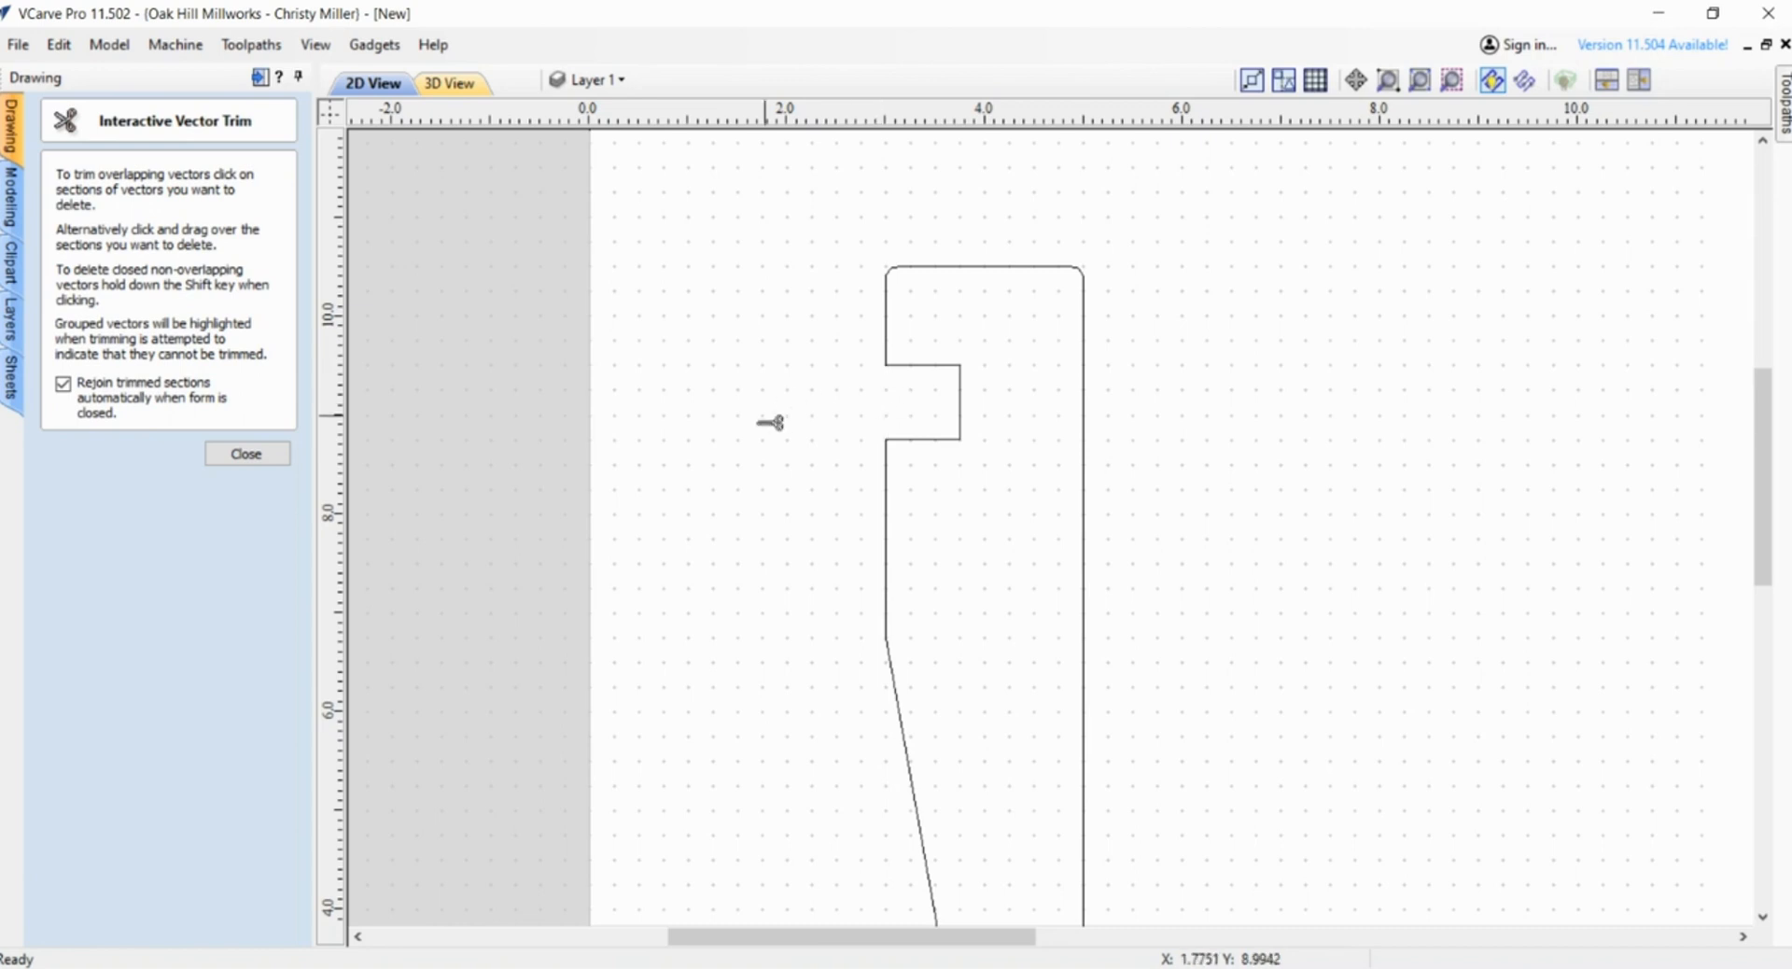
pyautogui.scroll(-3, 832, 420)
pyautogui.scroll(1, 821, 504)
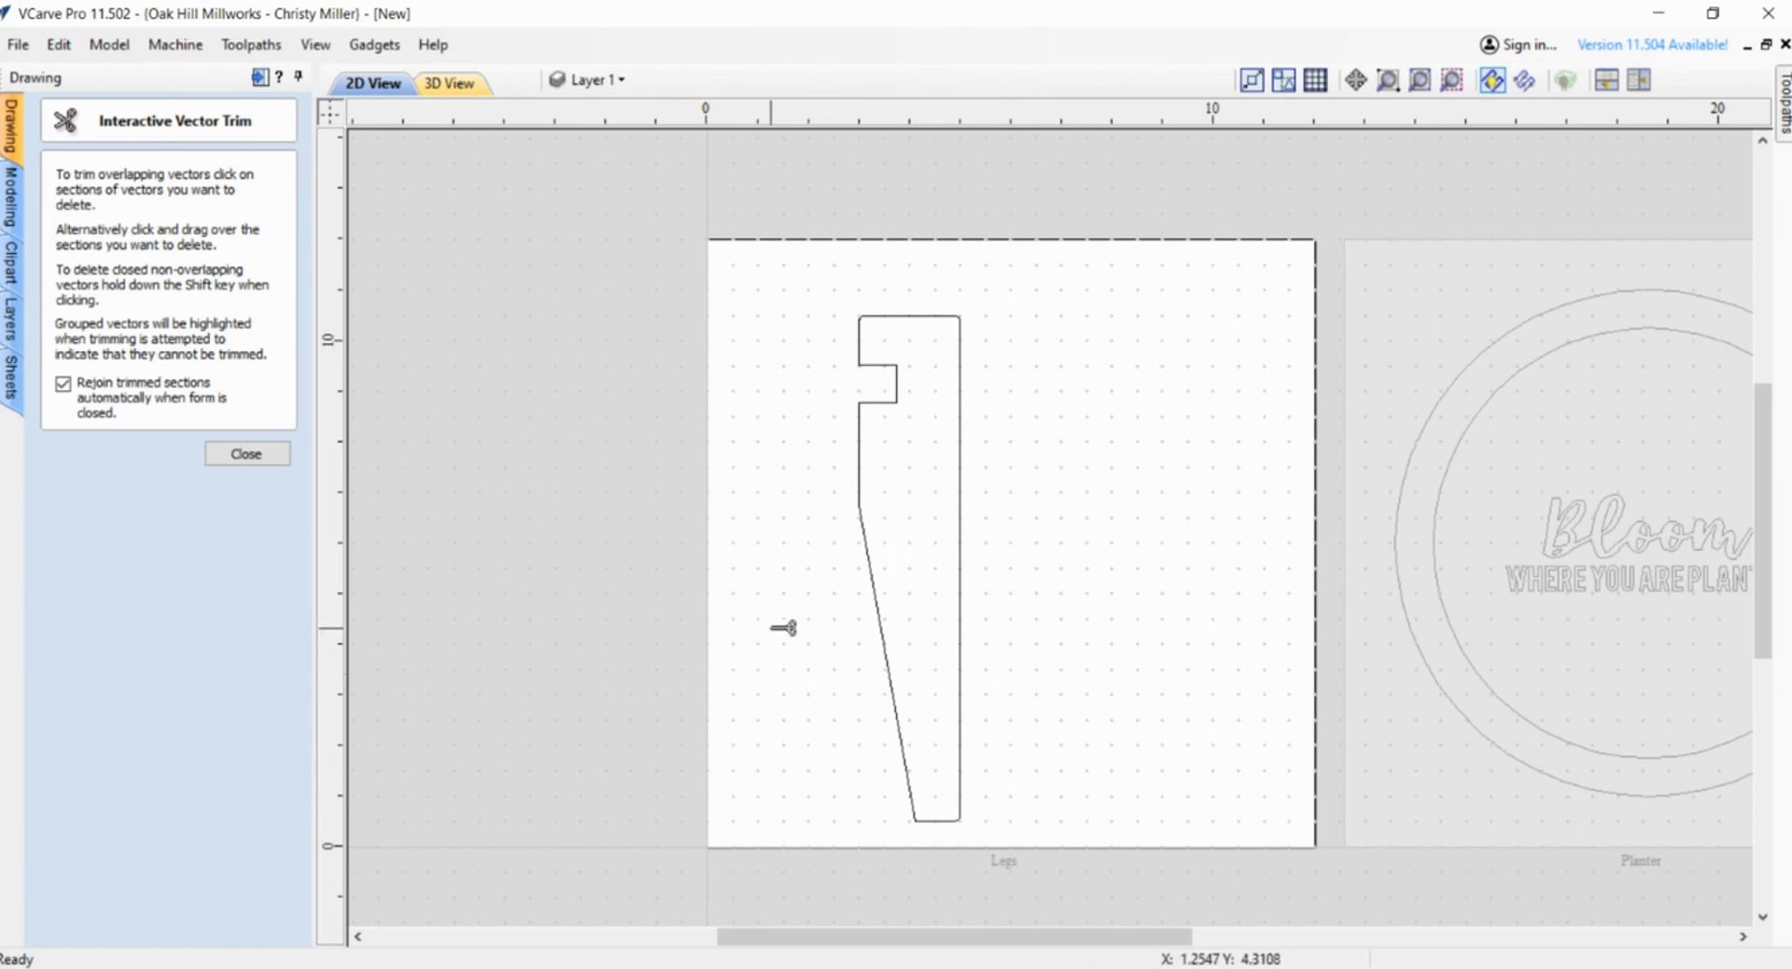
pyautogui.click(247, 453)
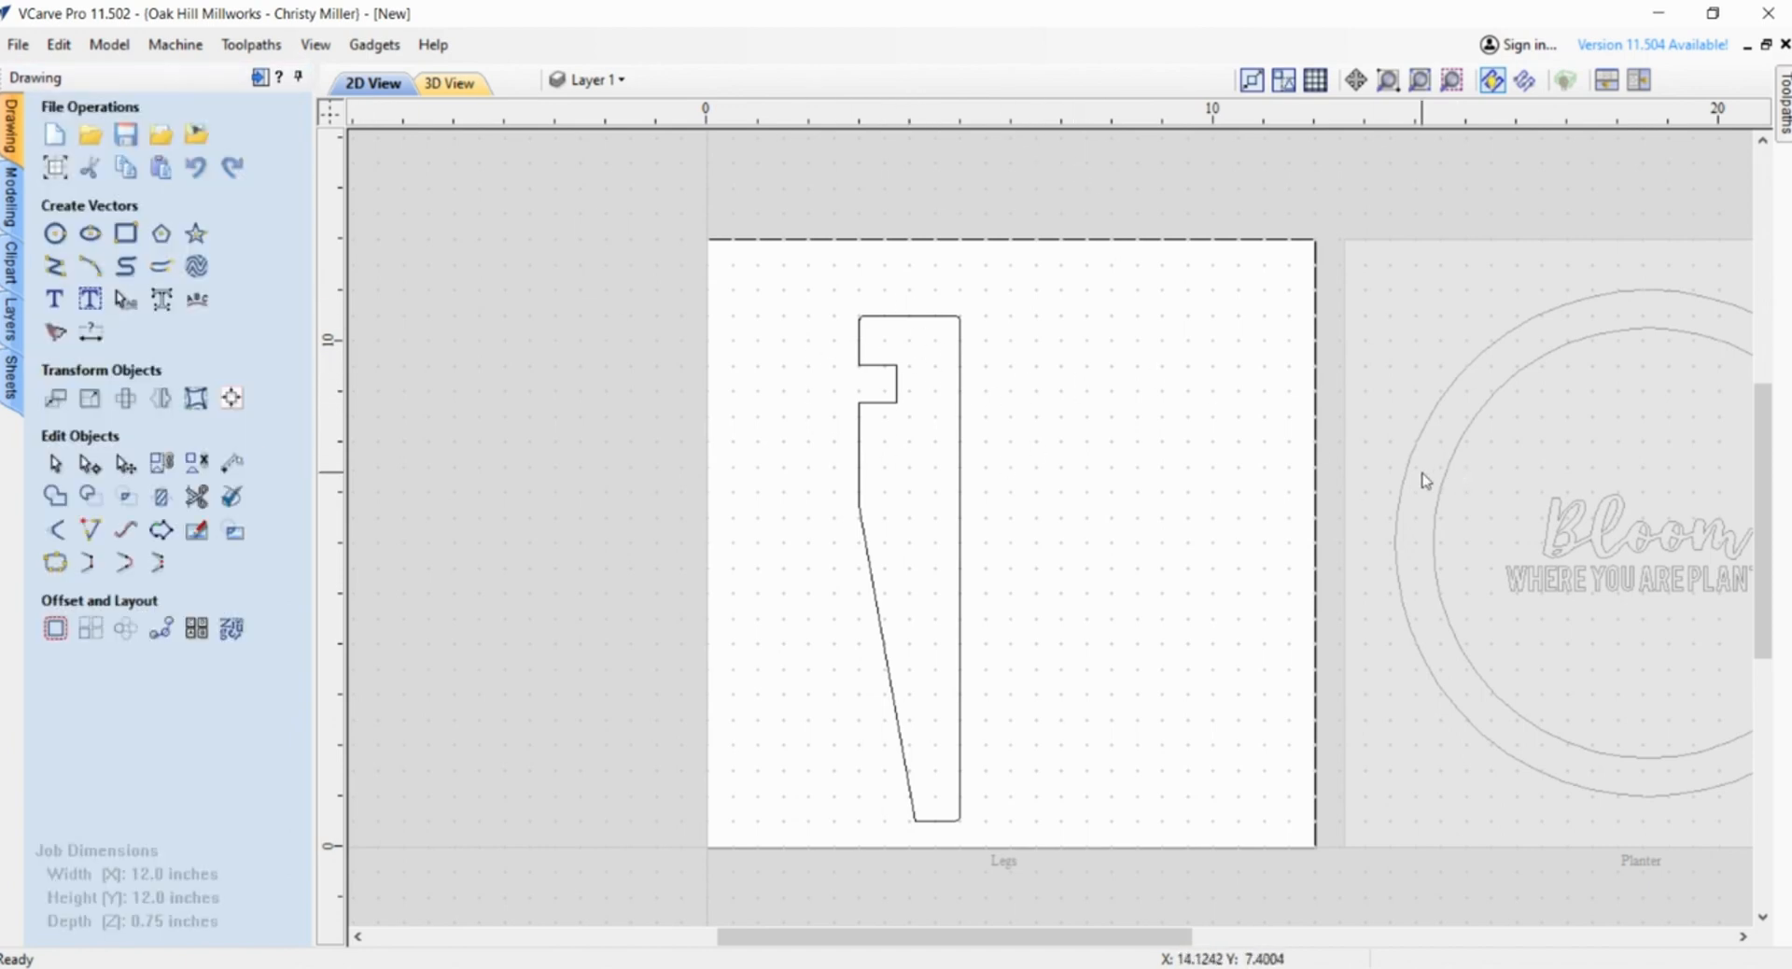
# - Add dog-bone fillets with a 0.125 inch radius to the two inner corners of the leg's notch
pyautogui.doubleClick(1391, 523)
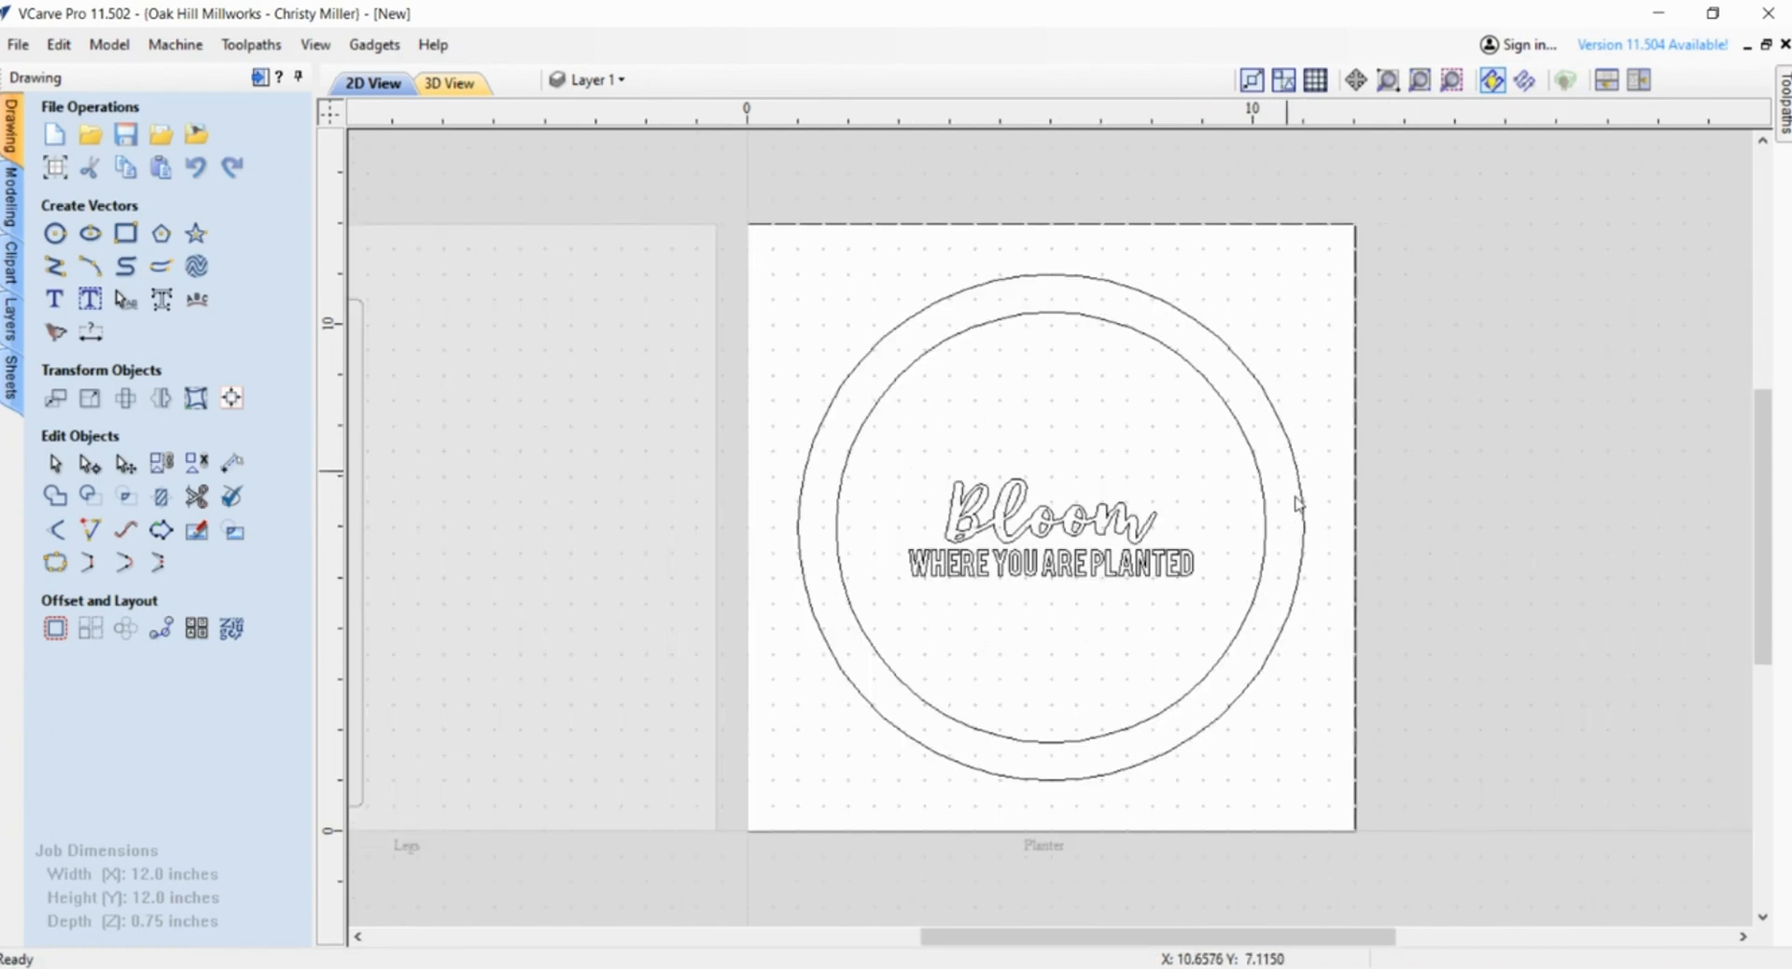
pyautogui.doubleClick(653, 566)
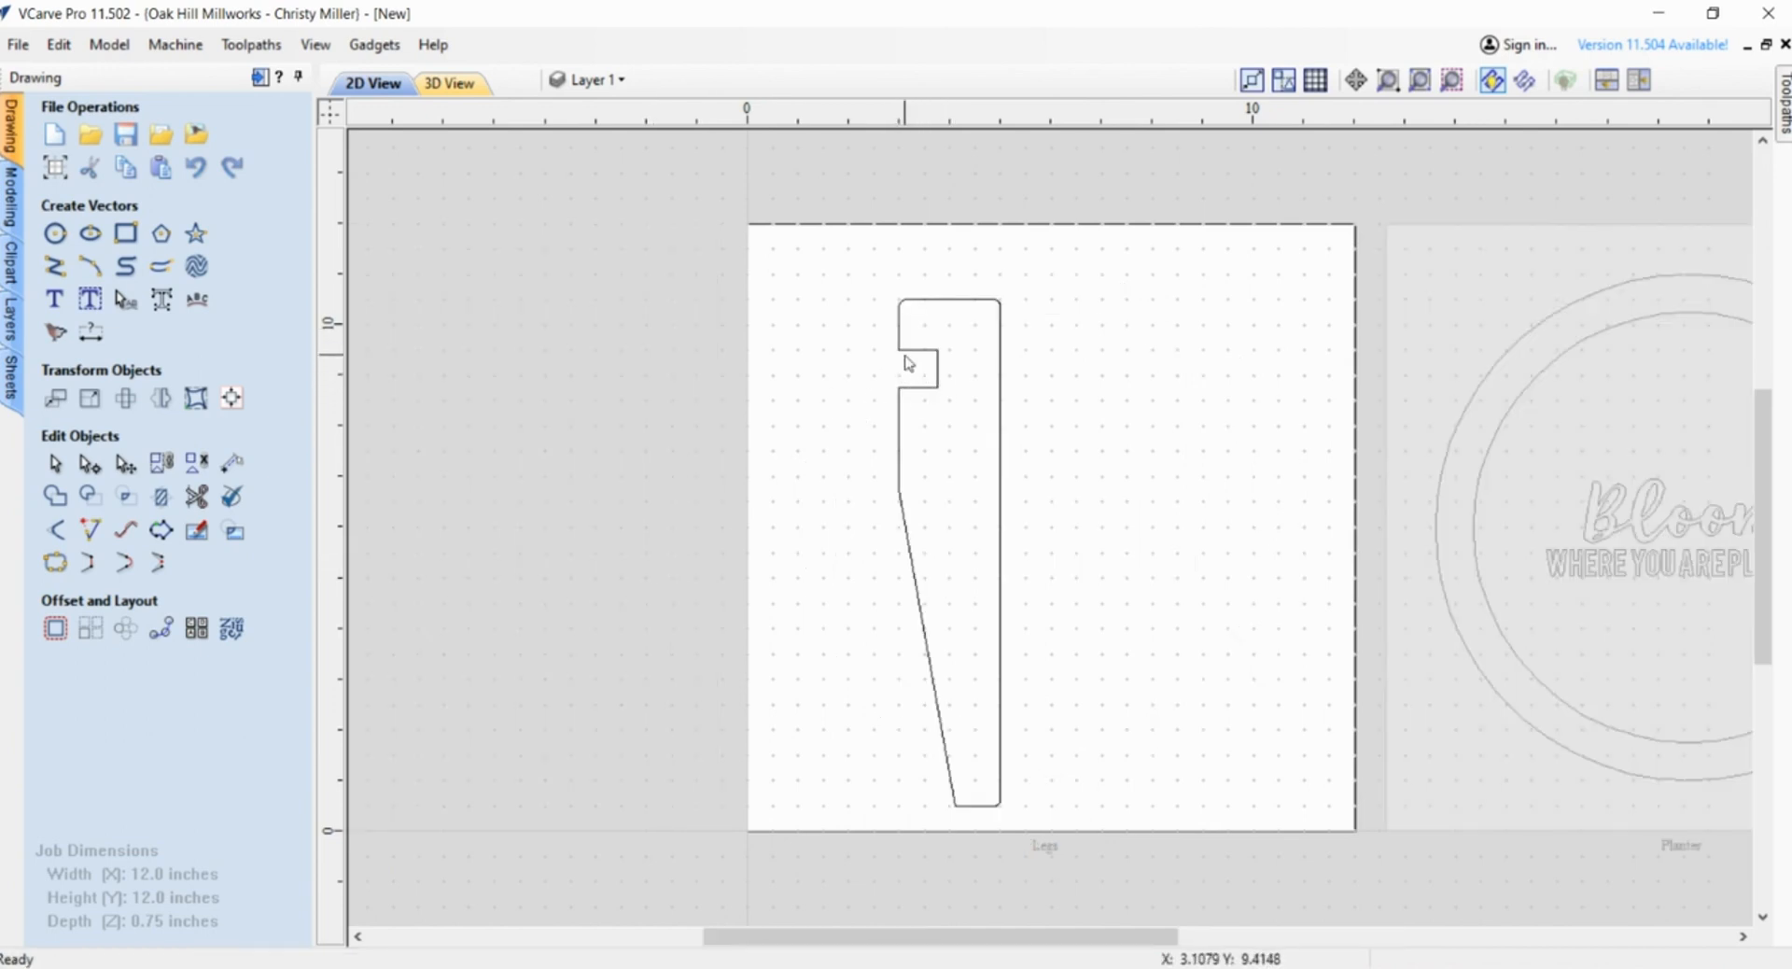
pyautogui.scroll(4, 944, 369)
pyautogui.scroll(2, 944, 369)
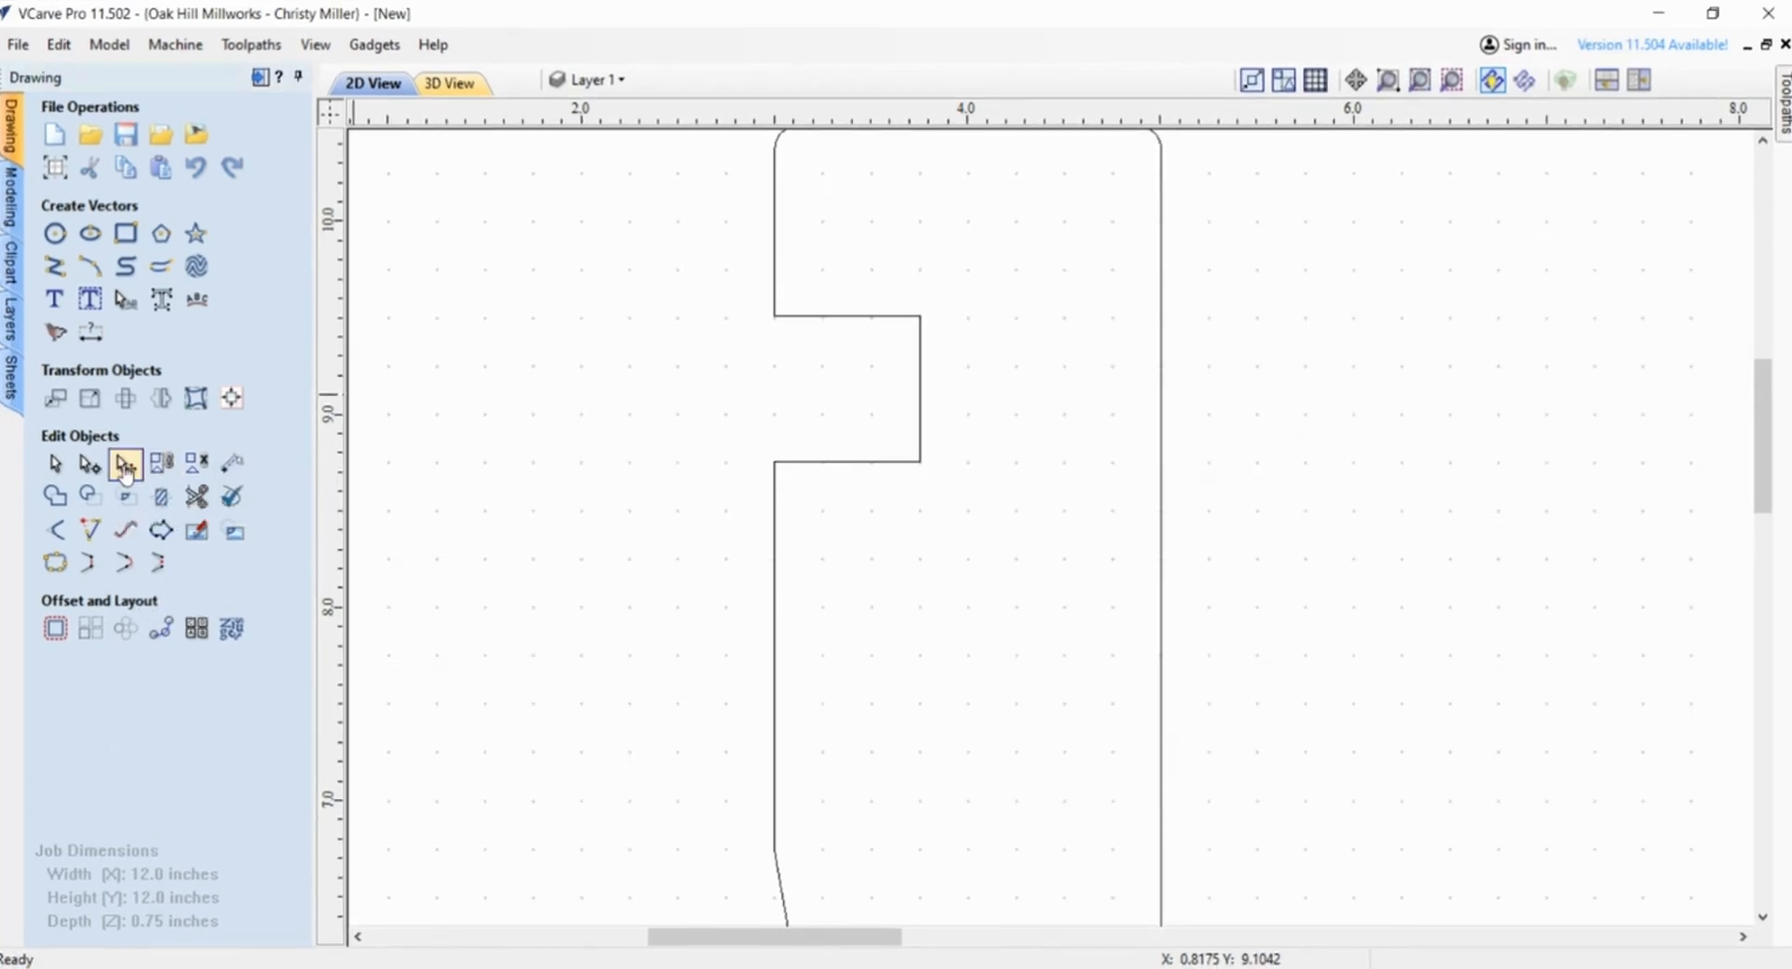
pyautogui.click(55, 529)
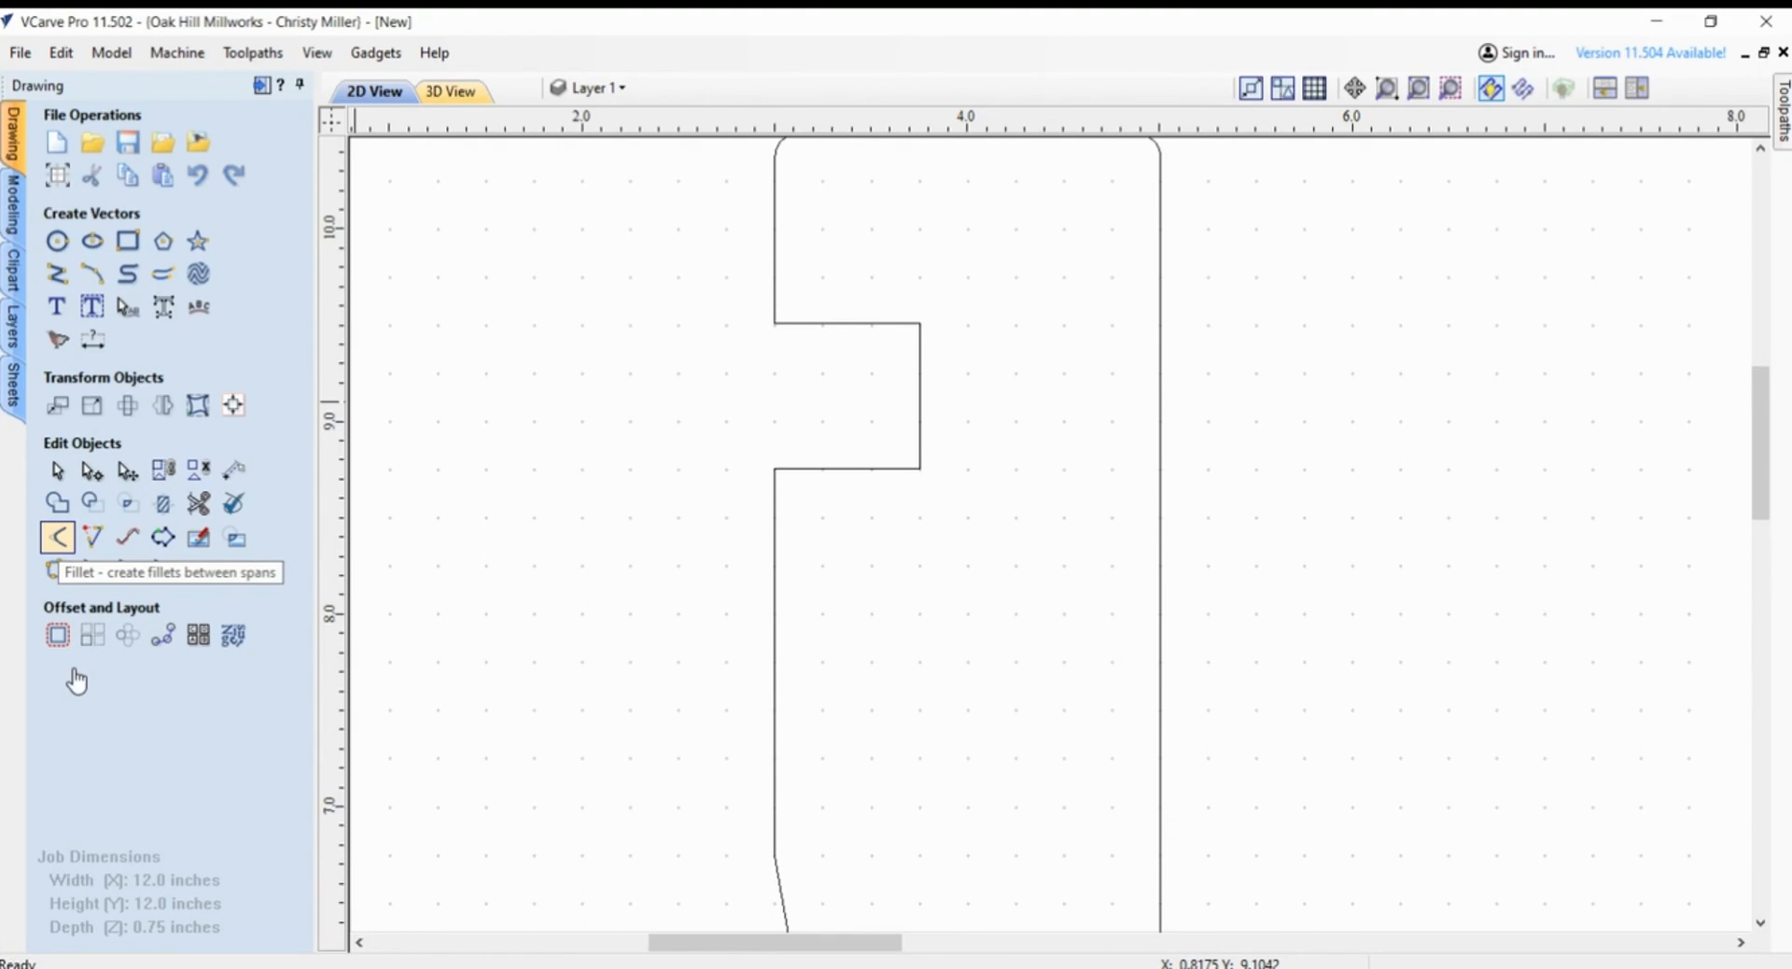
pyautogui.click(57, 537)
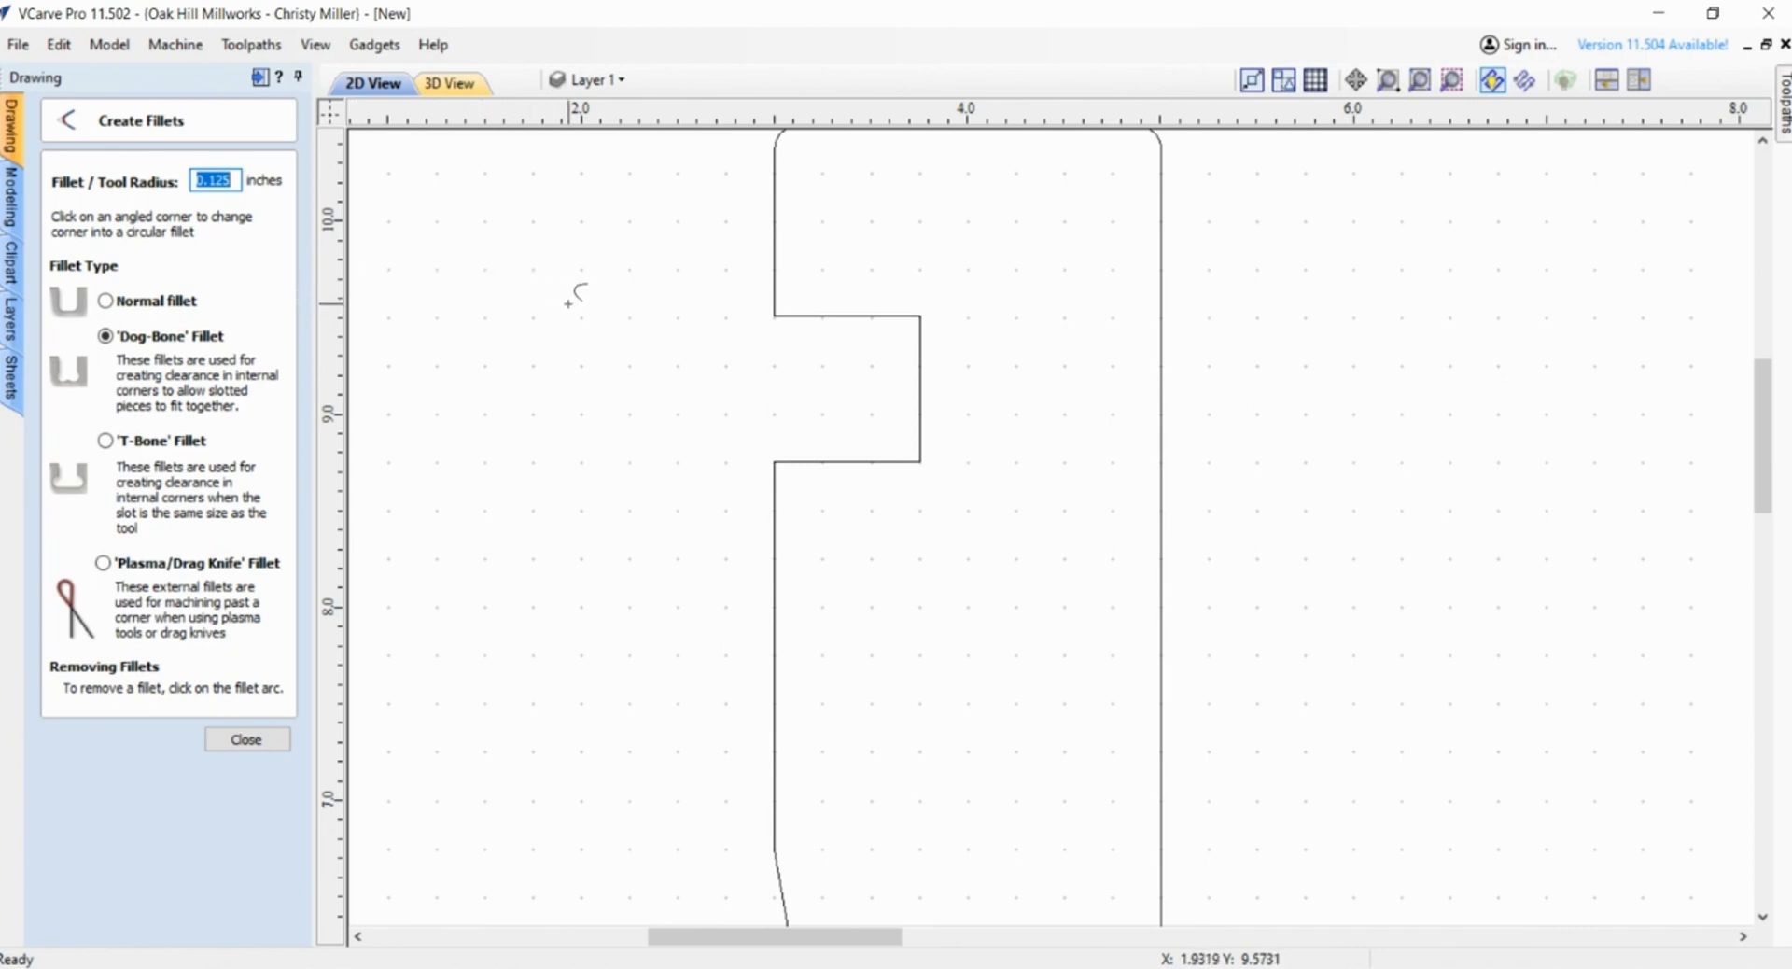
pyautogui.click(921, 317)
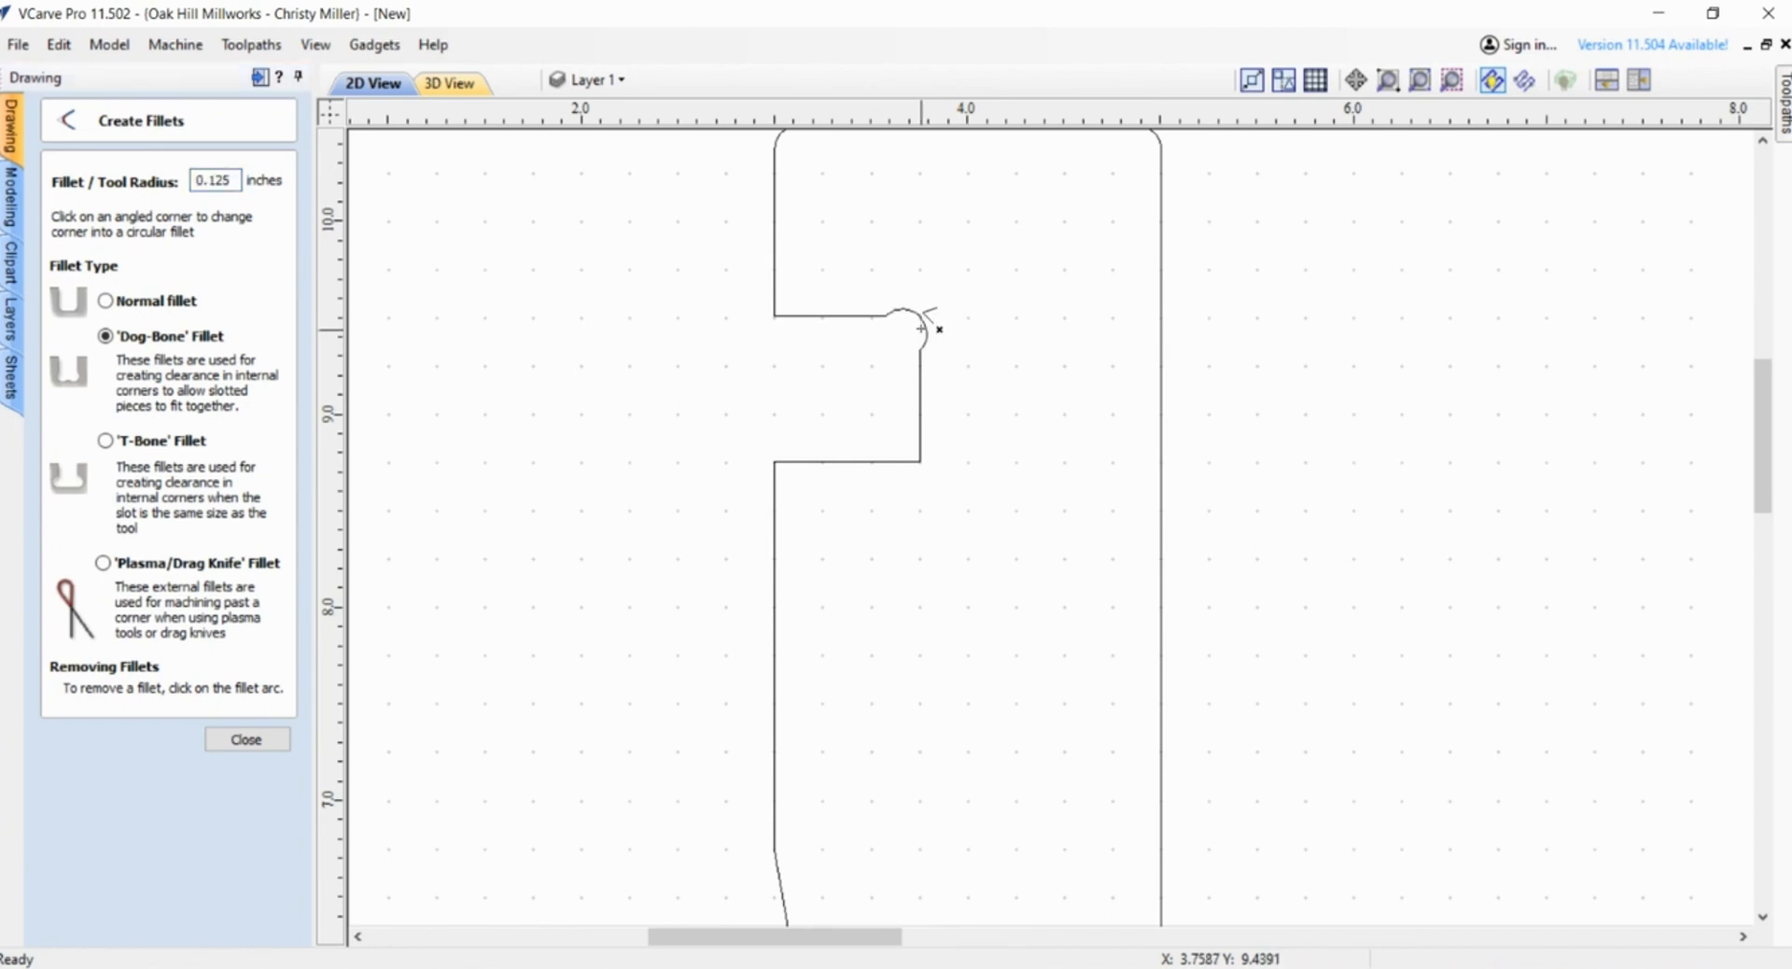
pyautogui.click(920, 461)
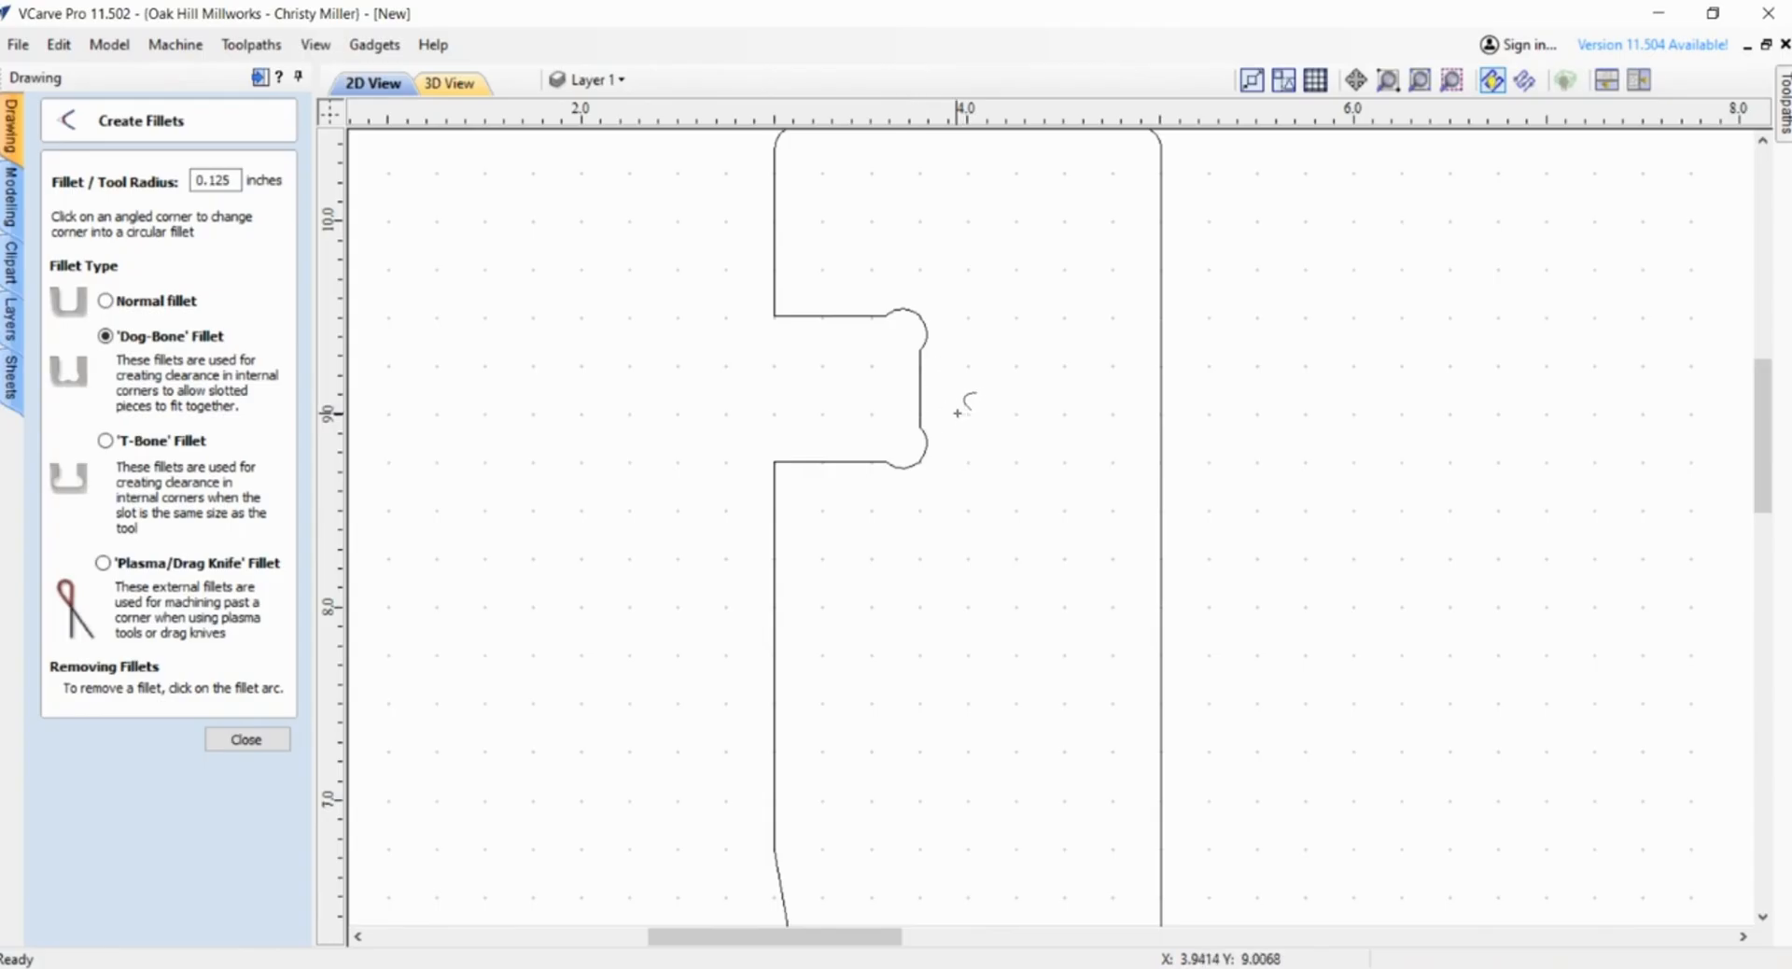
pyautogui.scroll(-5, 963, 403)
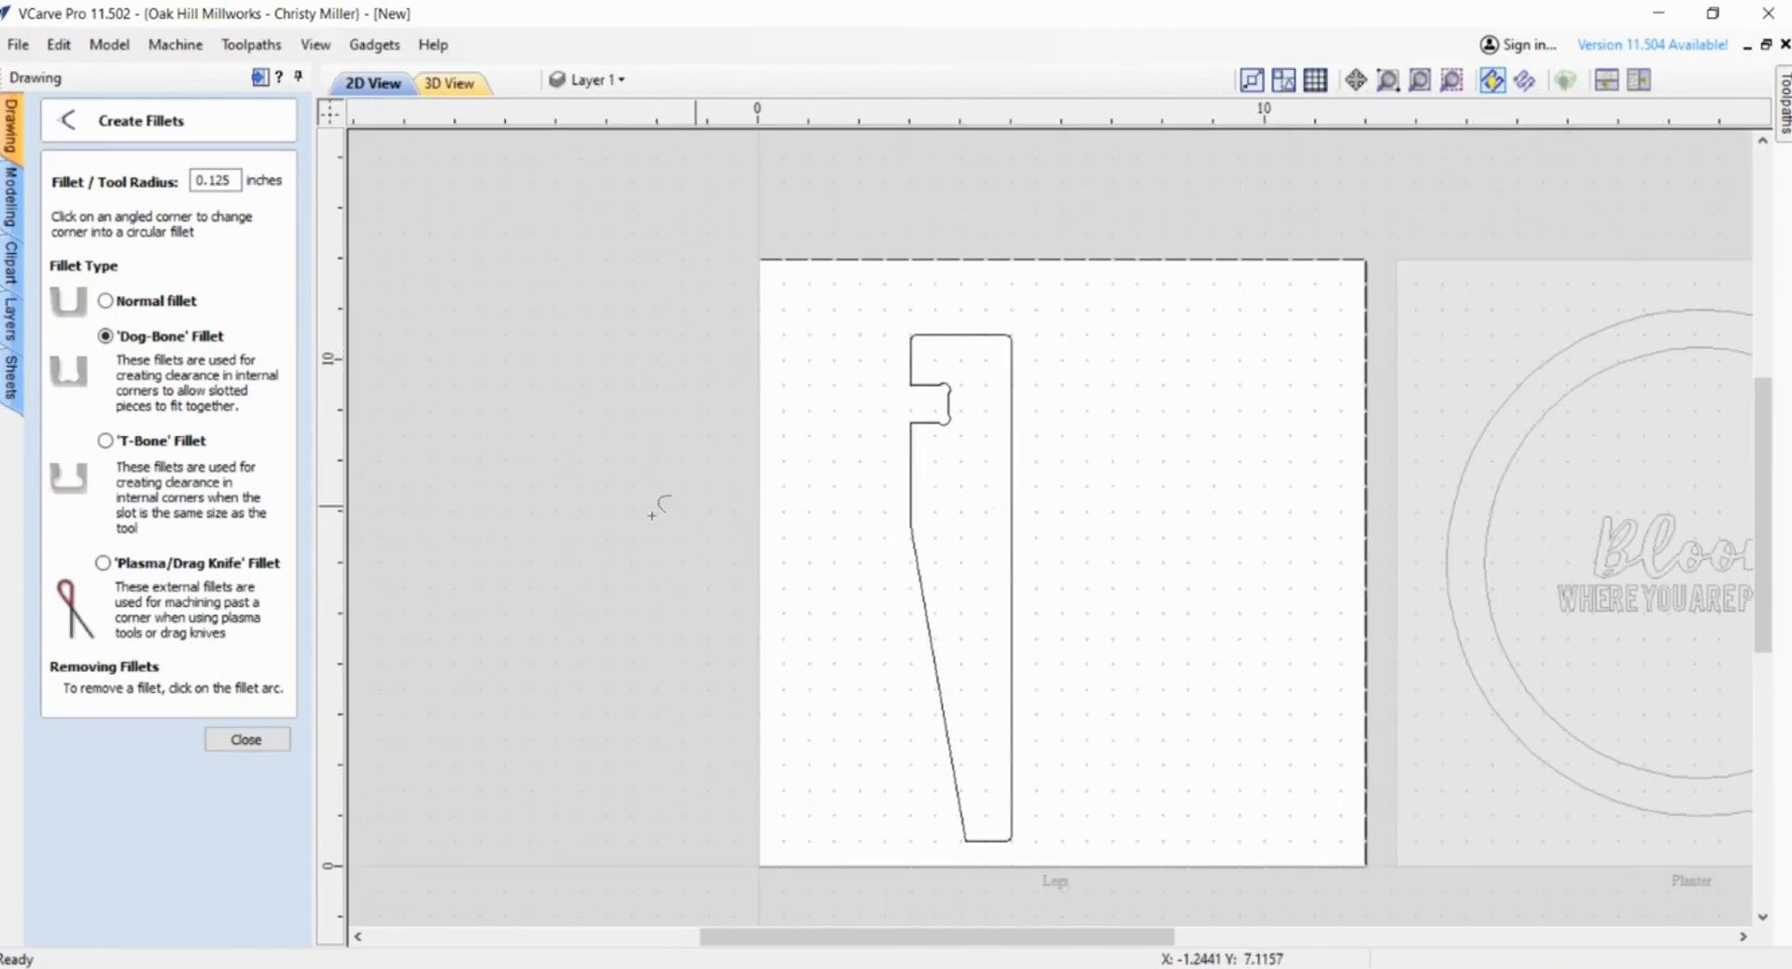
pyautogui.click(247, 739)
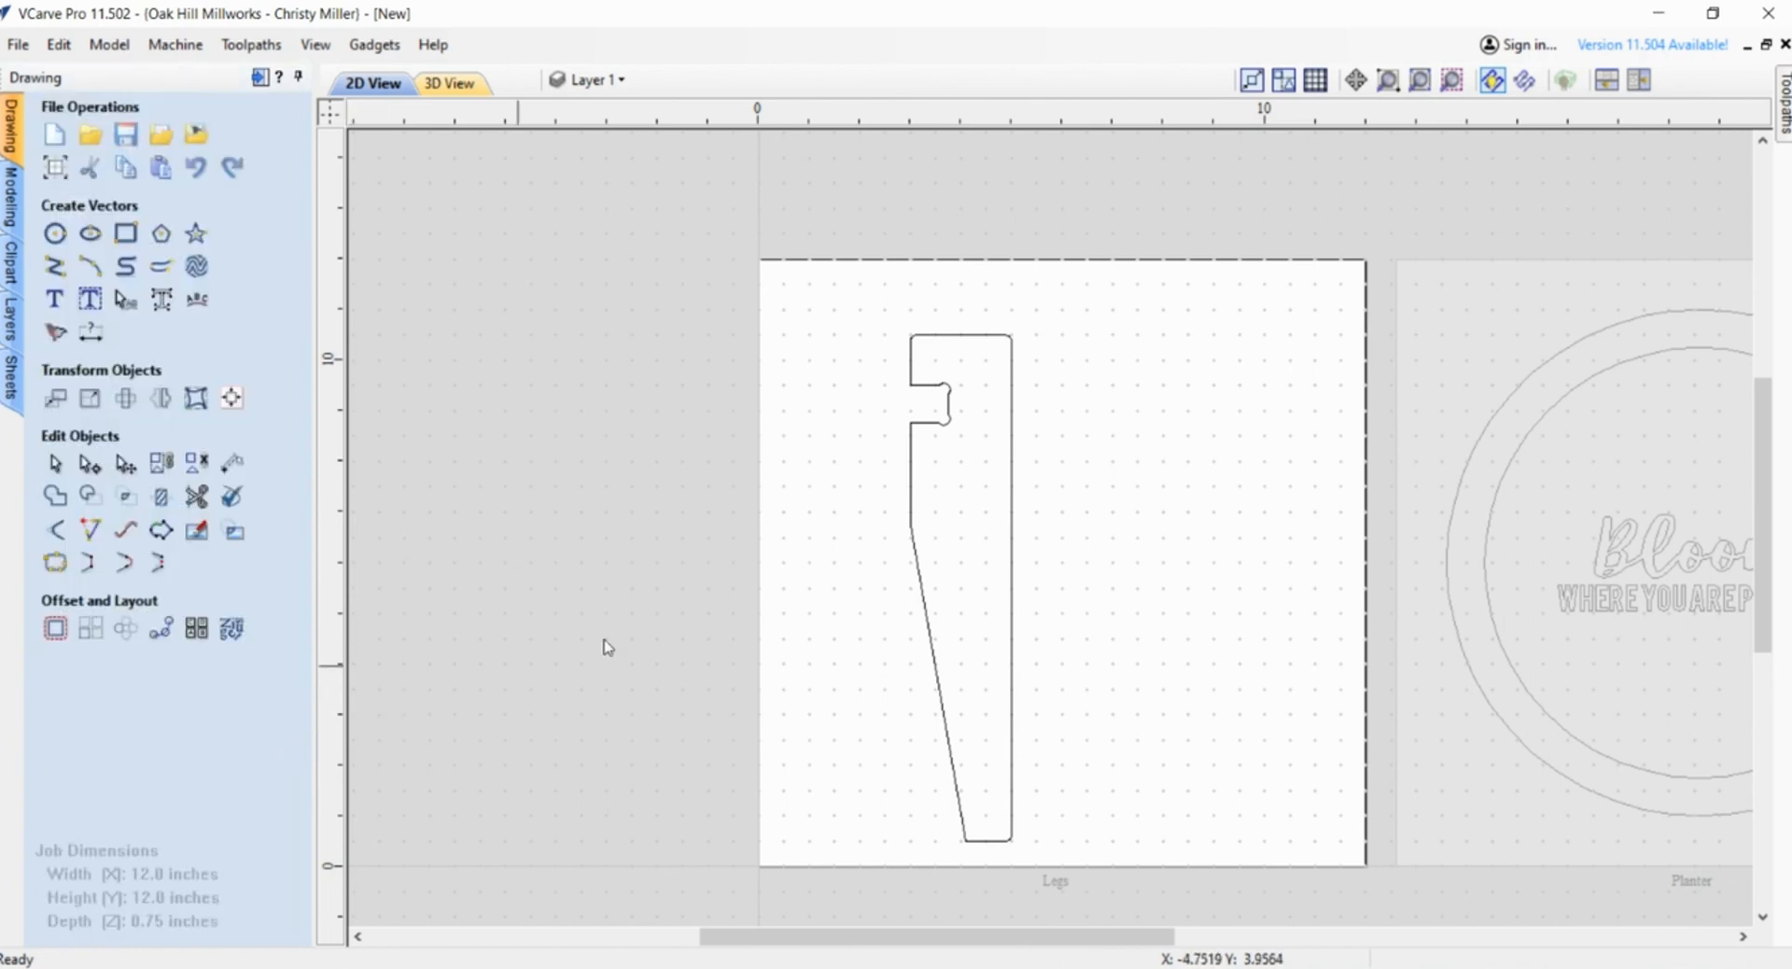
# - Make three copies of the notched leg, spreading them across the Legs sheet to form a row of four legs
pyautogui.click(1013, 770)
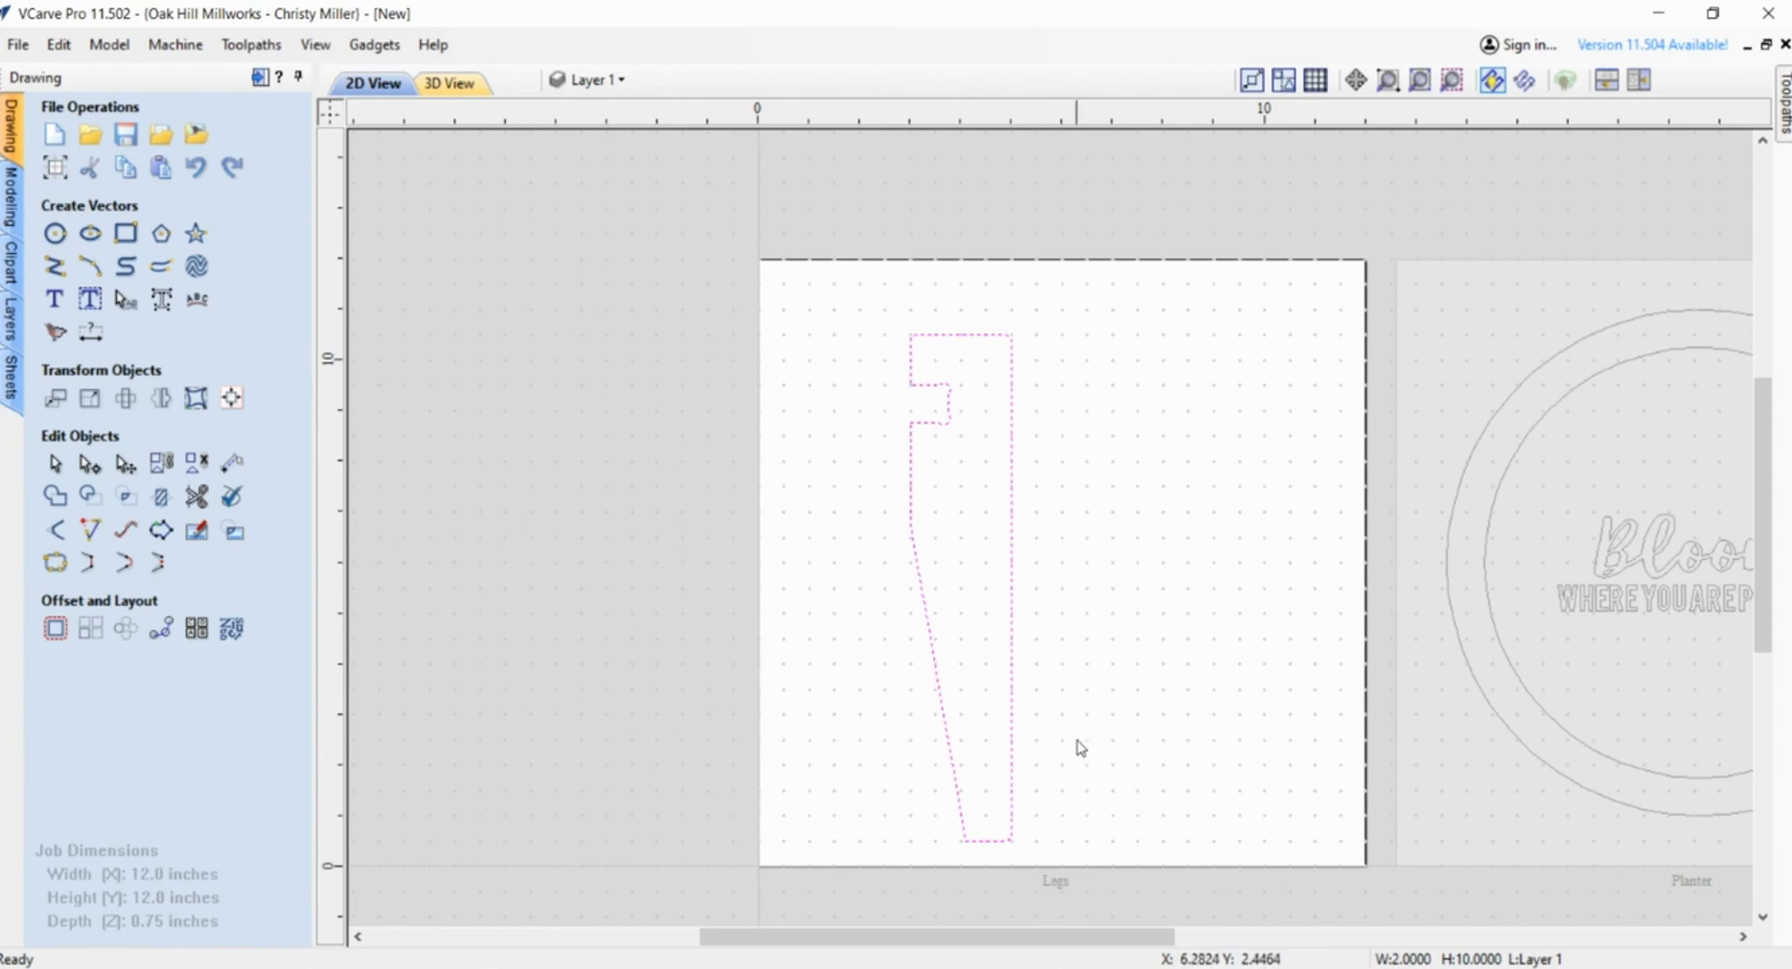
pyautogui.click(1018, 648)
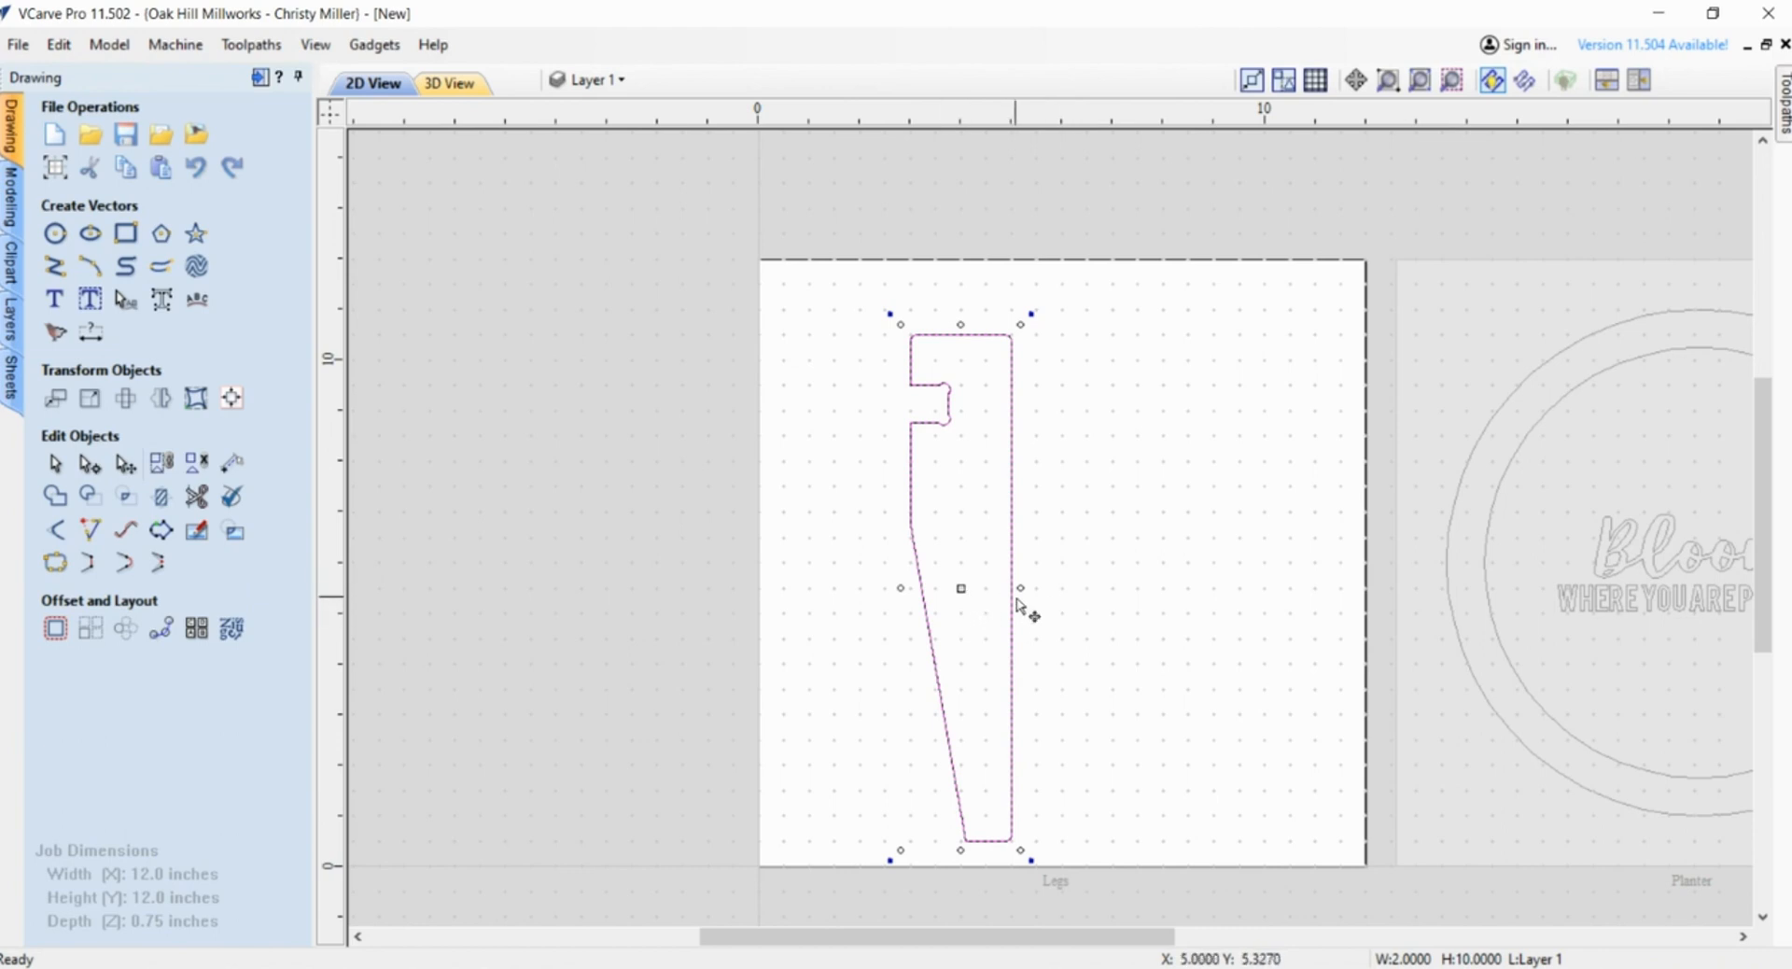
pyautogui.keyDown('ctrl'); pyautogui.moveTo(1016, 607); pyautogui.dragTo(1333, 613); pyautogui.keyUp('ctrl')
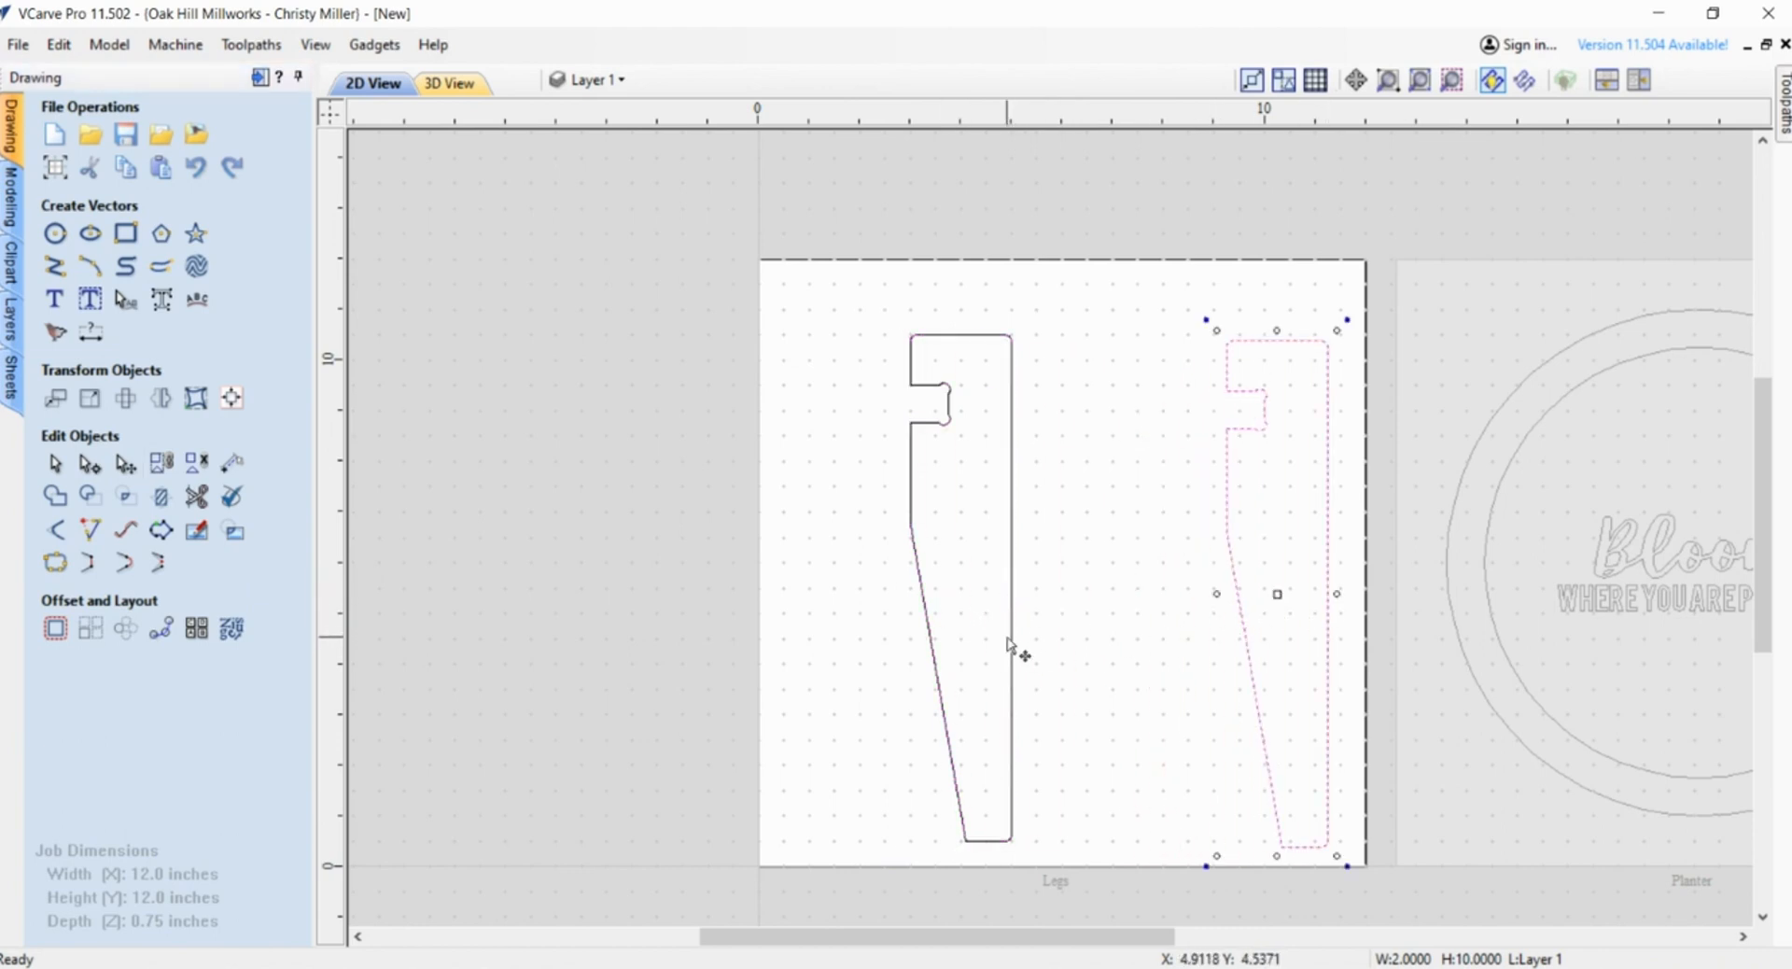
pyautogui.moveTo(1010, 638); pyautogui.dragTo(1162, 654)
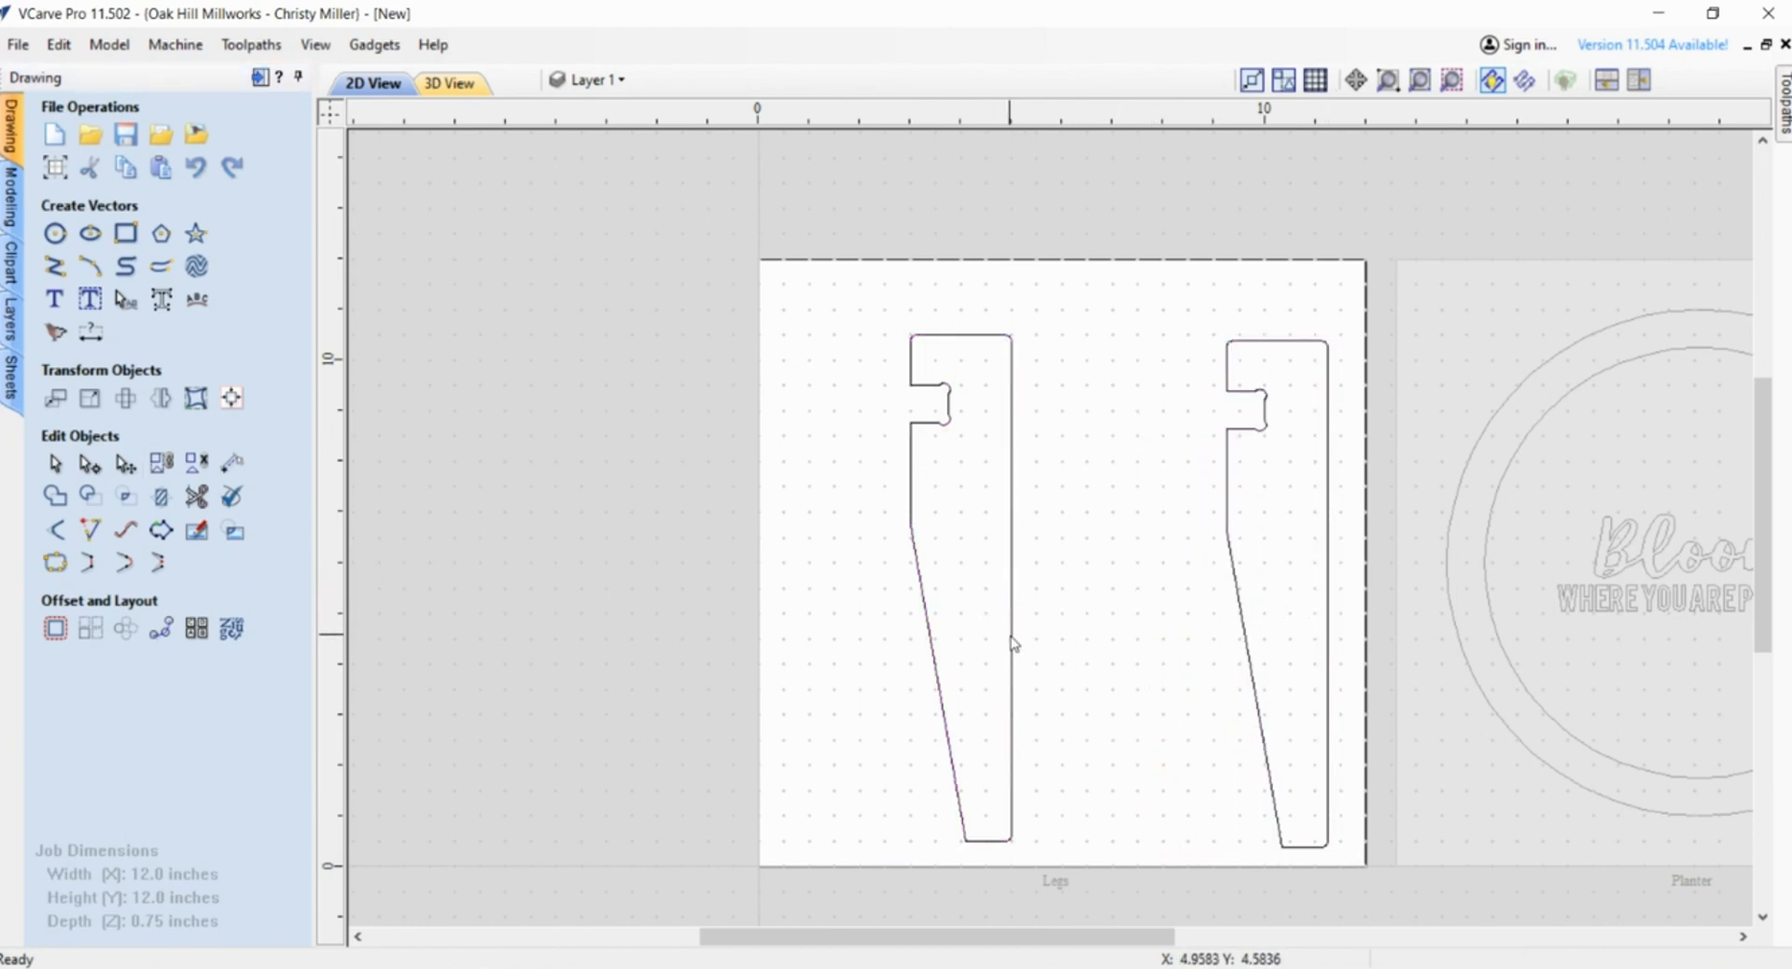
pyautogui.click(1011, 637)
pyautogui.click(127, 468)
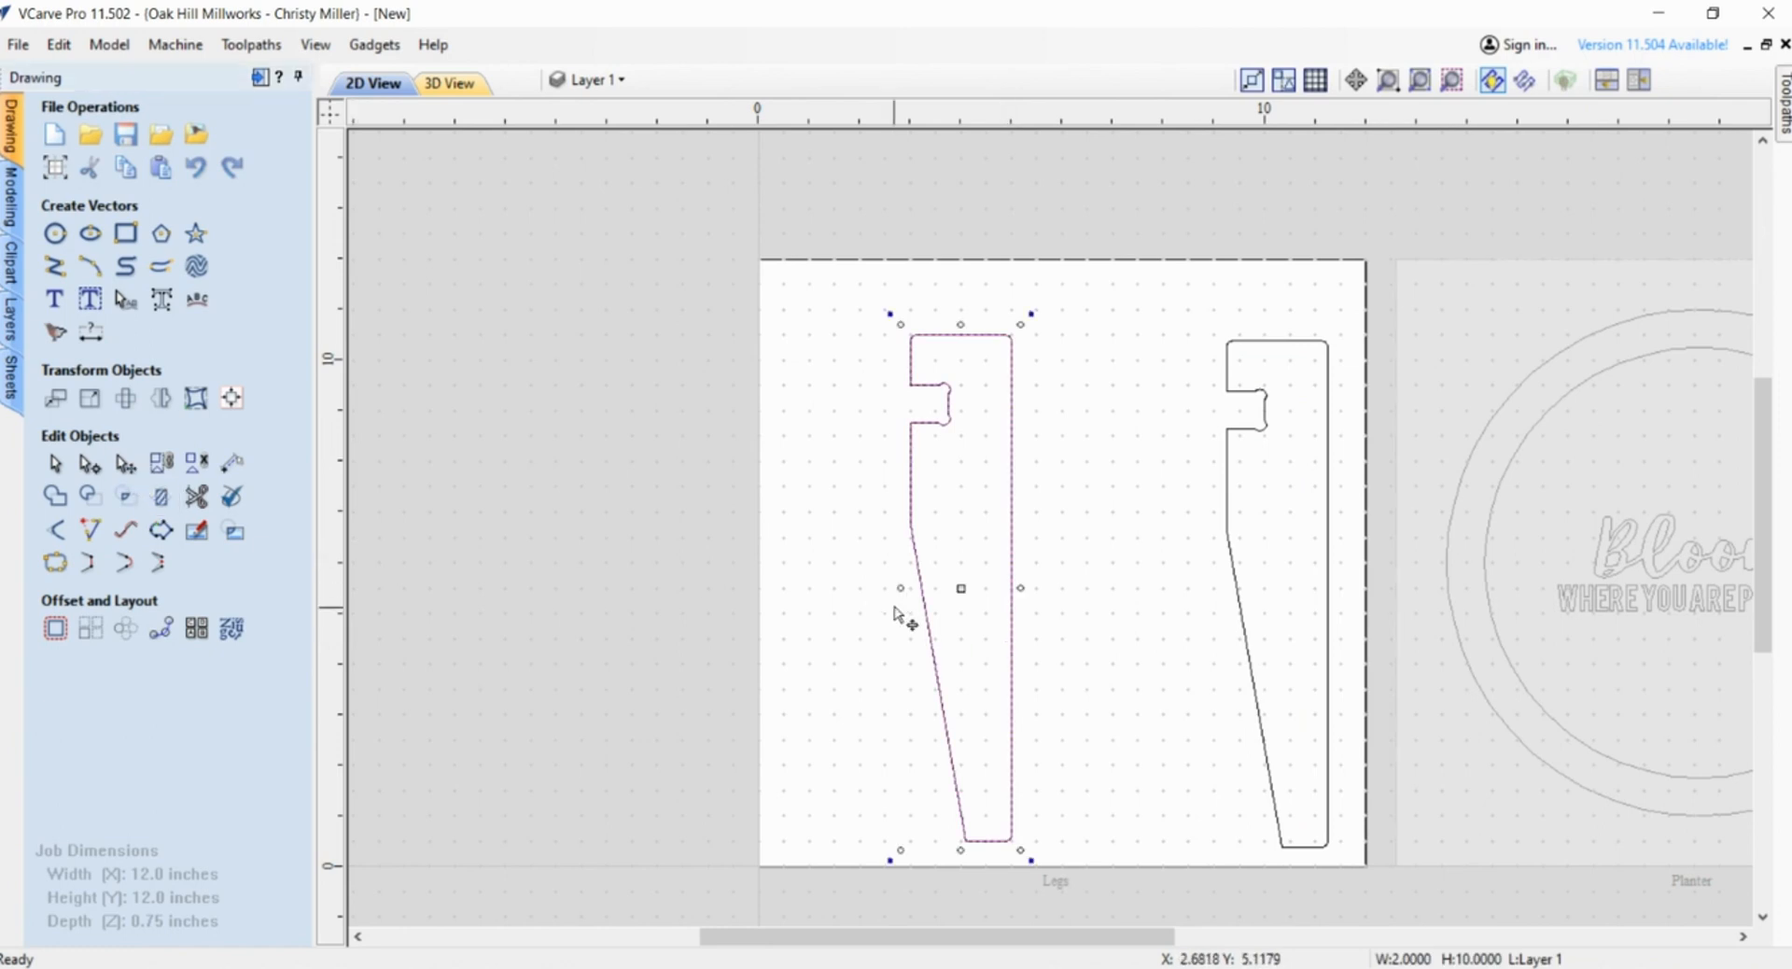
pyautogui.keyDown('ctrl'); pyautogui.moveTo(1011, 614); pyautogui.dragTo(1190, 614); pyautogui.keyUp('ctrl')
pyautogui.click(1012, 653)
pyautogui.keyDown('ctrl'); pyautogui.moveTo(1012, 653); pyautogui.dragTo(898, 652); pyautogui.keyUp('ctrl')
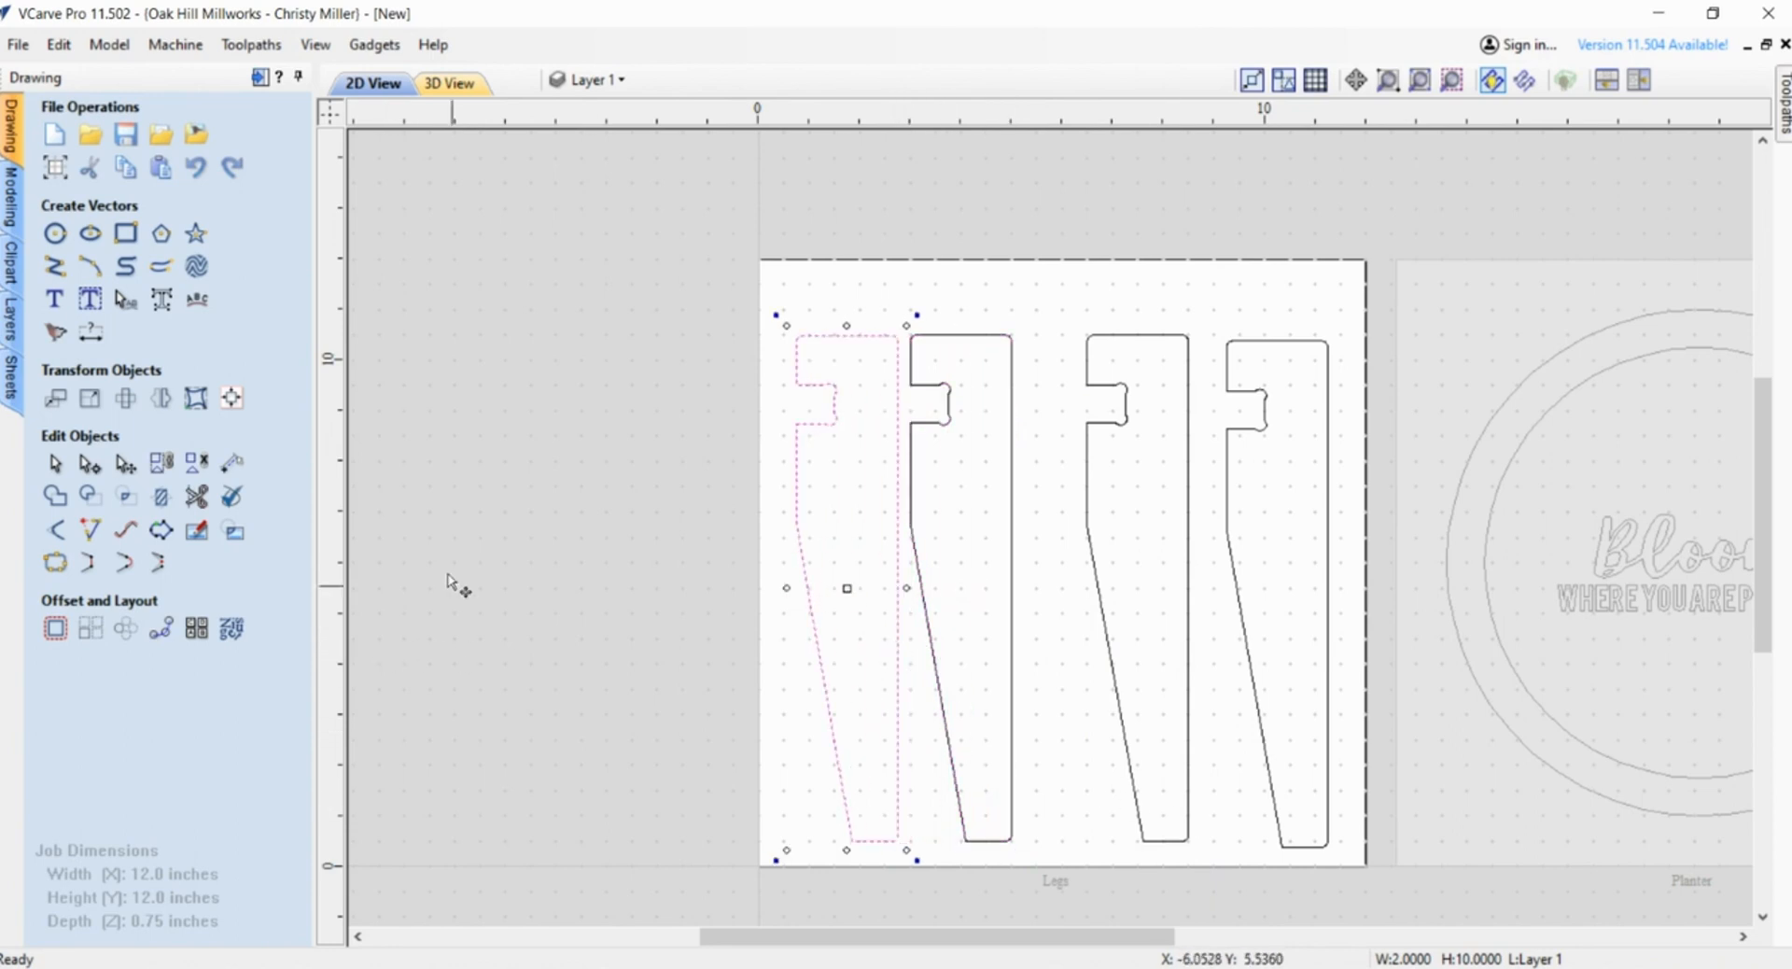
pyautogui.click(650, 532)
# - Activate the Planter sheet and show the toolpath operations beside the drawing
pyautogui.moveTo(1202, 937); pyautogui.dragTo(1326, 937)
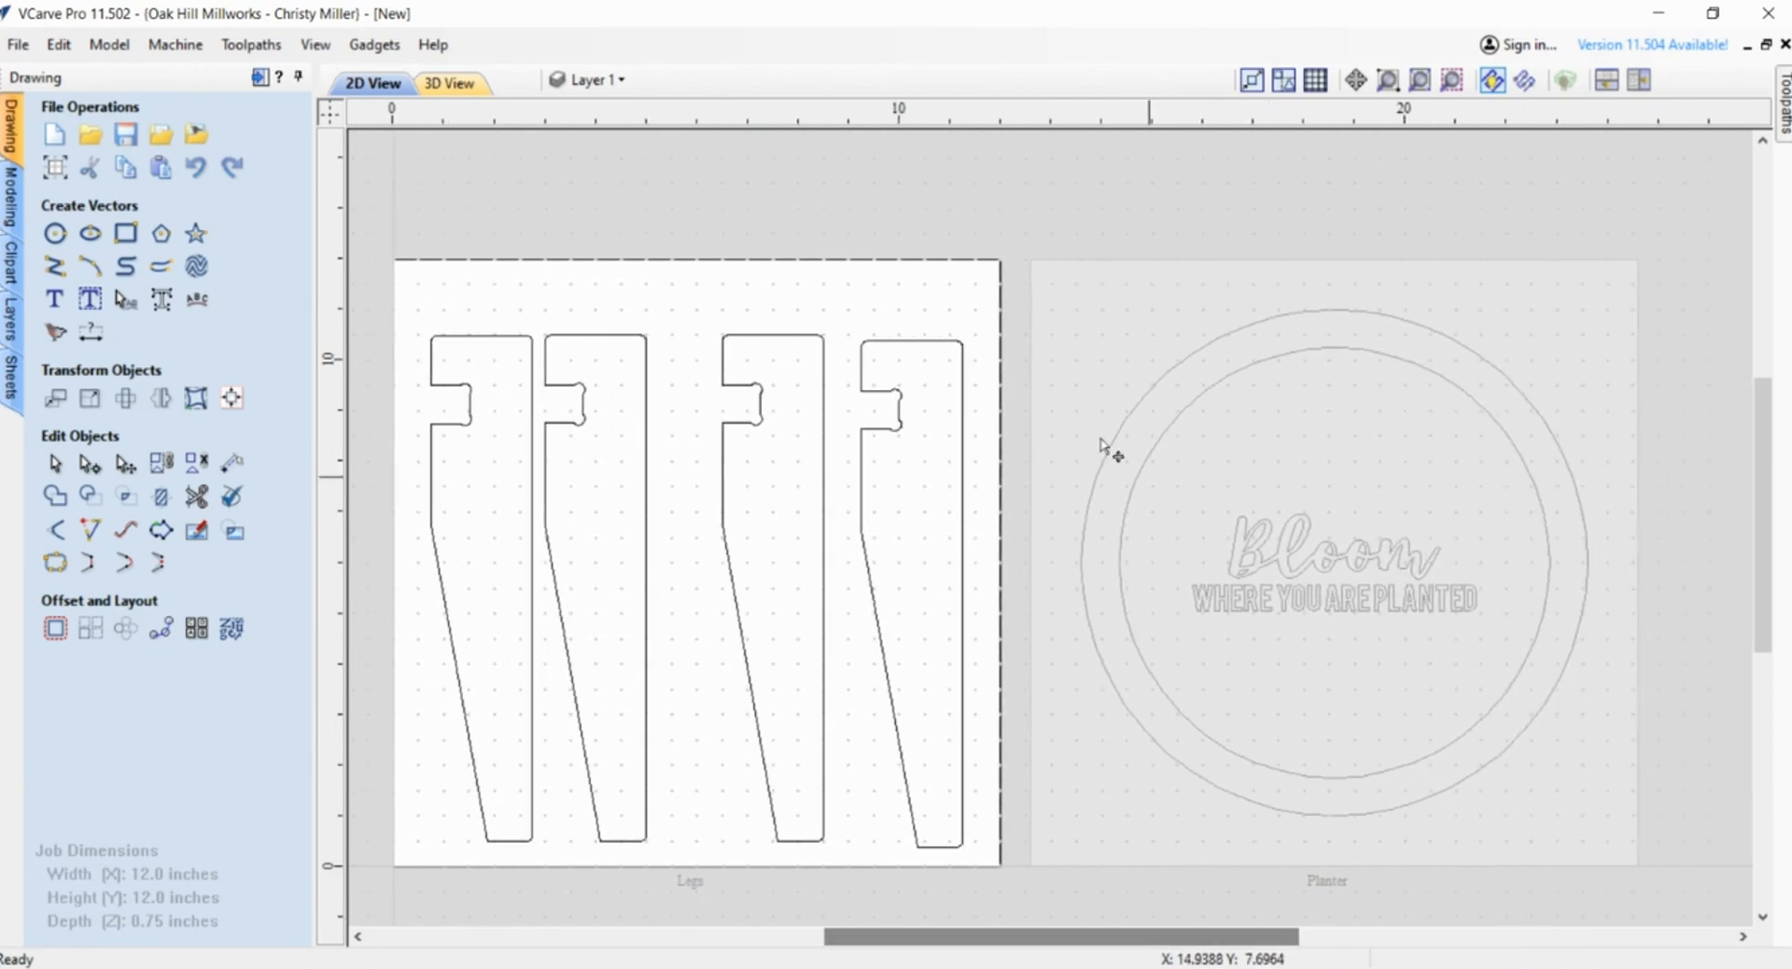
pyautogui.doubleClick(1160, 340)
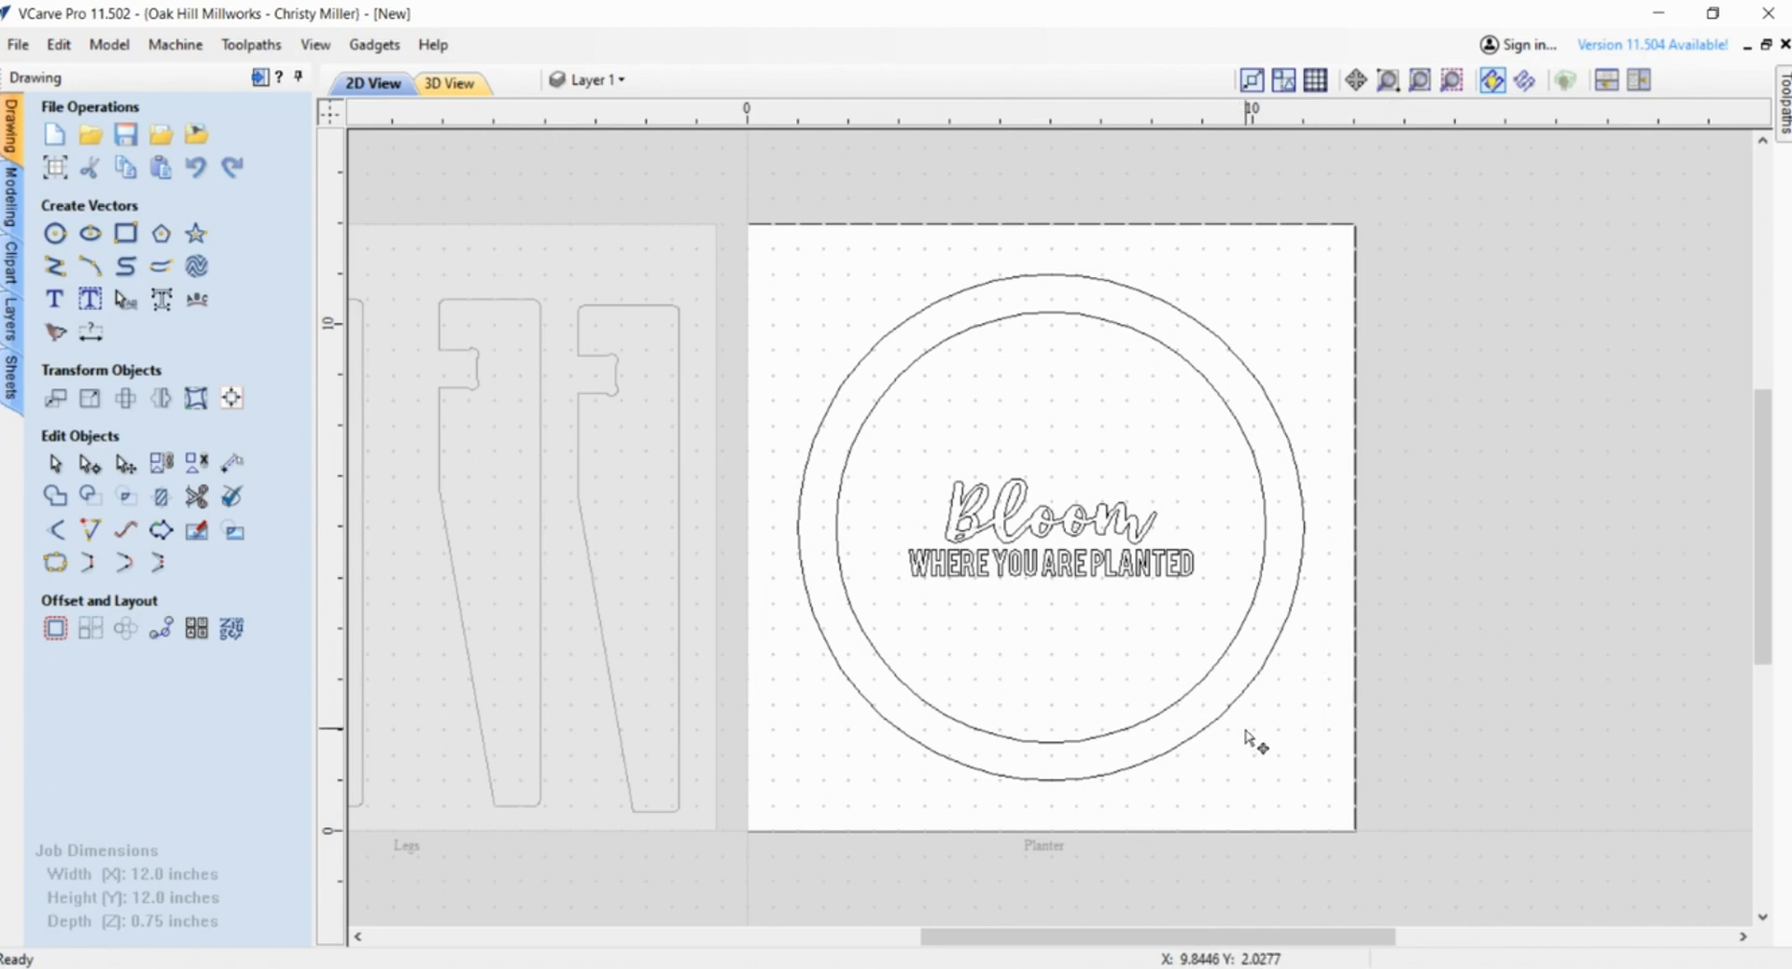
pyautogui.click(1783, 103)
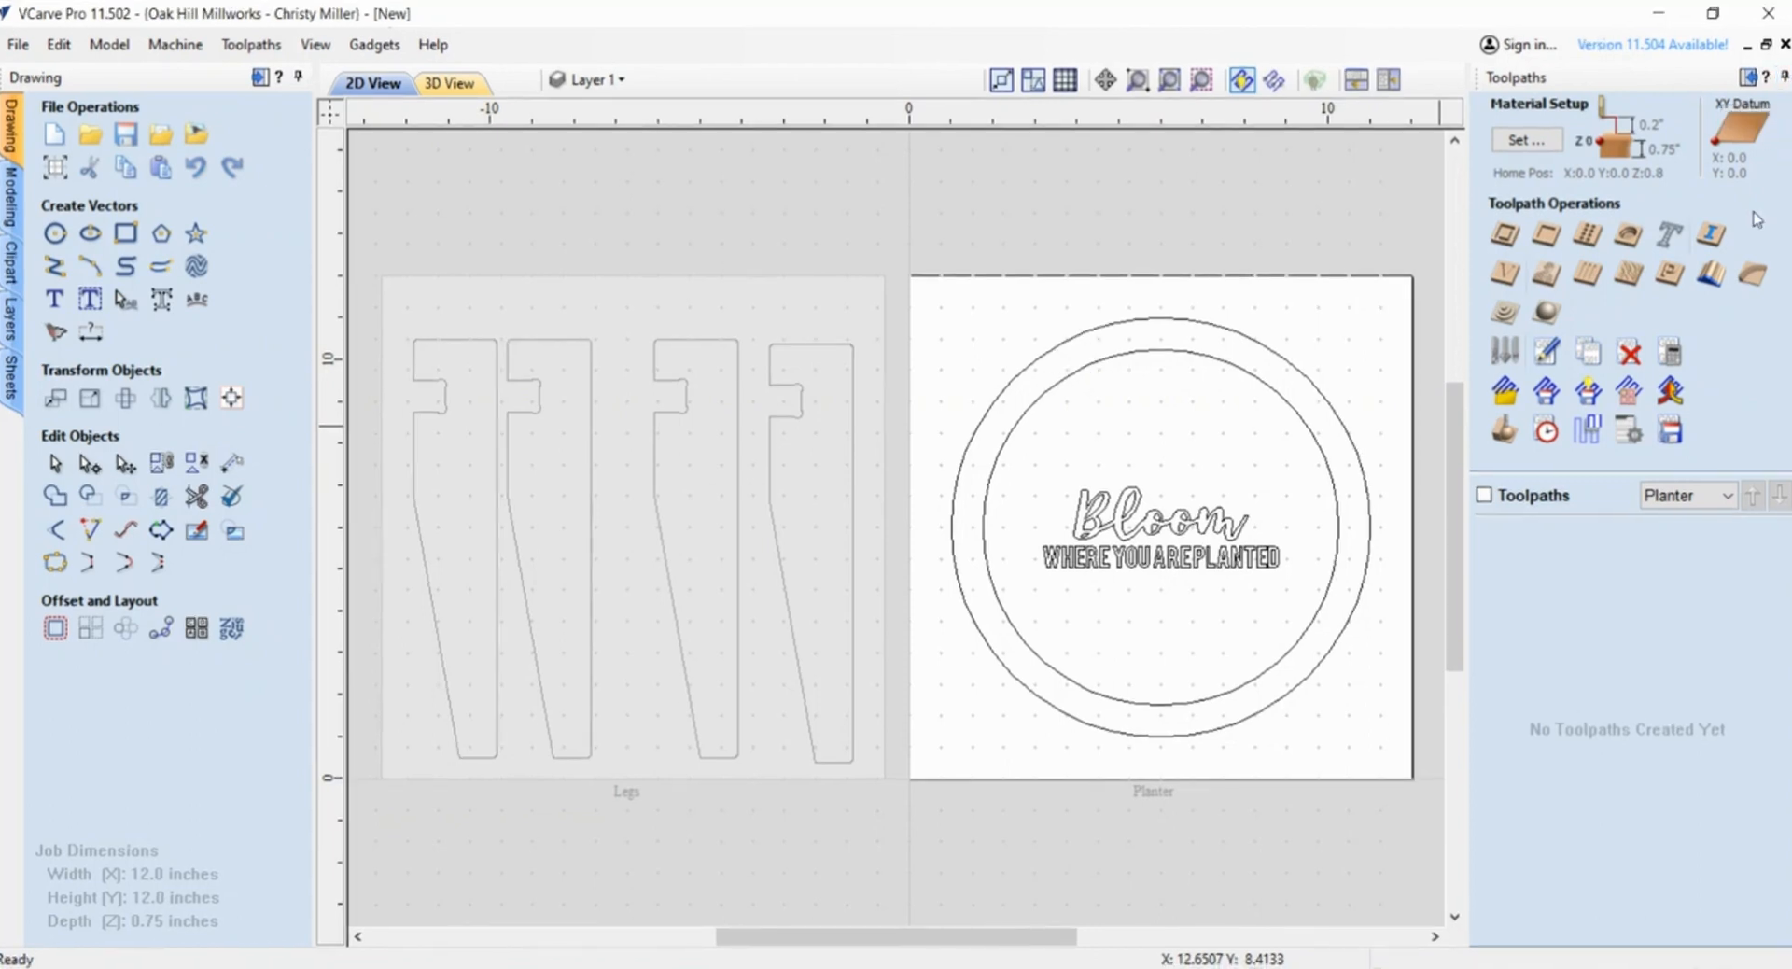
pyautogui.click(1370, 505)
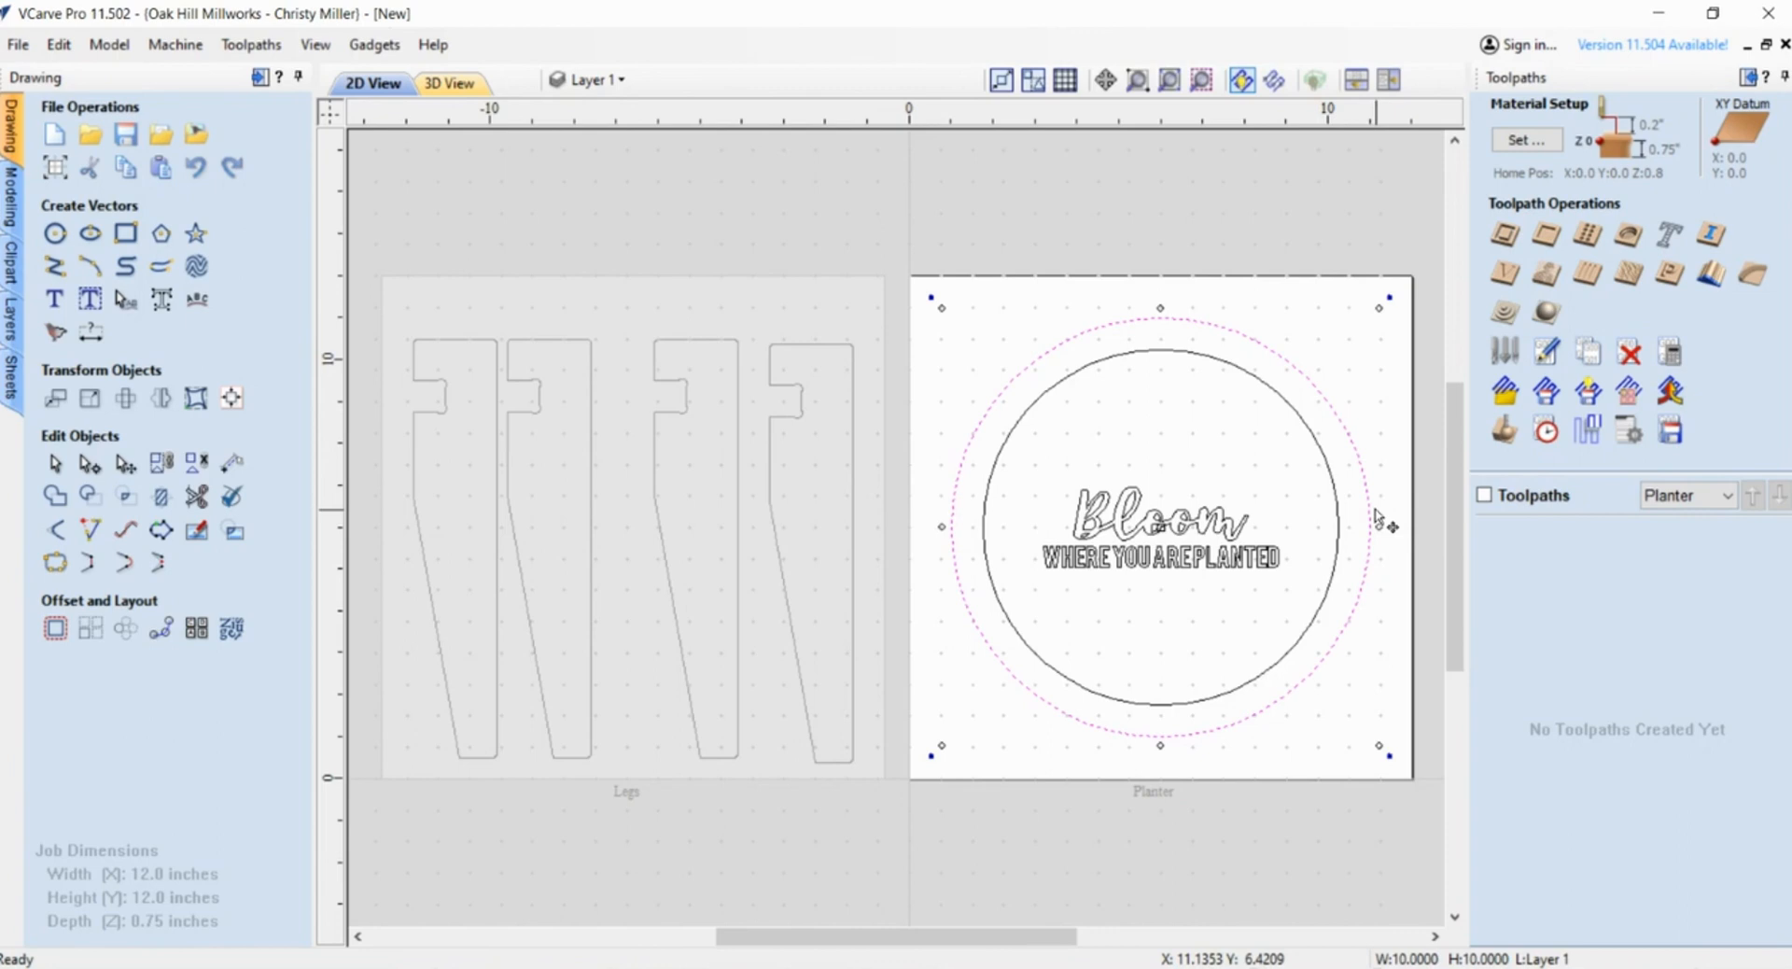
pyautogui.click(1392, 505)
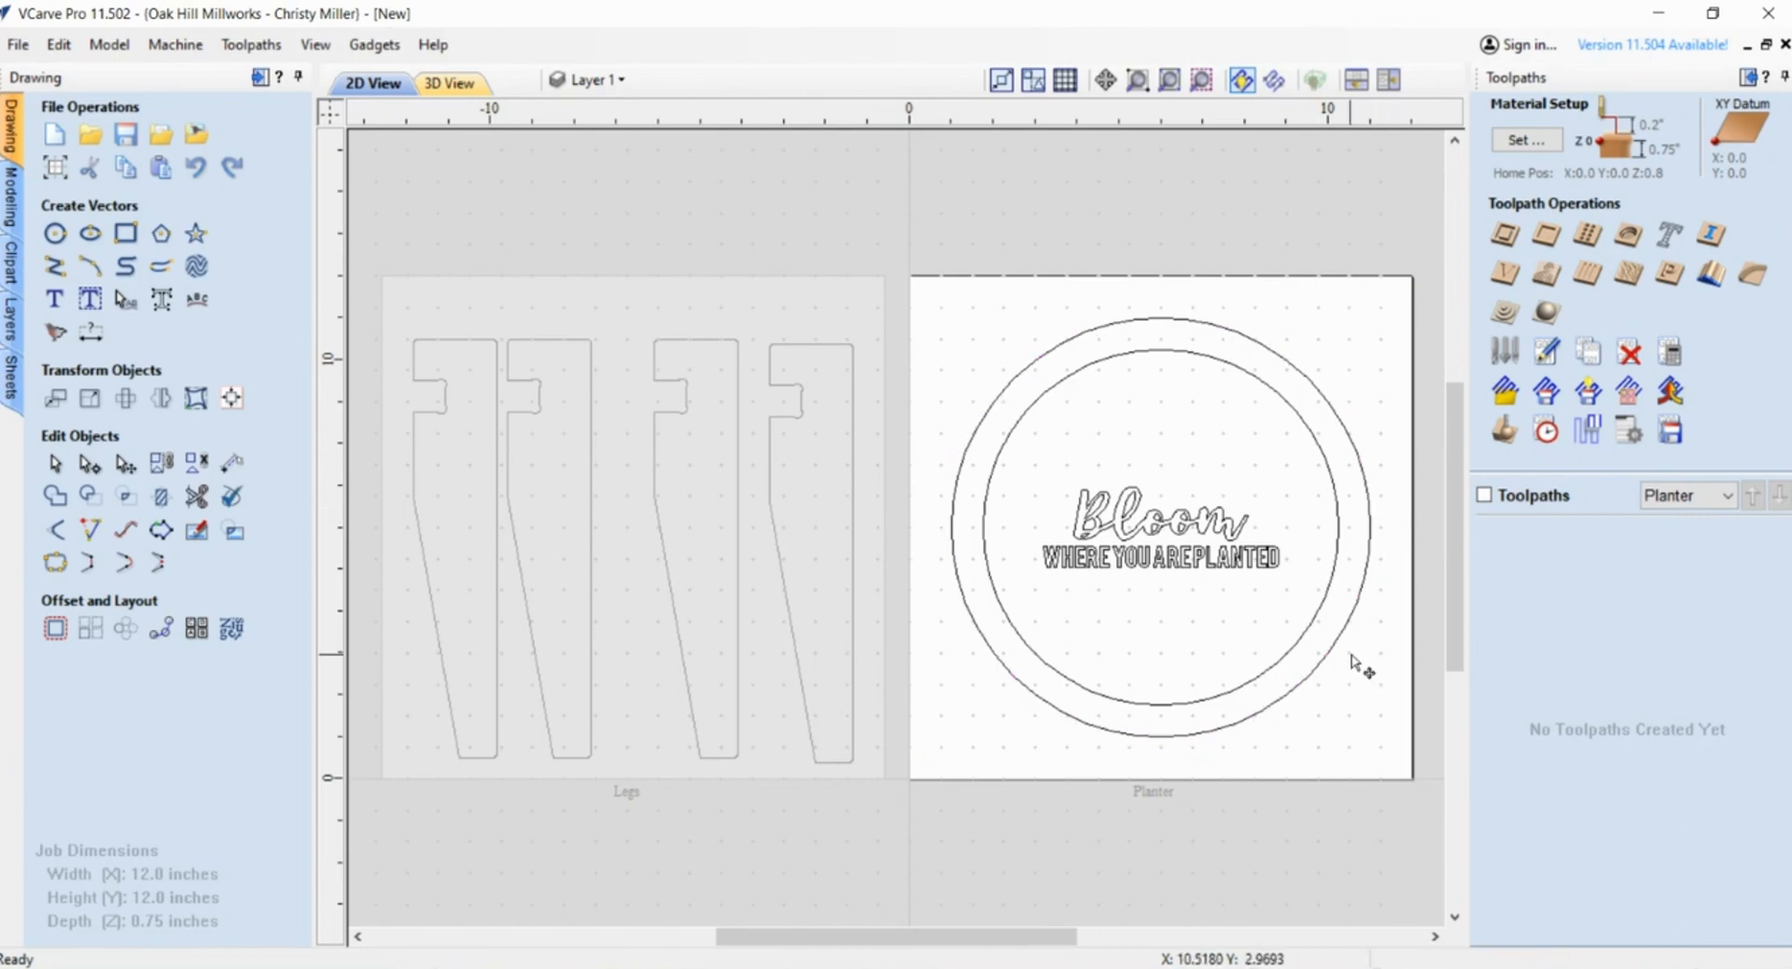
pyautogui.click(1264, 558)
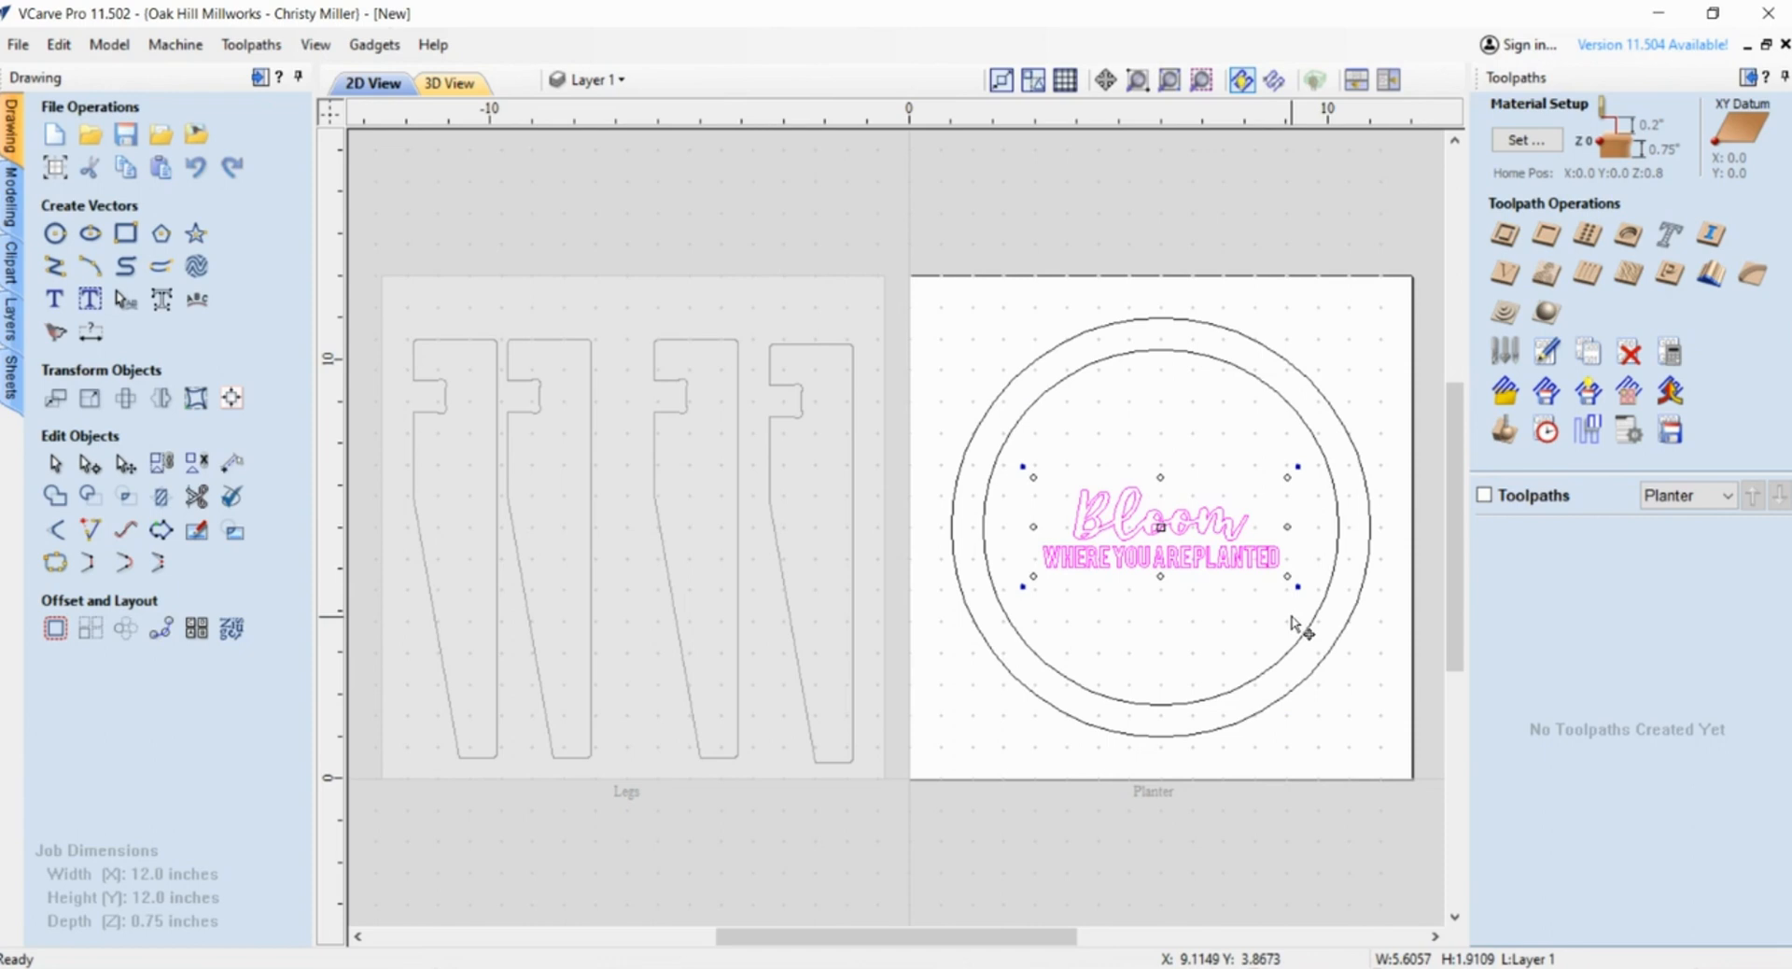
# - Start a pocket toolpath on the inner border circle with the 3/4" bowl bit, reviewing the cut depth and the bit's cutting parameters
pyautogui.click(1336, 550)
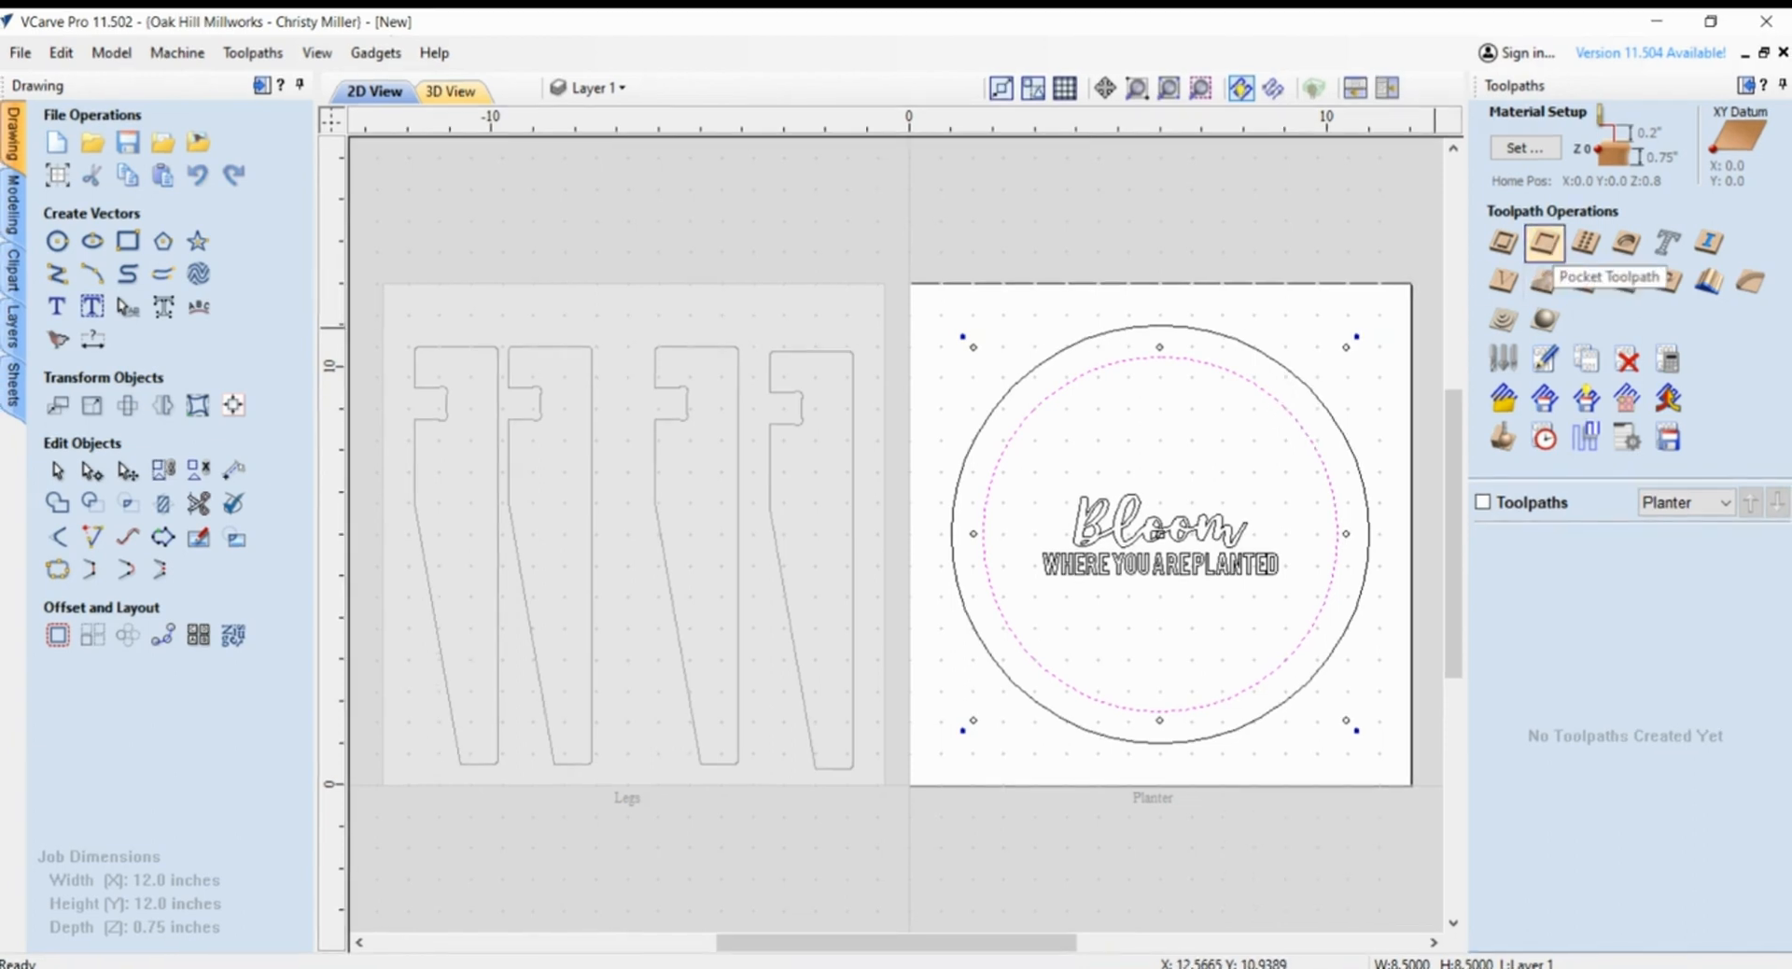
pyautogui.click(1544, 243)
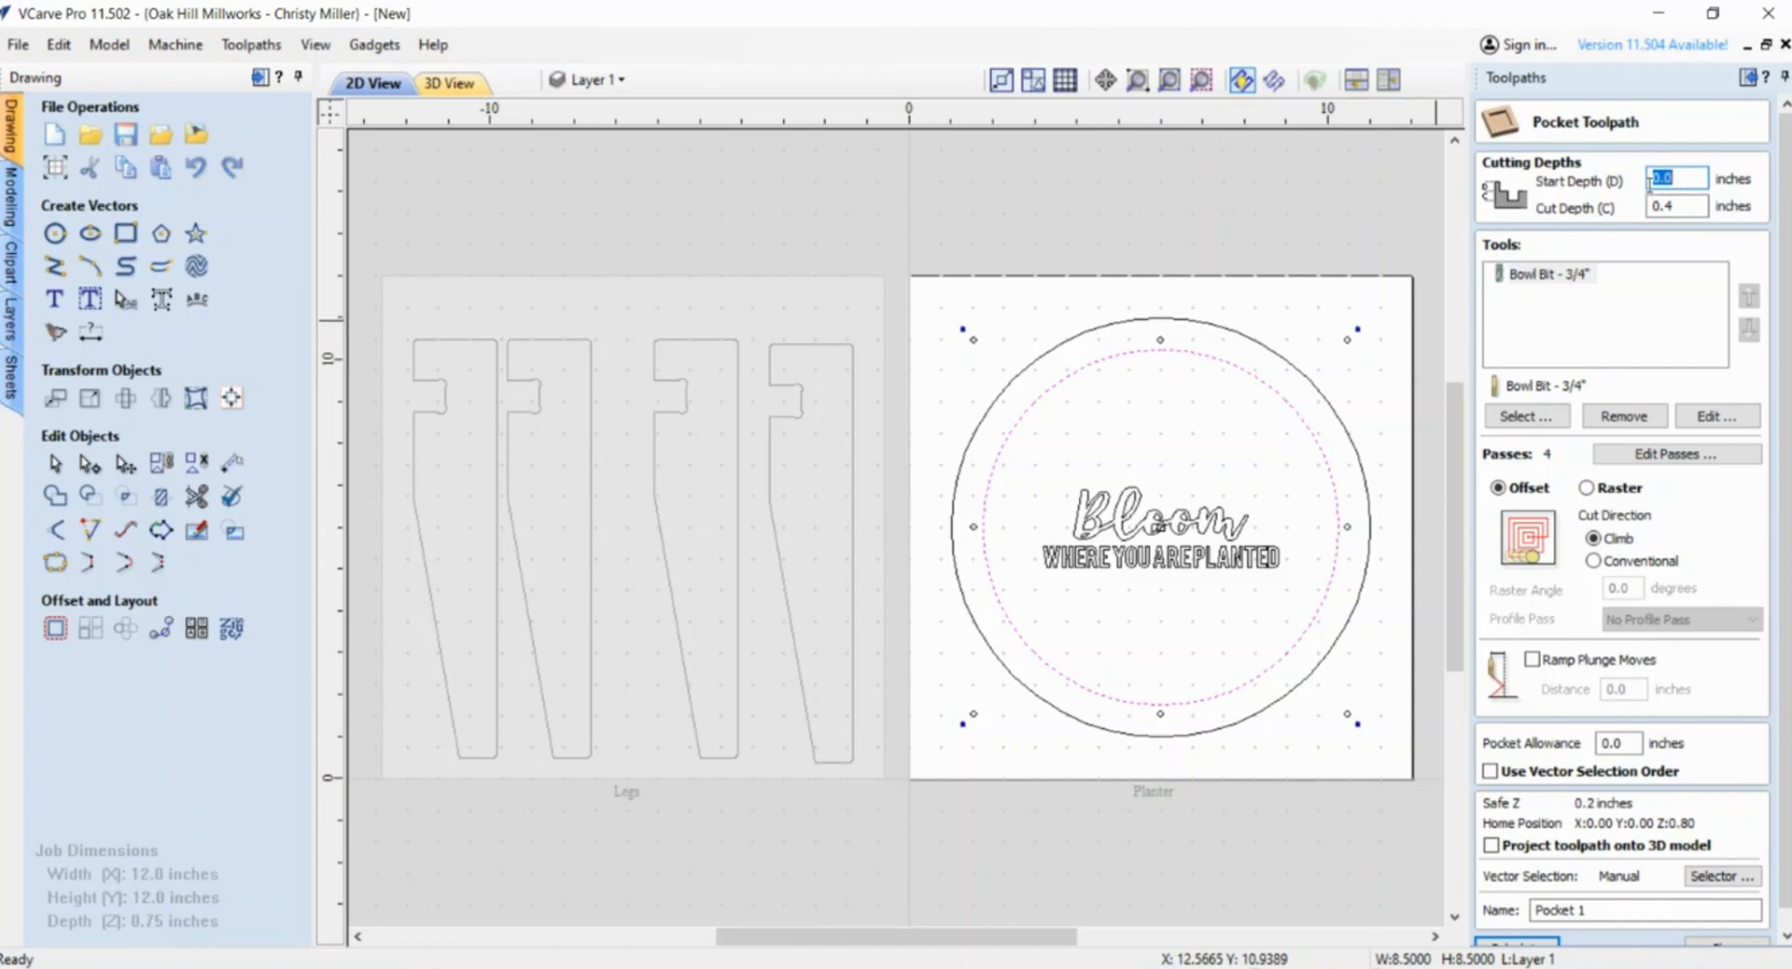
pyautogui.click(1691, 209)
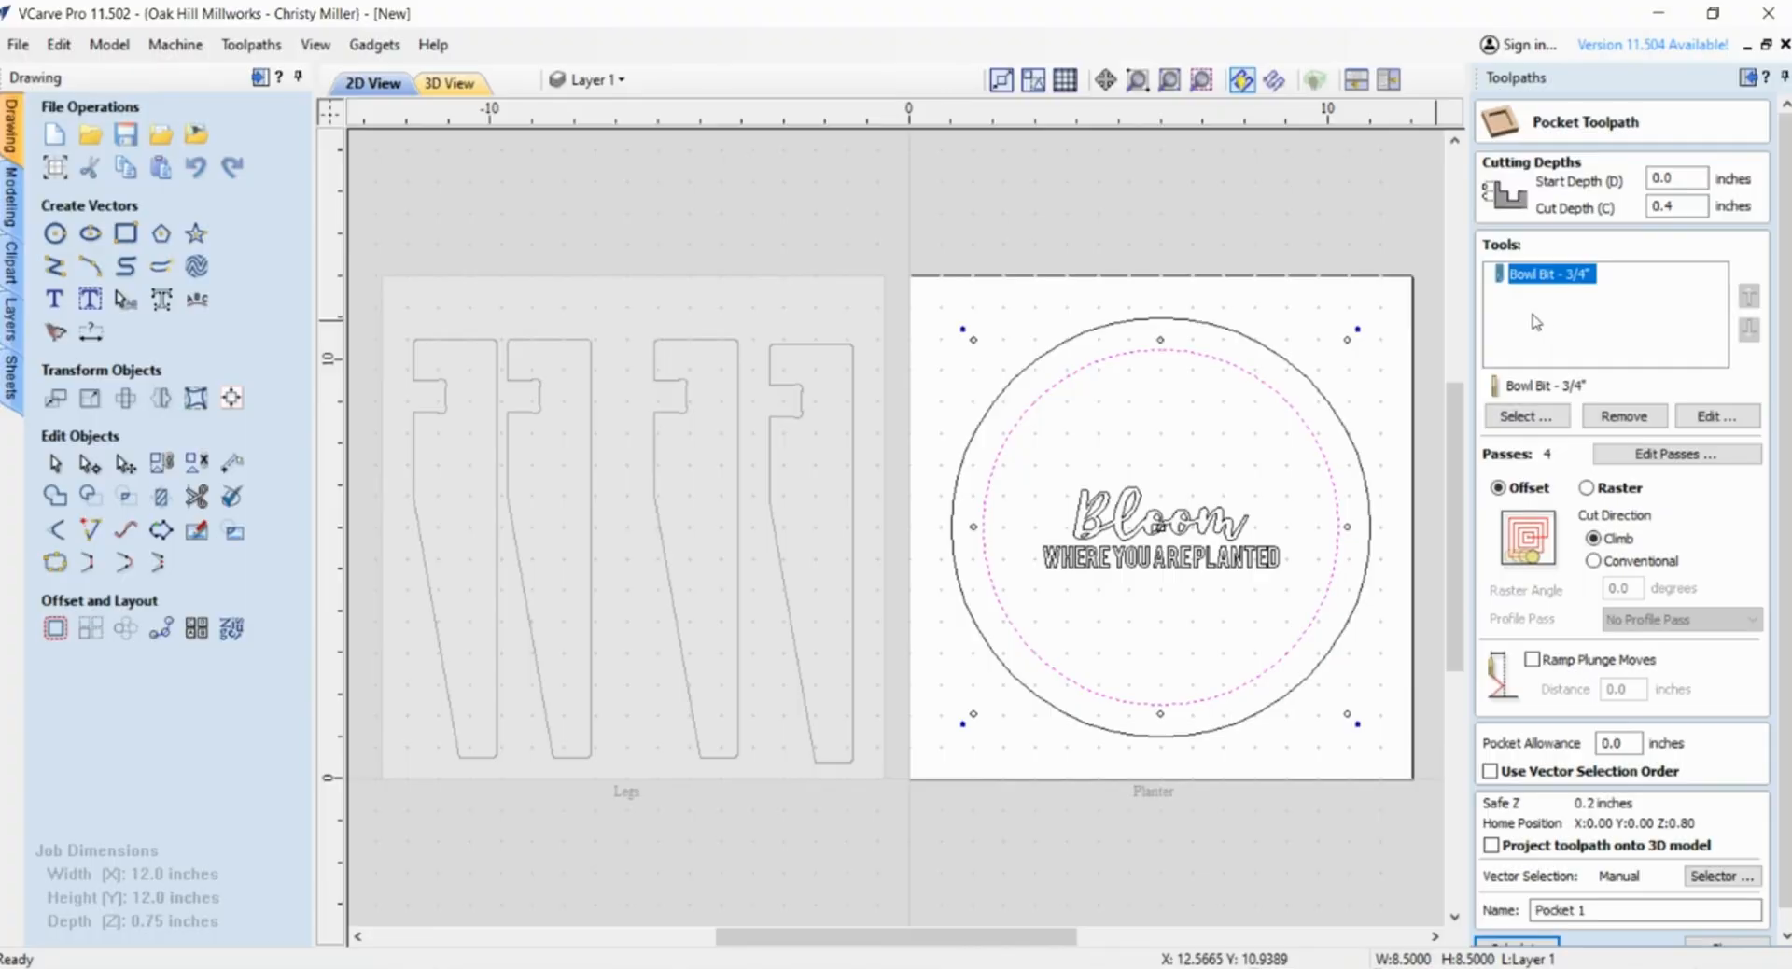
pyautogui.click(1527, 415)
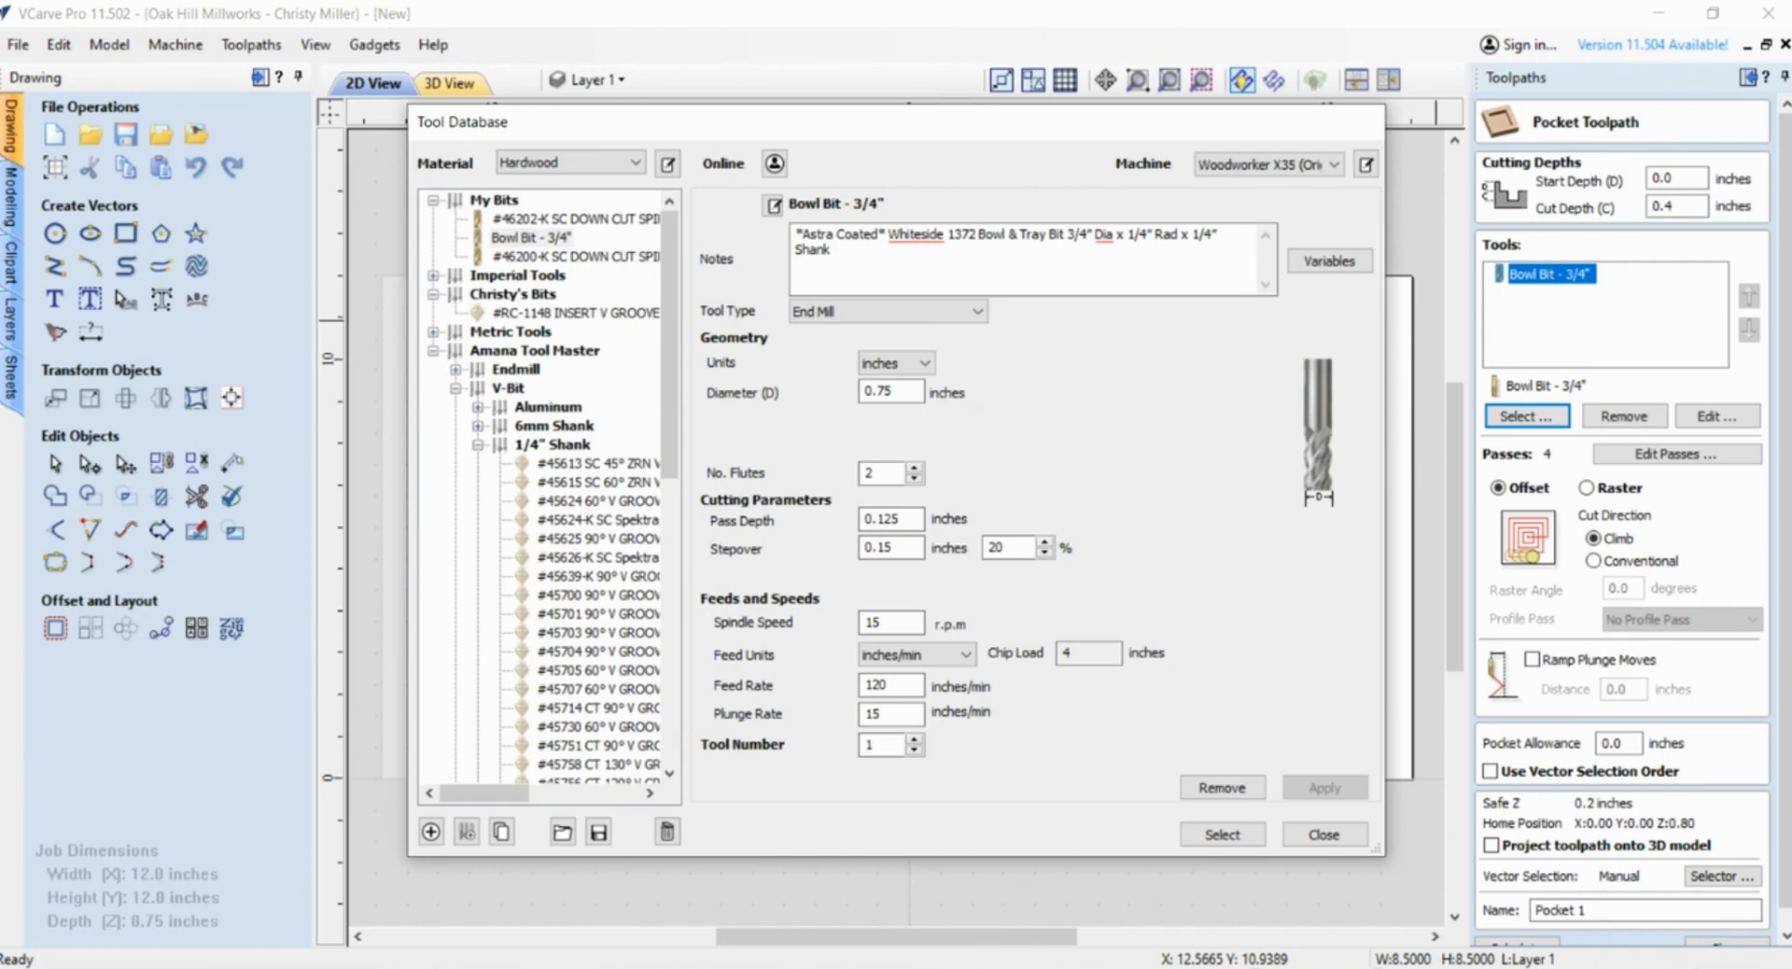
pyautogui.click(1323, 834)
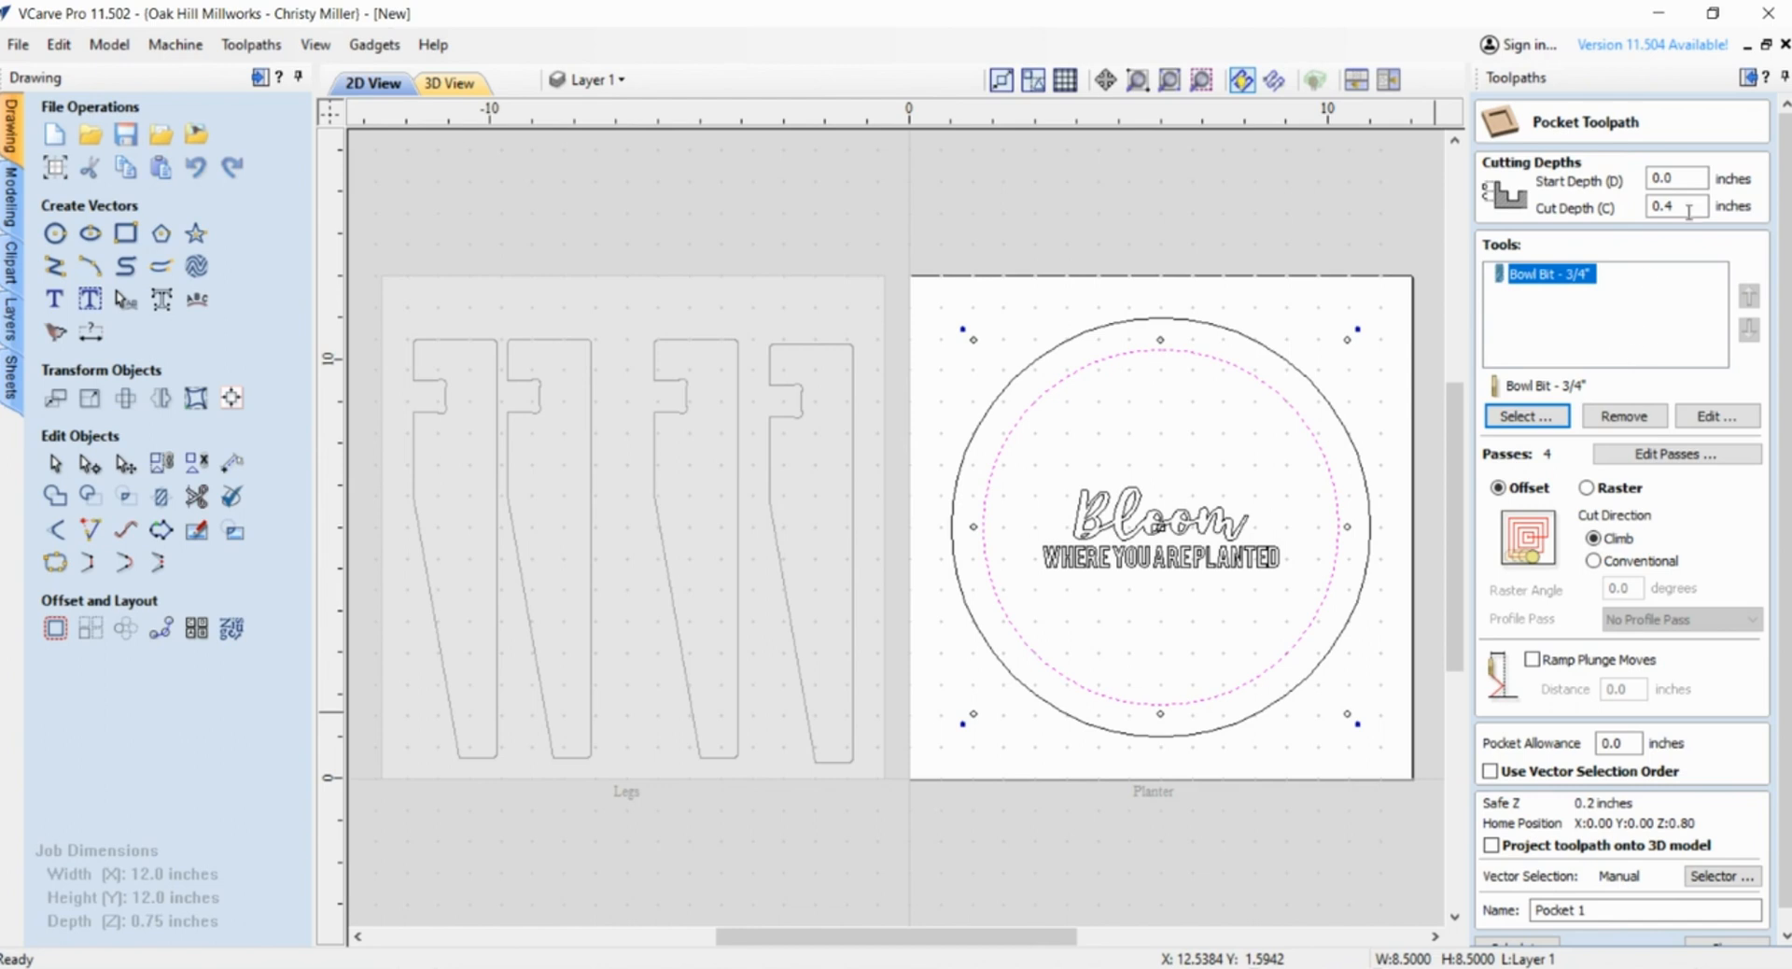
# - Set the pocket toolpath's number of passes to 2
pyautogui.click(1635, 454)
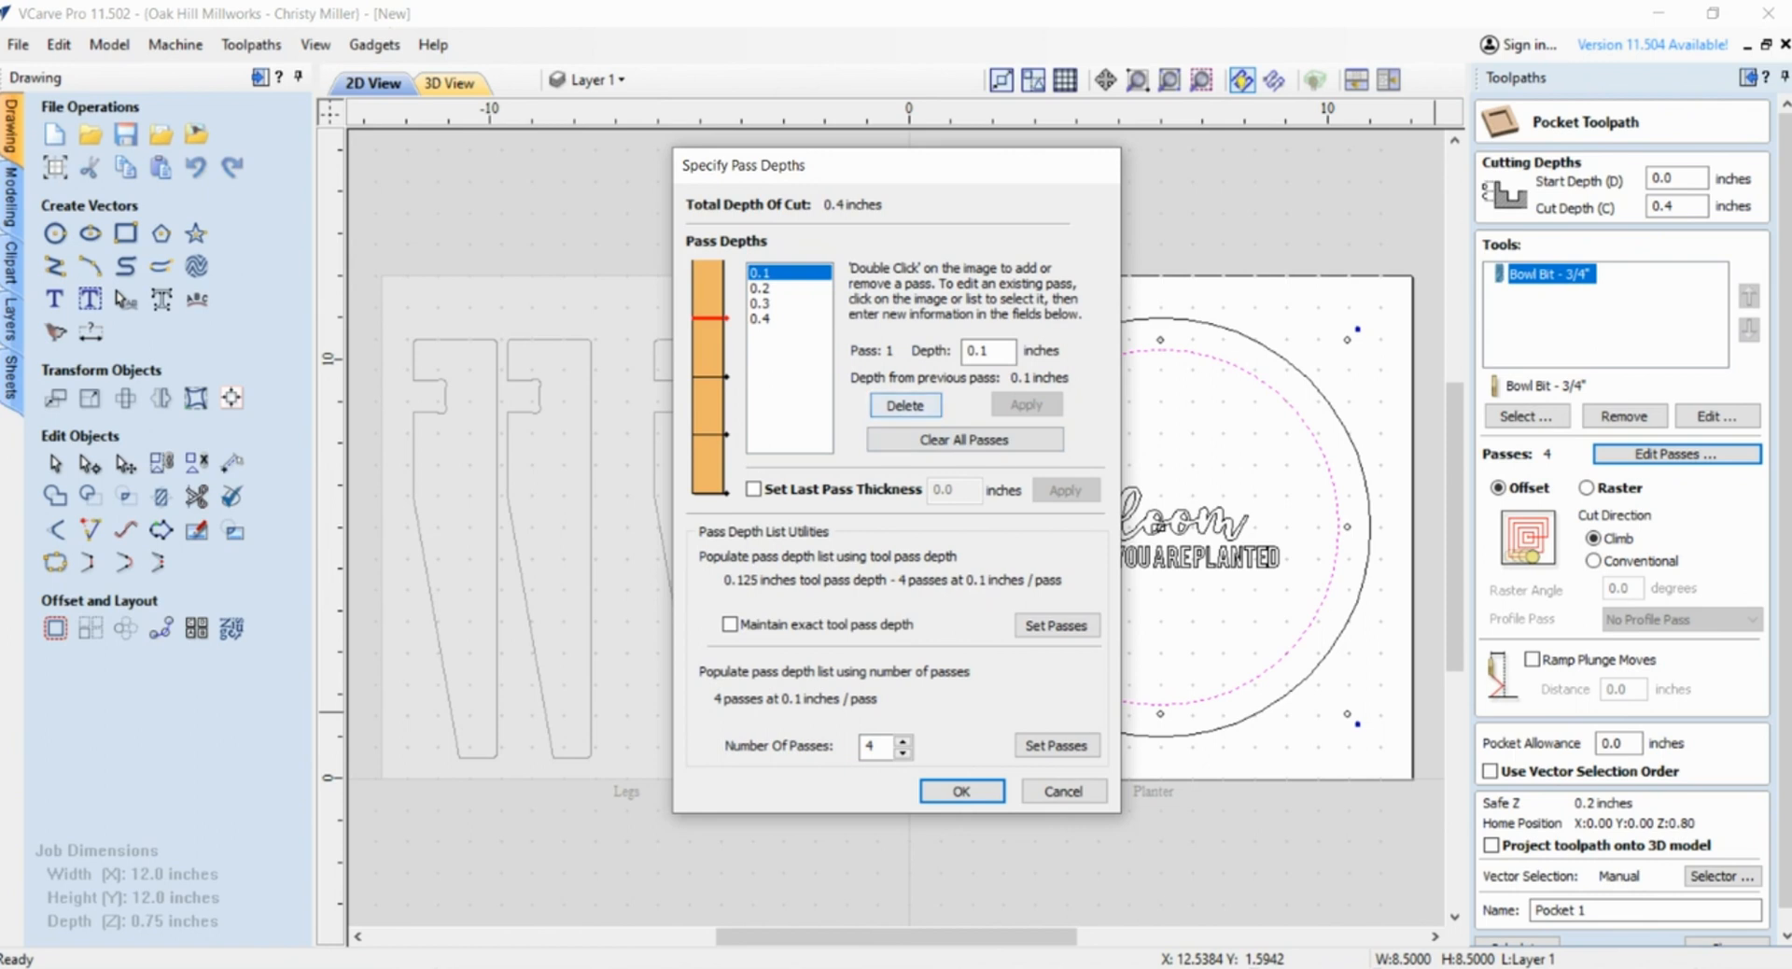
pyautogui.click(903, 753)
pyautogui.click(903, 753)
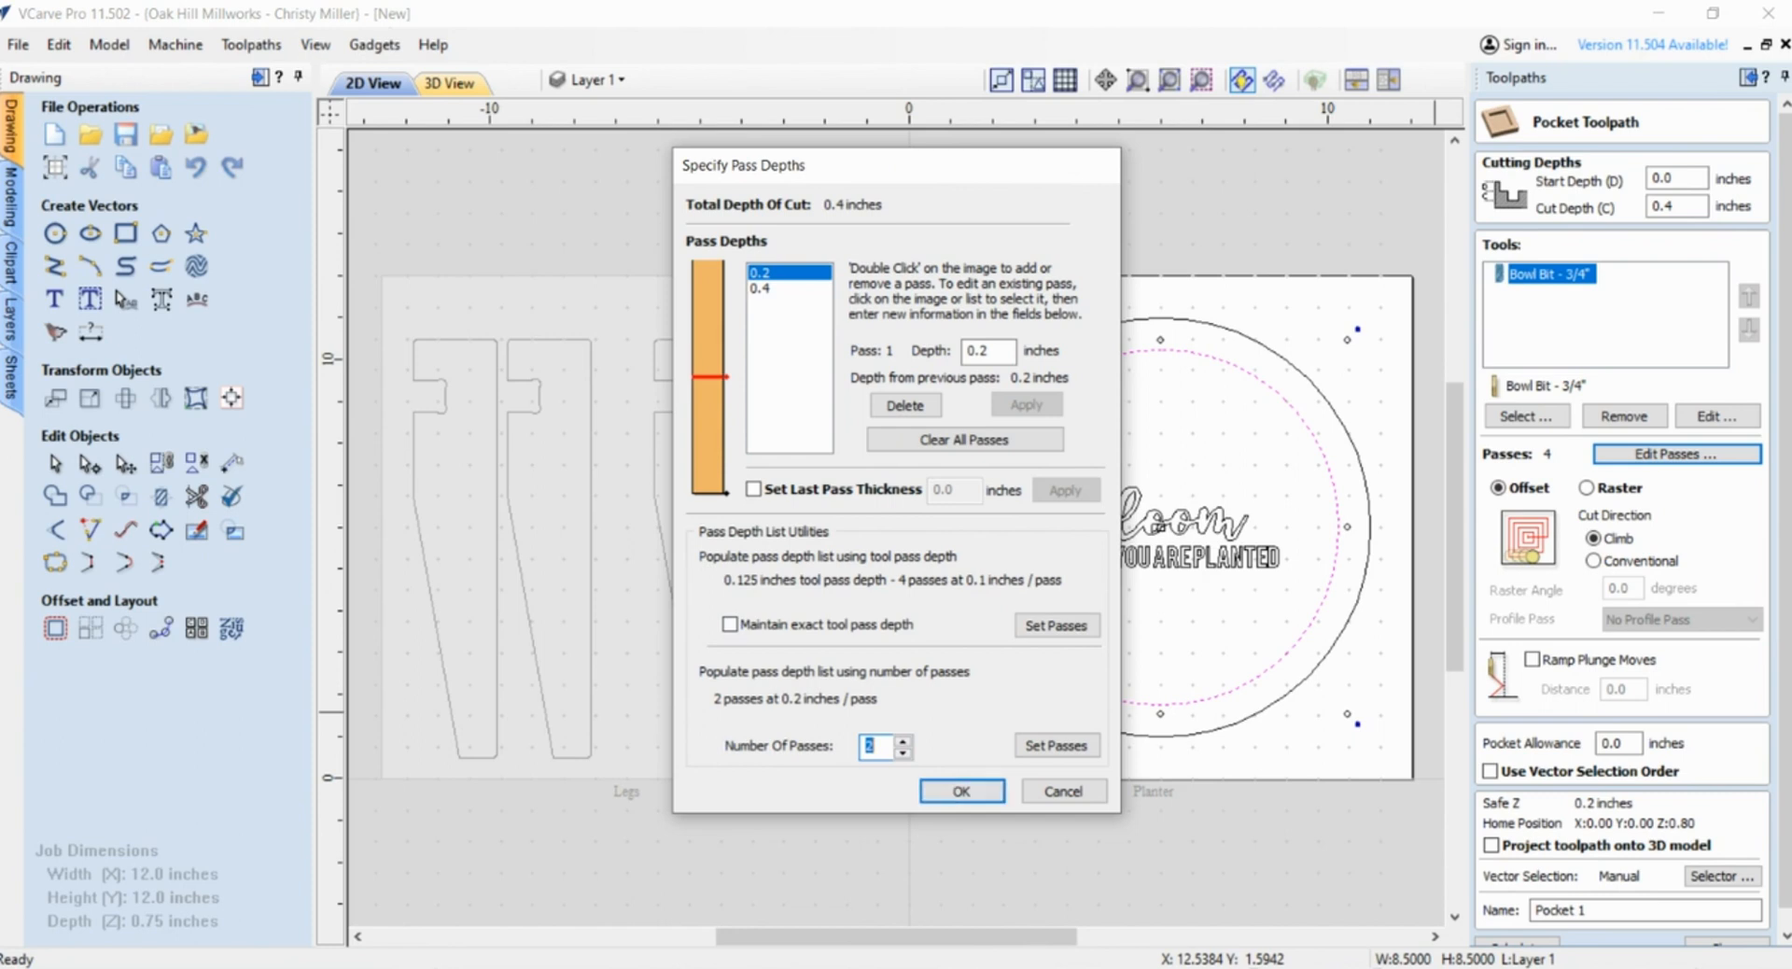
pyautogui.click(961, 791)
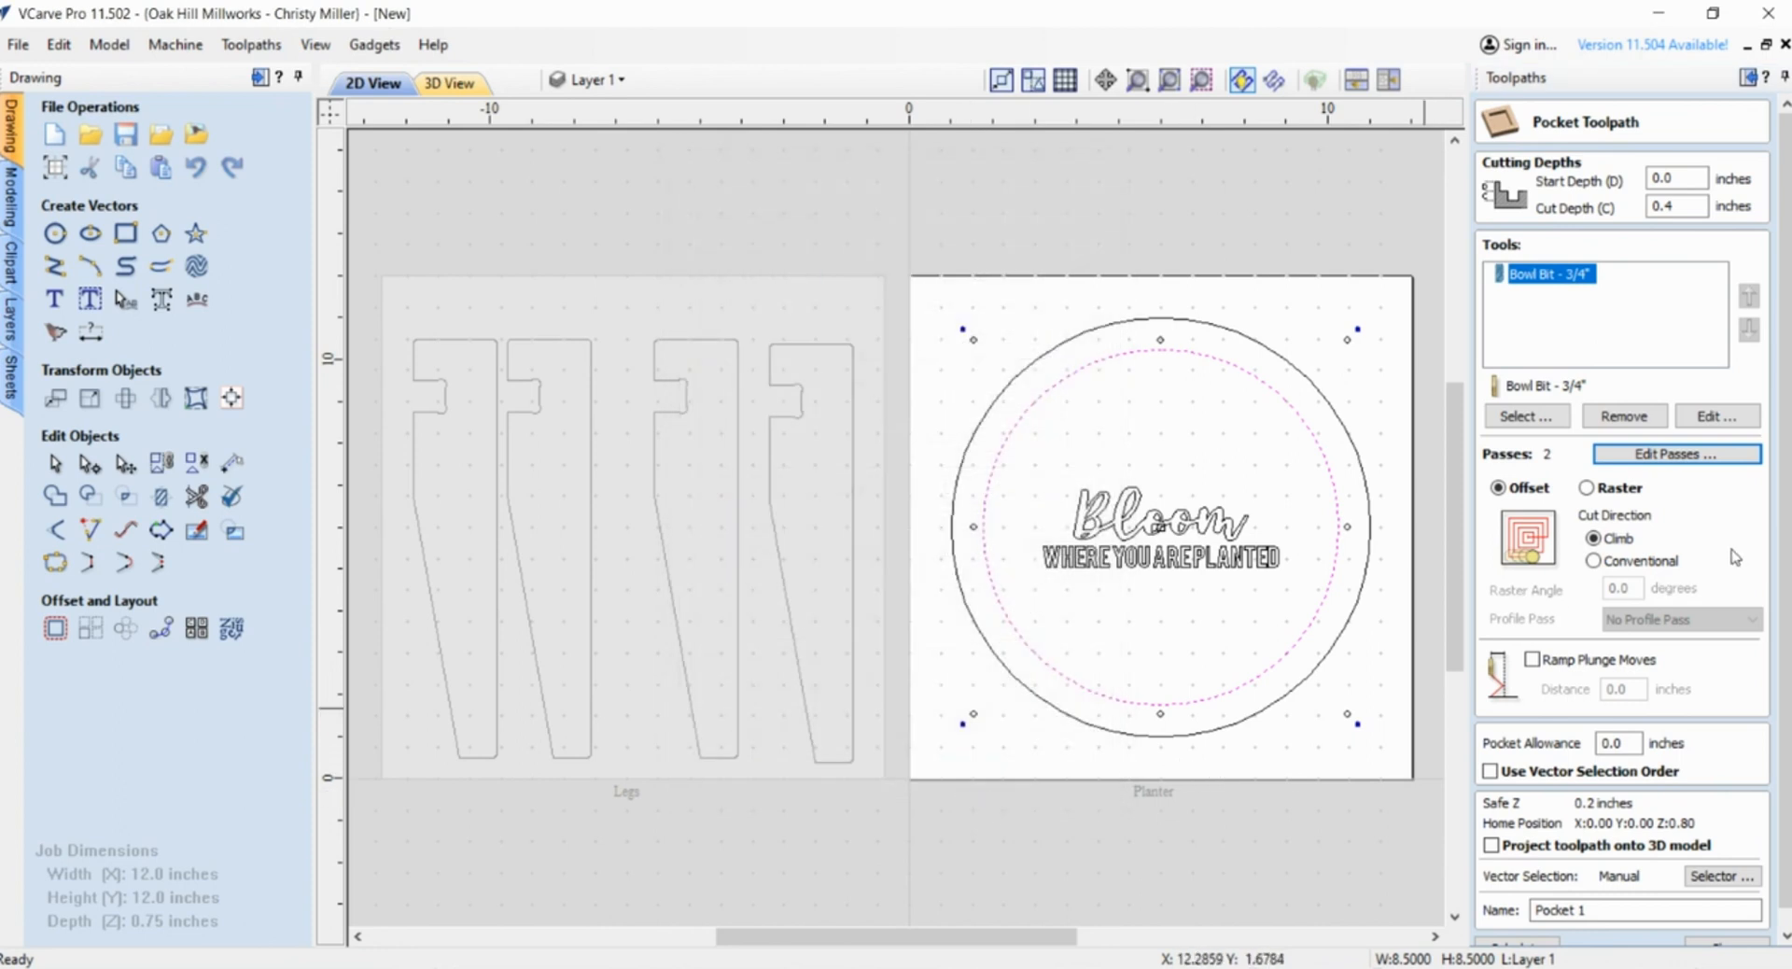
# - Name the pocket toolpath "Planter Pocket - bowl" and calculate it
pyautogui.click(1605, 909)
pyautogui.moveTo(1606, 889); pyautogui.dragTo(1477, 893)
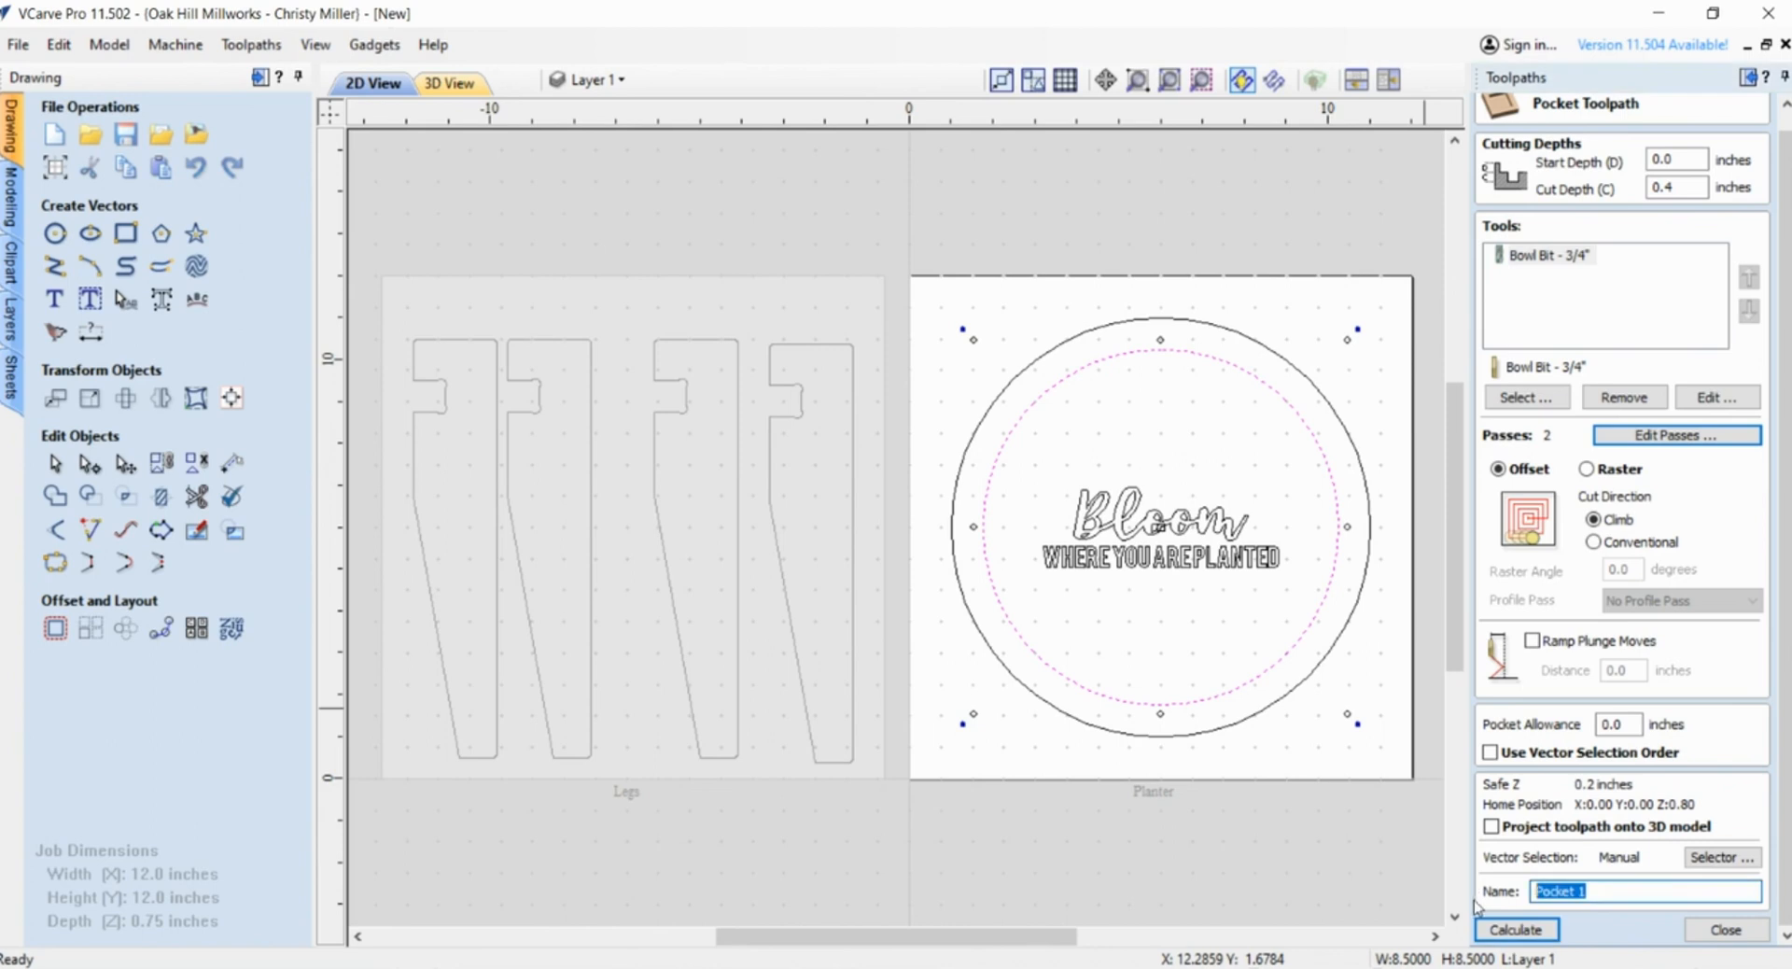
pyautogui.write('Planter Pocket - bowl')
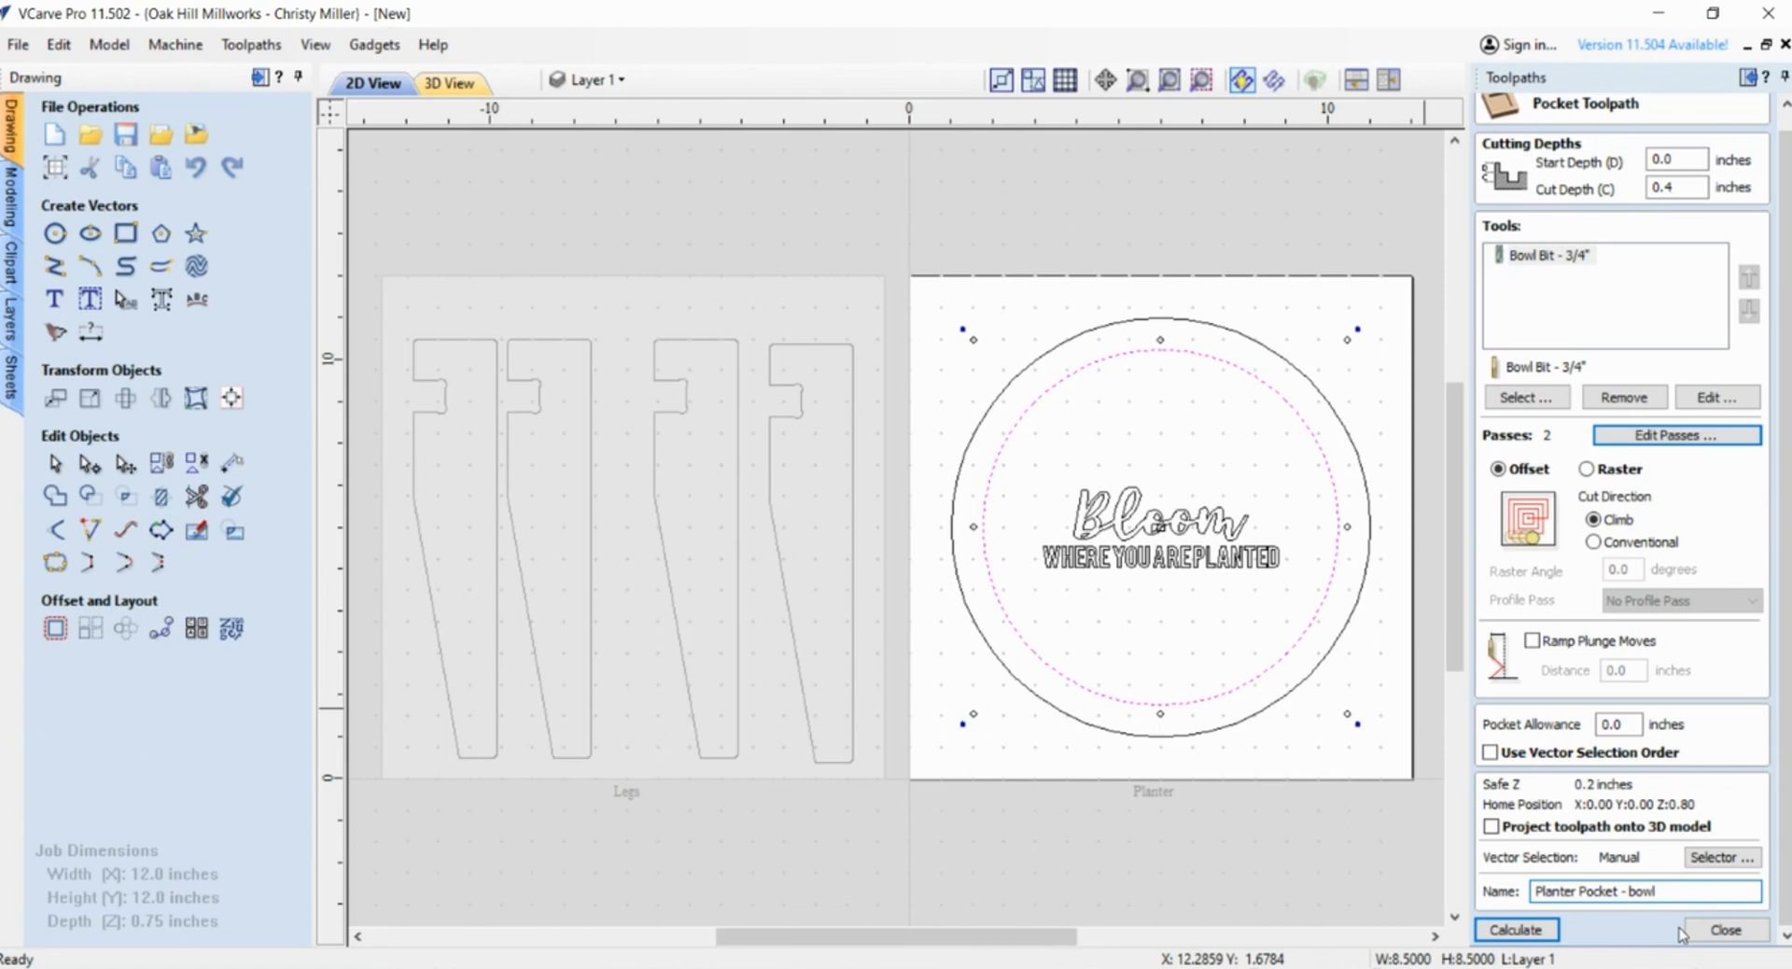
pyautogui.click(1531, 930)
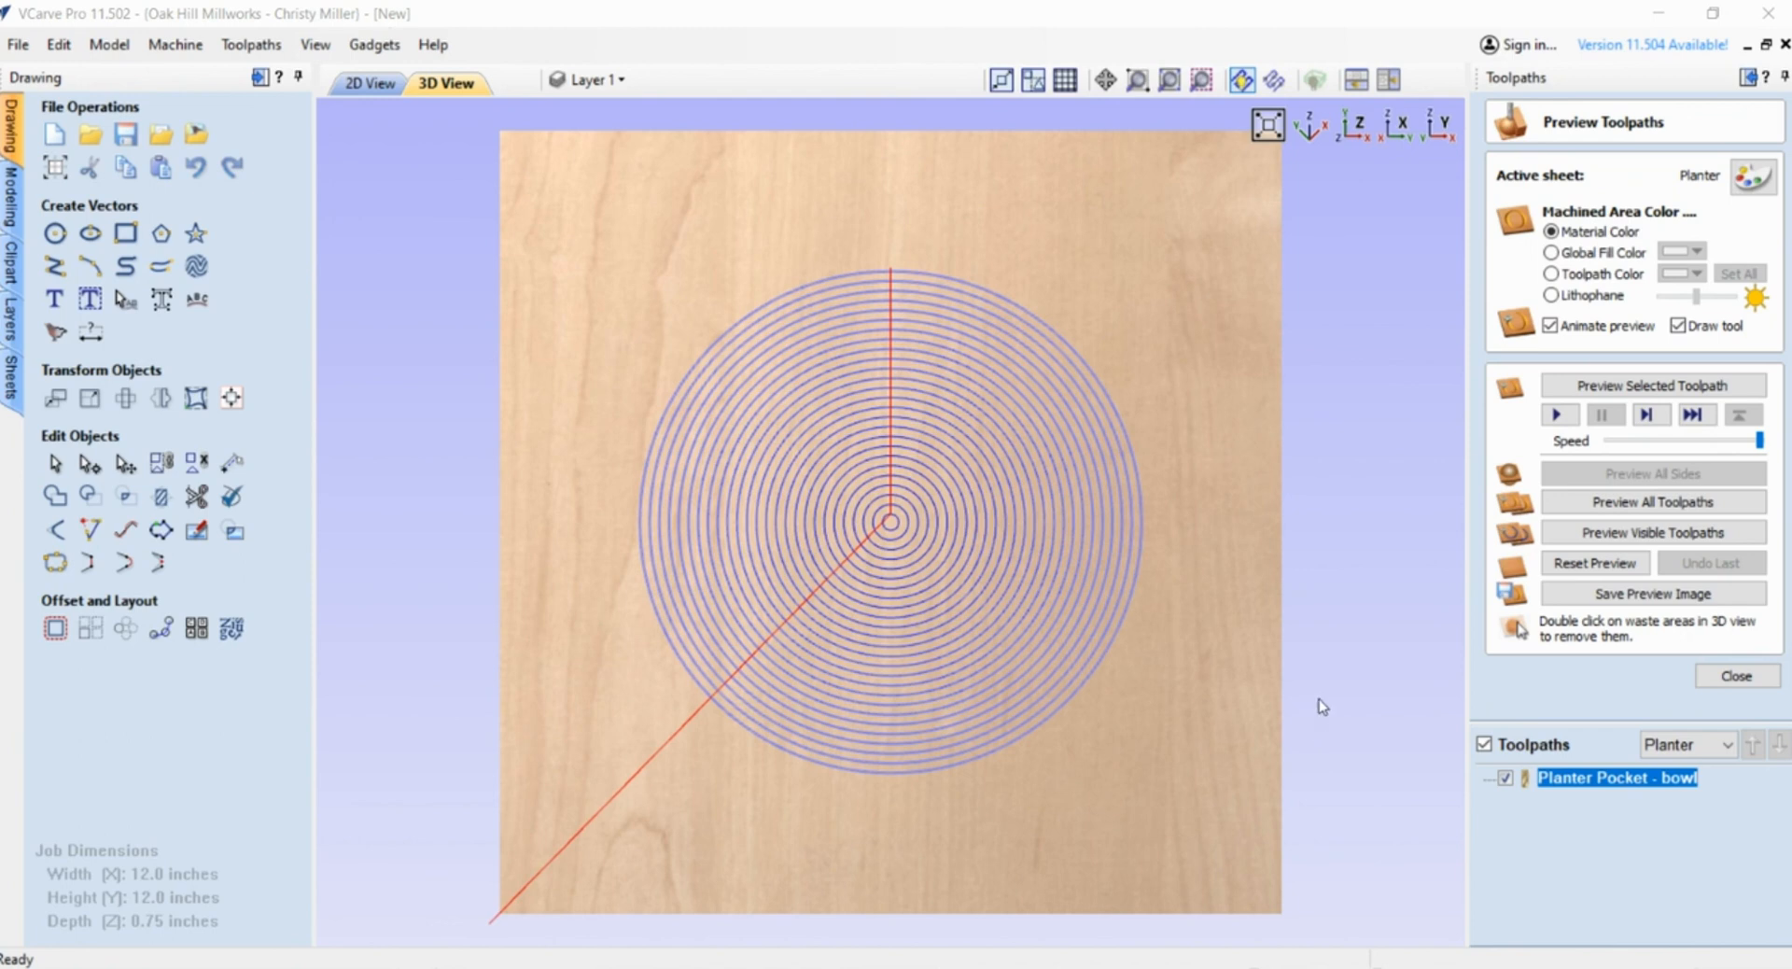
# - Preview all toolpaths in 3D and inspect the carved pocket from a tilted angle, ending back at the toolpath operations
pyautogui.click(1622, 507)
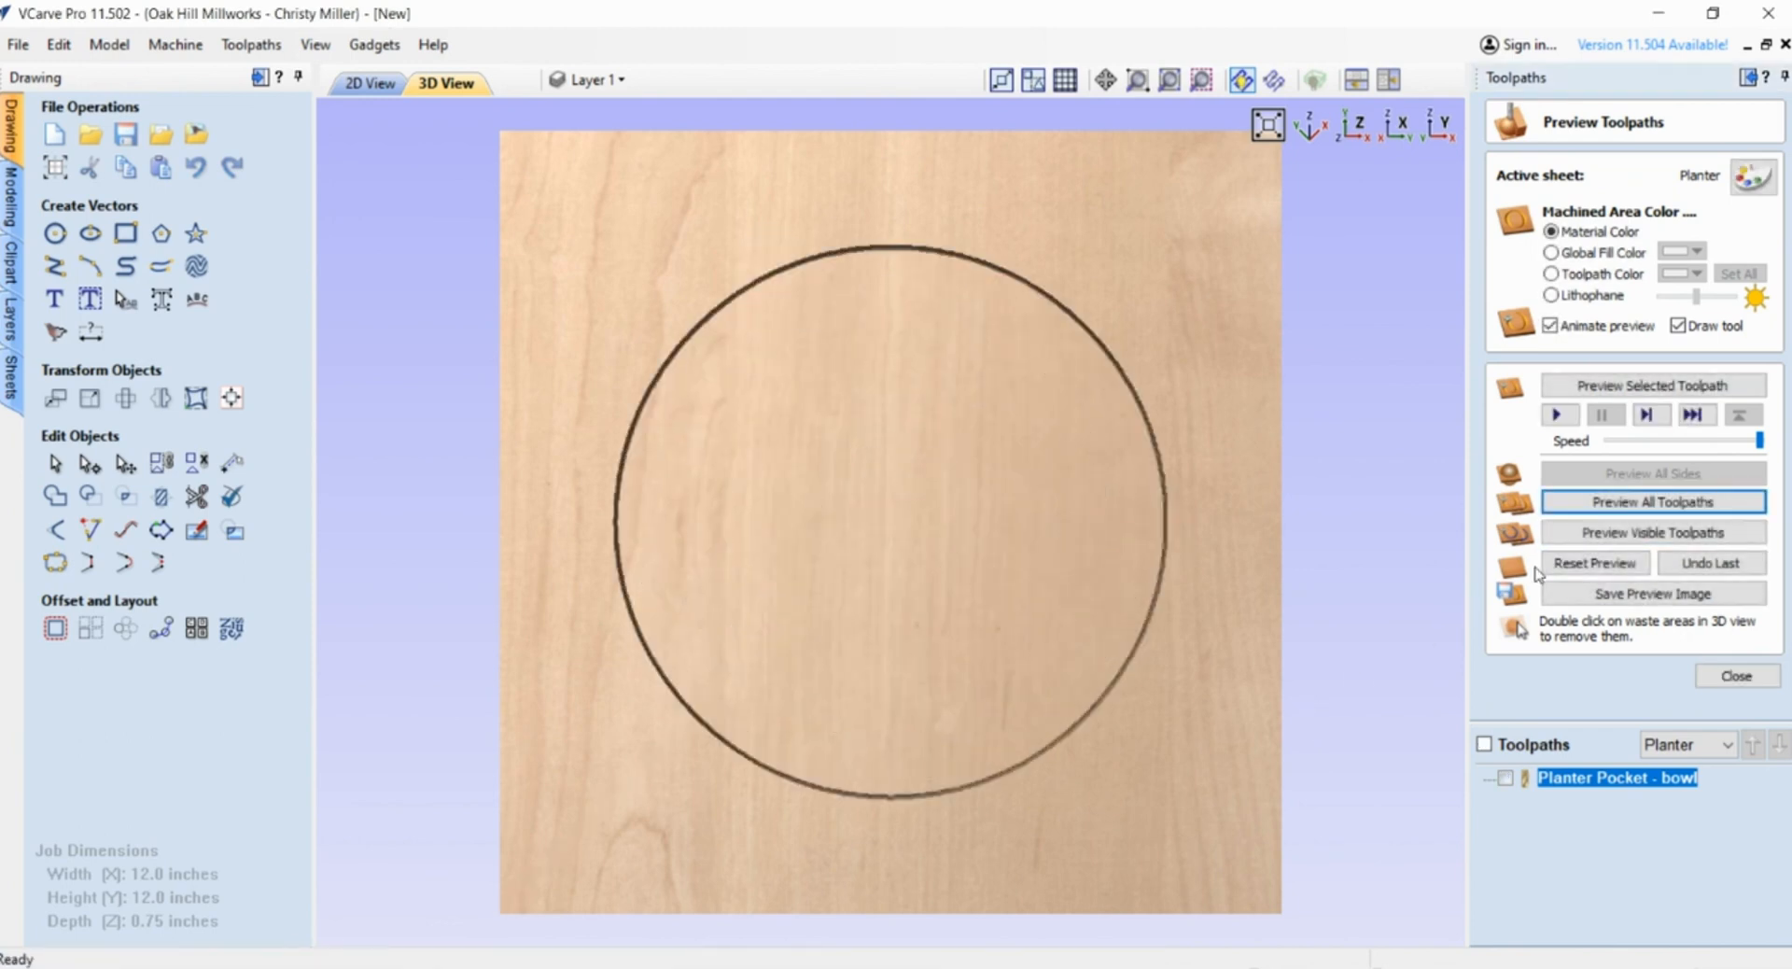
pyautogui.moveTo(896, 824); pyautogui.dragTo(616, 718)
pyautogui.moveTo(1113, 679); pyautogui.dragTo(1376, 782)
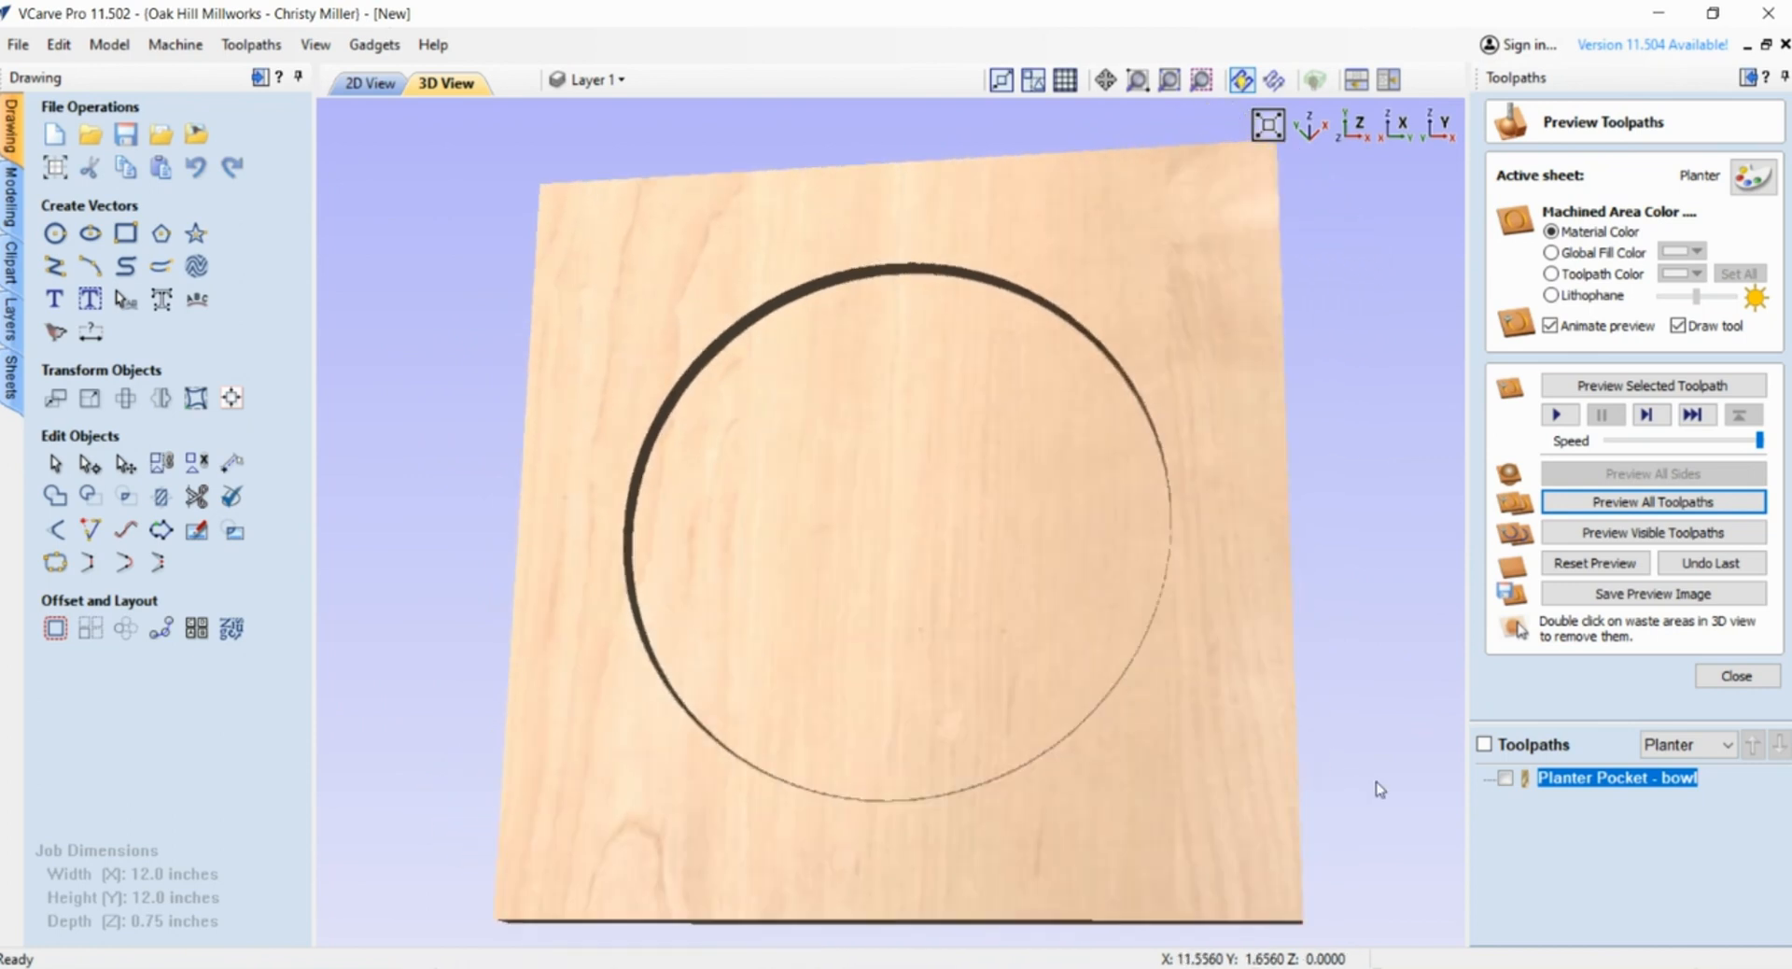
pyautogui.click(1738, 676)
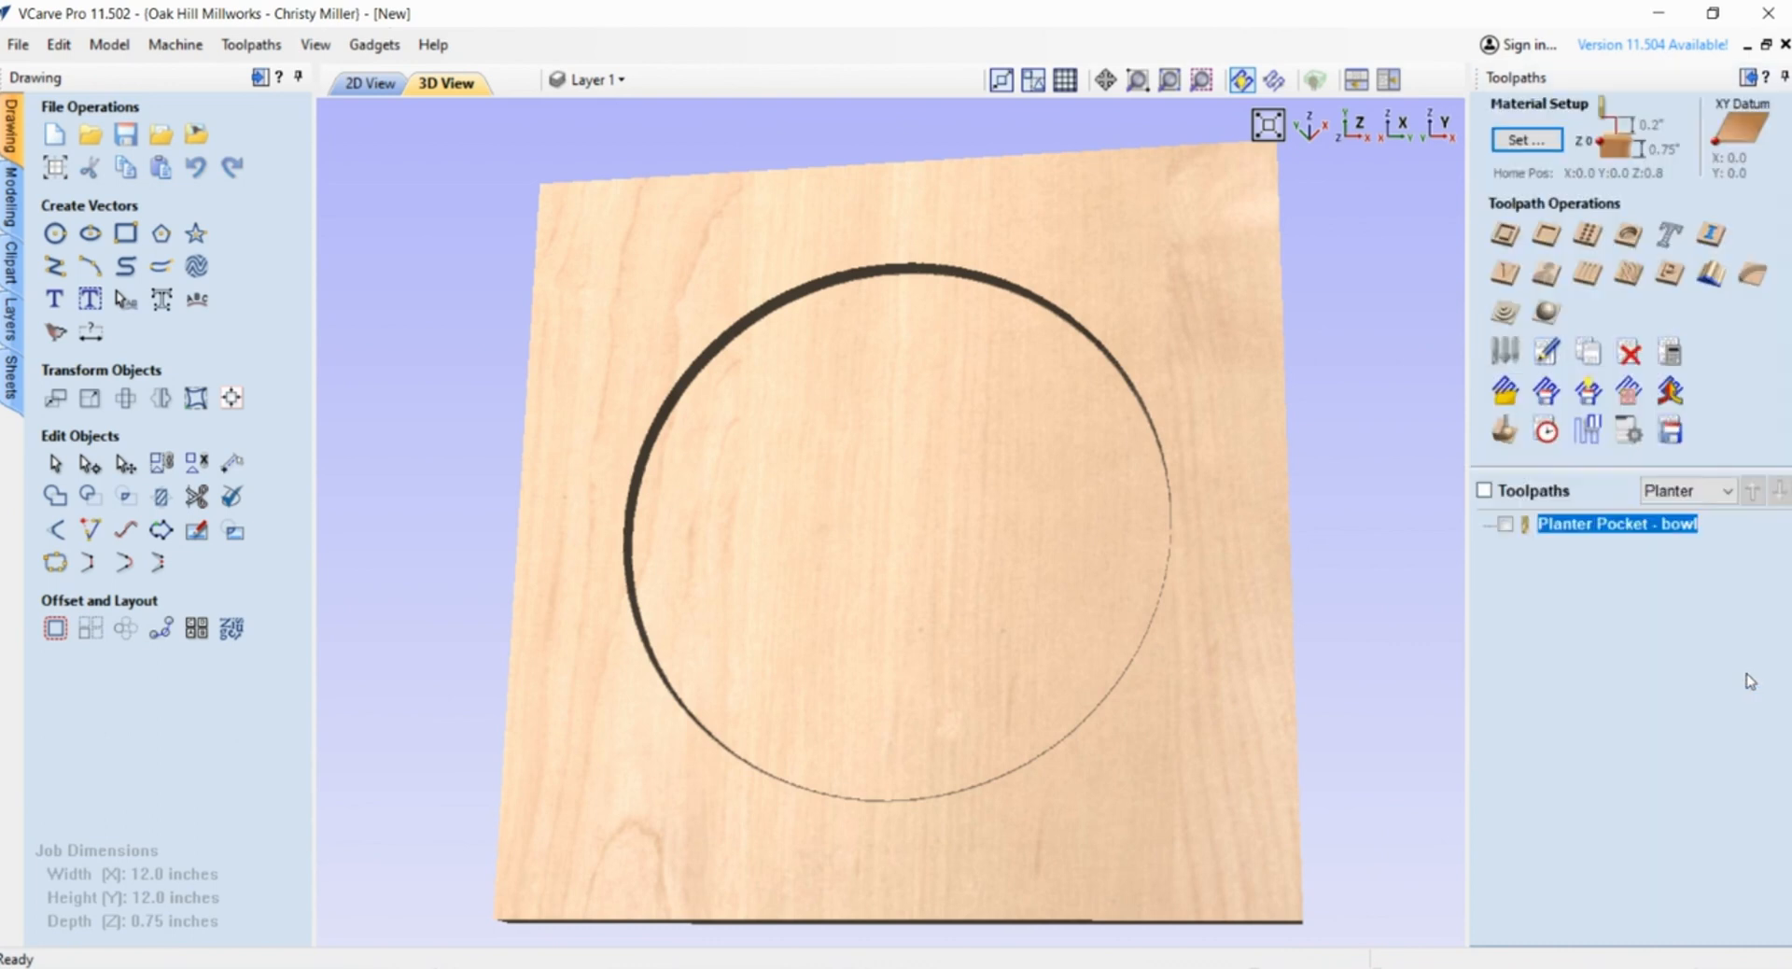
# - Start a V-carve toolpath on the "Bloom where you are planted" text with 0.4-inch start depth and 0.125-inch flat depth, checking the 60° V-groove bit
pyautogui.click(366, 84)
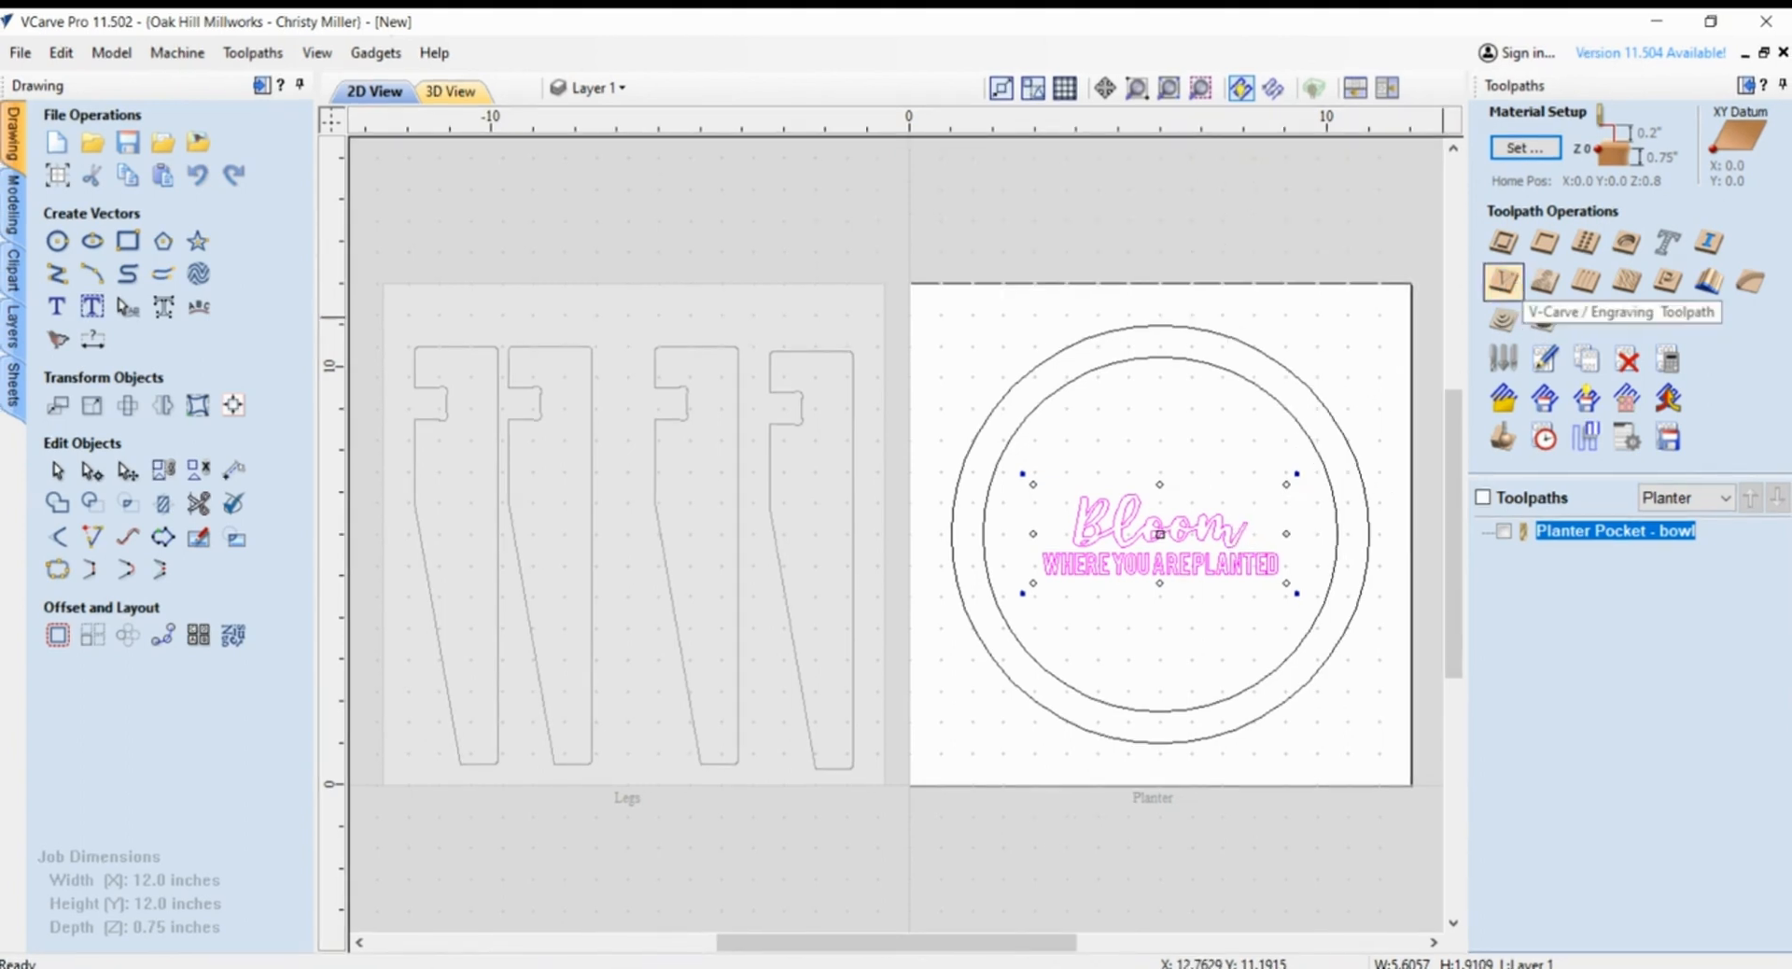
pyautogui.click(1502, 280)
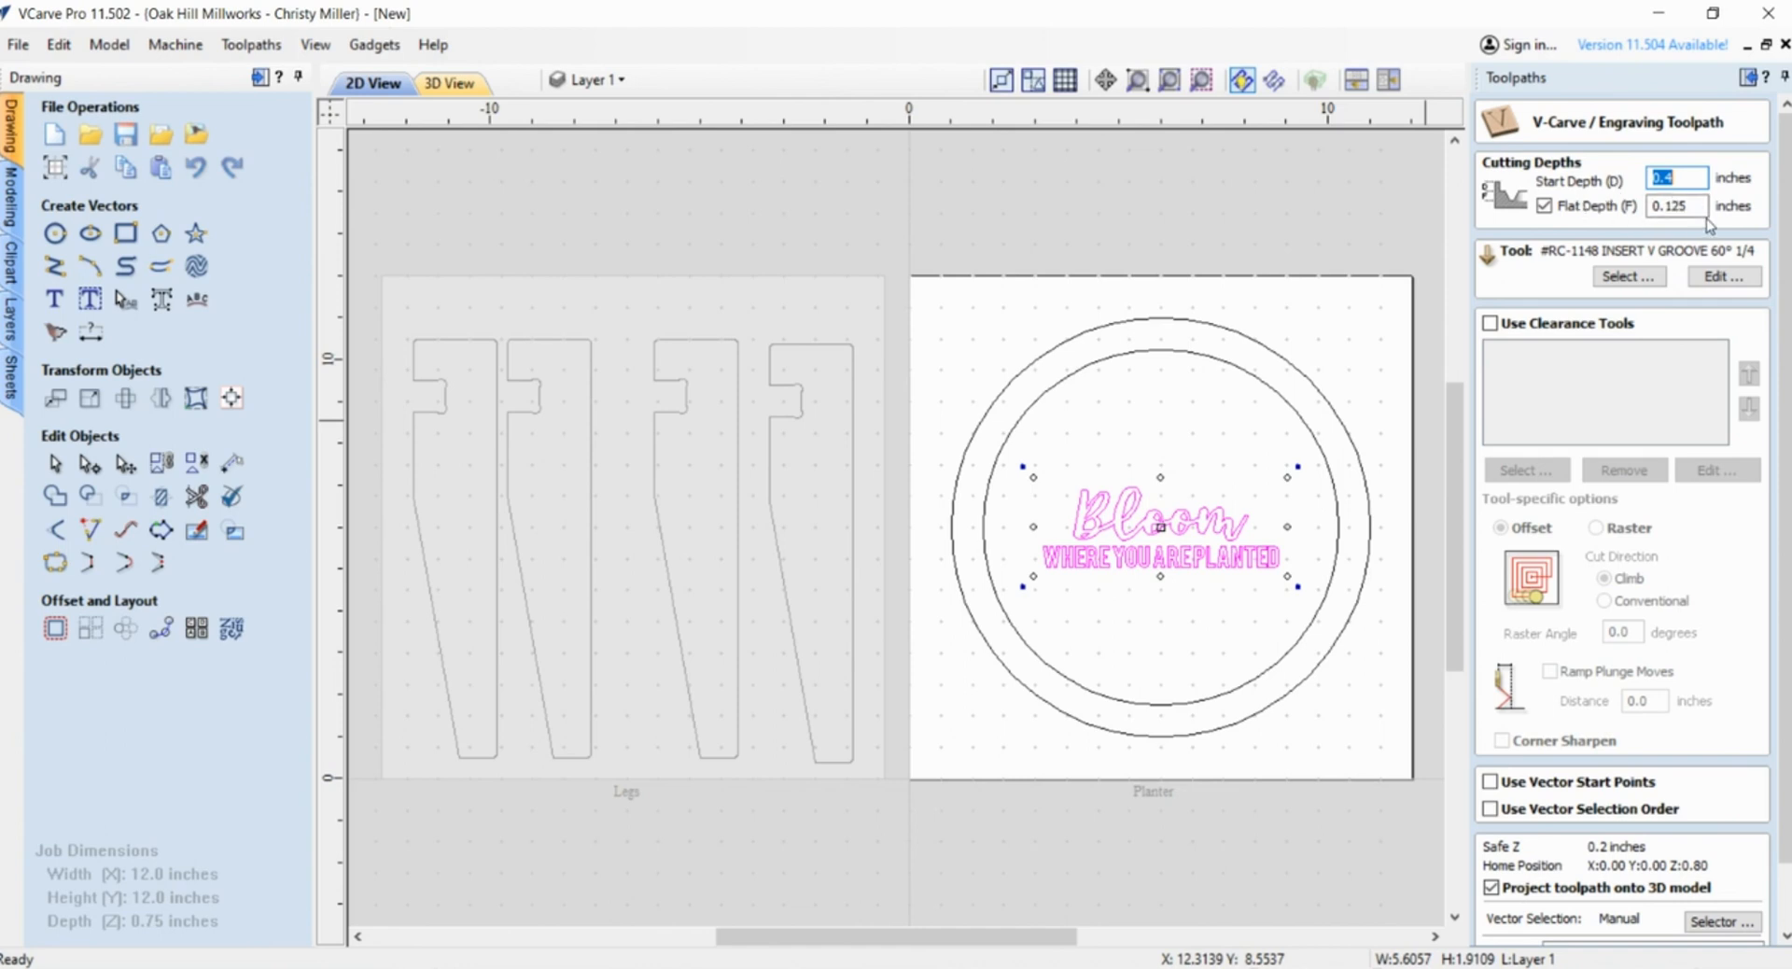
pyautogui.click(1641, 280)
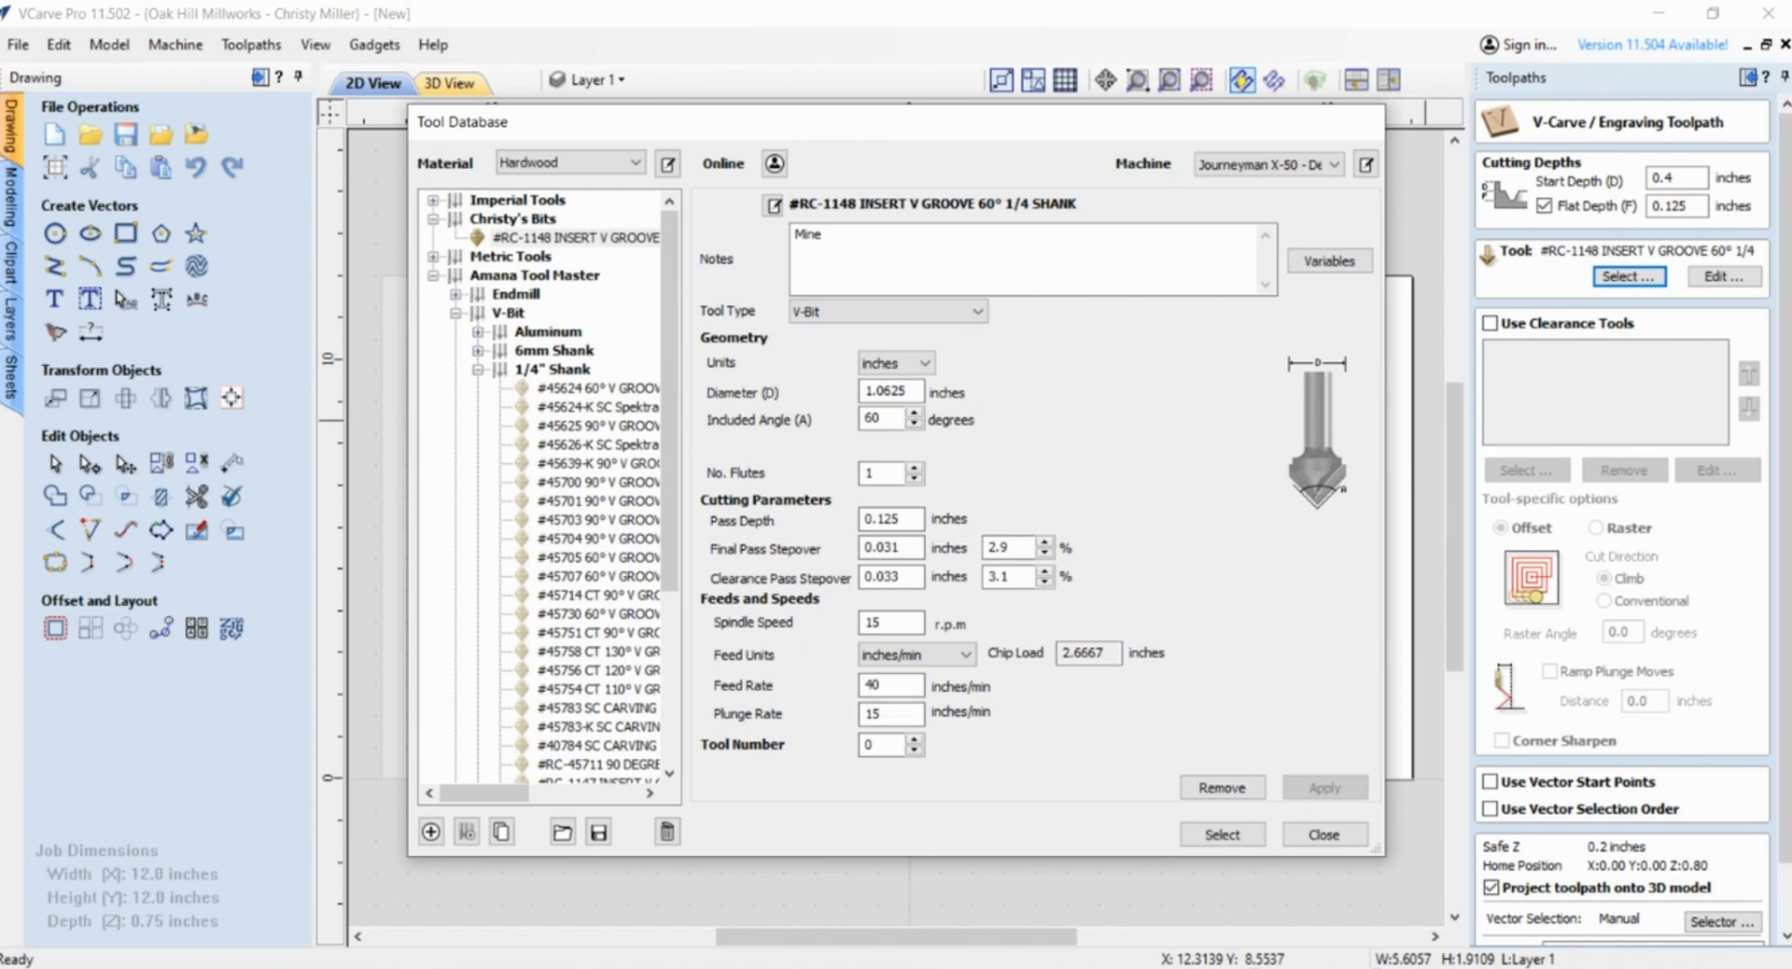
pyautogui.click(1323, 833)
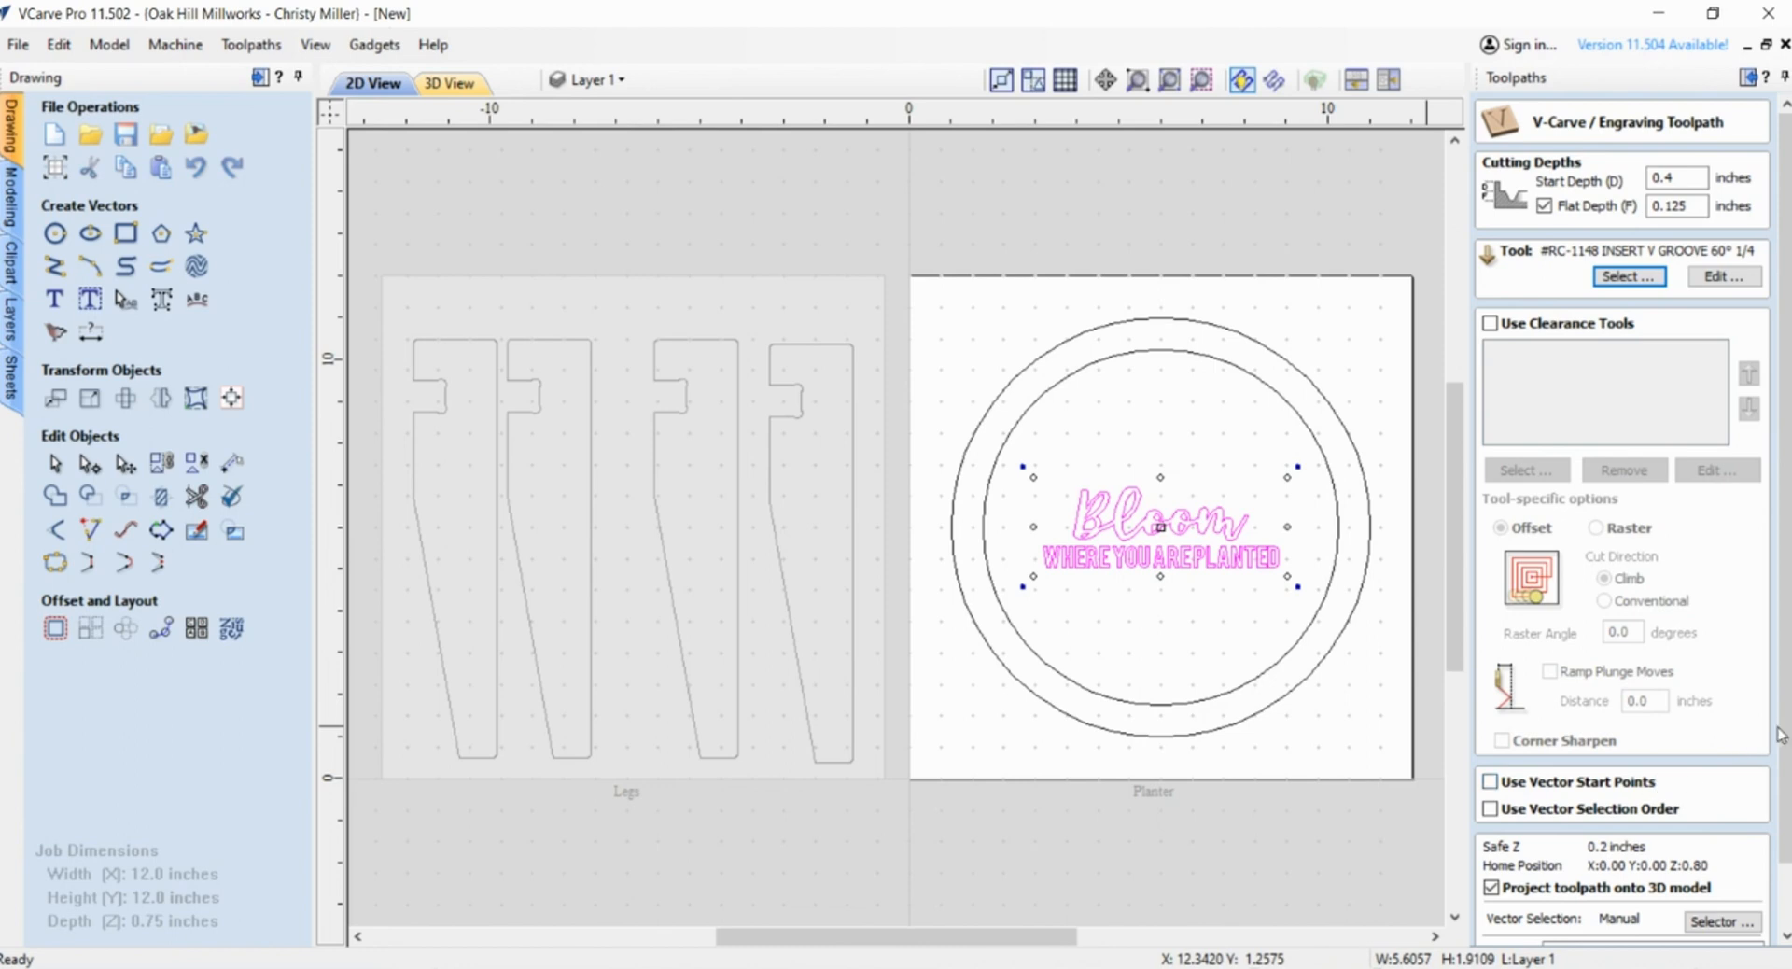
# - Name the V-carve toolpath "Planter V carve - 60" and calculate it
pyautogui.scroll(-1, 1779, 735)
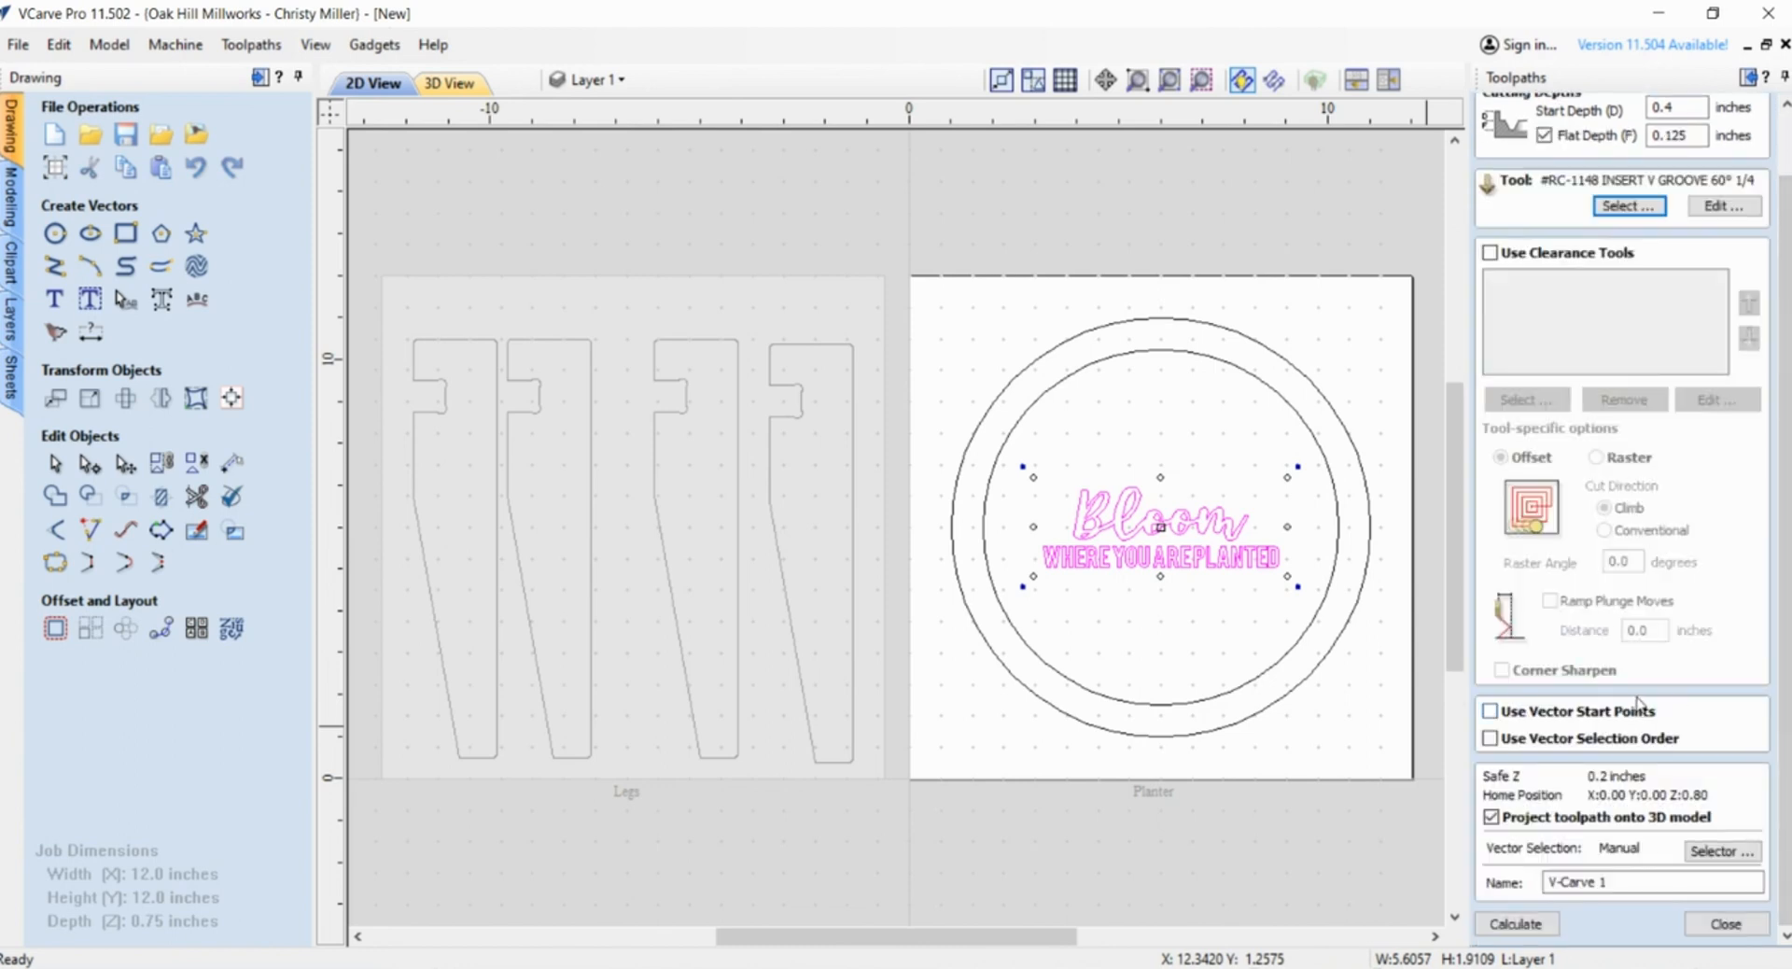
pyautogui.moveTo(1609, 882); pyautogui.dragTo(1564, 885)
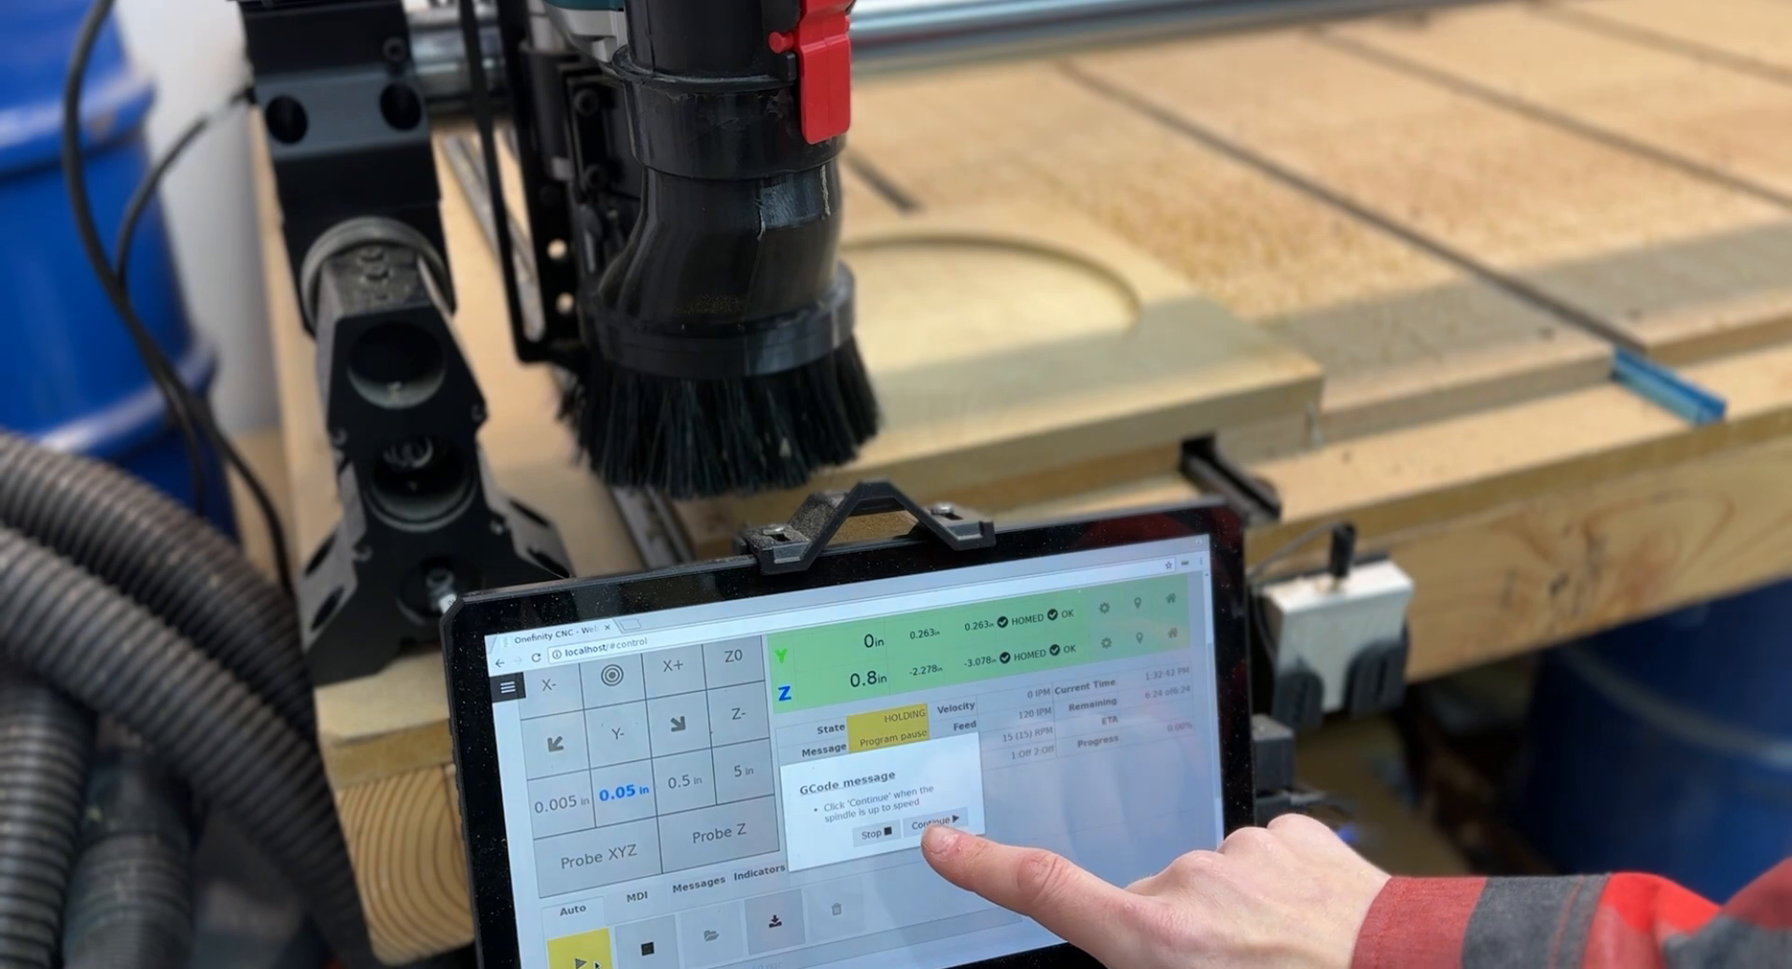
pyautogui.click(936, 822)
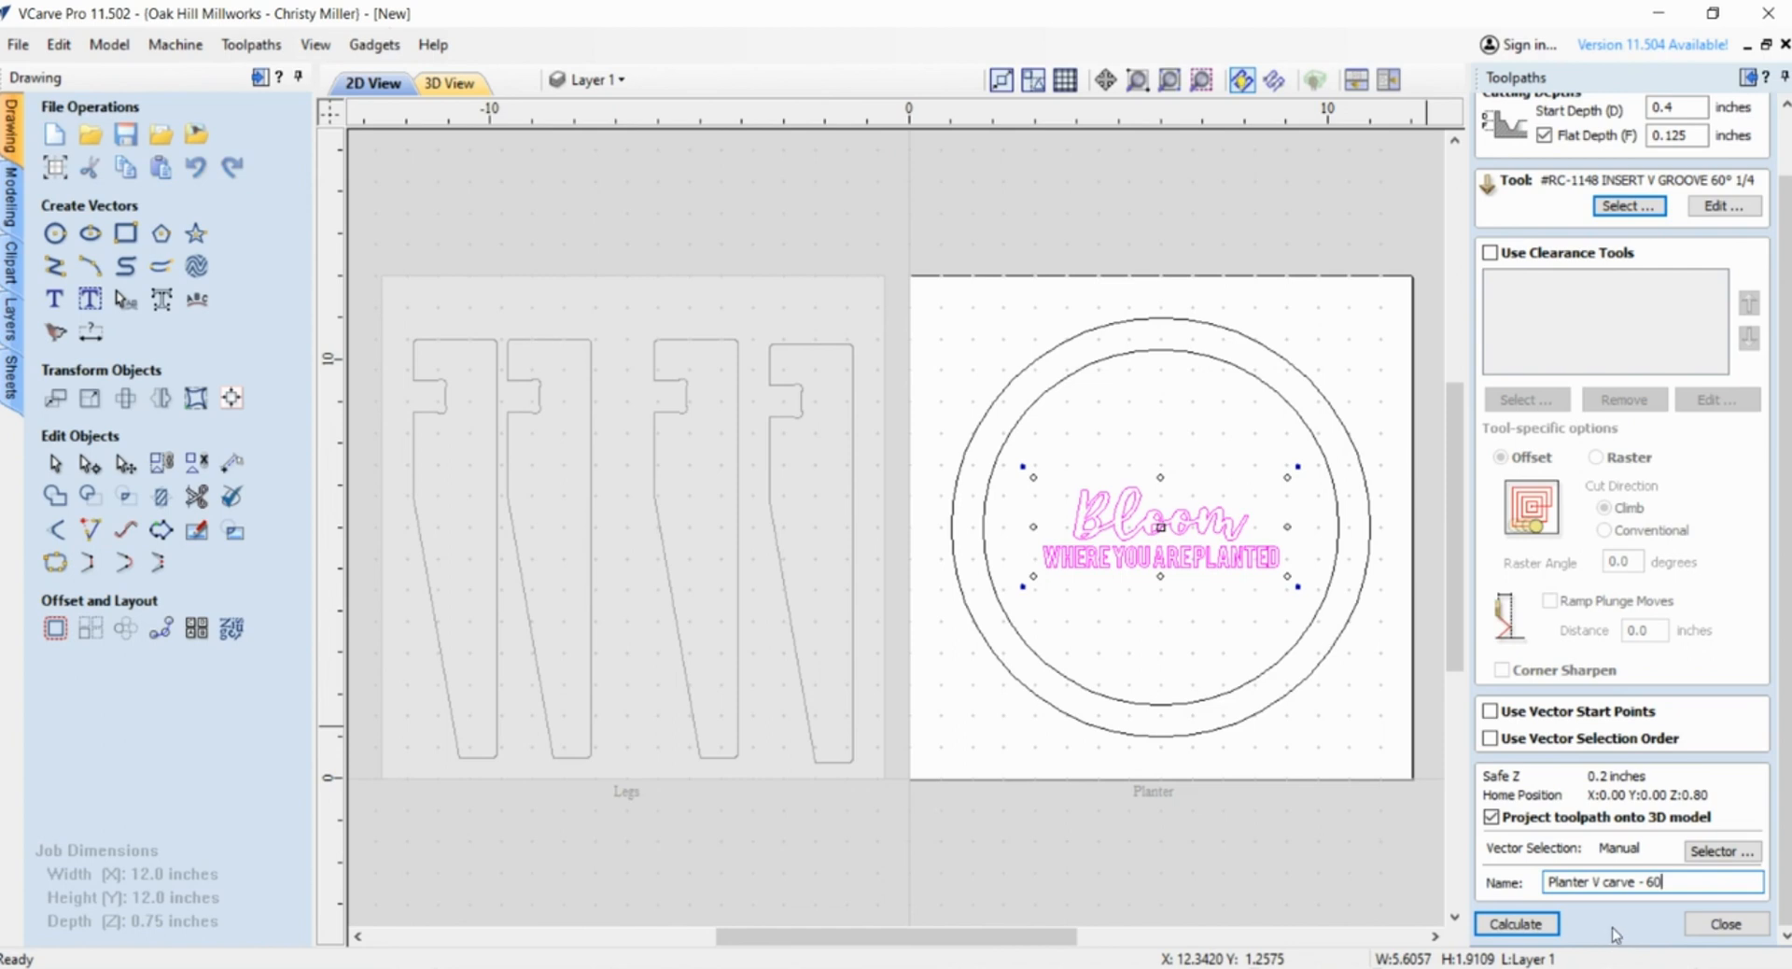
pyautogui.click(1530, 925)
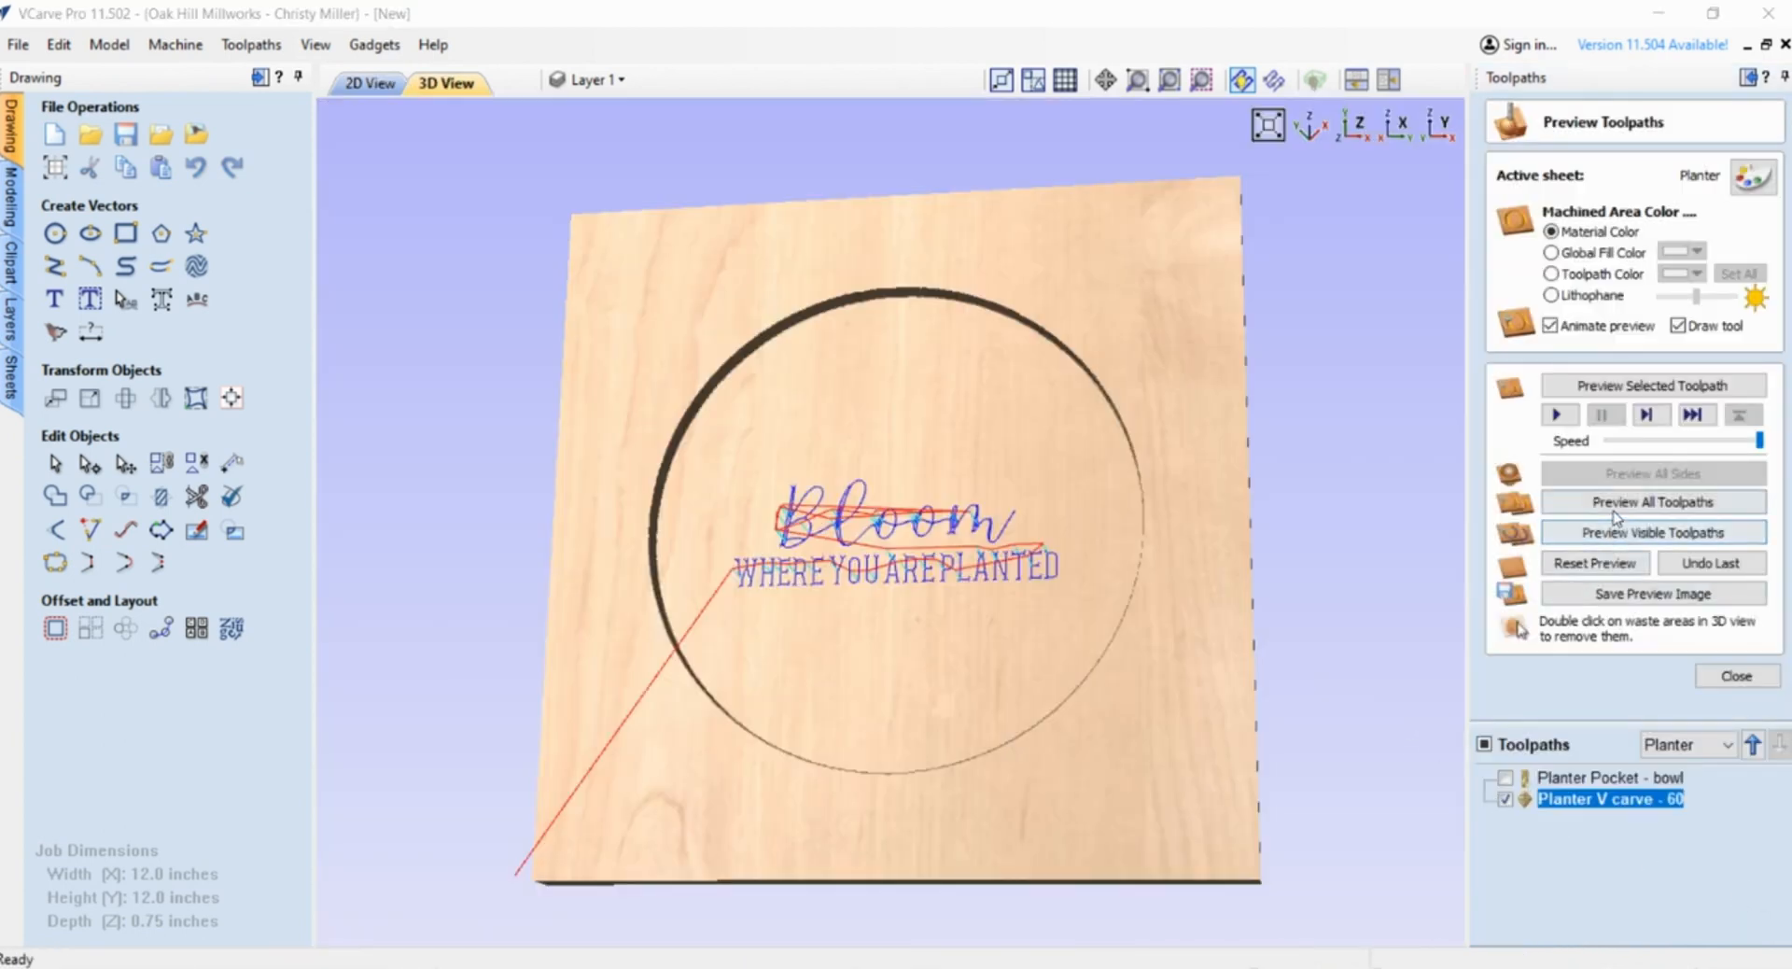
# - Reset the preview, show the pocket toolpath alongside the V-carve, and simulate all toolpaths, repeating the simulation at a slower speed
pyautogui.click(1612, 564)
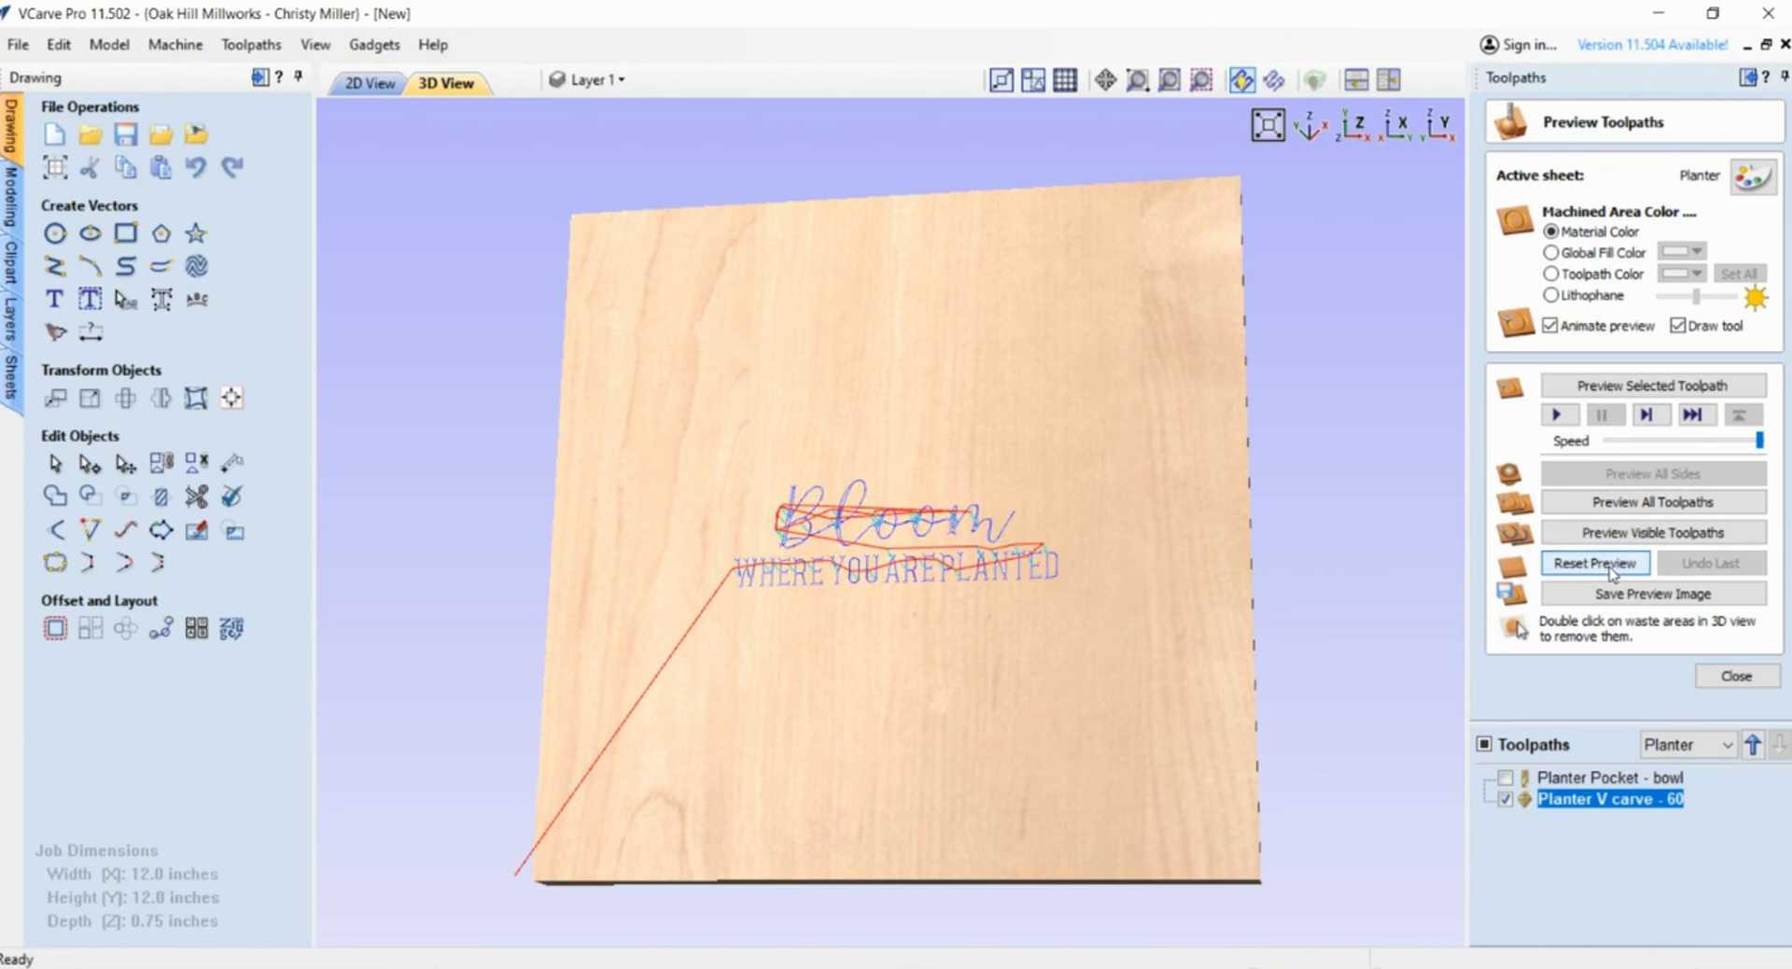
pyautogui.click(1506, 777)
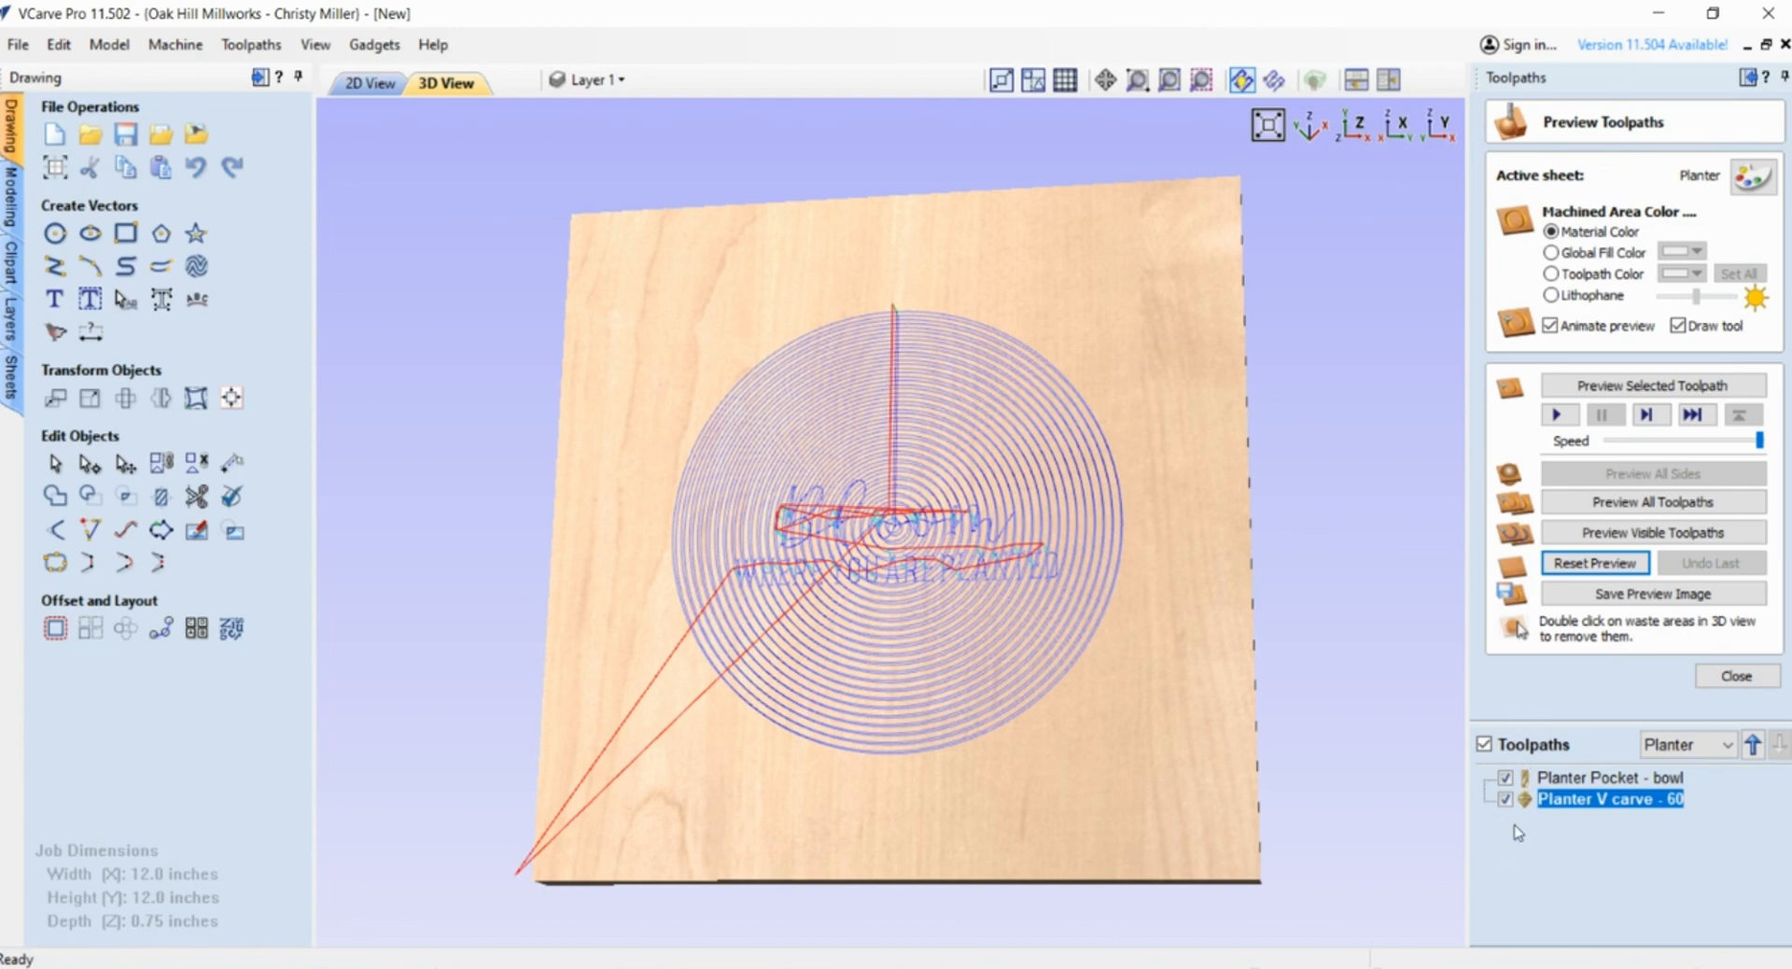
pyautogui.click(1629, 501)
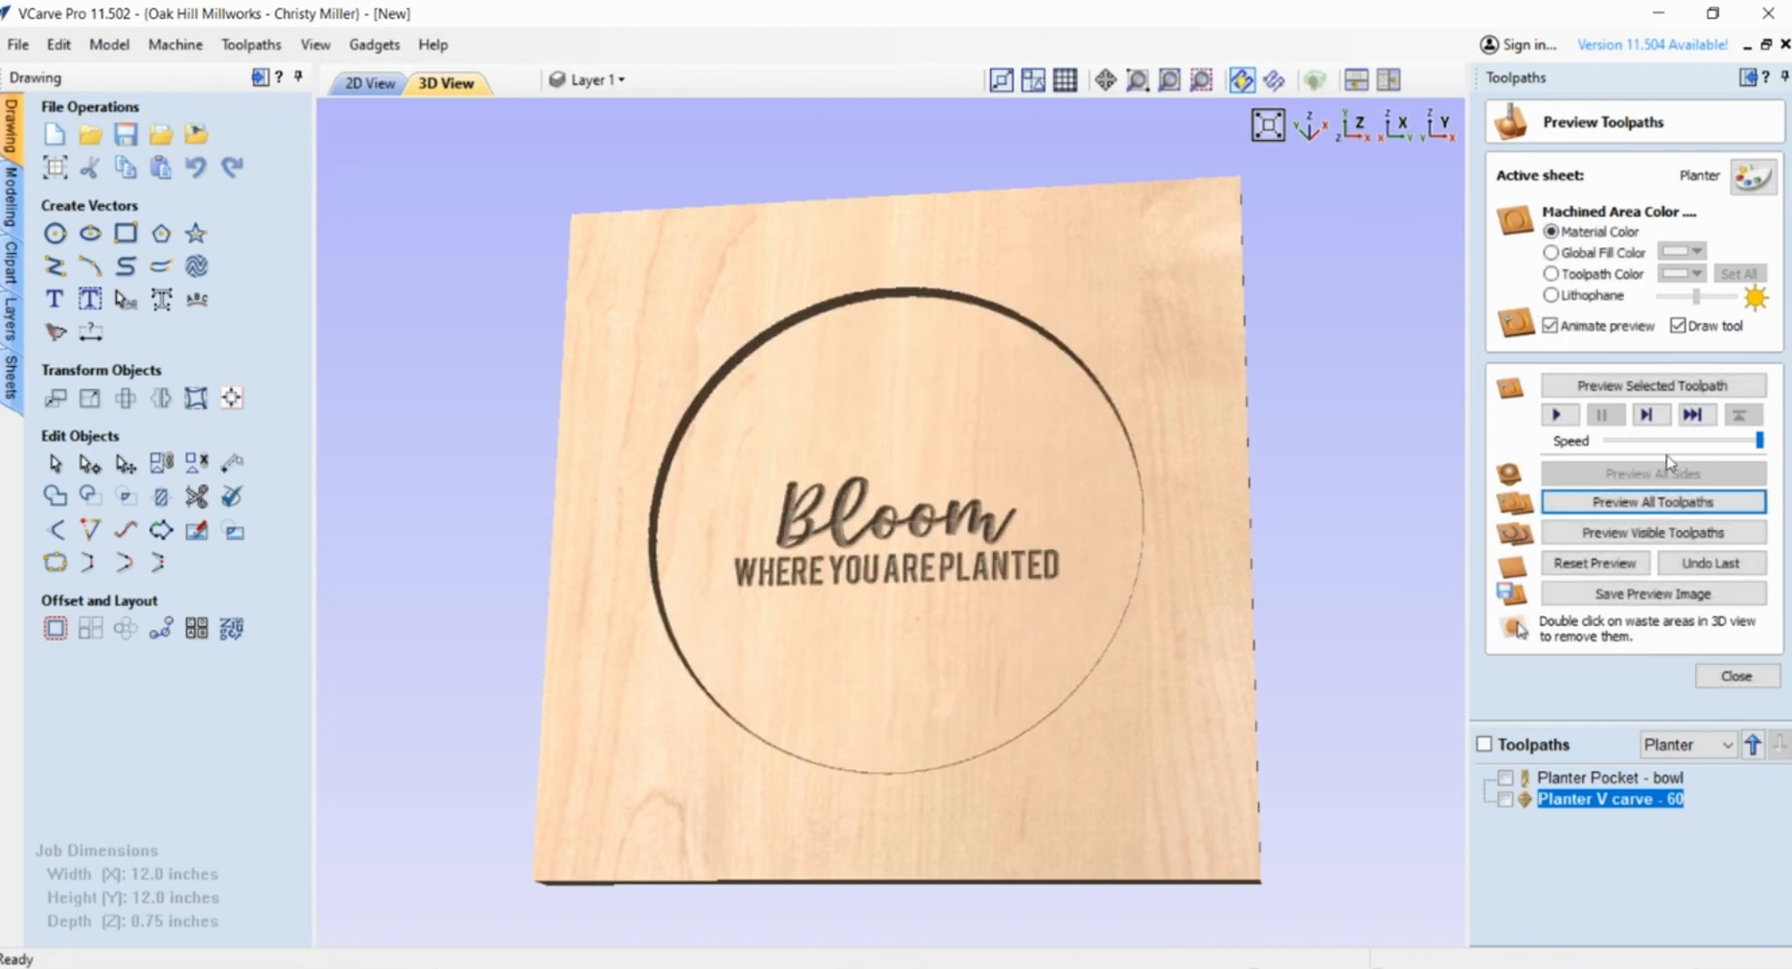
pyautogui.click(1755, 443)
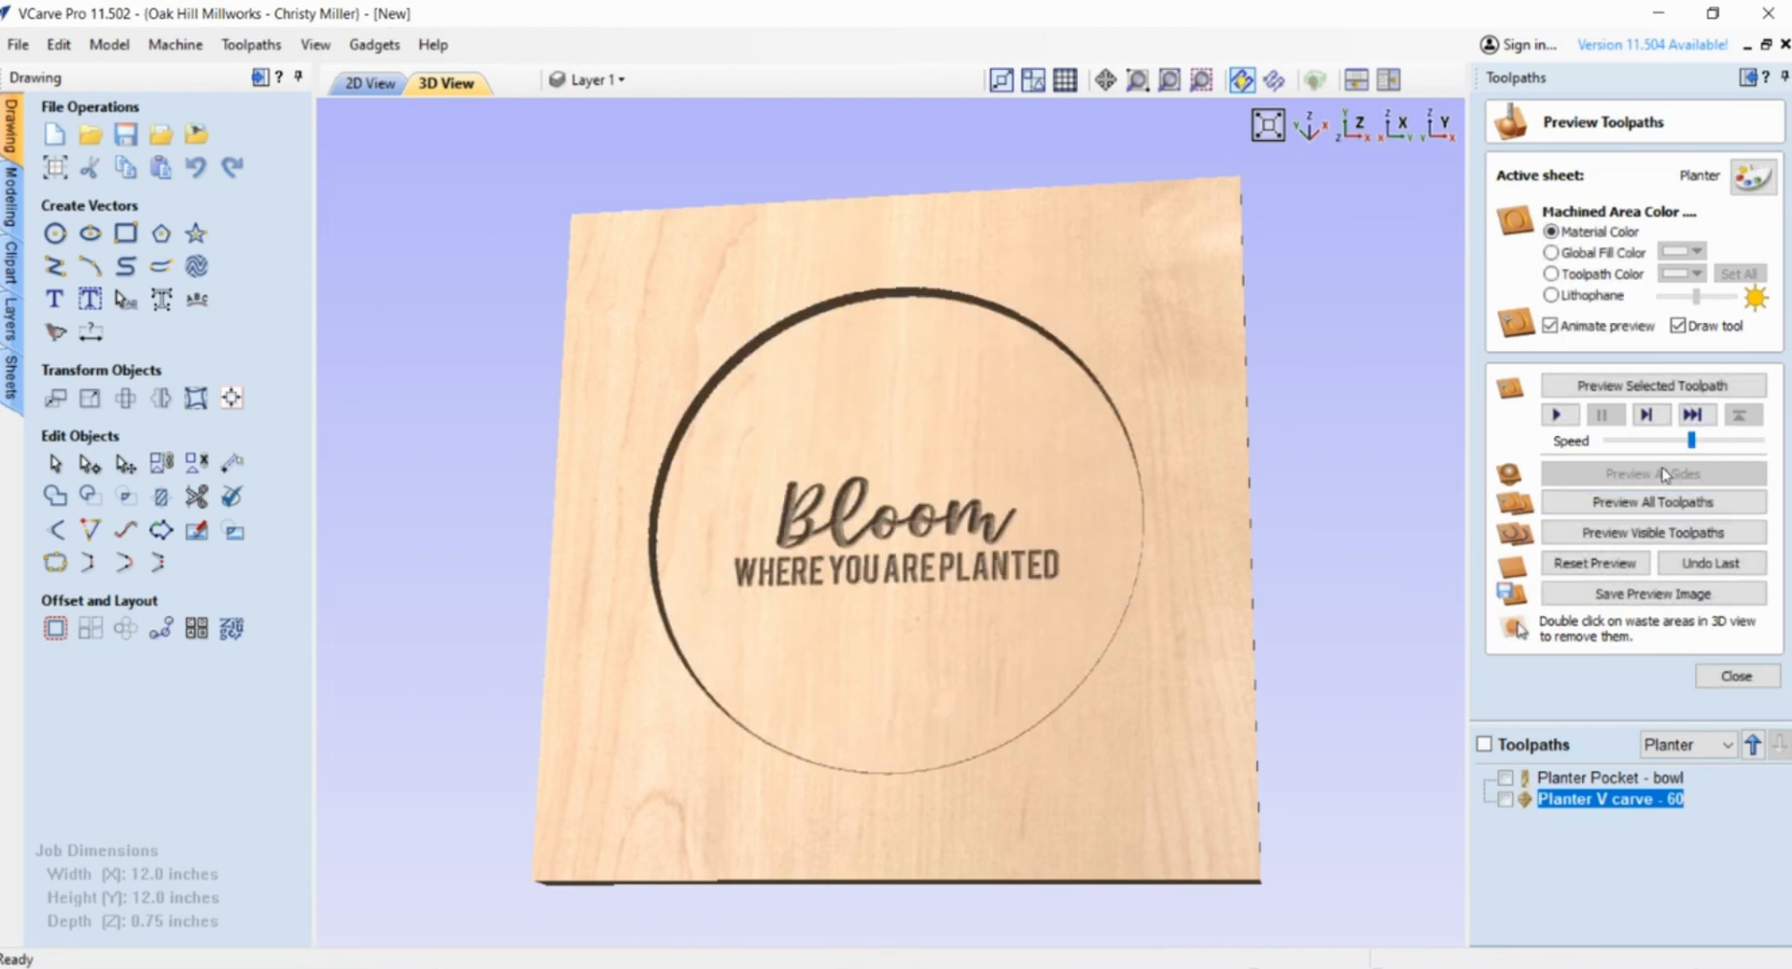
pyautogui.click(1619, 562)
pyautogui.click(1629, 534)
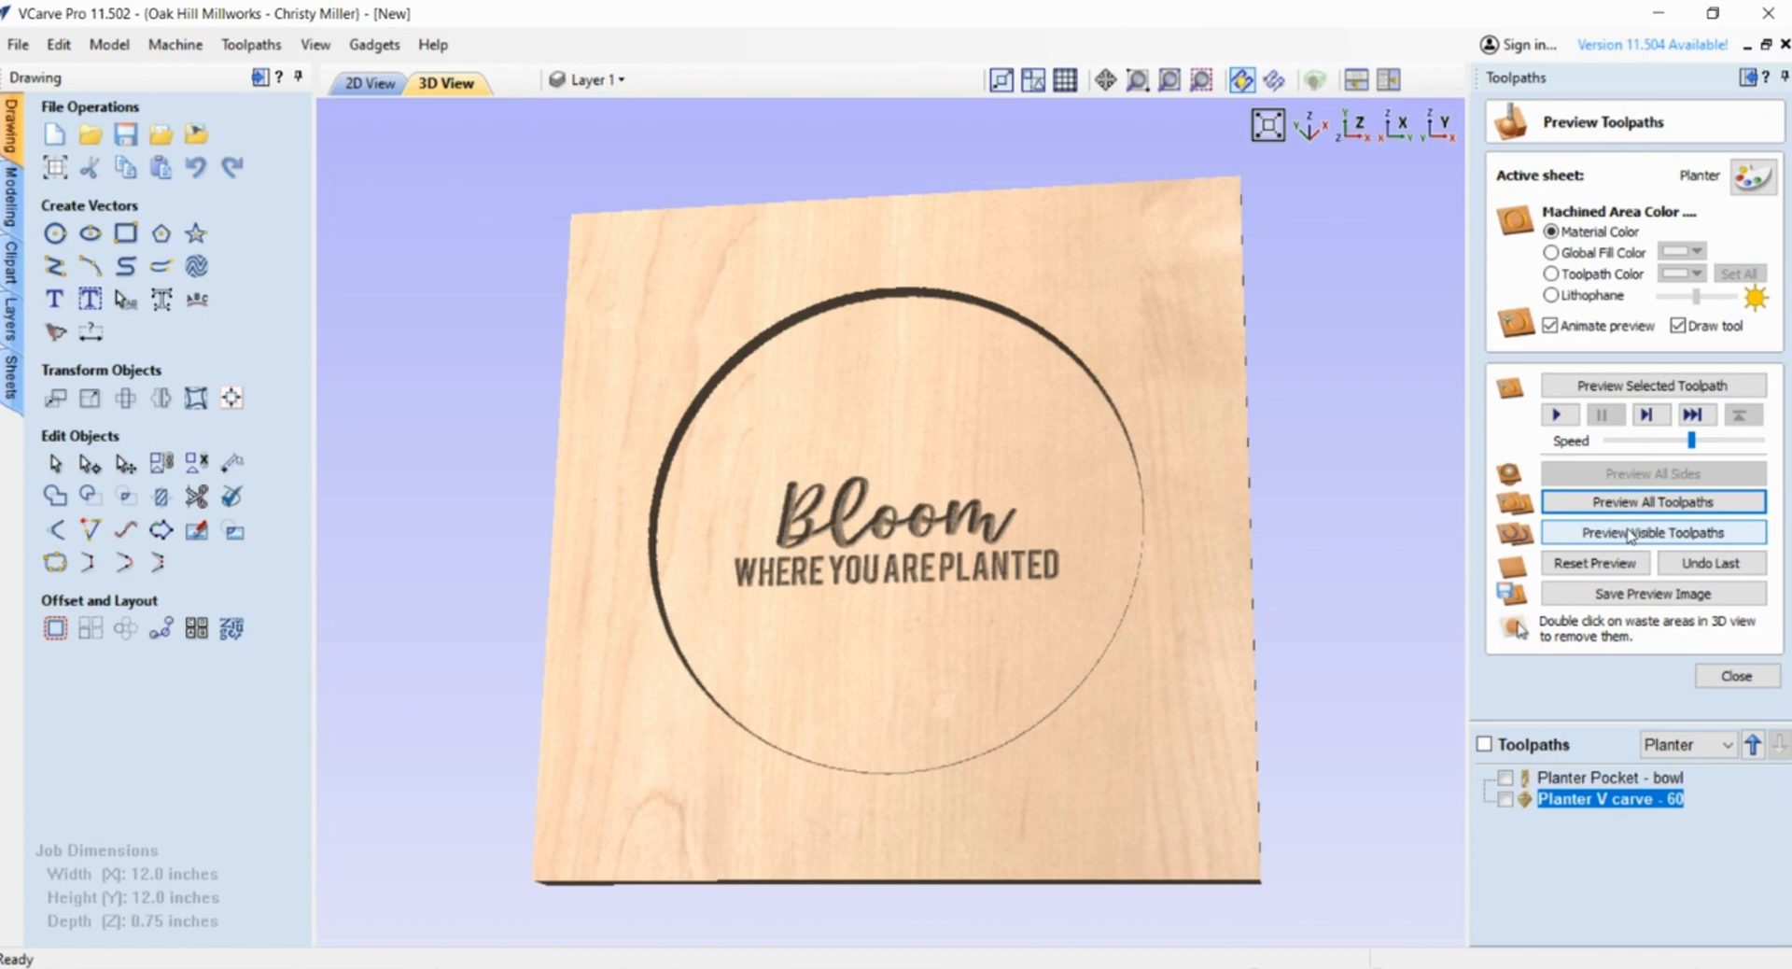
# - Inspect the carved text and pocket from several tilted angles, and close the toolpath preview
pyautogui.moveTo(920, 710); pyautogui.dragTo(852, 732)
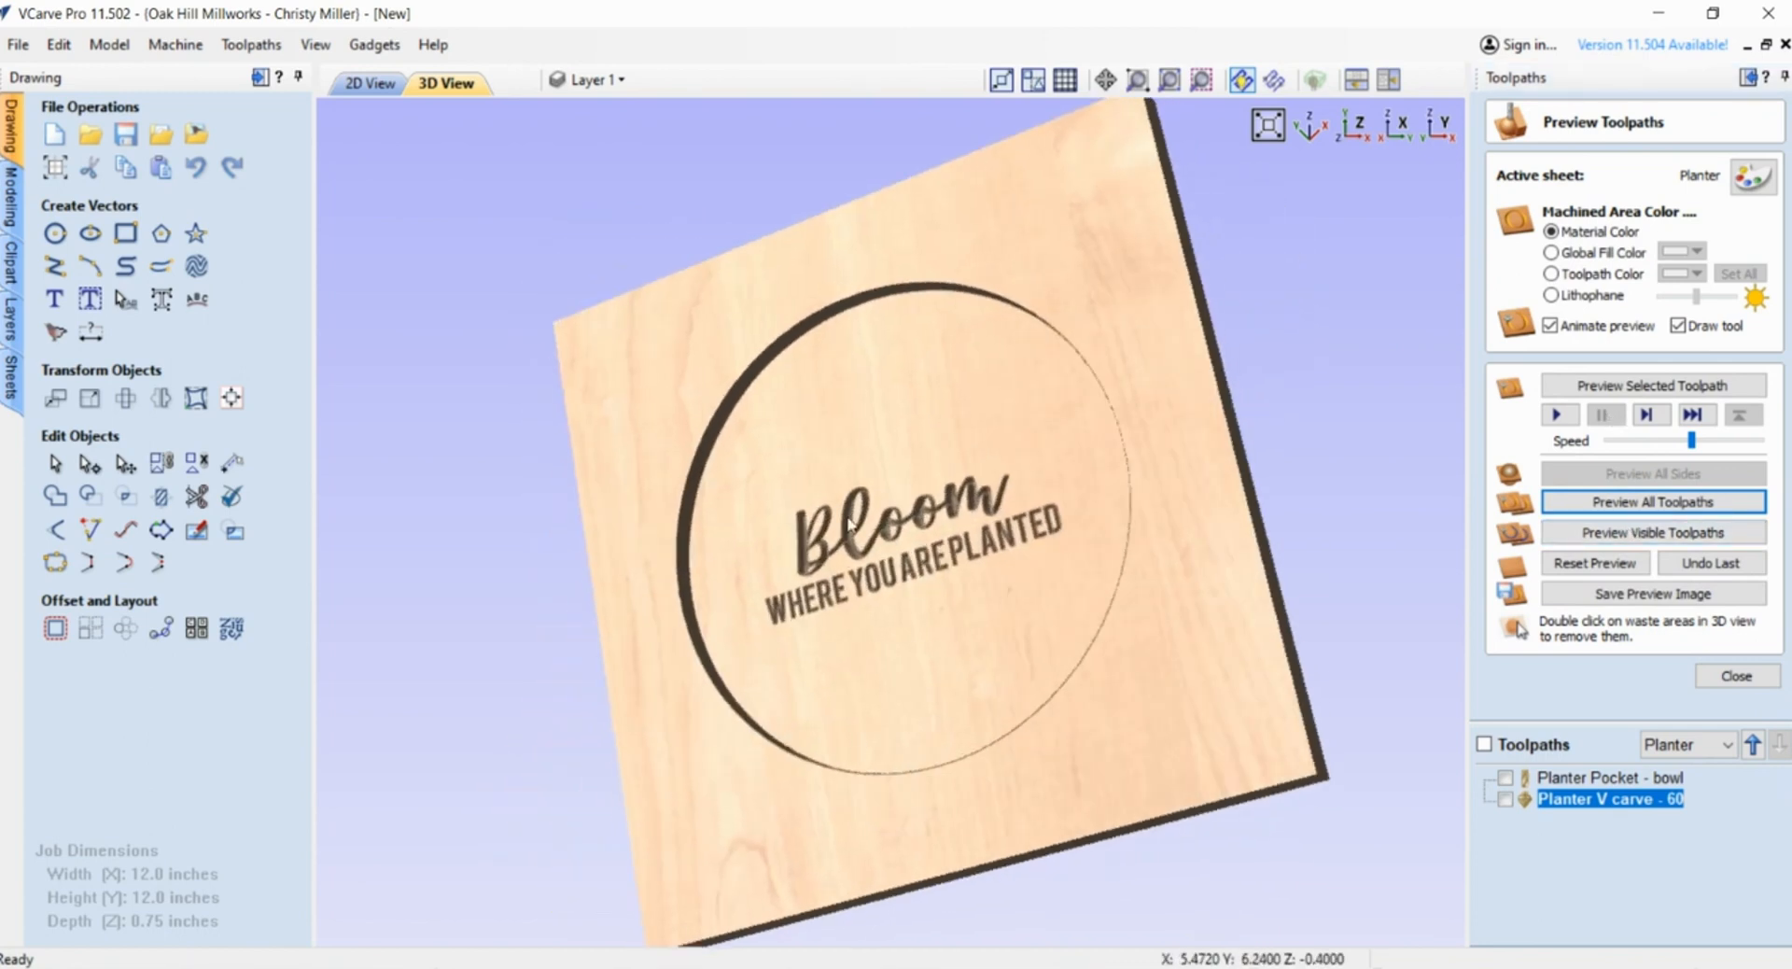
pyautogui.moveTo(752, 498); pyautogui.dragTo(1026, 438)
pyautogui.moveTo(872, 700); pyautogui.dragTo(1183, 538)
pyautogui.click(1734, 676)
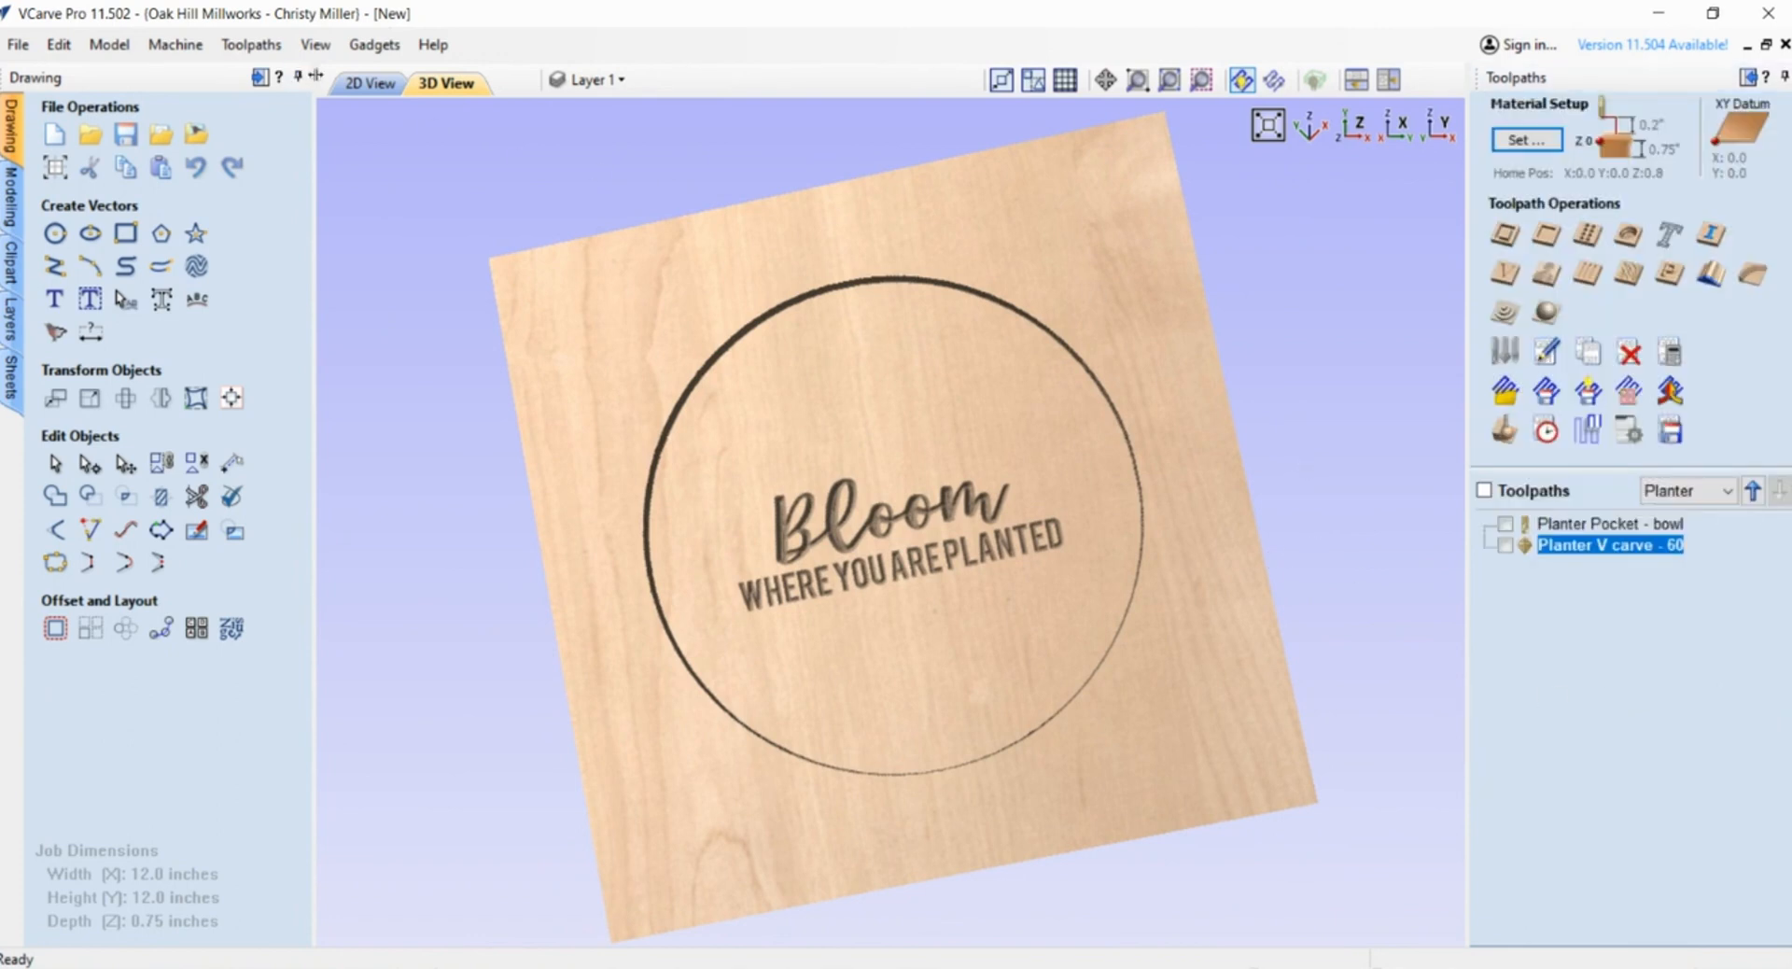
# - Start a profile toolpath on the planter's outer circle at 0.755-inch cut depth, reviewing the 1/4" down-cut spiral bit's cutting parameters
pyautogui.click(370, 86)
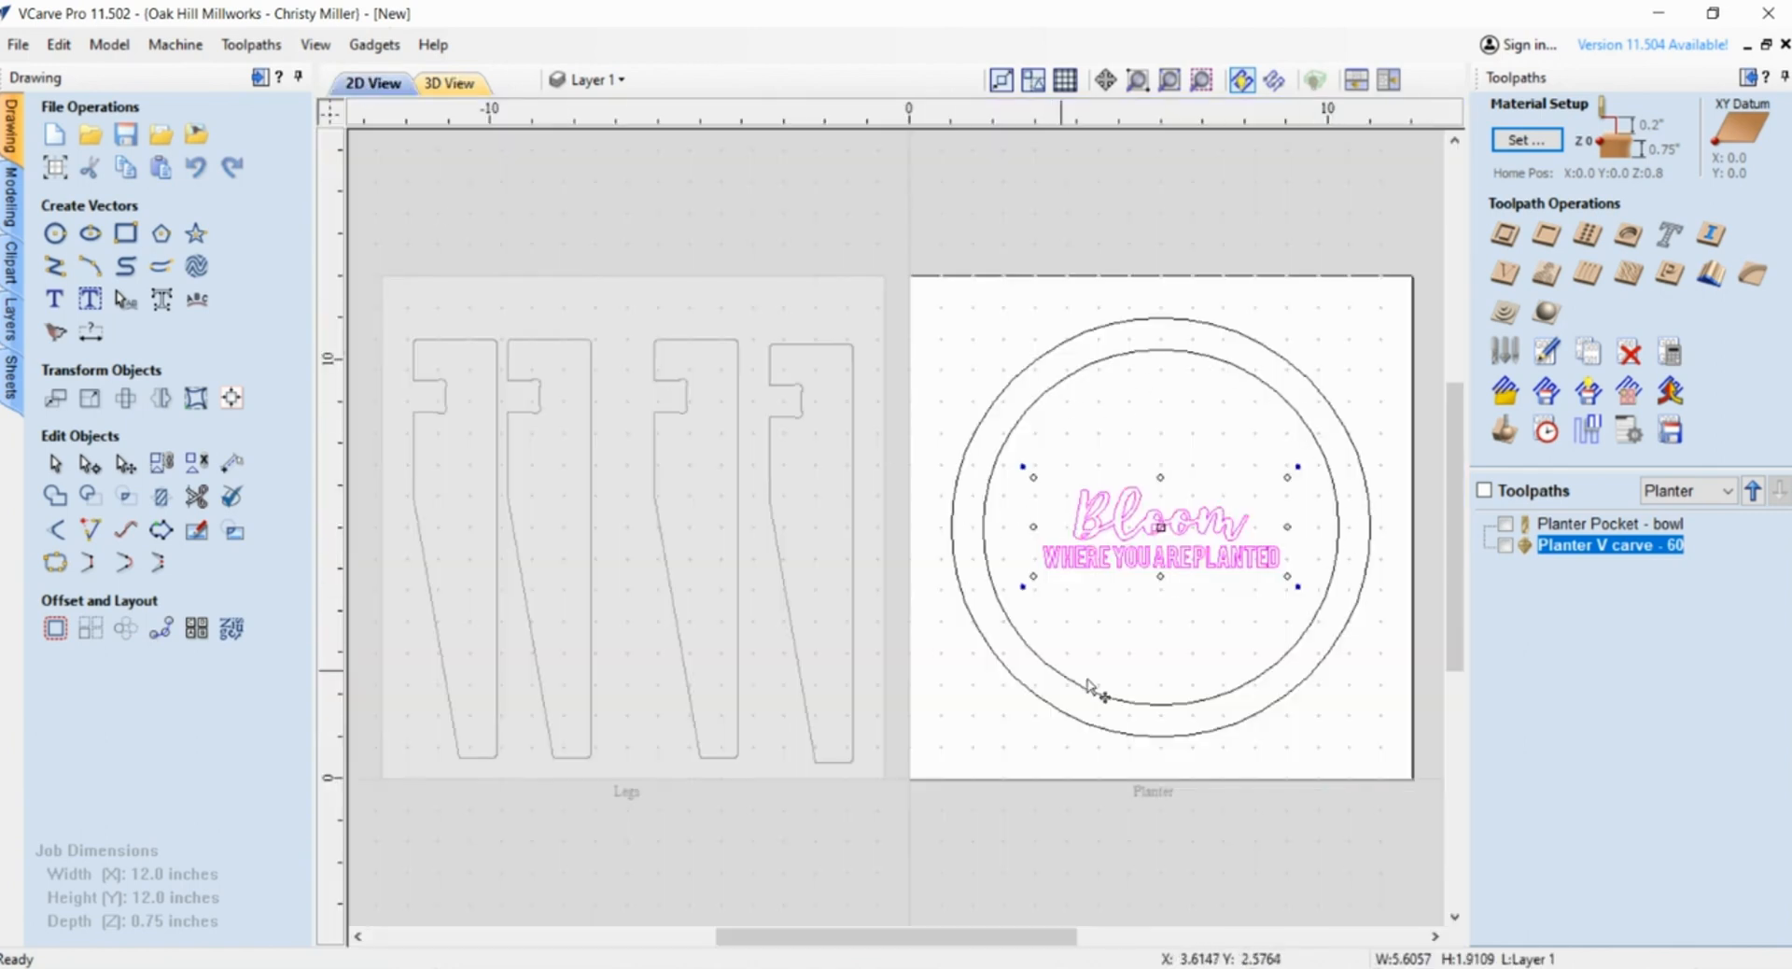
pyautogui.click(1354, 447)
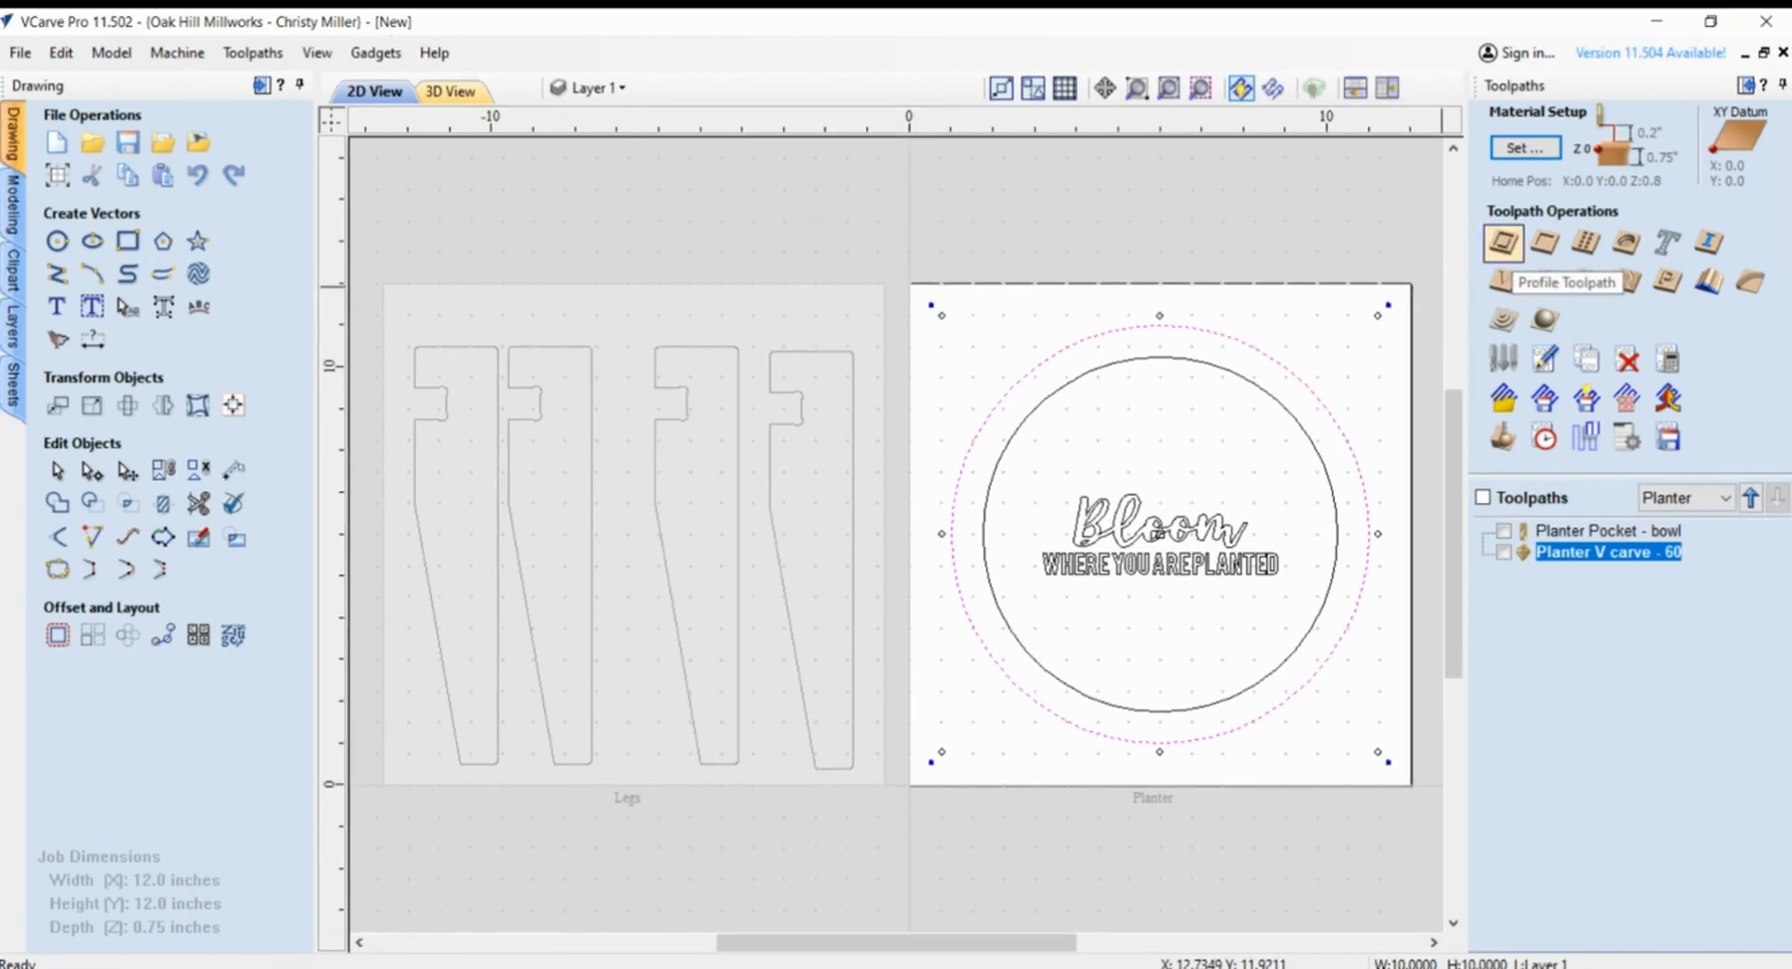
pyautogui.click(1503, 242)
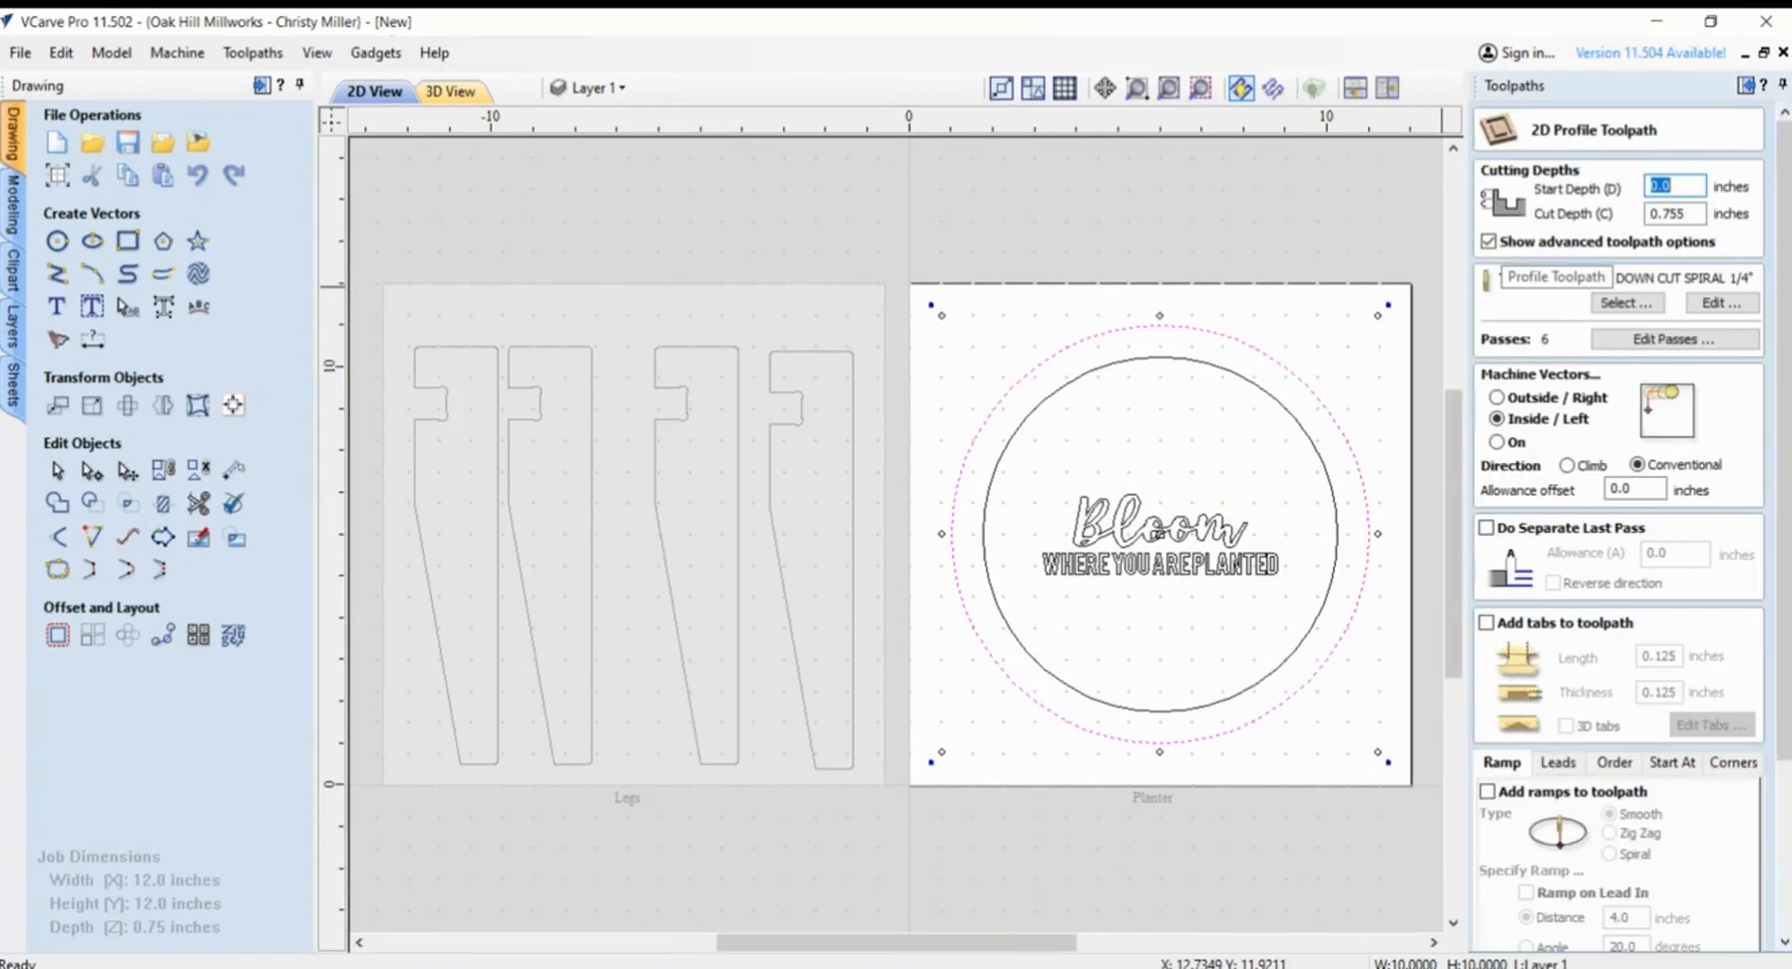
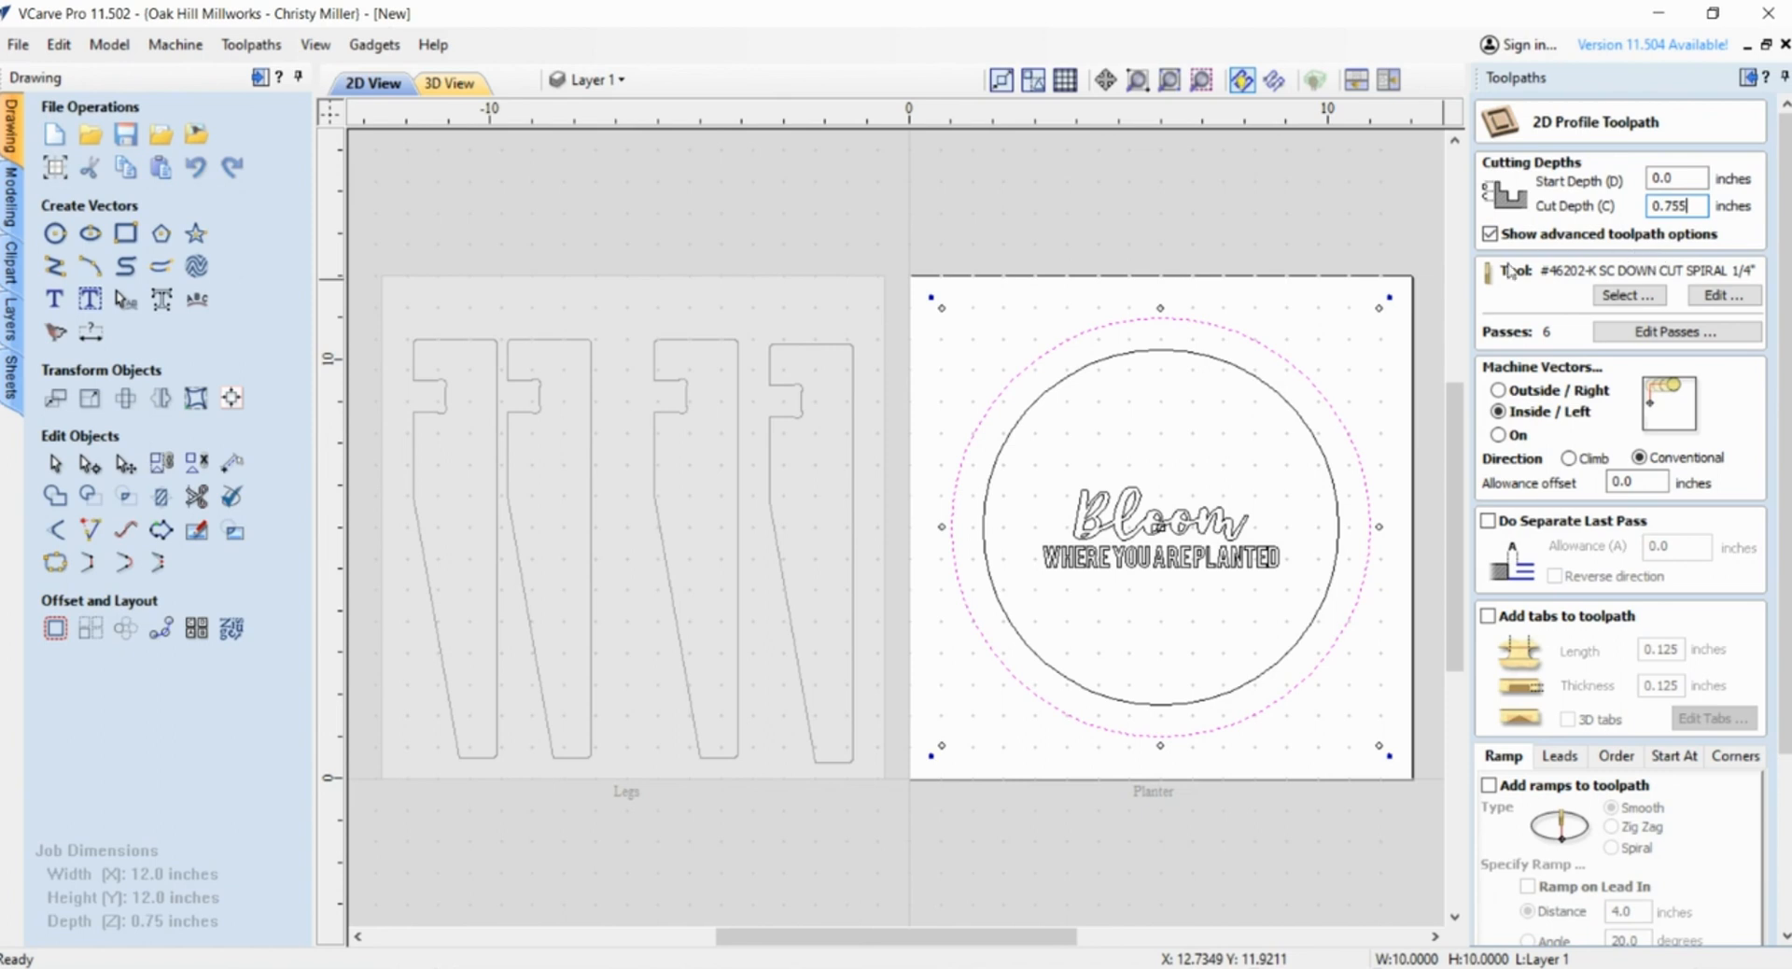
pyautogui.click(1629, 297)
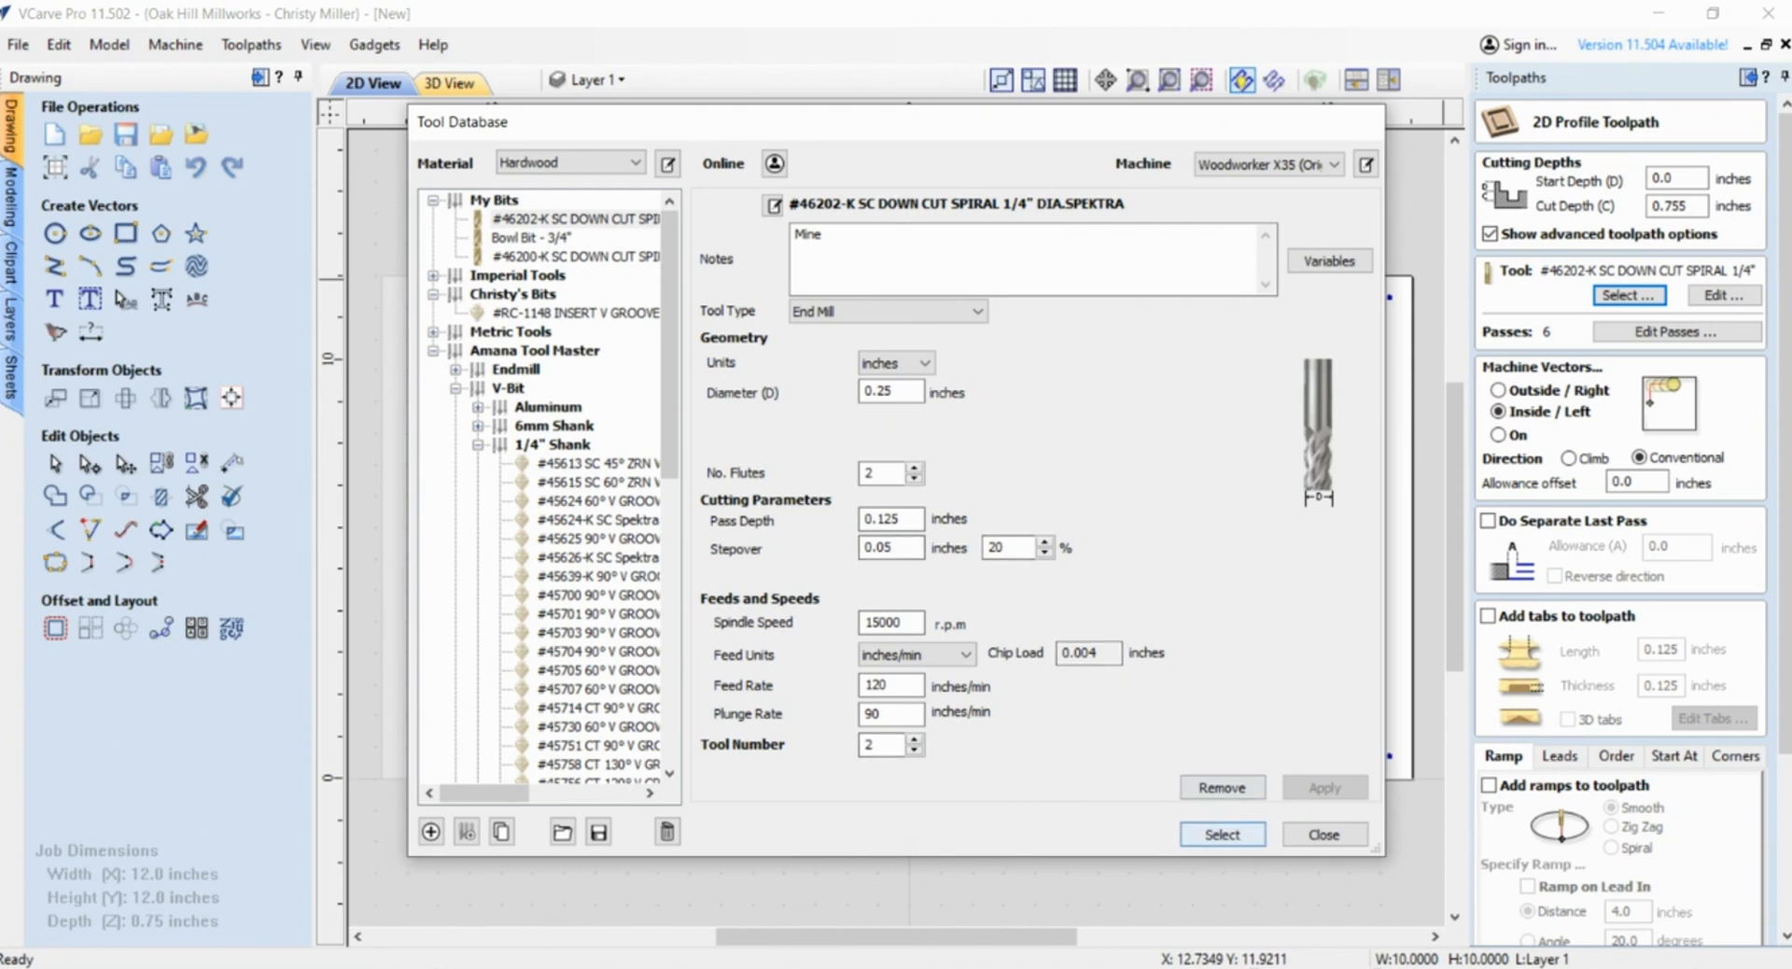
pyautogui.click(1324, 834)
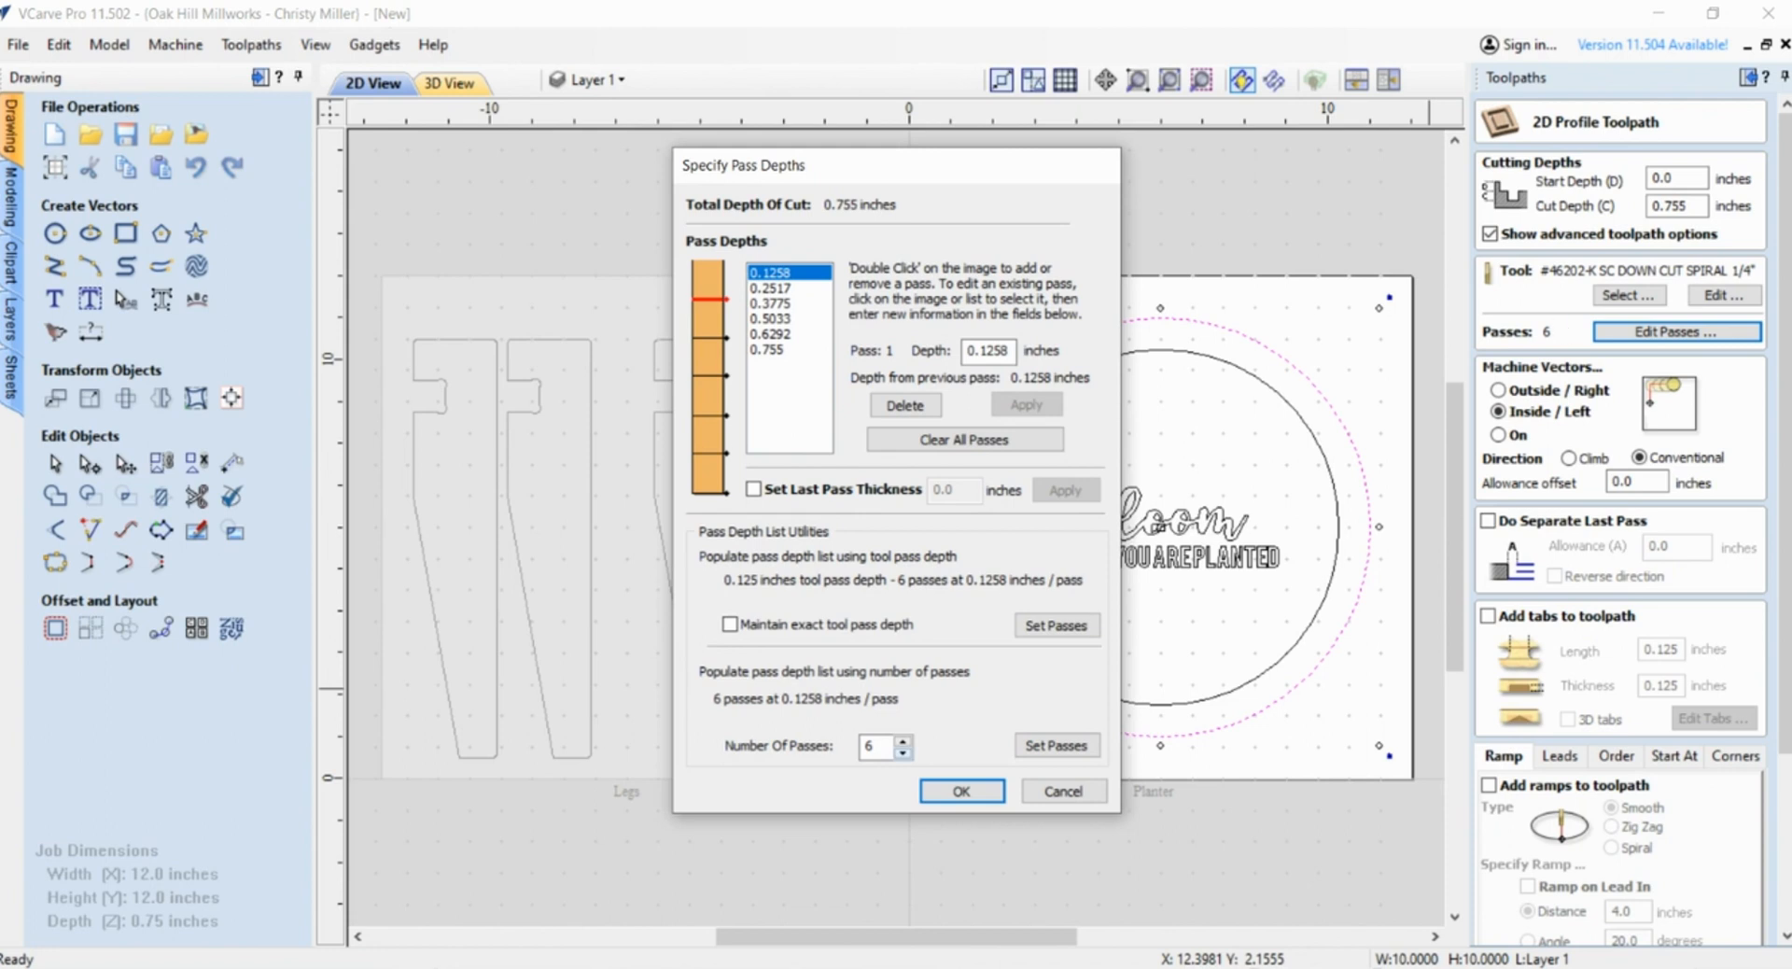
# - Set the profile toolpath to 4 passes and machine outside the circle
pyautogui.click(902, 752)
pyautogui.click(903, 752)
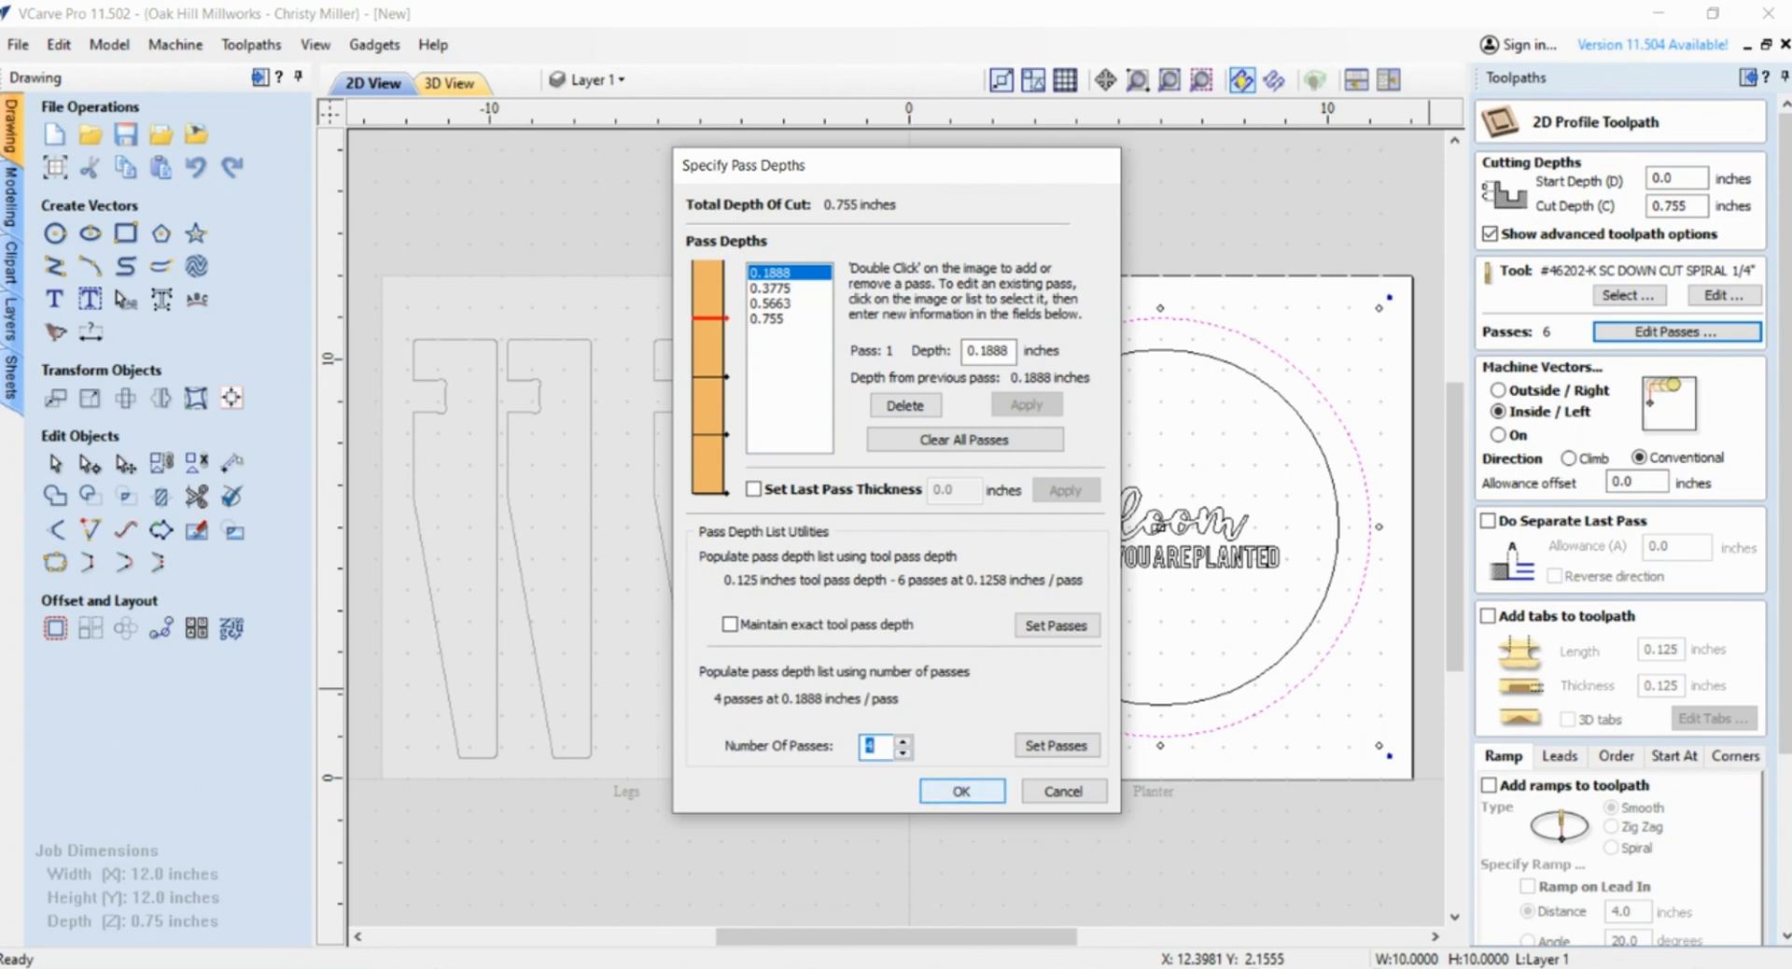
pyautogui.click(961, 790)
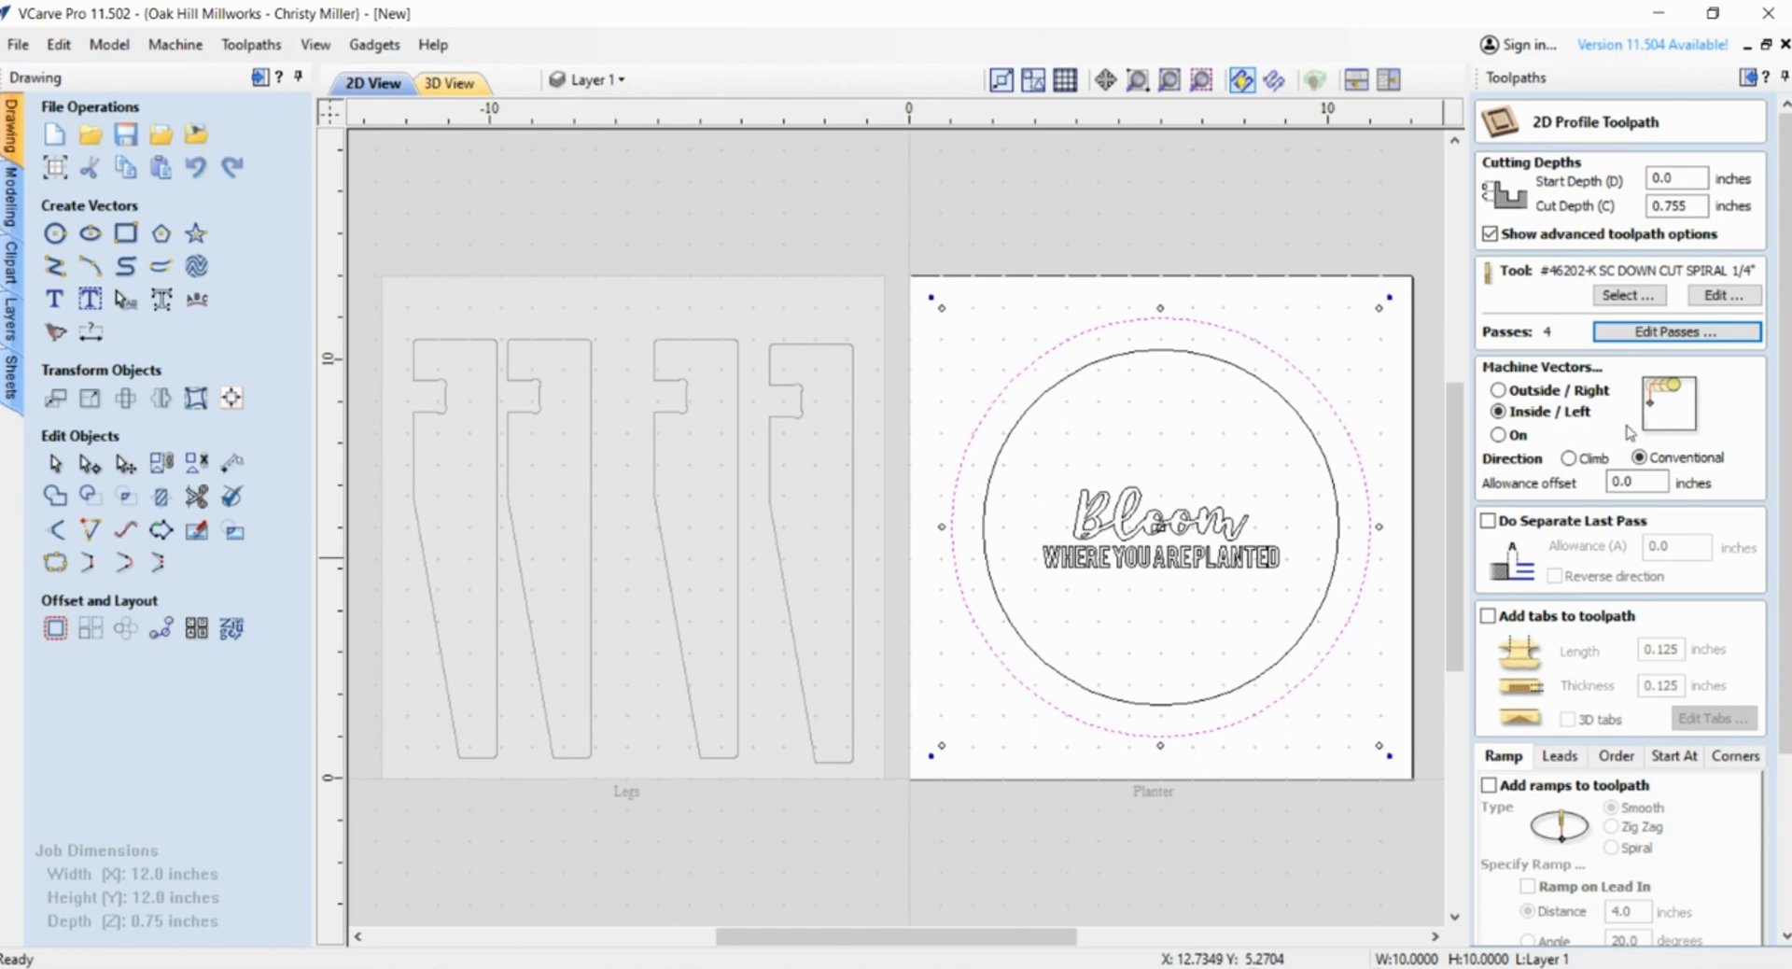
pyautogui.click(1499, 392)
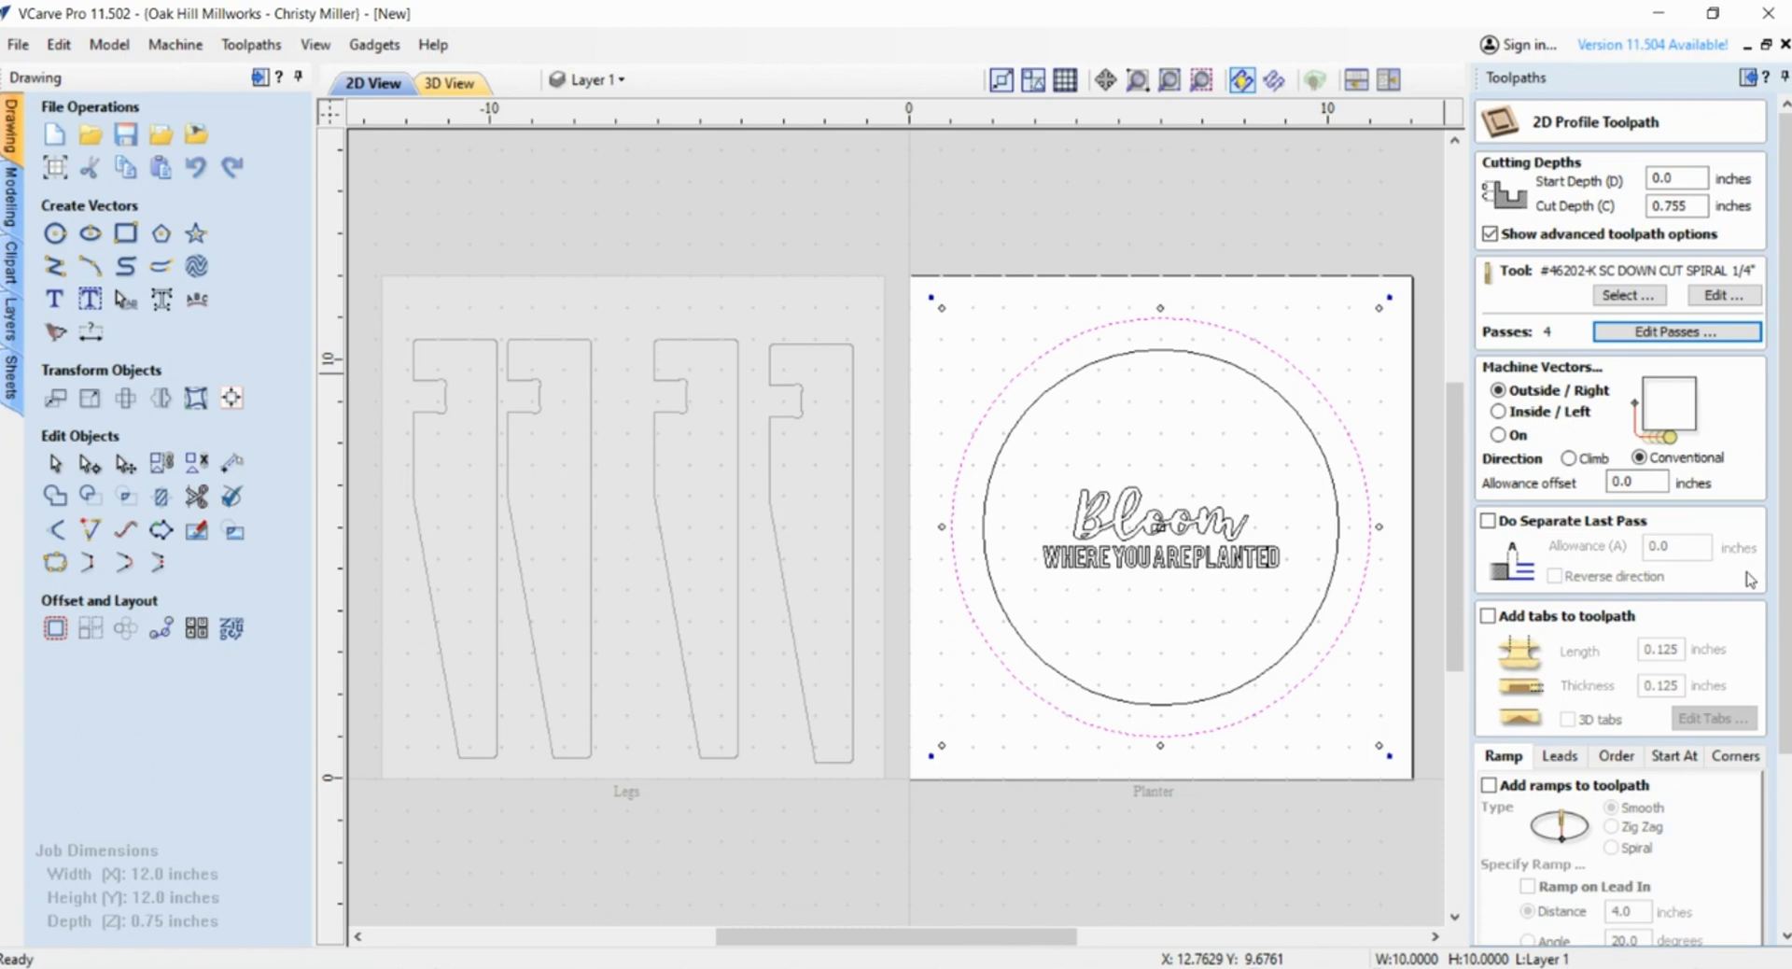
# - Enable tabs on the profile toolpath and automatically add 2 tabs to the outer circle
pyautogui.scroll(-3, 1784, 481)
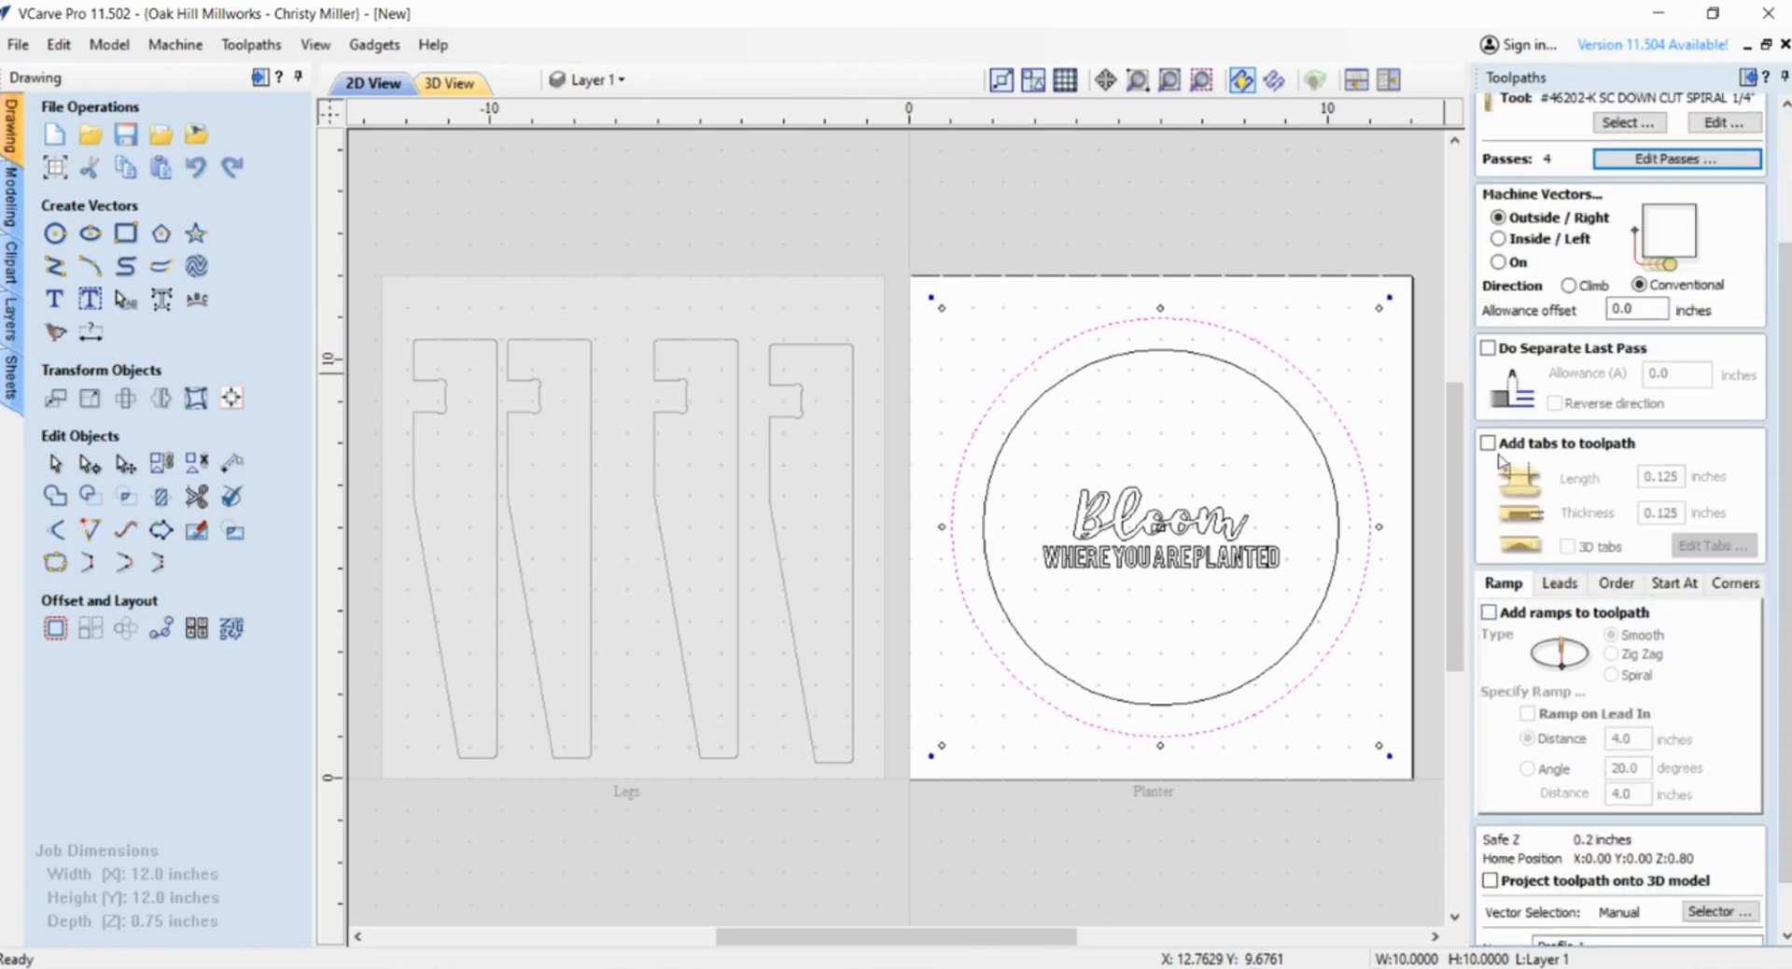
pyautogui.click(1488, 444)
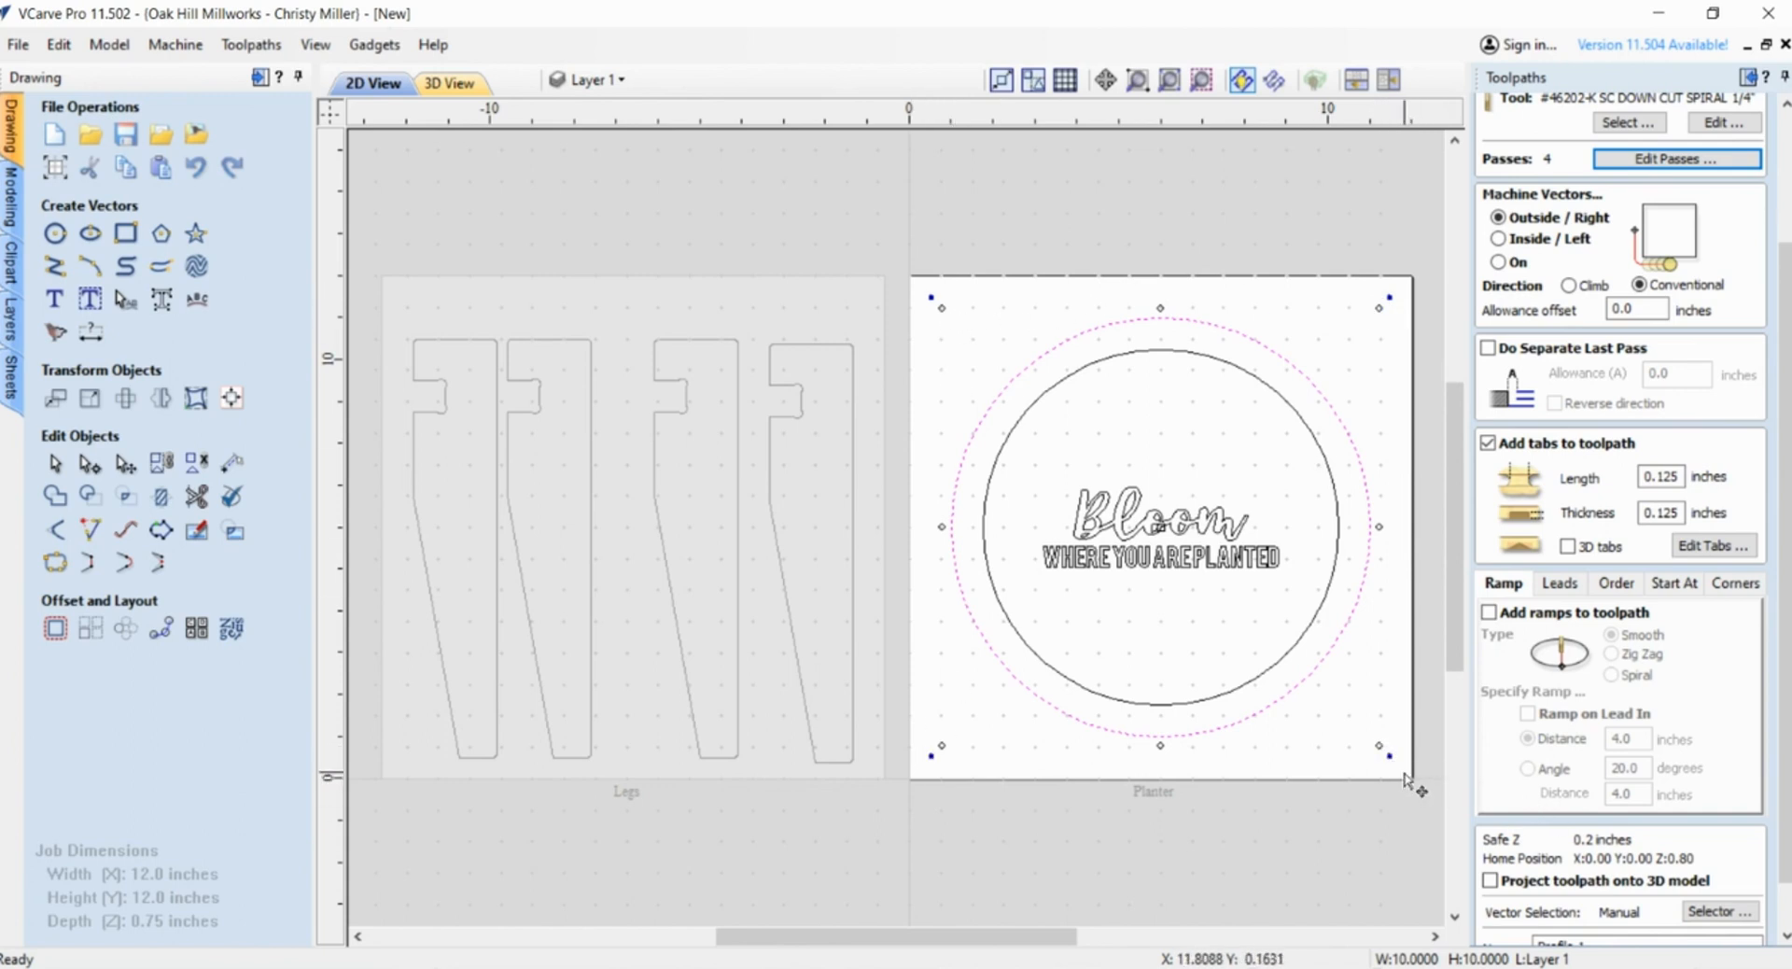
pyautogui.click(1714, 557)
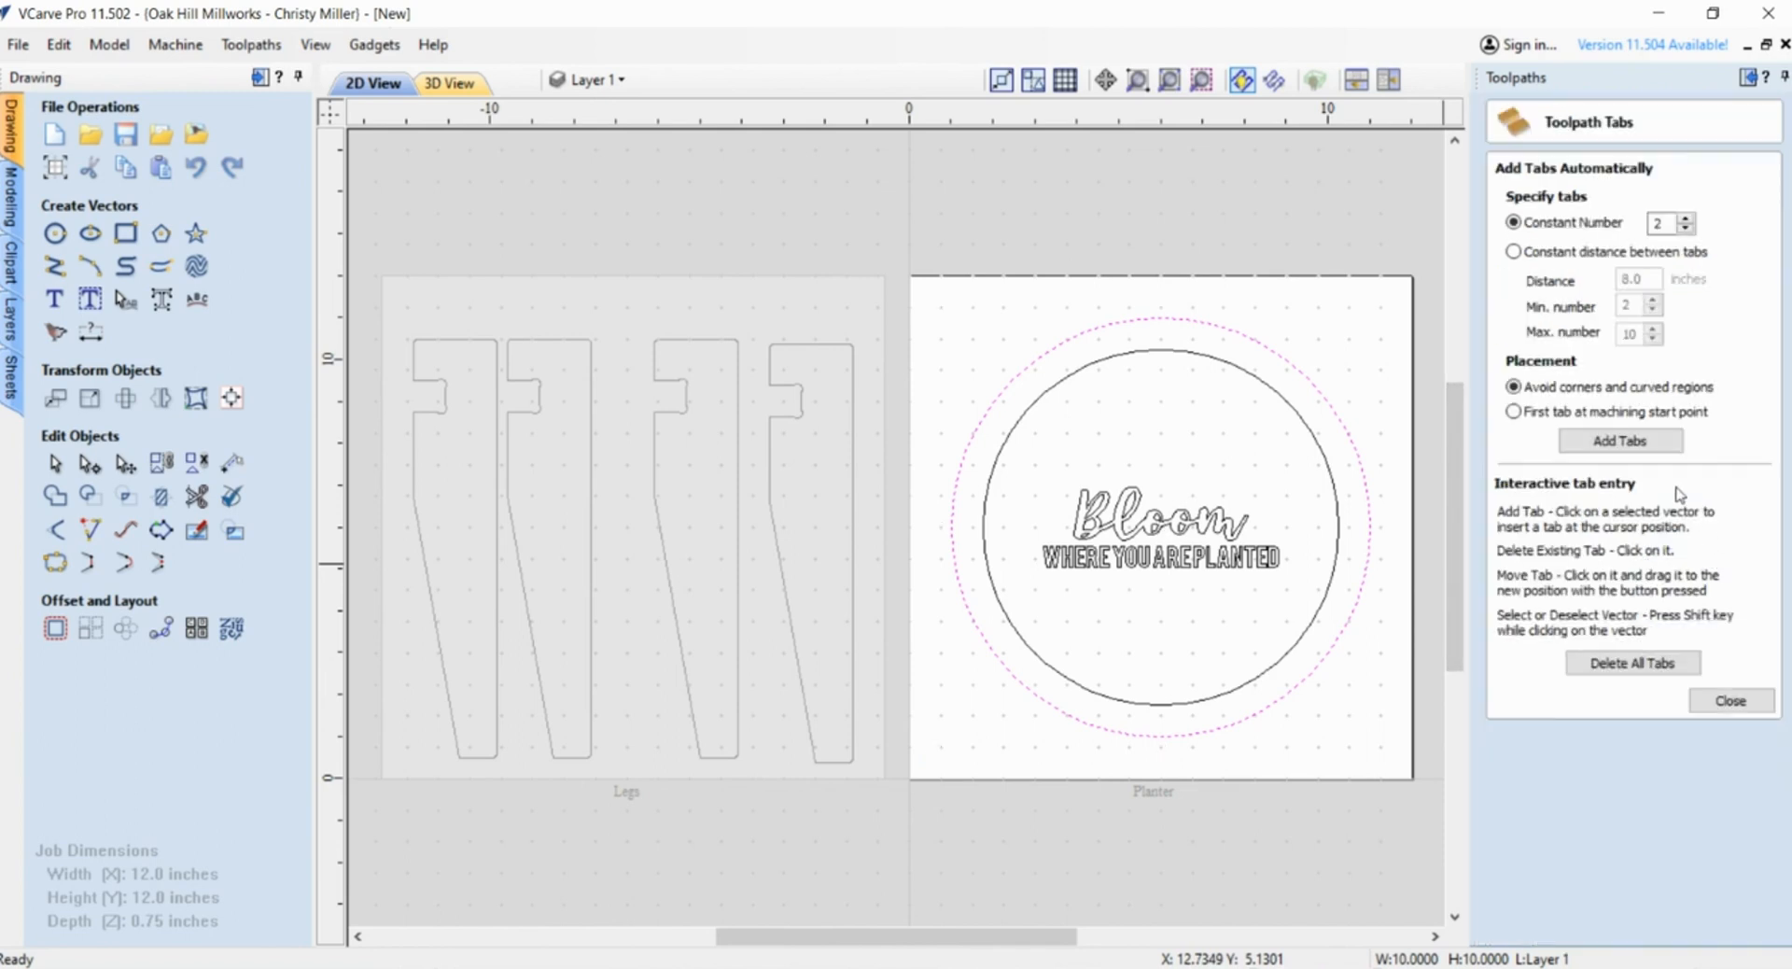
pyautogui.click(1596, 450)
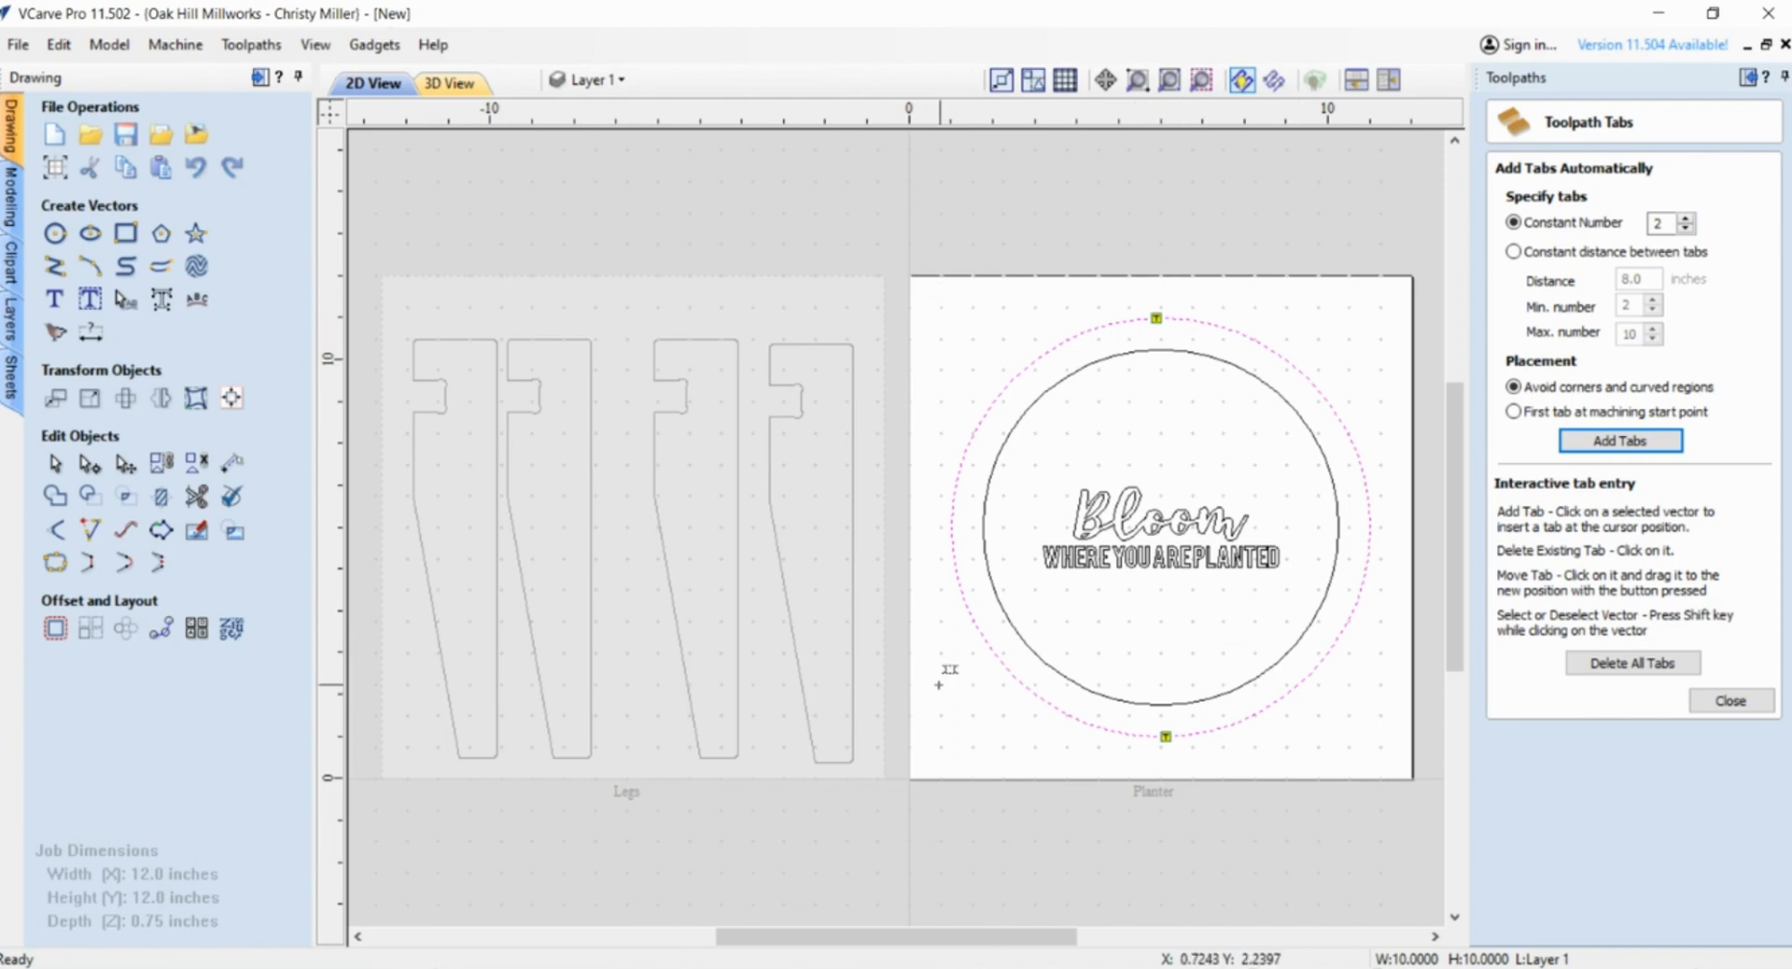
pyautogui.click(1745, 702)
# - Name the profile toolpath "Planter Profile - .25" and calculate it, accepting the cut through the material
pyautogui.scroll(-3, 1524, 742)
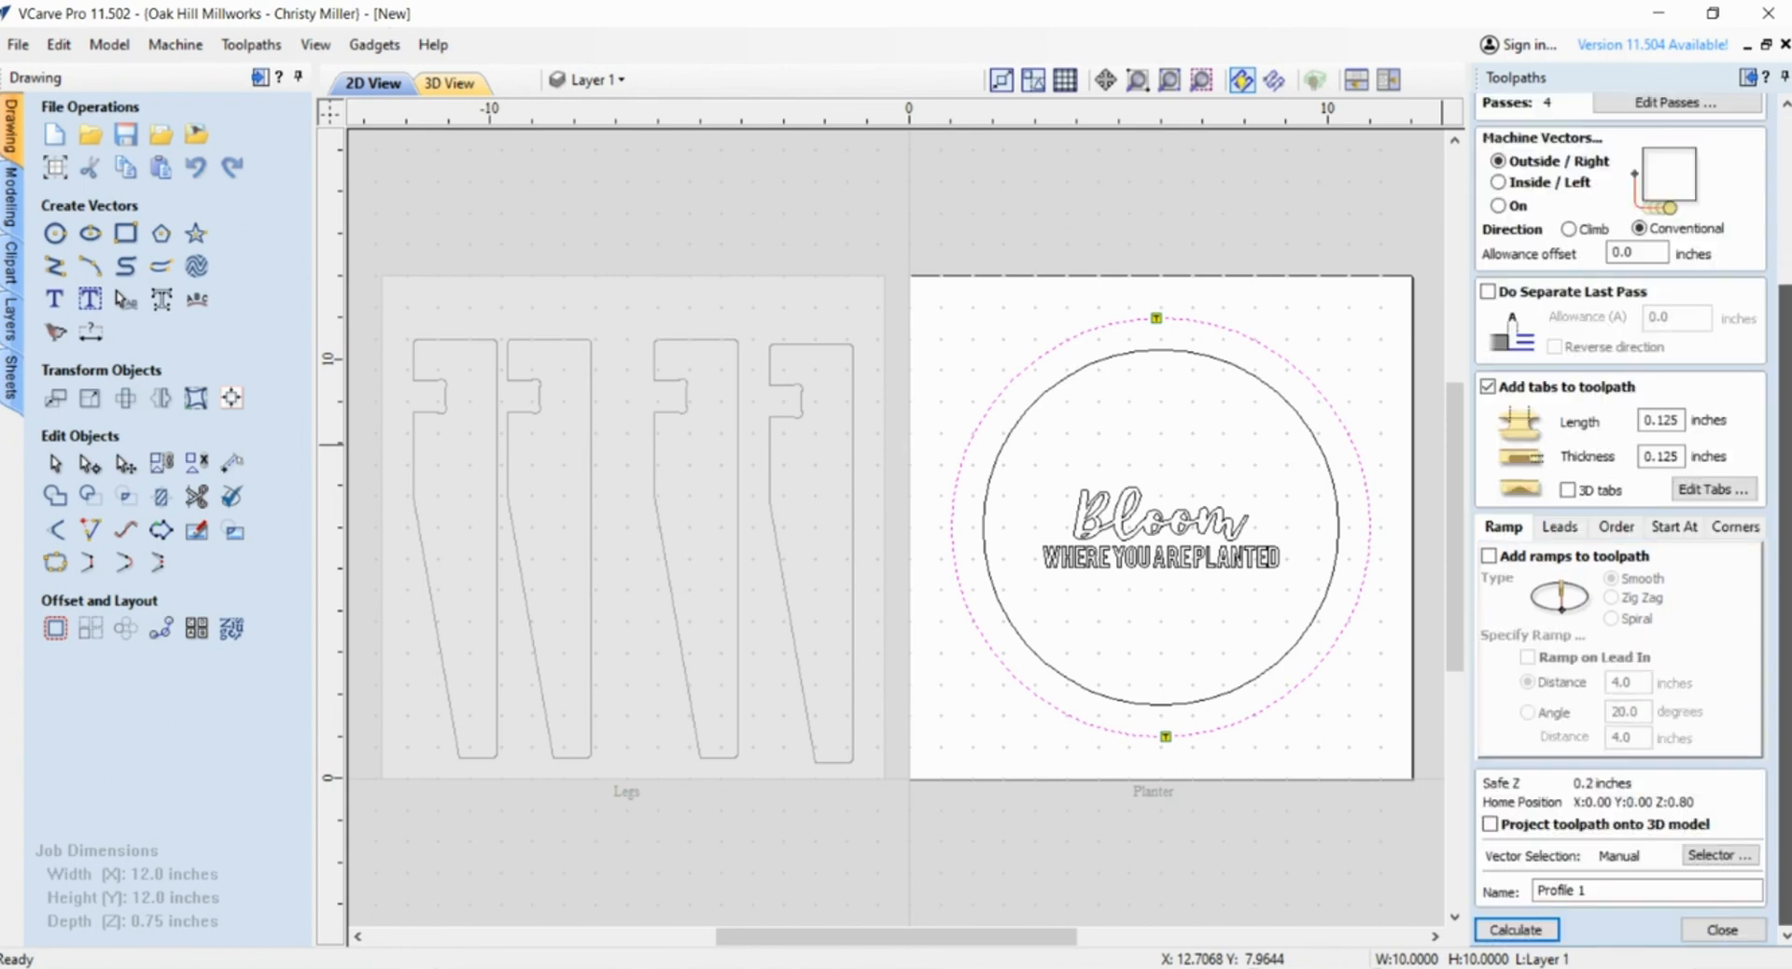
pyautogui.moveTo(1624, 894); pyautogui.dragTo(1445, 896)
pyautogui.write('Planter')
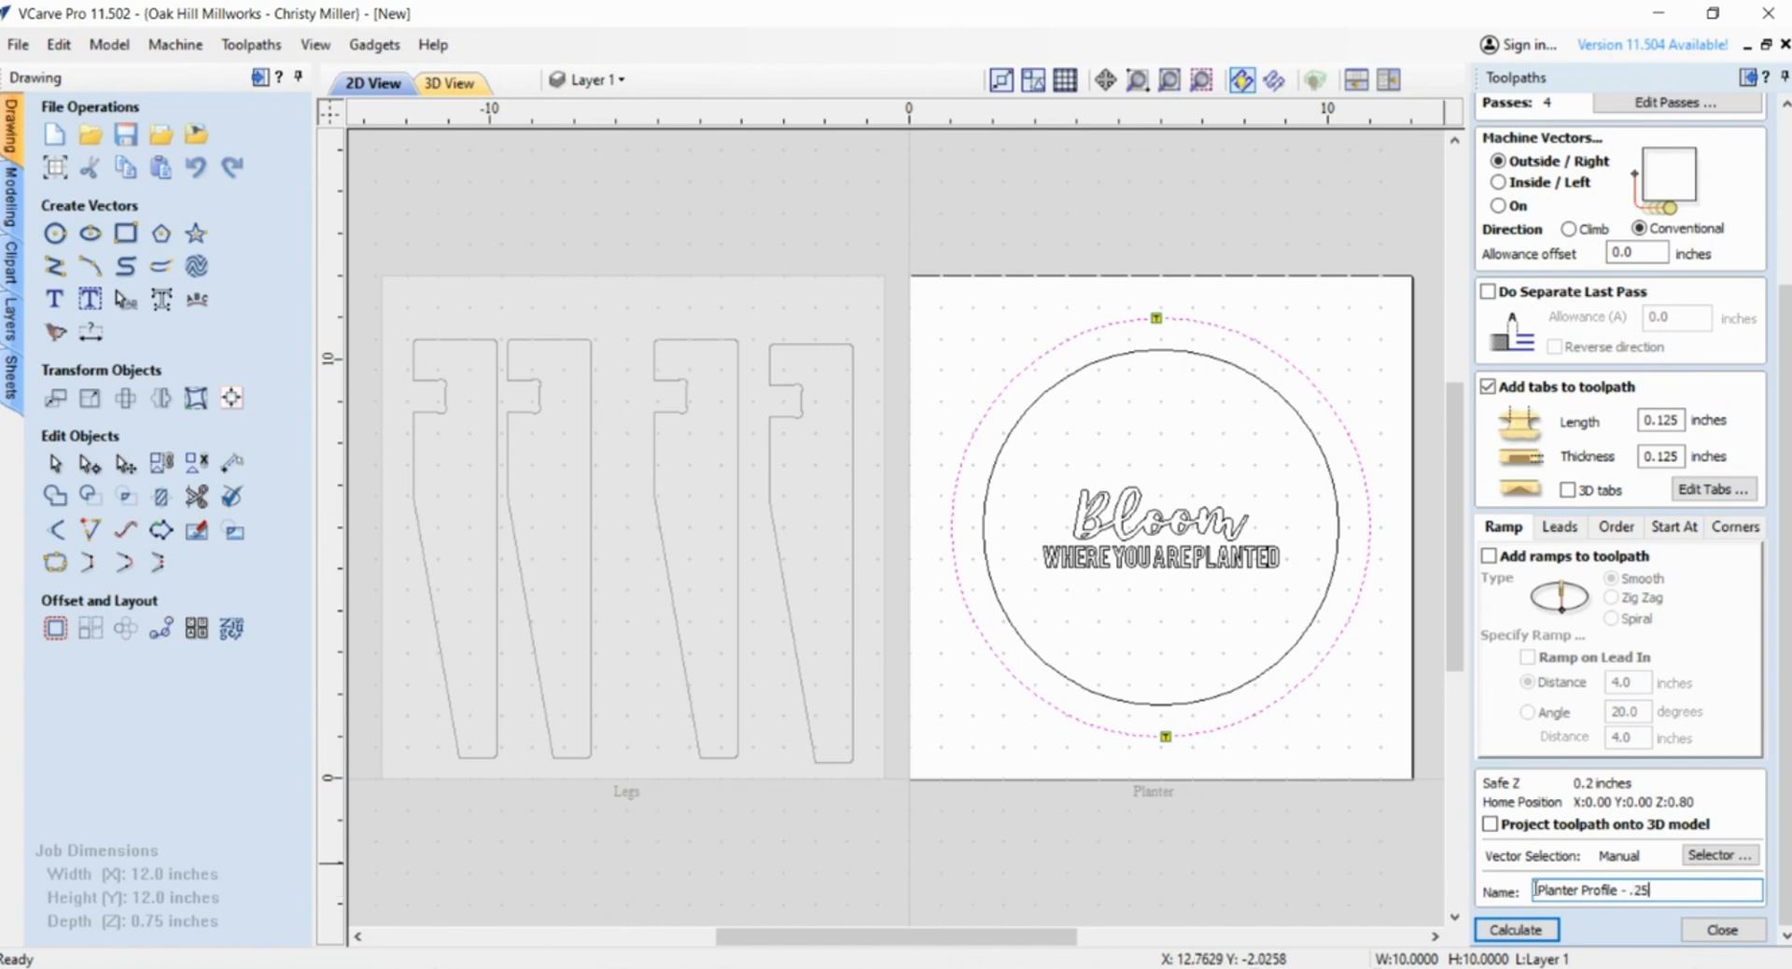
pyautogui.click(1551, 928)
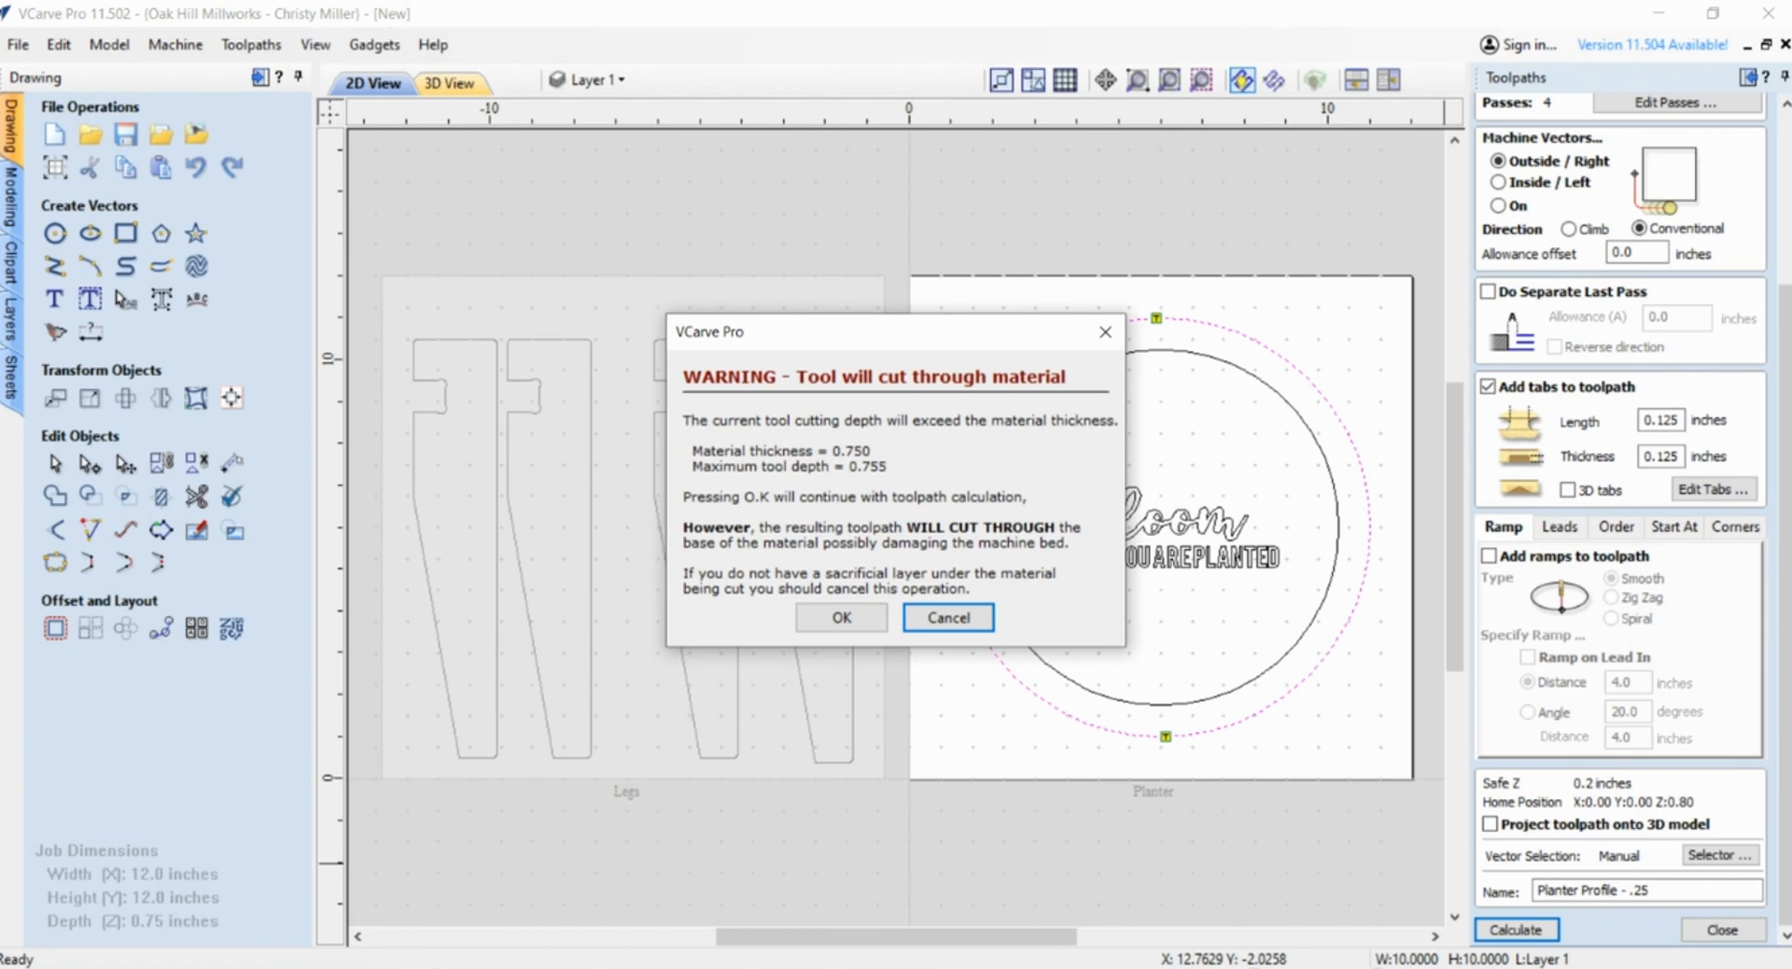
pyautogui.click(842, 617)
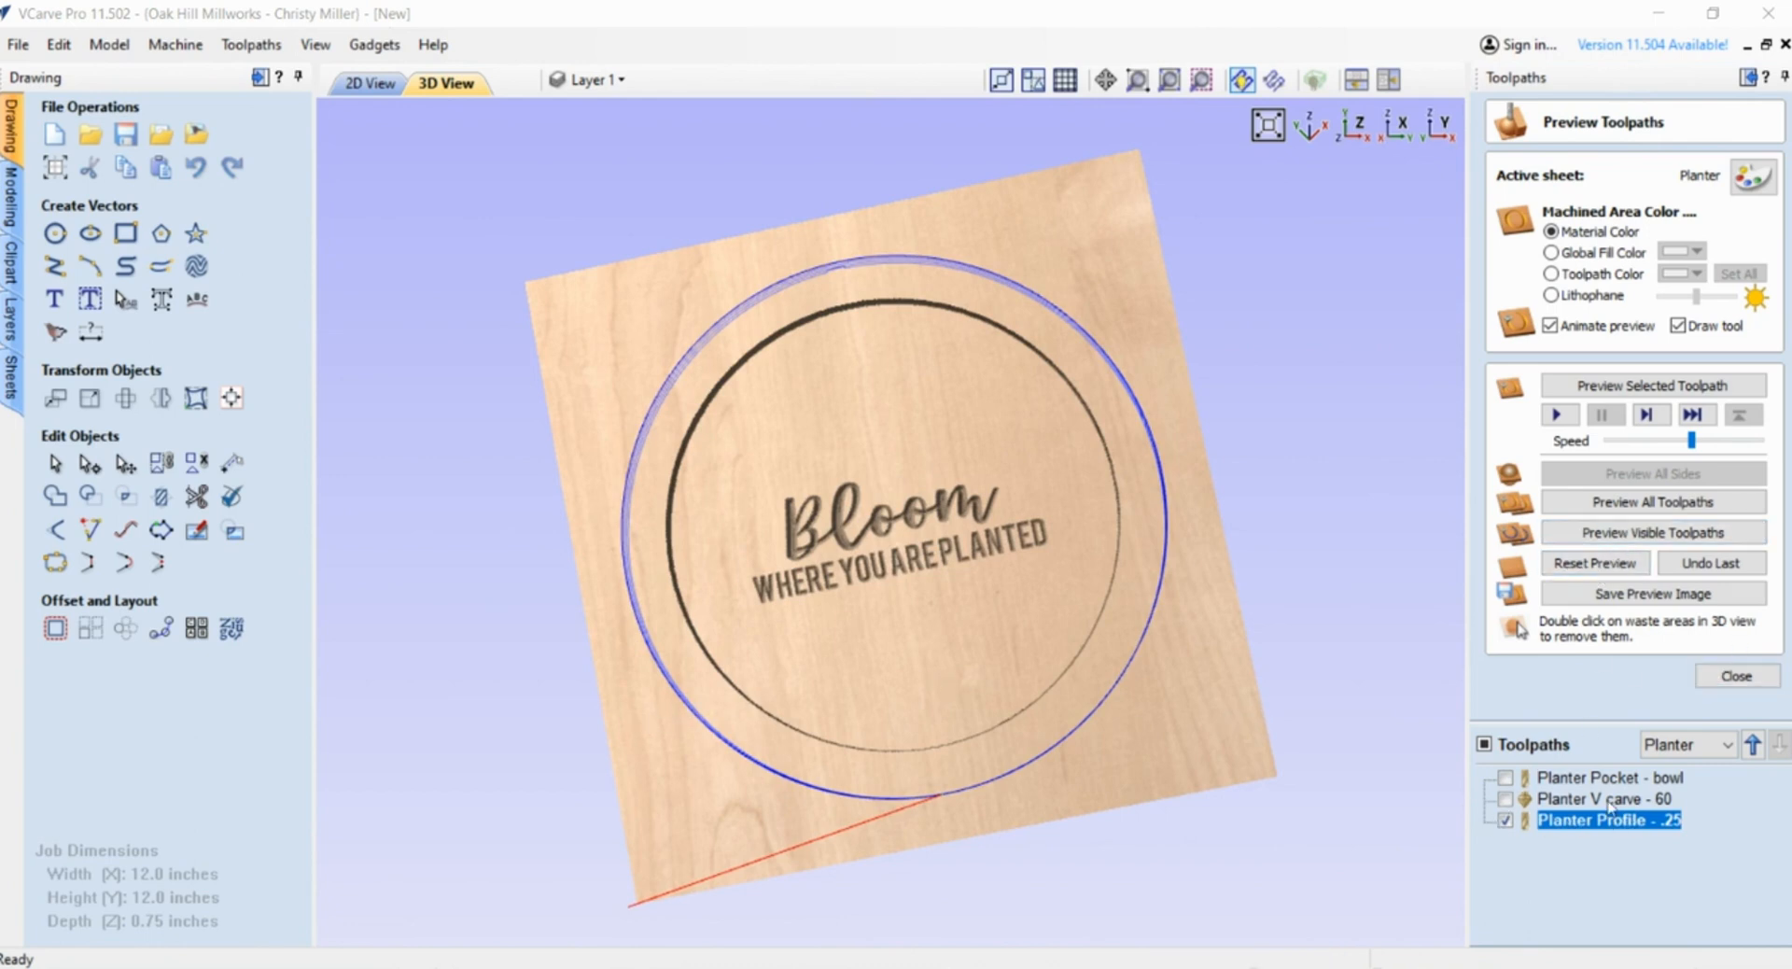
# - Simulate the visible profile toolpath and inspect the planter's cutout and tabs from several tilted angles
pyautogui.click(1598, 533)
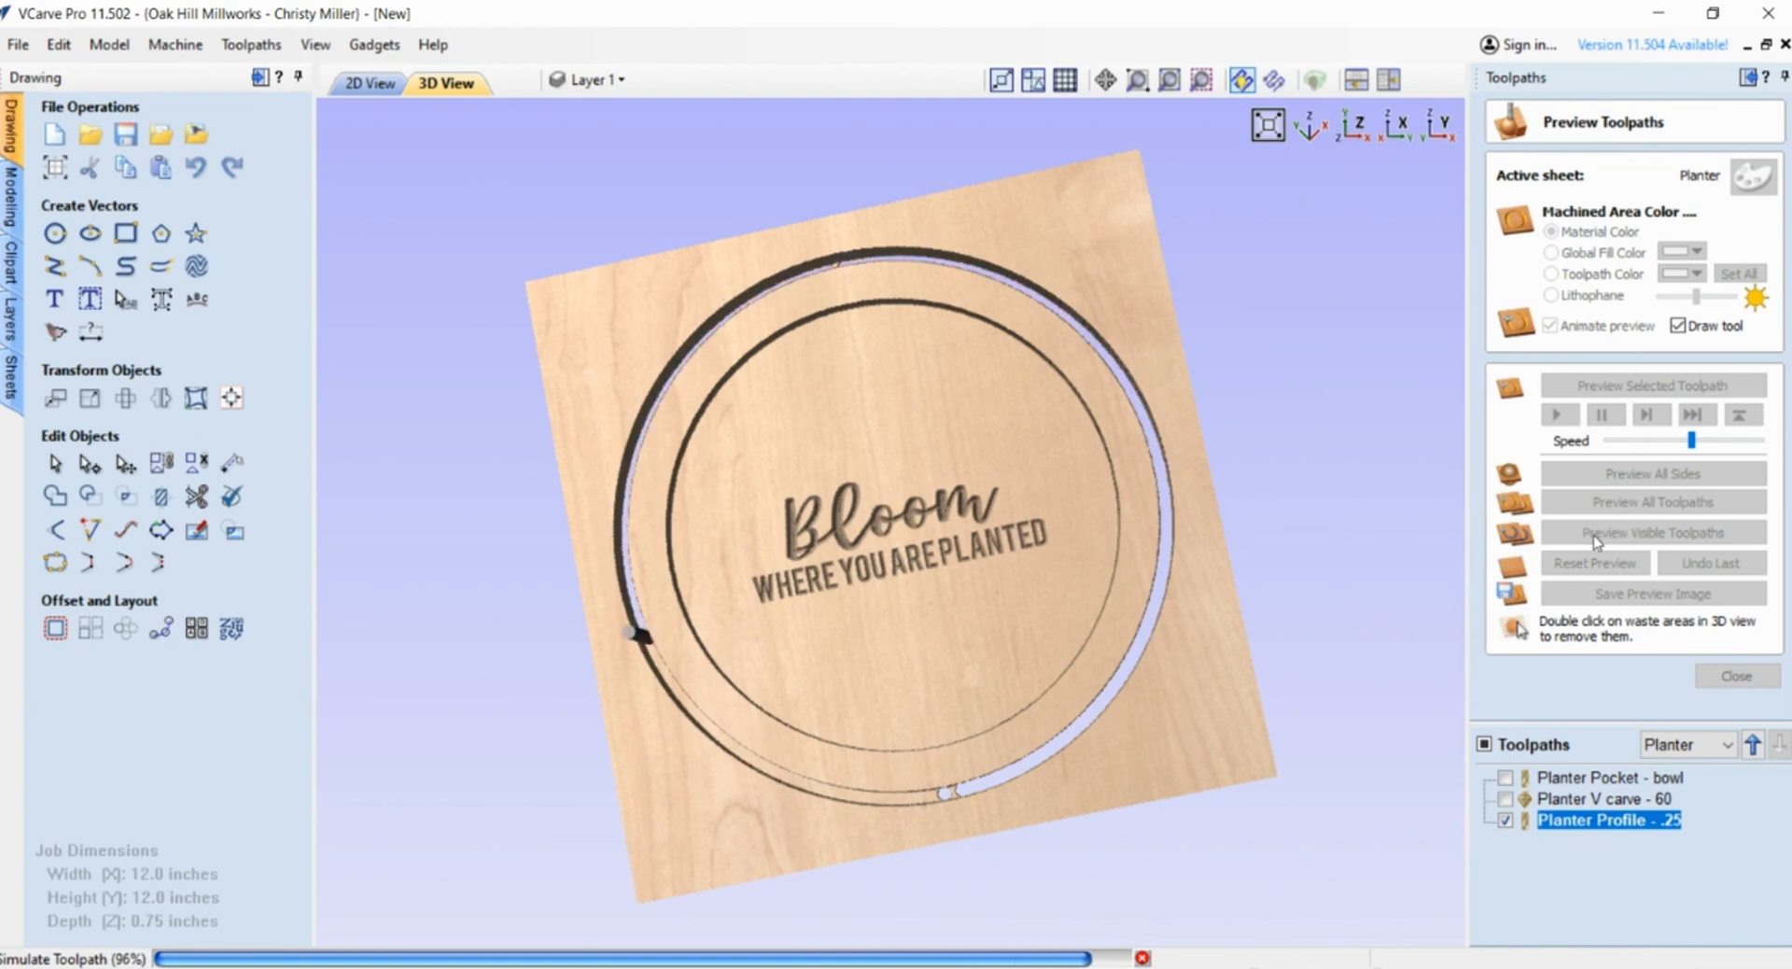
pyautogui.moveTo(724, 775); pyautogui.dragTo(895, 797)
pyautogui.moveTo(1225, 577); pyautogui.dragTo(1197, 641)
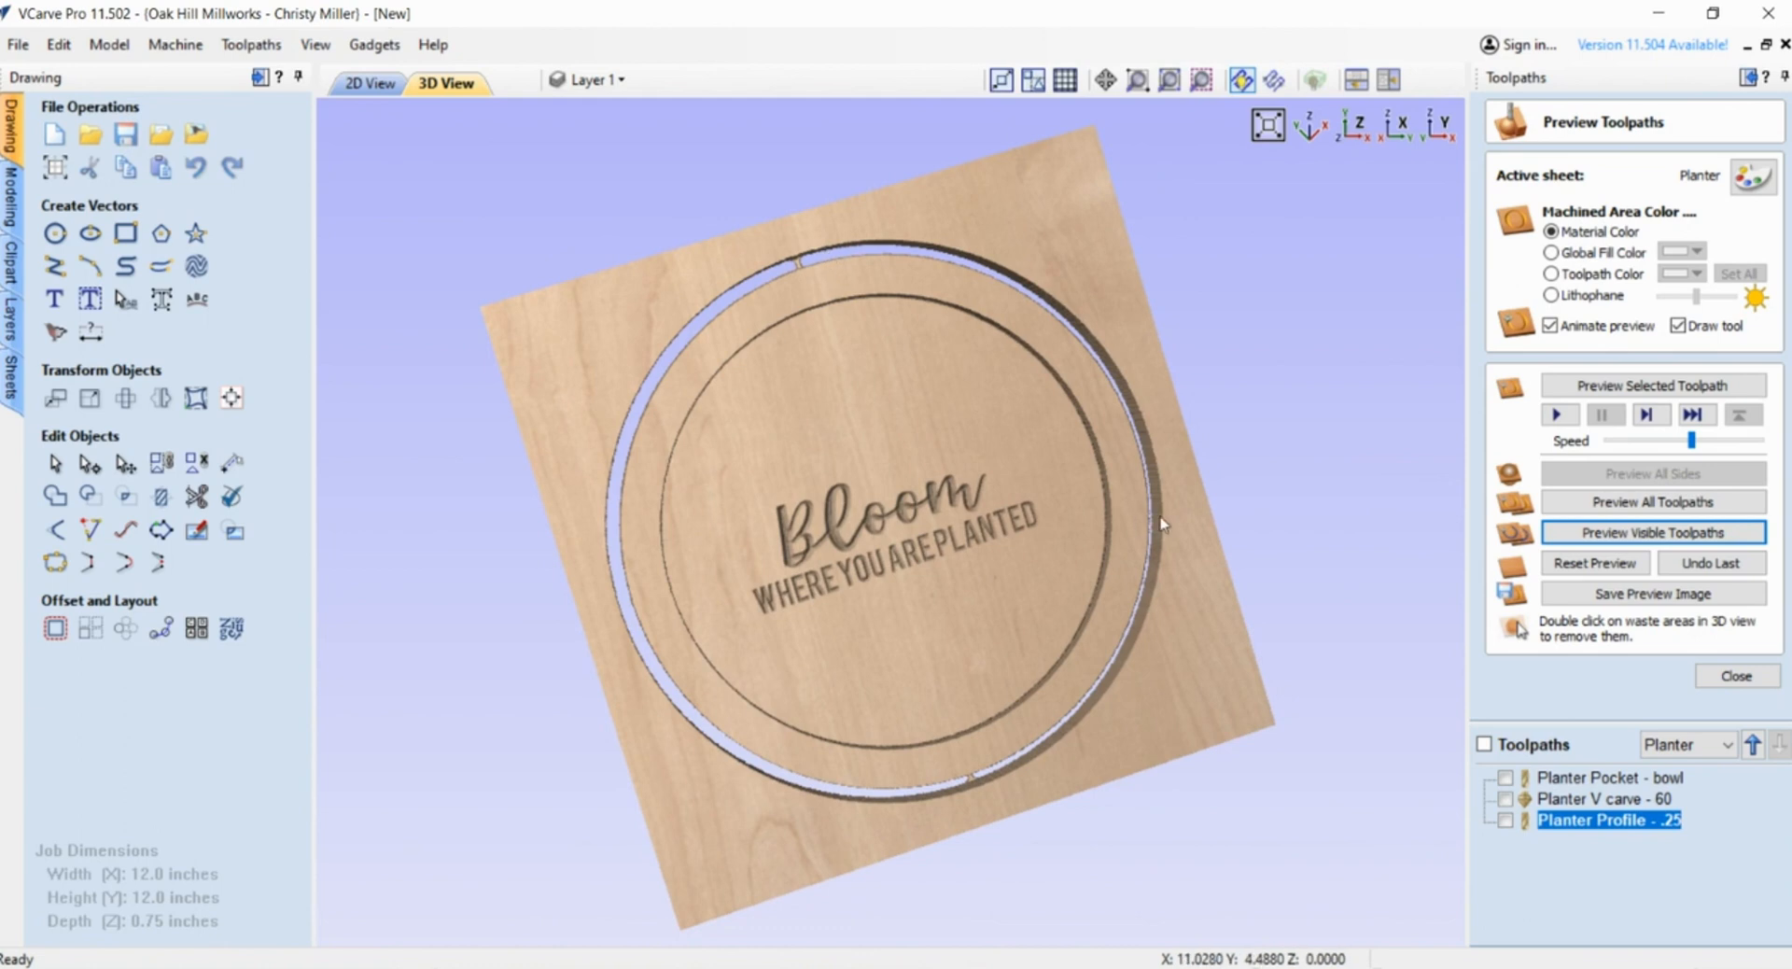
pyautogui.moveTo(1195, 750); pyautogui.dragTo(1111, 730)
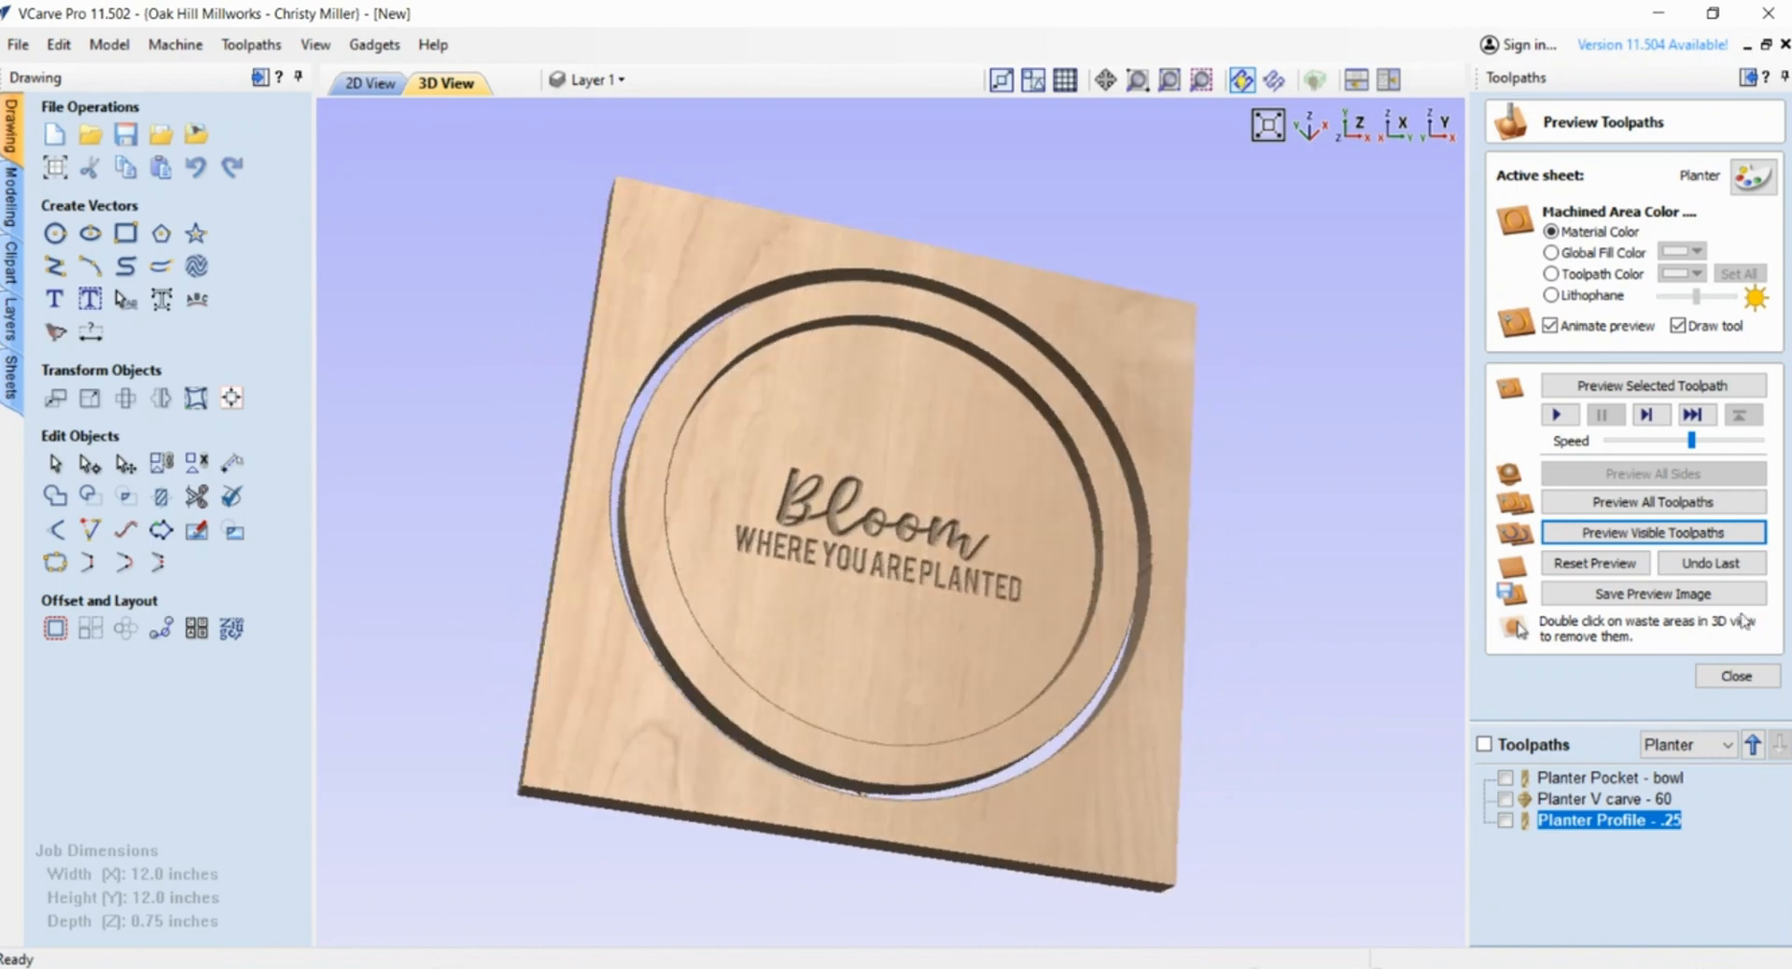
# - Set up a profile toolpath for all four legs on the Legs sheet, with tabs enabled and 2 tabs added automatically per leg
pyautogui.click(1738, 676)
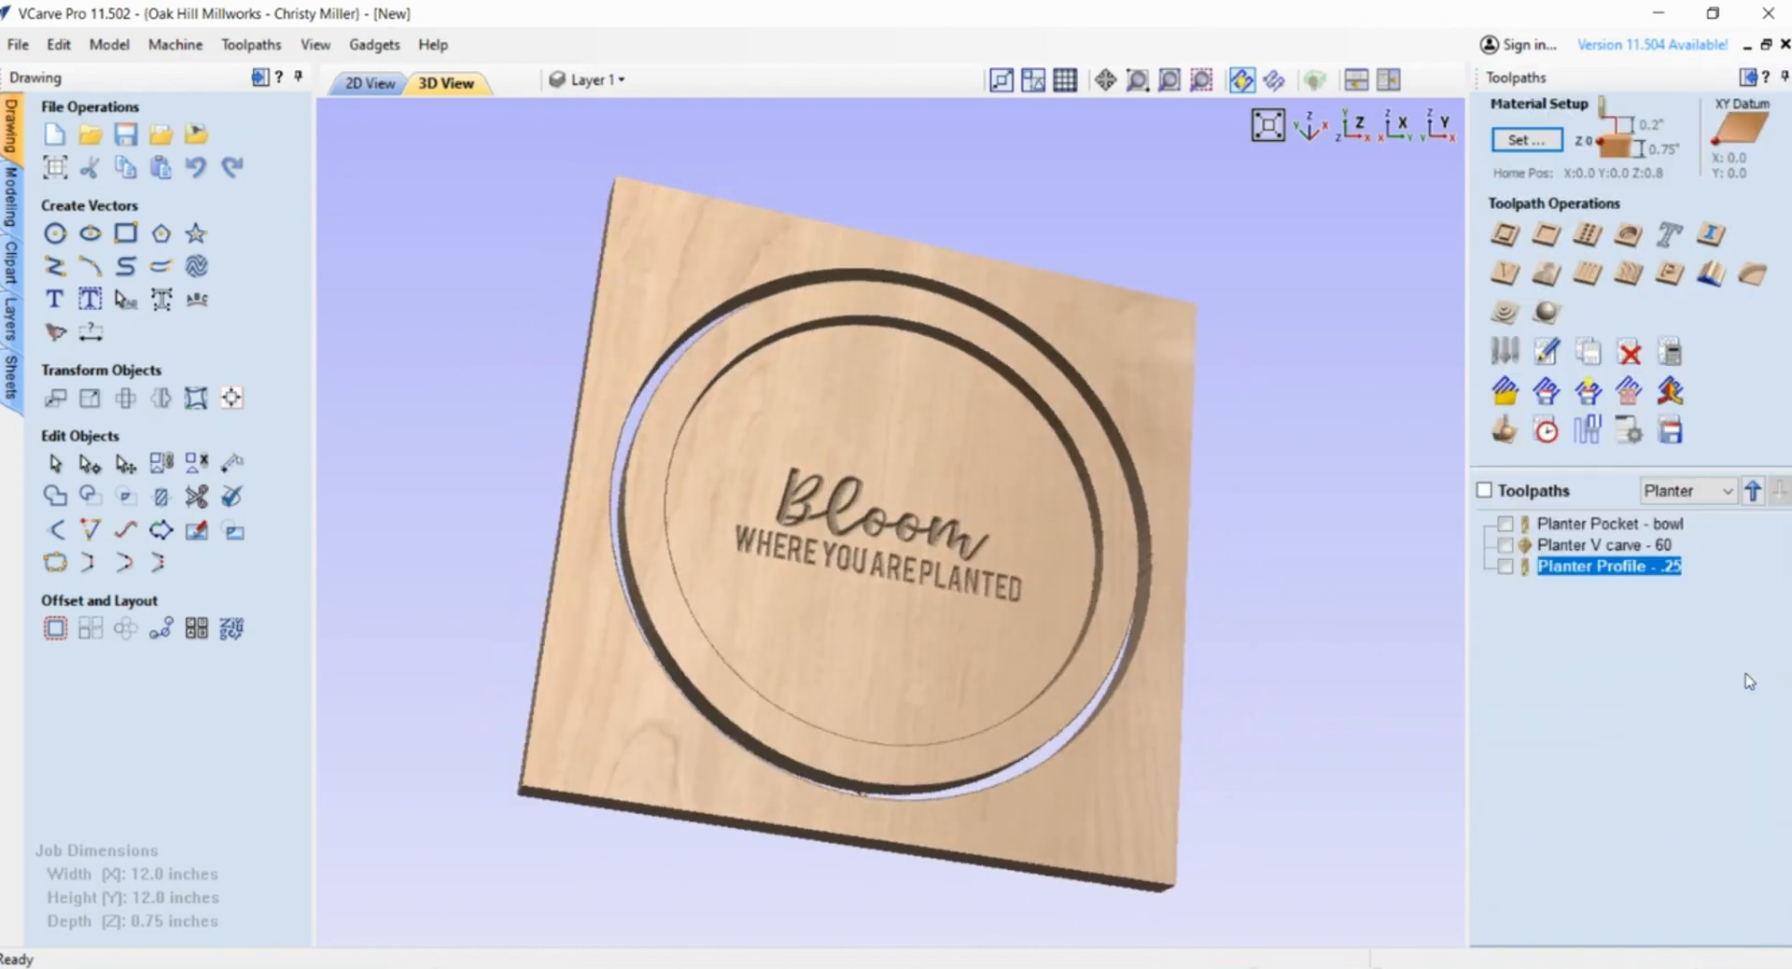
pyautogui.click(343, 86)
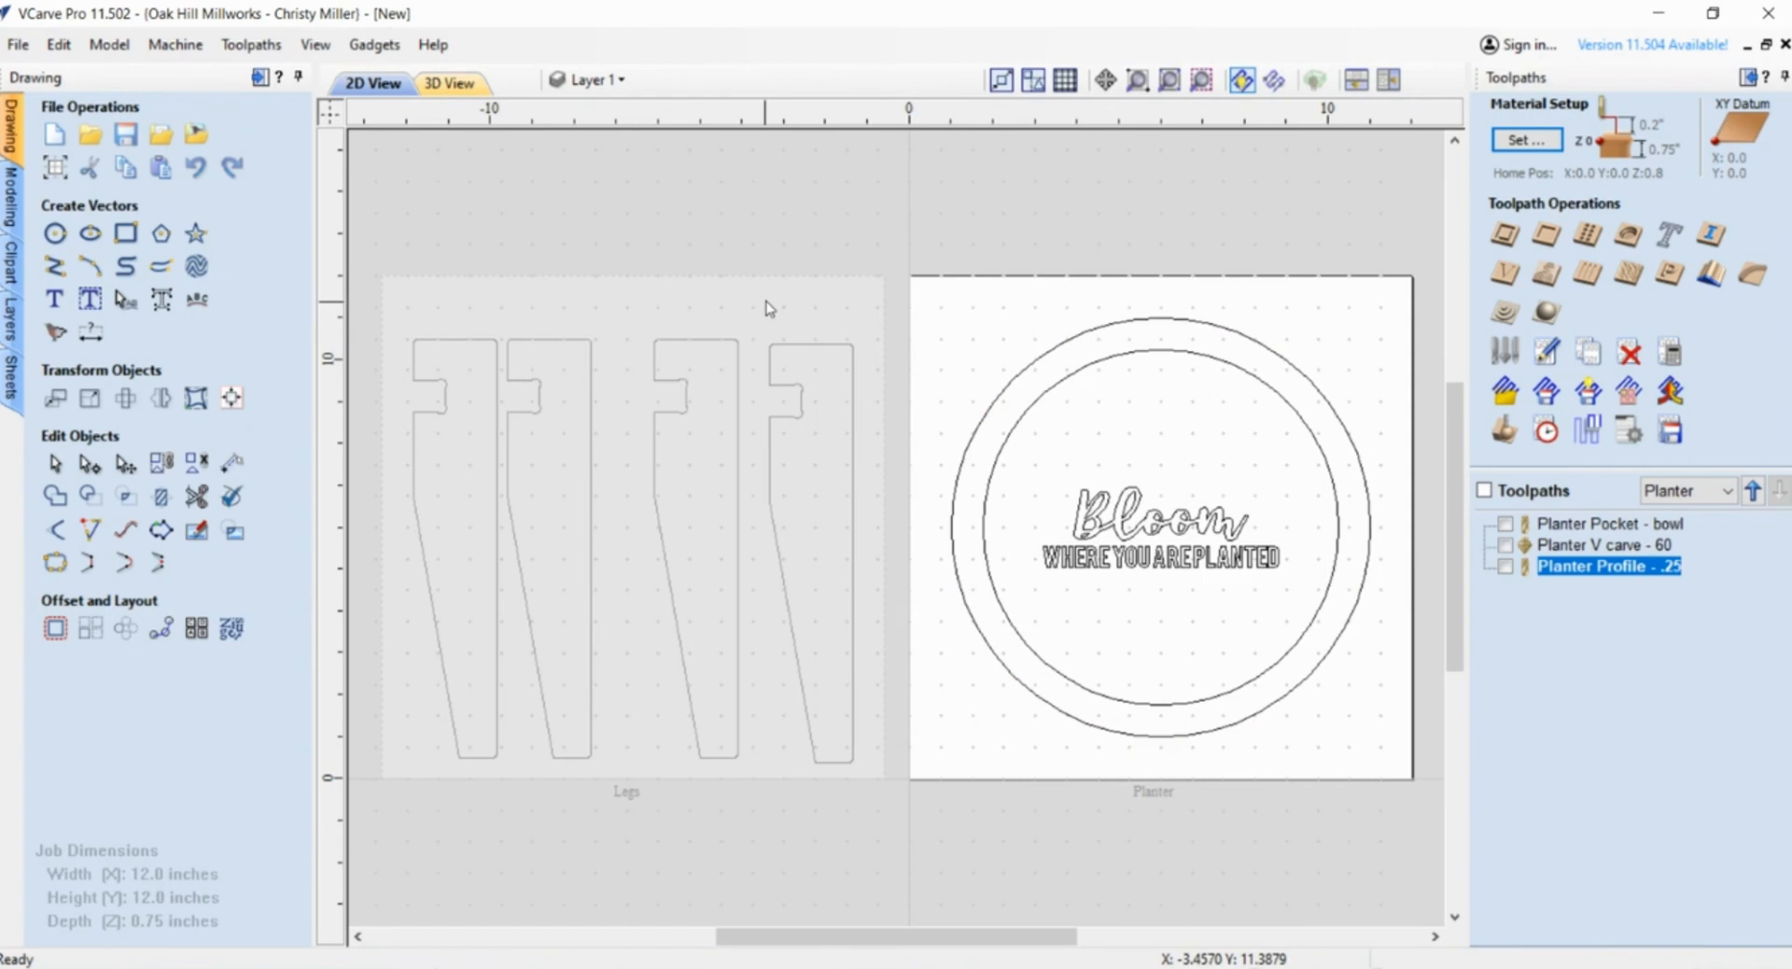
pyautogui.click(768, 308)
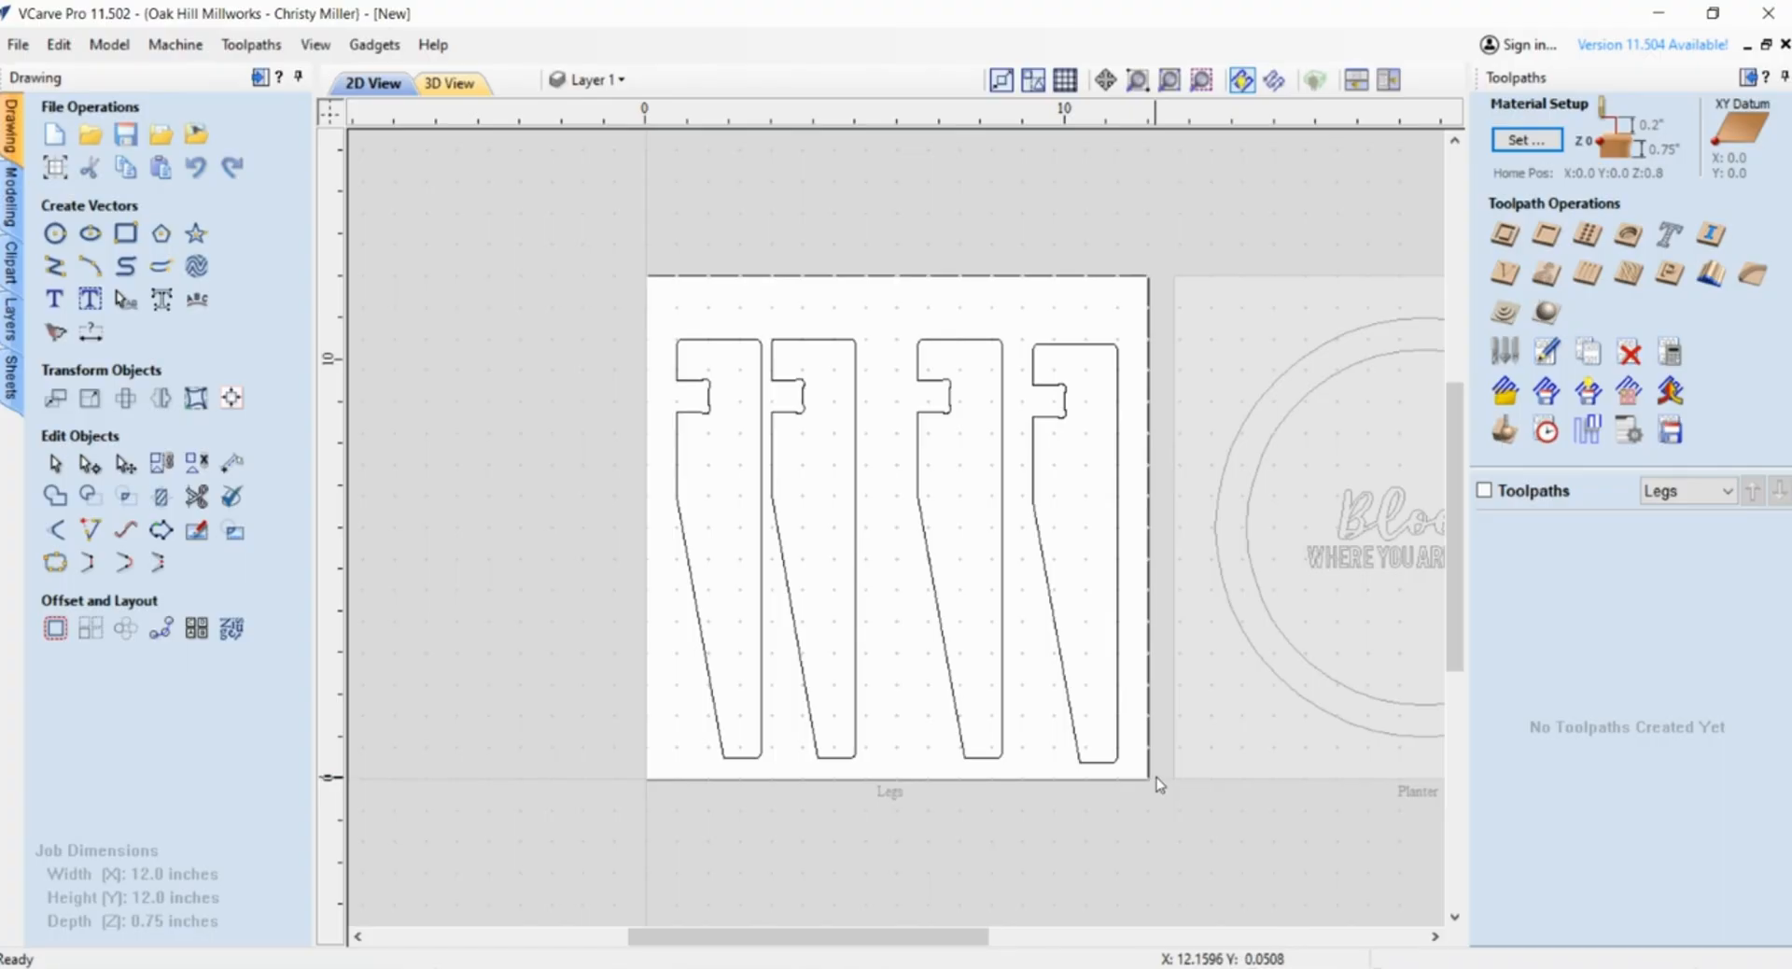
pyautogui.moveTo(1157, 784); pyautogui.dragTo(628, 280)
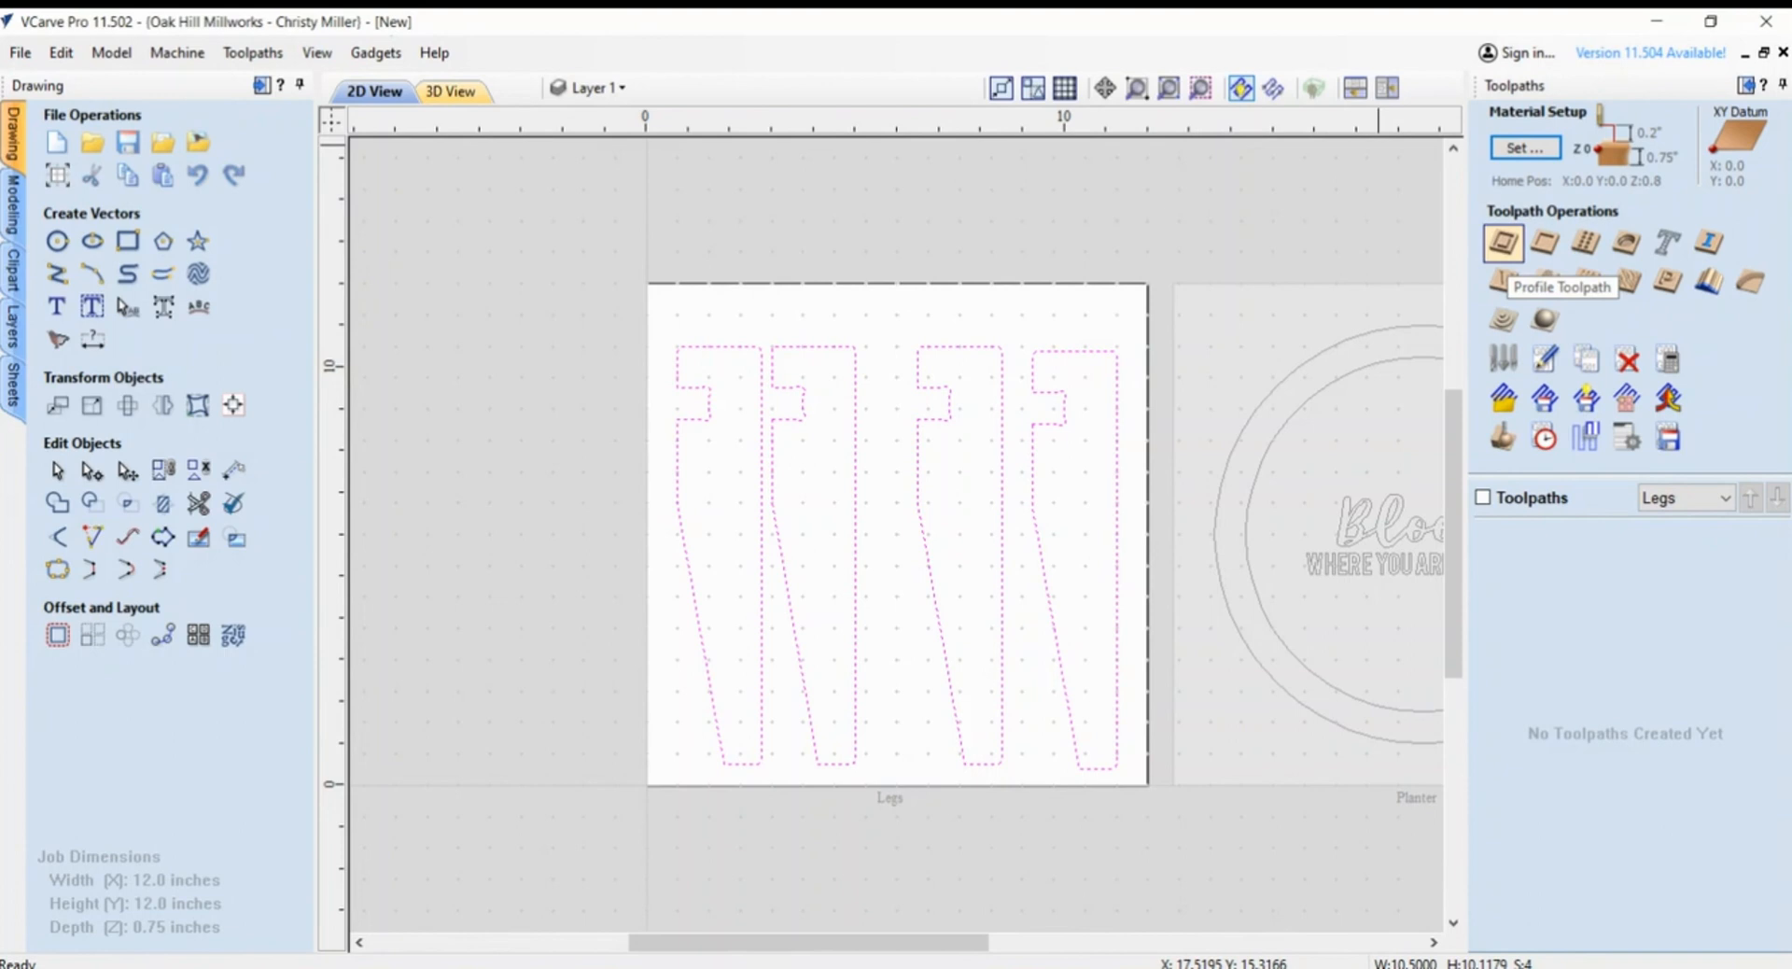
pyautogui.click(1503, 242)
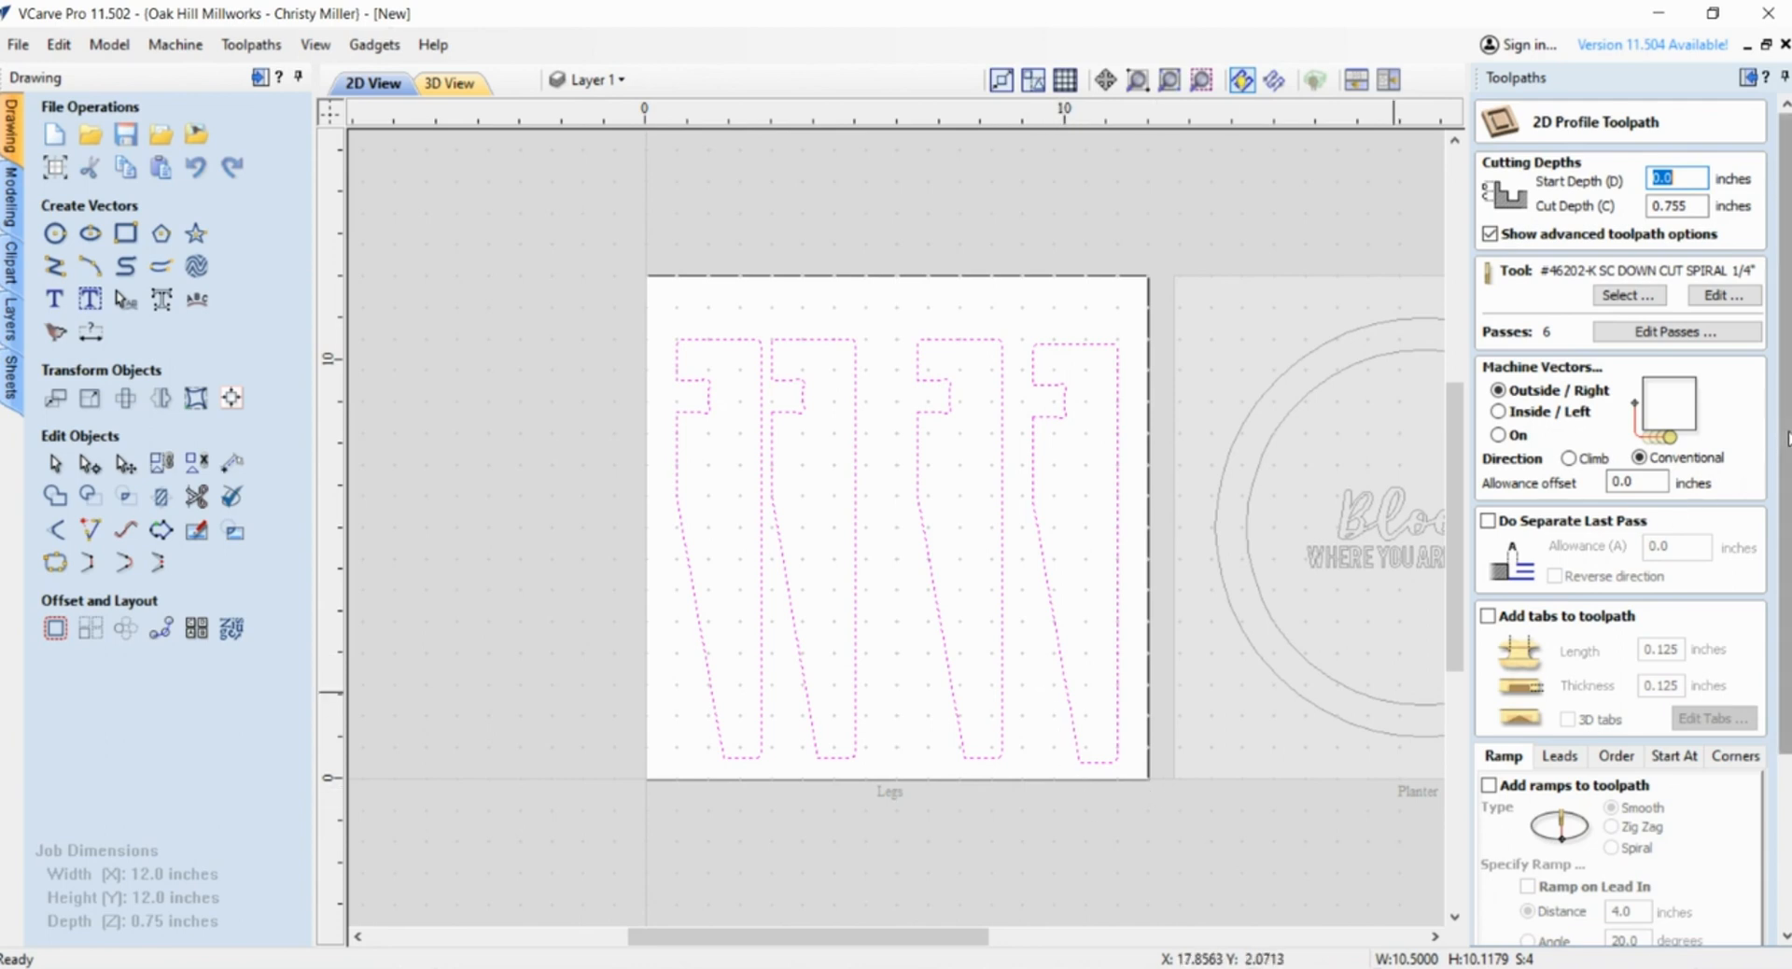
pyautogui.scroll(-3, 1787, 439)
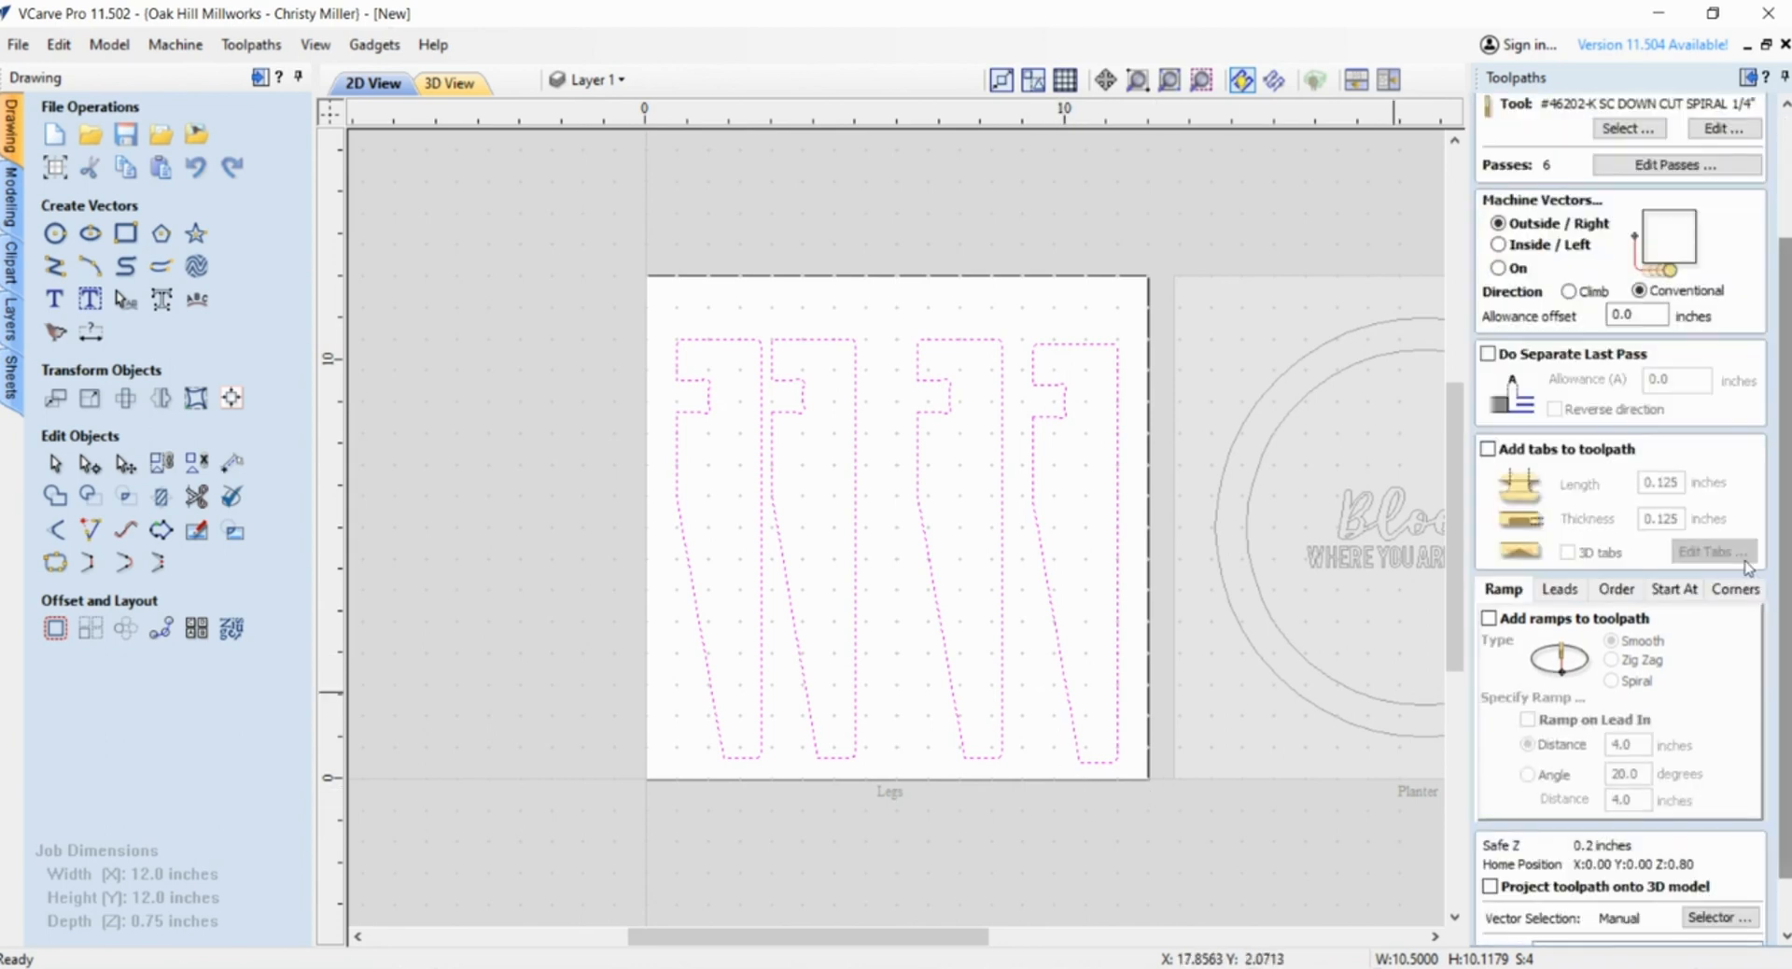
pyautogui.click(1488, 449)
pyautogui.click(1692, 560)
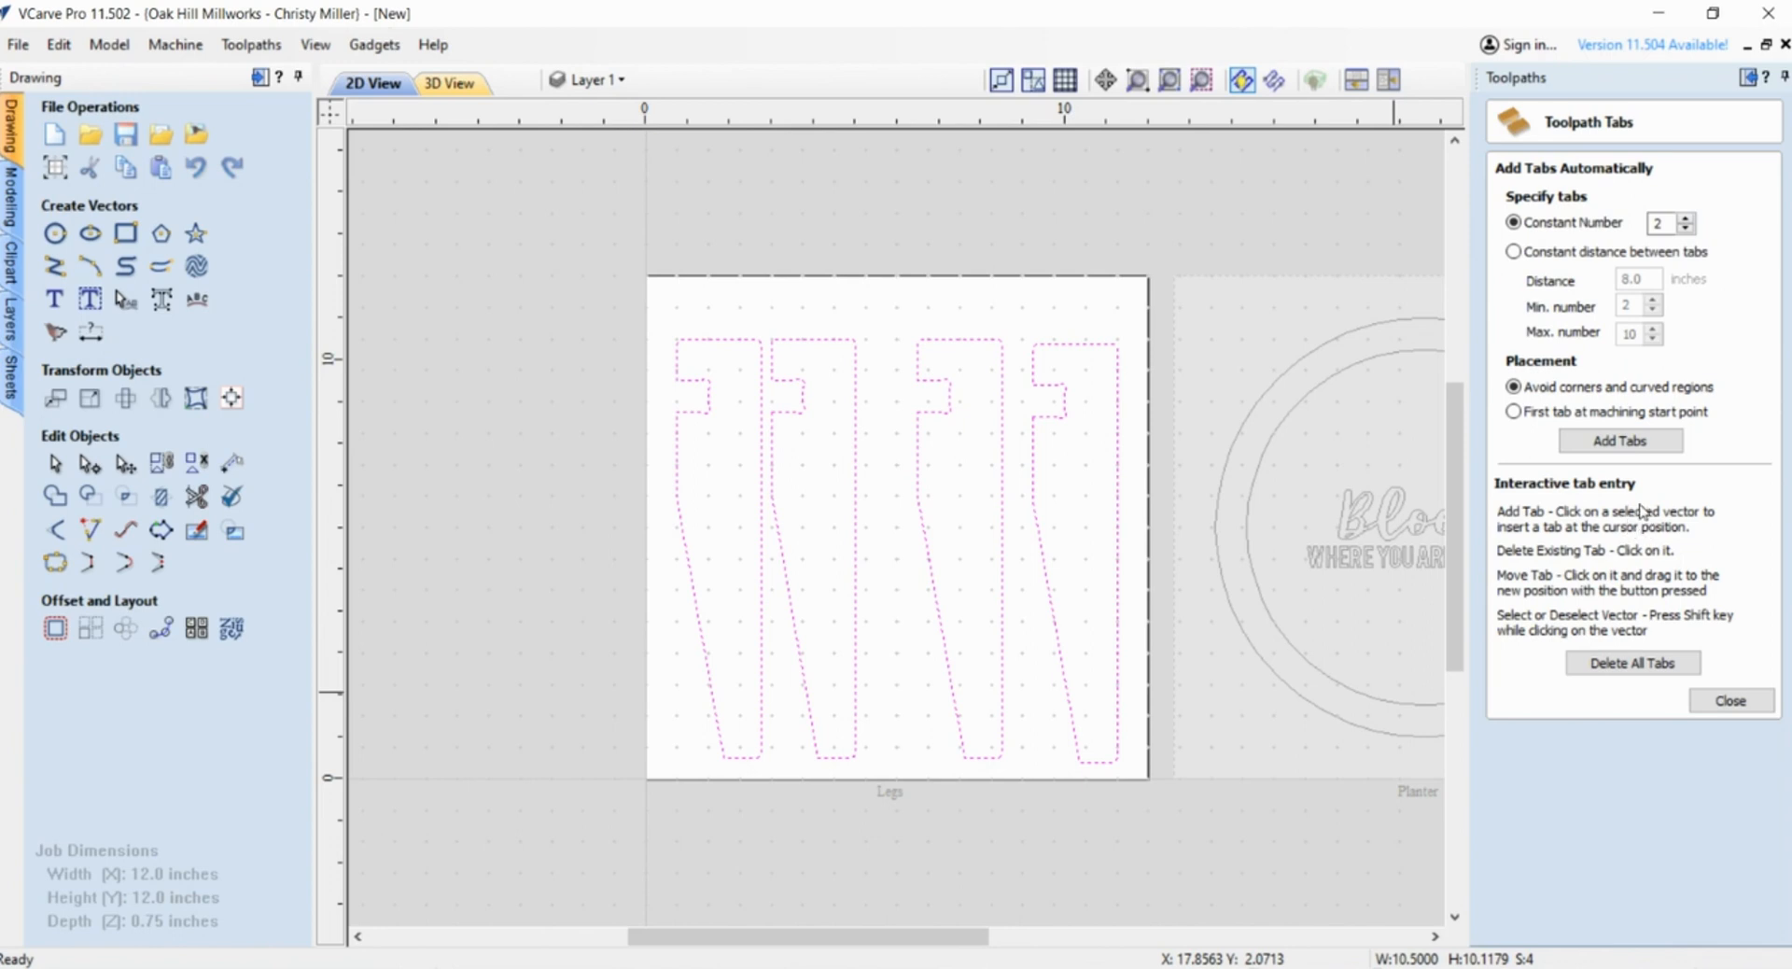
pyautogui.click(1626, 454)
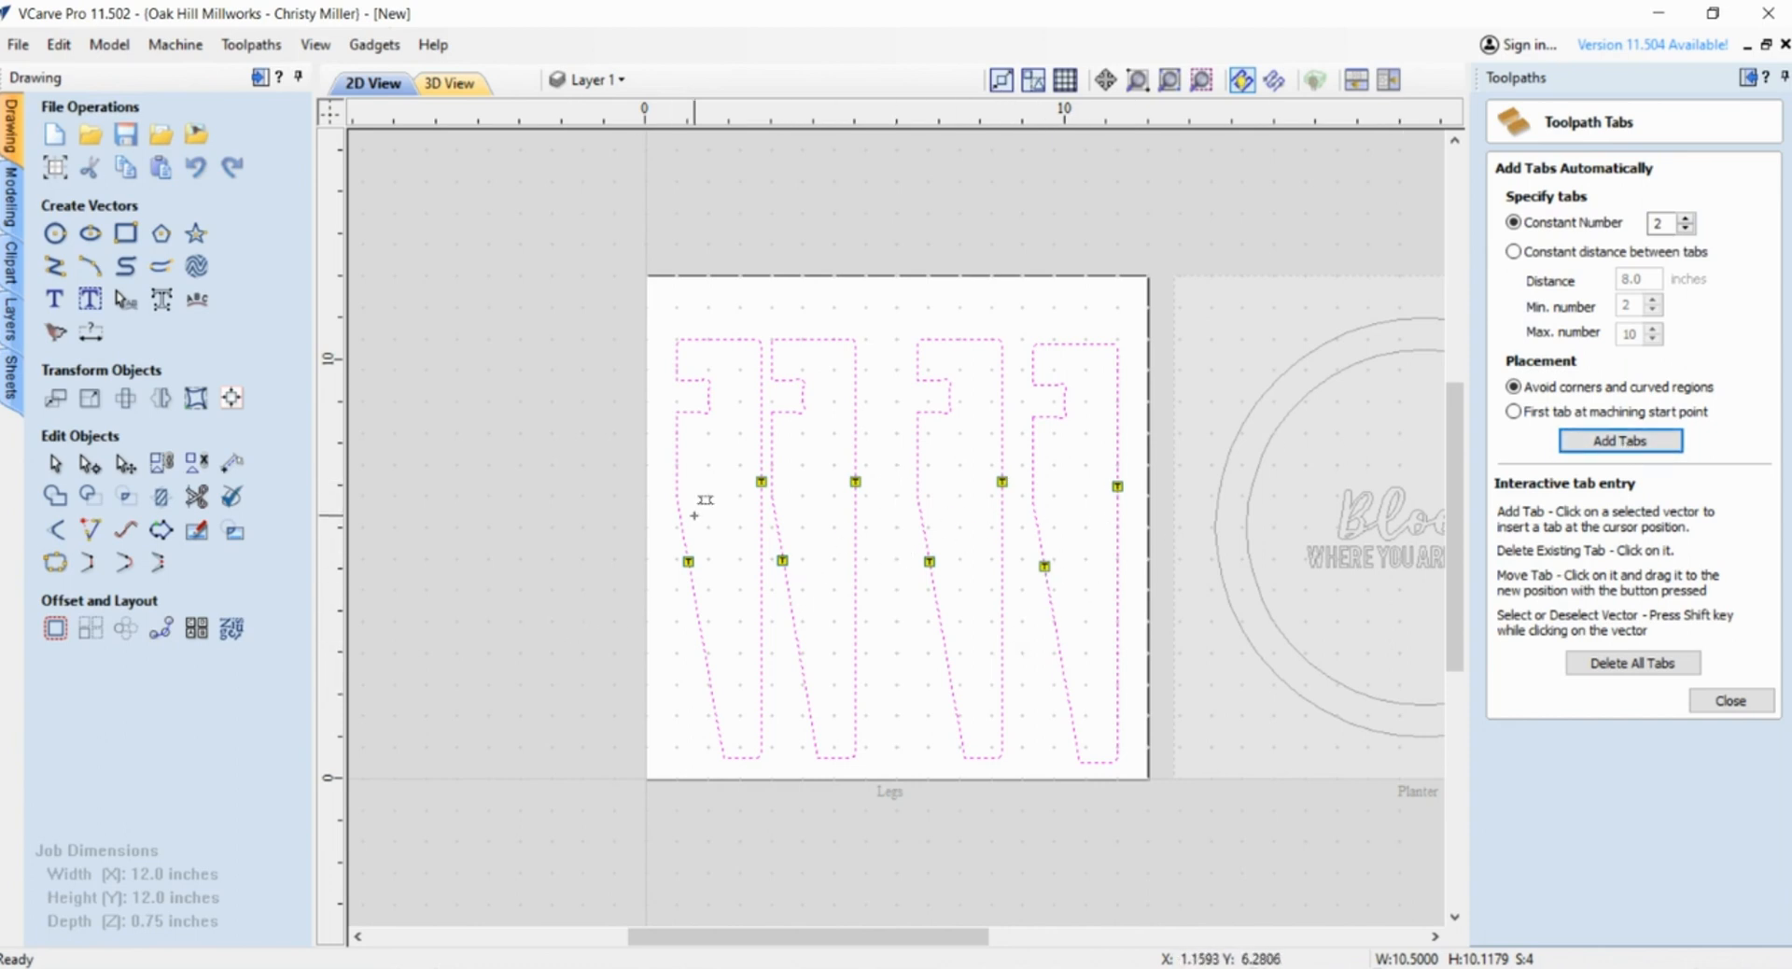
pyautogui.click(1753, 703)
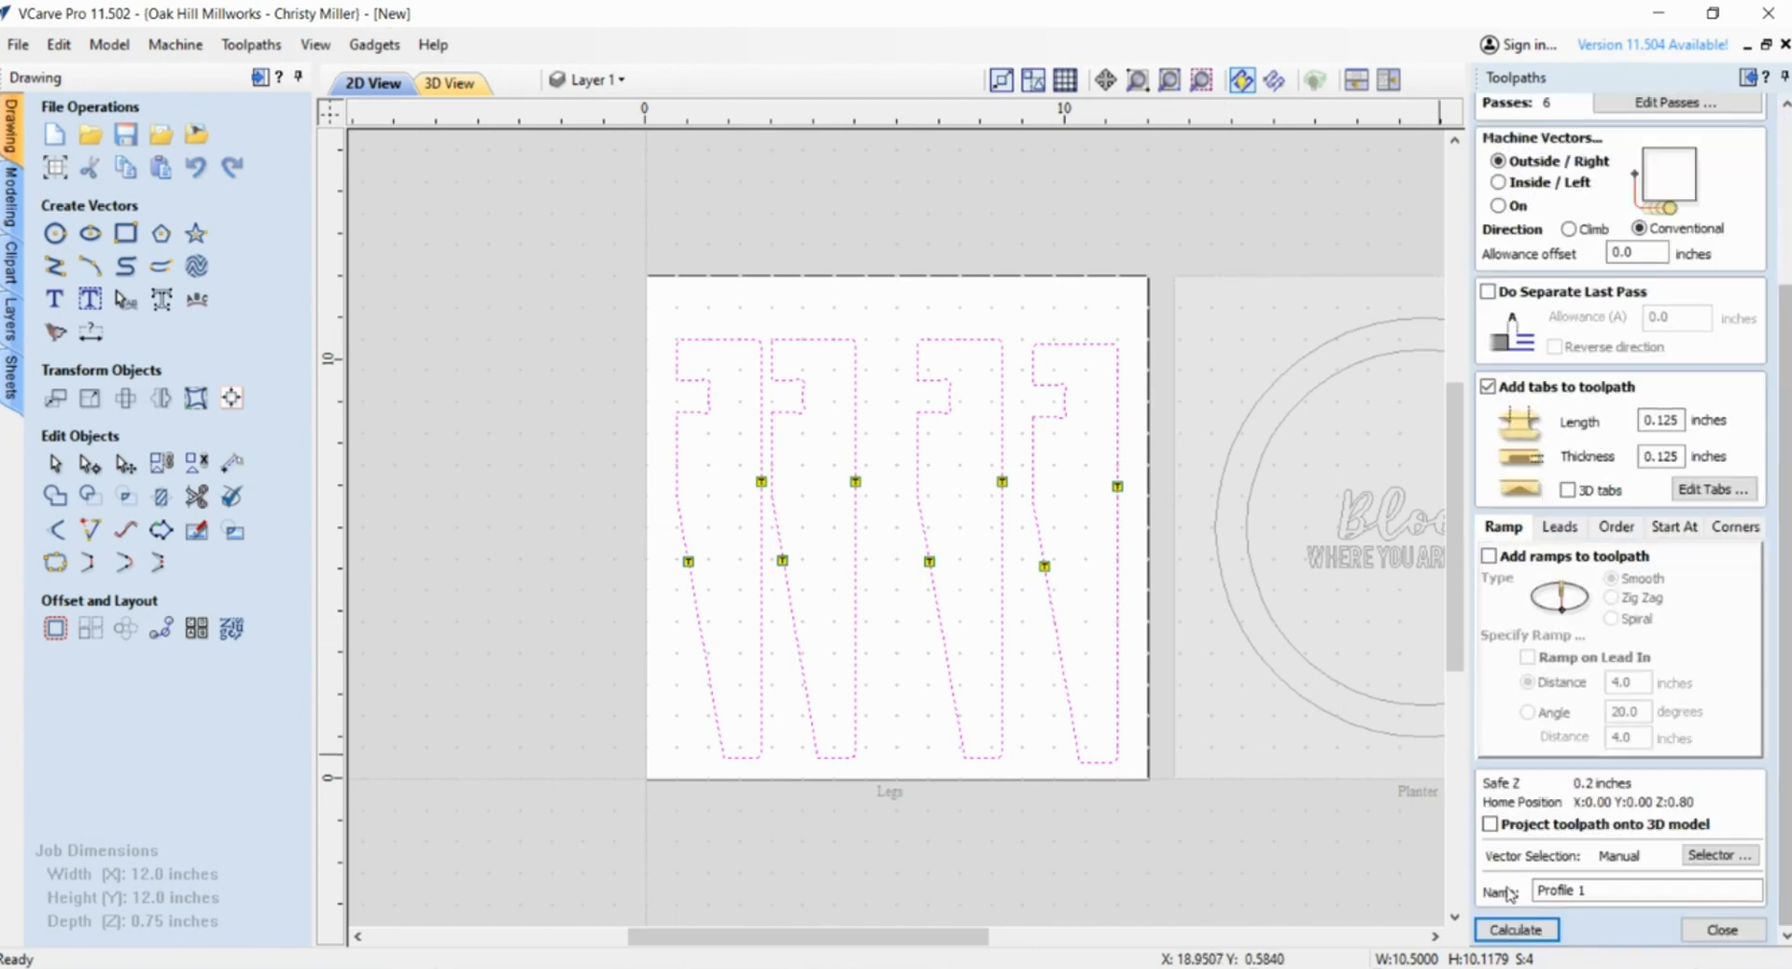
# - Name the legs' profile toolpath "Planter legs - .25" and calculate it, accepting the cut through the material
pyautogui.moveTo(1596, 888); pyautogui.dragTo(1466, 889)
pyautogui.write('Planter legs')
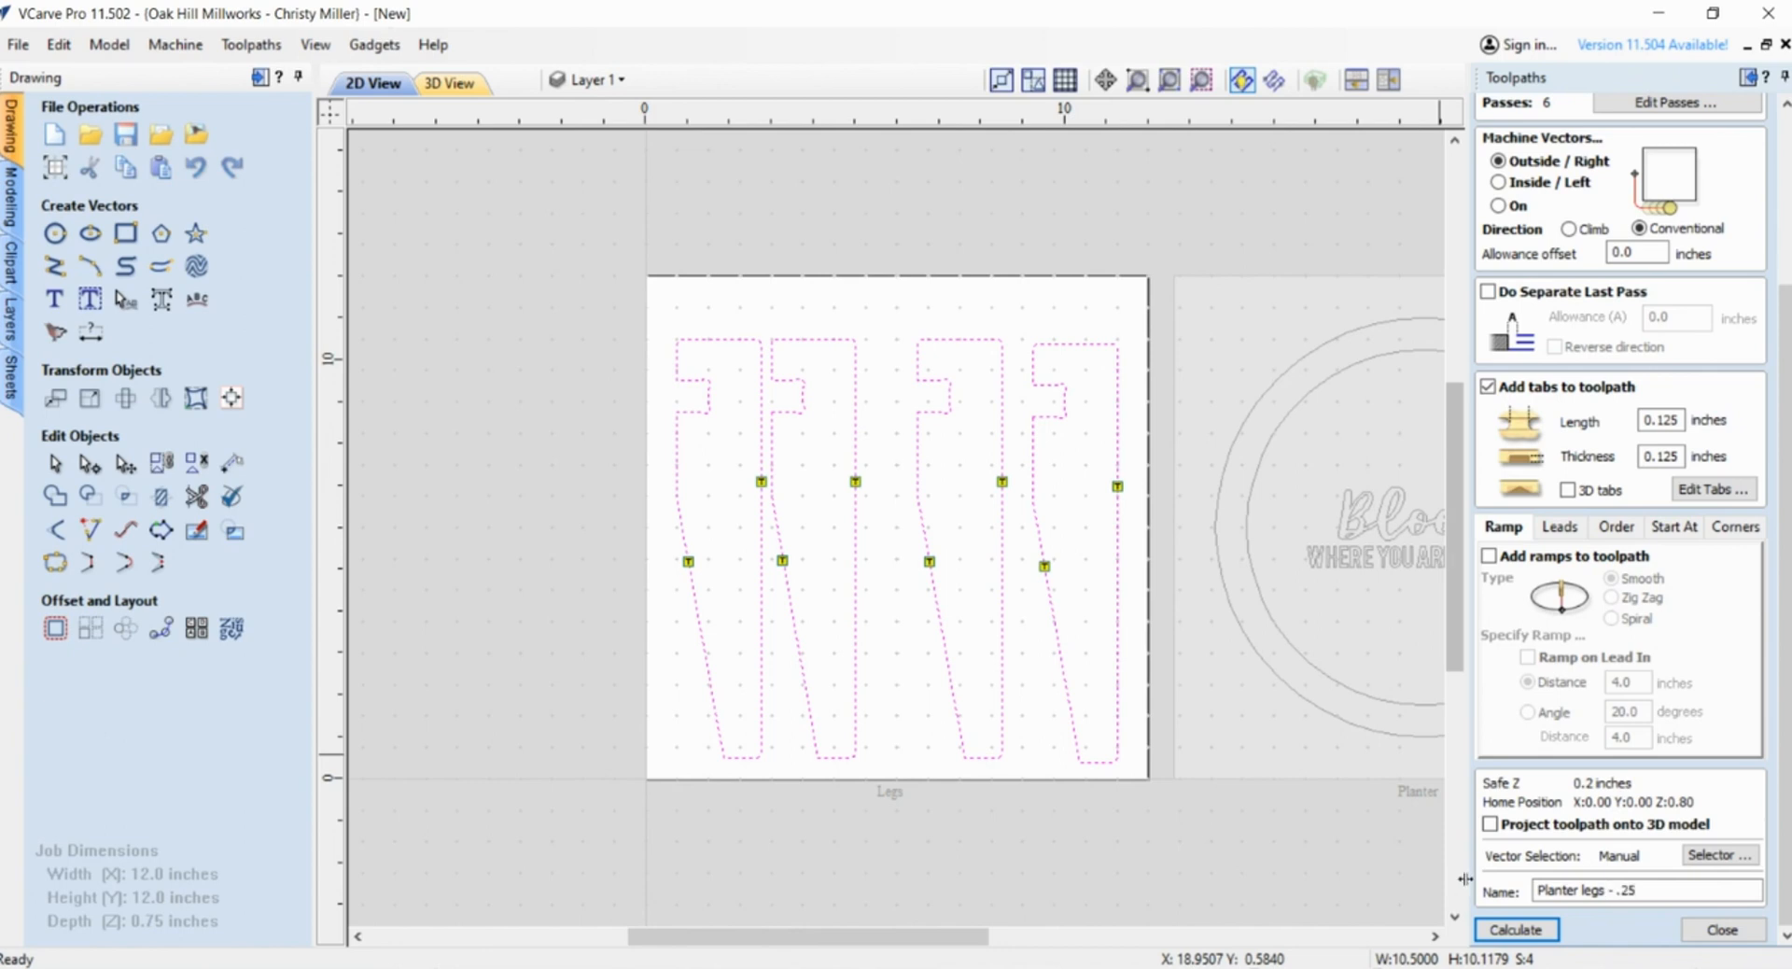
pyautogui.click(1522, 933)
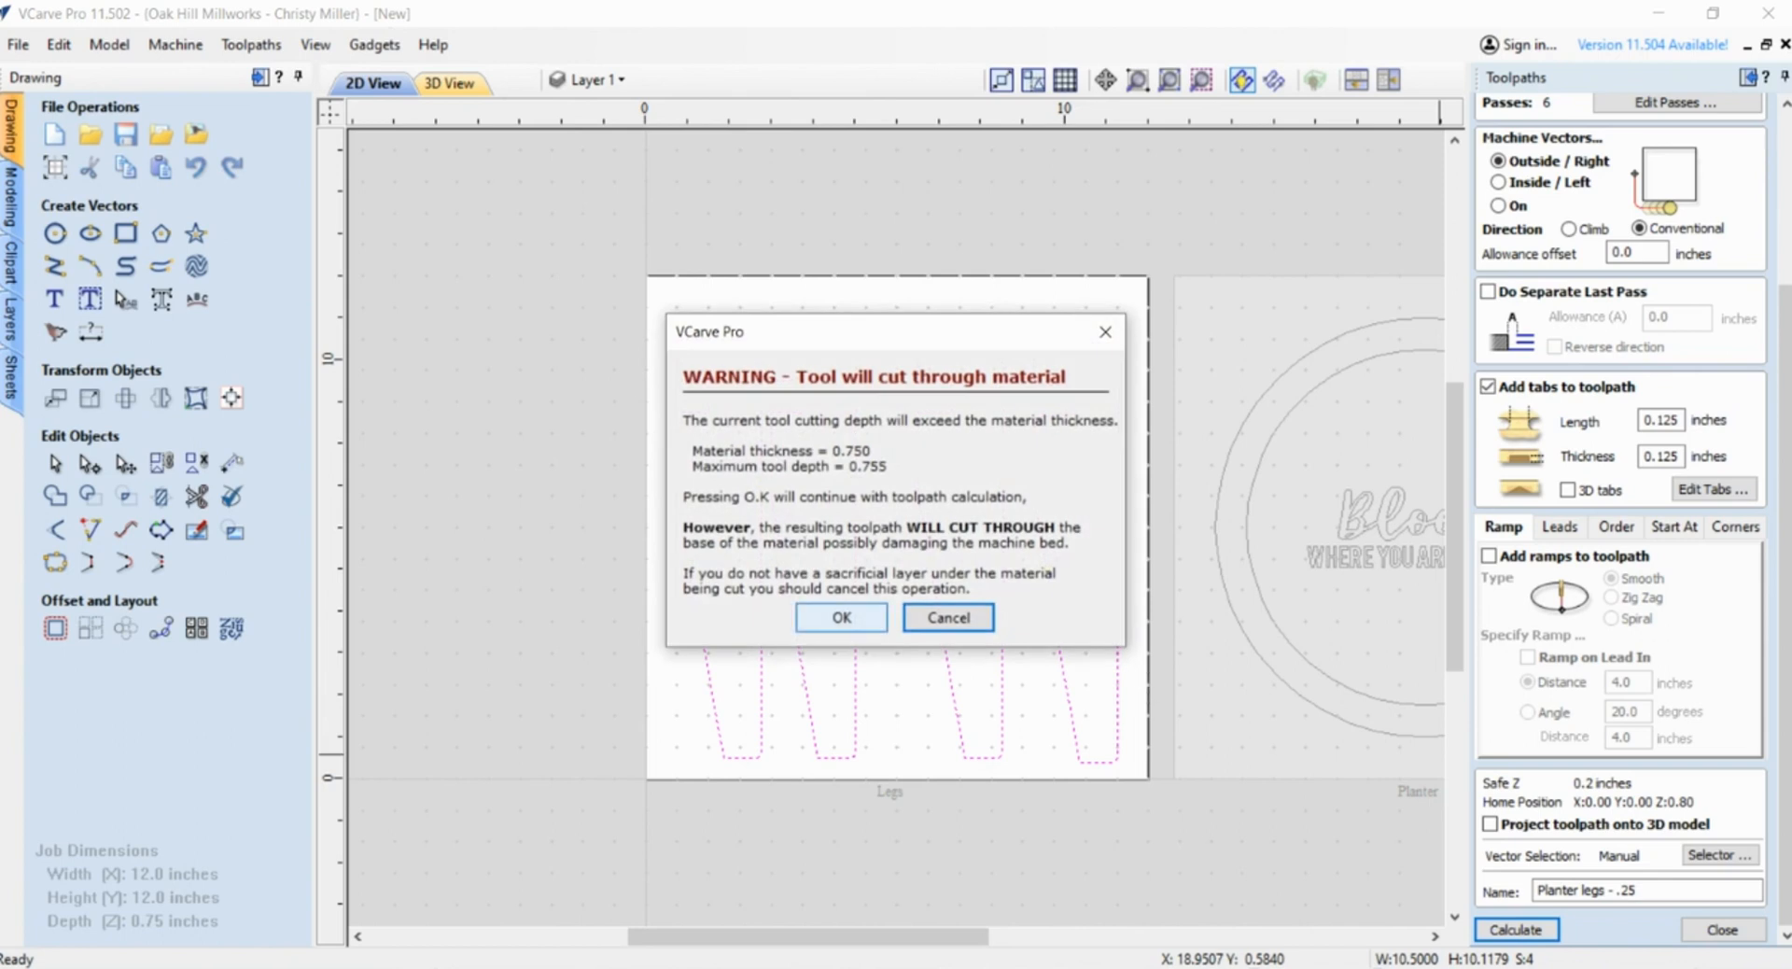
pyautogui.click(841, 617)
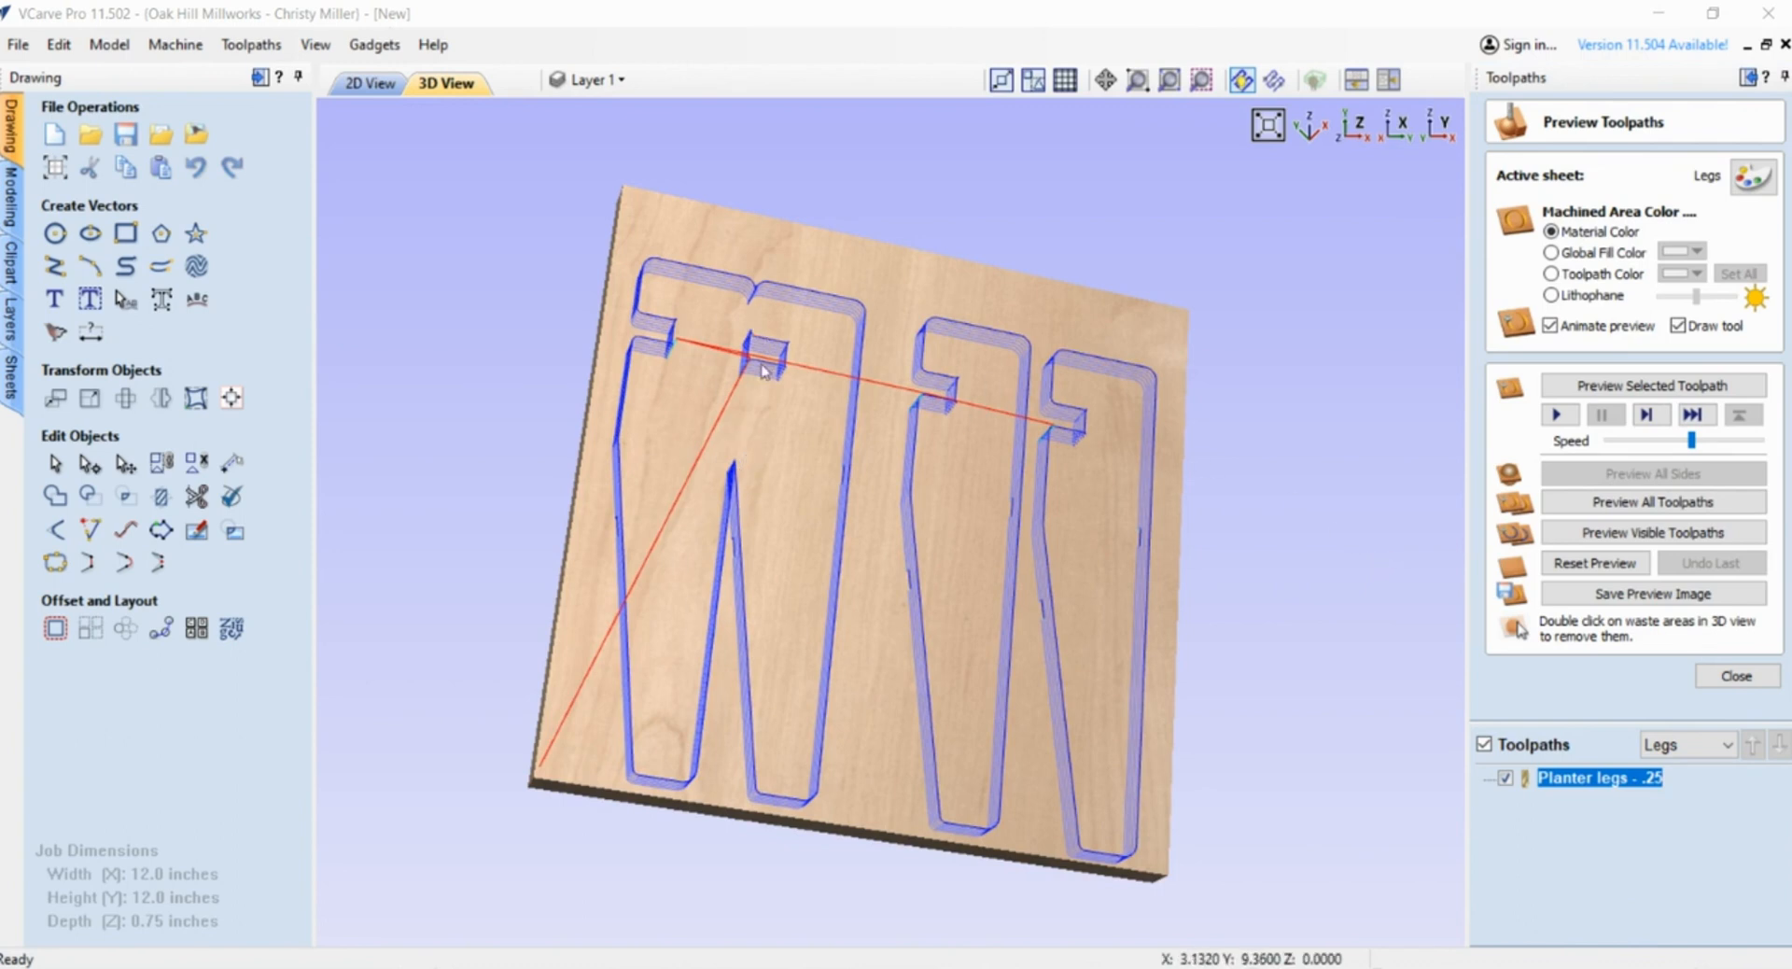
pyautogui.moveTo(980, 404); pyautogui.dragTo(973, 453)
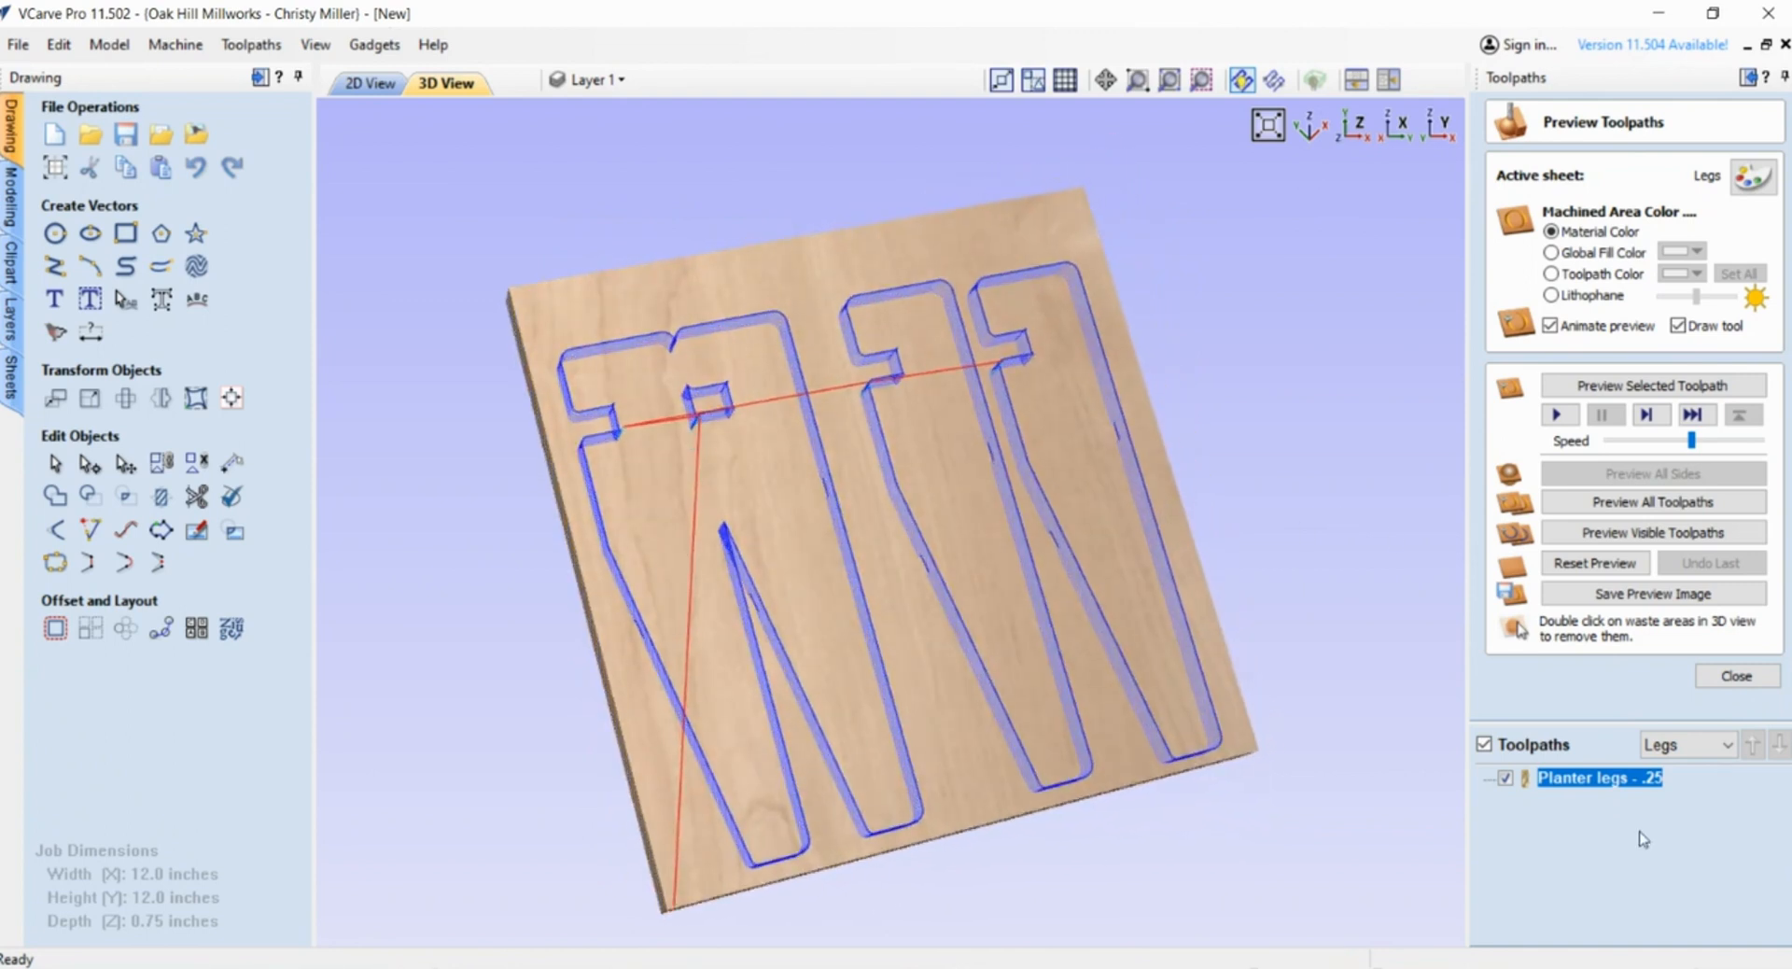
# - Reopen the "Planter legs - .25" toolpath, shift the four legs slightly right, and move the second leg farther from the first
pyautogui.doubleClick(1600, 780)
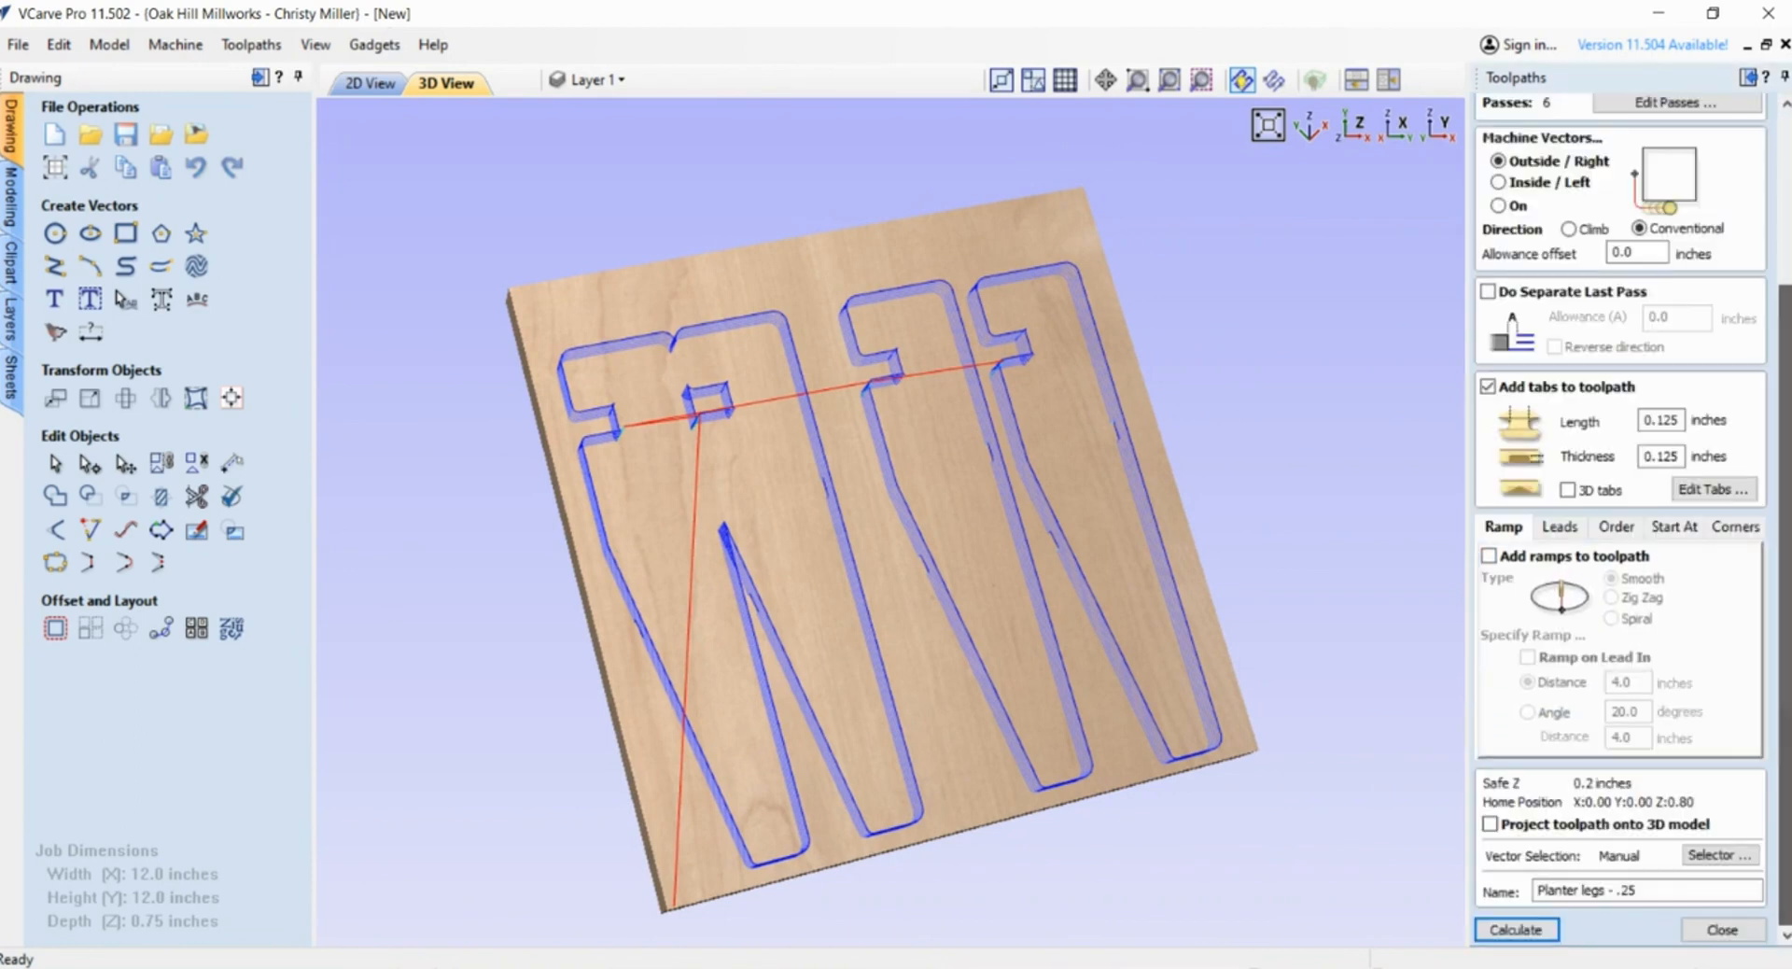
pyautogui.click(371, 82)
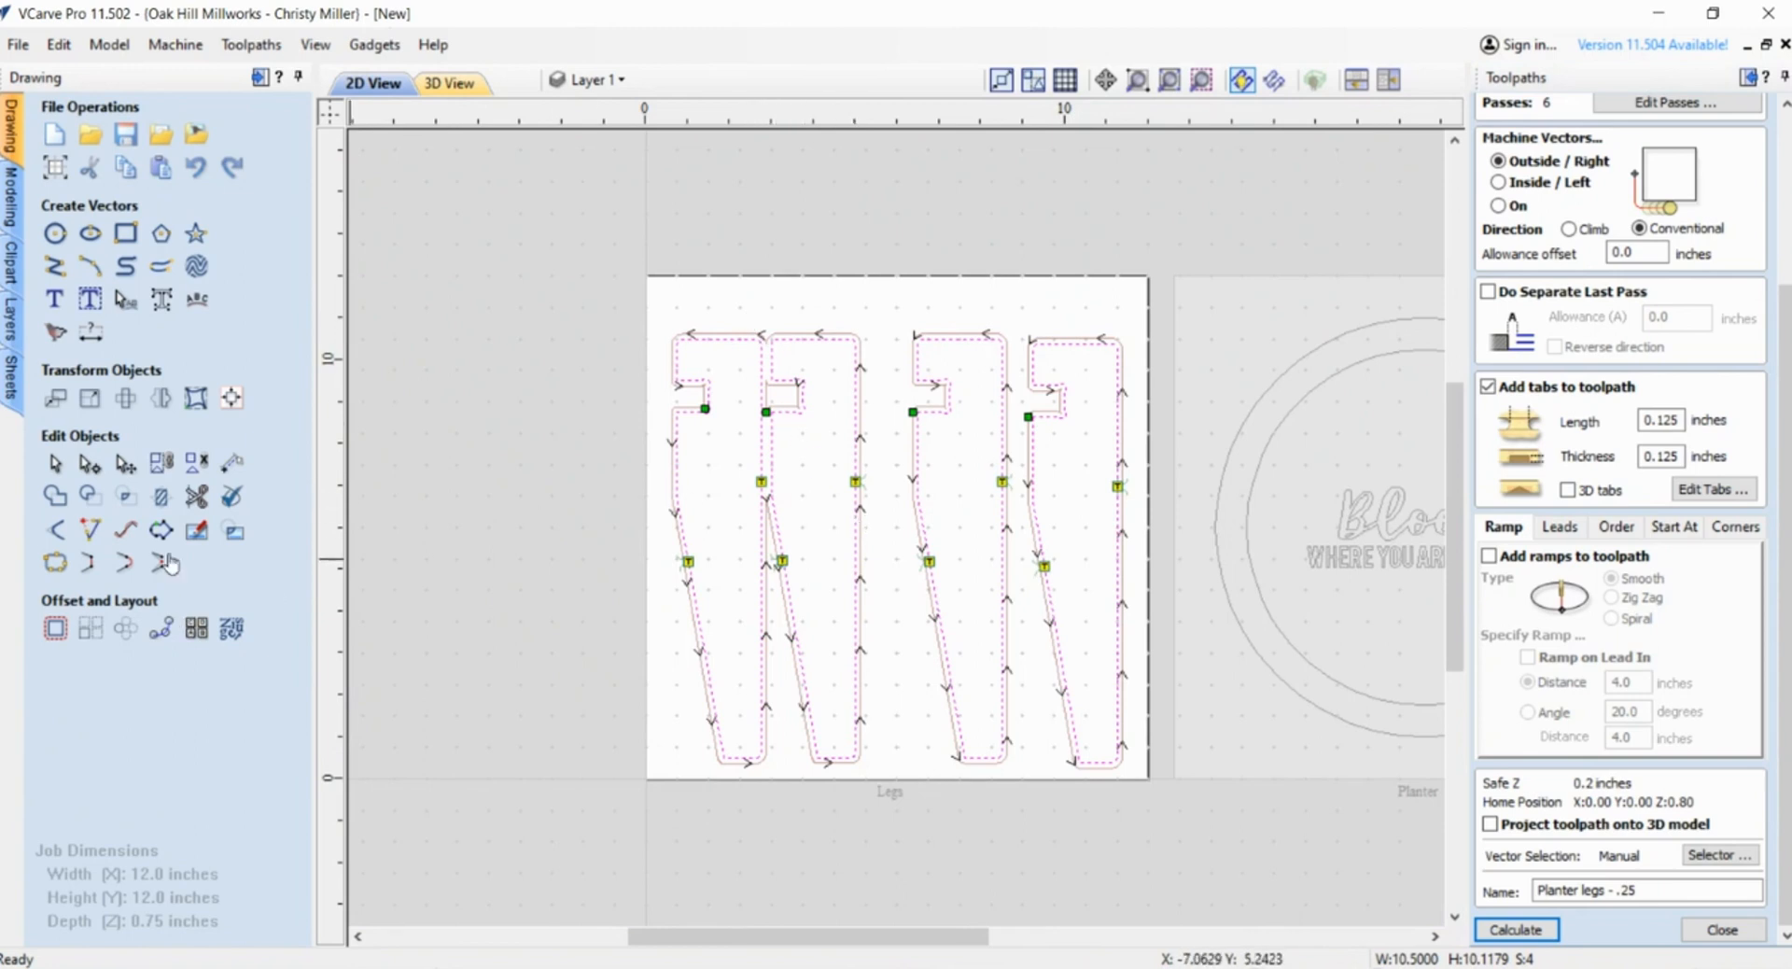
pyautogui.click(125, 462)
pyautogui.moveTo(859, 483); pyautogui.dragTo(869, 484)
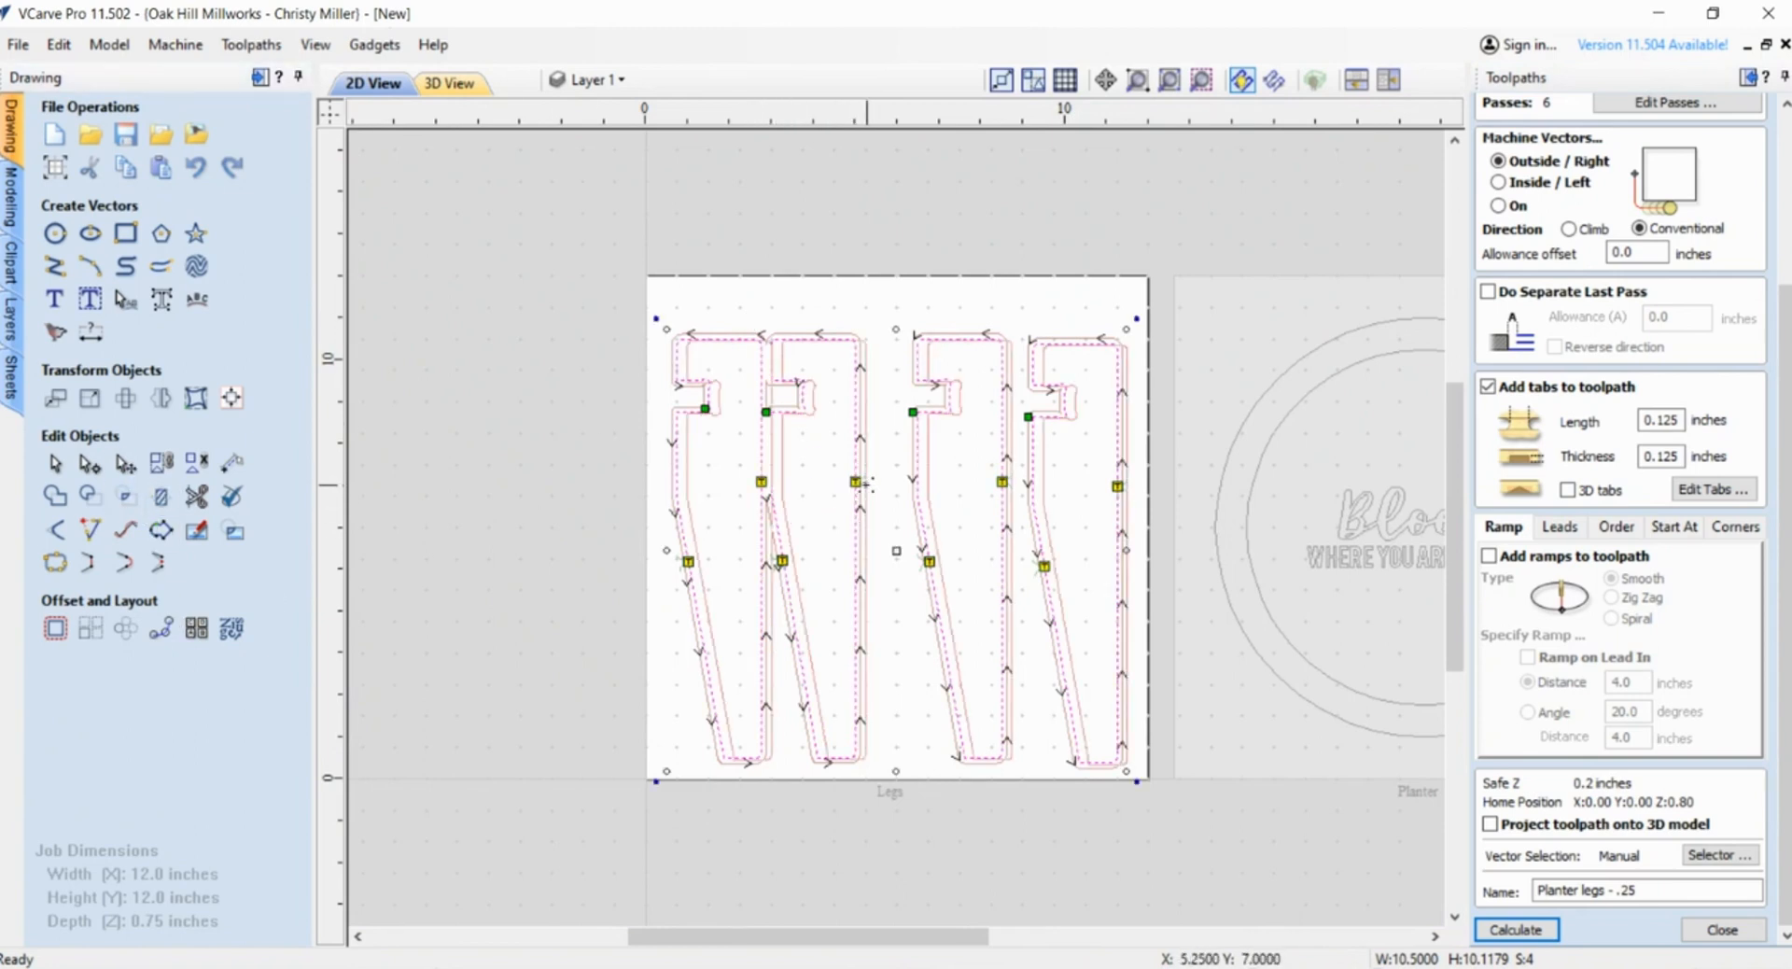
pyautogui.click(855, 826)
pyautogui.click(809, 653)
pyautogui.moveTo(809, 654); pyautogui.dragTo(825, 652)
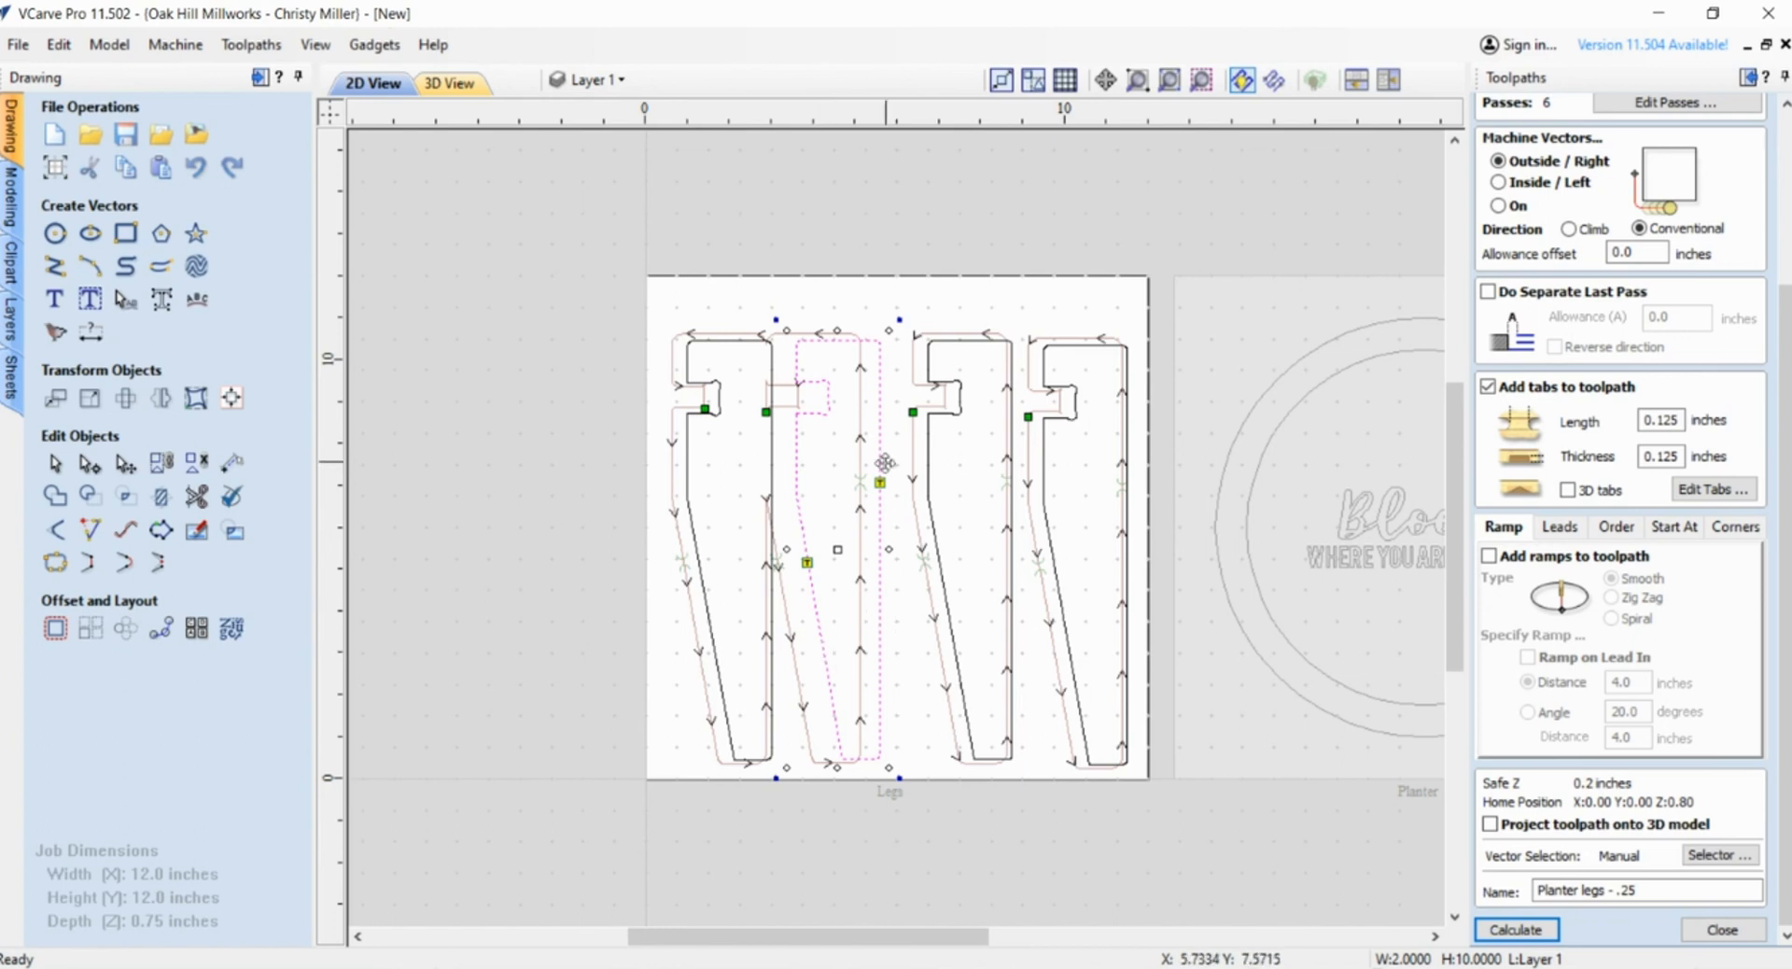
# - Recalculate "Planter legs - .25" with only the second leg selected, accepting the cut through the material, and reset the preview
pyautogui.scroll(2, 819, 485)
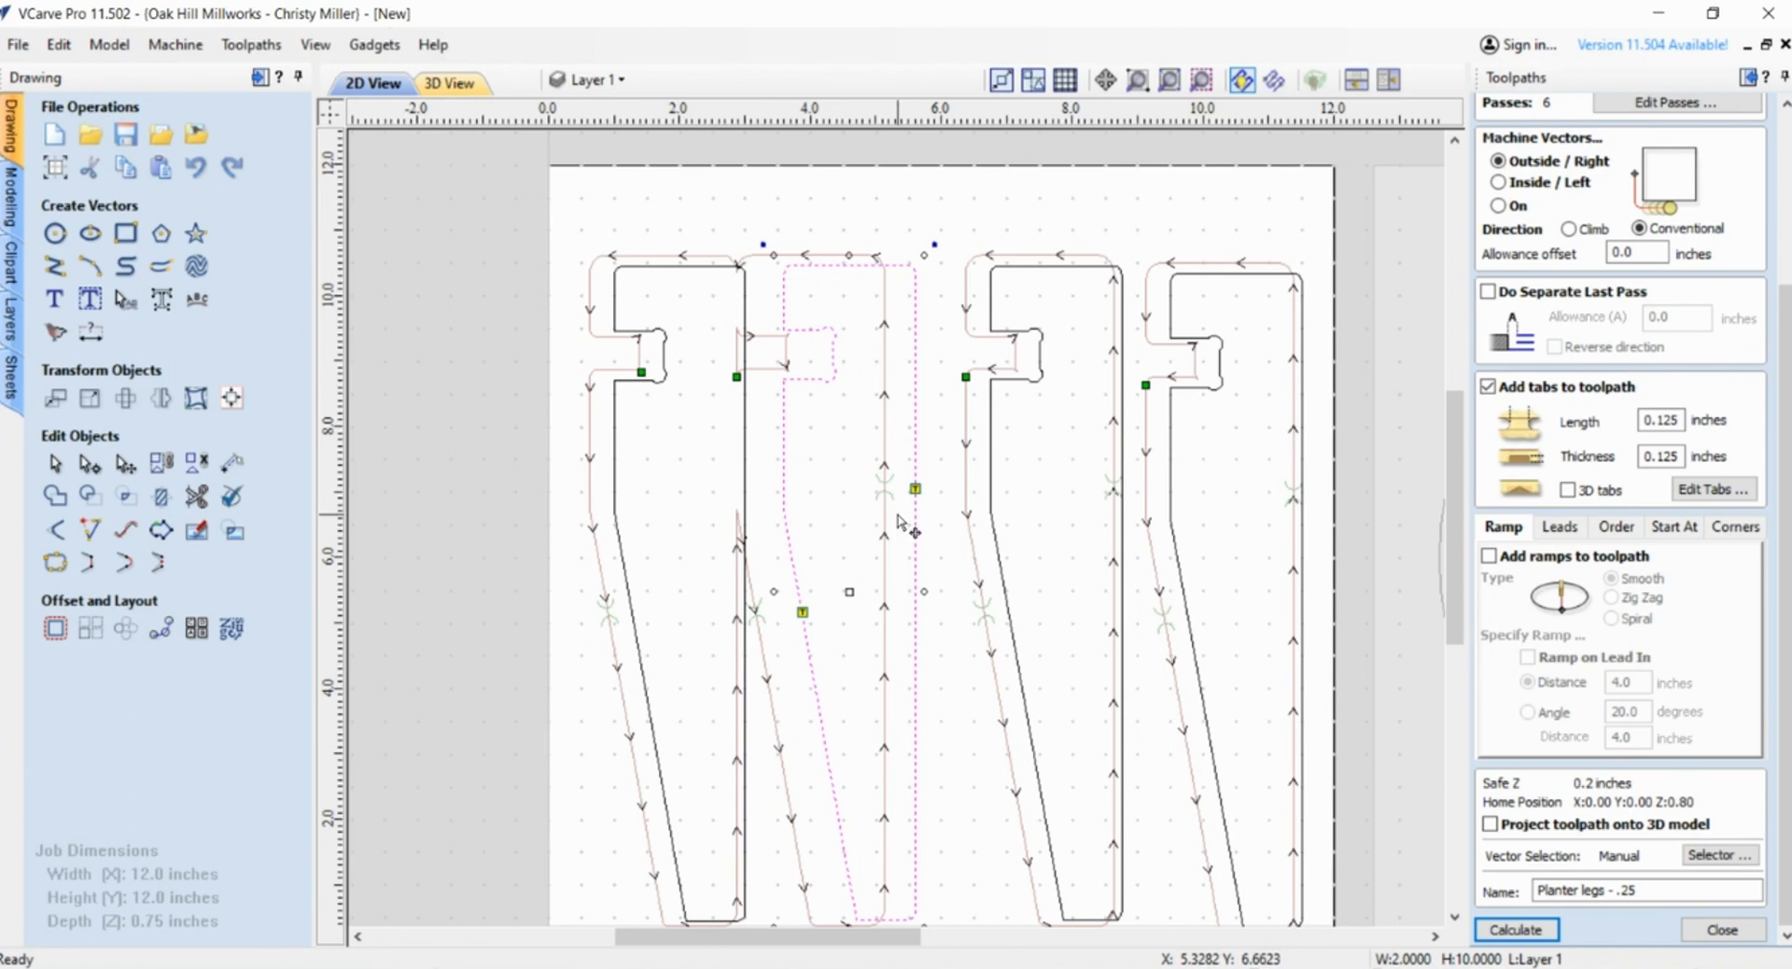
pyautogui.scroll(-1, 983, 462)
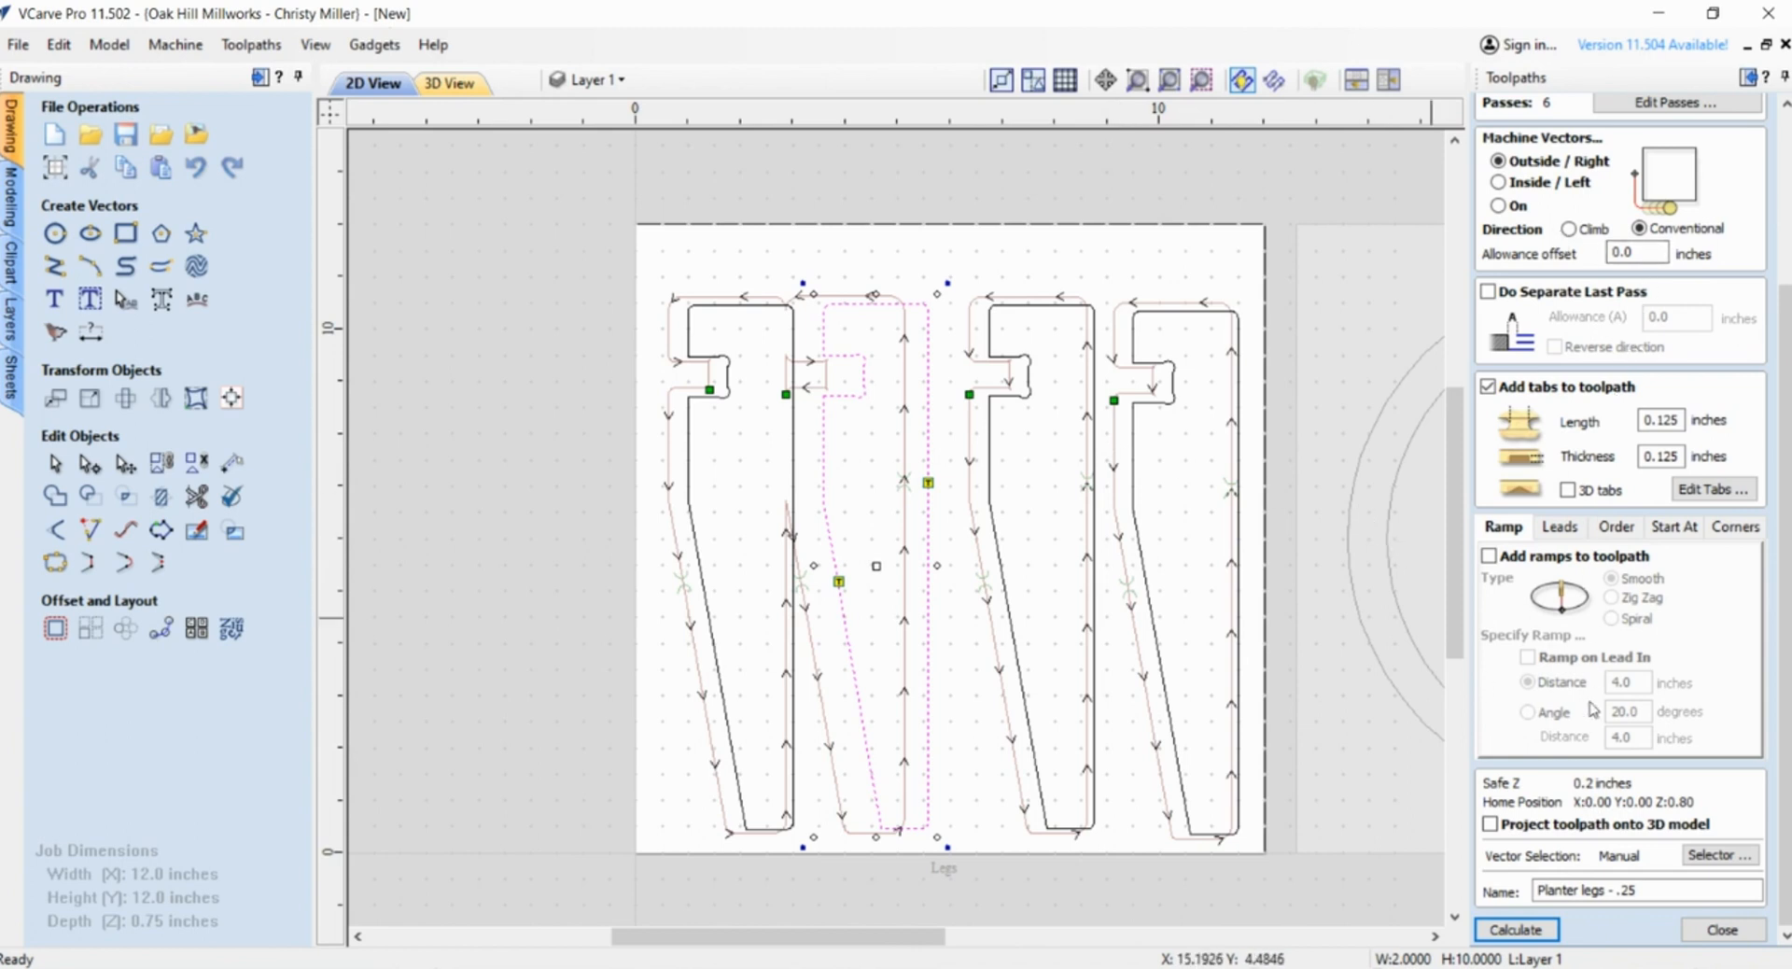
pyautogui.click(1516, 930)
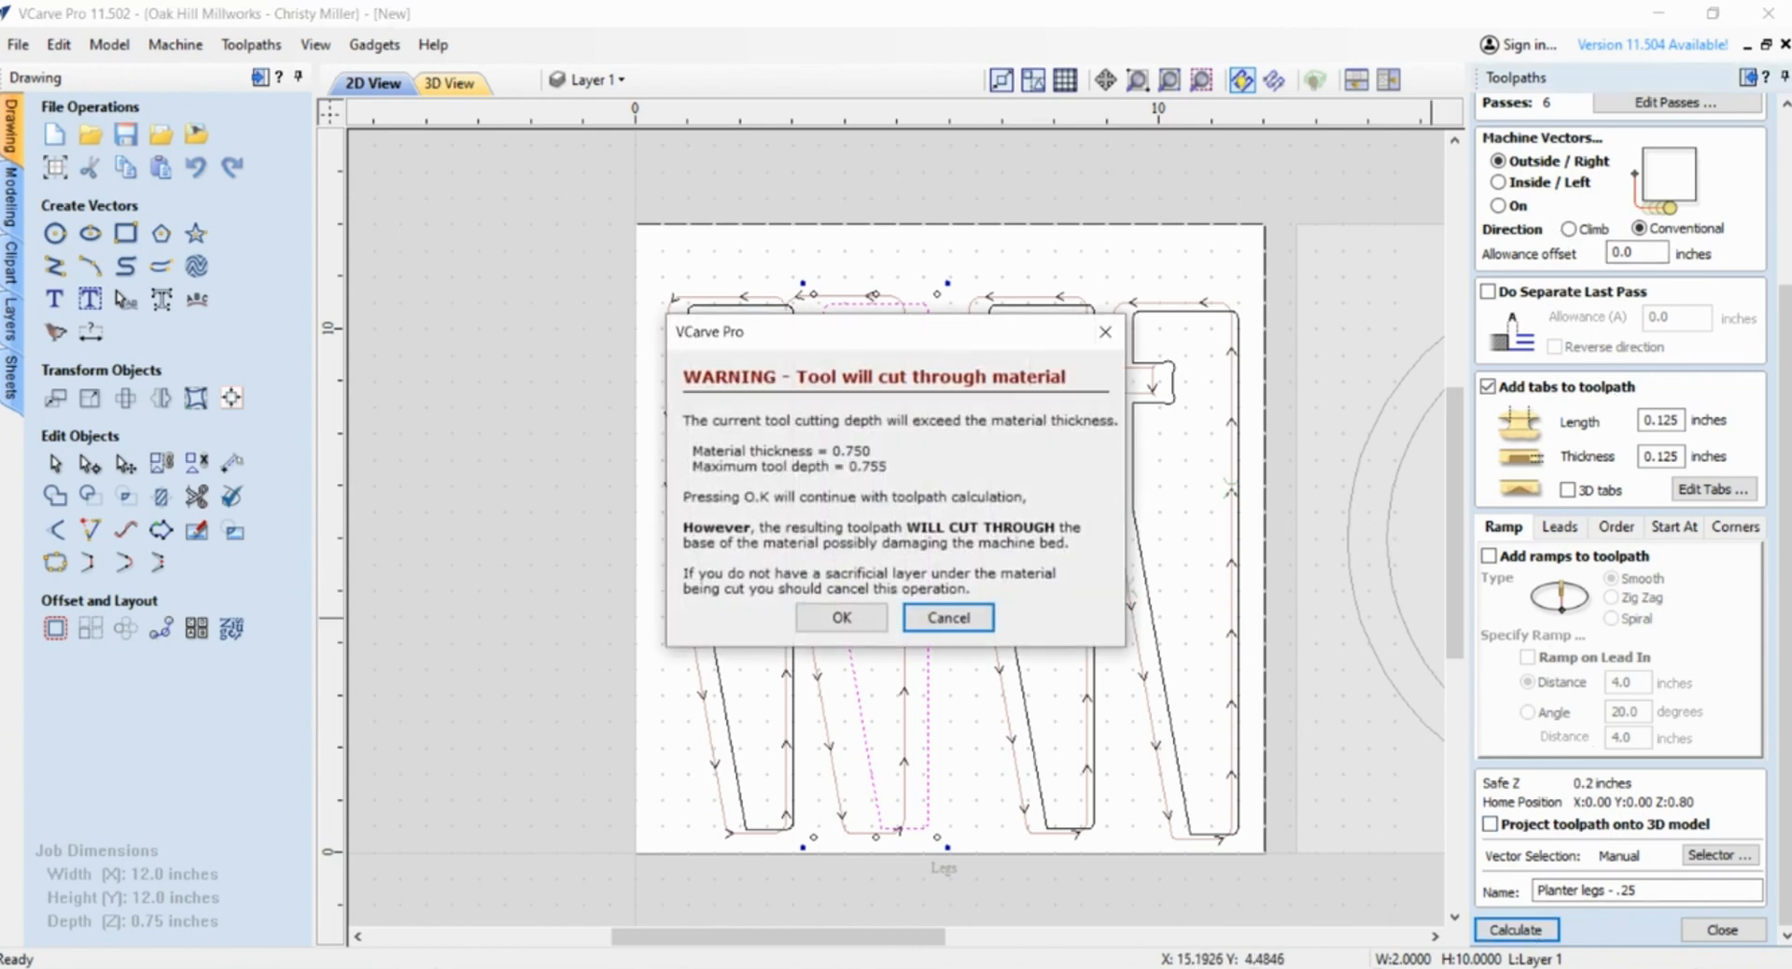
pyautogui.click(841, 617)
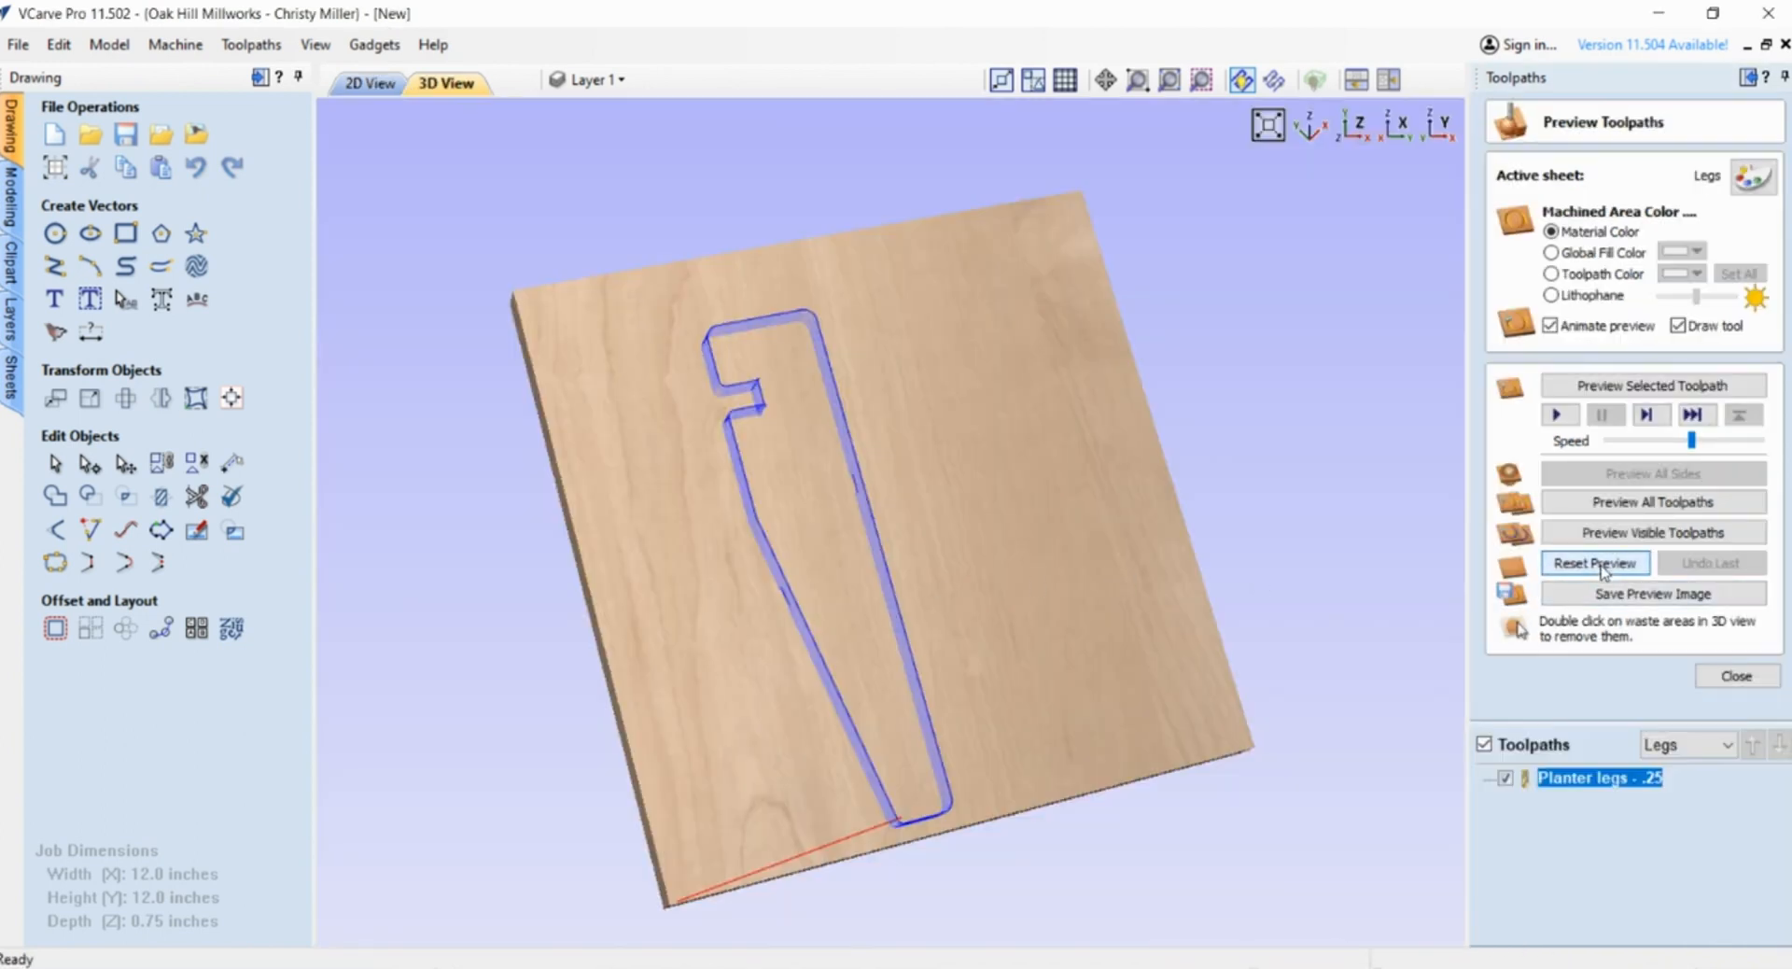
pyautogui.click(1552, 558)
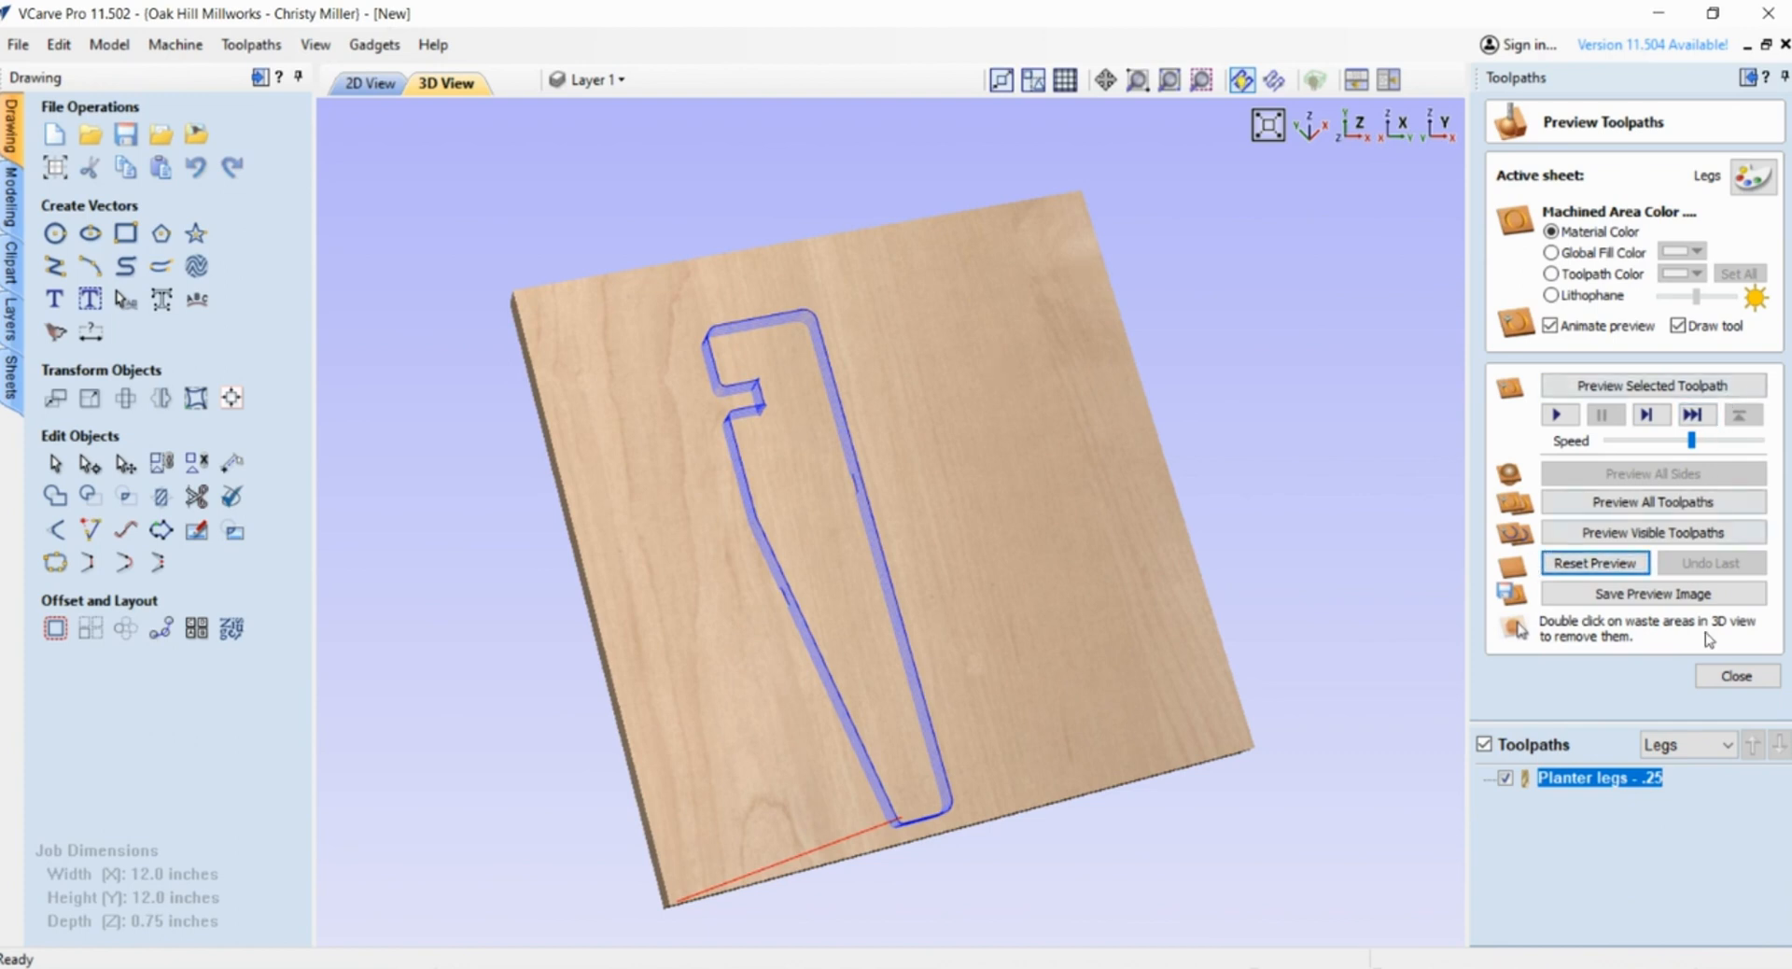
# - Create another profile toolpath named "Planter legs - .25" on all four legs and calculate it, accepting the cut through the material
pyautogui.click(373, 83)
pyautogui.moveTo(1223, 788); pyautogui.dragTo(751, 445)
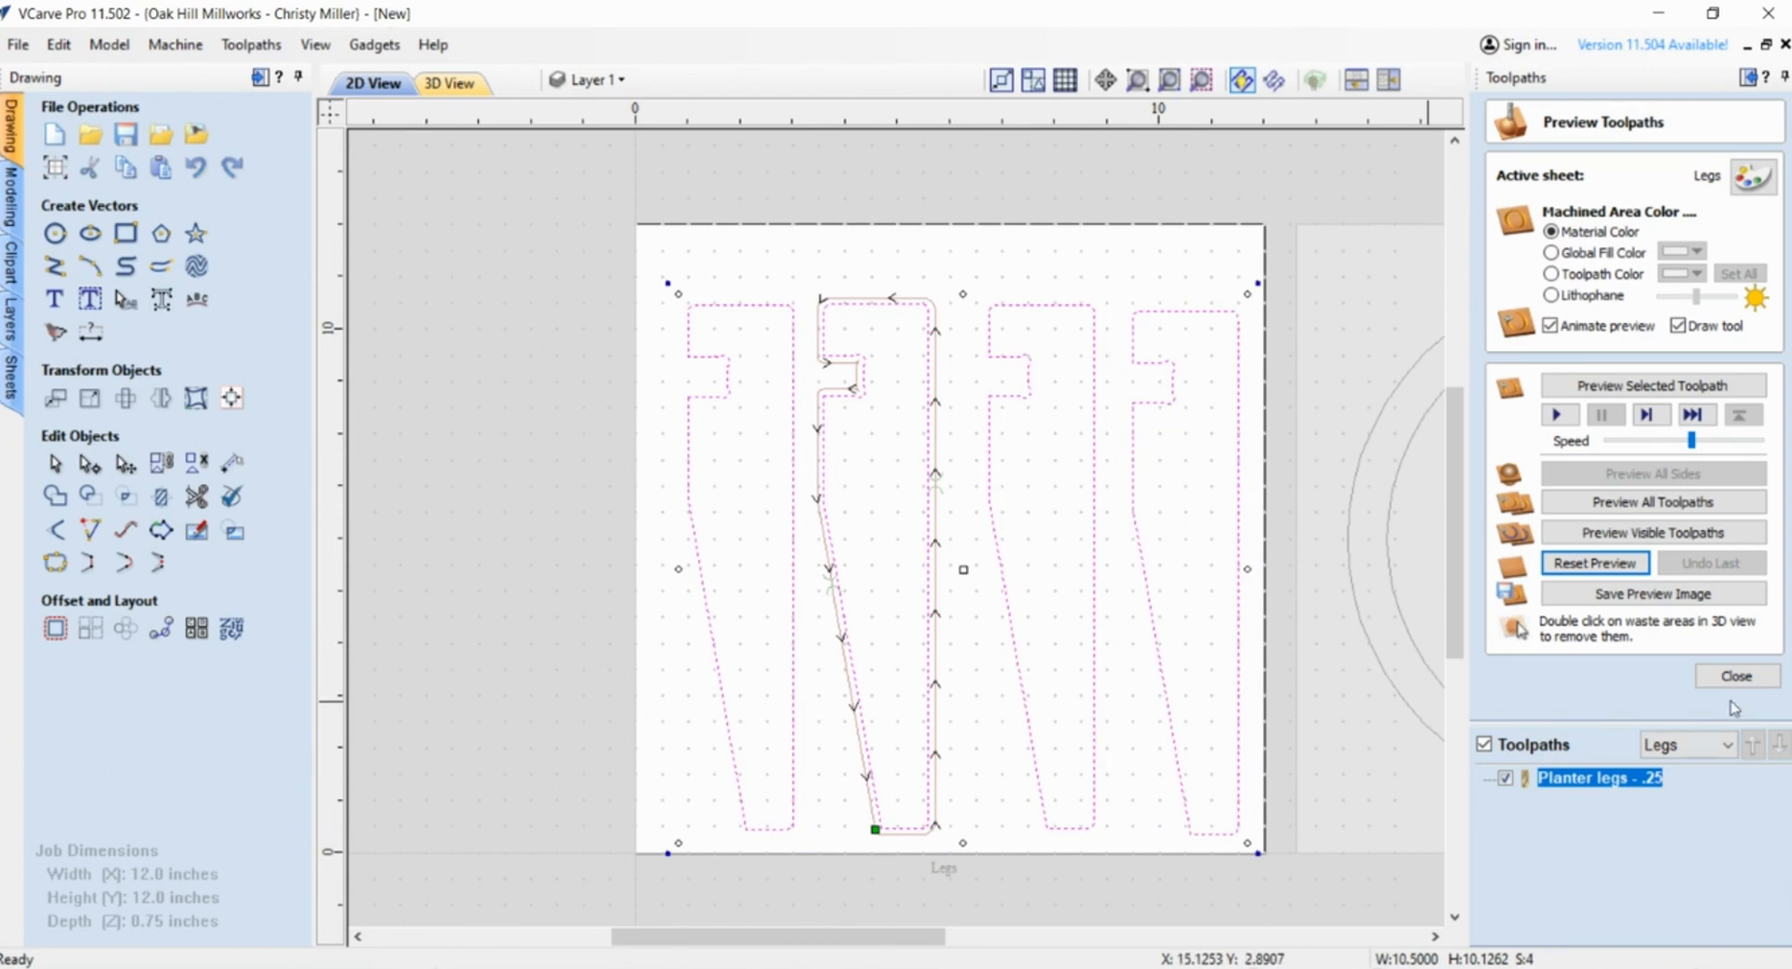
pyautogui.click(1736, 676)
pyautogui.click(1505, 238)
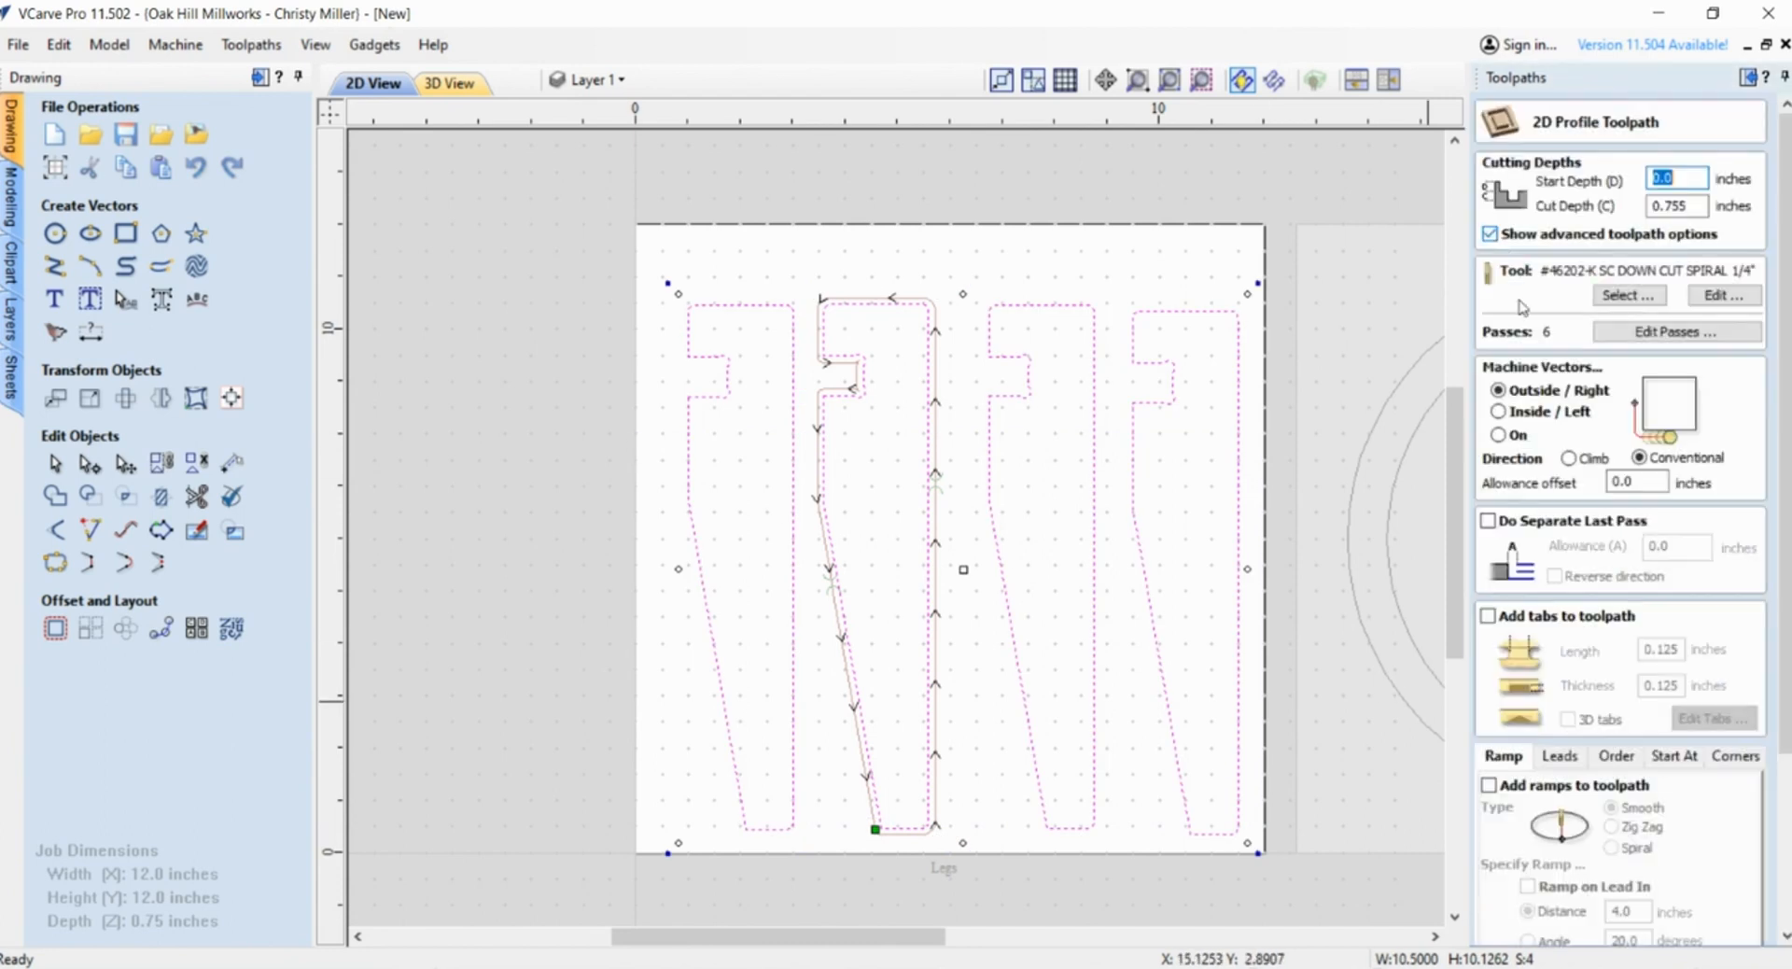
pyautogui.moveTo(1784, 474); pyautogui.dragTo(1787, 628)
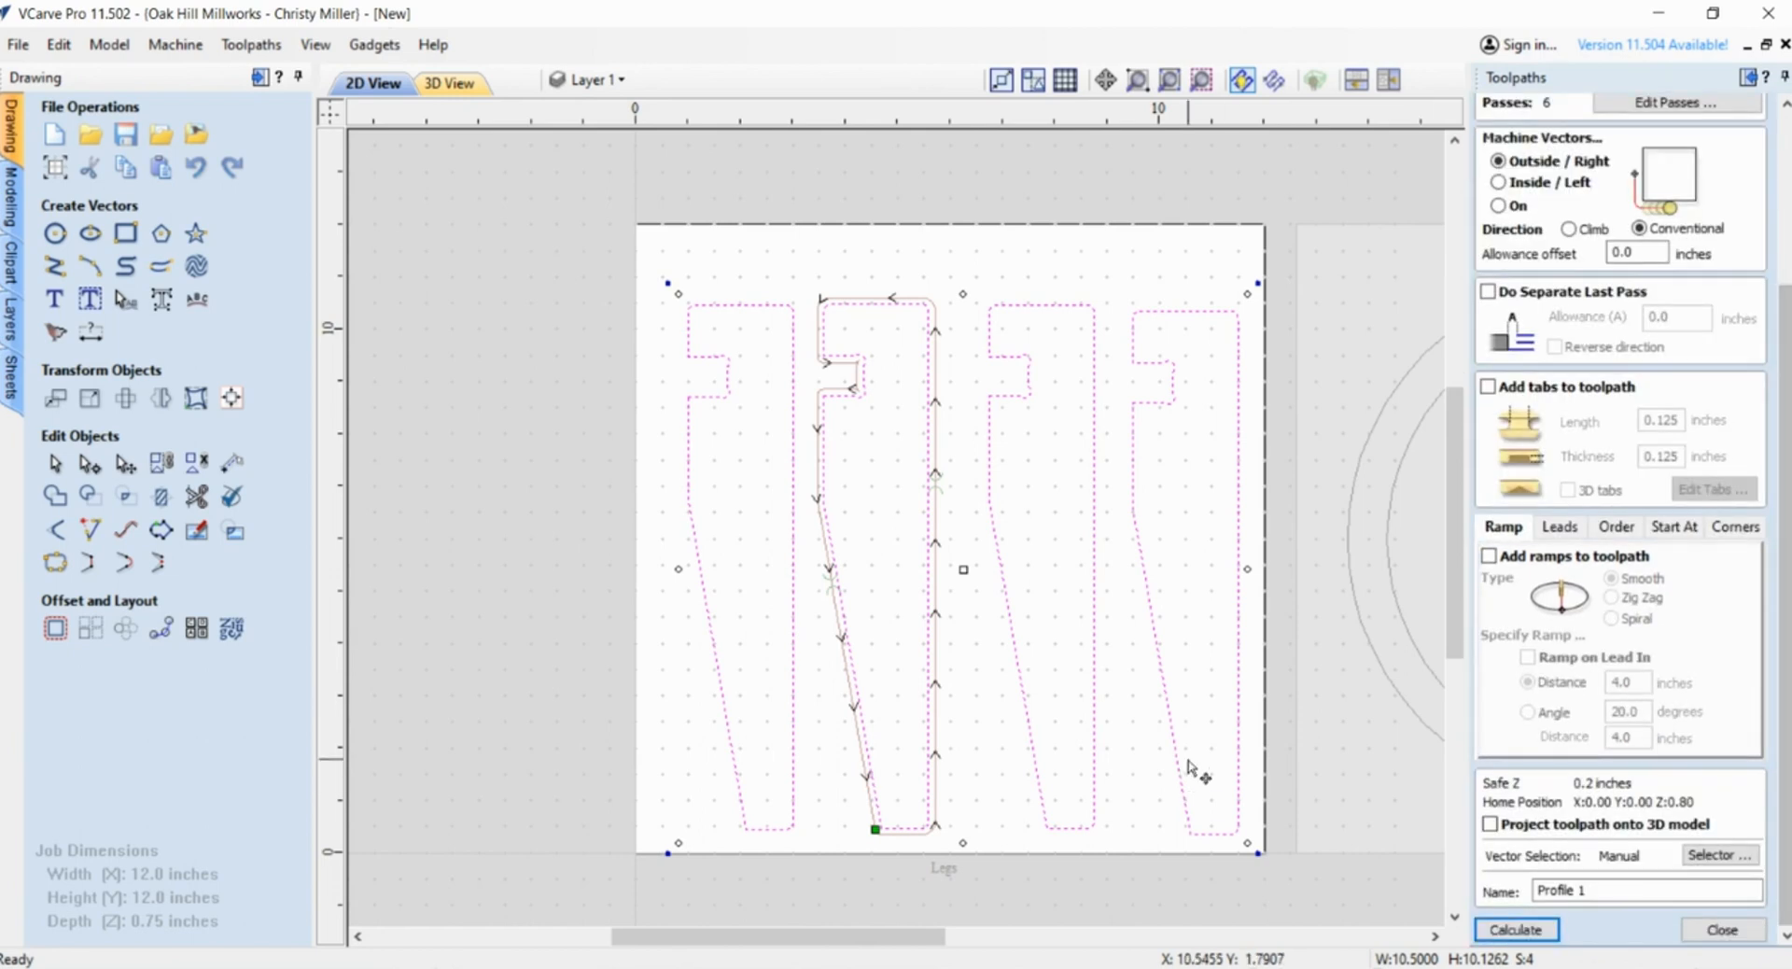
pyautogui.moveTo(1596, 891); pyautogui.dragTo(1467, 875)
pyautogui.write('Planter legs')
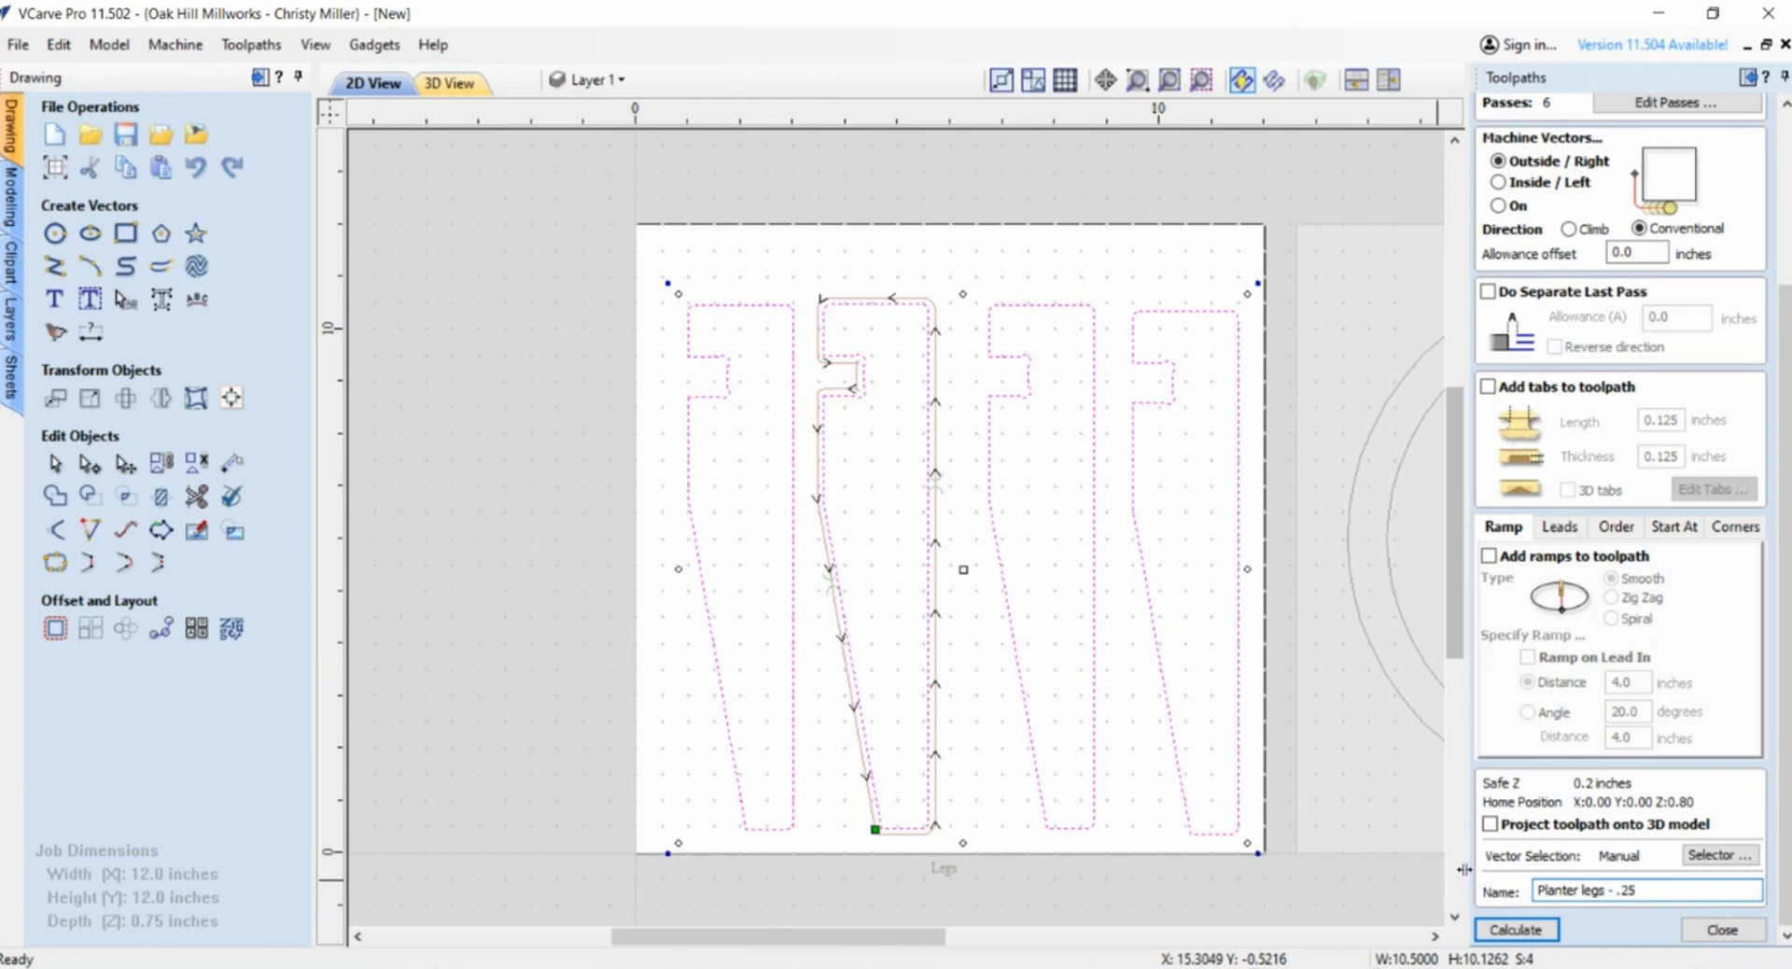
pyautogui.click(1516, 930)
pyautogui.click(948, 613)
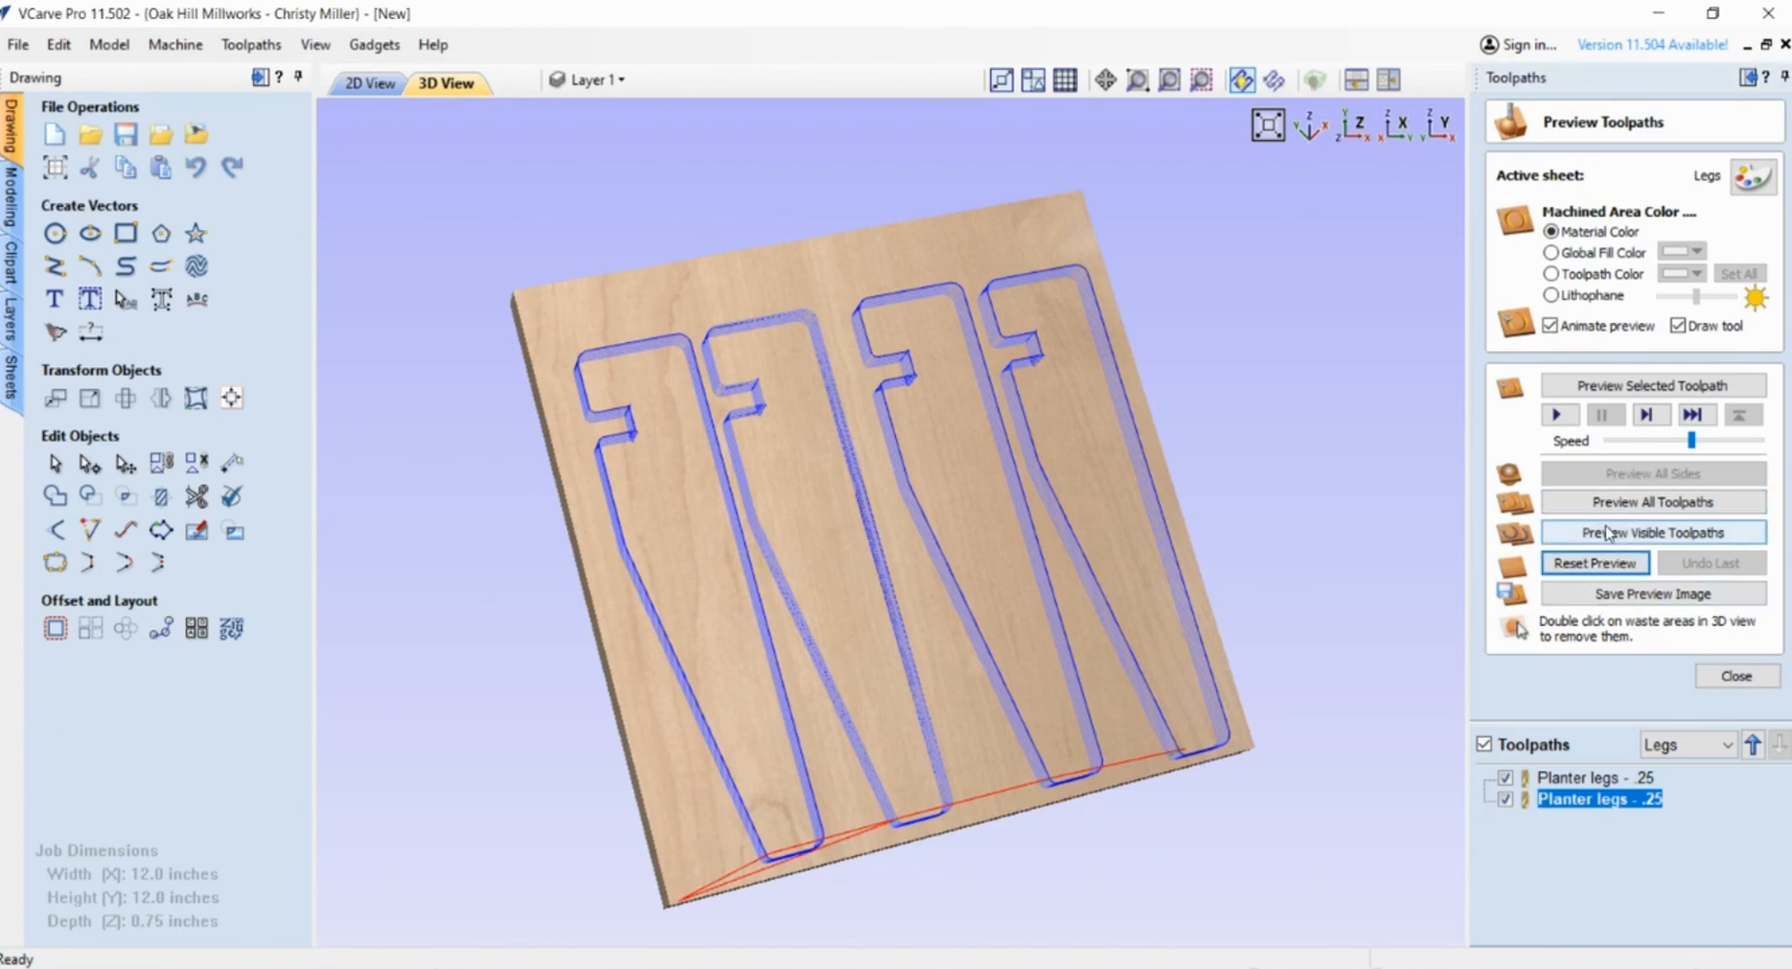
# - Show only the second "Planter legs - .25" toolpath and simulate the visible toolpath on the Legs sheet
pyautogui.click(1484, 744)
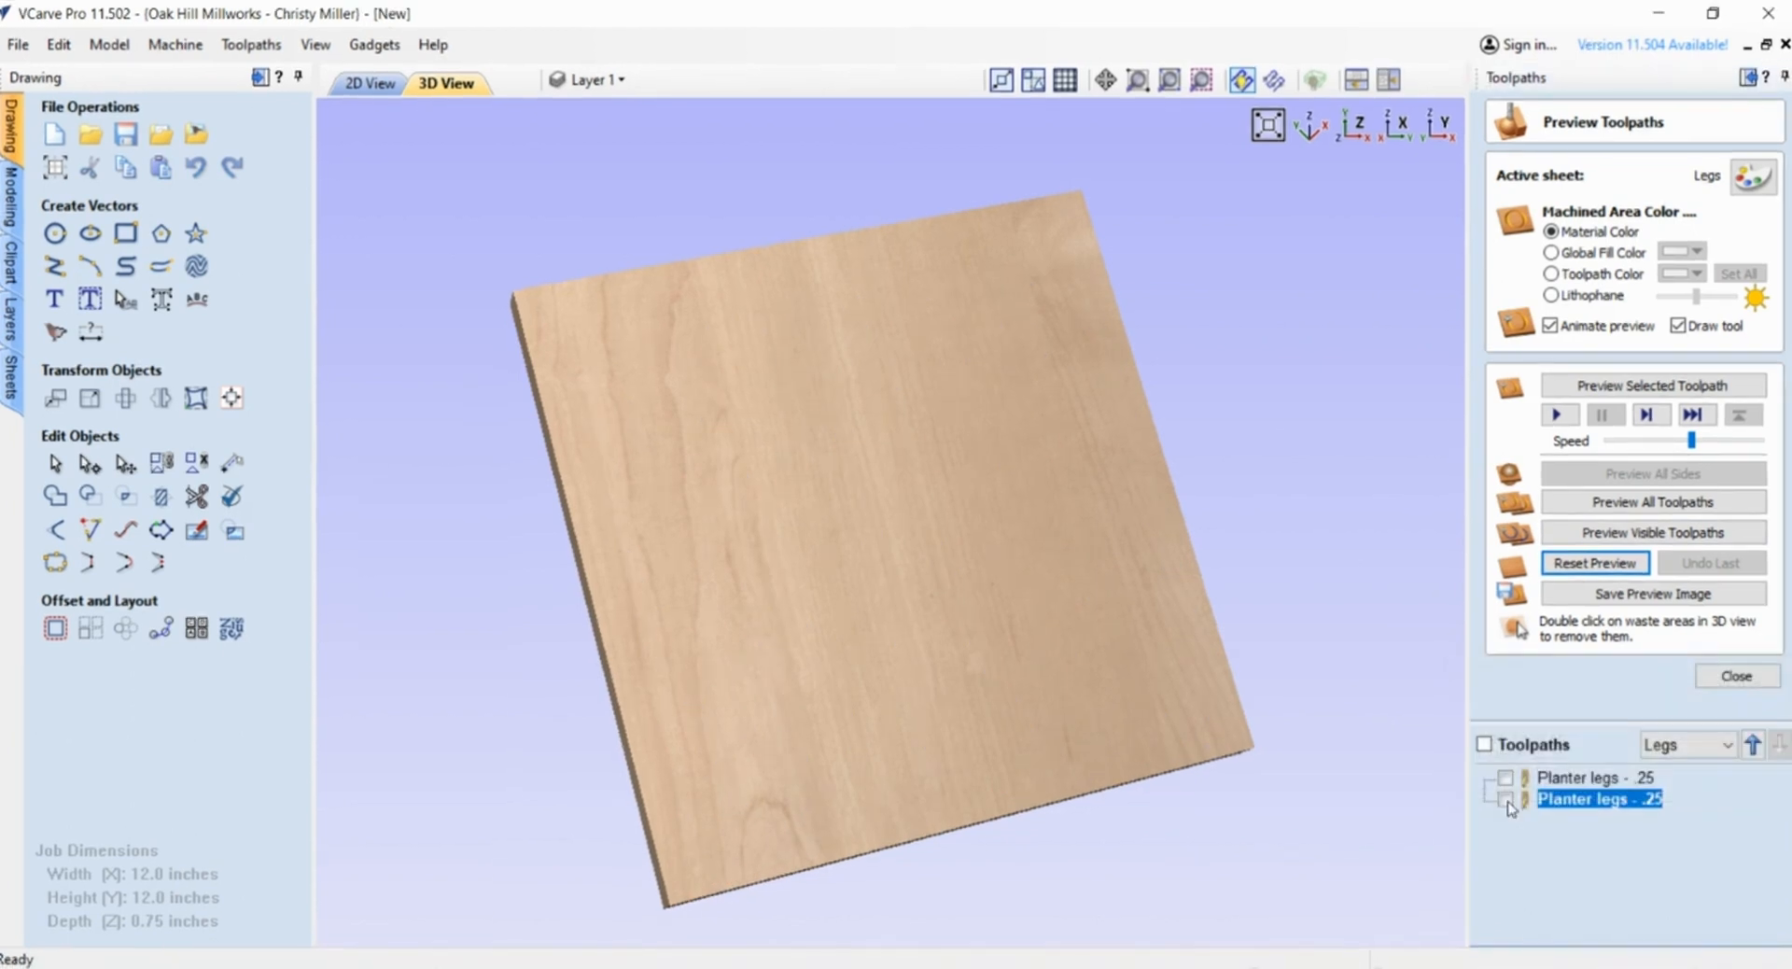
pyautogui.click(1505, 800)
pyautogui.click(1506, 779)
pyautogui.click(1506, 781)
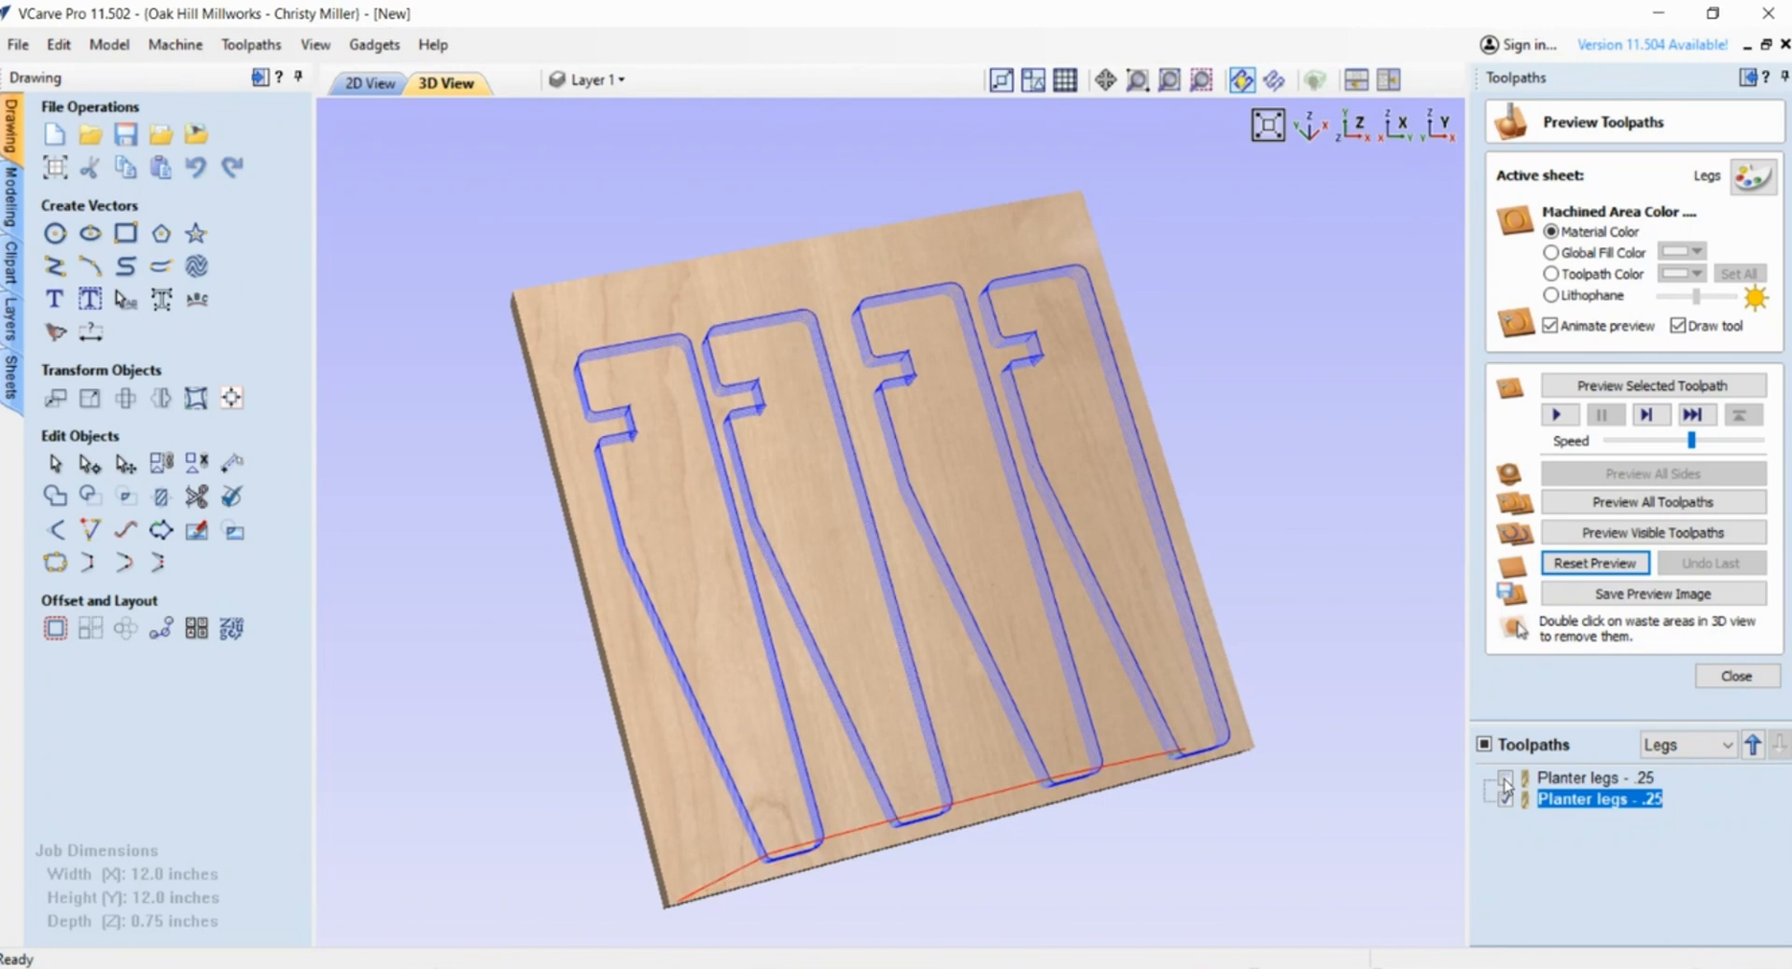
pyautogui.click(1613, 537)
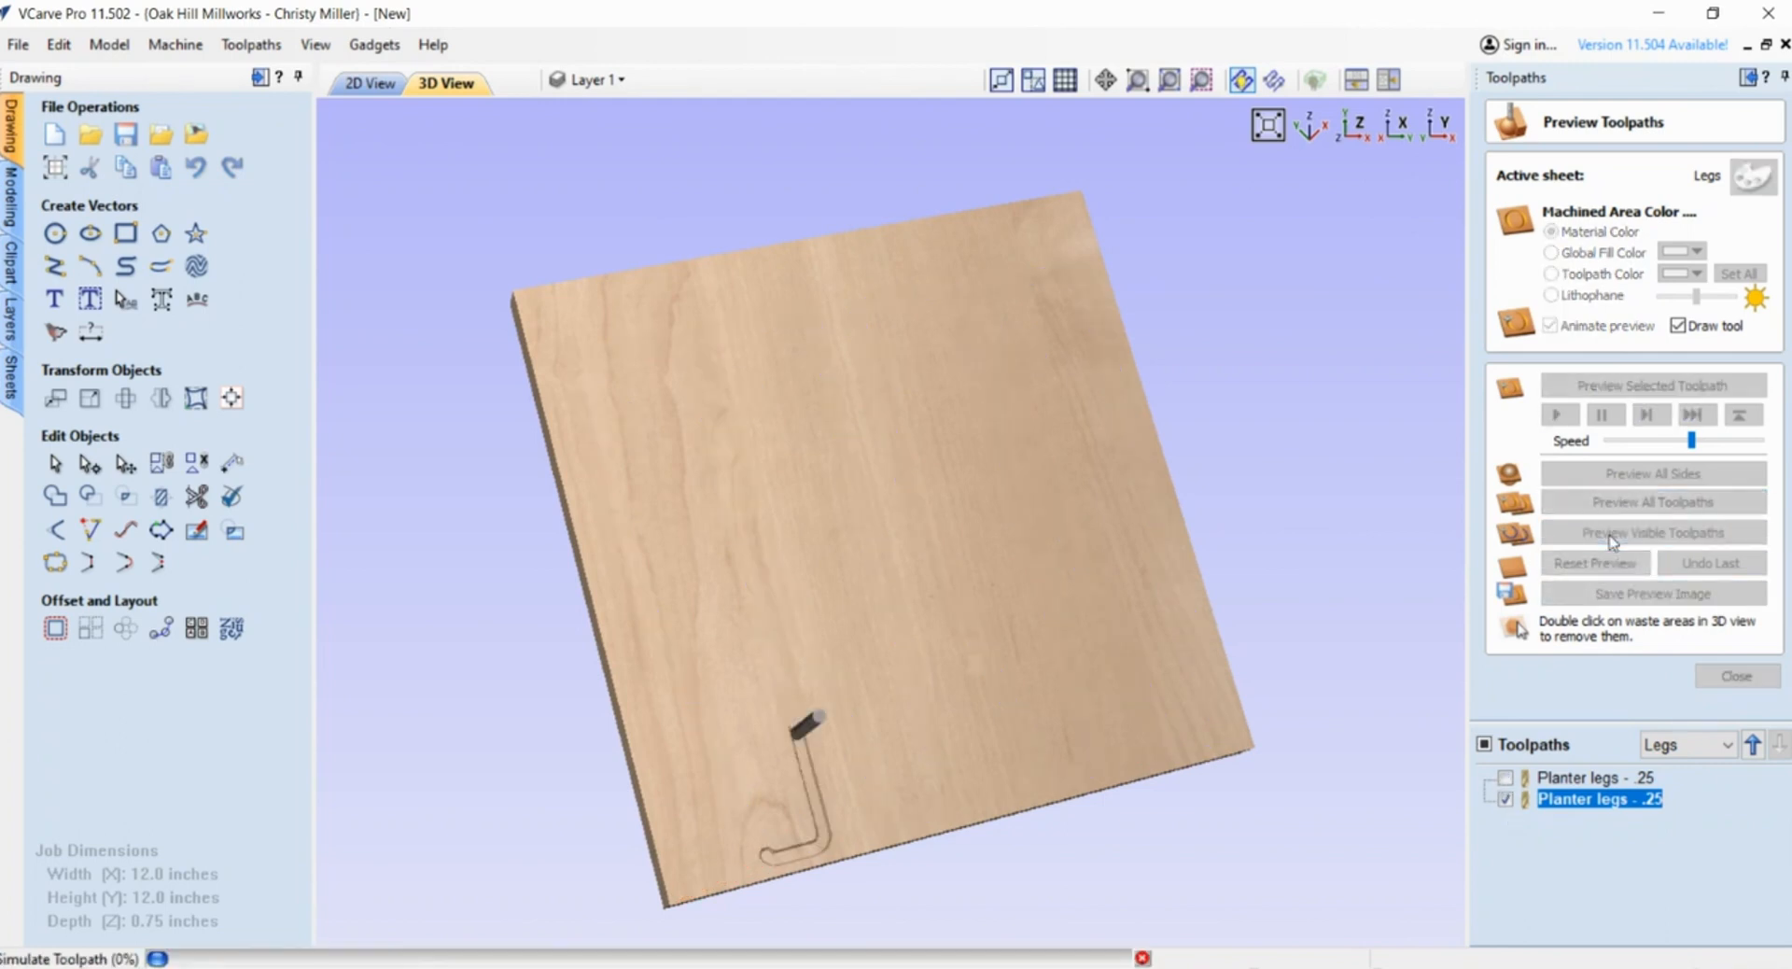
pyautogui.moveTo(1098, 472); pyautogui.dragTo(968, 635)
pyautogui.moveTo(1043, 660); pyautogui.dragTo(1032, 608)
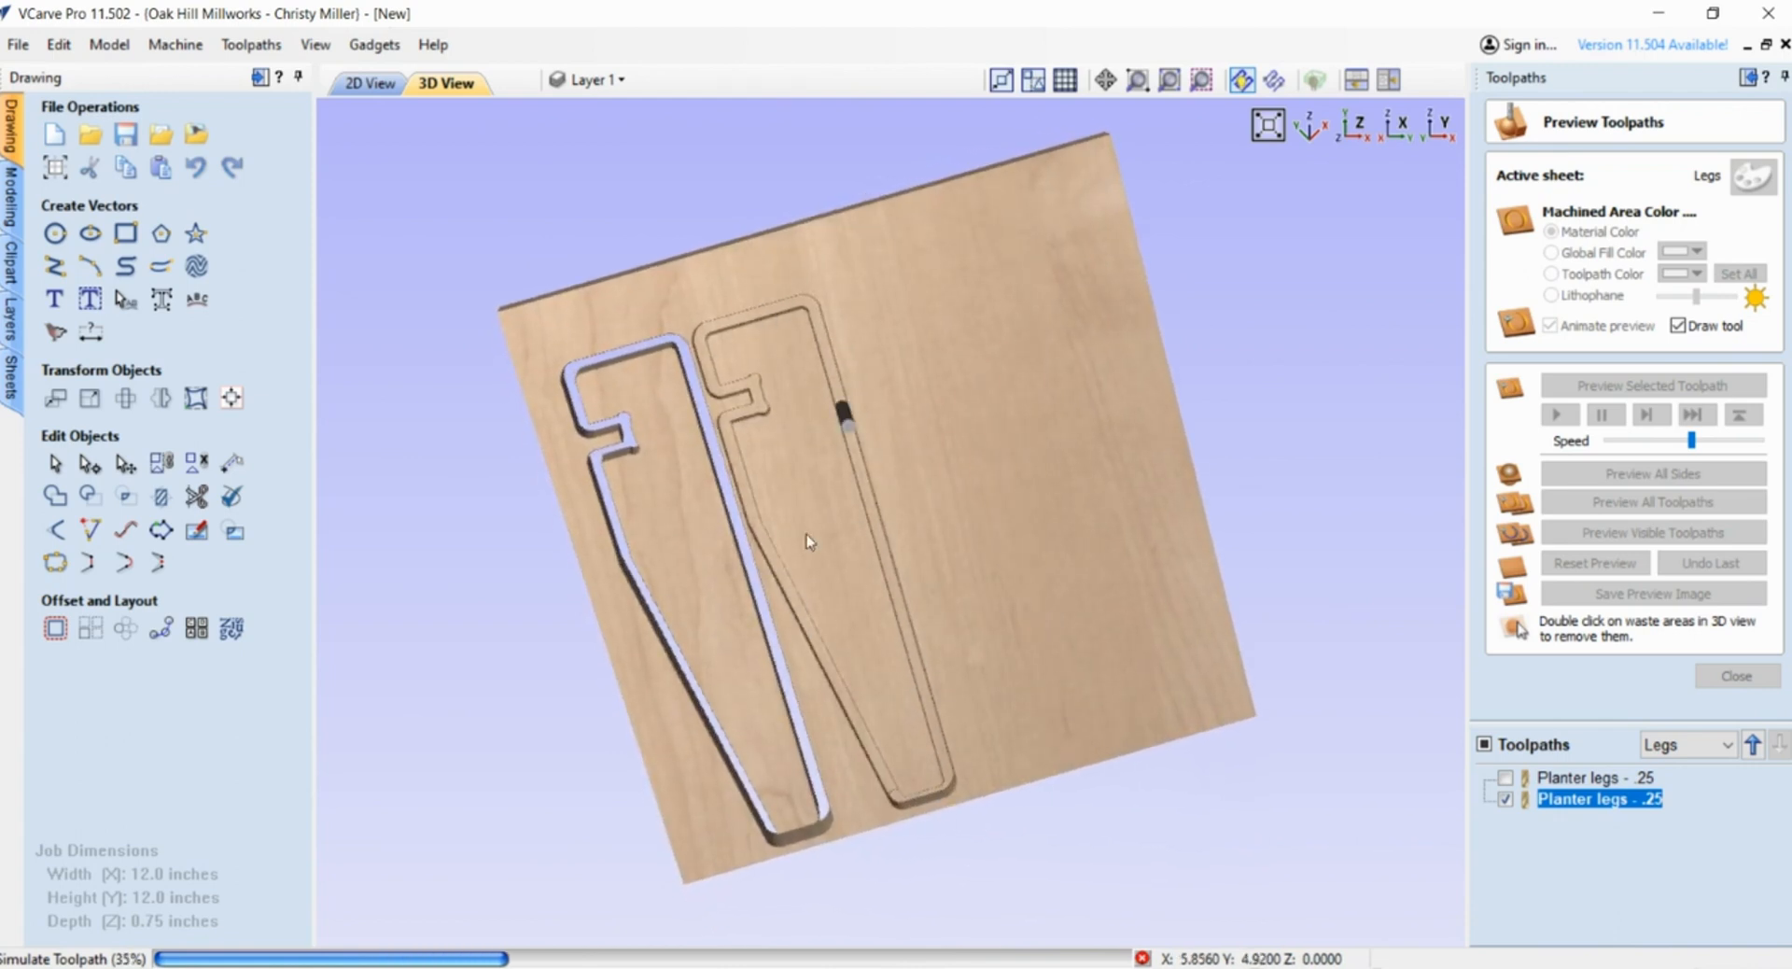
pyautogui.moveTo(1052, 796); pyautogui.dragTo(1020, 741)
pyautogui.moveTo(1048, 682); pyautogui.dragTo(1094, 703)
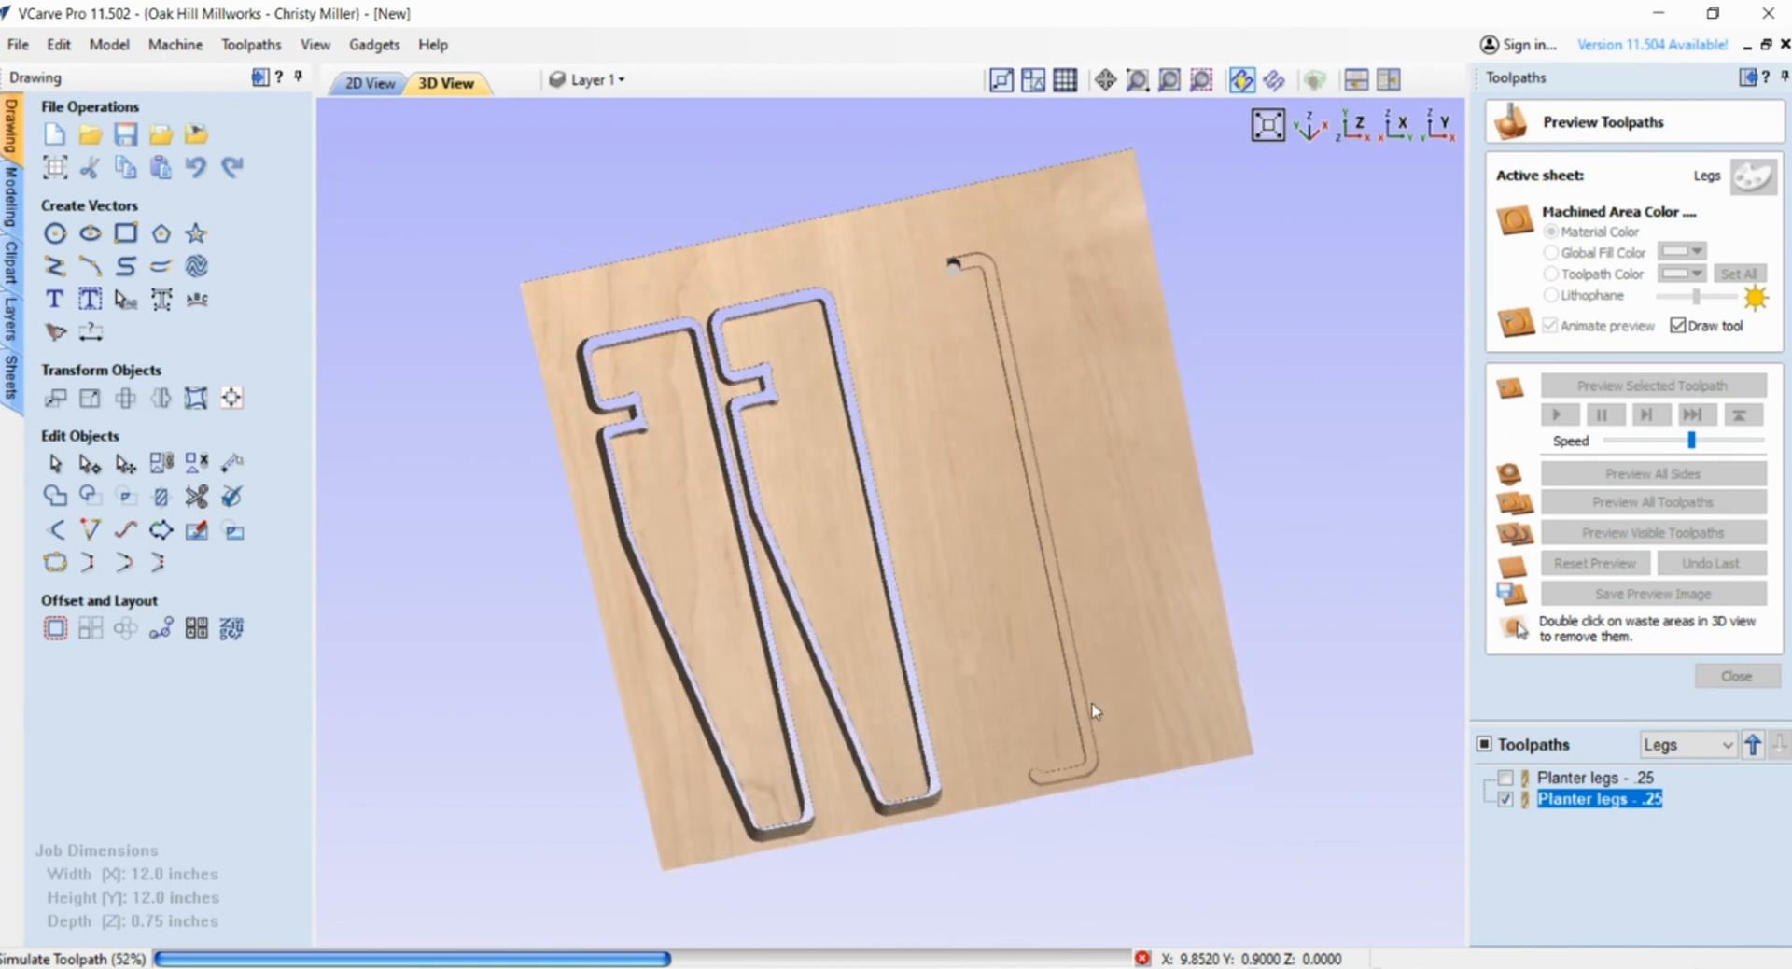
# - Remove the waste material around the simulated legs, inspect the four notched legs from several angles, and close the preview
pyautogui.moveTo(836, 657); pyautogui.dragTo(928, 733)
pyautogui.doubleClick(924, 737)
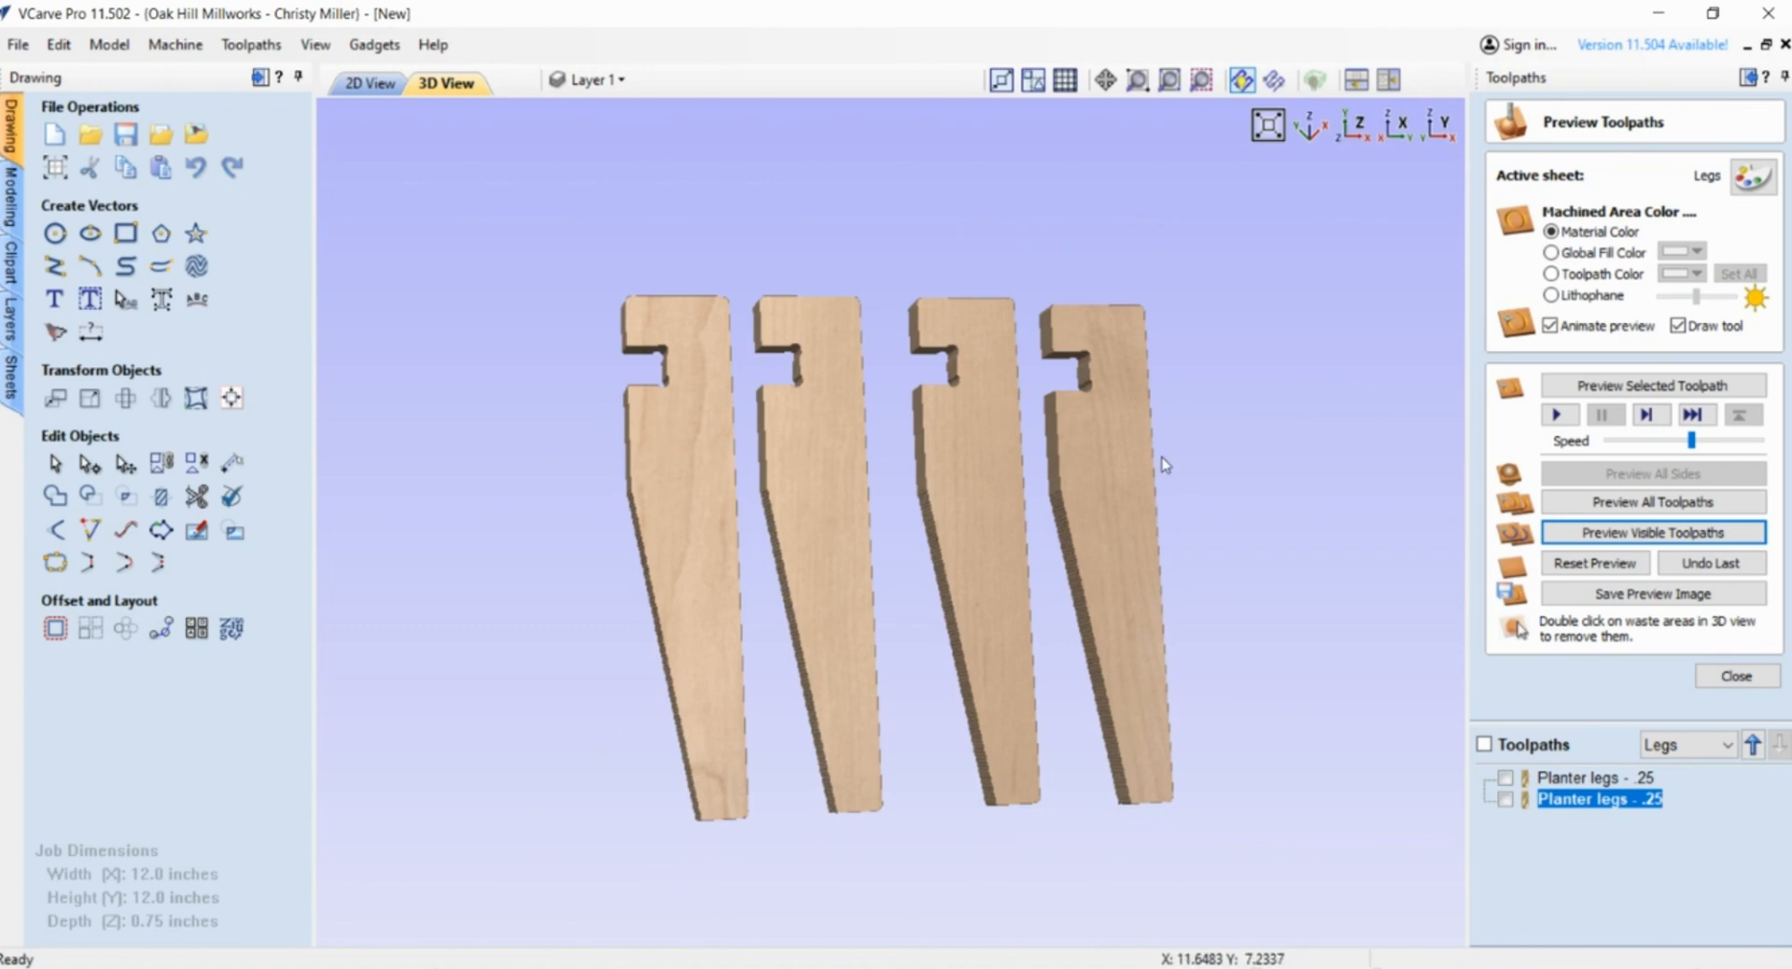
pyautogui.moveTo(588, 747); pyautogui.dragTo(542, 878)
pyautogui.moveTo(545, 524); pyautogui.dragTo(535, 470)
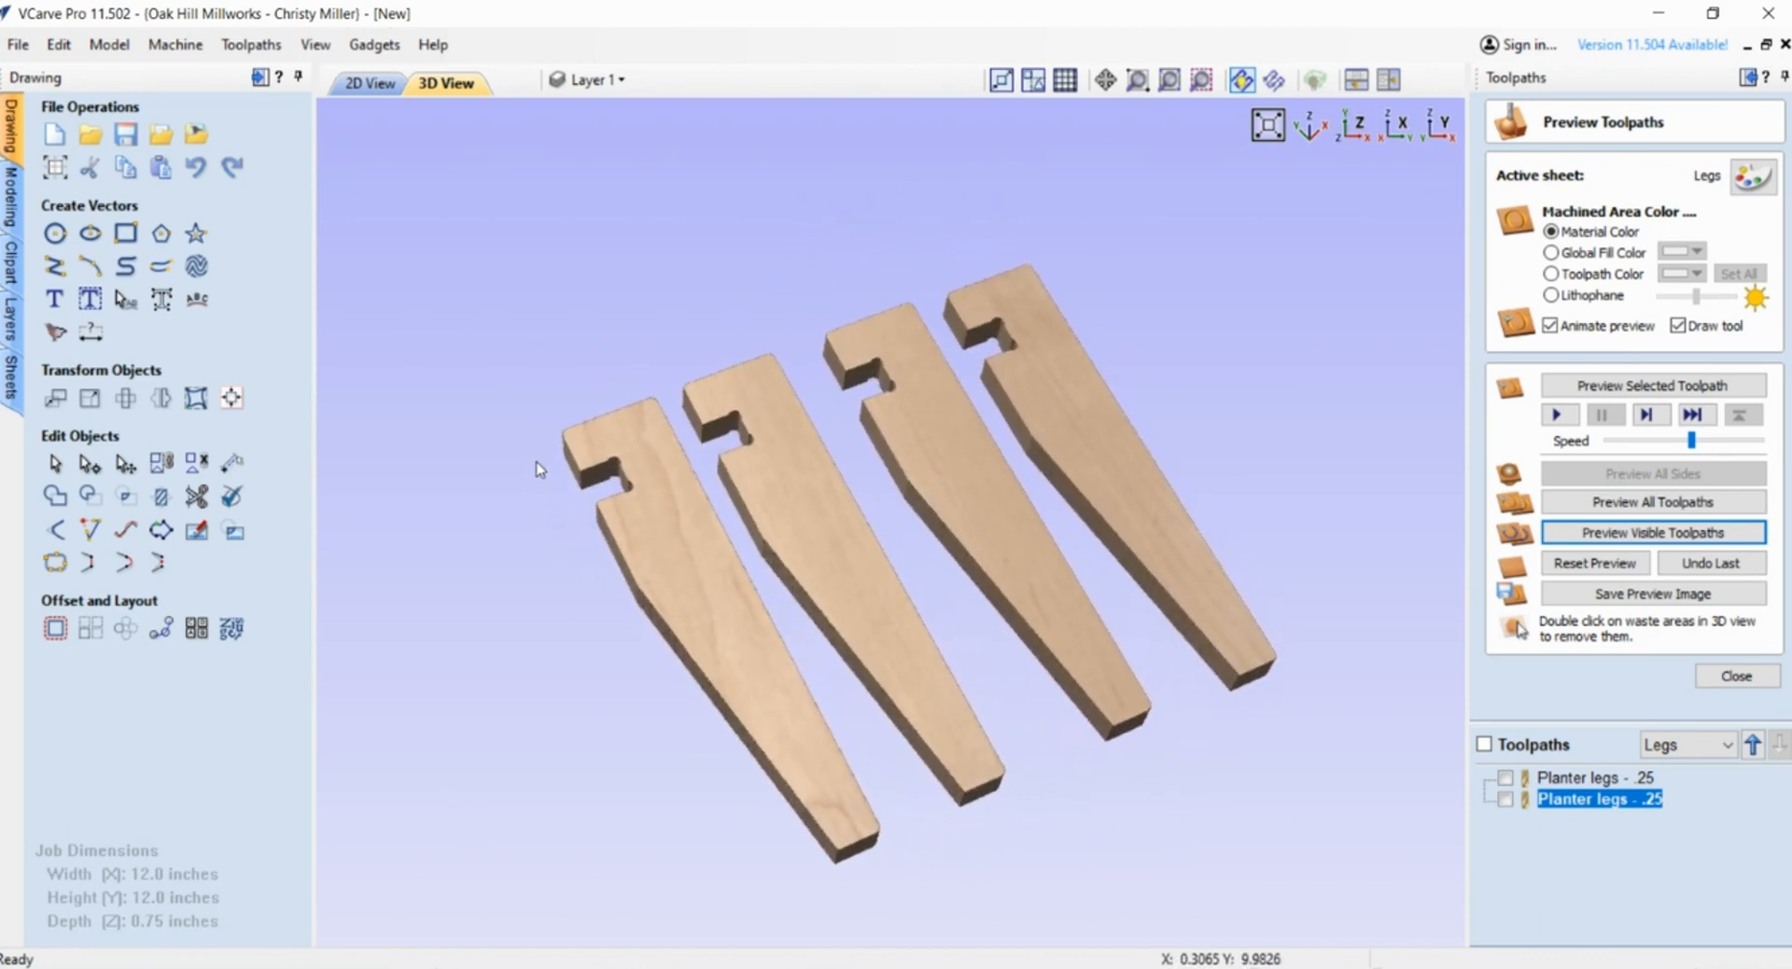
pyautogui.moveTo(482, 231); pyautogui.dragTo(426, 602)
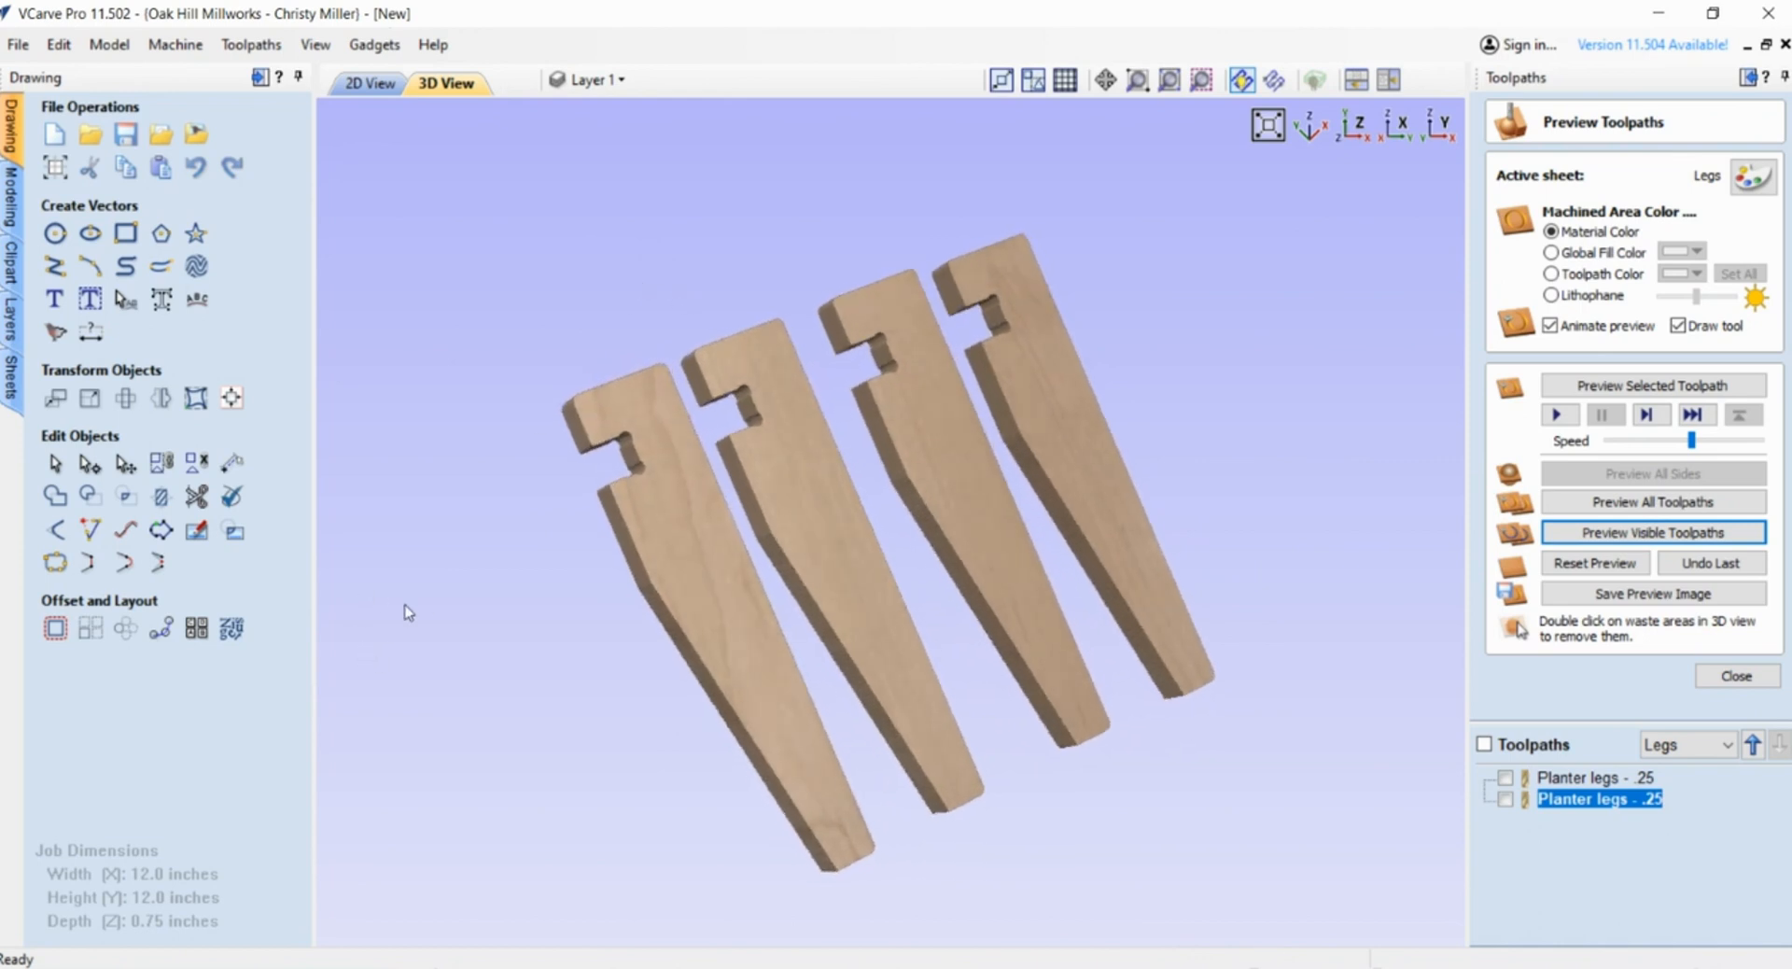
pyautogui.moveTo(651, 789); pyautogui.dragTo(551, 786)
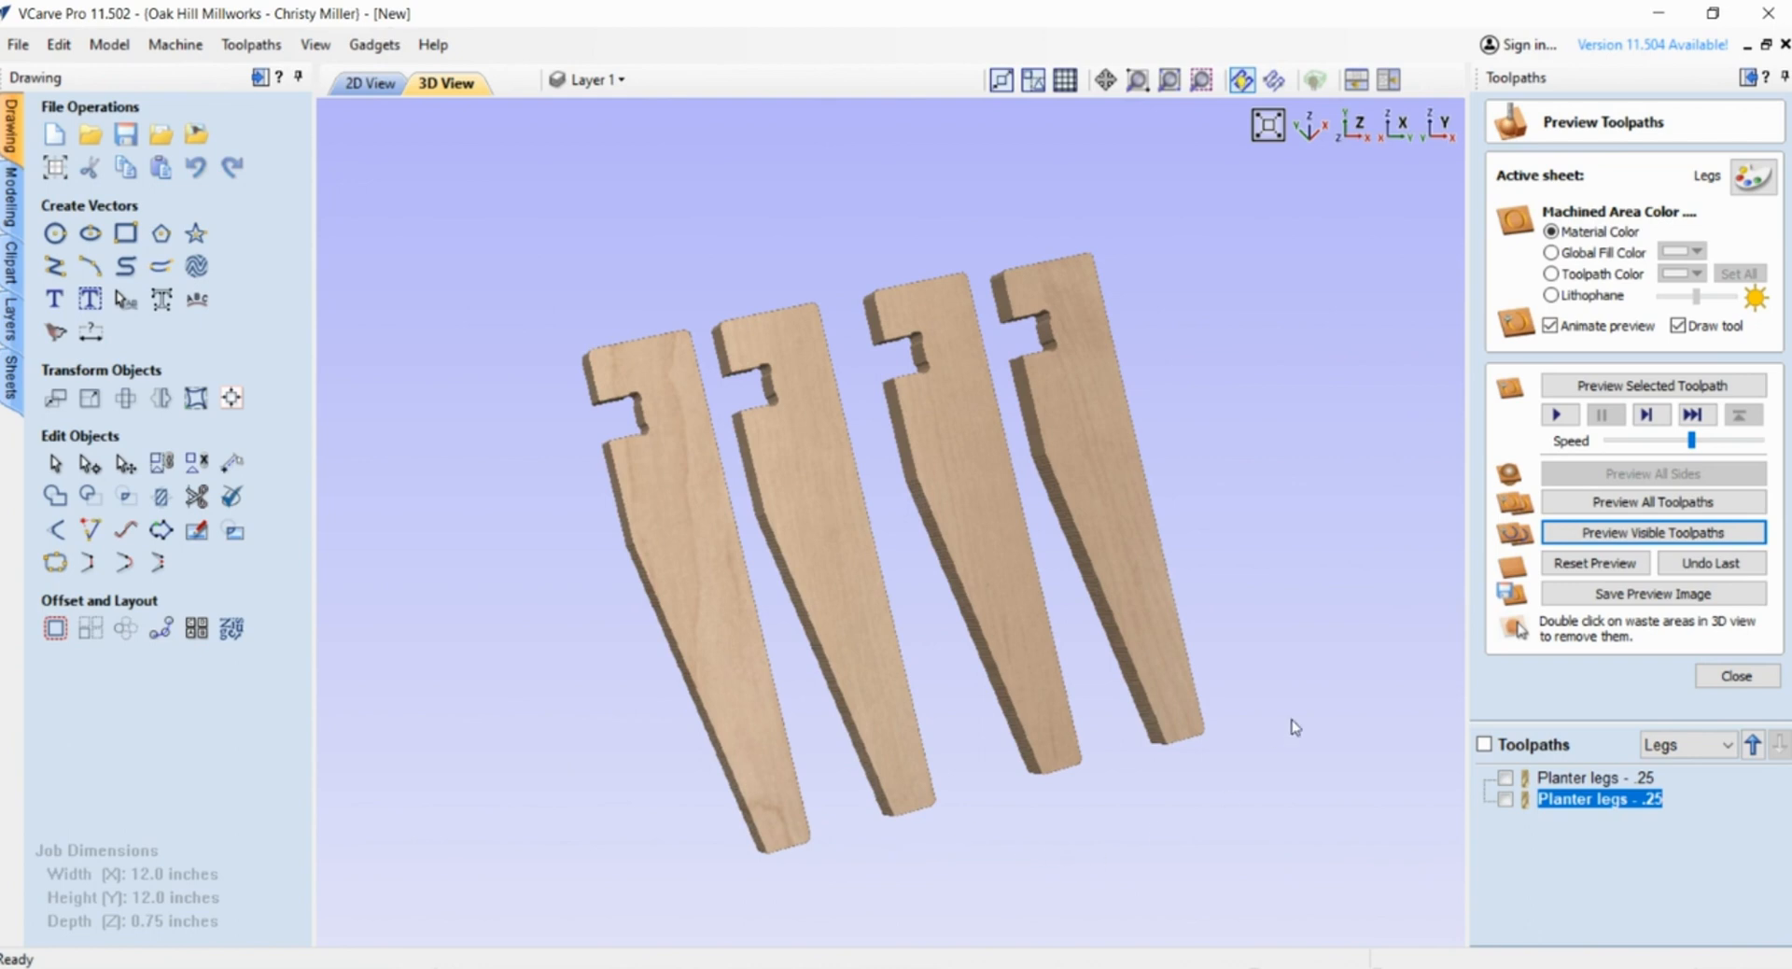
pyautogui.click(1737, 676)
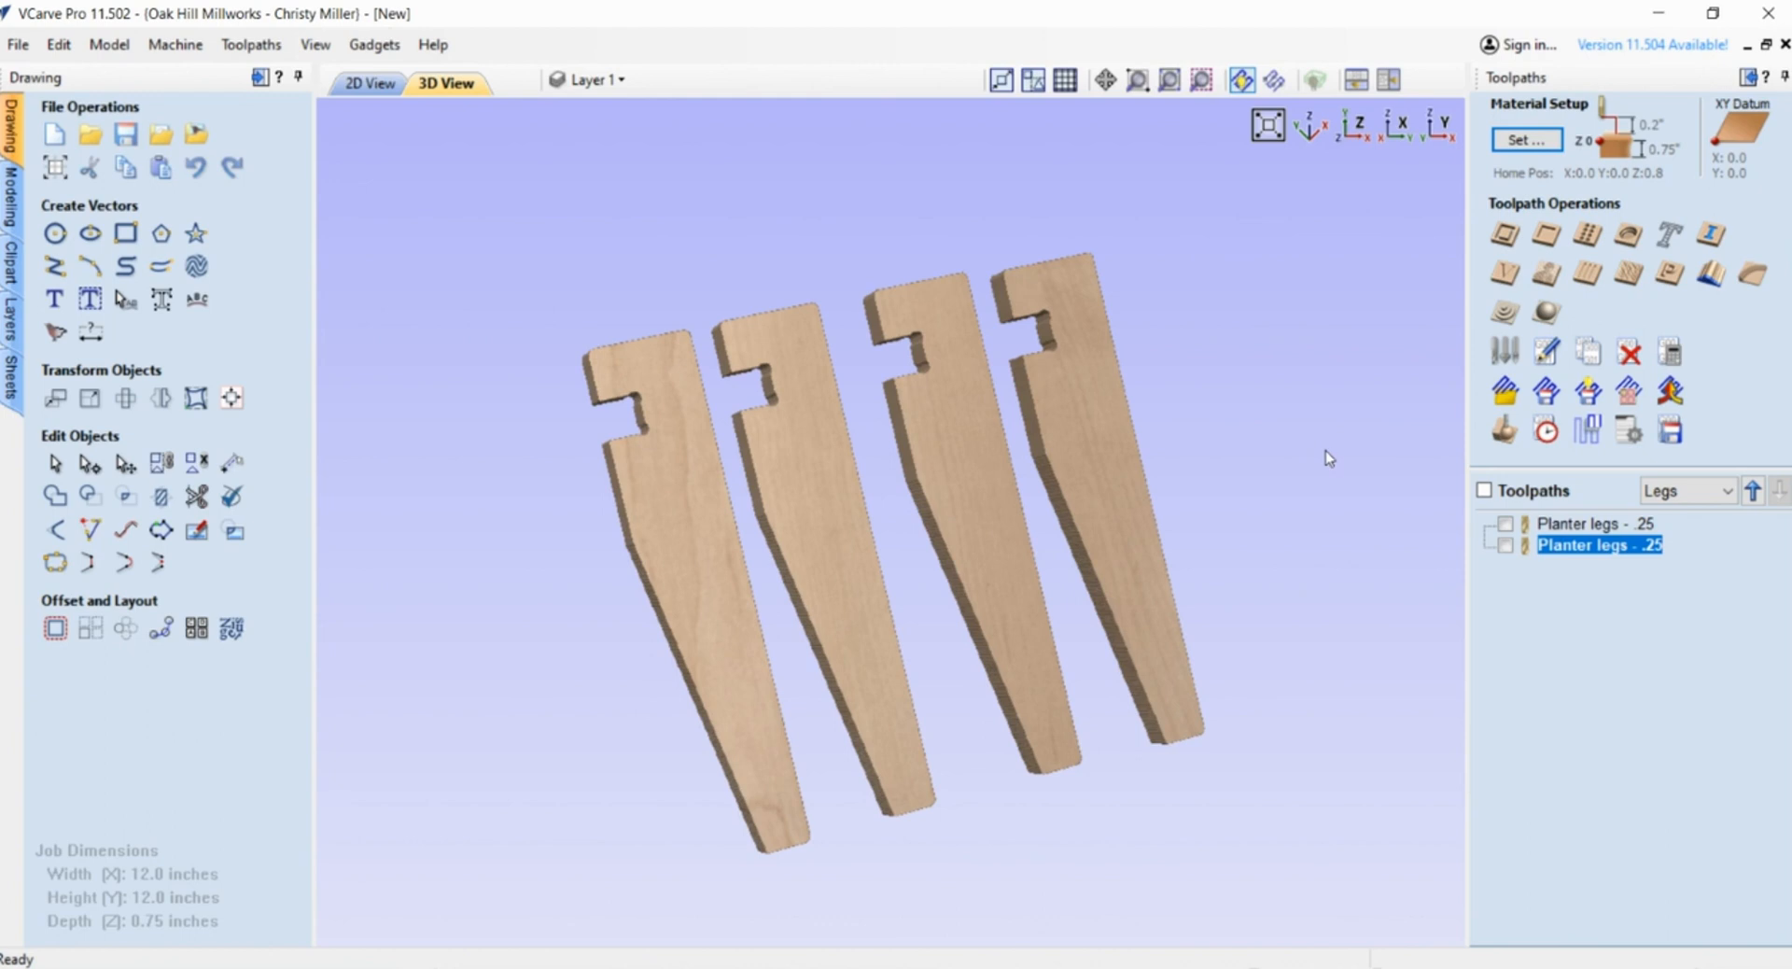
# - Hide all toolpaths on the Legs sheet and set toolpath saving to output visible toolpaths to multiple files
pyautogui.click(1484, 493)
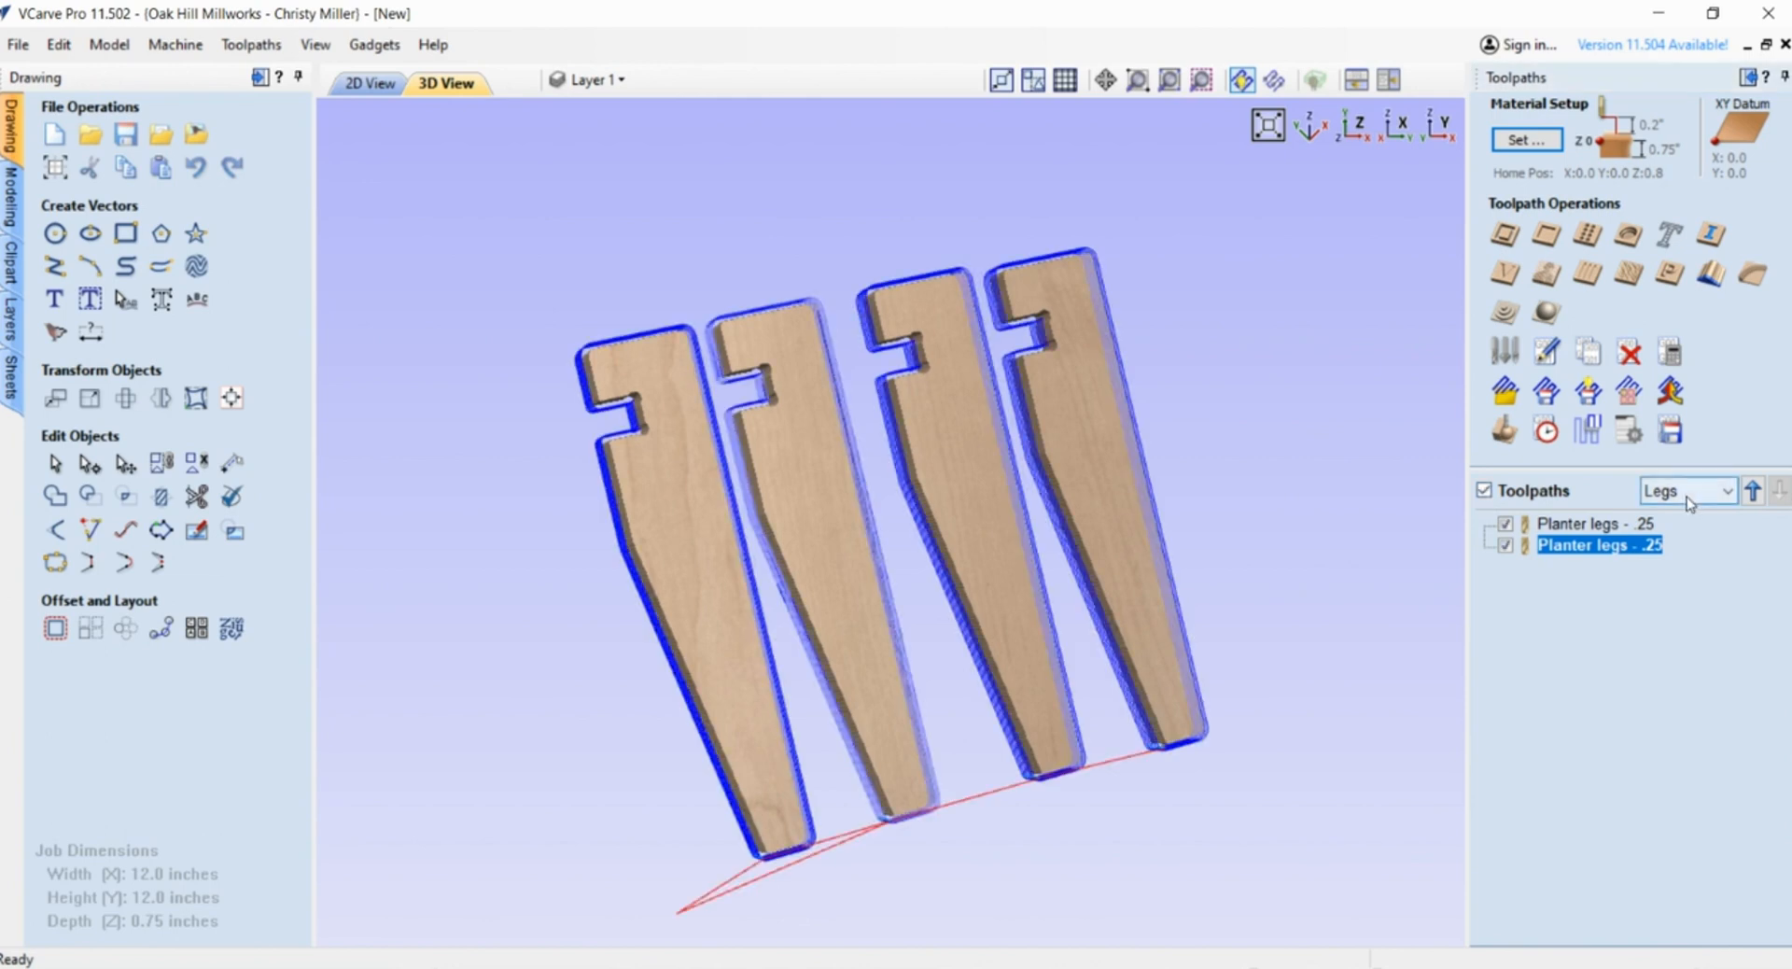
pyautogui.click(1484, 490)
pyautogui.click(1670, 431)
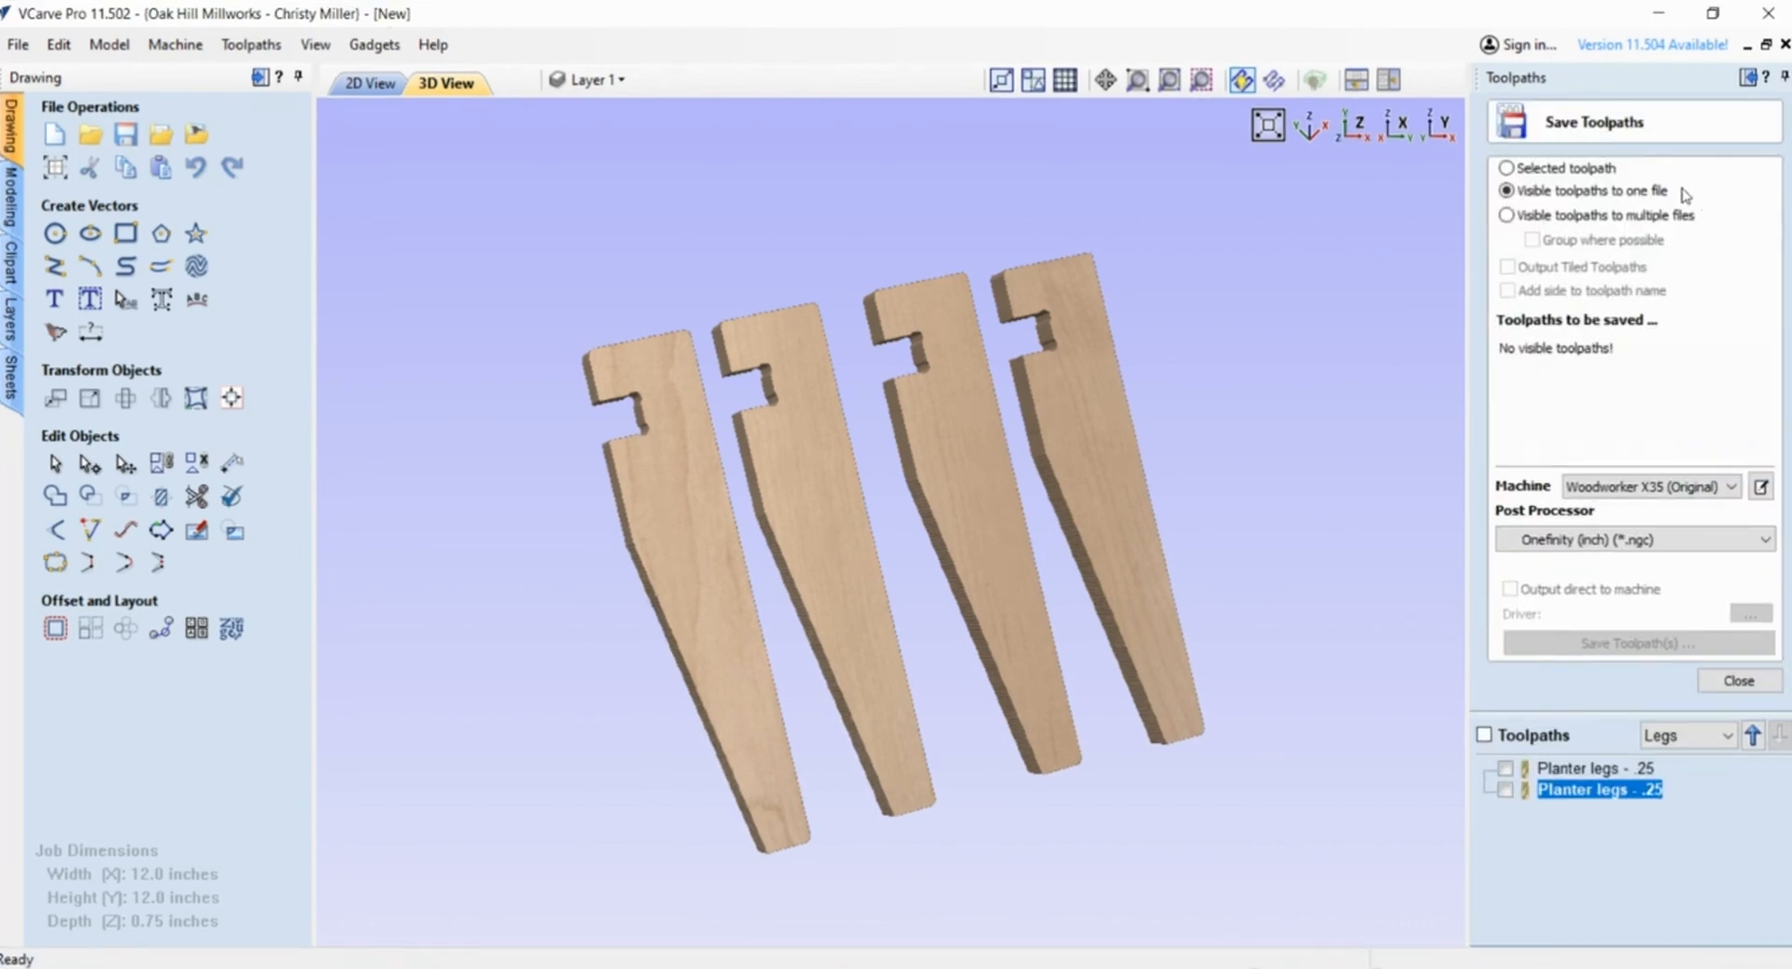
pyautogui.click(1509, 217)
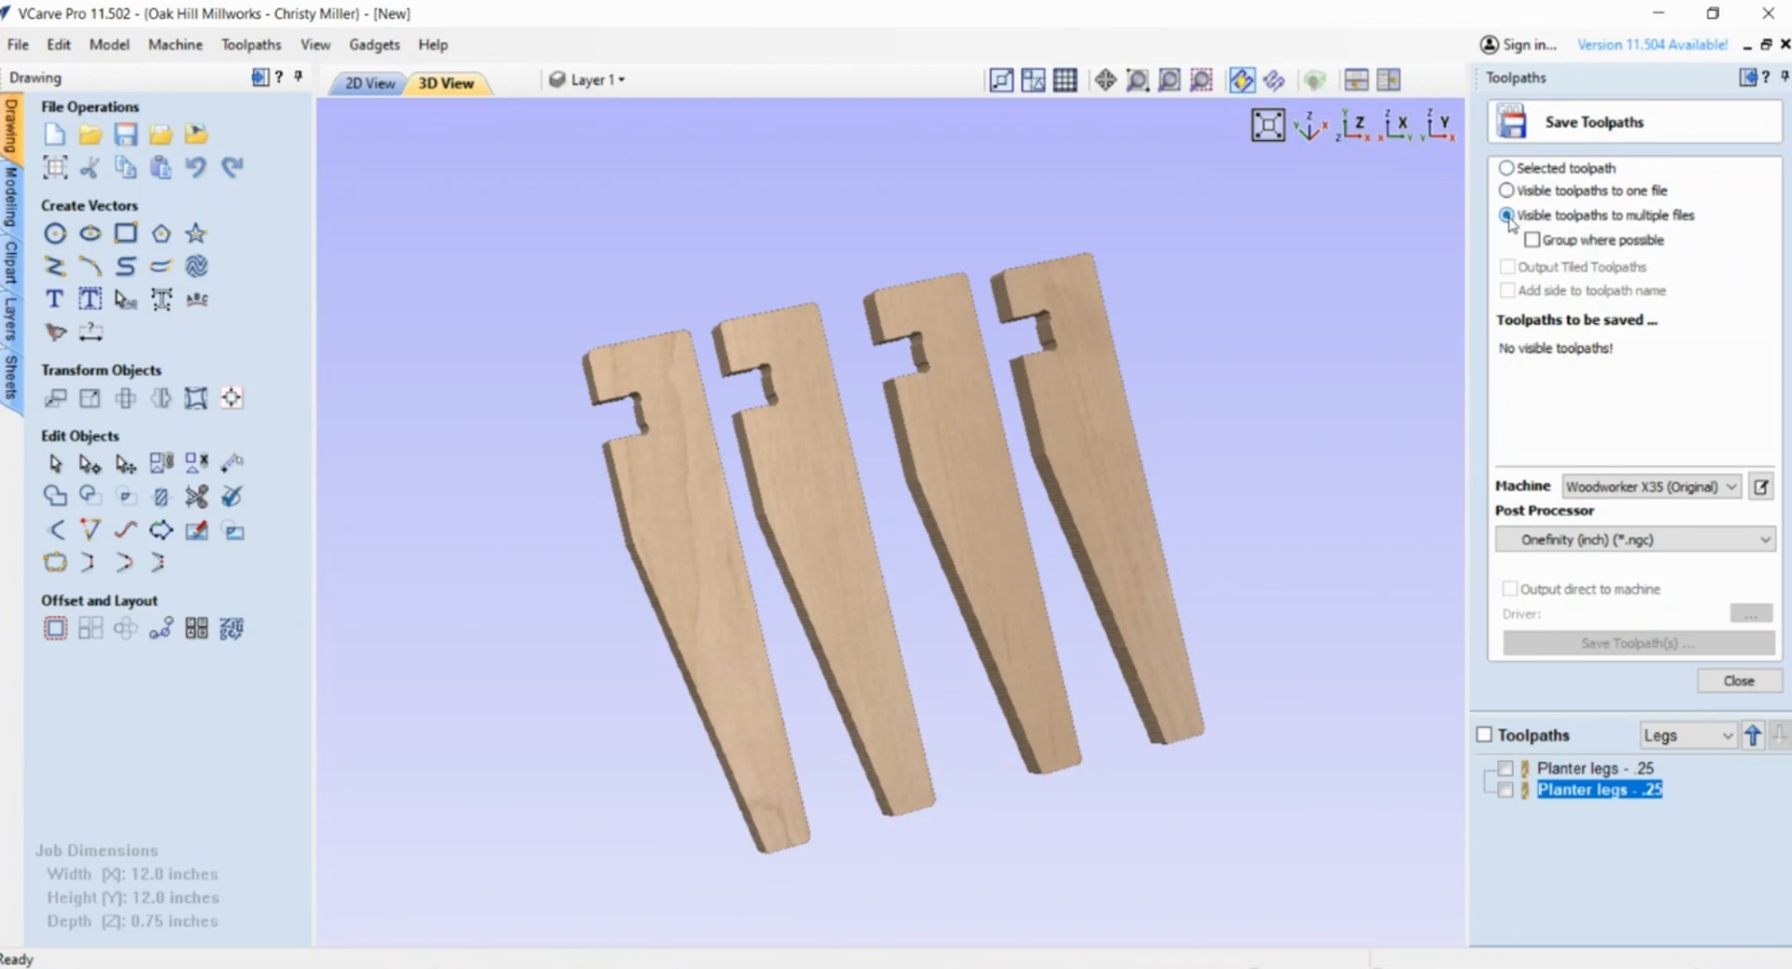